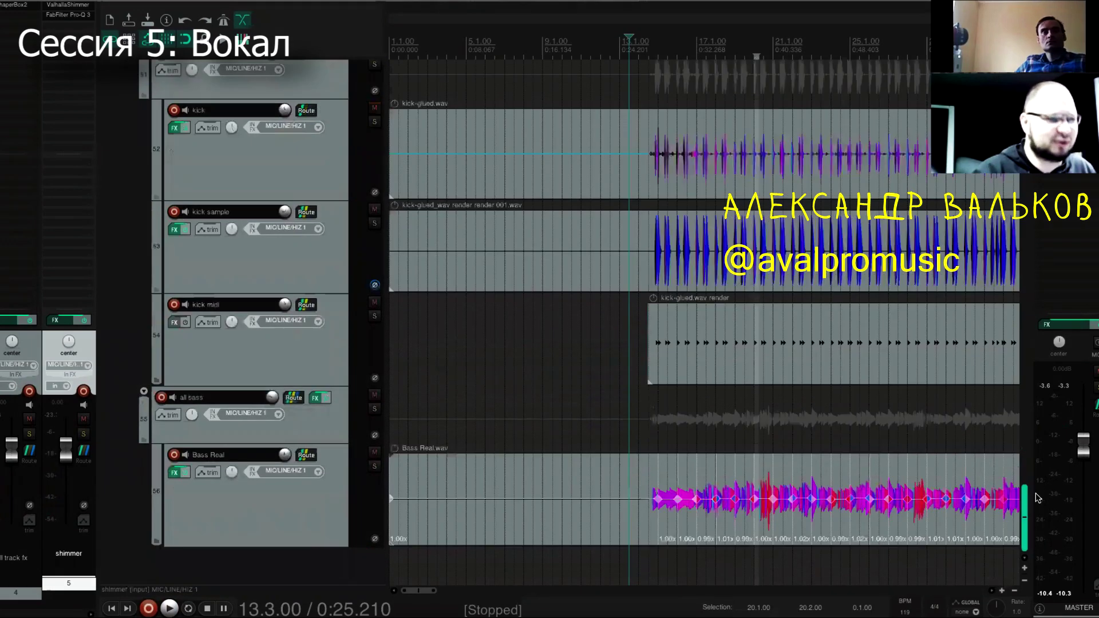
Play the mix from 13.3.00 with the snare tracks in view and stop playback
{"action": "scroll", "coordinate": [1036, 465], "scroll_direction": "up", "scroll_amount": 1}
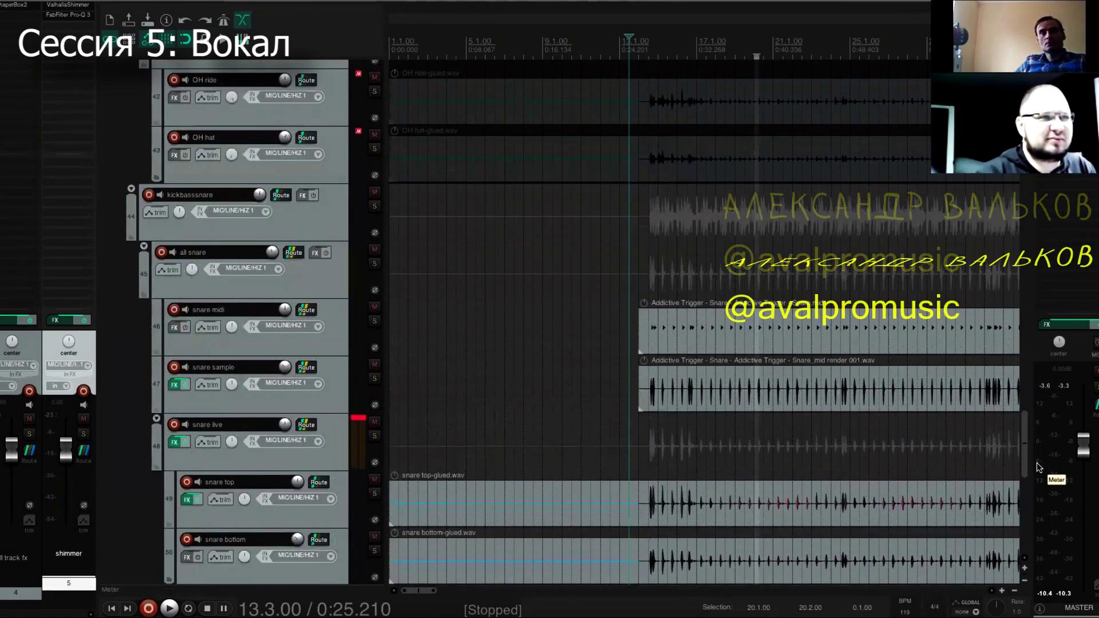
{"action": "key", "text": "space"}
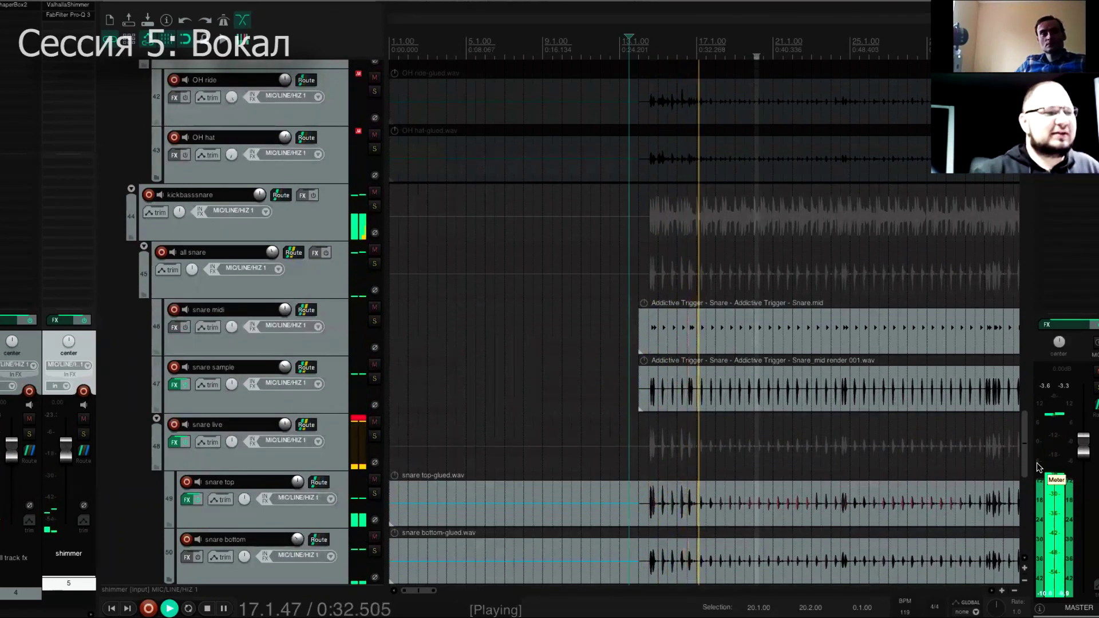
{"action": "key", "text": "space"}
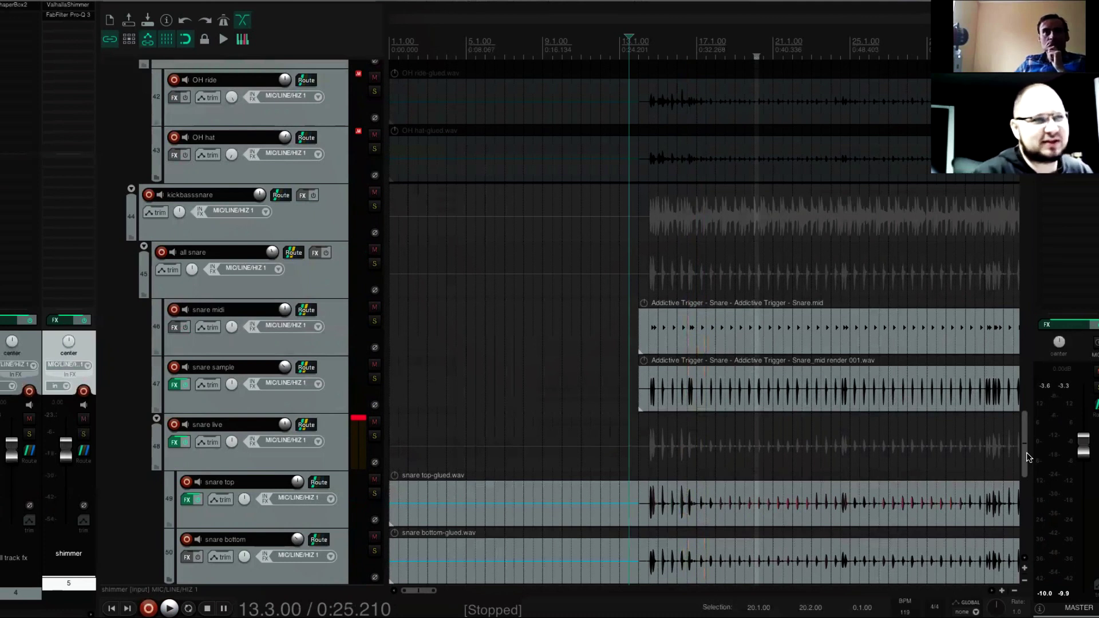
Go up to the vocal tracks and listen to the mix with the main vocal from 16.3.00
{"action": "left_click_drag", "start_coordinate": [1026, 452], "coordinate": [1029, 392]}
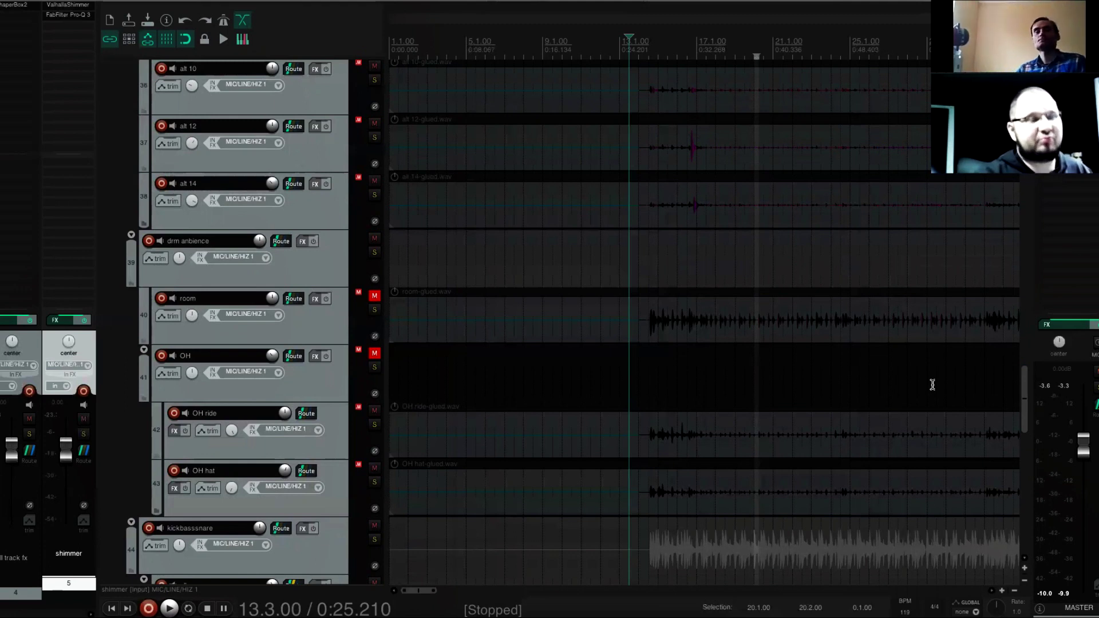
{"action": "scroll", "coordinate": [801, 343], "scroll_direction": "up", "scroll_amount": 15}
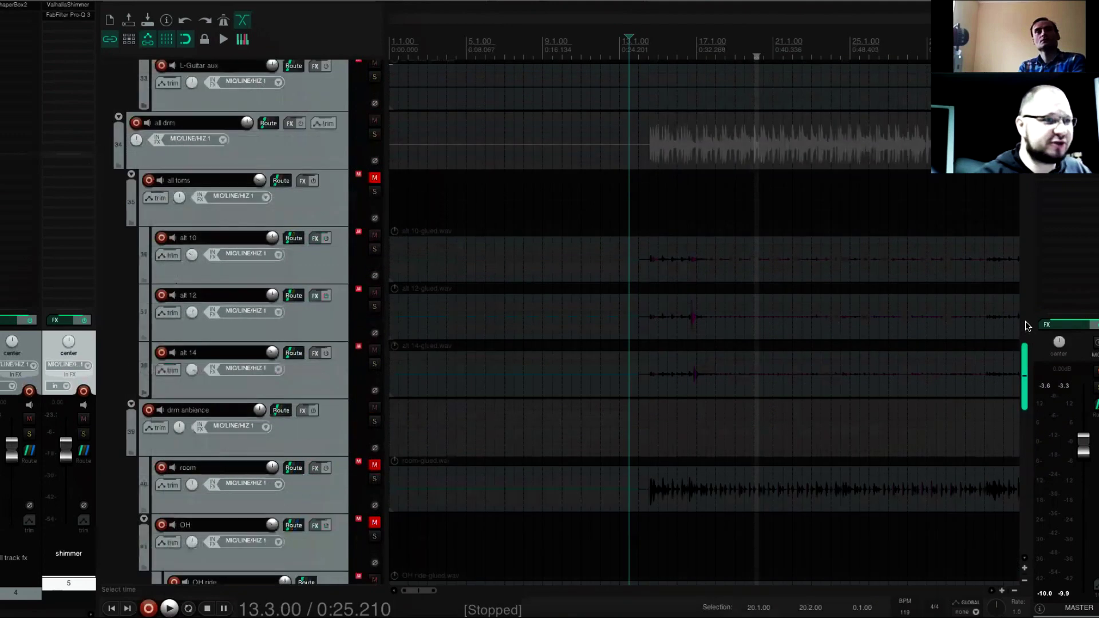
{"action": "left_click", "coordinate": [685, 304]}
{"action": "key", "text": "space"}
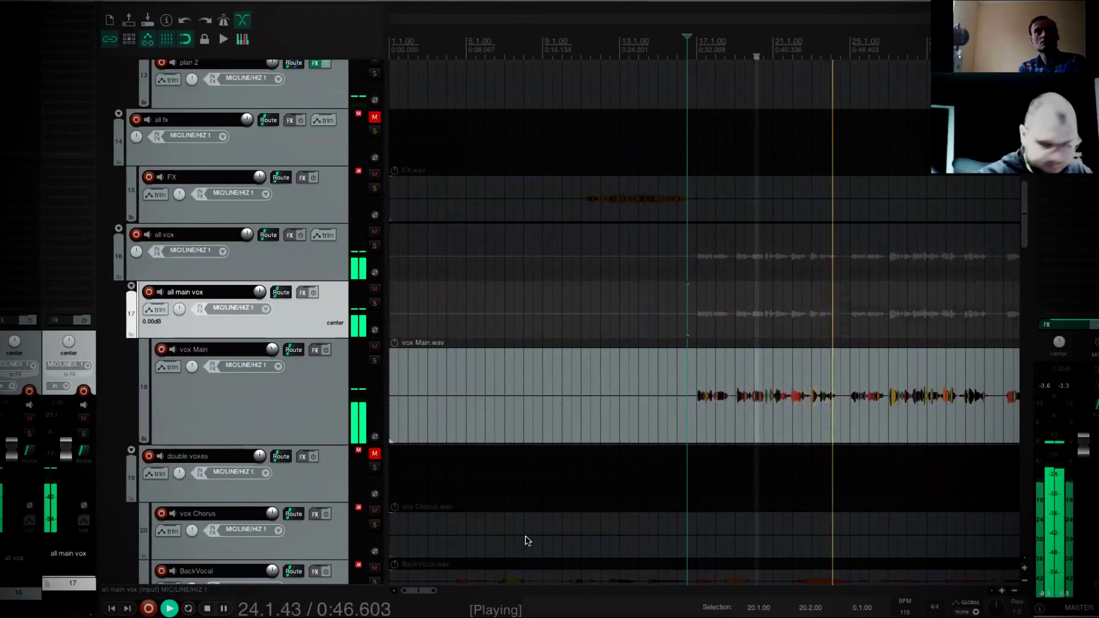
{"action": "key", "text": "space"}
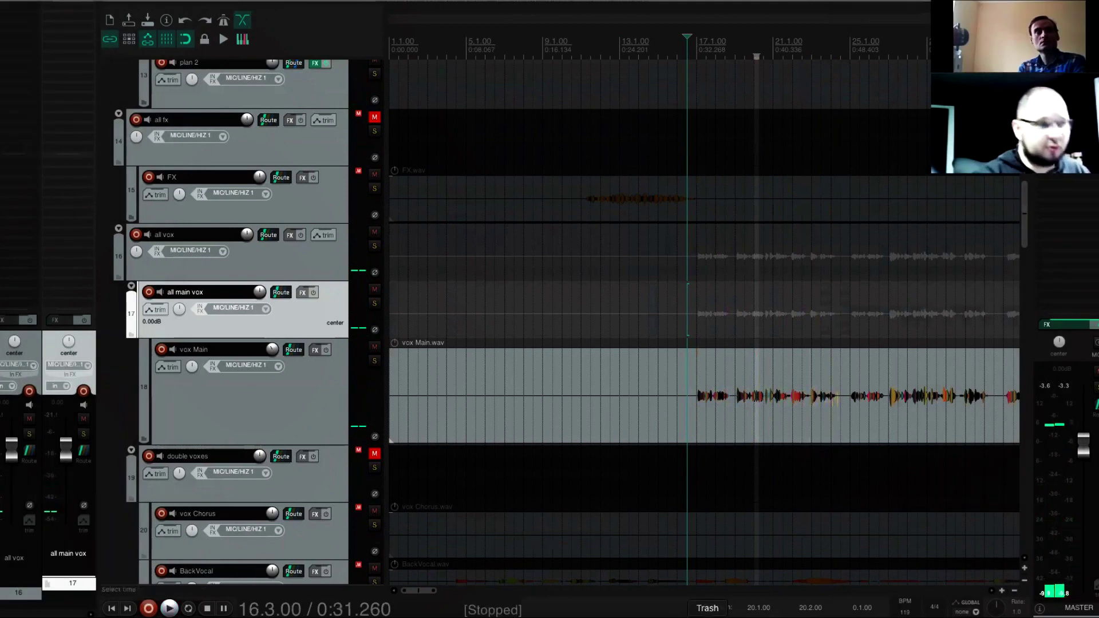
Select the vox Main item and place the edit cursor at 17.1.25, just before the first vocal phrase
{"action": "left_click", "coordinate": [697, 418]}
{"action": "scroll", "coordinate": [703, 426], "scroll_direction": "up", "scroll_amount": 1}
{"action": "scroll", "coordinate": [703, 426], "scroll_direction": "up", "scroll_amount": 8}
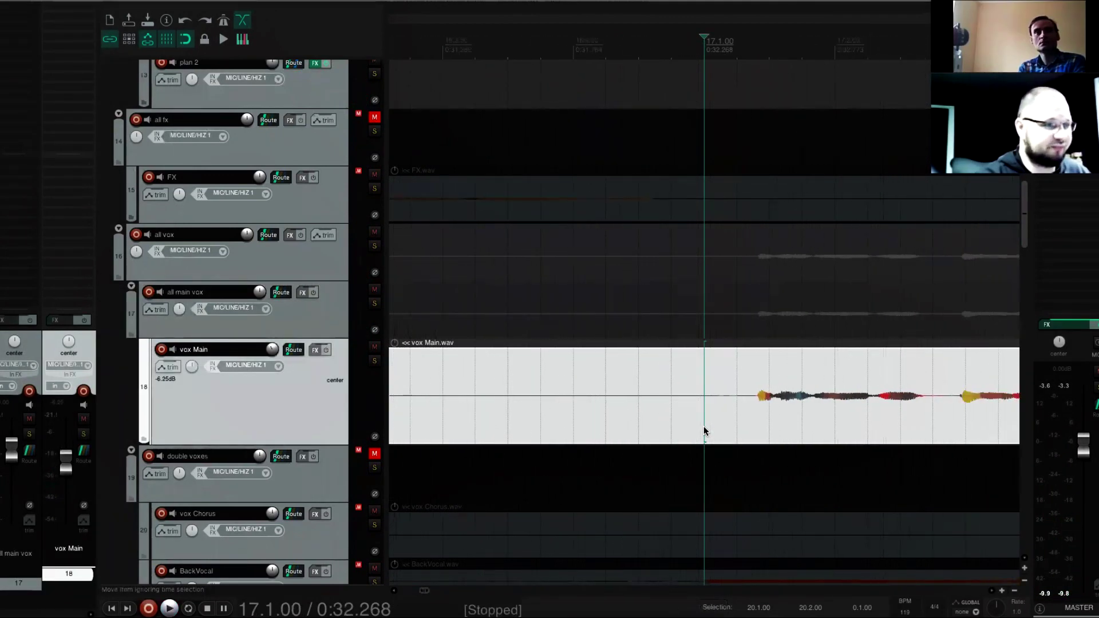
{"action": "scroll", "coordinate": [703, 425], "scroll_direction": "right", "scroll_amount": 2}
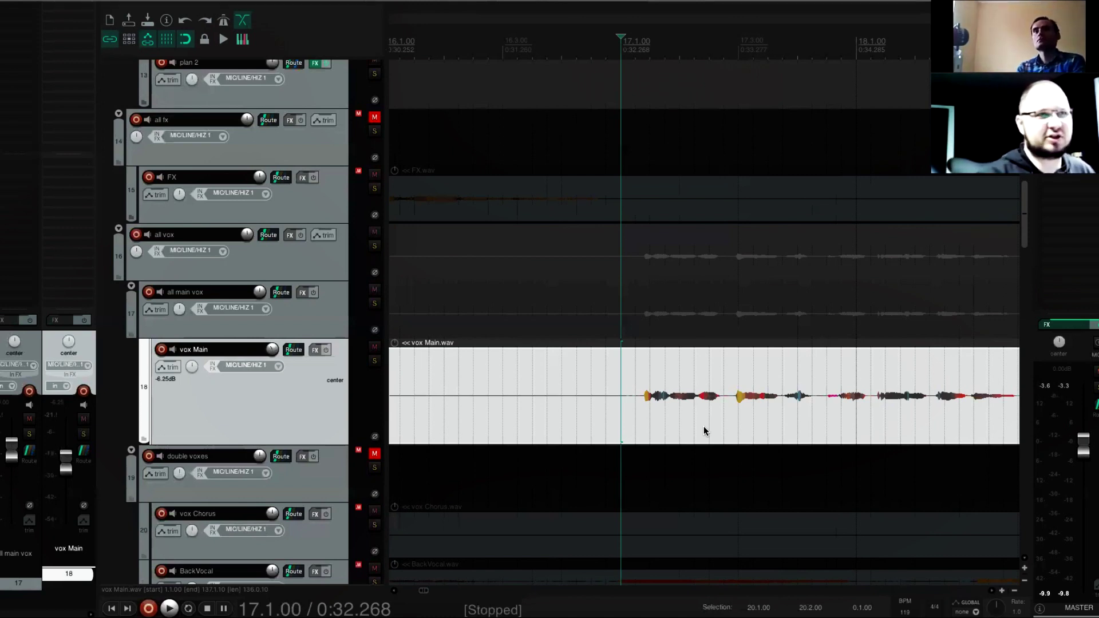
{"action": "left_click", "coordinate": [638, 412]}
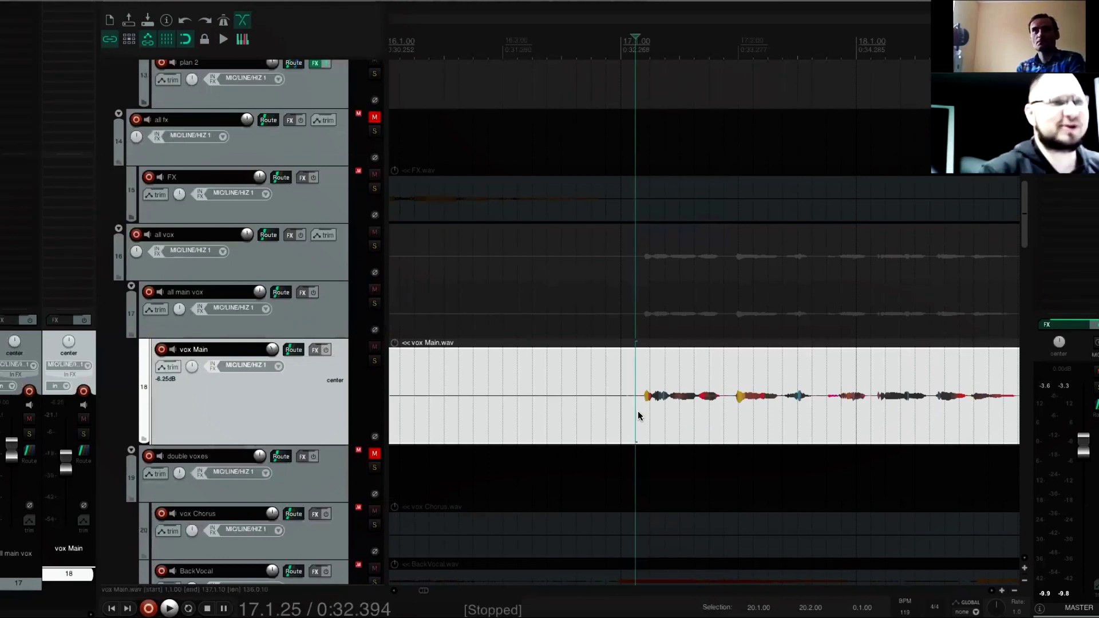
{"action": "scroll", "coordinate": [637, 411], "scroll_direction": "up", "scroll_amount": 3}
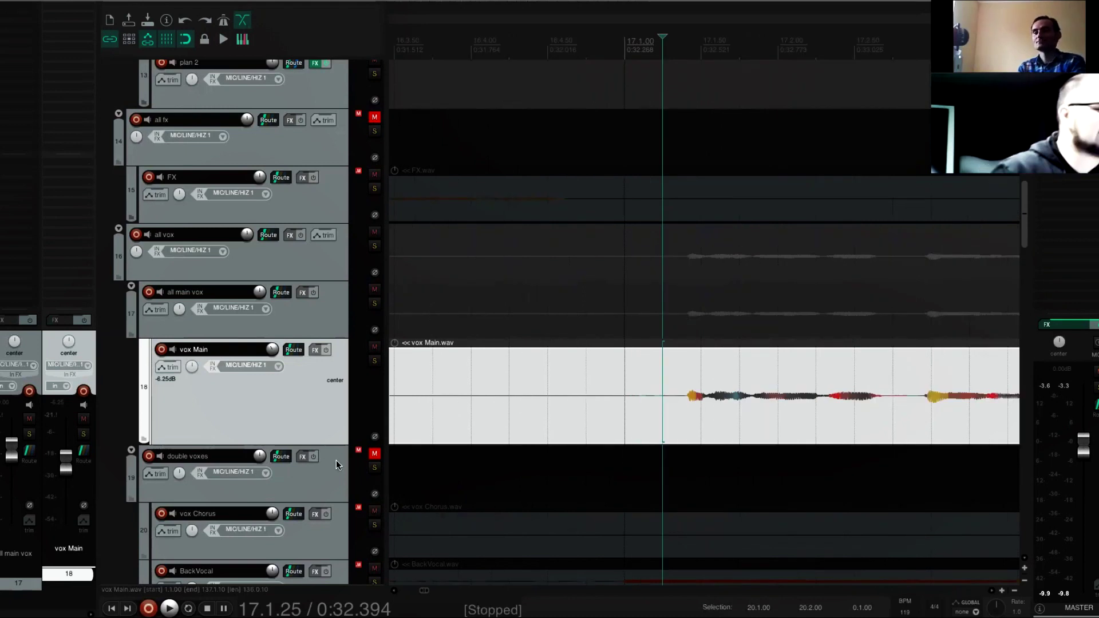
Make the vox Main track taller and magnify its waveform display around the first phrases
{"action": "left_click_drag", "start_coordinate": [329, 444], "coordinate": [330, 520]}
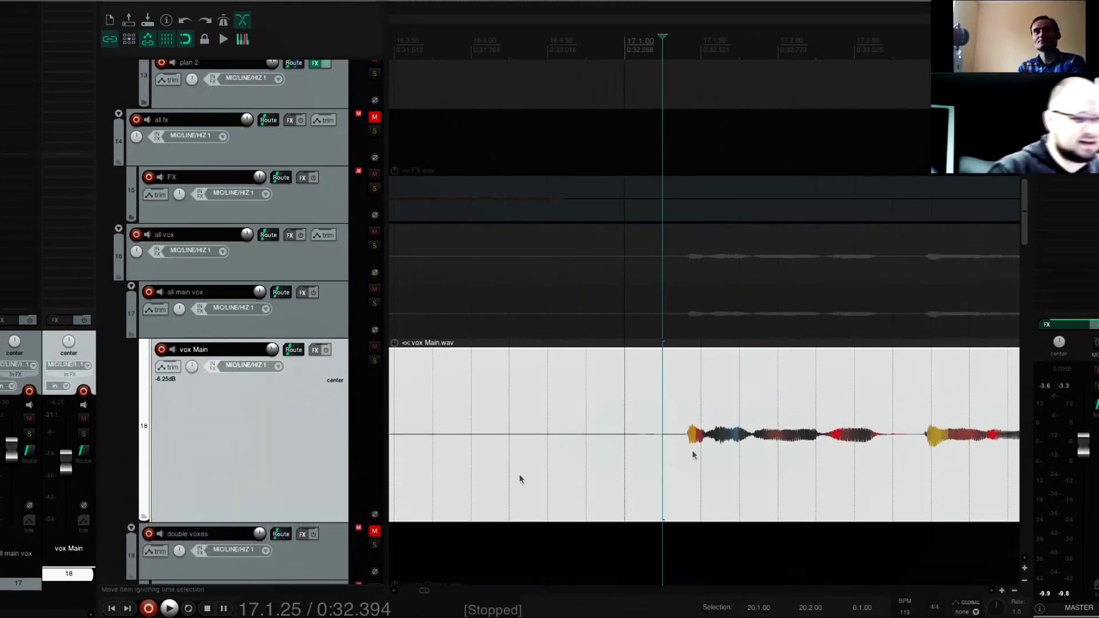
{"action": "scroll", "coordinate": [788, 446], "scroll_direction": "down", "scroll_amount": 4}
{"action": "scroll", "coordinate": [778, 441], "scroll_direction": "down", "scroll_amount": 4}
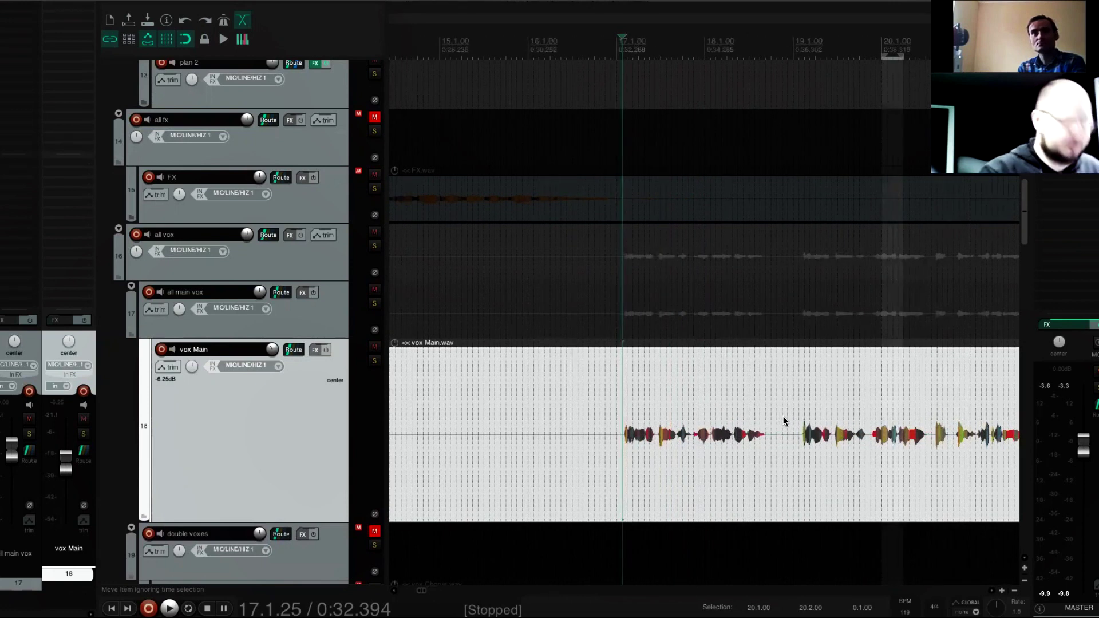
{"action": "scroll", "coordinate": [784, 422], "scroll_direction": "up", "scroll_amount": 5}
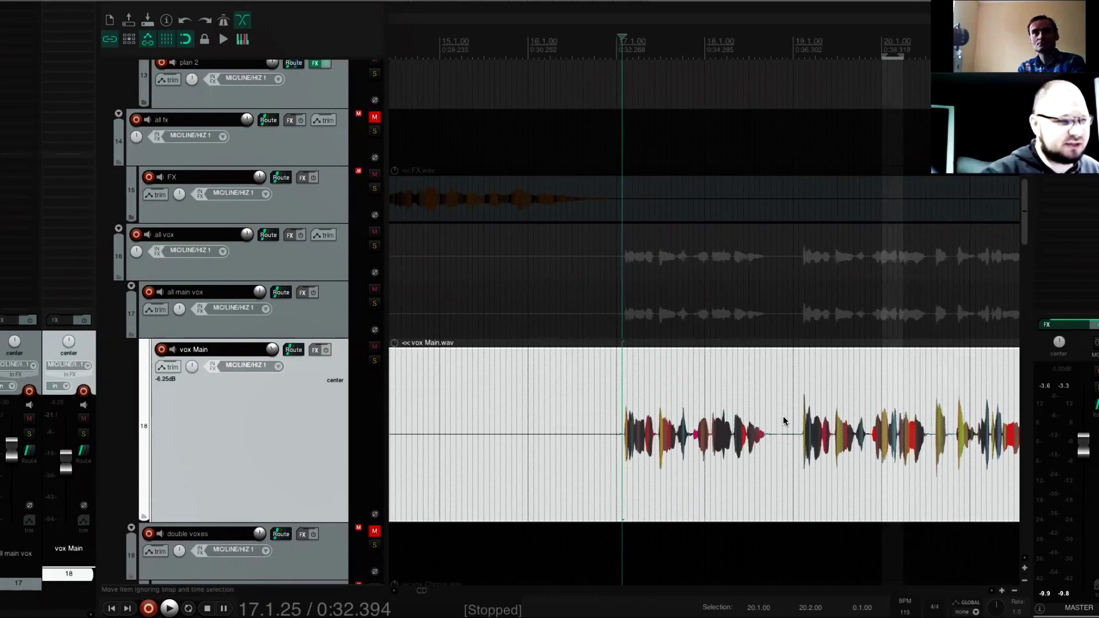
{"action": "scroll", "coordinate": [784, 421], "scroll_direction": "up", "scroll_amount": 7}
Solo the all main vox track, audition the noise before the first word from 16.4.75, and magnify the waveform further
{"action": "key", "text": "space"}
{"action": "key", "text": "space"}
{"action": "key", "text": "space"}
{"action": "key", "text": "space"}
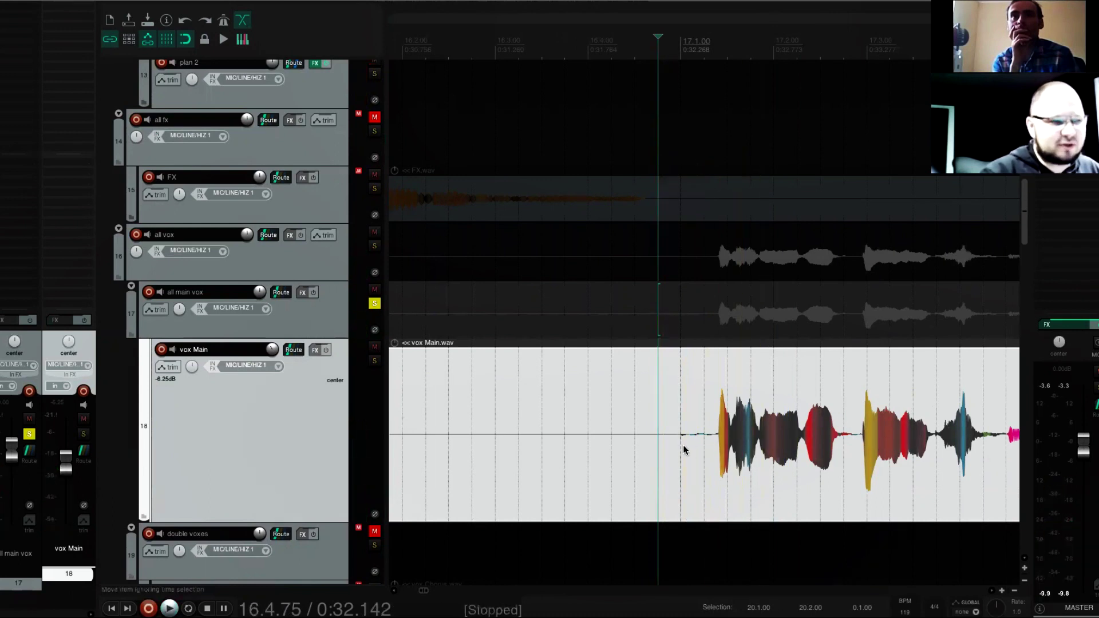
{"action": "key", "text": "space"}
{"action": "key", "text": "space"}
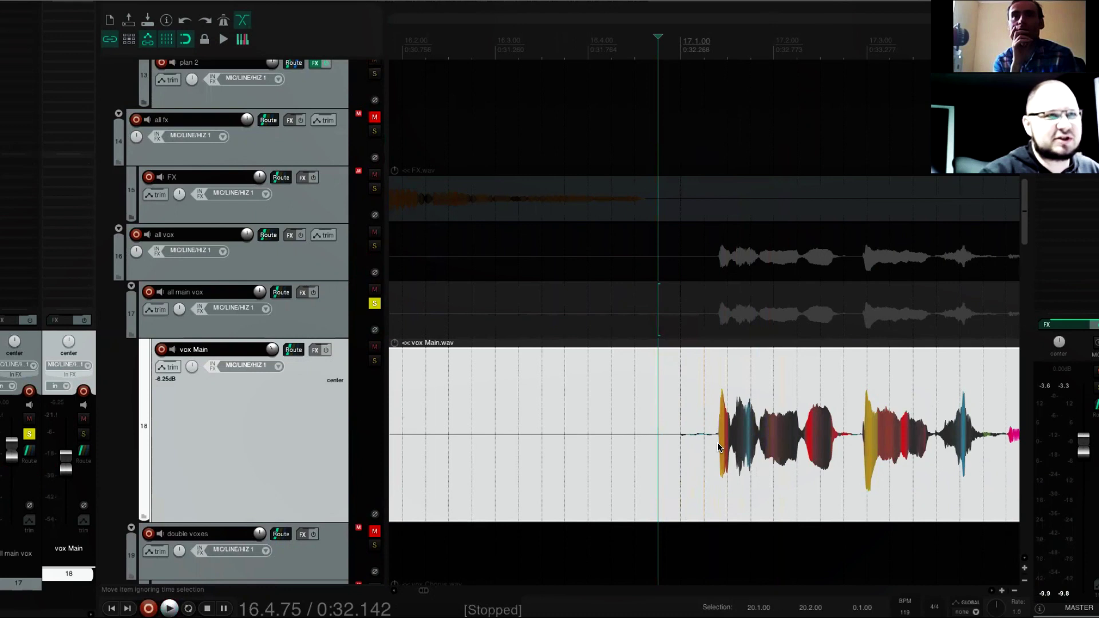
{"action": "scroll", "coordinate": [717, 442], "scroll_direction": "up", "scroll_amount": 2}
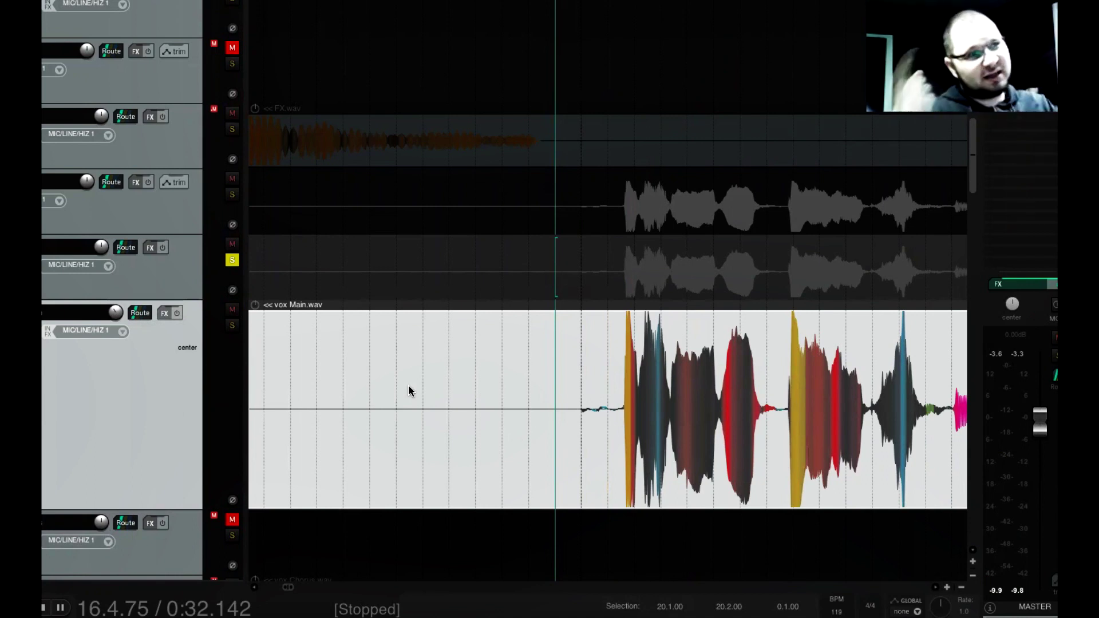
Split the vox Main item right before the first word and delete the noisy part preceding it
{"action": "left_click", "coordinate": [606, 448]}
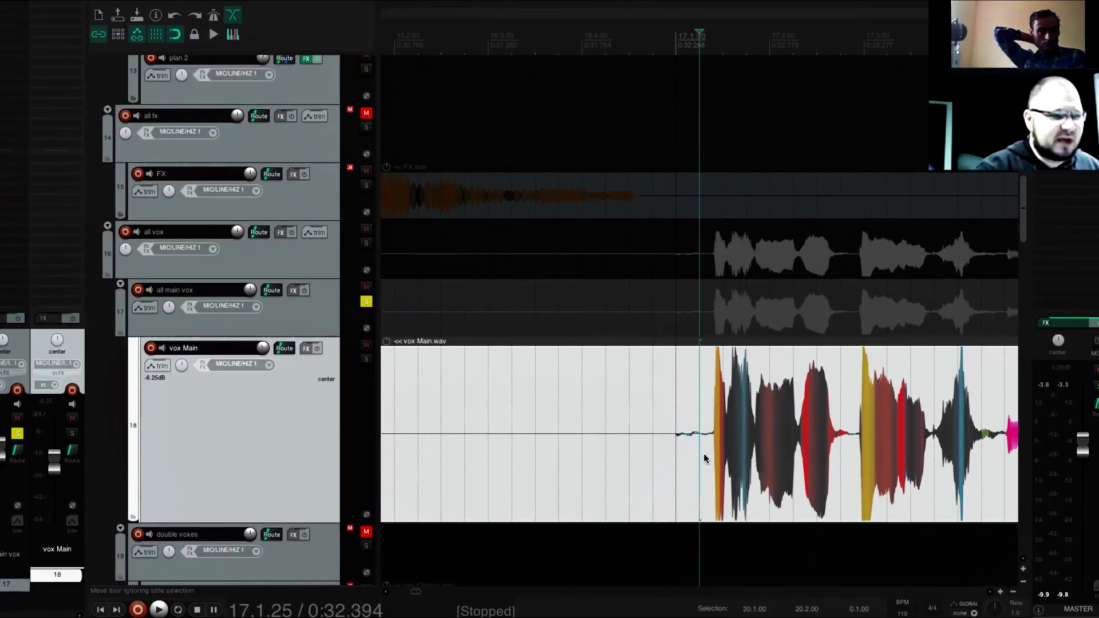
{"action": "scroll", "coordinate": [630, 447], "scroll_direction": "up", "scroll_amount": 5}
{"action": "scroll", "coordinate": [496, 375], "scroll_direction": "up", "scroll_amount": 2}
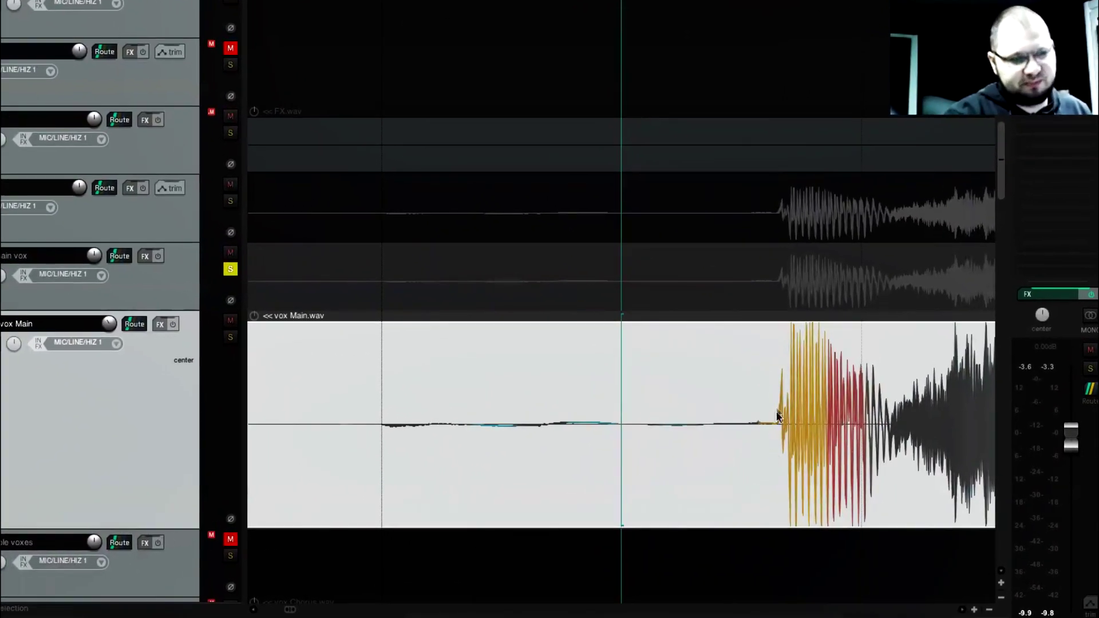
{"action": "left_click", "coordinate": [769, 446]}
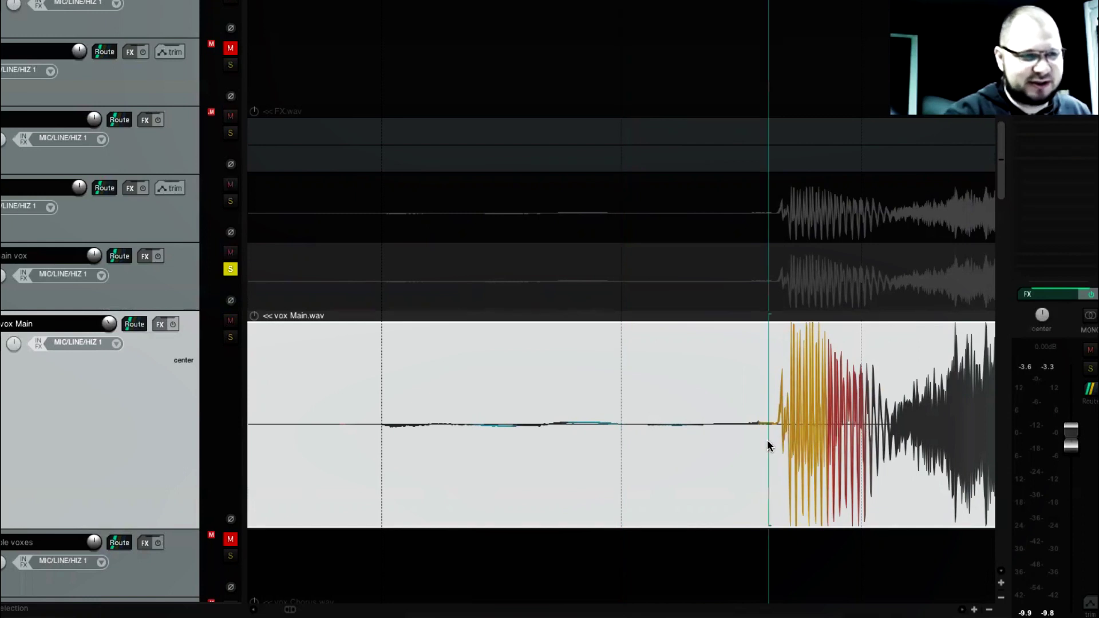
{"action": "key", "text": "s"}
{"action": "left_click", "coordinate": [626, 437]}
{"action": "key", "text": "Delete"}
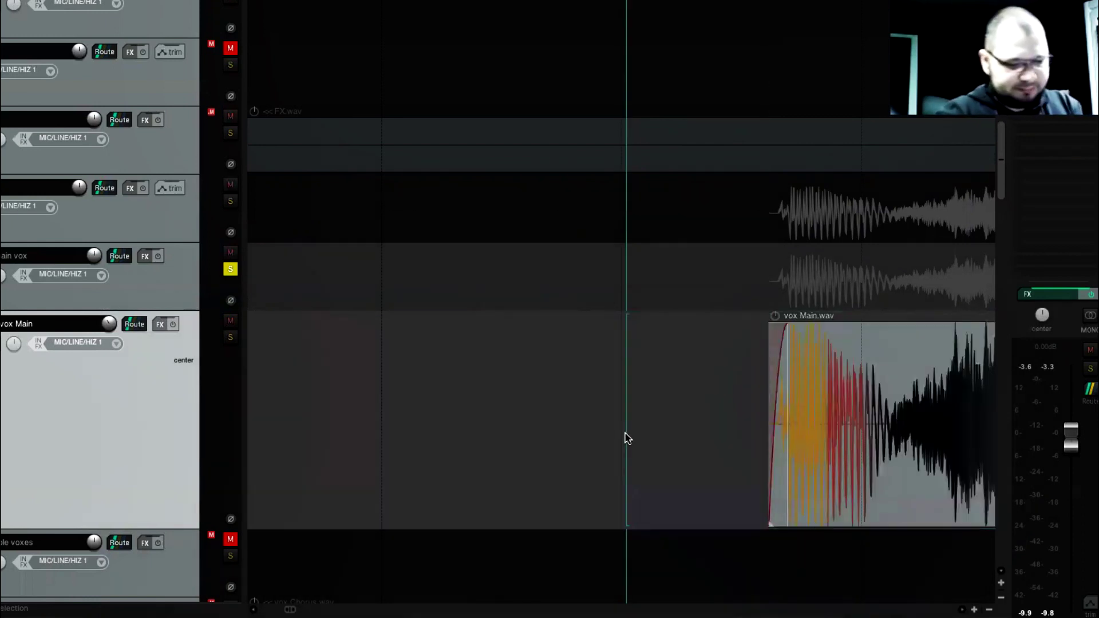
Play the soloed vocal through the first phrase to check the cut at its start
{"action": "key", "text": "space"}
{"action": "scroll", "coordinate": [655, 449], "scroll_direction": "up", "scroll_amount": 5}
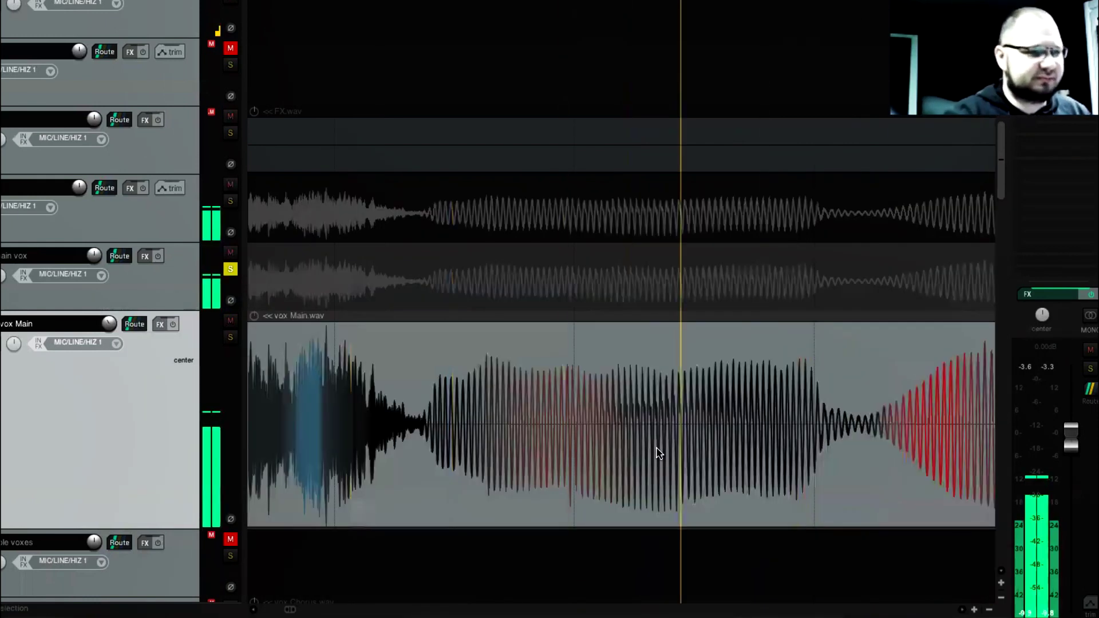
{"action": "scroll", "coordinate": [635, 453], "scroll_direction": "down", "scroll_amount": 5}
{"action": "scroll", "coordinate": [634, 455], "scroll_direction": "down", "scroll_amount": 2}
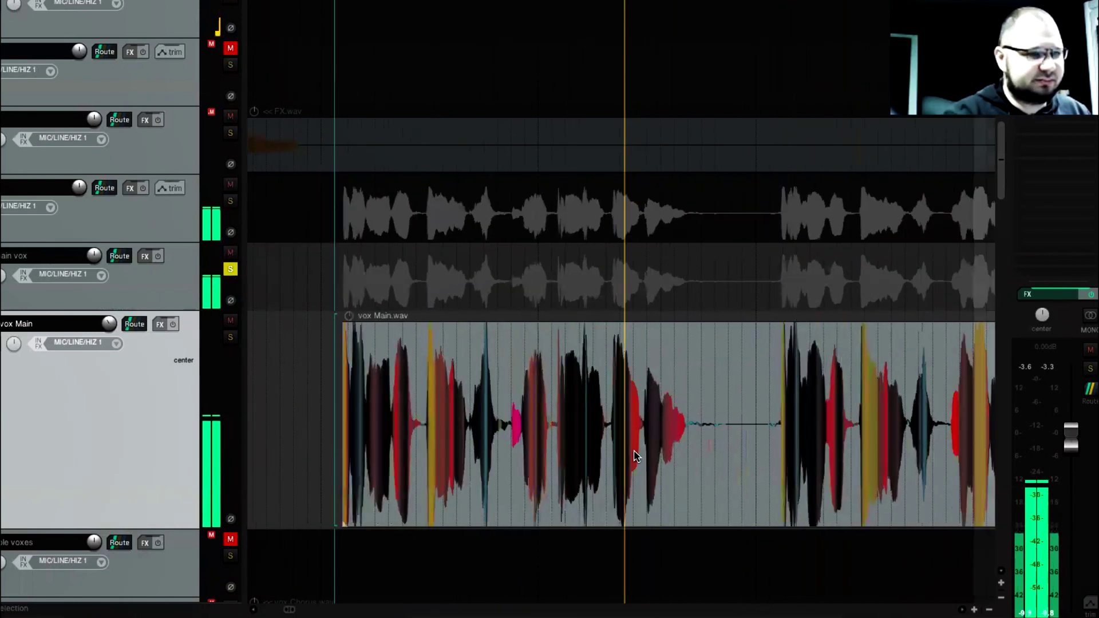
{"action": "key", "text": "space"}
Examine the pause after the first vocal phrase and replay the soloed vocal from before the item's start
{"action": "left_click", "coordinate": [712, 443]}
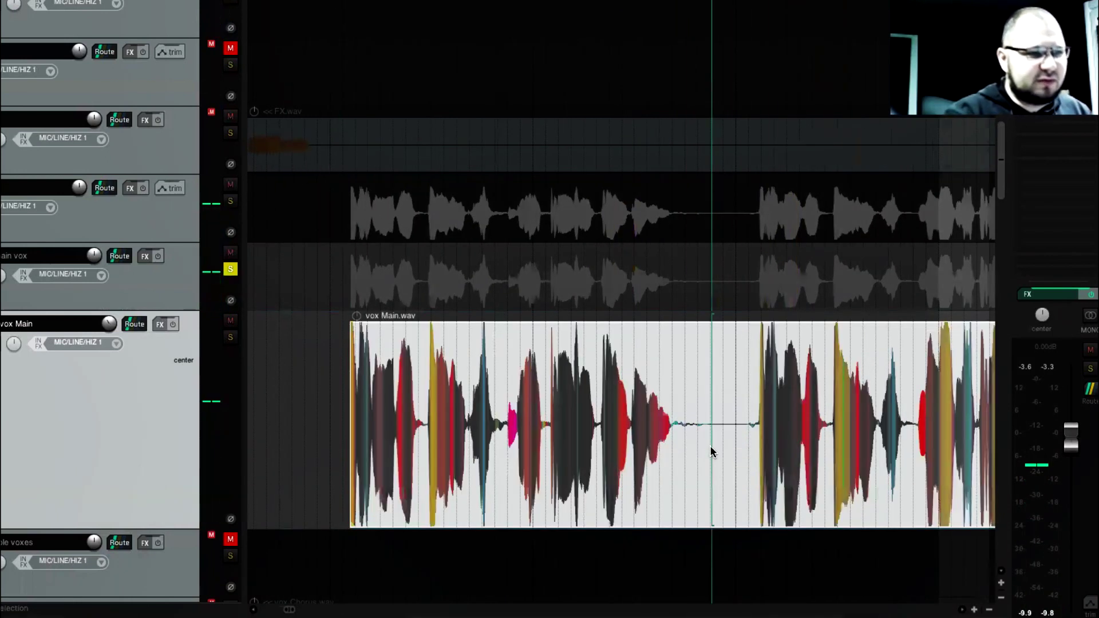
{"action": "scroll", "coordinate": [748, 443], "scroll_direction": "up", "scroll_amount": 1}
{"action": "scroll", "coordinate": [747, 444], "scroll_direction": "up", "scroll_amount": 3}
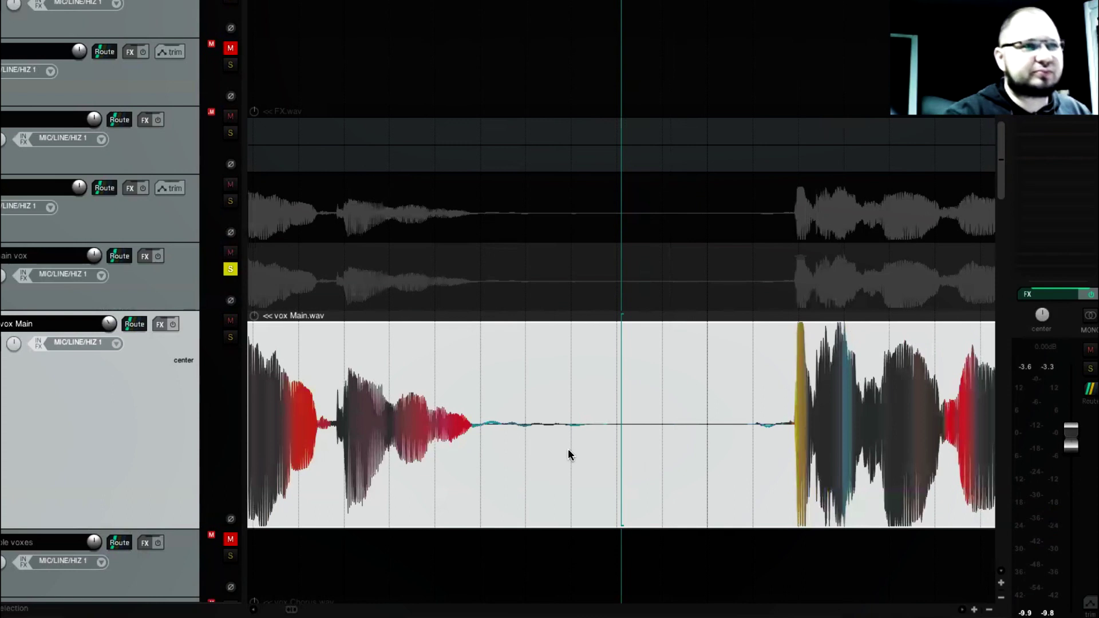
{"action": "scroll", "coordinate": [569, 449], "scroll_direction": "down", "scroll_amount": 6}
{"action": "left_click", "coordinate": [372, 11]}
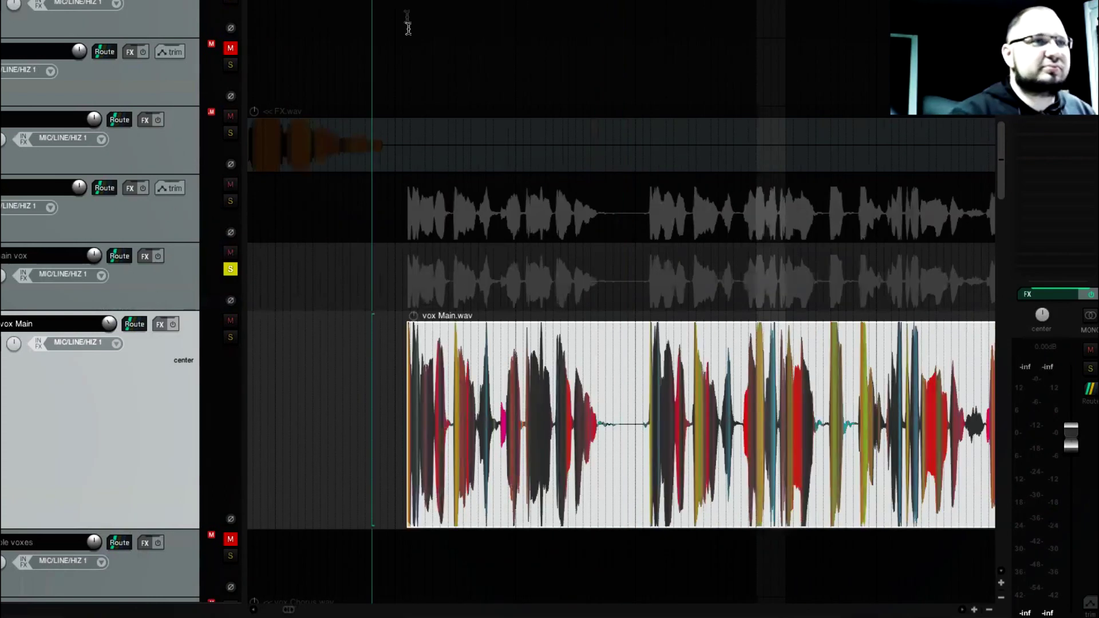
{"action": "key", "text": "space"}
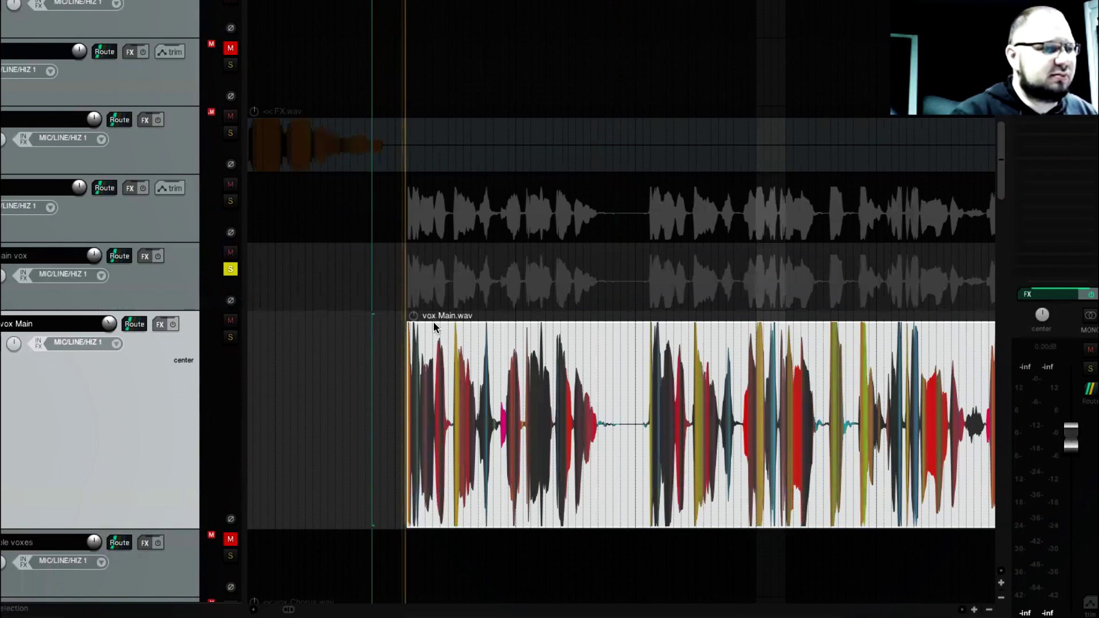
{"action": "scroll", "coordinate": [739, 451], "scroll_direction": "up", "scroll_amount": 5}
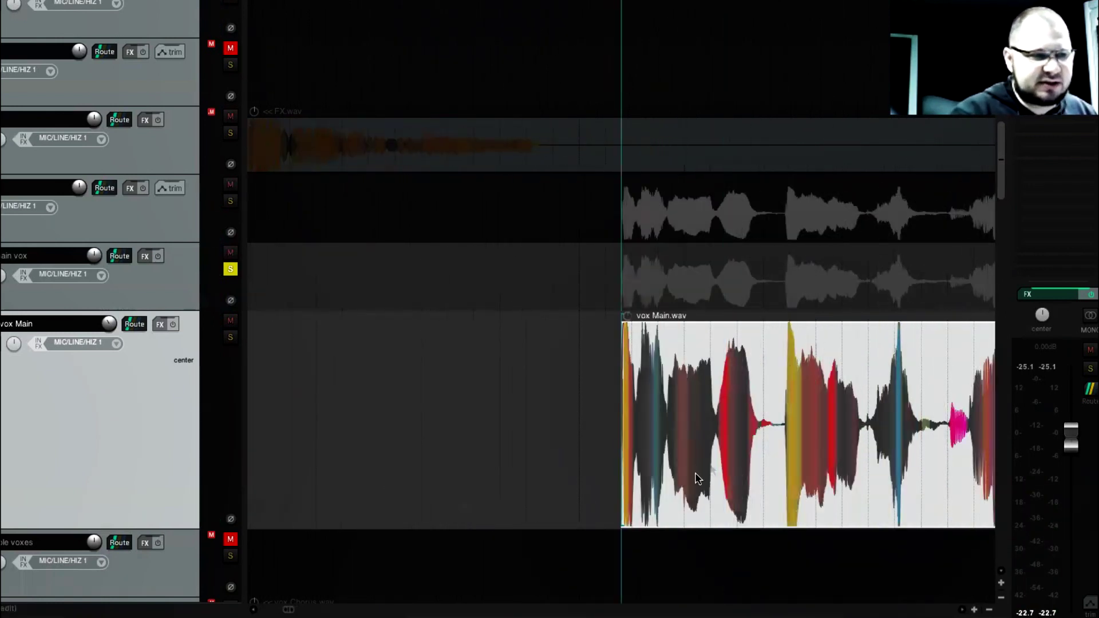
Extend the vox Main item's start earlier, audition it, and trim the edge back closer to the first word
{"action": "left_click_drag", "start_coordinate": [620, 453], "coordinate": [504, 444]}
{"action": "left_click", "coordinate": [493, 434]}
{"action": "key", "text": "space"}
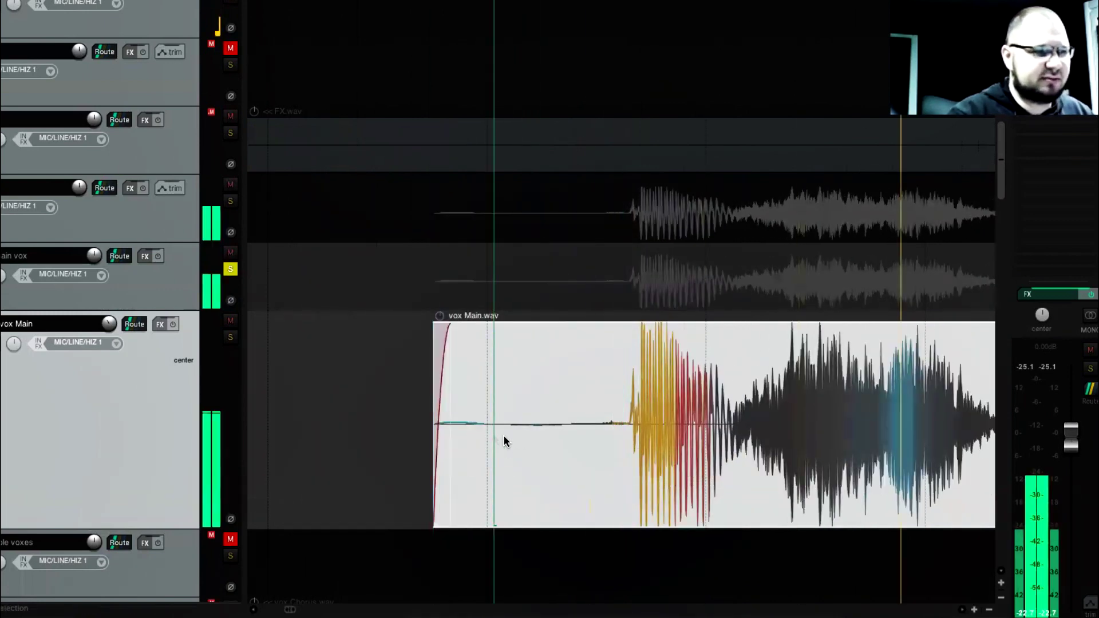
{"action": "key", "text": "space"}
{"action": "left_click_drag", "start_coordinate": [281, 446], "coordinate": [338, 442]}
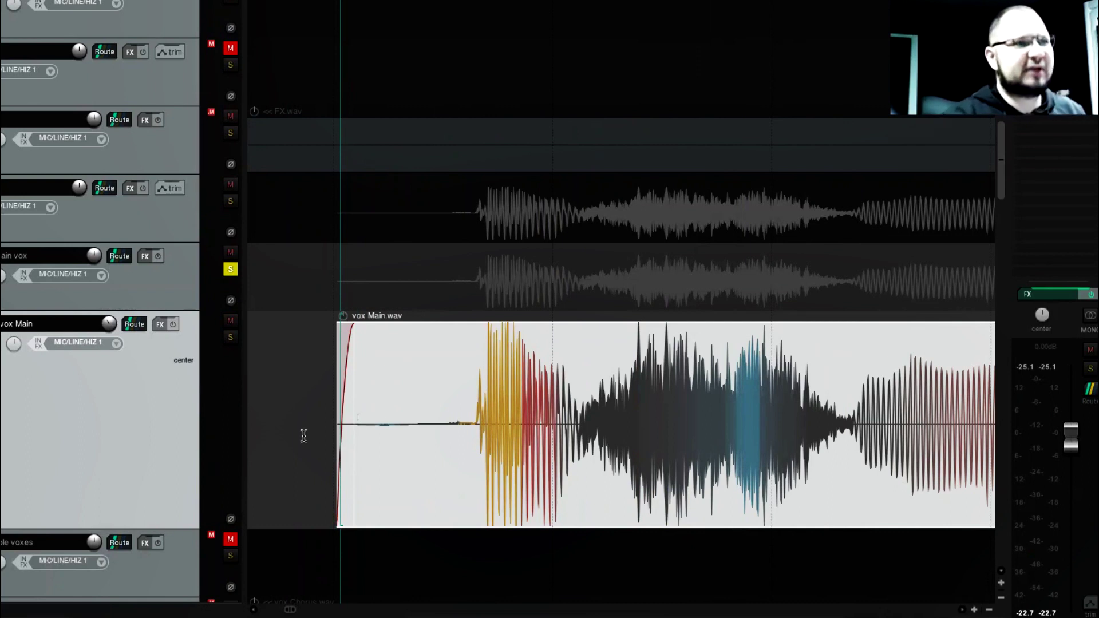
Play the soloed vocal from just before the vox Main item and examine the following phrases and the pauses between them
{"action": "scroll", "coordinate": [300, 434], "scroll_direction": "down", "scroll_amount": 5}
{"action": "scroll", "coordinate": [579, 419], "scroll_direction": "down", "scroll_amount": 2}
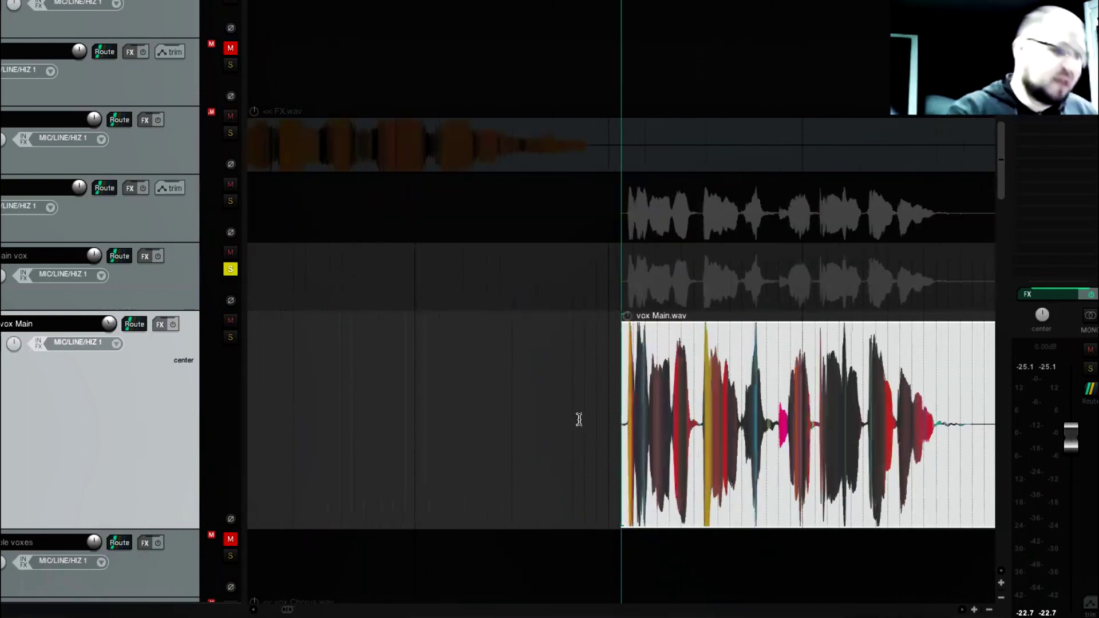
{"action": "left_click", "coordinate": [579, 419]}
{"action": "key", "text": "space"}
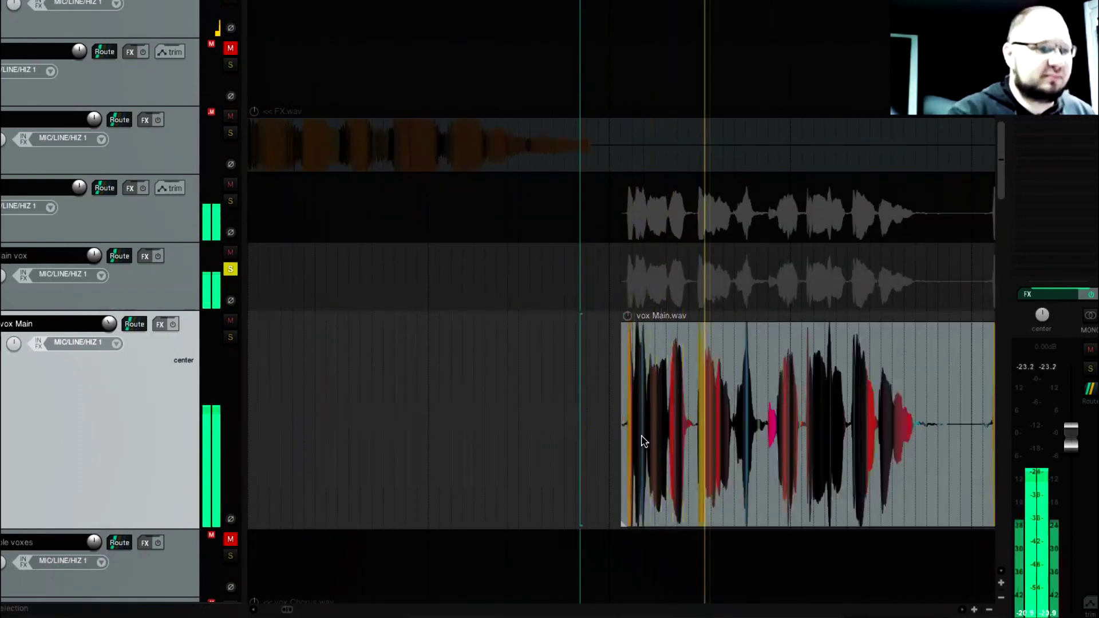
{"action": "scroll", "coordinate": [733, 453], "scroll_direction": "down", "scroll_amount": 1}
{"action": "scroll", "coordinate": [732, 453], "scroll_direction": "down", "scroll_amount": 4}
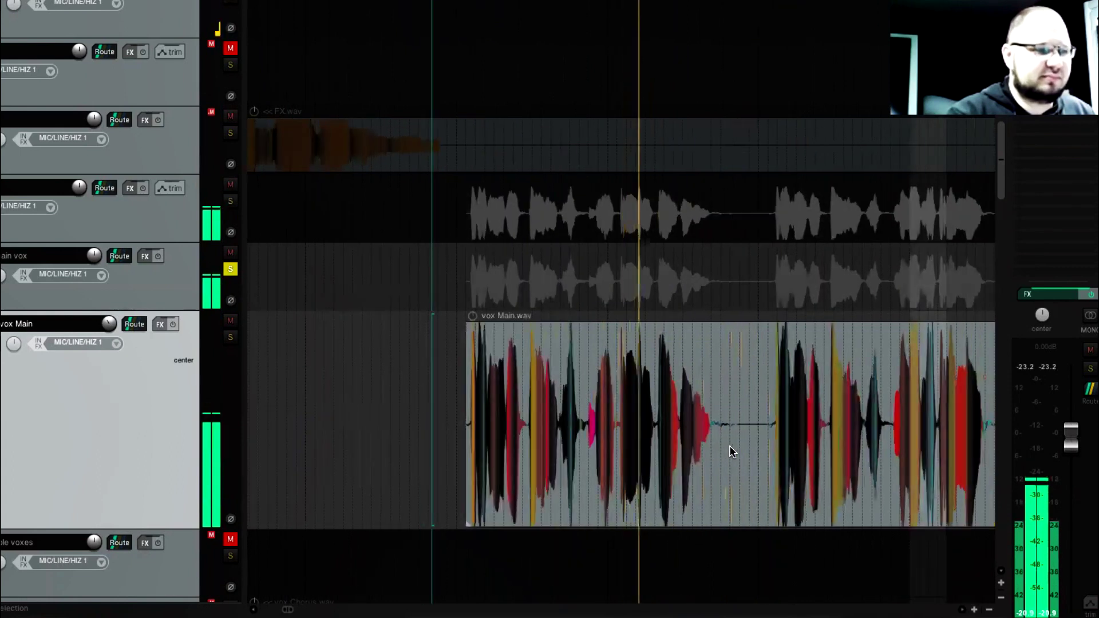
{"action": "scroll", "coordinate": [731, 452], "scroll_direction": "down", "scroll_amount": 4}
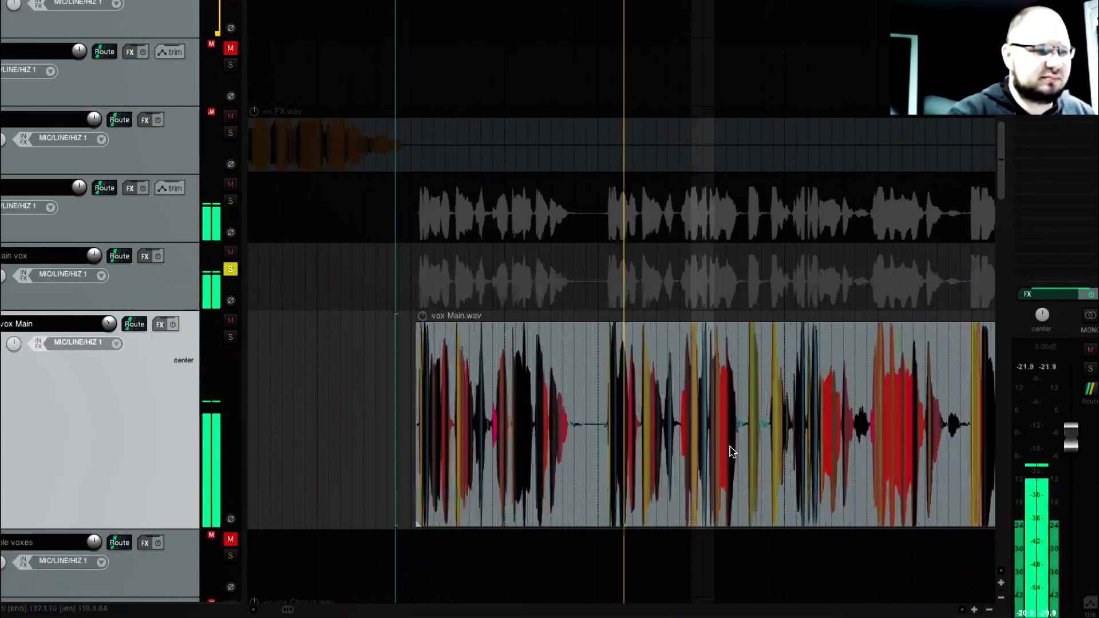
{"action": "scroll", "coordinate": [733, 452], "scroll_direction": "up", "scroll_amount": 5}
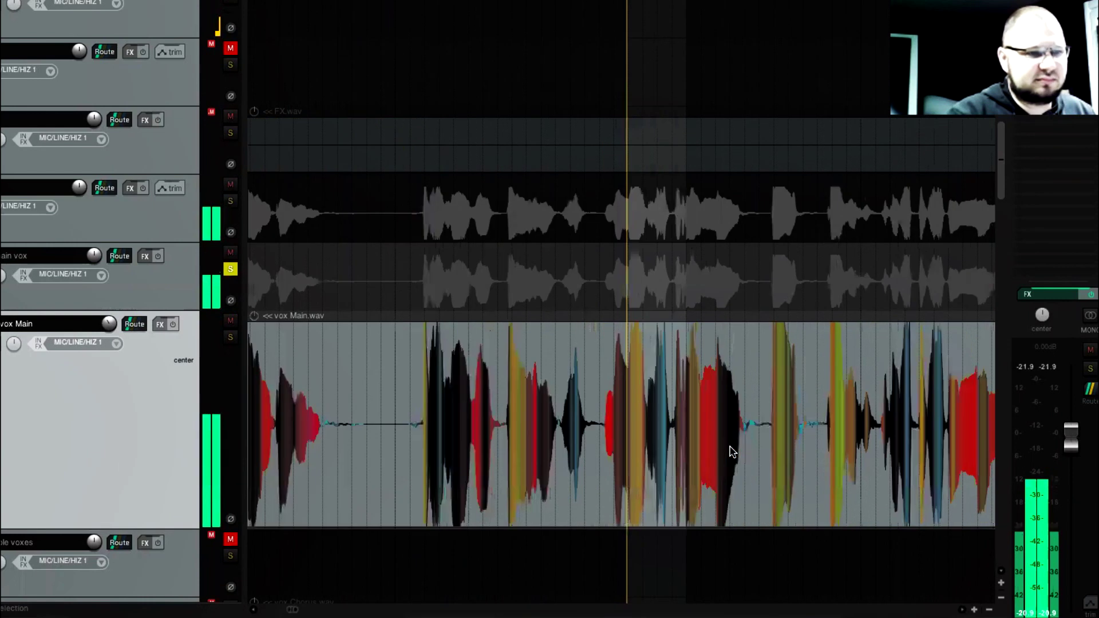
{"action": "scroll", "coordinate": [735, 452], "scroll_direction": "down", "scroll_amount": 2}
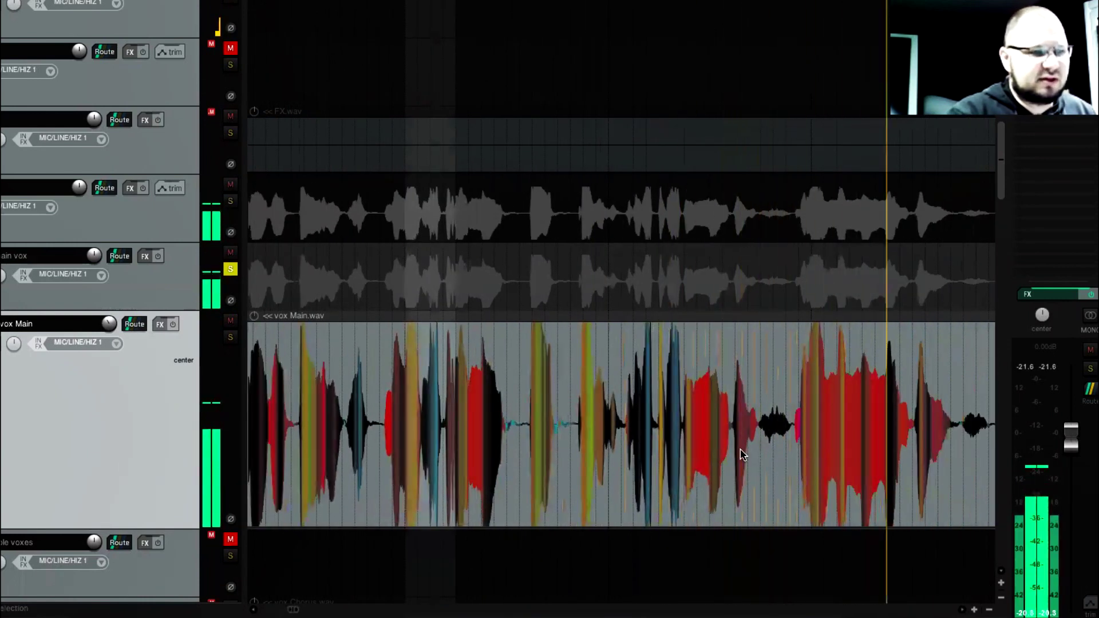
{"action": "scroll", "coordinate": [741, 452], "scroll_direction": "down", "scroll_amount": 3}
{"action": "scroll", "coordinate": [740, 452], "scroll_direction": "down", "scroll_amount": 3}
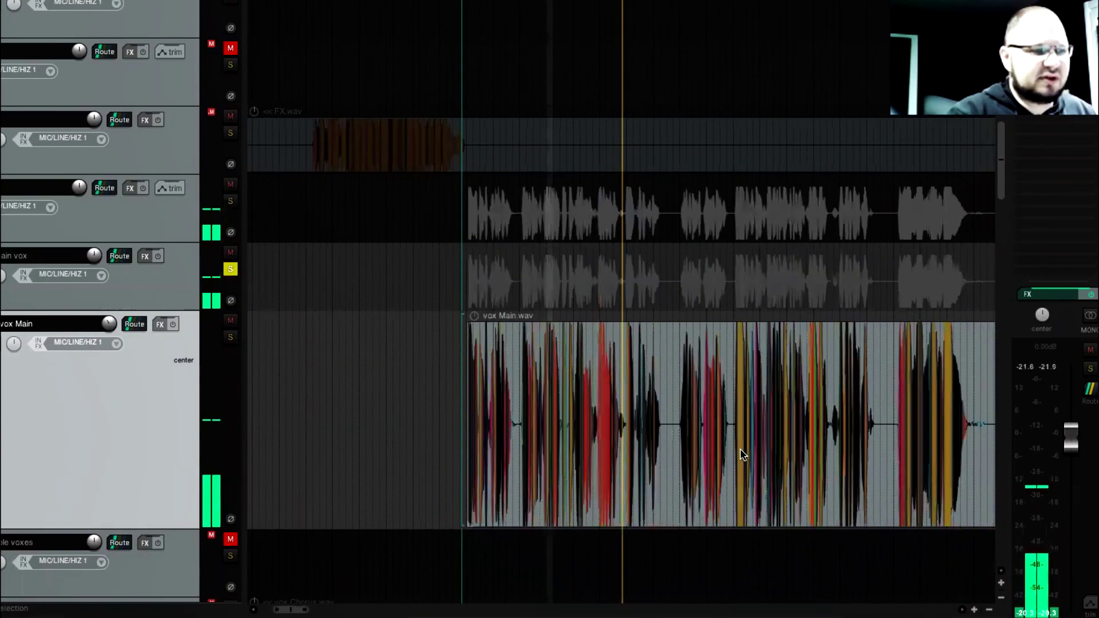
{"action": "scroll", "coordinate": [740, 453], "scroll_direction": "up", "scroll_amount": 4}
{"action": "key", "text": "space"}
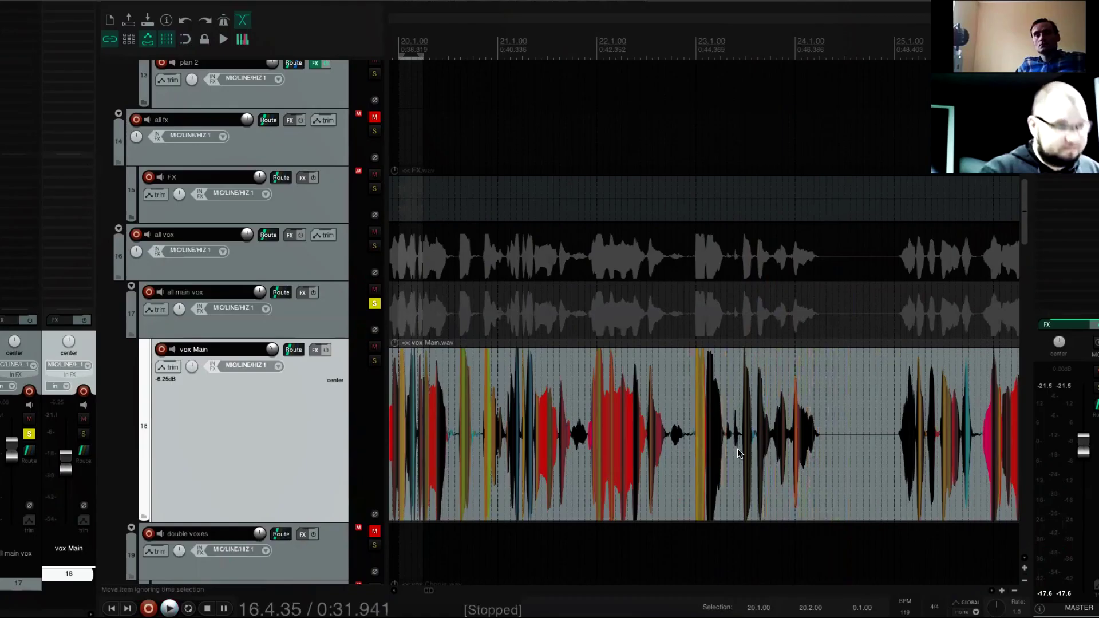
{"action": "left_click", "coordinate": [737, 448]}
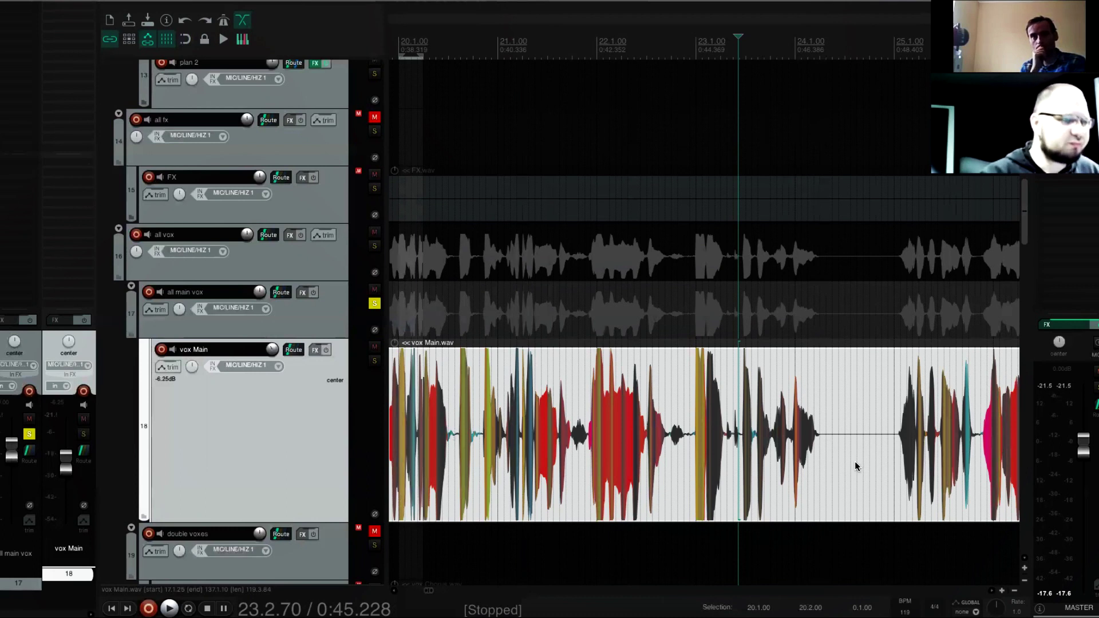
{"action": "scroll", "coordinate": [859, 461], "scroll_direction": "down", "scroll_amount": 3}
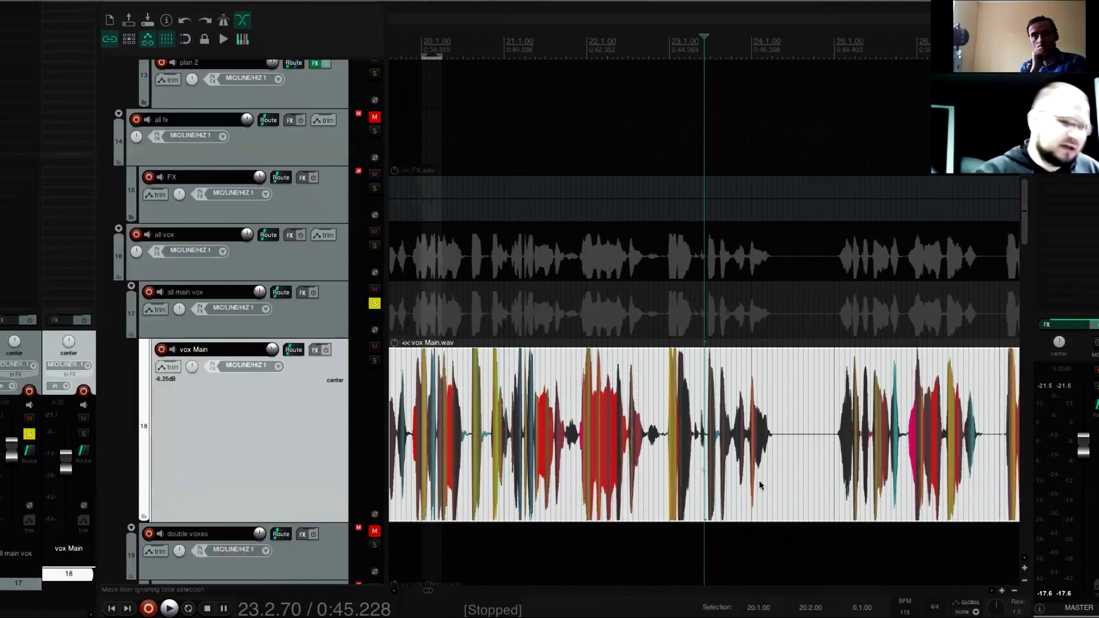
{"action": "scroll", "coordinate": [760, 486], "scroll_direction": "down", "scroll_amount": 2}
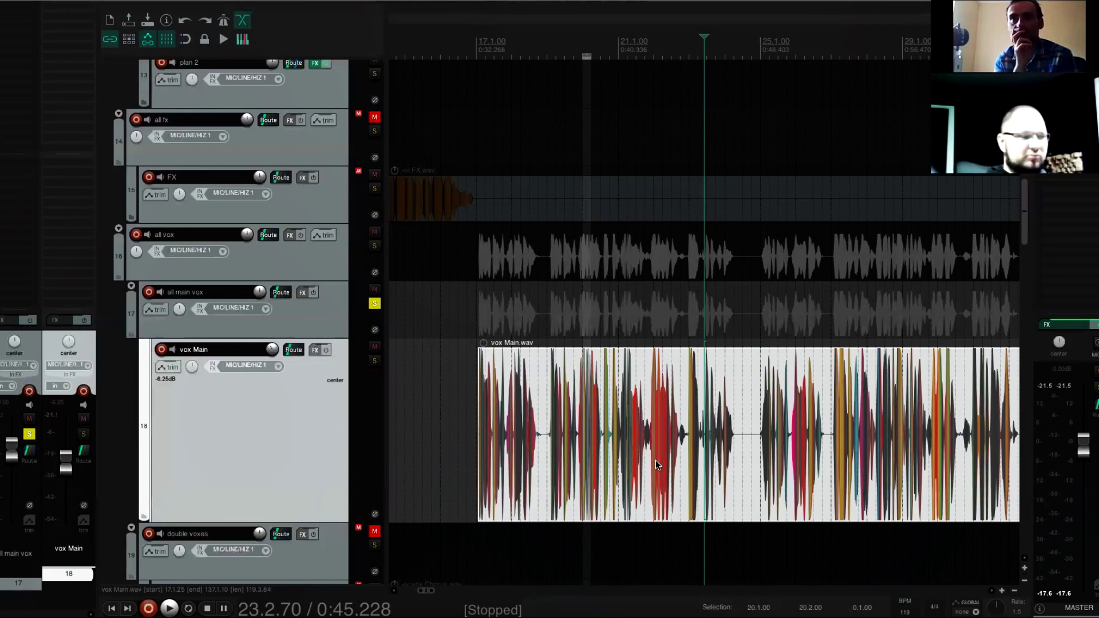
{"action": "left_click", "coordinate": [477, 432]}
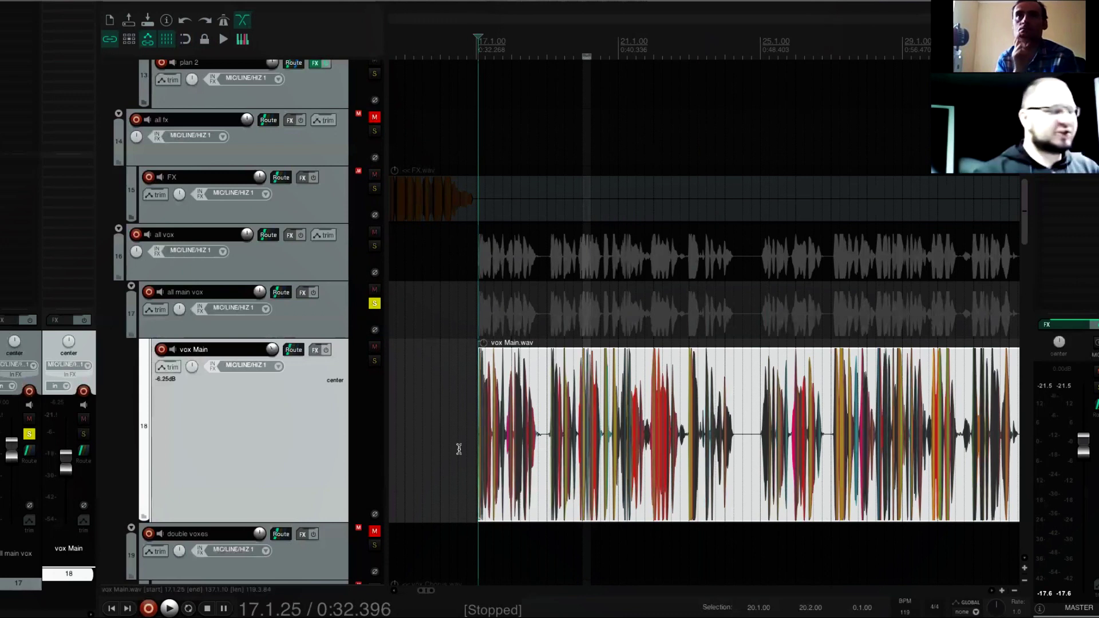
{"action": "scroll", "coordinate": [704, 446], "scroll_direction": "up", "scroll_amount": 3}
Place the edit cursor at 16.4.81, just before the vox Main item, and play the start of the vocal
{"action": "left_click", "coordinate": [703, 446]}
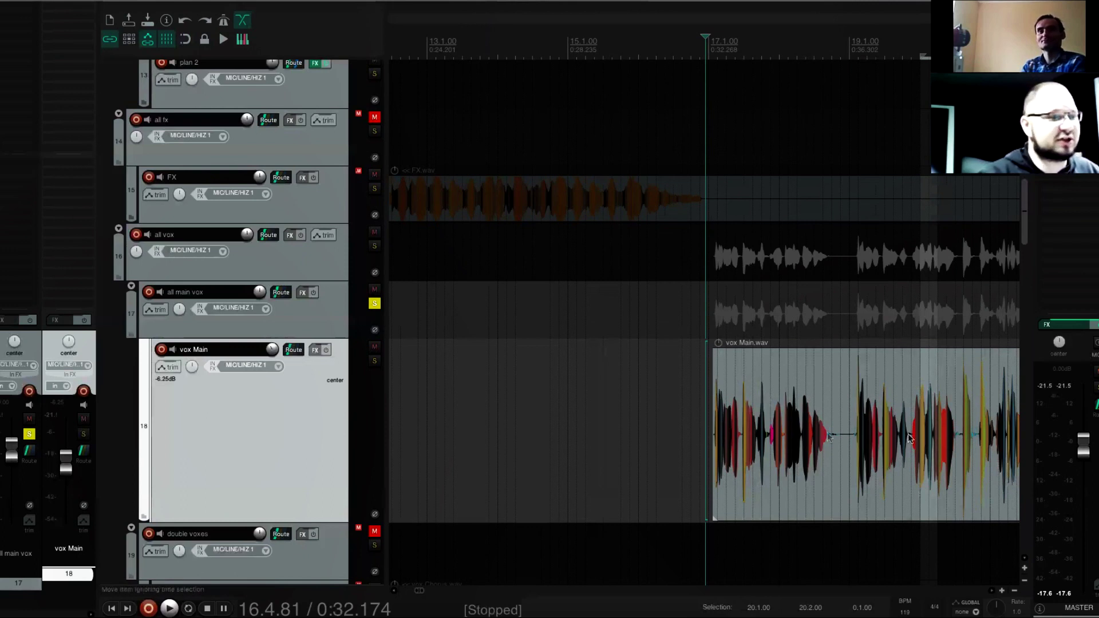
{"action": "left_click", "coordinate": [794, 435]}
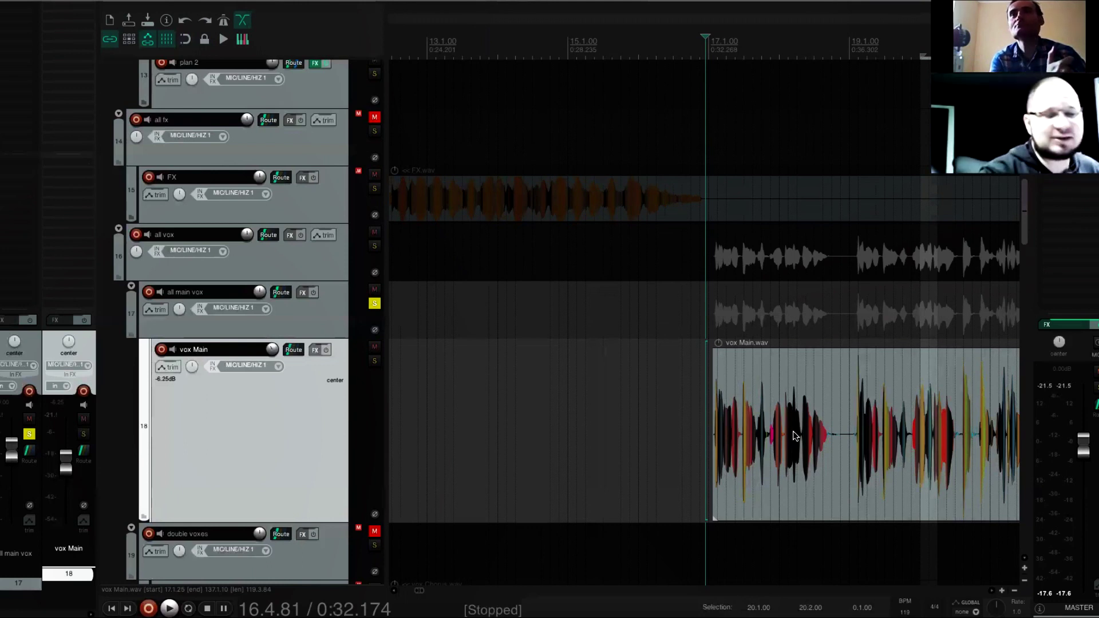
{"action": "scroll", "coordinate": [794, 436], "scroll_direction": "up", "scroll_amount": 1}
{"action": "scroll", "coordinate": [287, 323], "scroll_direction": "down", "scroll_amount": 3}
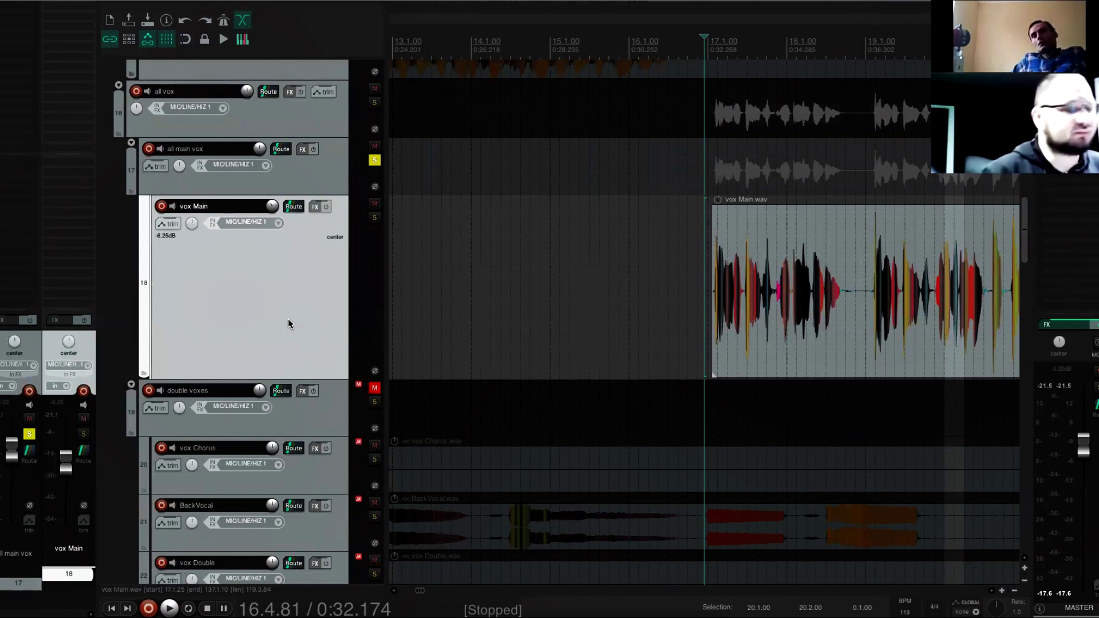
{"action": "key", "text": "space"}
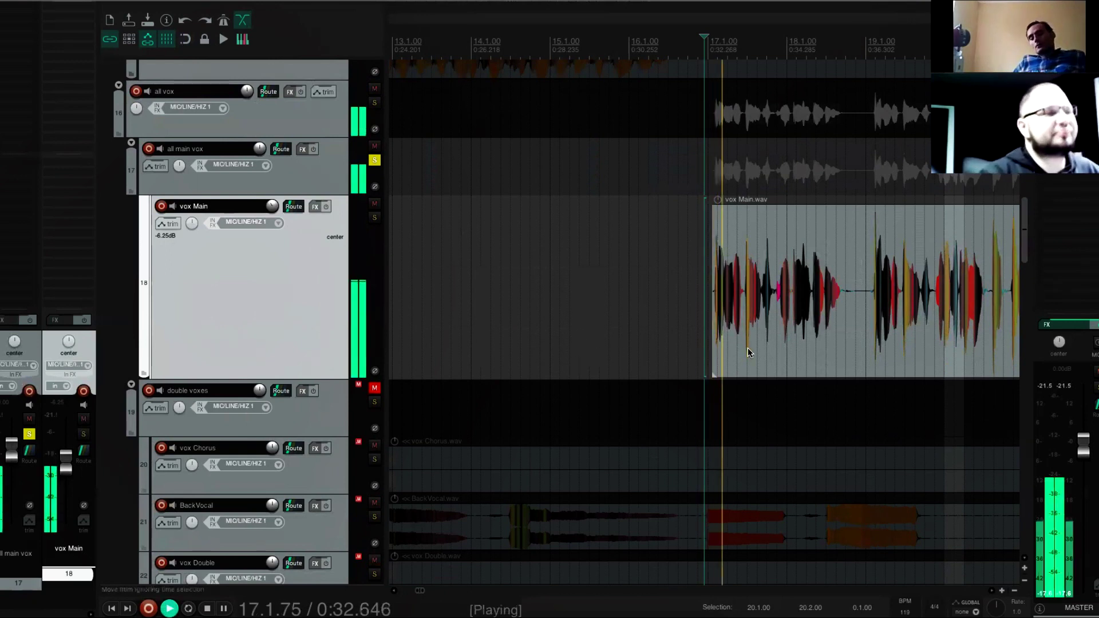
{"action": "scroll", "coordinate": [781, 336], "scroll_direction": "up", "scroll_amount": 4}
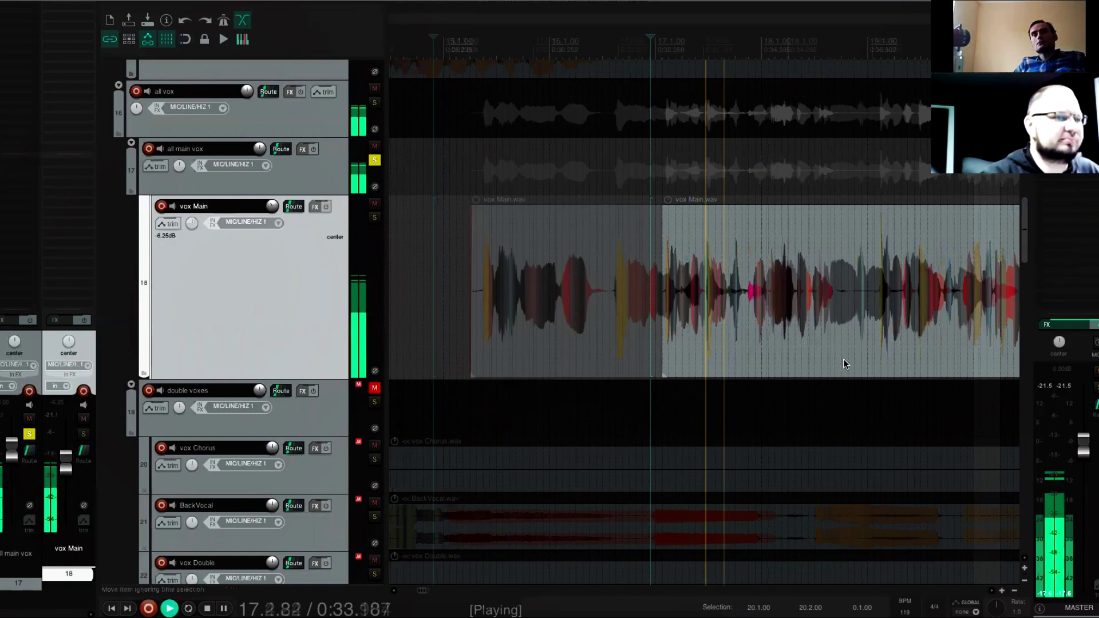
{"action": "key", "text": "space"}
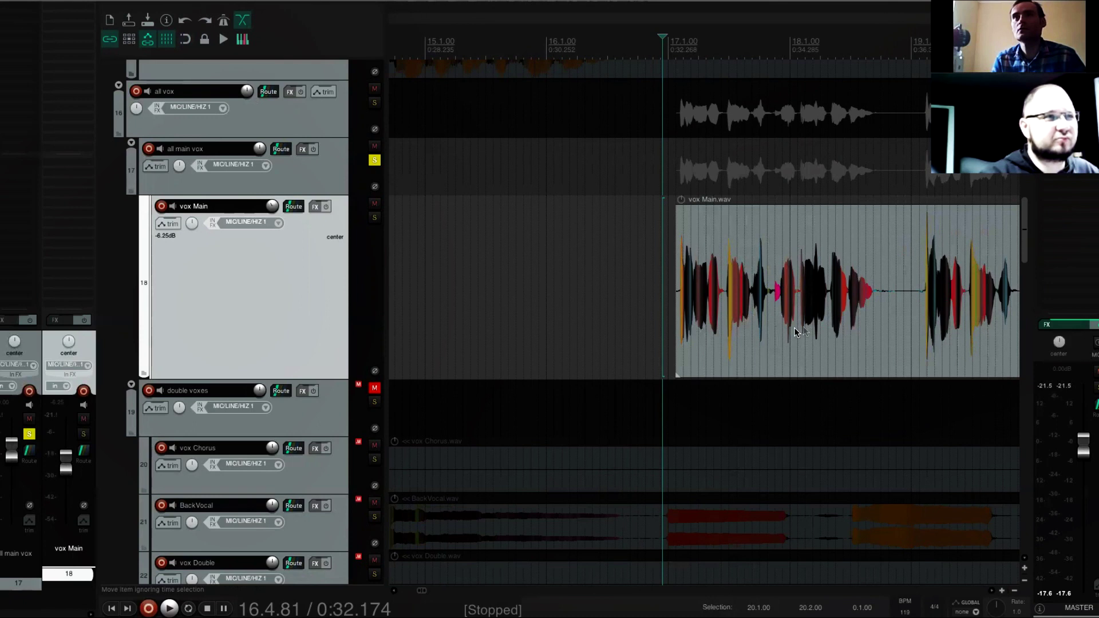
Move the edit cursor to 17.1.03, closer to the vocal's entry, and play through the first pause into the second phrase
{"action": "scroll", "coordinate": [785, 324], "scroll_direction": "up", "scroll_amount": 5}
{"action": "left_click", "coordinate": [734, 295]}
{"action": "scroll", "coordinate": [787, 326], "scroll_direction": "down", "scroll_amount": 5}
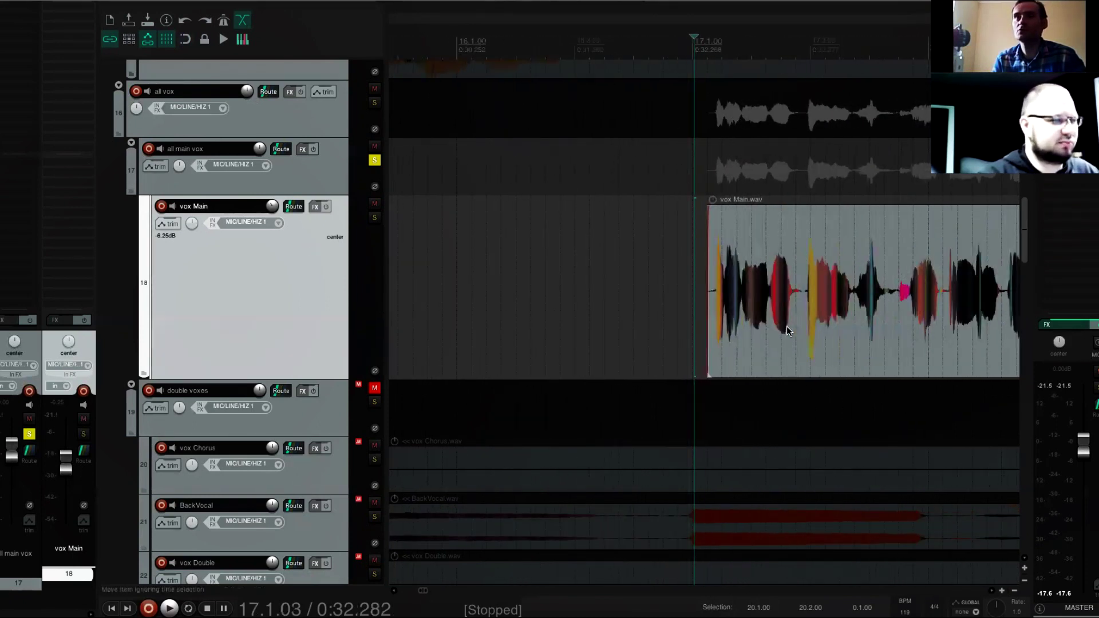
{"action": "scroll", "coordinate": [786, 326], "scroll_direction": "right", "scroll_amount": 1}
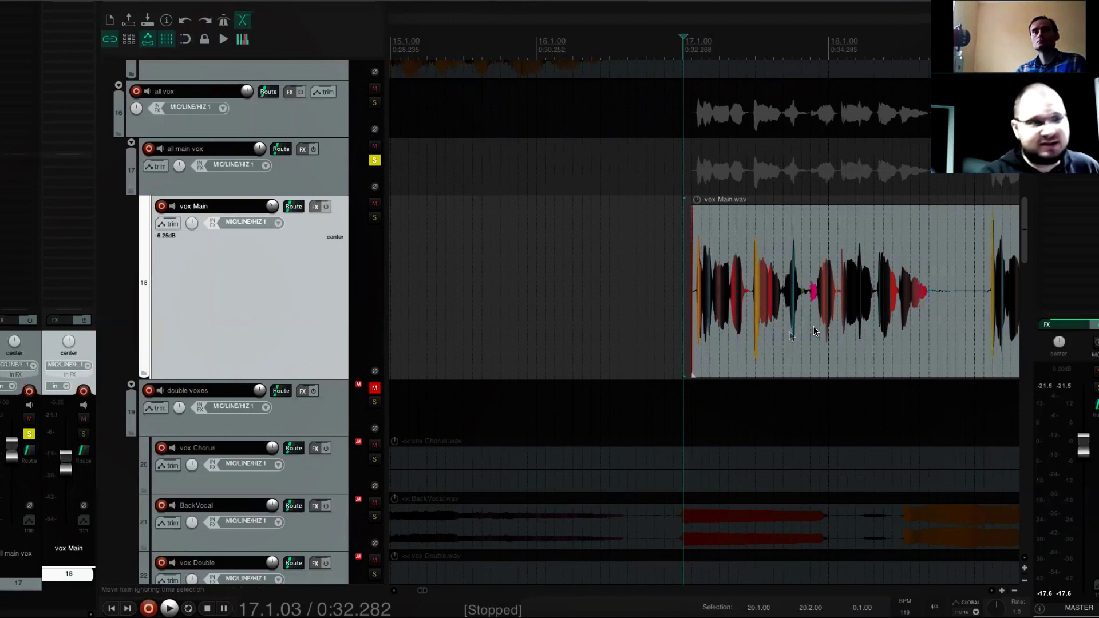
{"action": "key", "text": "space"}
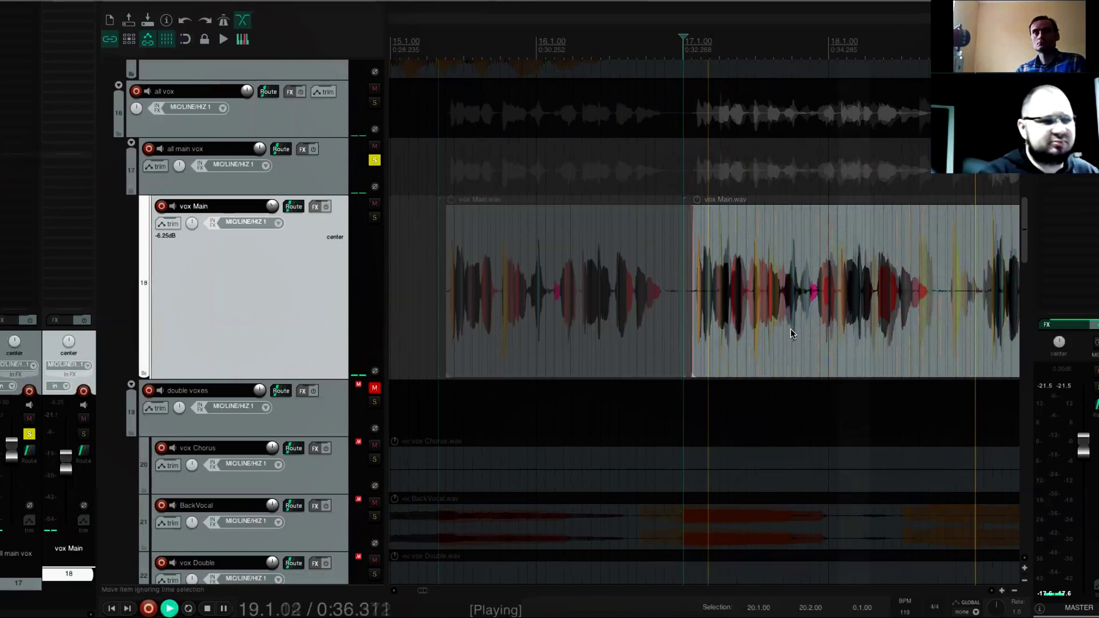
{"action": "scroll", "coordinate": [791, 328], "scroll_direction": "down", "scroll_amount": 2}
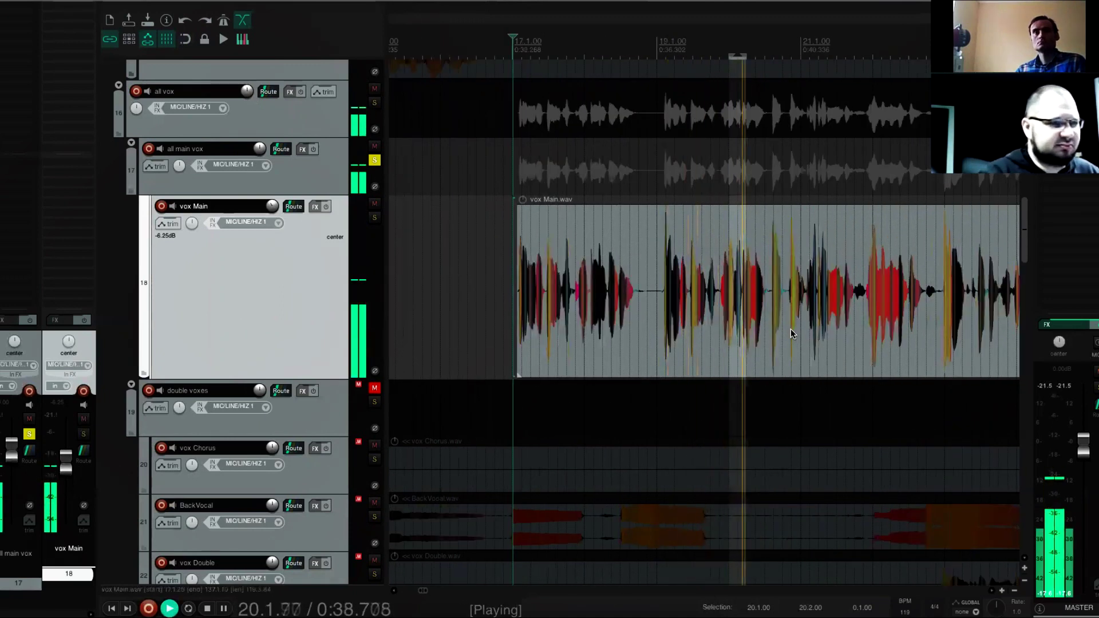
{"action": "key", "text": "space"}
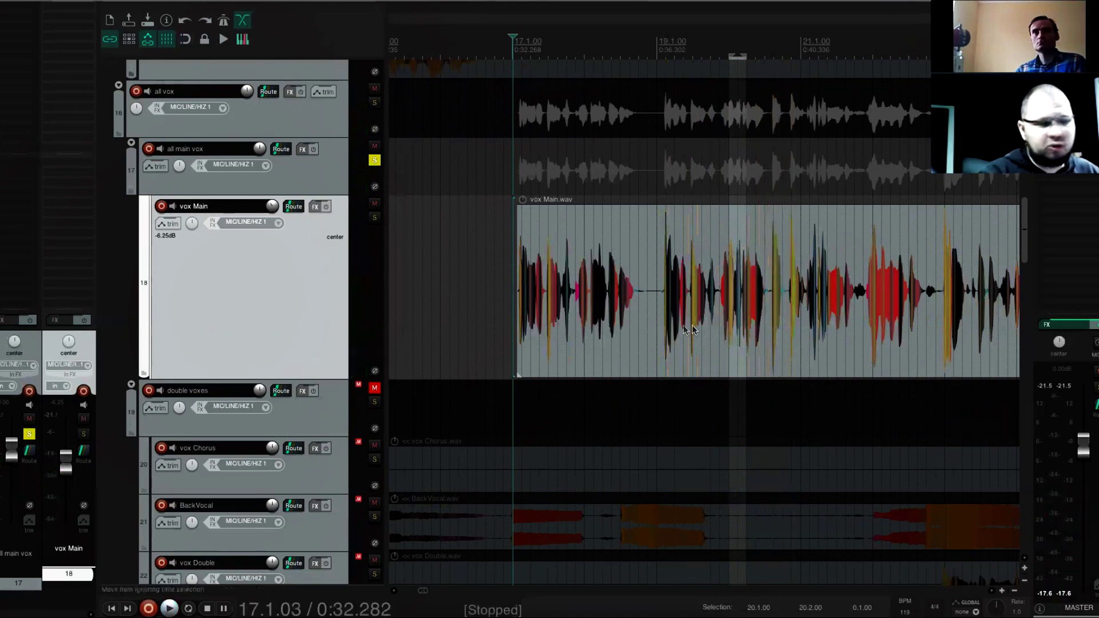
Select the vox Main item and reduce the height of the vox Main track
{"action": "left_click", "coordinate": [650, 308]}
{"action": "scroll", "coordinate": [706, 339], "scroll_direction": "up", "scroll_amount": 4}
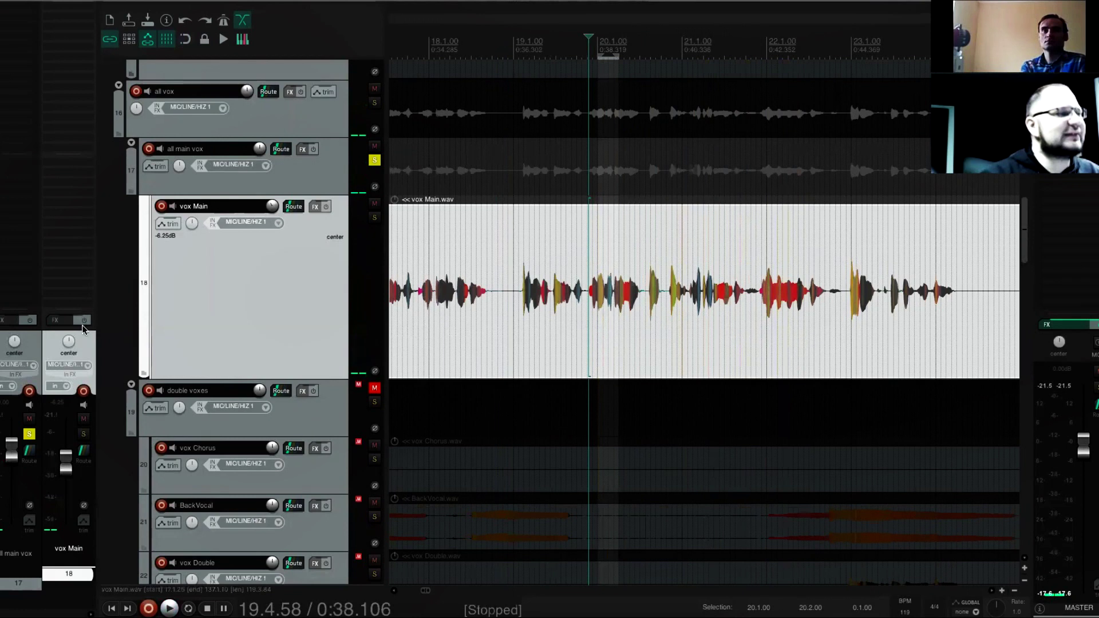
{"action": "left_click_drag", "start_coordinate": [292, 379], "coordinate": [298, 312]}
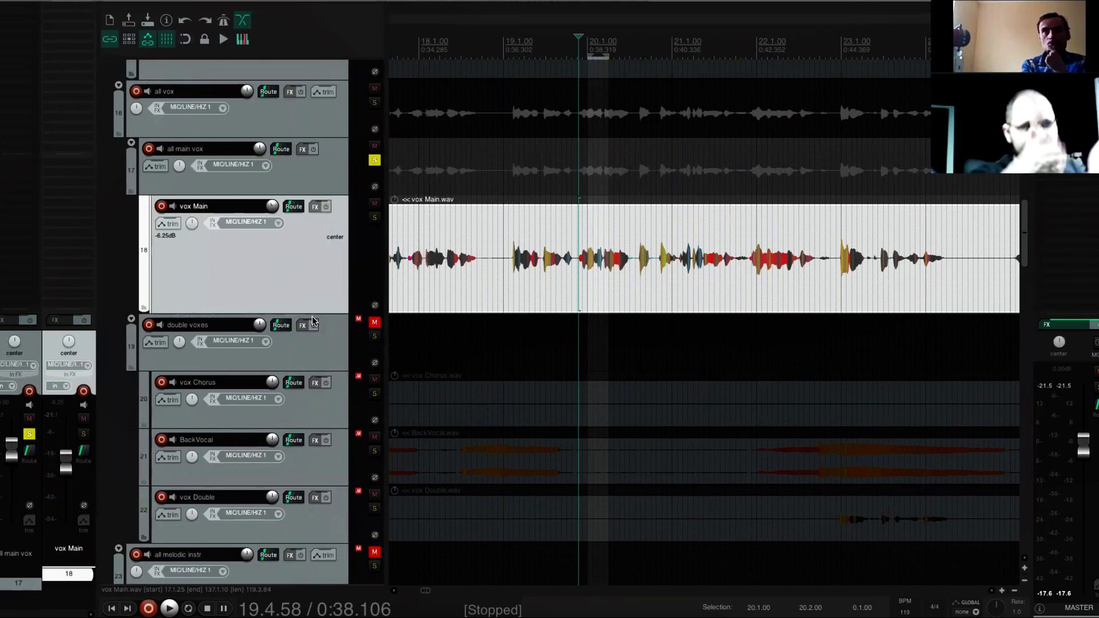
{"action": "scroll", "coordinate": [740, 294], "scroll_direction": "down", "scroll_amount": 5}
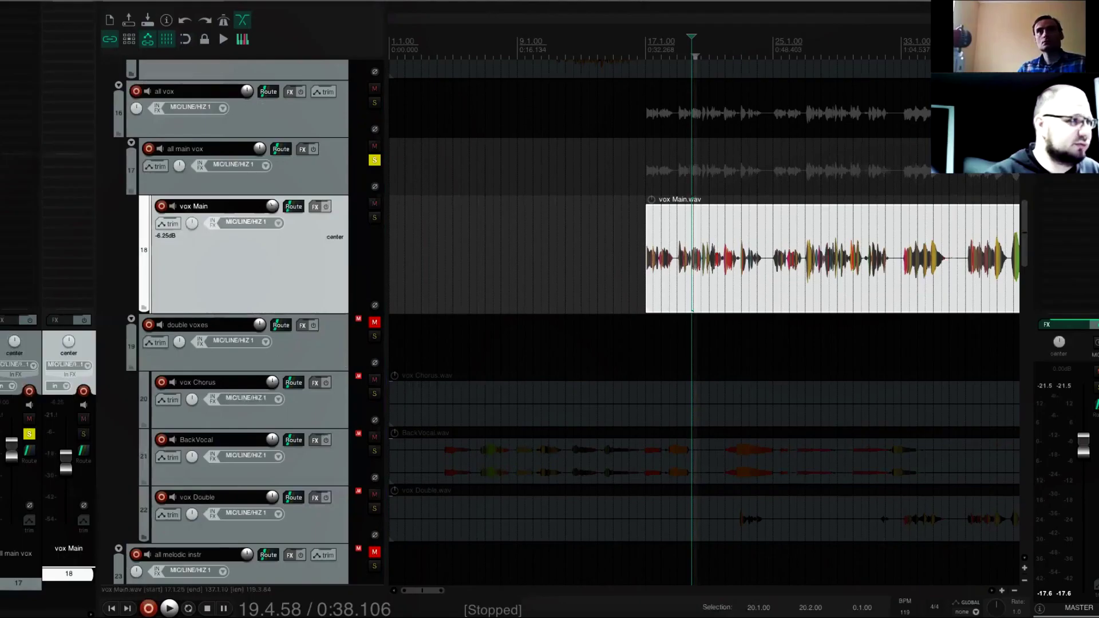
Add the pro q 3 FX chain to the all main vox folder track
{"action": "right_click", "coordinate": [16, 6]}
{"action": "mouse_move", "coordinate": [83, 37]}
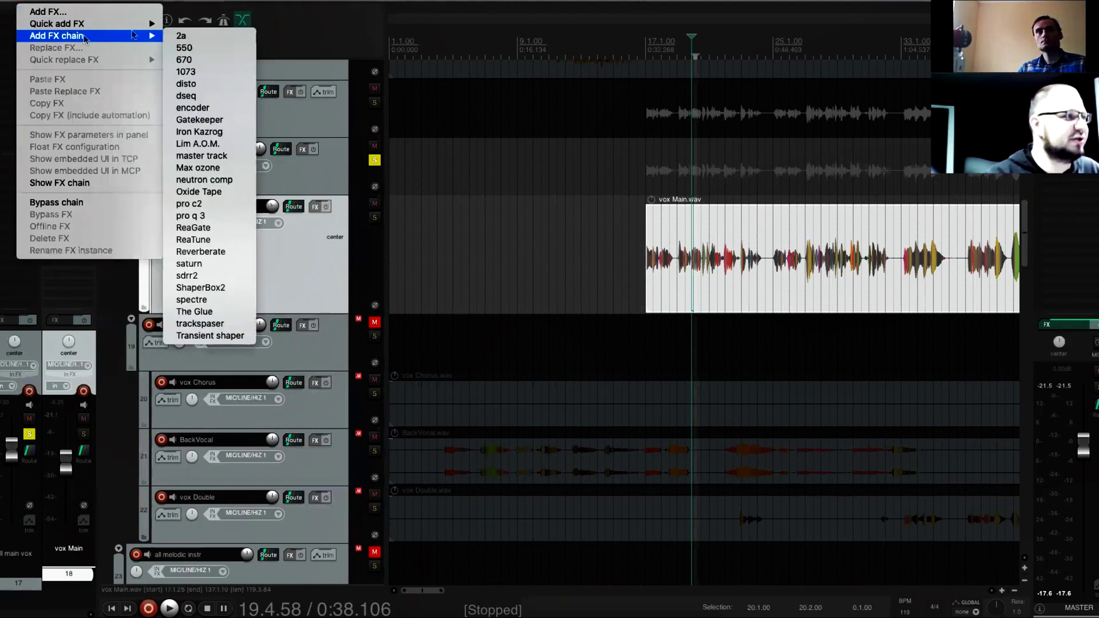
{"action": "left_click", "coordinate": [232, 216]}
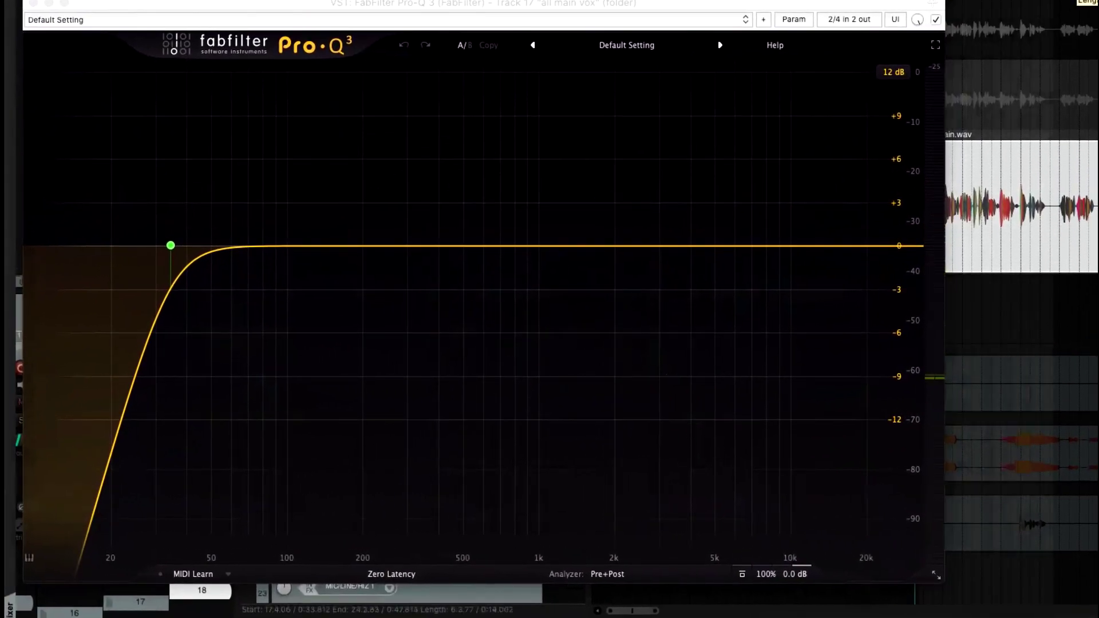
Play the soloed vocal and examine its low-frequency content in the Pro-Q 3 spectrum analyzer
{"action": "key", "text": "space"}
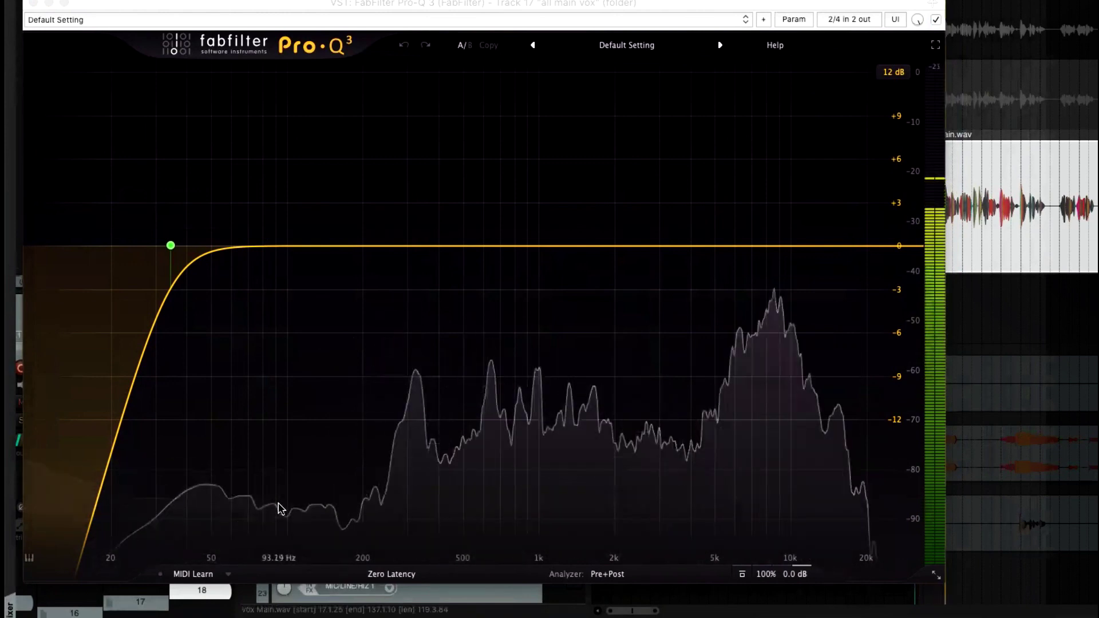
{"action": "mouse_move", "coordinate": [298, 338]}
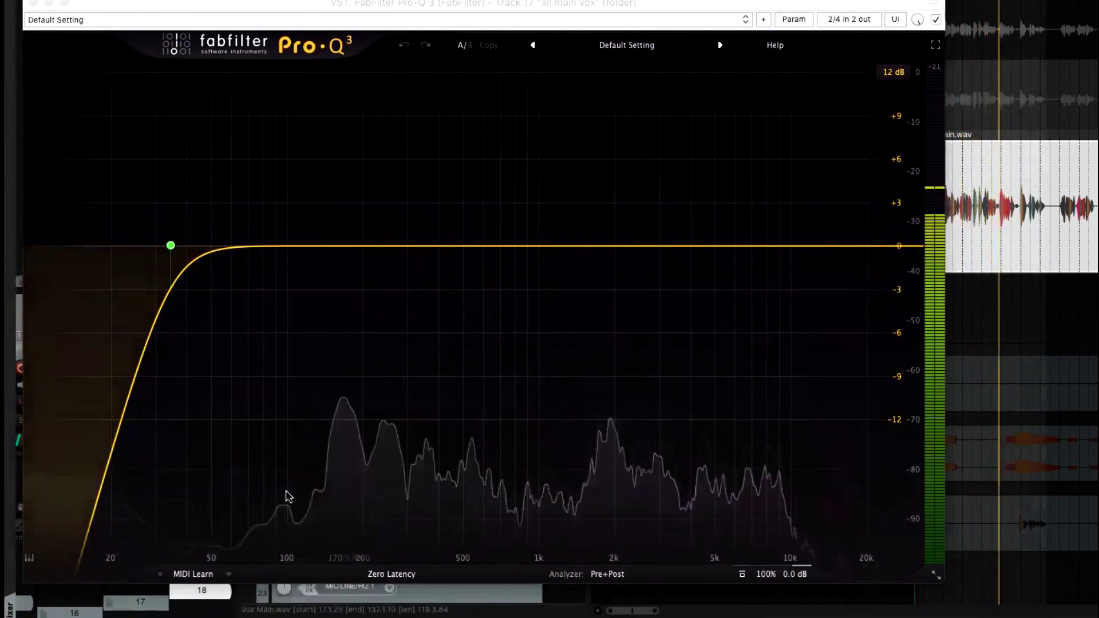
{"action": "key", "text": "space"}
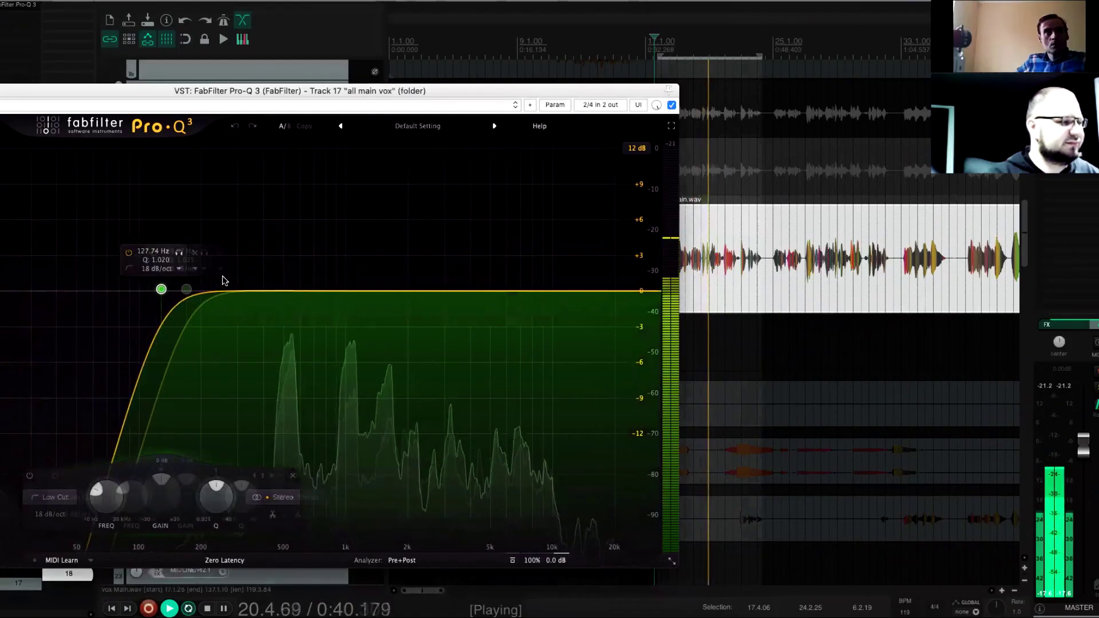
Audition the low-cut band at about 310 Hz and 295 Hz, stop playback, and lower its frequency to about 66 Hz
{"action": "left_click_drag", "start_coordinate": [222, 280], "coordinate": [241, 278]}
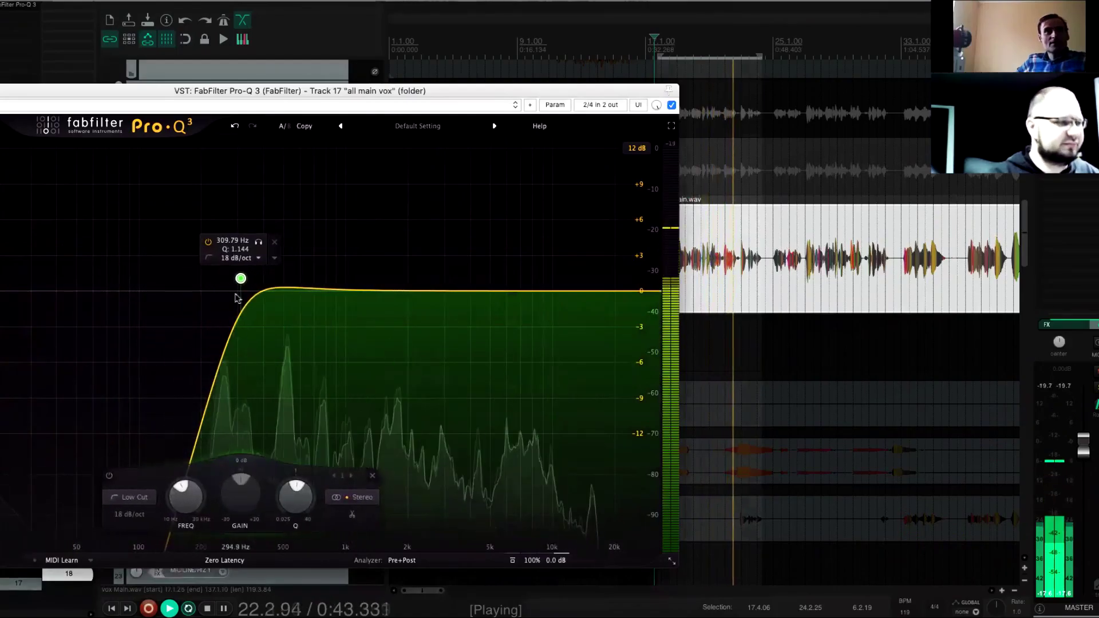
{"action": "left_click_drag", "start_coordinate": [241, 280], "coordinate": [237, 287]}
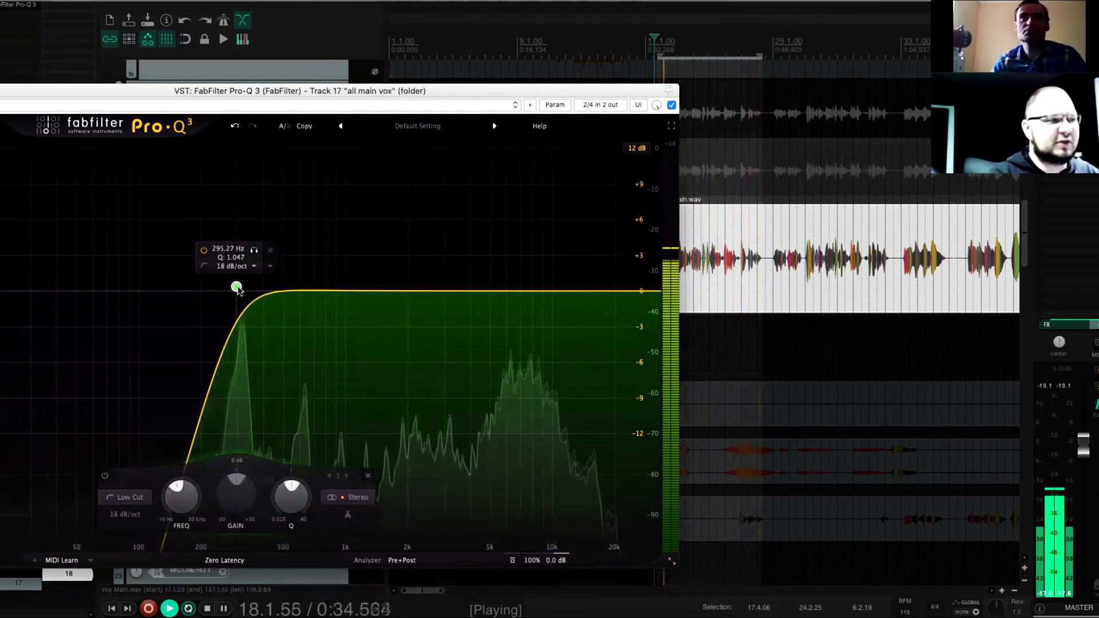
{"action": "key", "text": "space"}
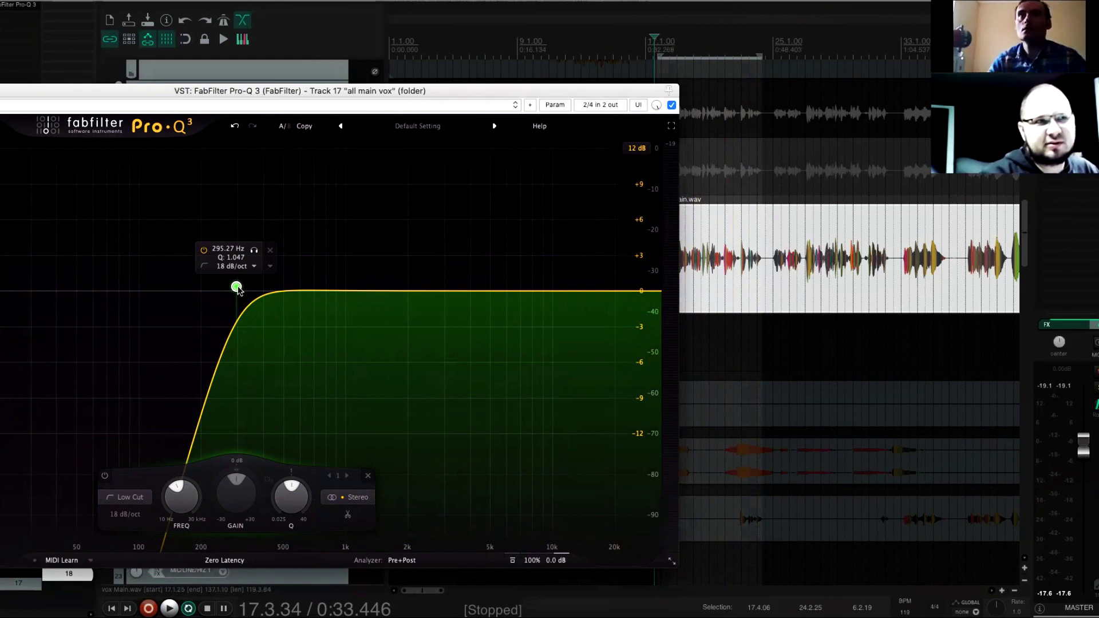
{"action": "left_click_drag", "start_coordinate": [238, 289], "coordinate": [102, 290]}
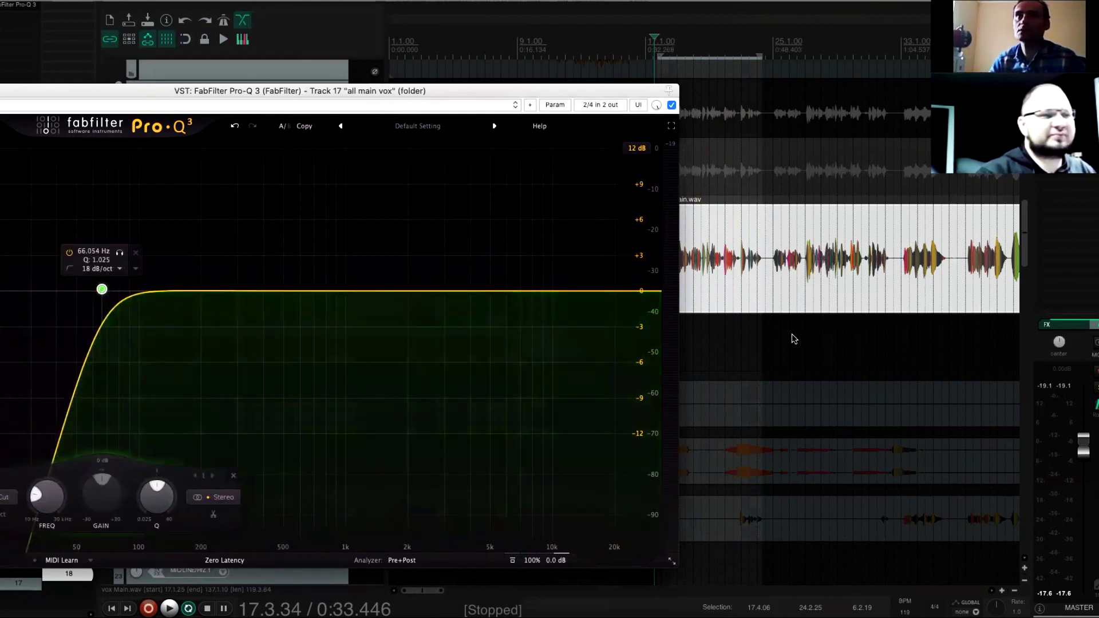
Locate the VOX Lead Verse item beyond the song's end and play it from about bar 233
{"action": "scroll", "coordinate": [792, 338], "scroll_direction": "down", "scroll_amount": 4}
{"action": "scroll", "coordinate": [847, 344], "scroll_direction": "down", "scroll_amount": 2}
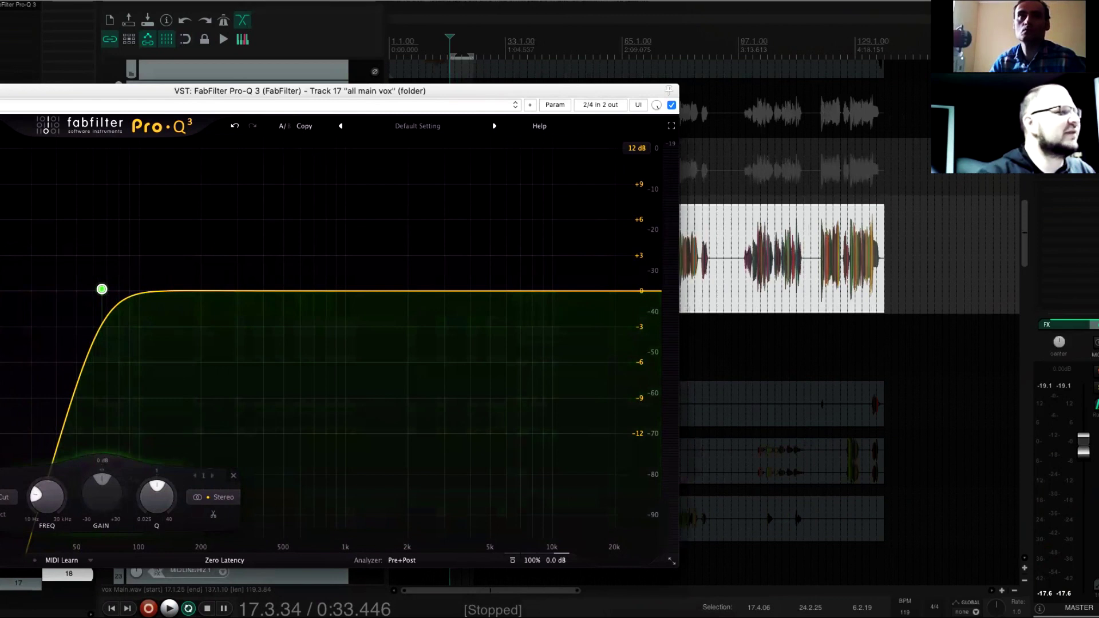
{"action": "left_click", "coordinate": [910, 50]}
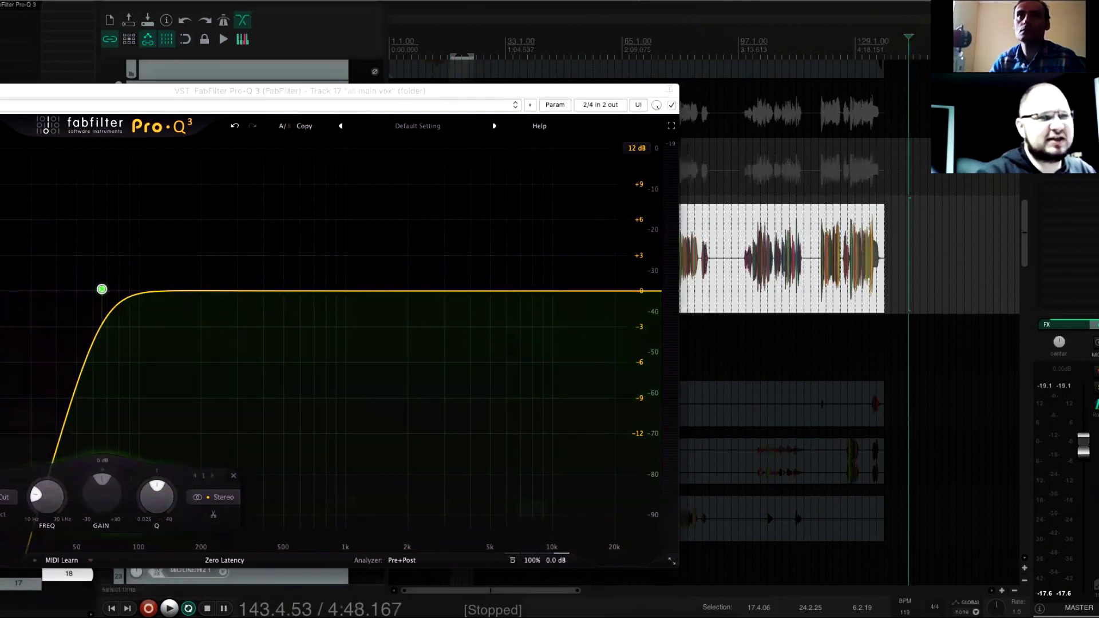
{"action": "scroll", "coordinate": [801, 343], "scroll_direction": "right", "scroll_amount": 5}
{"action": "scroll", "coordinate": [801, 343], "scroll_direction": "down", "scroll_amount": 4}
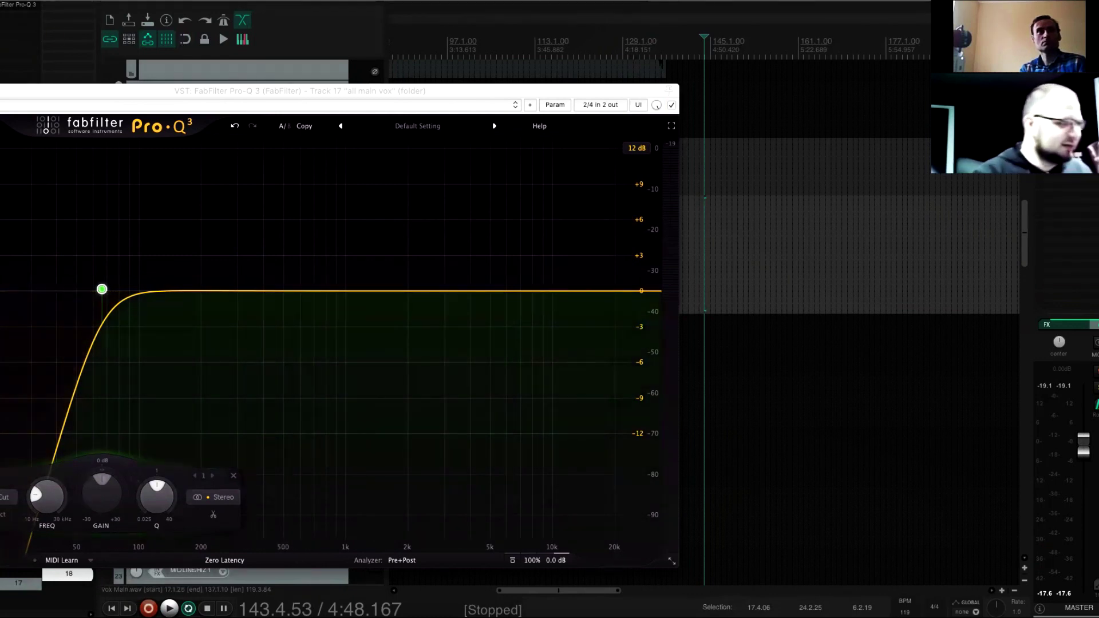
{"action": "left_click", "coordinate": [797, 125]}
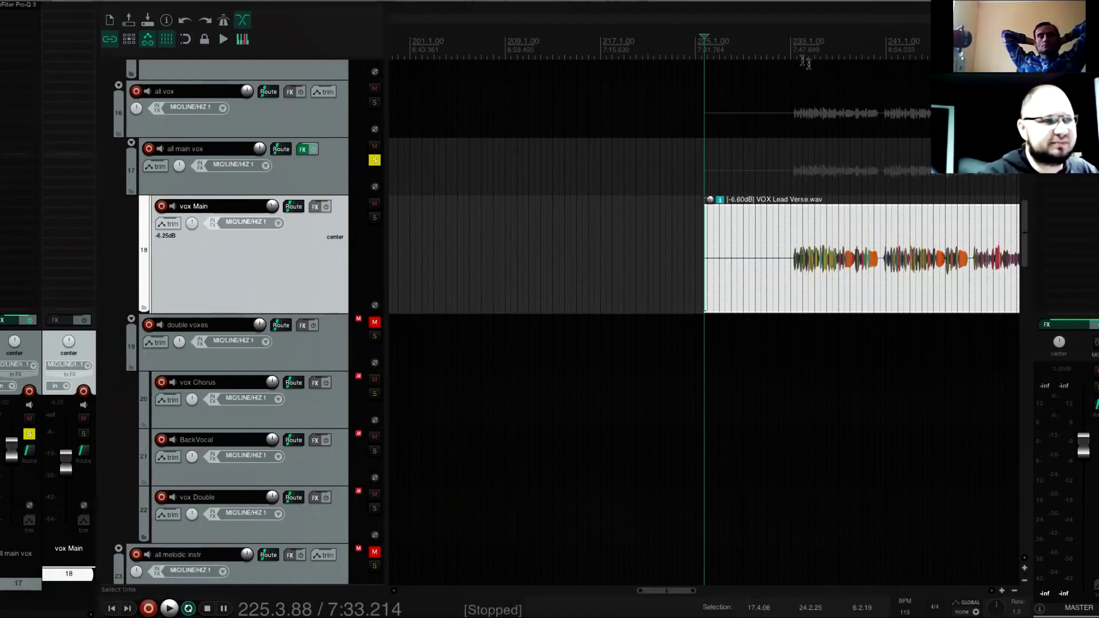
{"action": "left_click", "coordinate": [793, 120]}
{"action": "key", "text": "space"}
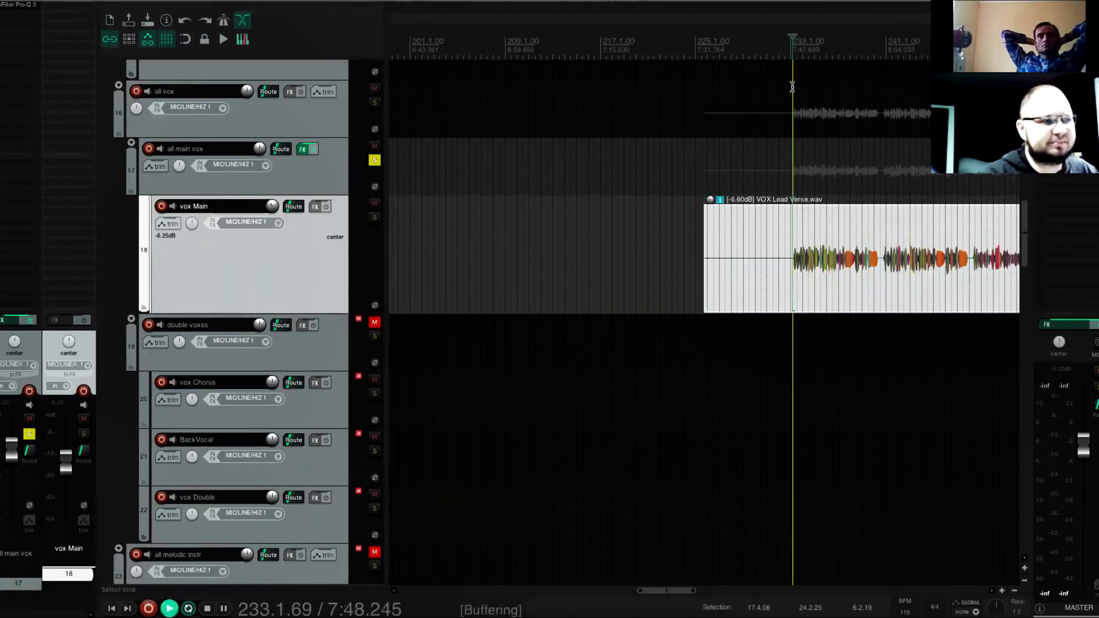
Audition the first phrase of the VOX Lead Verse item and replay it from about 236.4
{"action": "scroll", "coordinate": [839, 277], "scroll_direction": "up", "scroll_amount": 2}
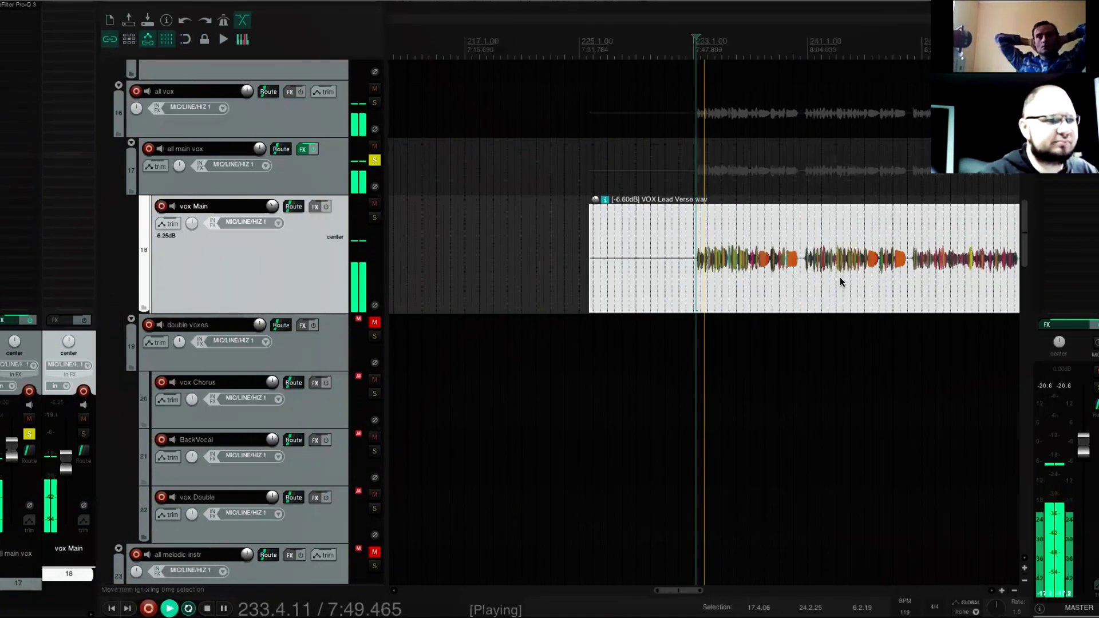
{"action": "scroll", "coordinate": [841, 281], "scroll_direction": "up", "scroll_amount": 4}
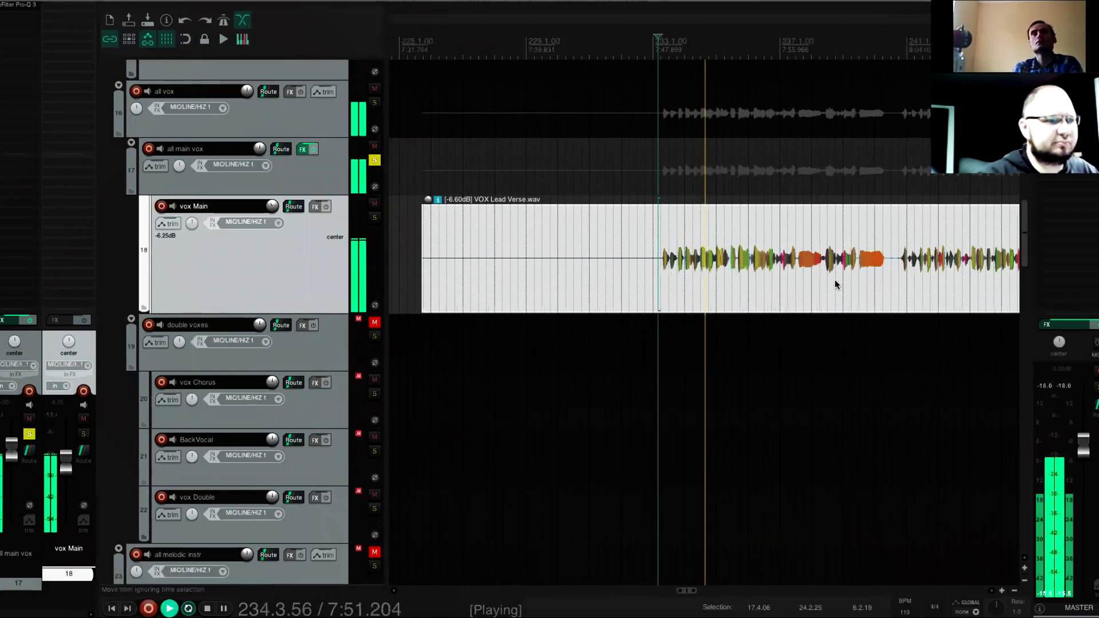
{"action": "scroll", "coordinate": [834, 284], "scroll_direction": "up", "scroll_amount": 3}
{"action": "scroll", "coordinate": [835, 282], "scroll_direction": "down", "scroll_amount": 4}
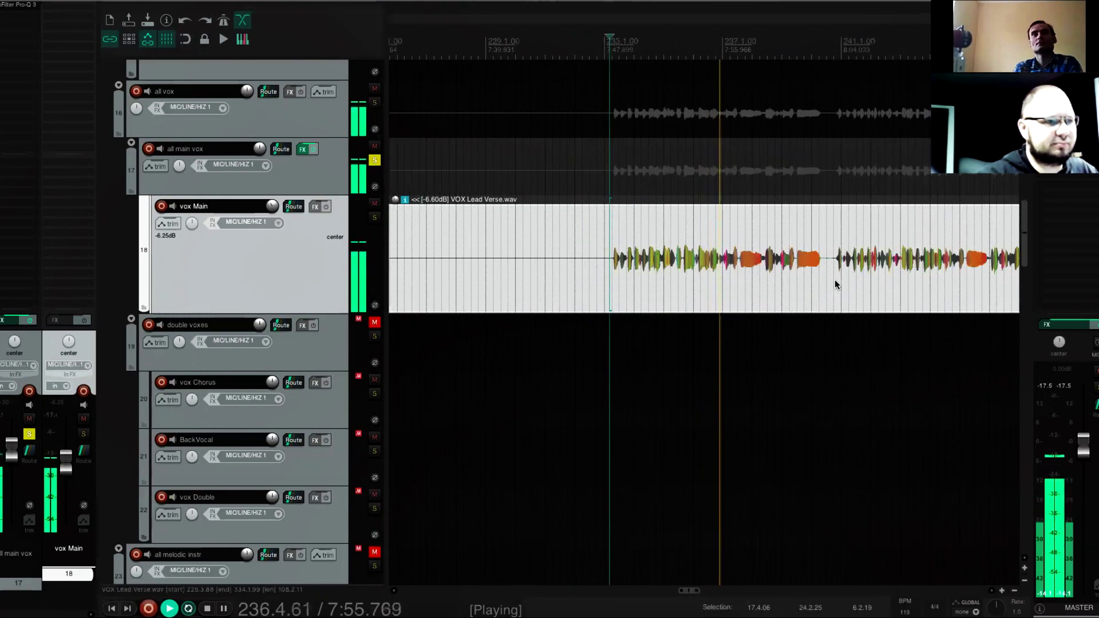
{"action": "key", "text": "space"}
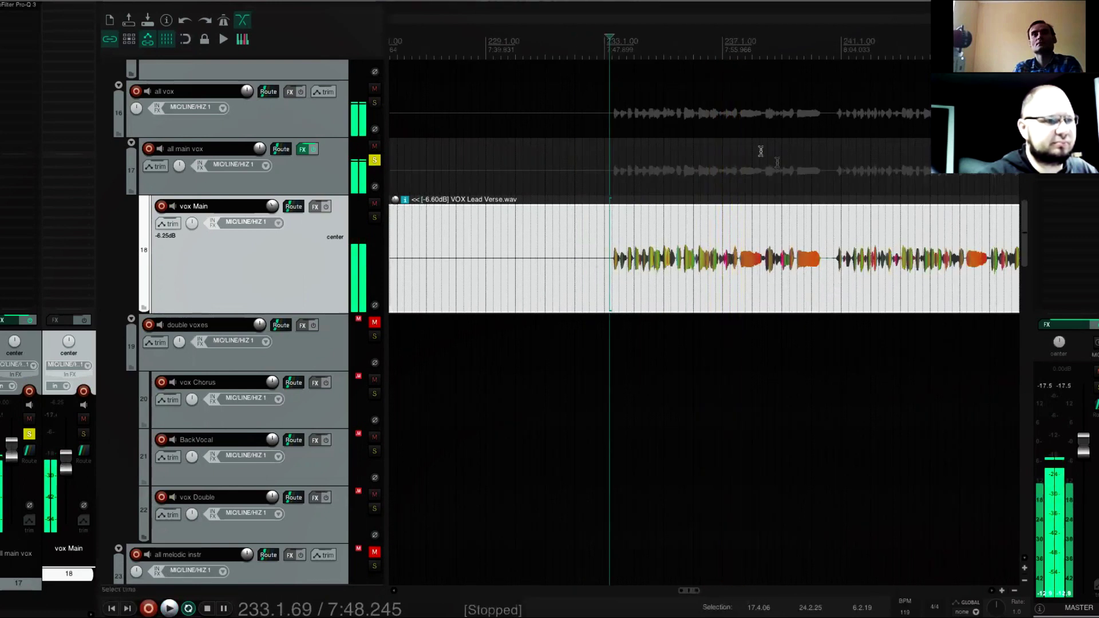
{"action": "left_click", "coordinate": [719, 69]}
{"action": "key", "text": "space"}
{"action": "key", "text": "space"}
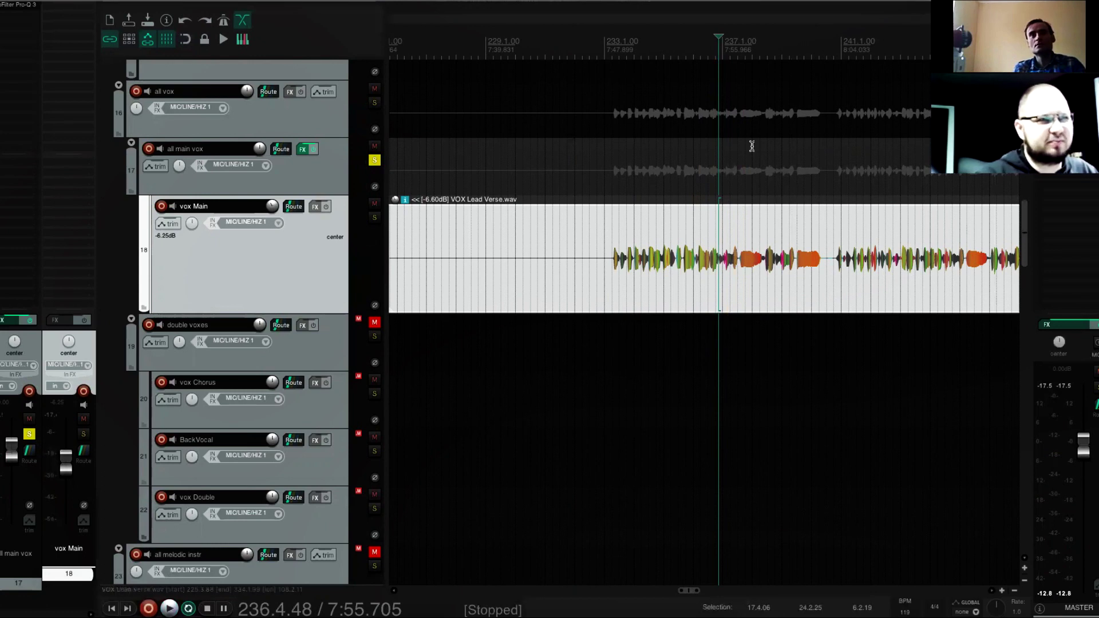
{"action": "key", "text": "space"}
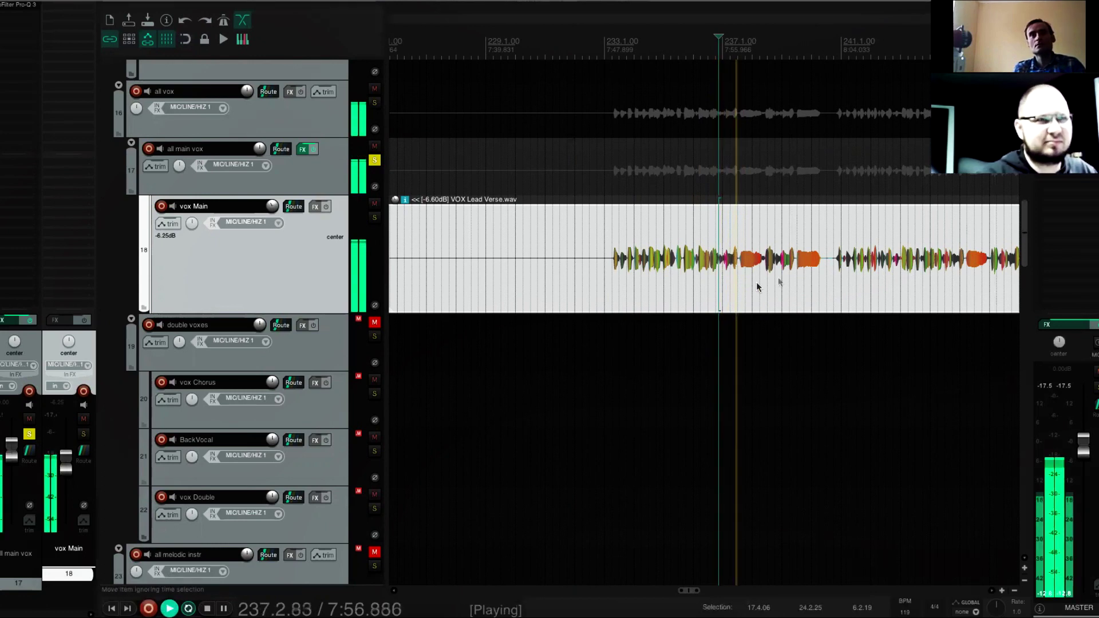
{"action": "key", "text": "space"}
Return to the vox Main item, place the edit cursor at about 17.4, and show Pro-Q 3 again
{"action": "left_click", "coordinate": [835, 45]}
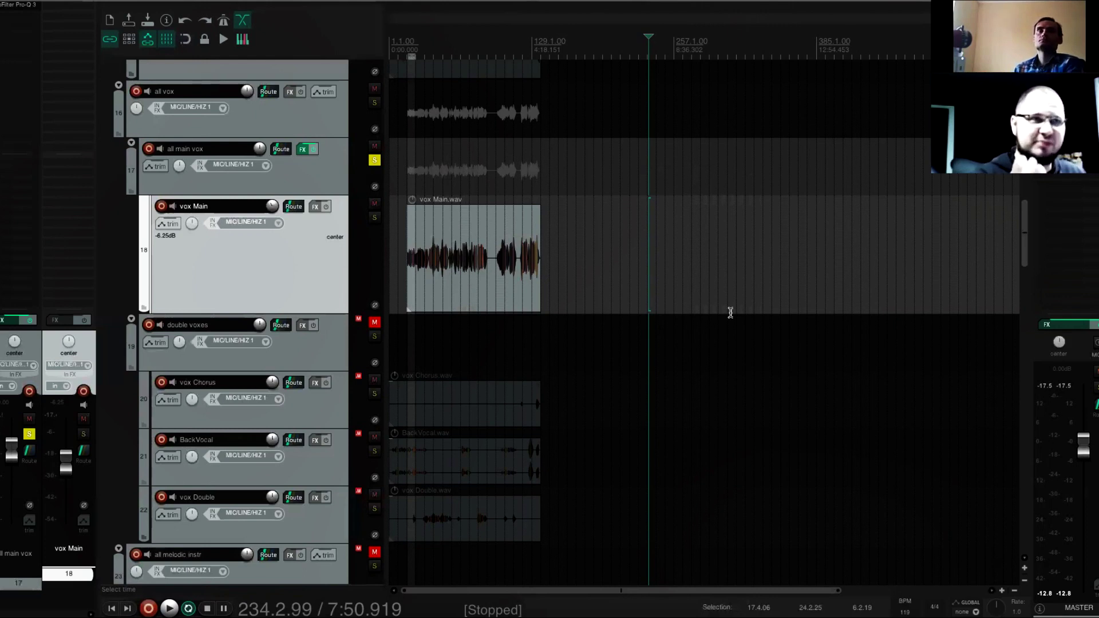
{"action": "left_click", "coordinate": [406, 50]}
{"action": "scroll", "coordinate": [575, 46], "scroll_direction": "up", "scroll_amount": 5}
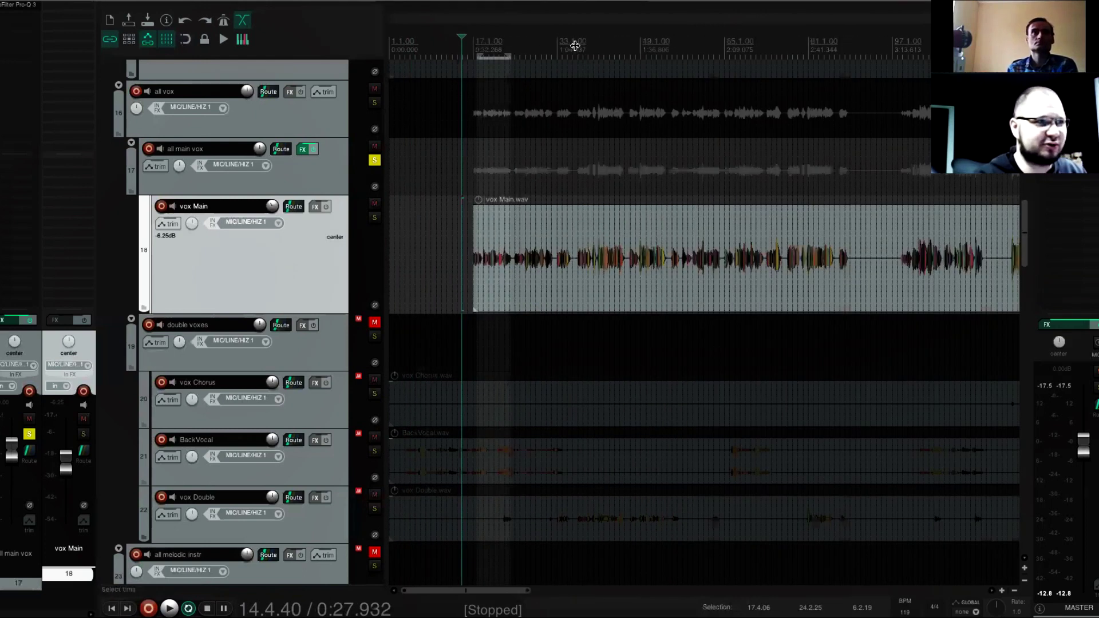
{"action": "scroll", "coordinate": [574, 46], "scroll_direction": "up", "scroll_amount": 2}
{"action": "left_click", "coordinate": [576, 46]}
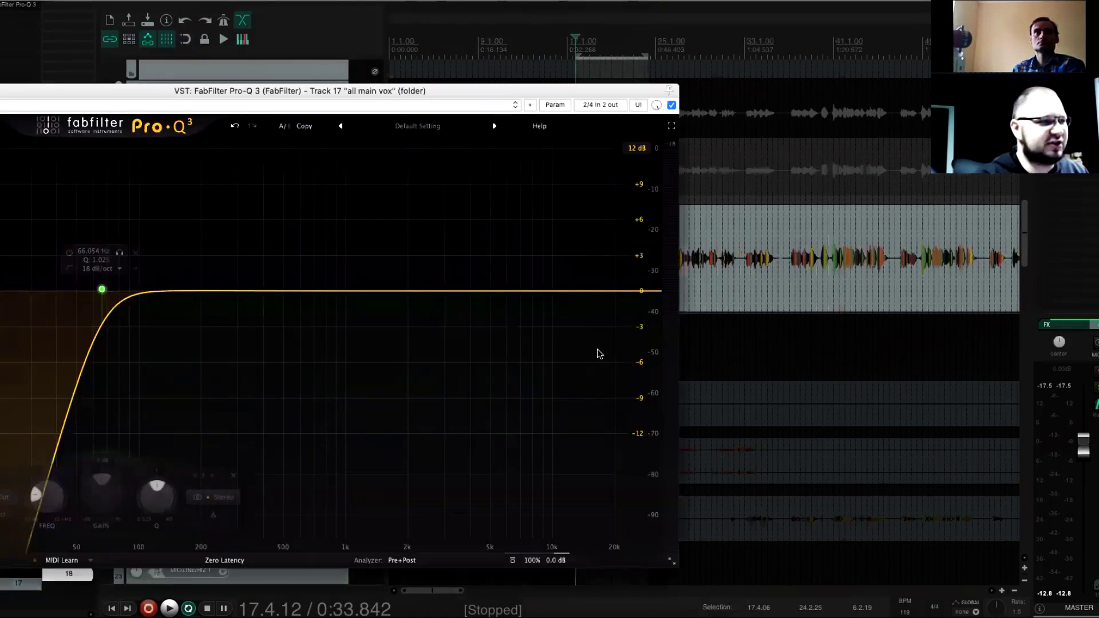
Lower the low-cut band to about 48 Hz, audition the vocal, and raise the band to about 80 Hz
{"action": "left_click_drag", "start_coordinate": [102, 289], "coordinate": [72, 289]}
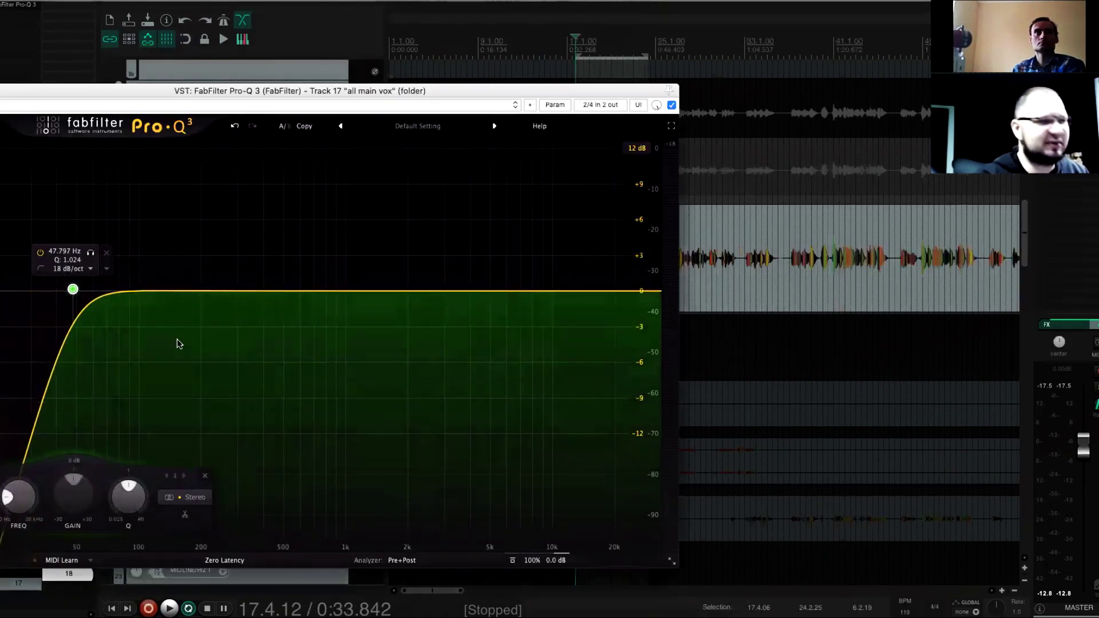
{"action": "key", "text": "space"}
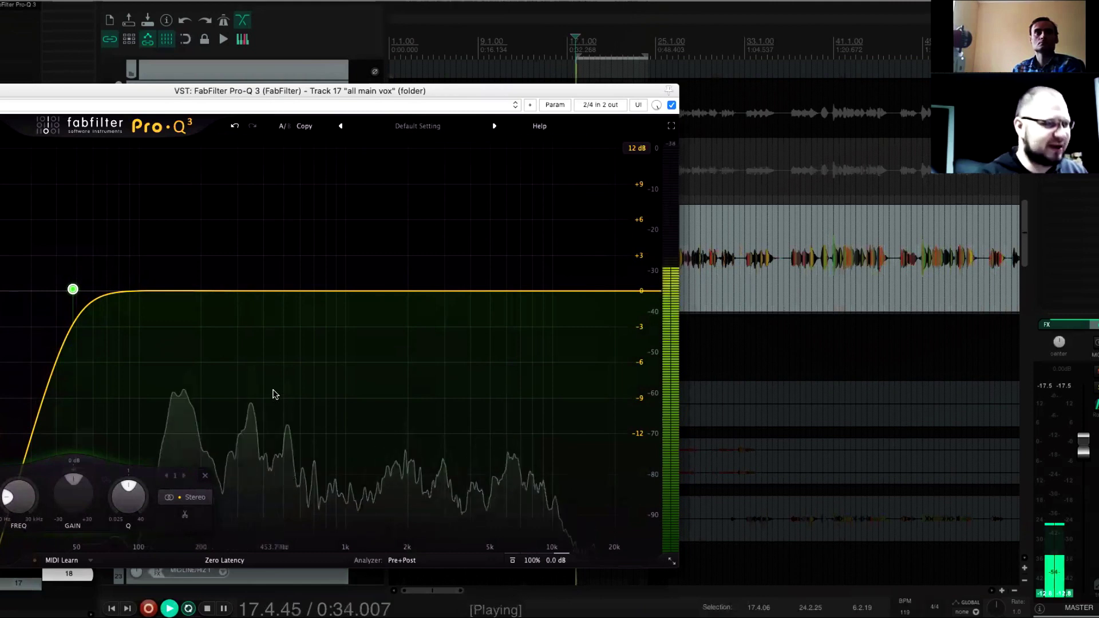
{"action": "mouse_move", "coordinate": [80, 293]}
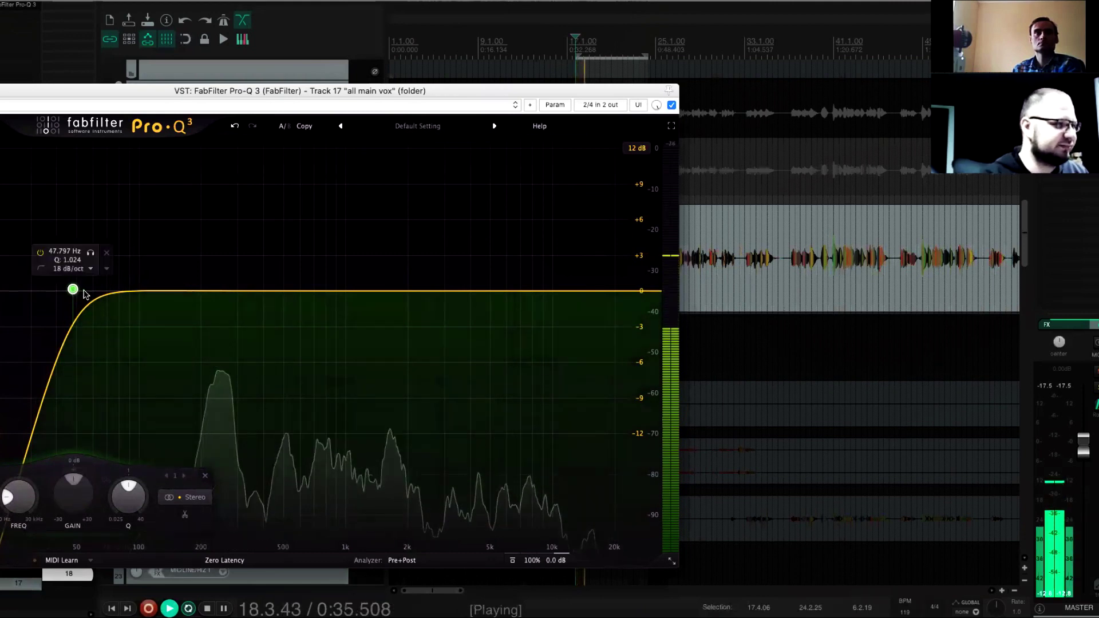
{"action": "left_click_drag", "start_coordinate": [72, 289], "coordinate": [100, 290]}
{"action": "key", "text": "space"}
Move the Pro-Q 3 window aside, make a time selection from 19.1.06 to 21.2.25, and audition that phrase
{"action": "left_click_drag", "start_coordinate": [396, 94], "coordinate": [160, 96]}
{"action": "scroll", "coordinate": [673, 70], "scroll_direction": "up", "scroll_amount": 5}
{"action": "left_click", "coordinate": [633, 67]}
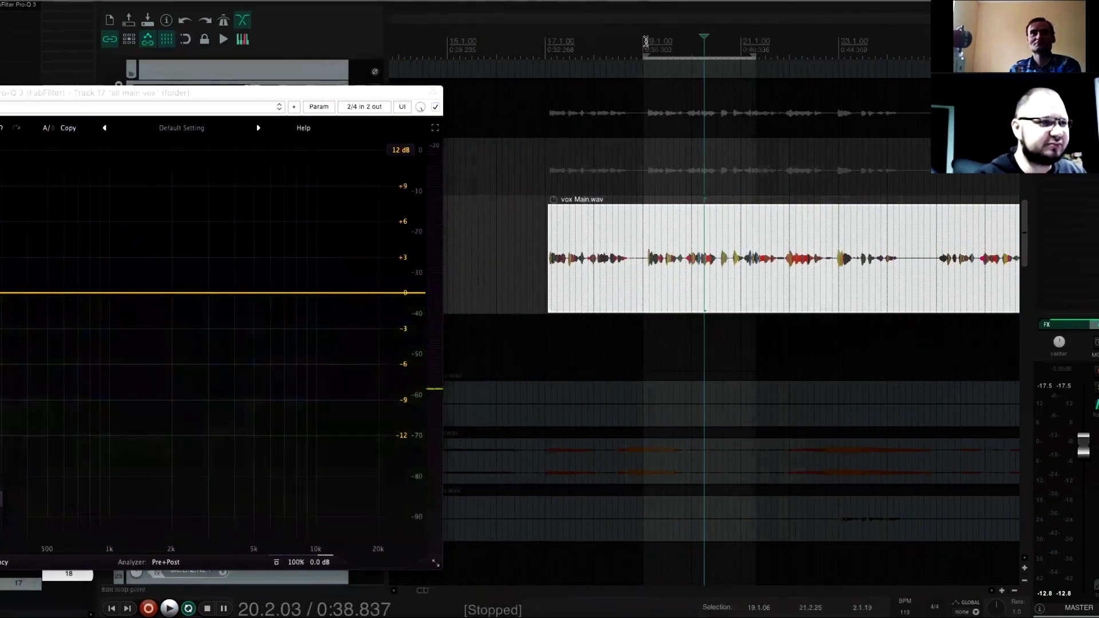
{"action": "left_click", "coordinate": [646, 42]}
{"action": "key", "text": "space"}
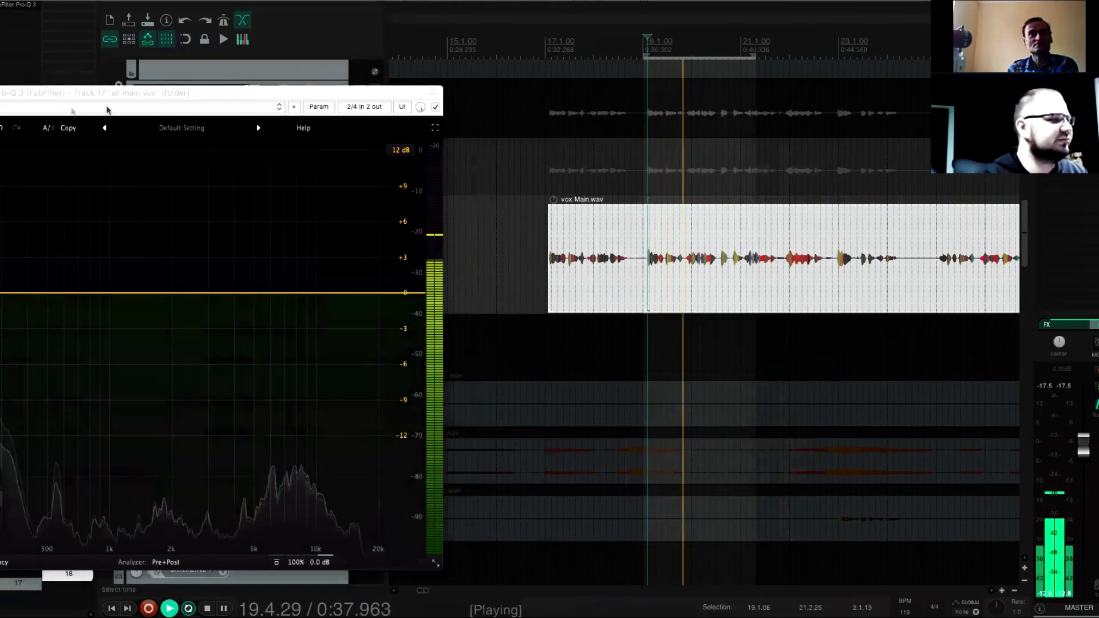
{"action": "key", "text": "space"}
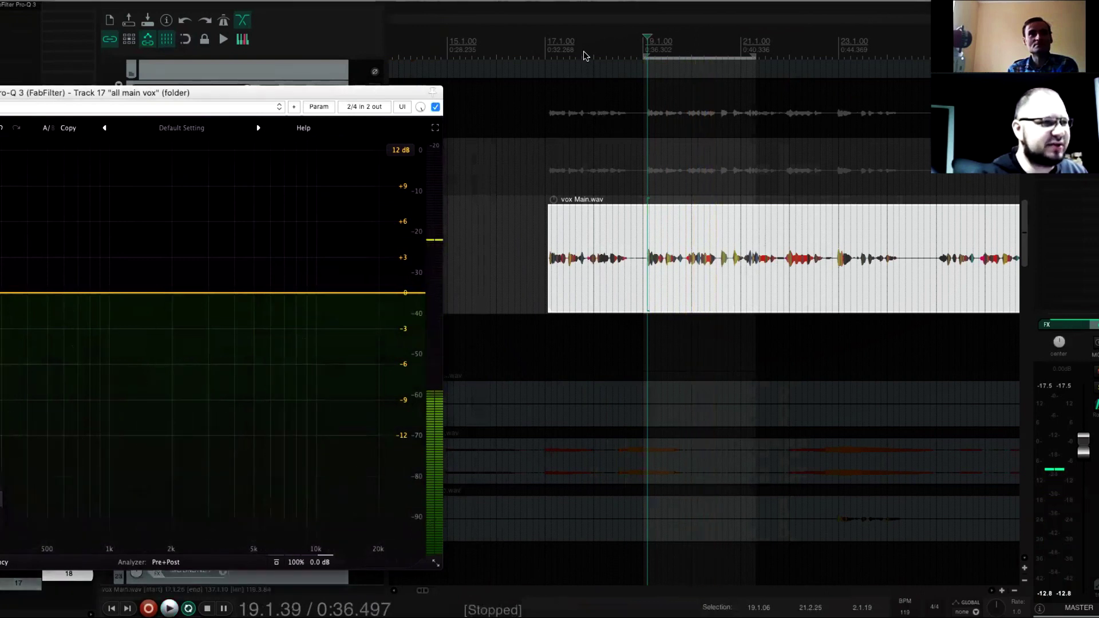
Make a time selection from 17.4.25 to 18.4.80 and compare the vocal with the low-cut band bypassed and enabled
{"action": "left_click_drag", "start_coordinate": [586, 55], "coordinate": [642, 57]}
{"action": "left_click_drag", "start_coordinate": [171, 92], "coordinate": [545, 70]}
{"action": "key", "text": "space"}
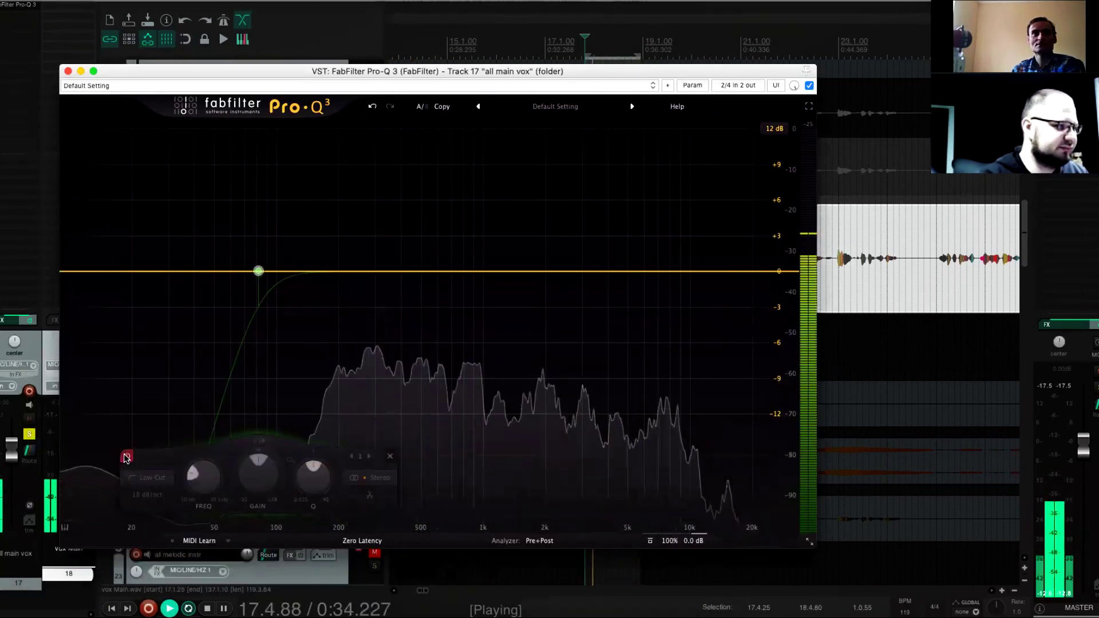
{"action": "left_click", "coordinate": [126, 457]}
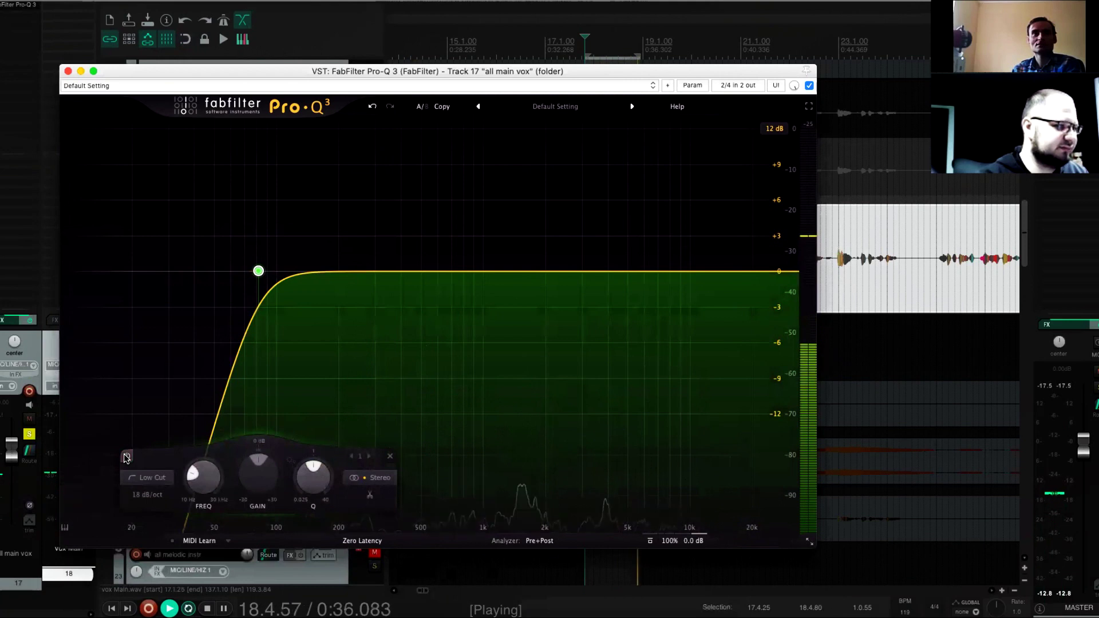
{"action": "key", "text": "space"}
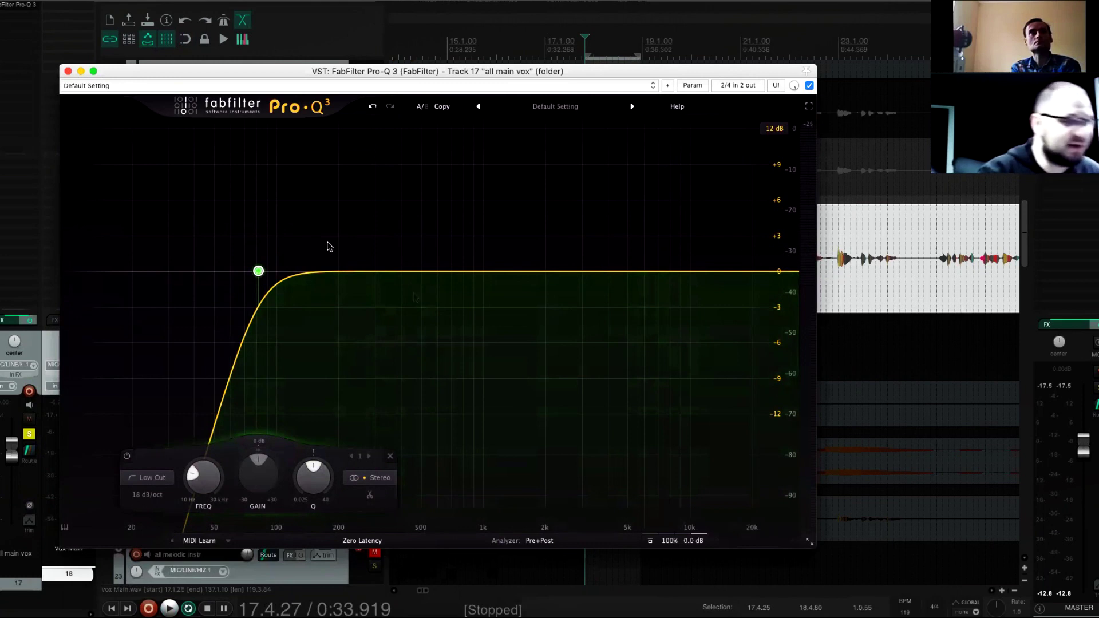
Add the spectre FX chain to the all main vox folder track and place Spectre ahead of Pro-Q 3
{"action": "mouse_move", "coordinate": [258, 293]}
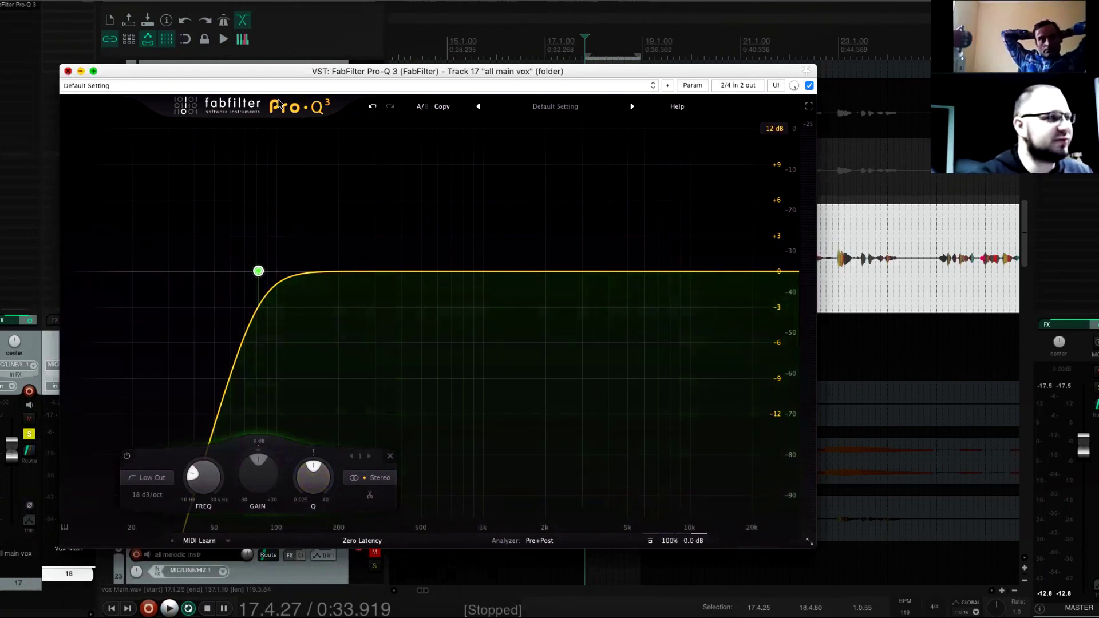
{"action": "key", "text": "super+w"}
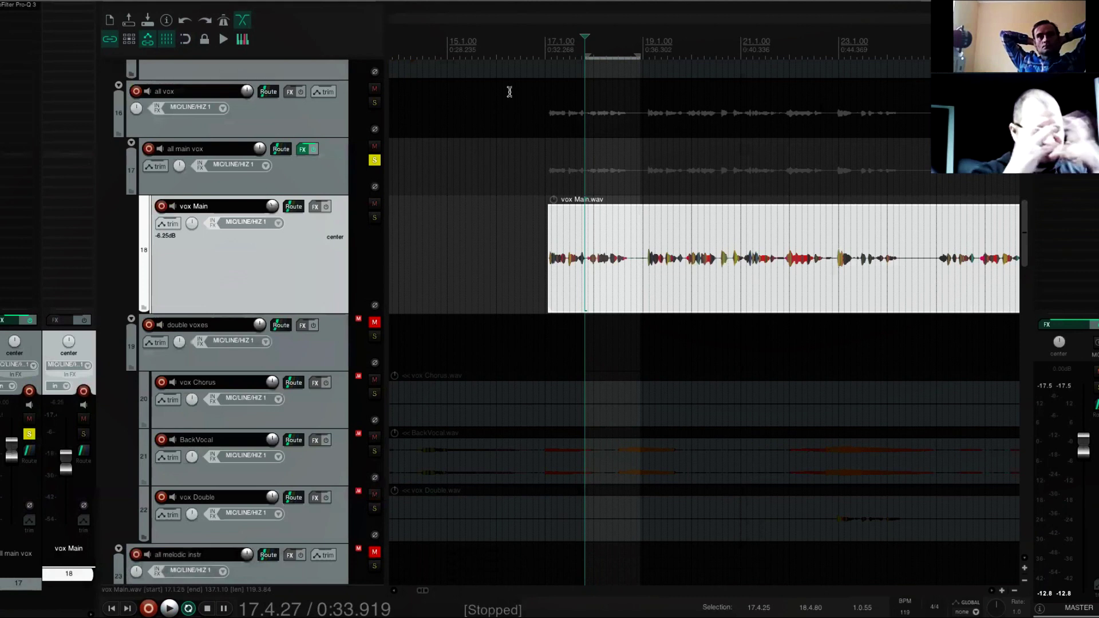
{"action": "right_click", "coordinate": [16, 18]}
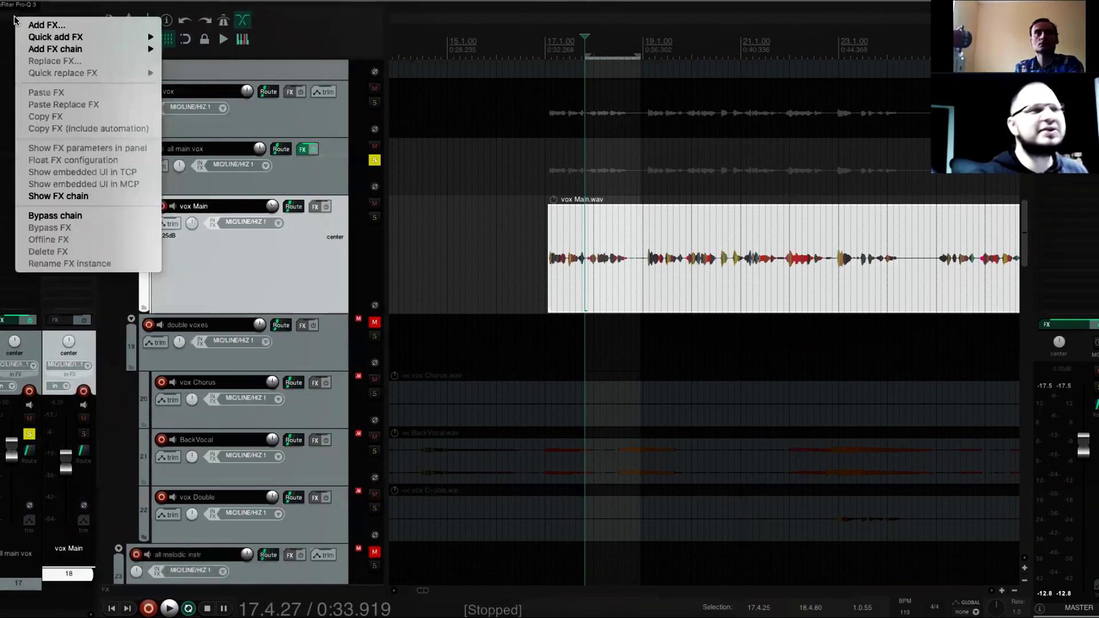
{"action": "mouse_move", "coordinate": [54, 50]}
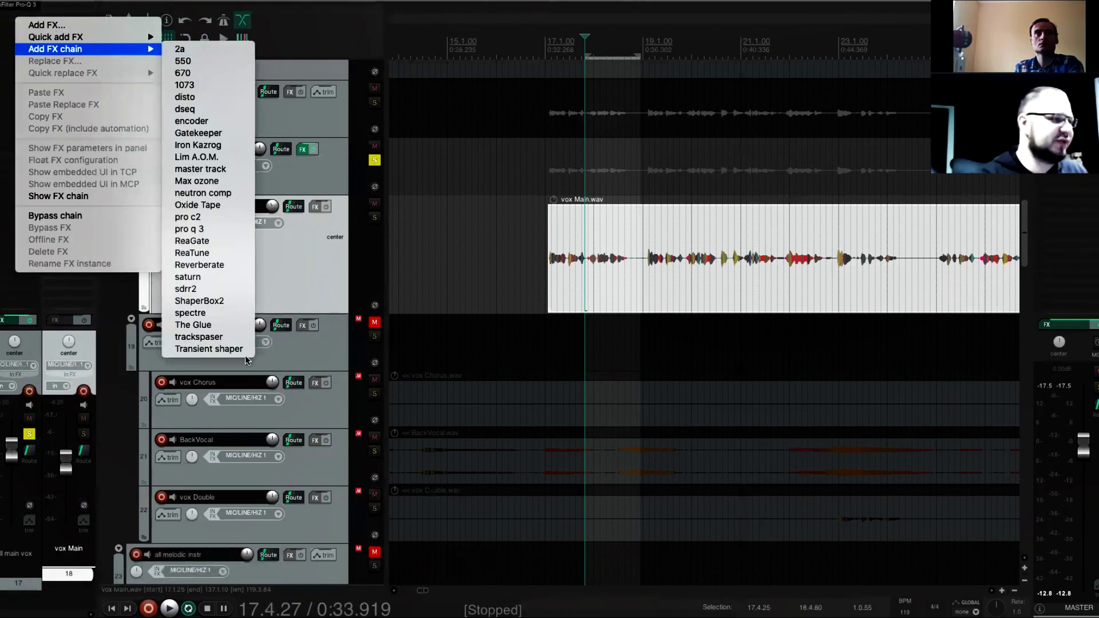
{"action": "left_click", "coordinate": [208, 314]}
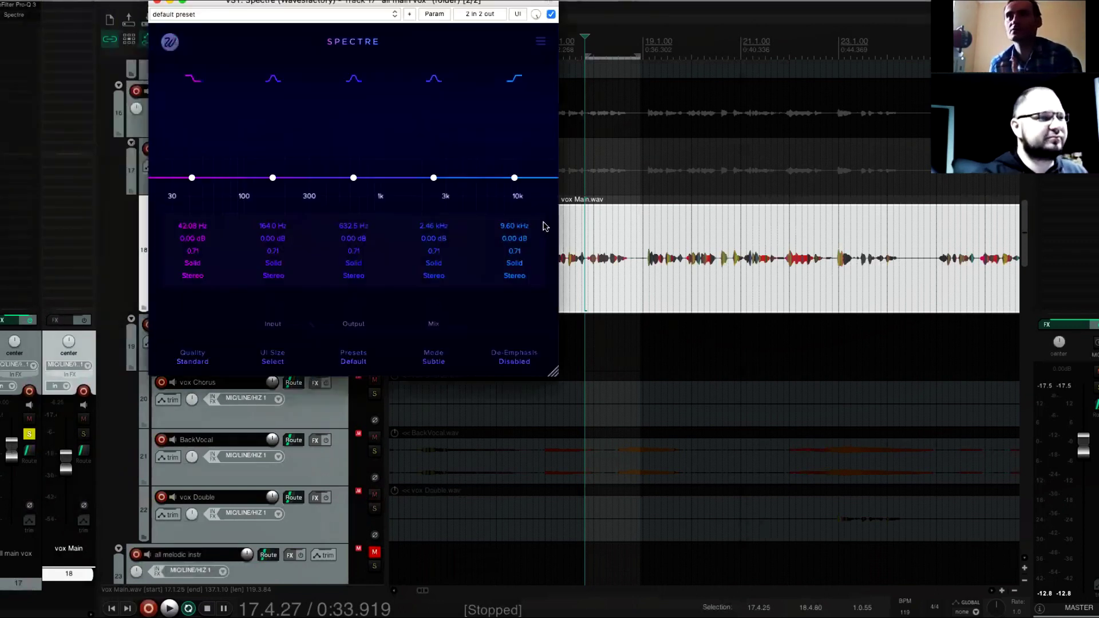
{"action": "left_click", "coordinate": [31, 17]}
{"action": "left_click_drag", "start_coordinate": [32, 17], "coordinate": [28, 5]}
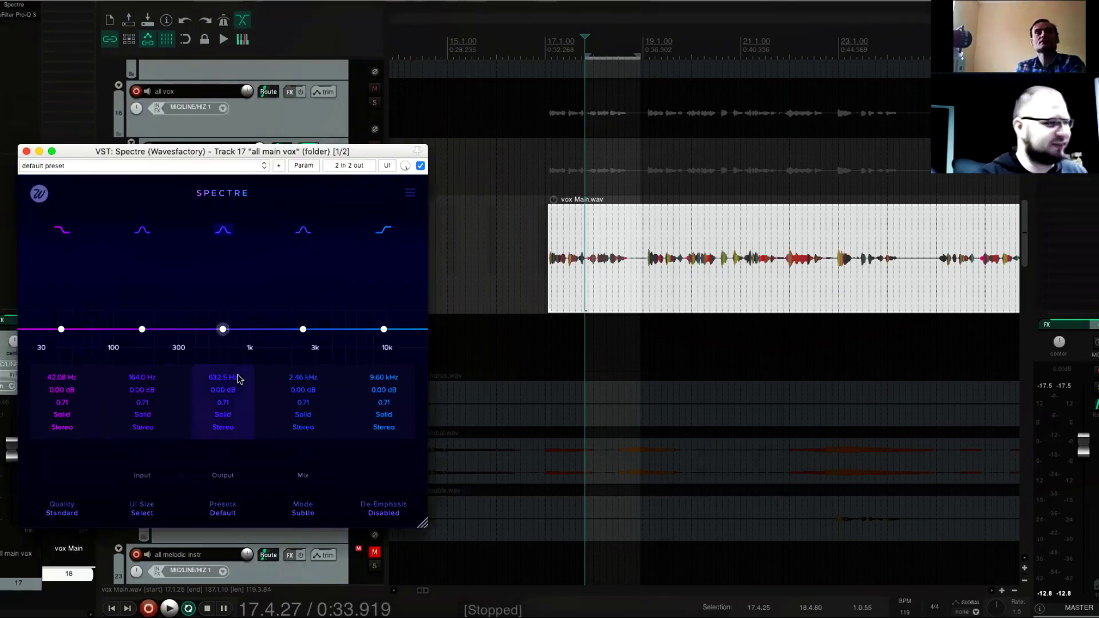
Examine the vocal's low-frequency spectrum in Pro-Q 3 around the low cut, and close the plug-in window
{"action": "left_click", "coordinate": [18, 6]}
{"action": "left_click", "coordinate": [17, 15]}
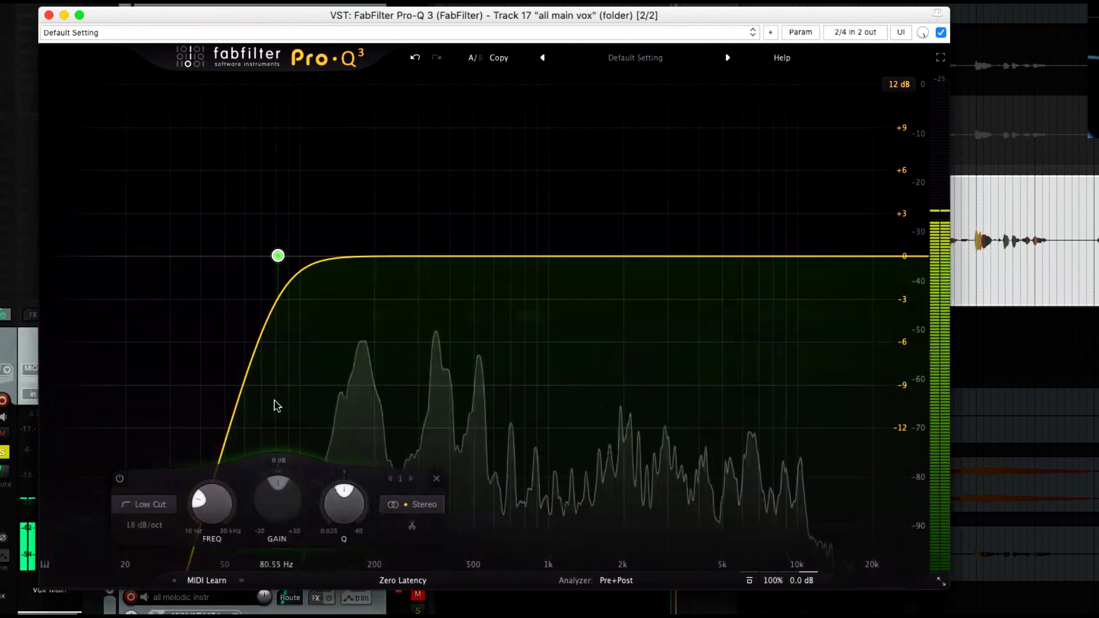
{"action": "left_click", "coordinate": [50, 15]}
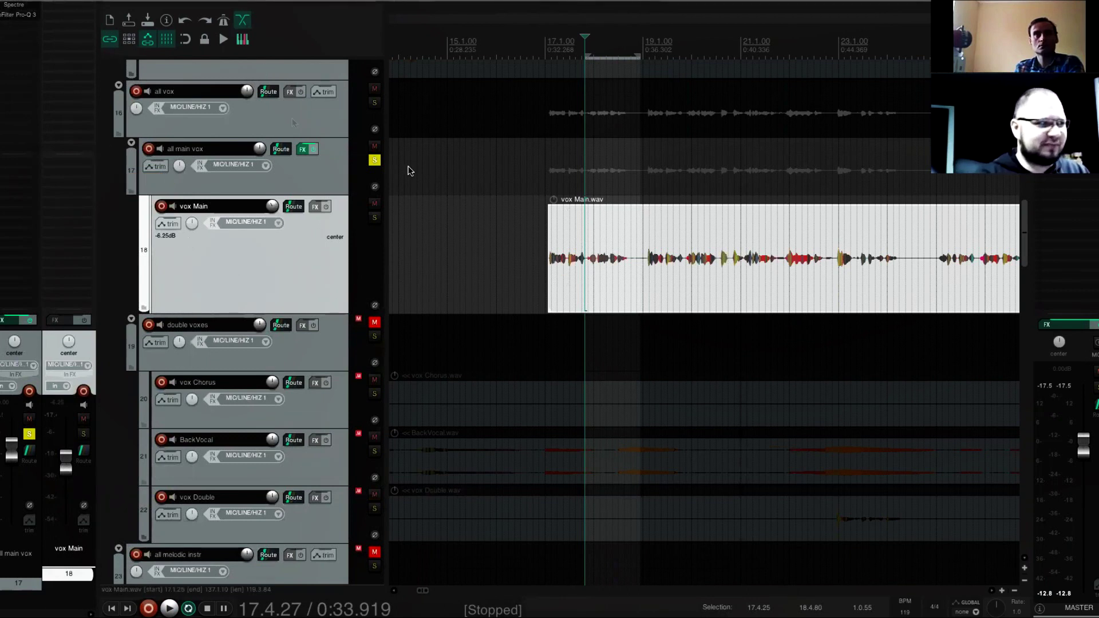
Set Spectre's second band to about 76 Hz with a boost of about 3.07 dB and a Q of 1.44
{"action": "left_click", "coordinate": [302, 149]}
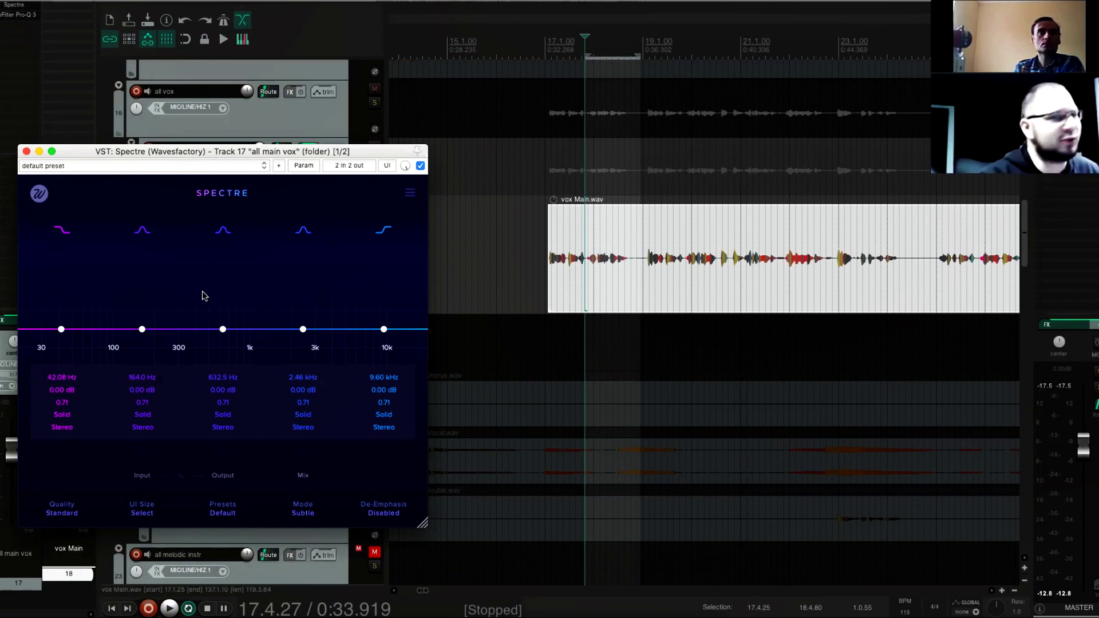
{"action": "left_click_drag", "start_coordinate": [142, 329], "coordinate": [96, 304]}
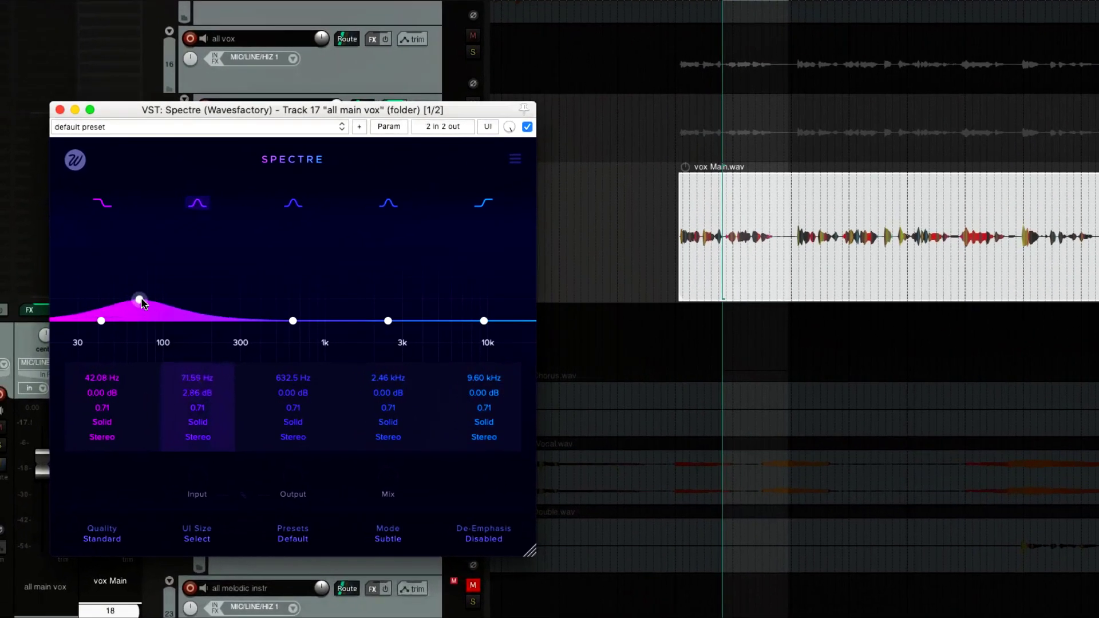
{"action": "left_click_drag", "start_coordinate": [187, 280], "coordinate": [191, 285]}
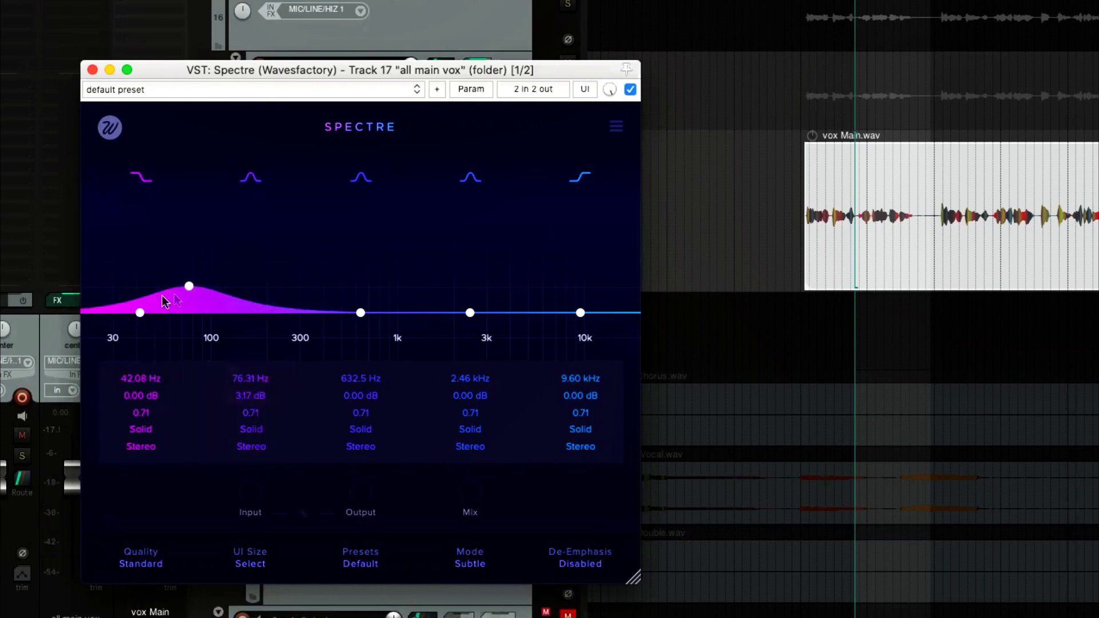
{"action": "scroll", "coordinate": [252, 401], "scroll_direction": "up", "scroll_amount": 5}
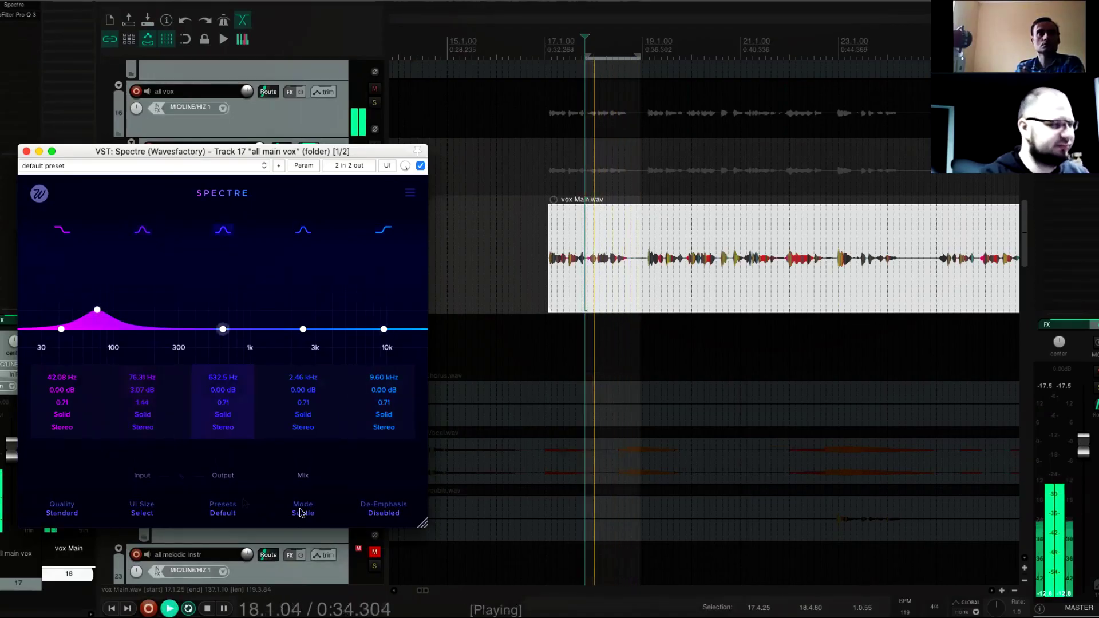
Enable De-Emphasis in Spectre and raise the second band's boost to about 5.63 dB at about 74 Hz
{"action": "left_click", "coordinate": [383, 512]}
{"action": "left_click", "coordinate": [386, 546]}
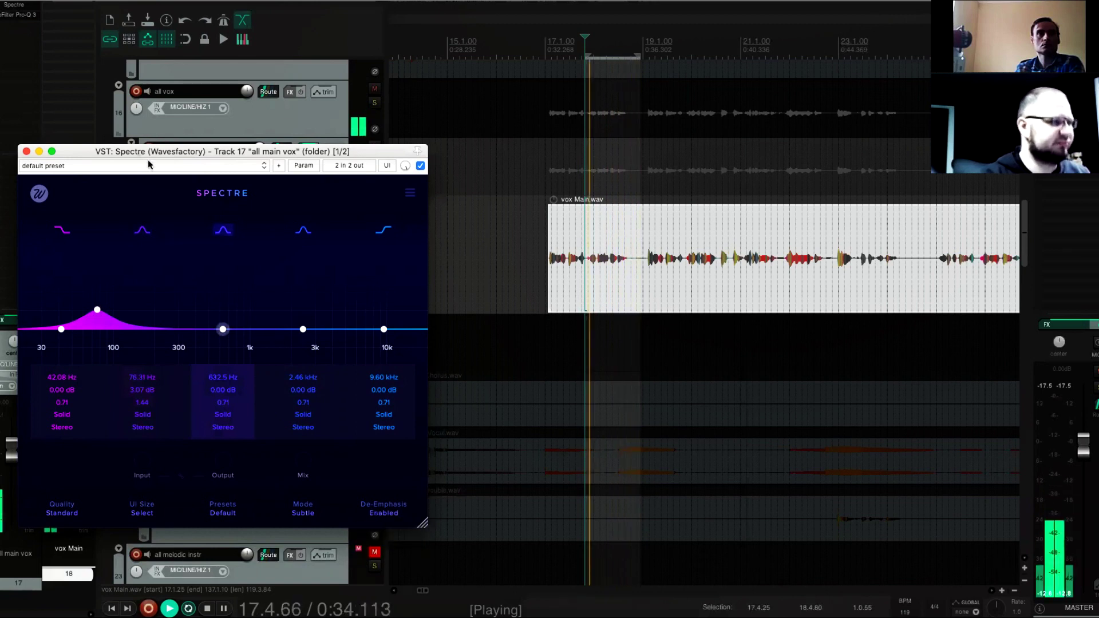
{"action": "mouse_move", "coordinate": [97, 310]}
{"action": "left_mouse_down"}
{"action": "mouse_move", "coordinate": [96, 281]}
{"action": "mouse_move", "coordinate": [94, 293]}
{"action": "left_mouse_up"}
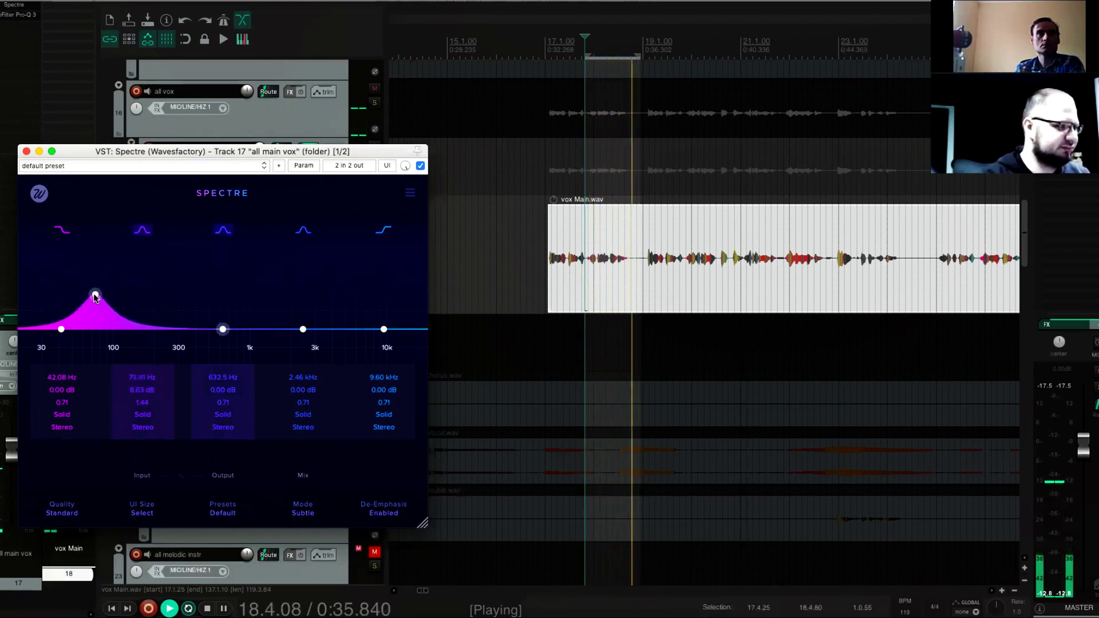
Compare the vocal with Spectre bypassed and enabled, and stop playback
{"action": "left_click", "coordinate": [420, 165]}
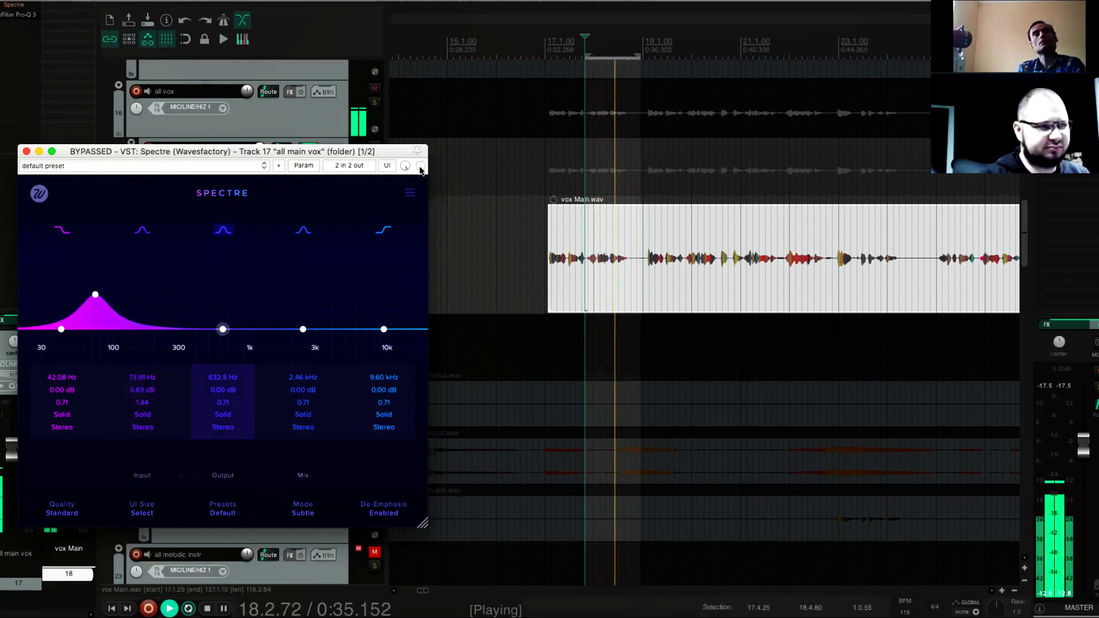
{"action": "left_click", "coordinate": [420, 165]}
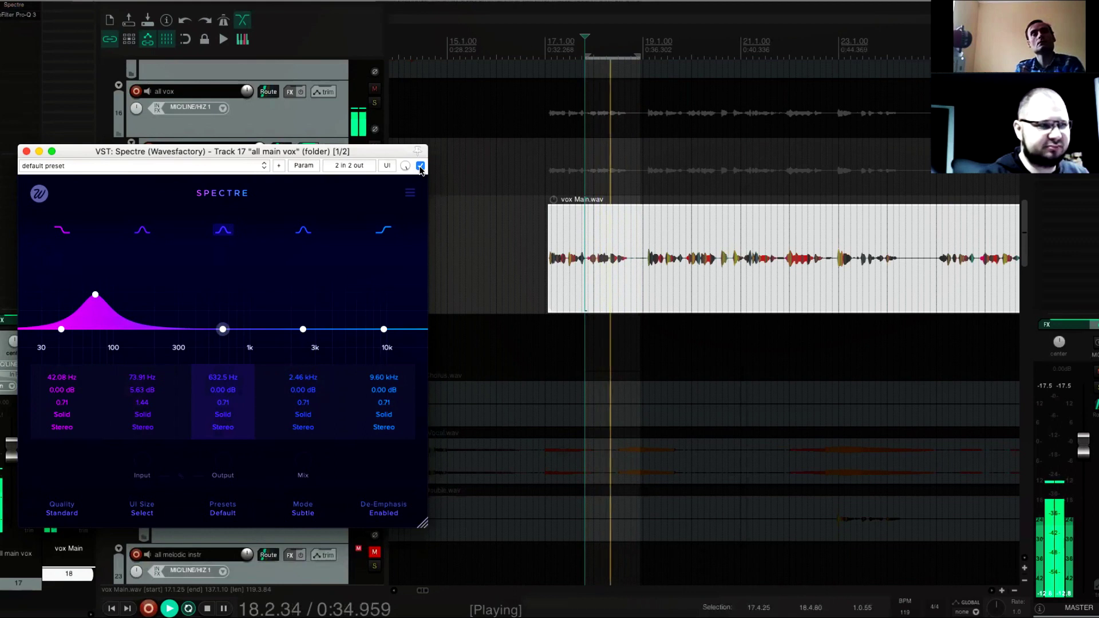
{"action": "key", "text": "space"}
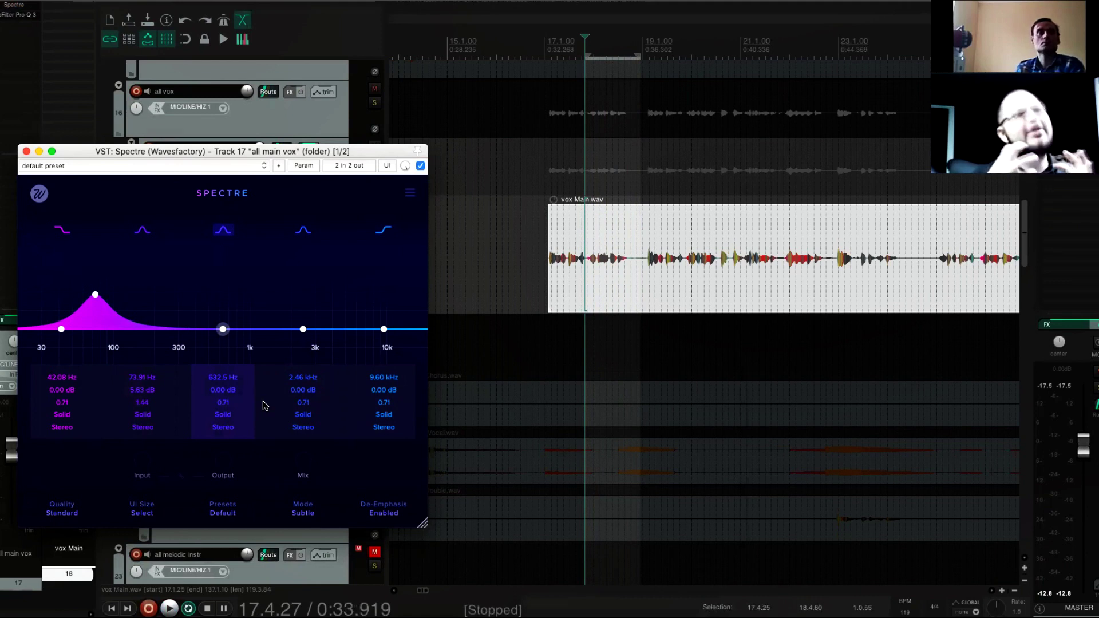
Raise Spectre's second band to a boost of about 7.98 dB at 74.70 Hz and audition the vocal
{"action": "left_click_drag", "start_coordinate": [95, 295], "coordinate": [96, 281]}
{"action": "key", "text": "space"}
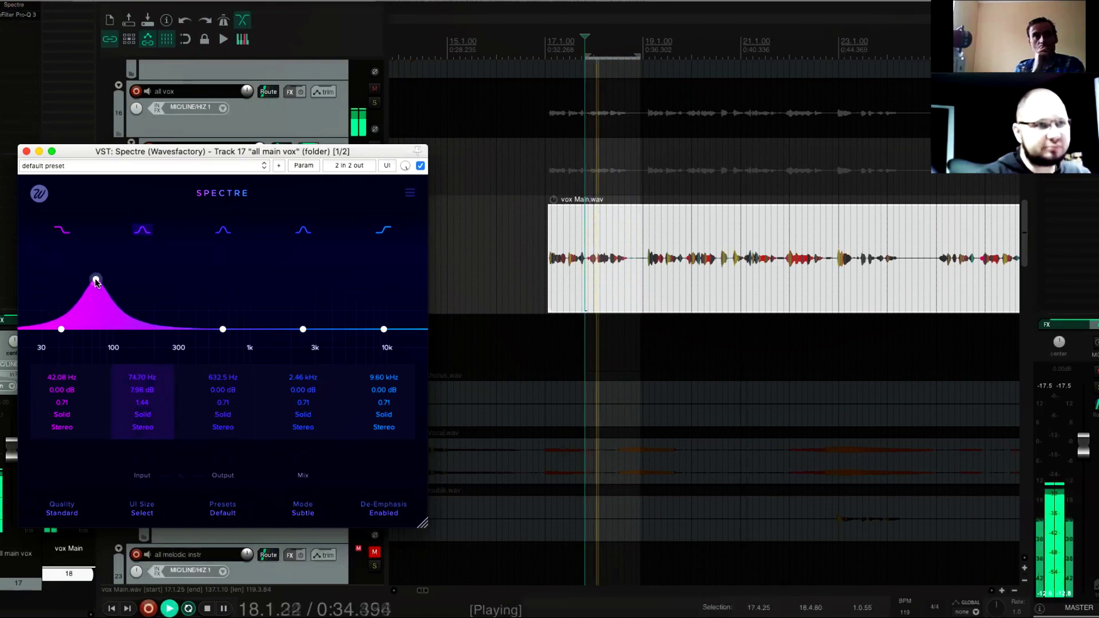
{"action": "key", "text": "space"}
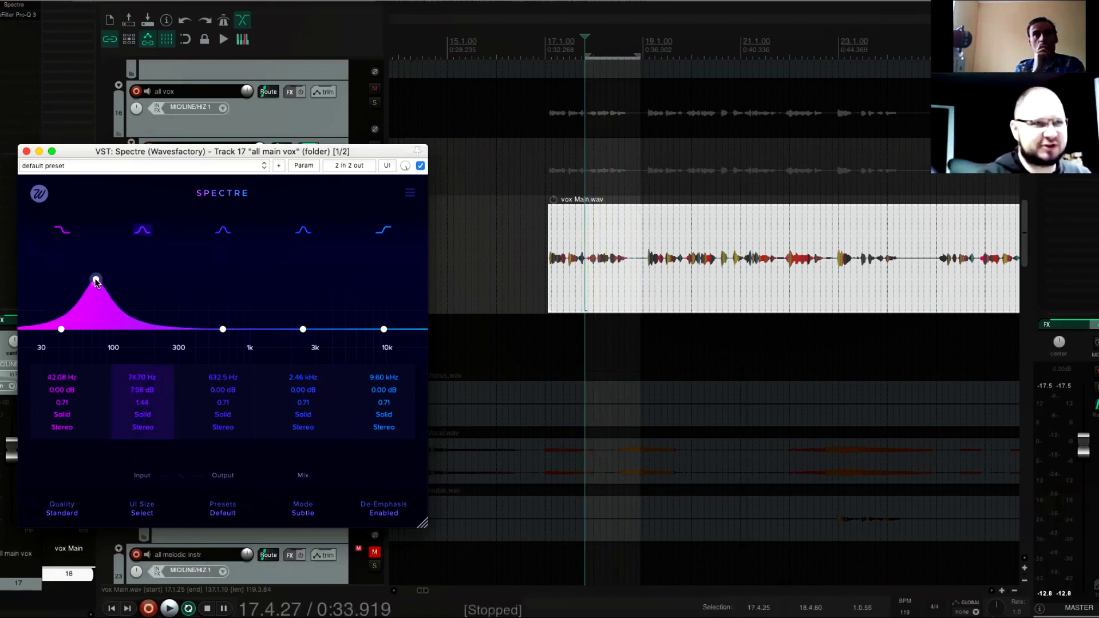
Place the edit cursor just before bar 17 and compare the vocal with Spectre enabled and bypassed, leaving Spectre enabled
{"action": "left_click", "coordinate": [543, 55]}
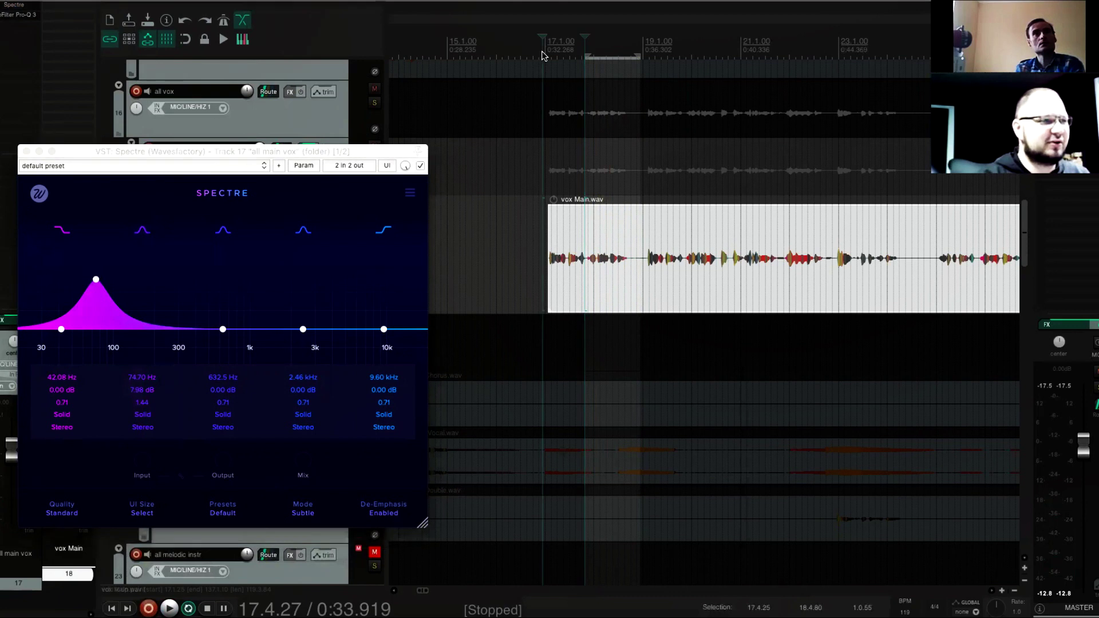
{"action": "left_click", "coordinate": [174, 610]}
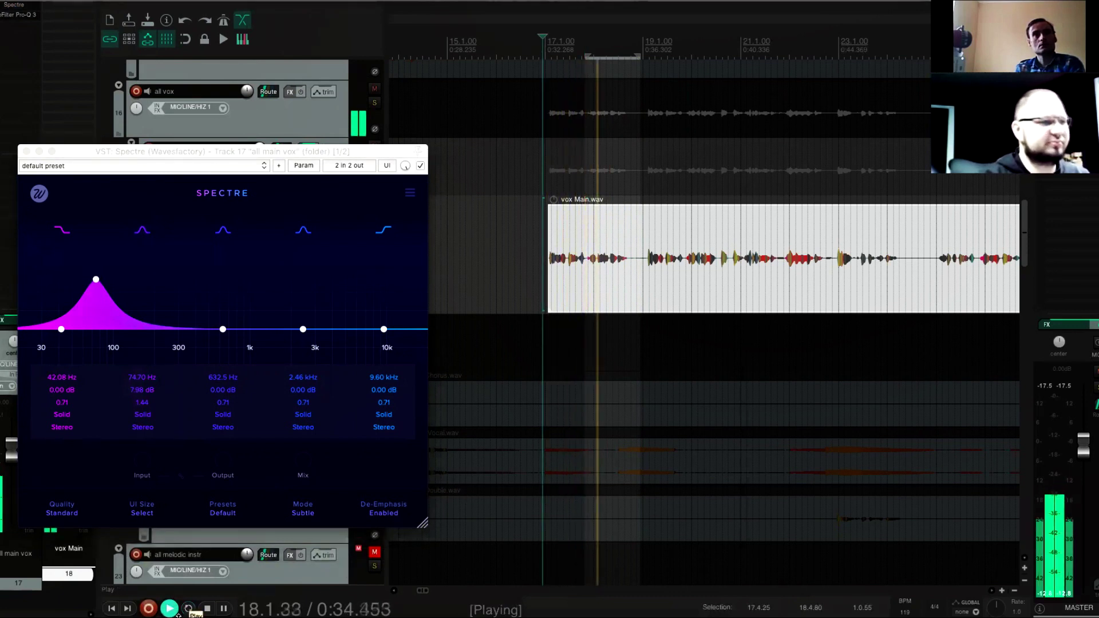
{"action": "key", "text": "space"}
{"action": "key", "text": "space"}
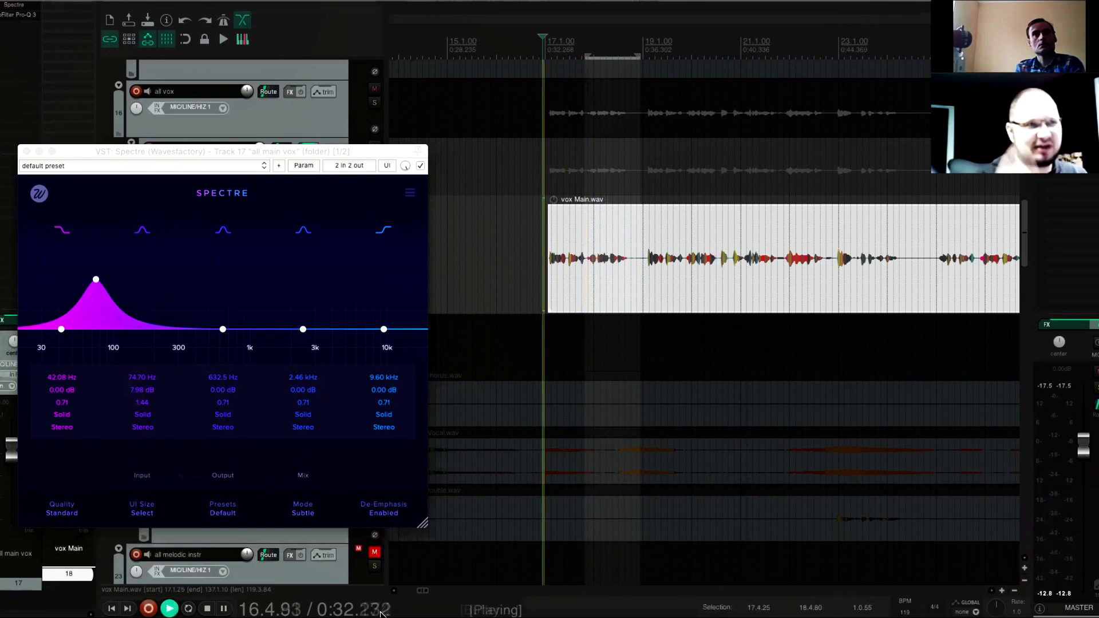
{"action": "key", "text": "space"}
{"action": "left_click", "coordinate": [420, 165]}
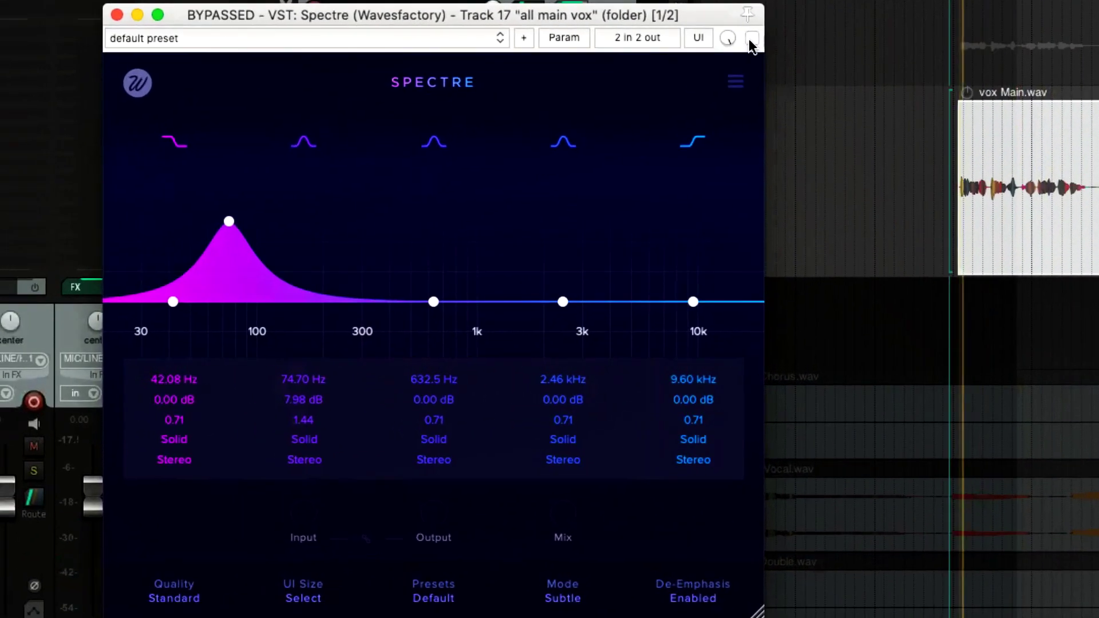
{"action": "key", "text": "space"}
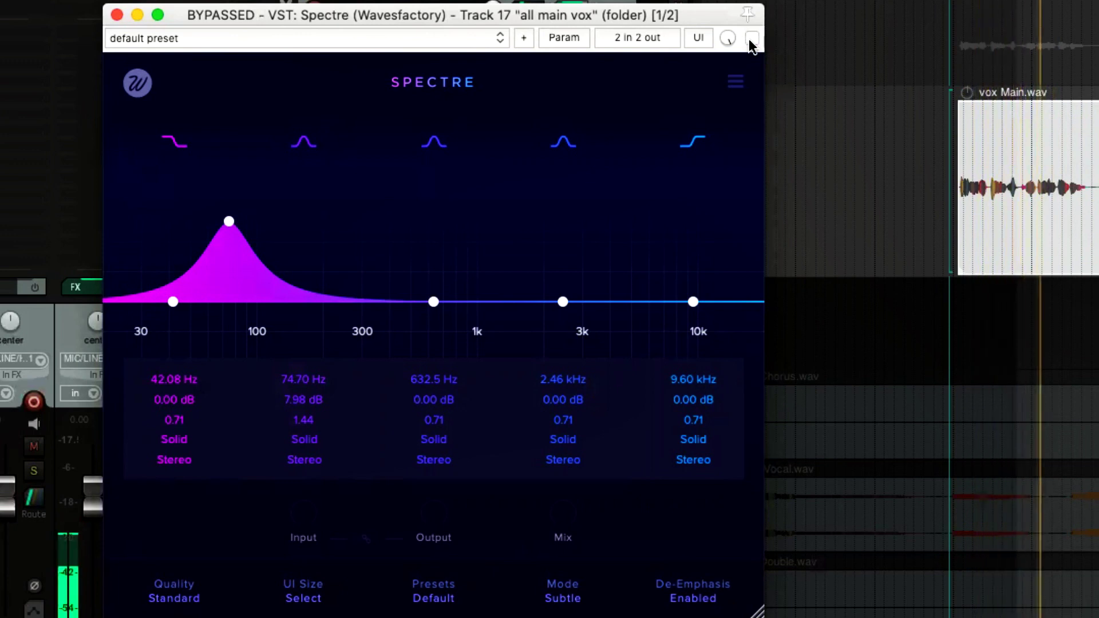
{"action": "key", "text": "space"}
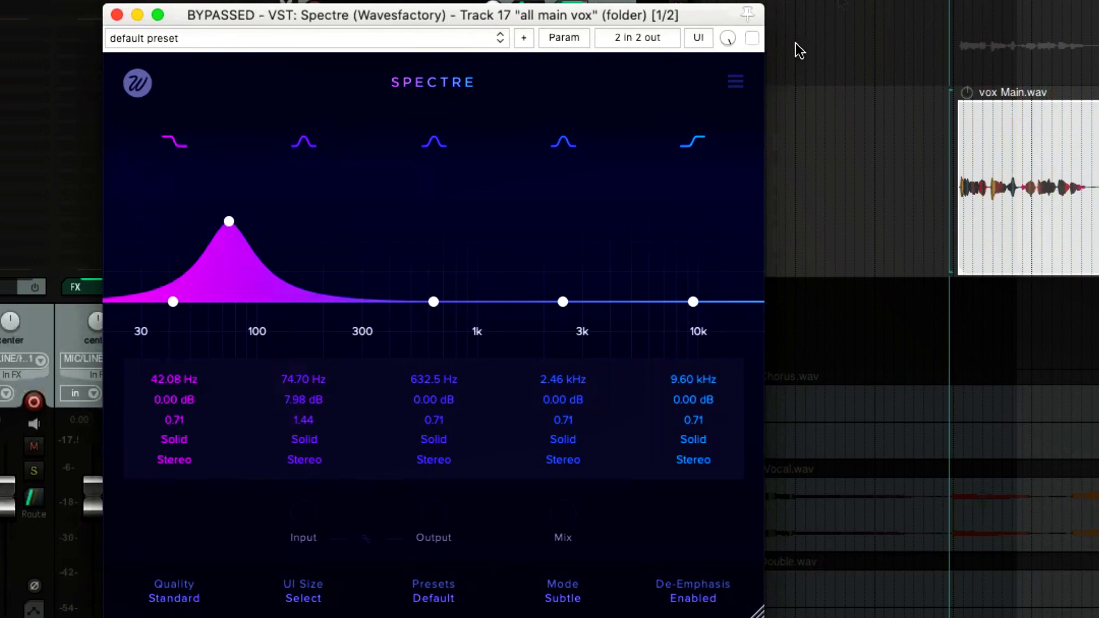
{"action": "left_click", "coordinate": [752, 39]}
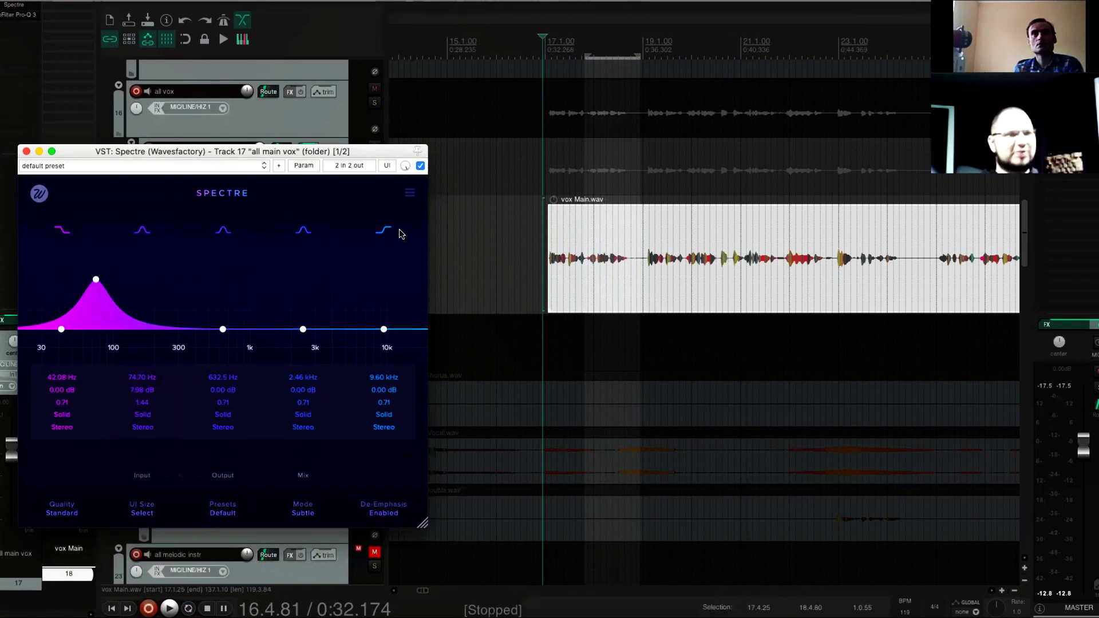
Close Spectre, open Pro-Q 3, and lower its low-cut band to about 51 Hz while playing the vocal
{"action": "key", "text": "Escape"}
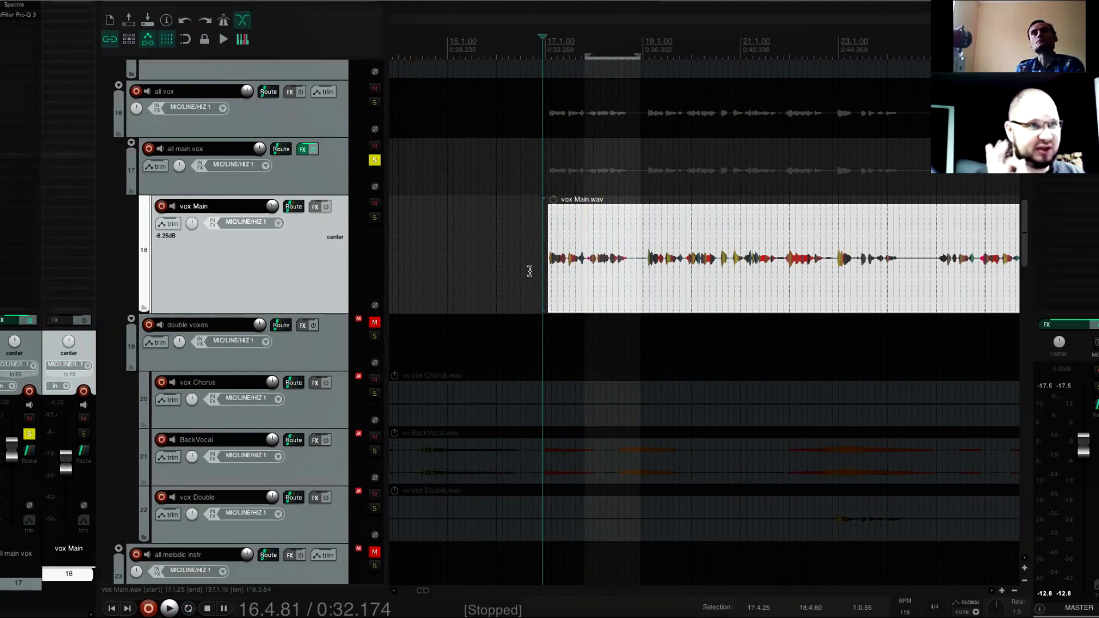
{"action": "left_click", "coordinate": [17, 15]}
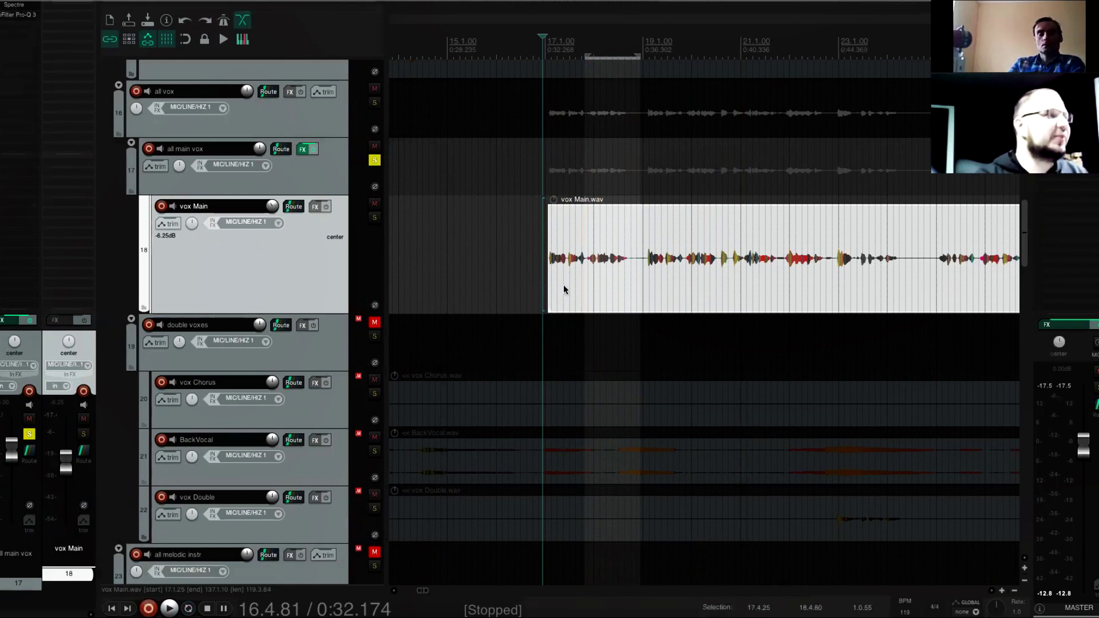
{"action": "left_click_drag", "start_coordinate": [431, 72], "coordinate": [380, 68]}
{"action": "key", "text": "space"}
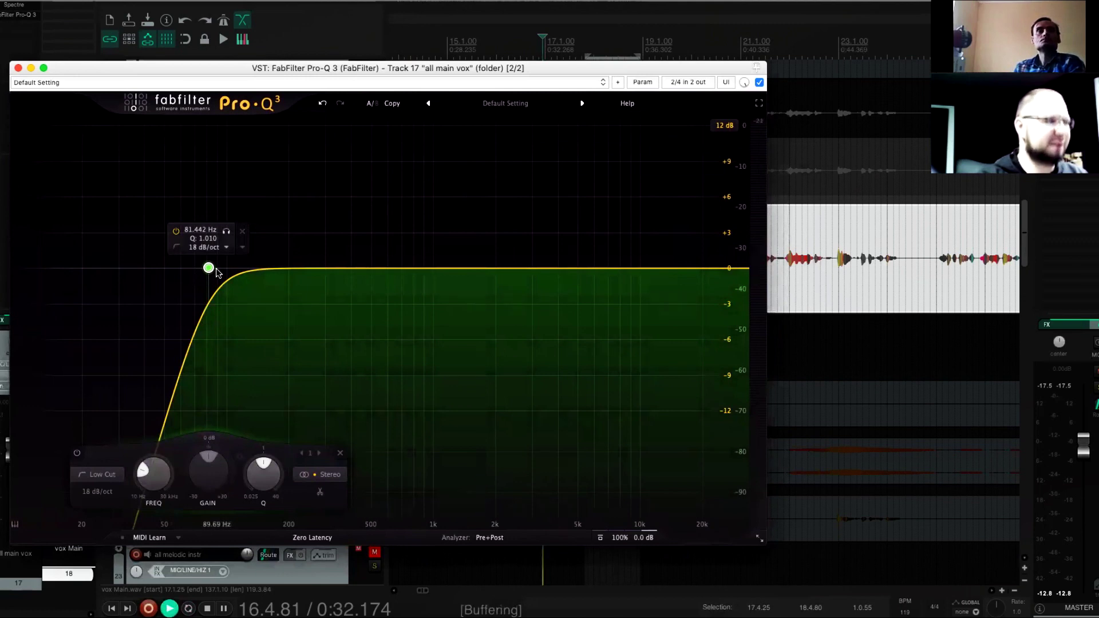
{"action": "left_click_drag", "start_coordinate": [217, 270], "coordinate": [184, 270]}
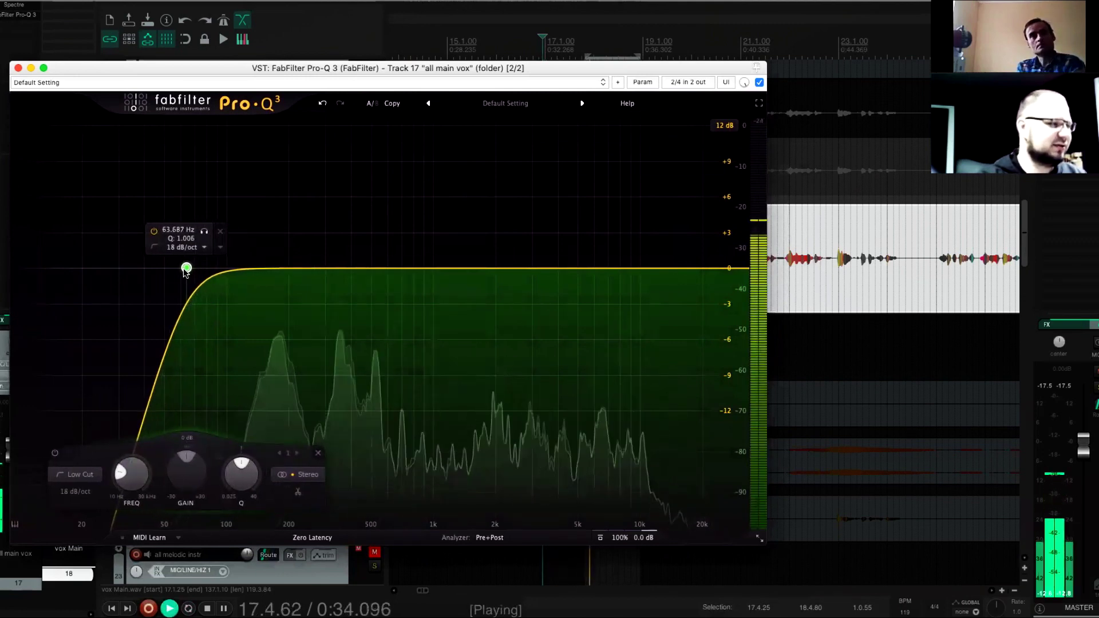
{"action": "key", "text": "space"}
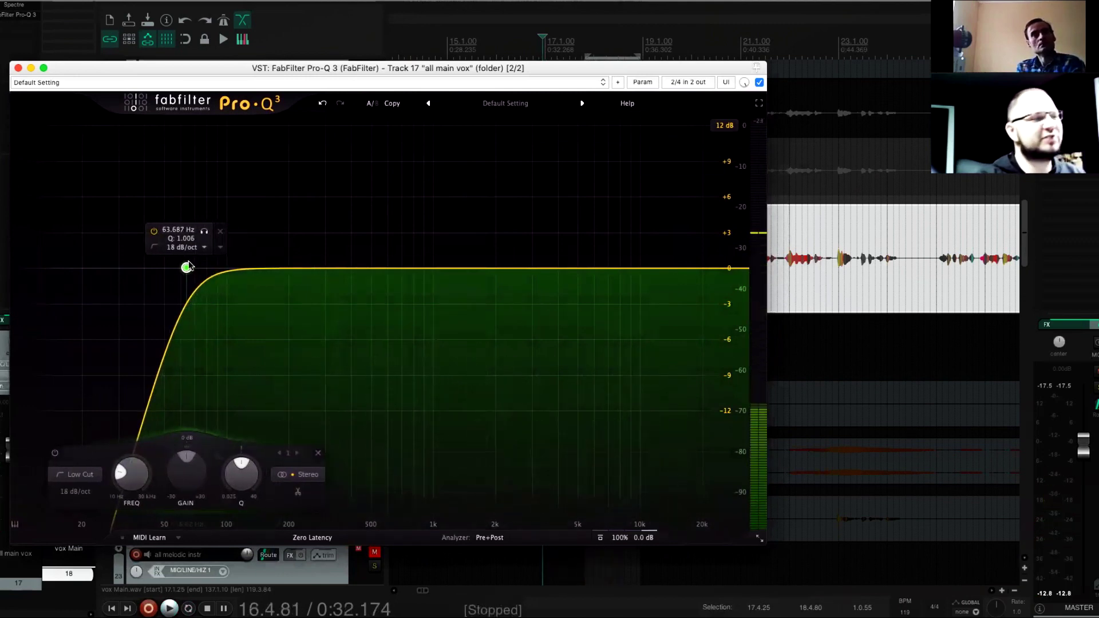
{"action": "key", "text": "space"}
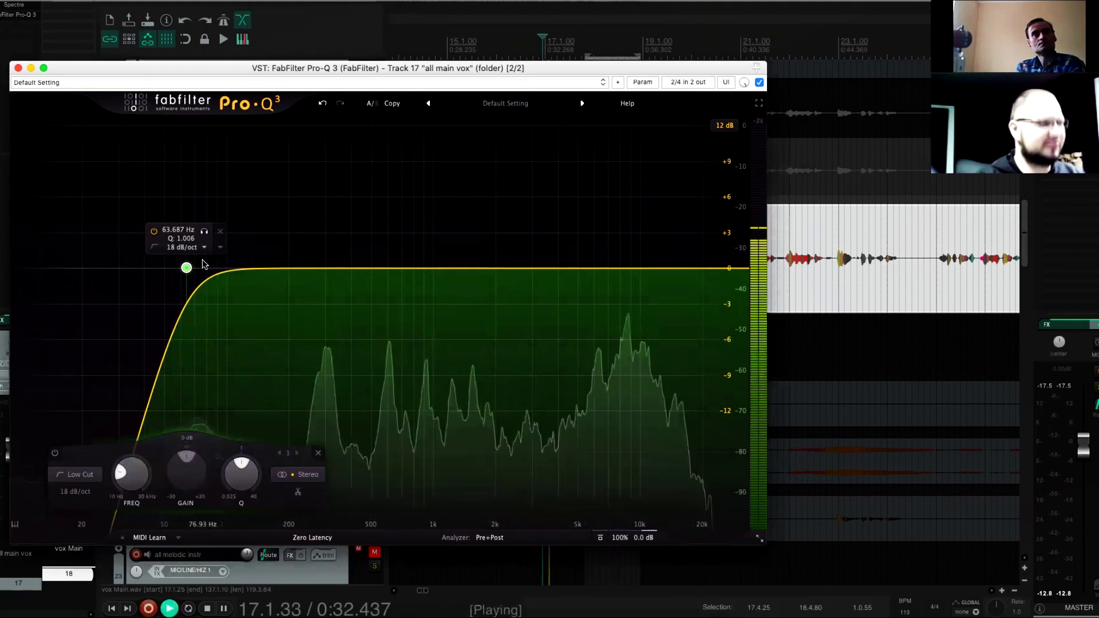
{"action": "left_click_drag", "start_coordinate": [187, 268], "coordinate": [166, 270]}
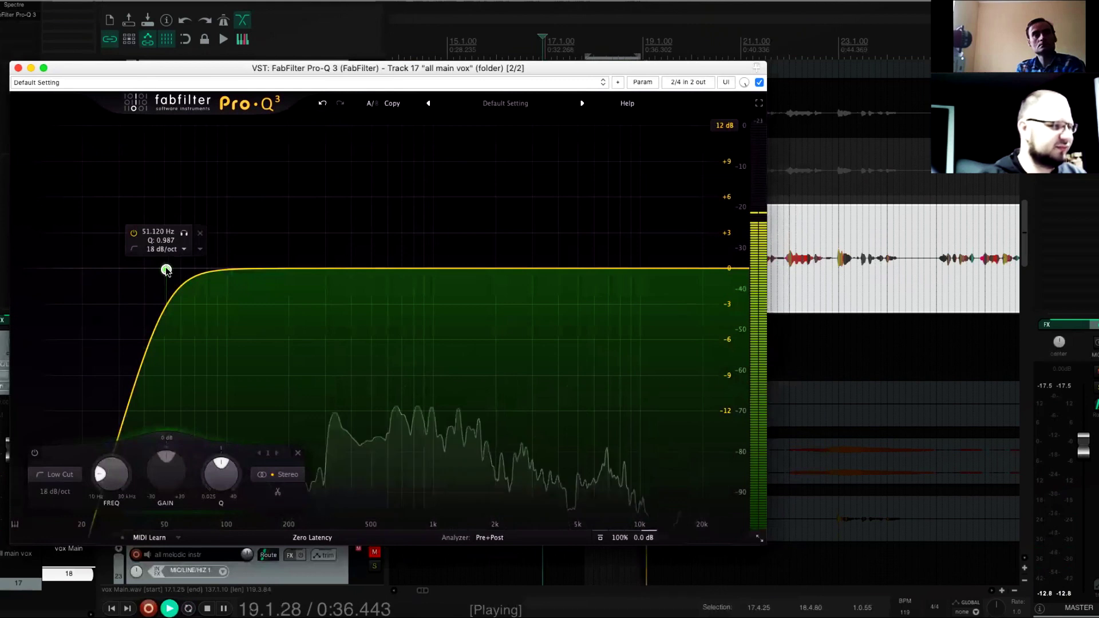
{"action": "key", "text": "space"}
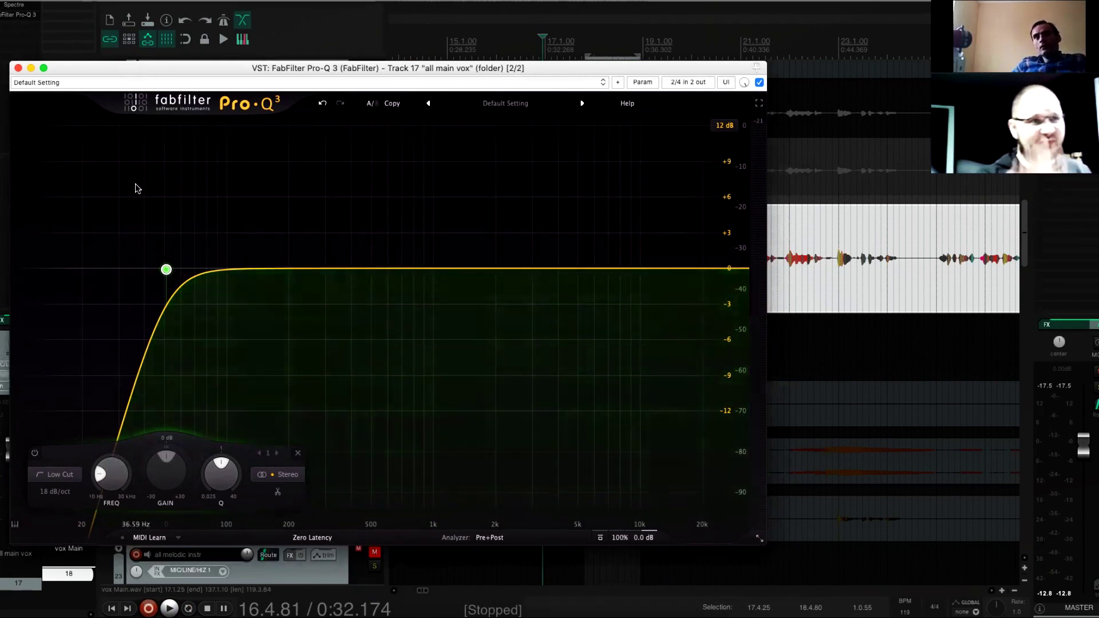
Save the project
{"action": "mouse_move", "coordinate": [170, 254]}
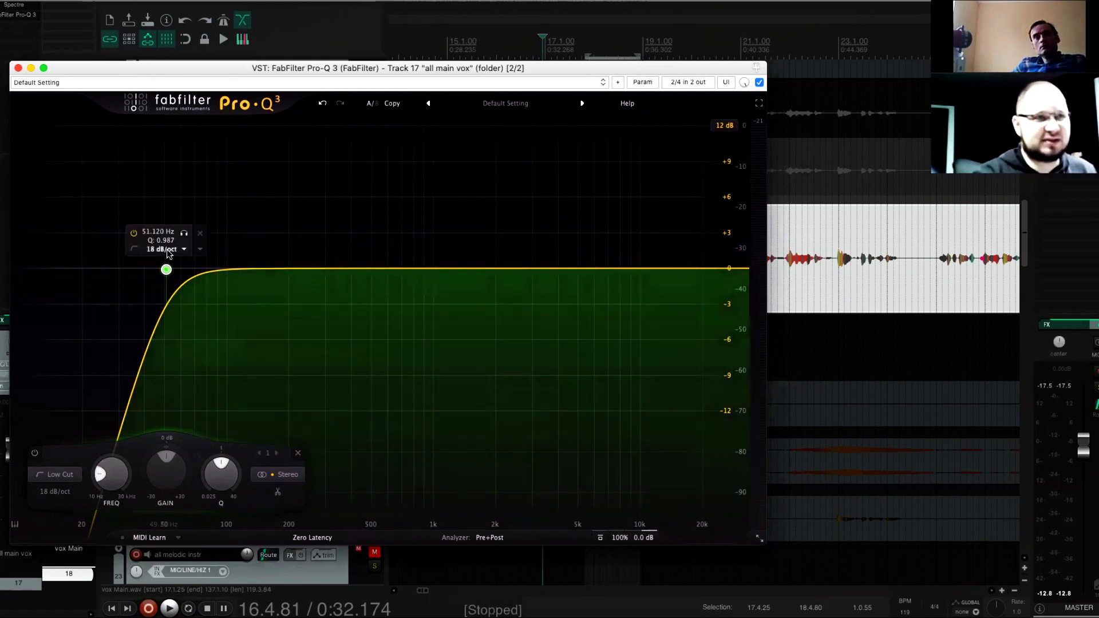
{"action": "left_click", "coordinate": [5, 1]}
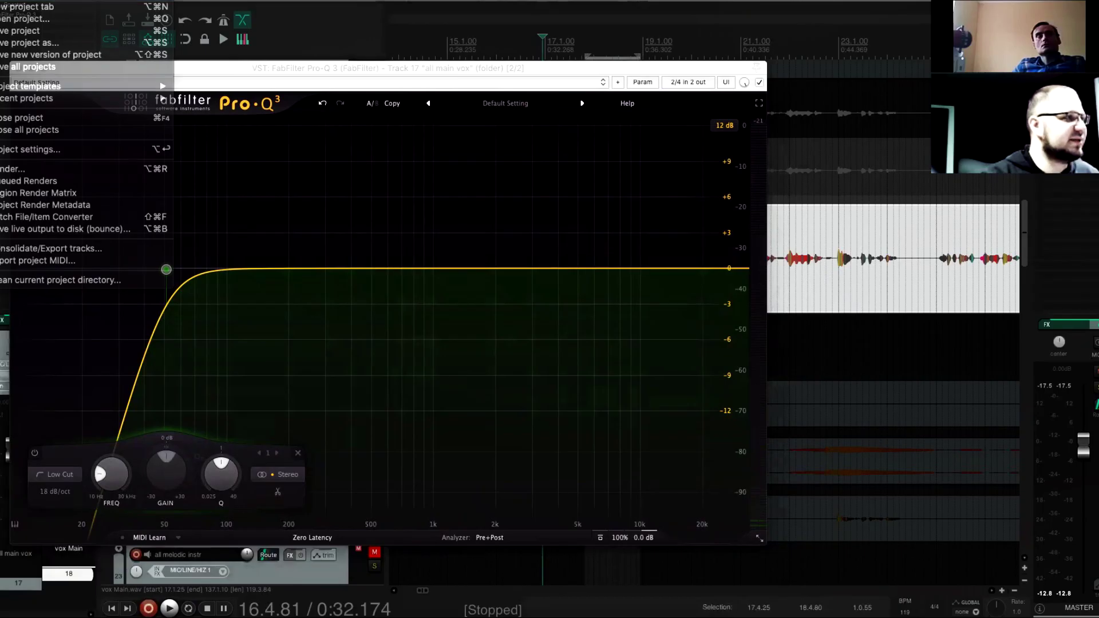
{"action": "left_click", "coordinate": [5, 33]}
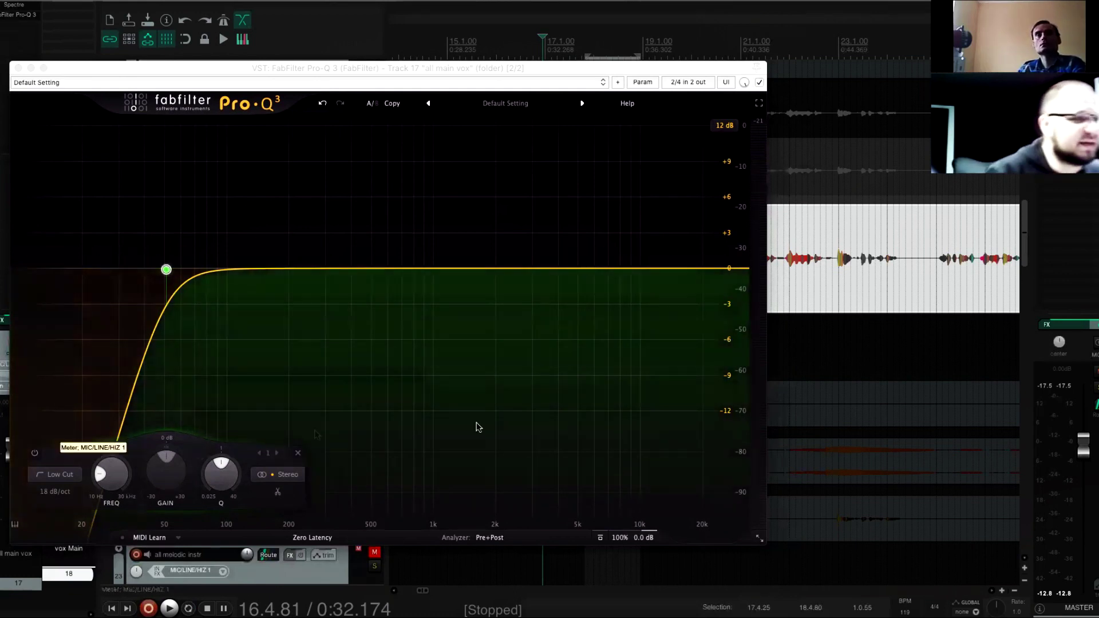
Play the vocal and examine its midrange peaks in Pro-Q 3's spectrum analyzer
{"action": "mouse_move", "coordinate": [319, 293]}
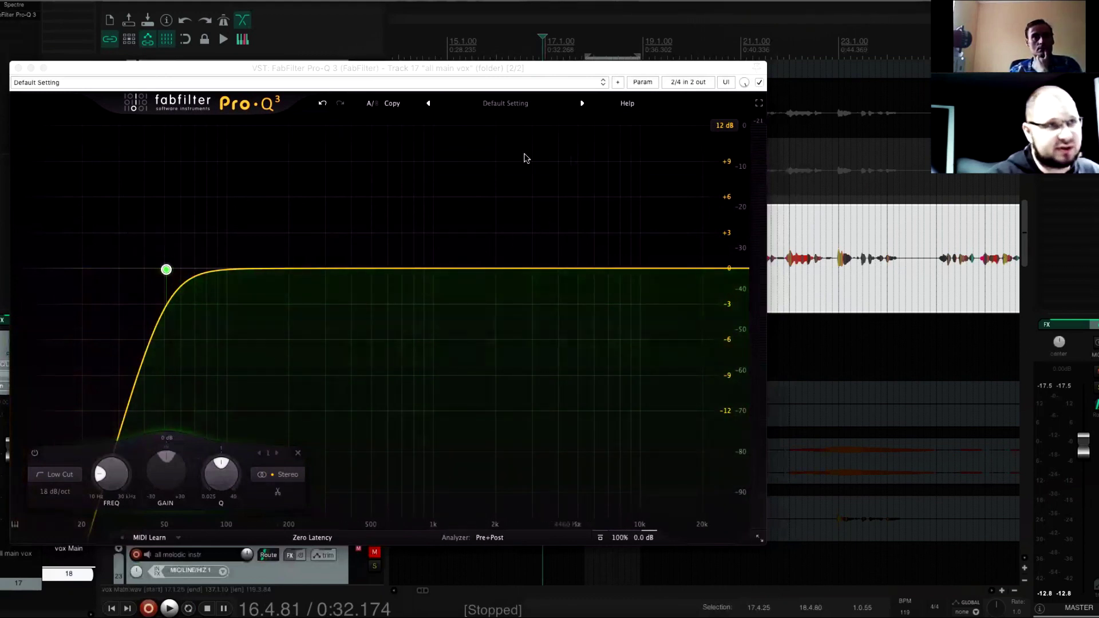
{"action": "key", "text": "space"}
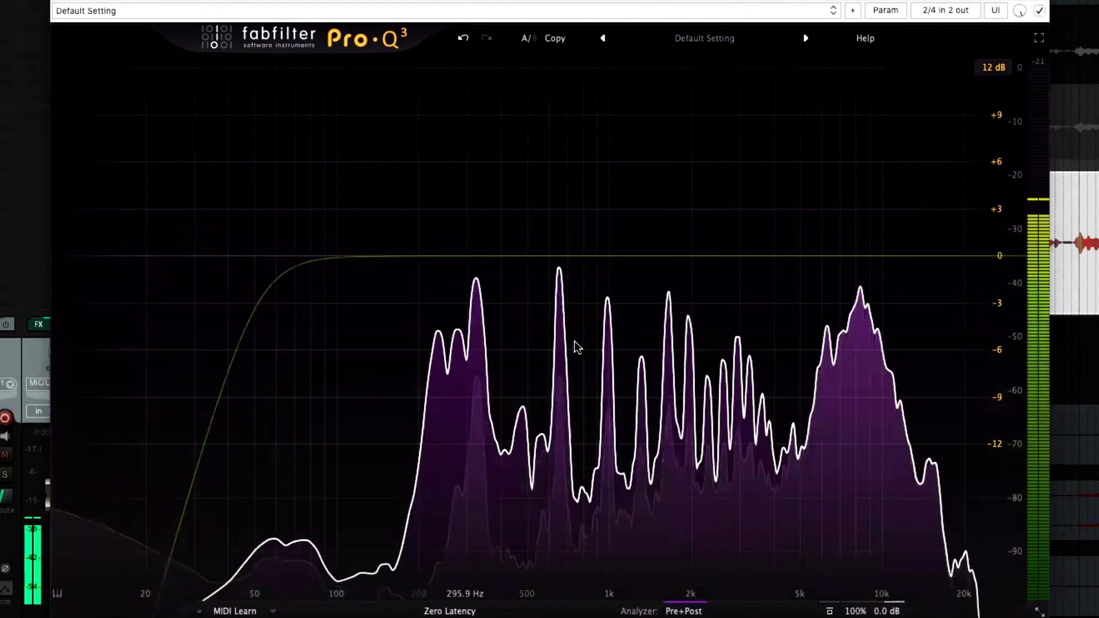
{"action": "mouse_move", "coordinate": [593, 351]}
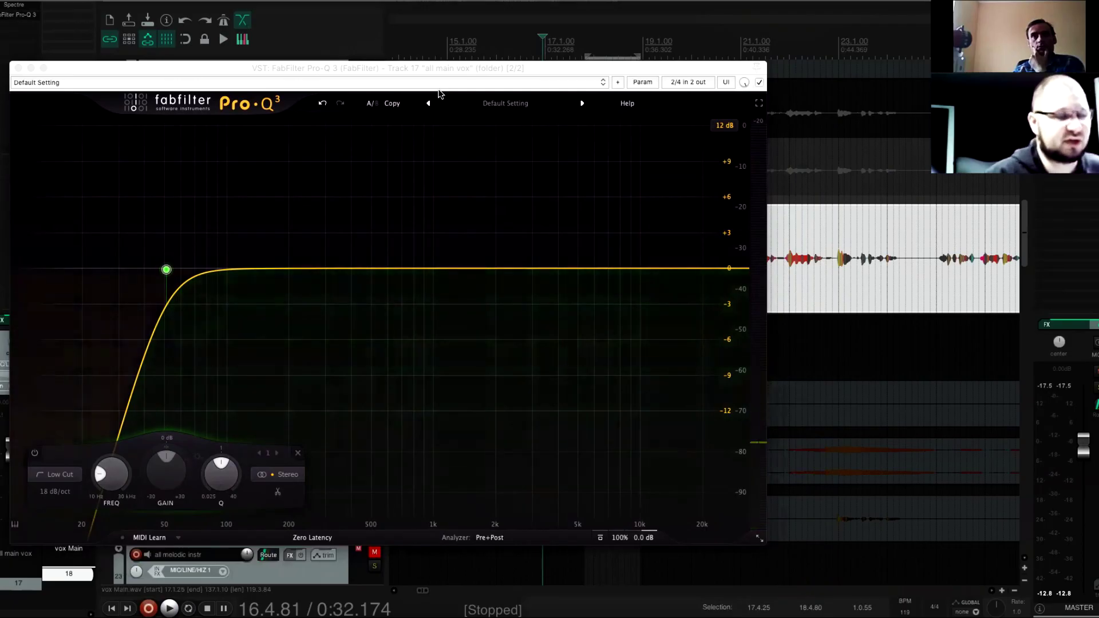
{"action": "key", "text": "space"}
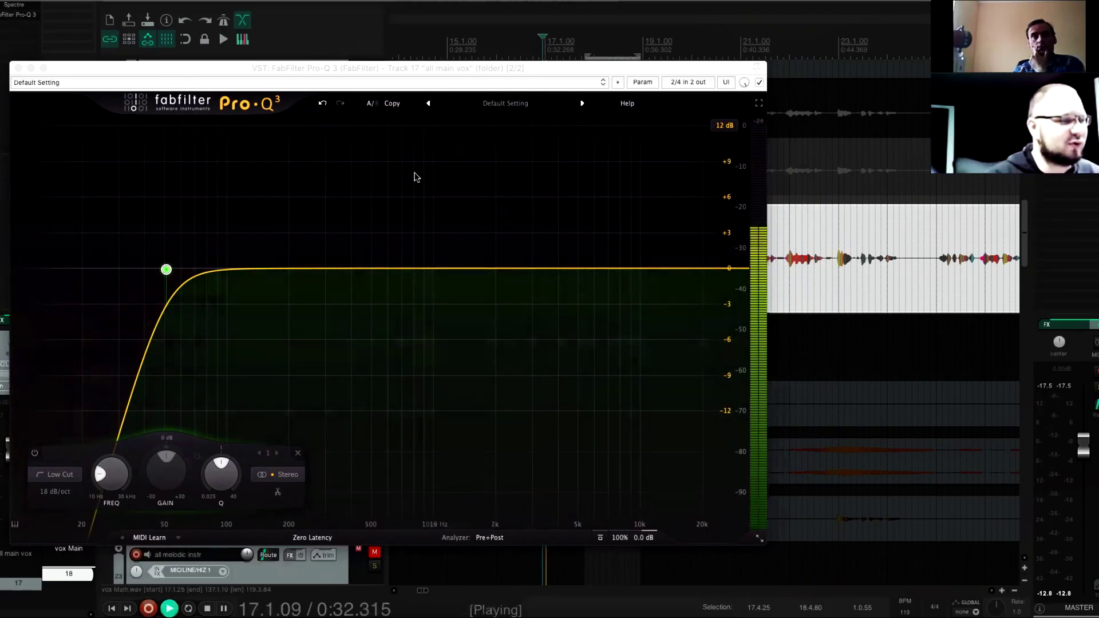
Add a Pro-Q 3 bell band at about 739 Hz with gain near 0 dB and a dynamic cut of about 3.5 dB
{"action": "left_click", "coordinate": [407, 273]}
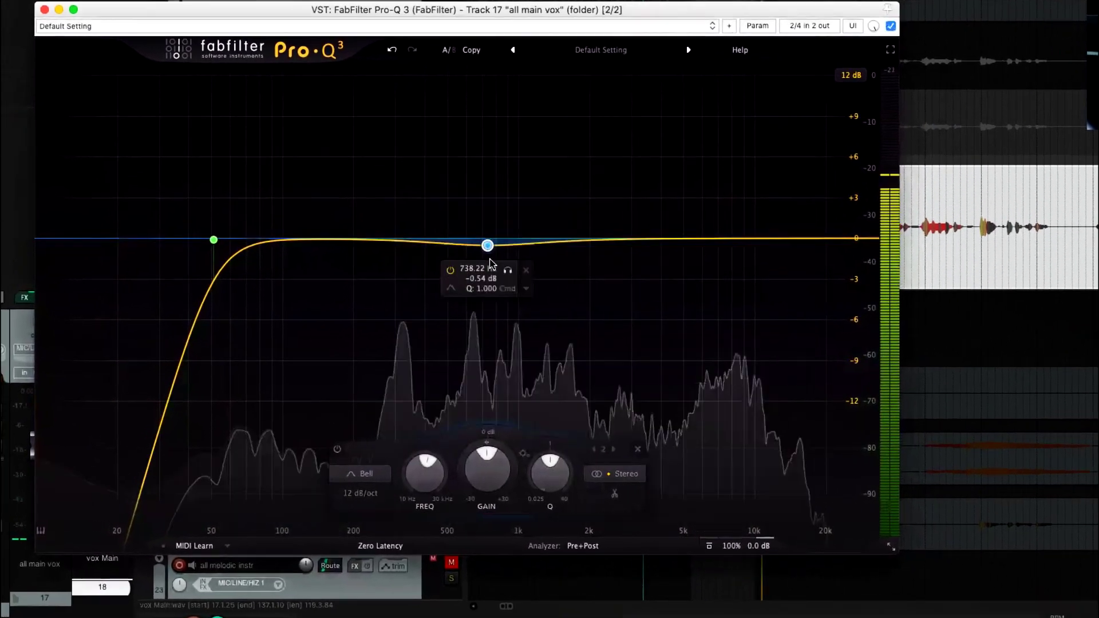
{"action": "left_click_drag", "start_coordinate": [491, 264], "coordinate": [491, 289]}
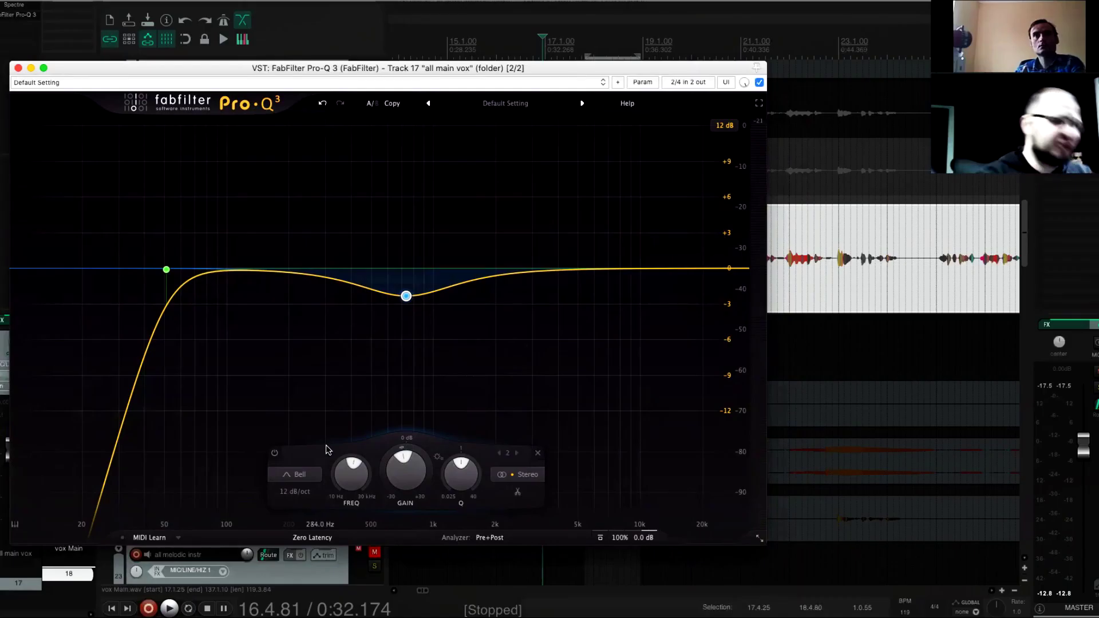
{"action": "left_click_drag", "start_coordinate": [406, 295], "coordinate": [407, 270]}
{"action": "left_click_drag", "start_coordinate": [407, 446], "coordinate": [376, 503]}
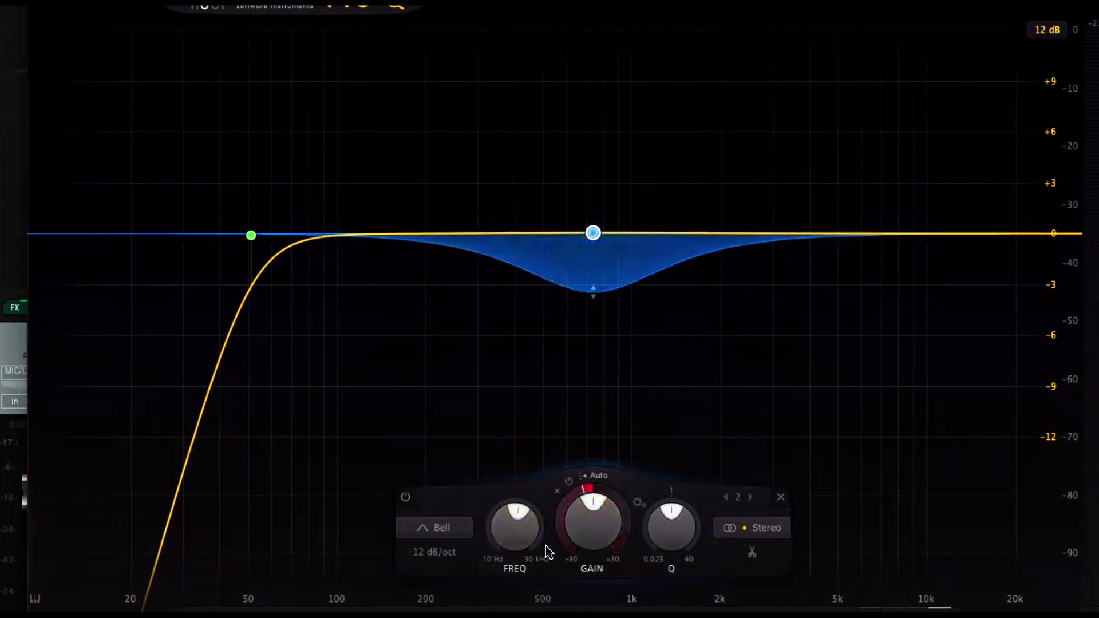
Play the vocal and examine how the dynamic bell band reacts in Pro-Q 3
{"action": "key", "text": "space"}
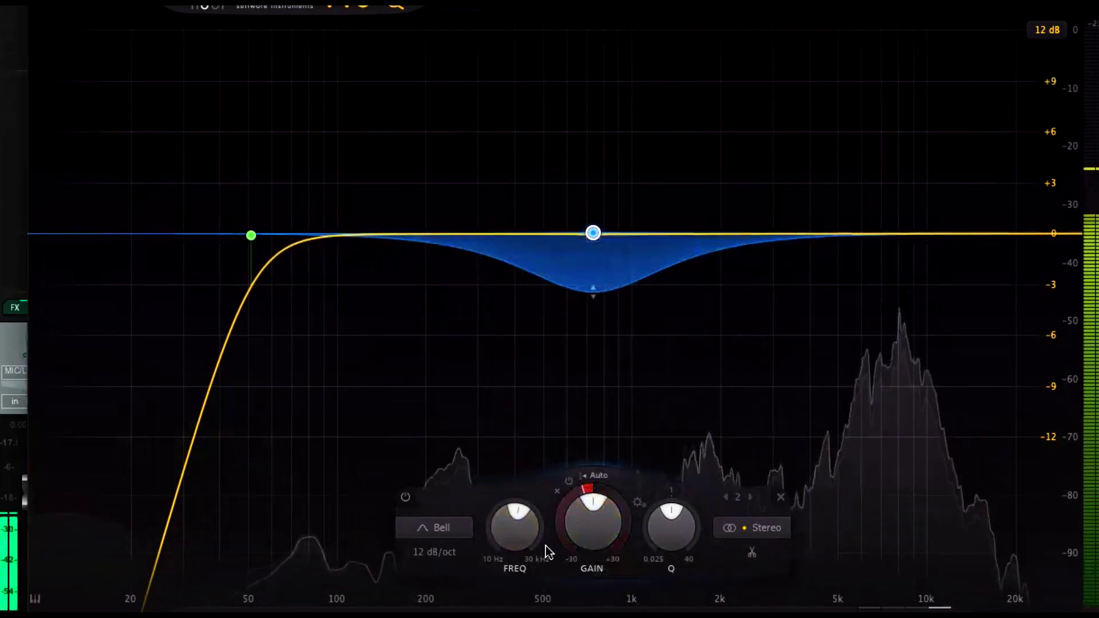
{"action": "mouse_move", "coordinate": [596, 263]}
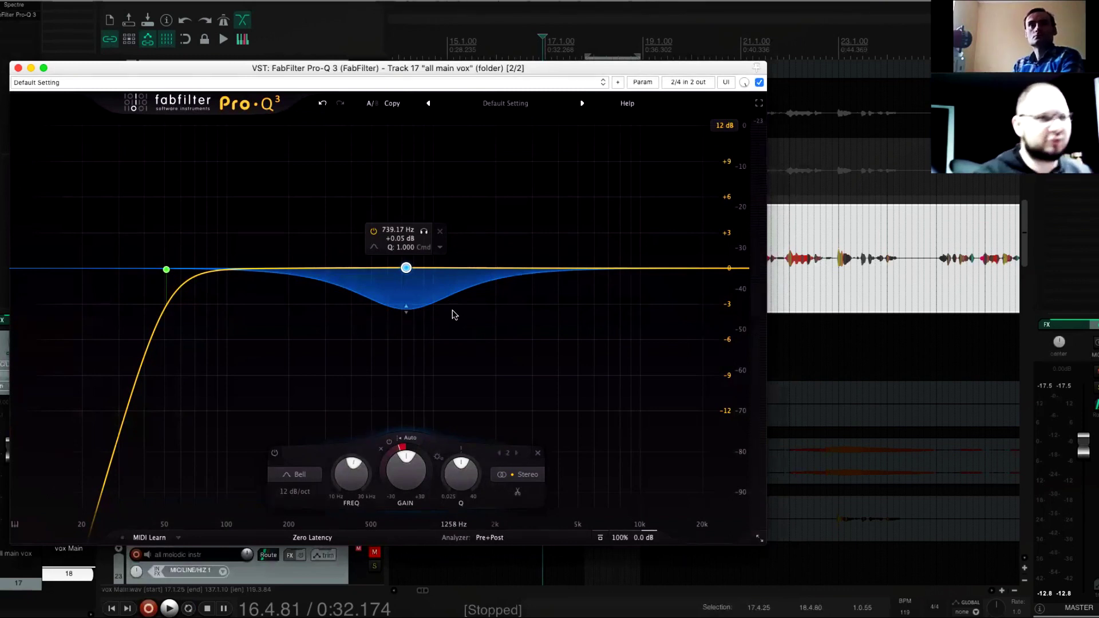
{"action": "key", "text": "space"}
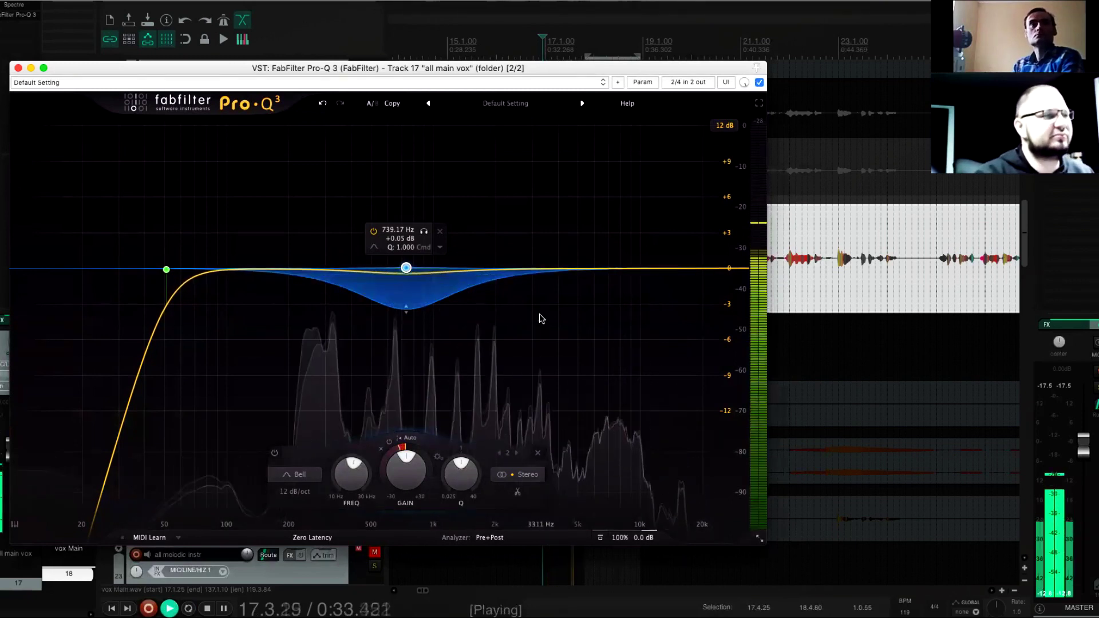
Compare the playing vocal with Pro-Q 3's midrange bell band bypassed and enabled
{"action": "left_click", "coordinate": [275, 453]}
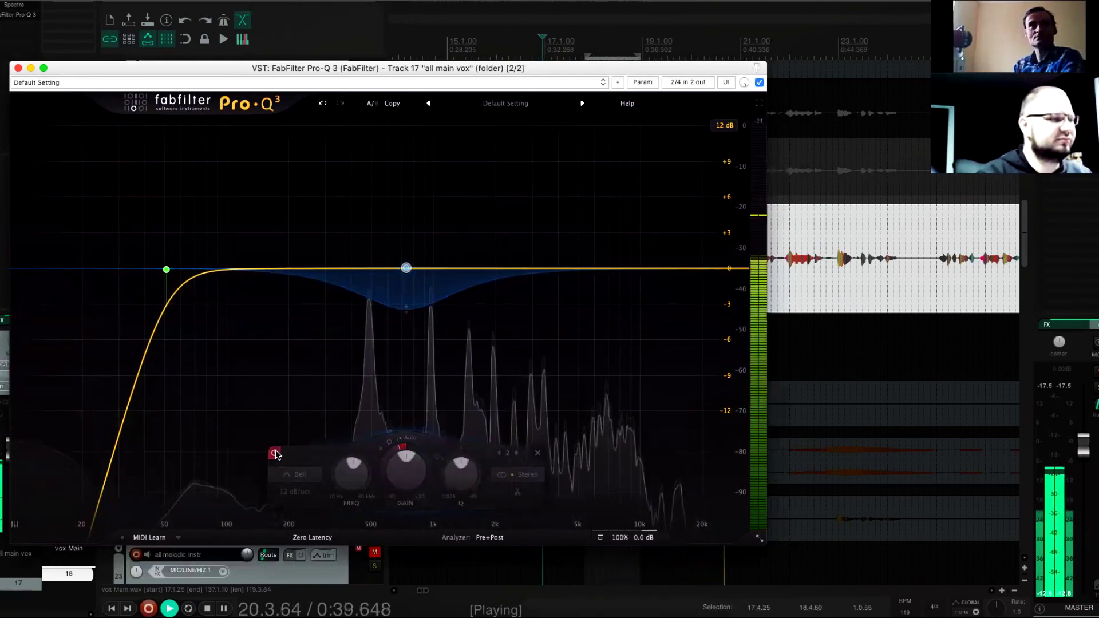
{"action": "left_click", "coordinate": [274, 454]}
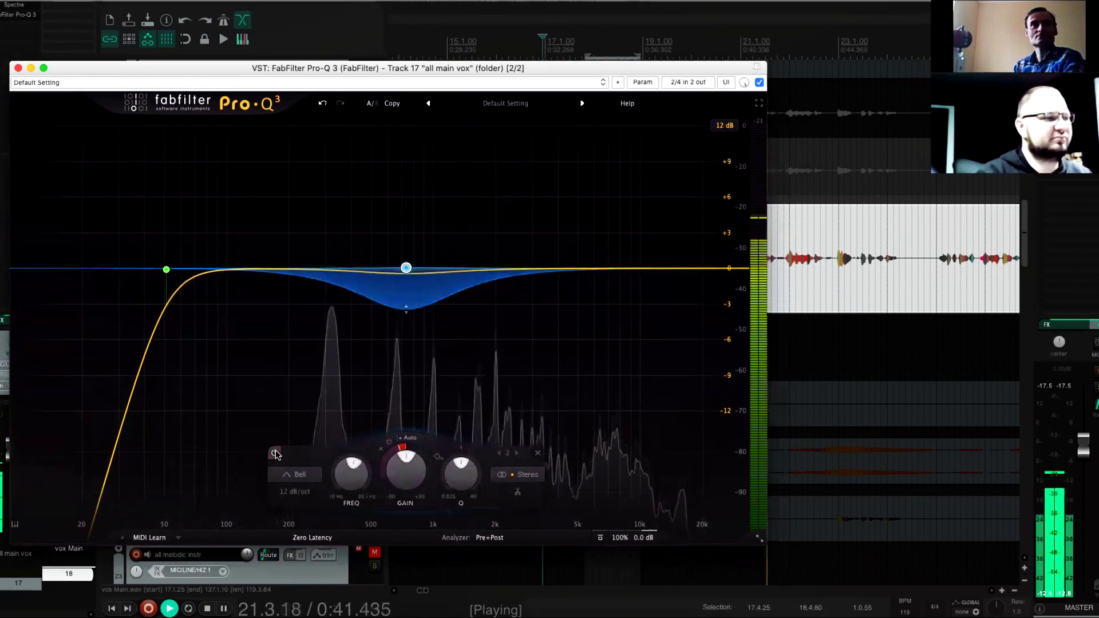
{"action": "key", "text": "space"}
Remove the midrange bell band's dynamic range, set its gain to -2.32 dB, and audition the static cut
{"action": "left_click_drag", "start_coordinate": [406, 312], "coordinate": [410, 274]}
{"action": "left_click_drag", "start_coordinate": [409, 509], "coordinate": [394, 527]}
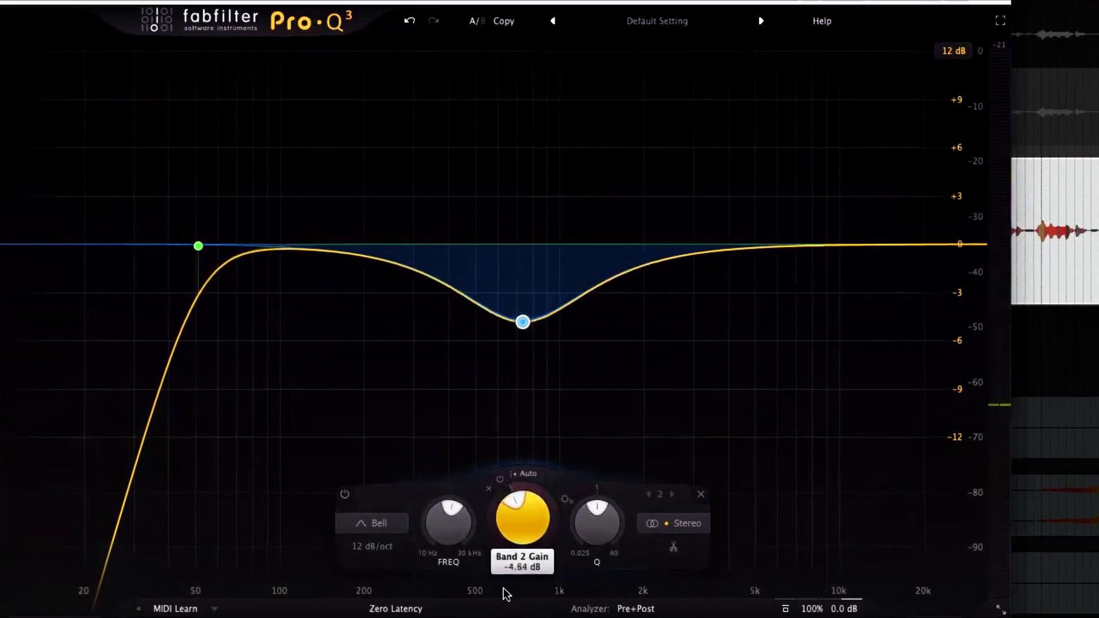
{"action": "left_click_drag", "start_coordinate": [519, 536], "coordinate": [549, 528]}
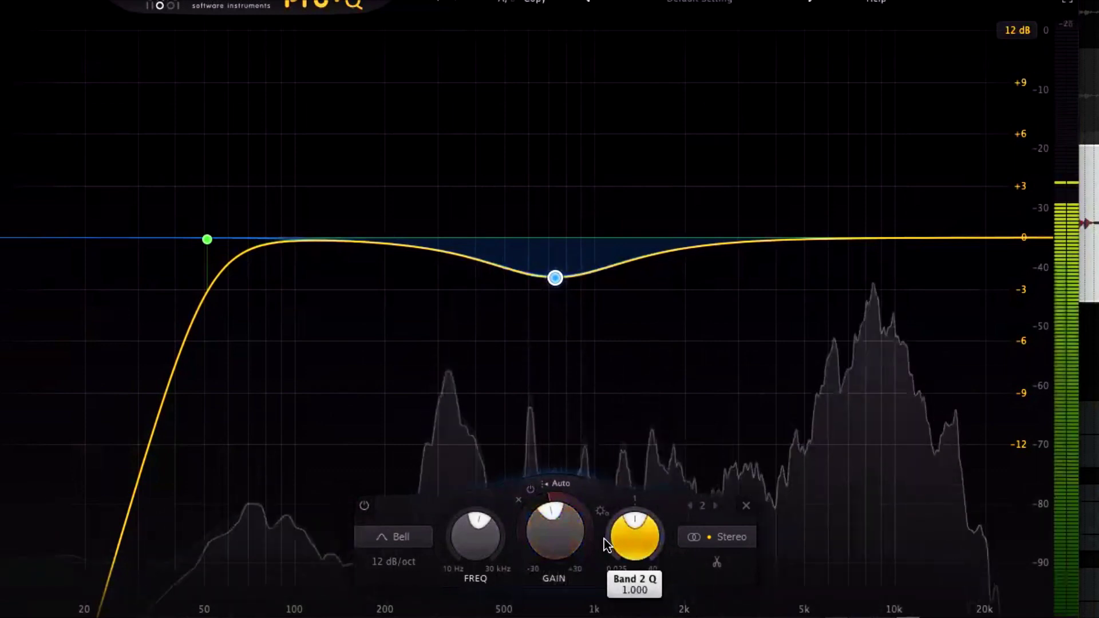
{"action": "mouse_move", "coordinate": [607, 544]}
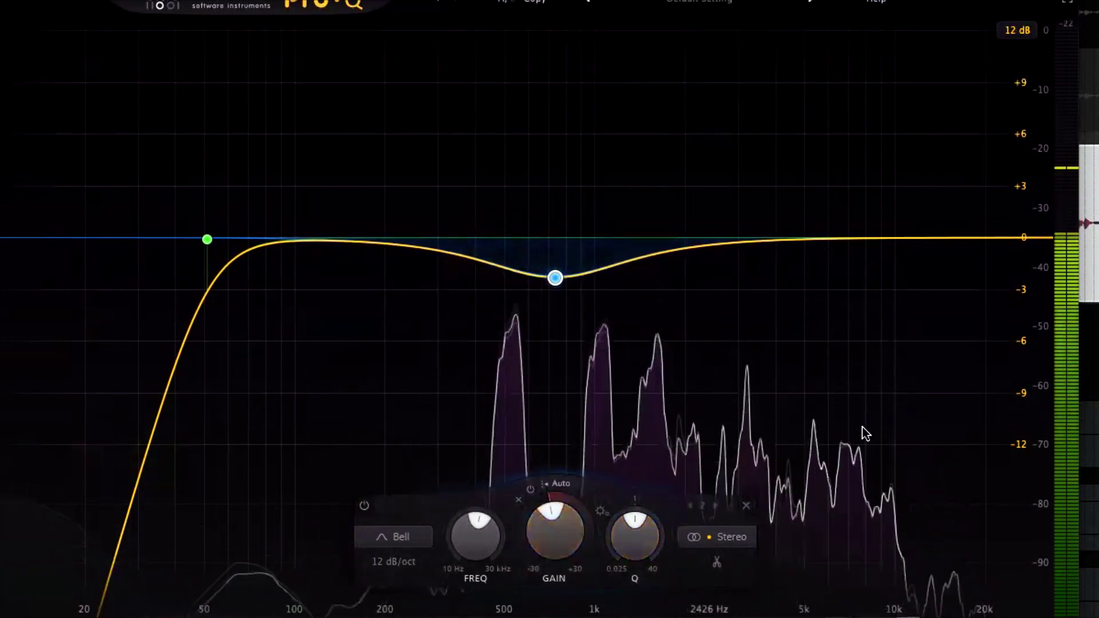
{"action": "key", "text": "space"}
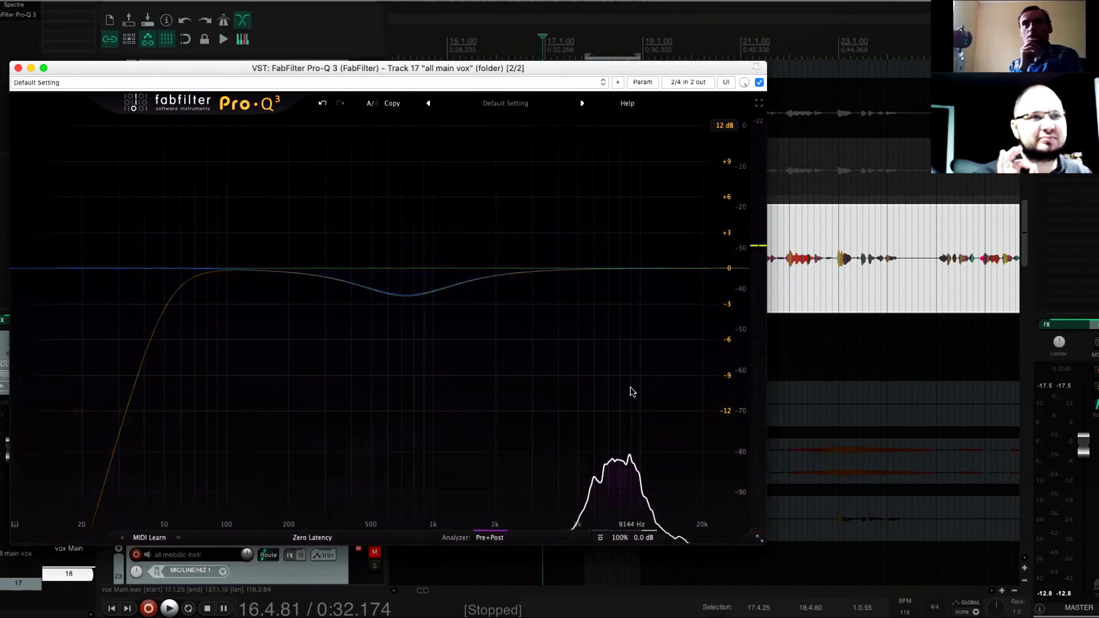
{"action": "mouse_move", "coordinate": [705, 380]}
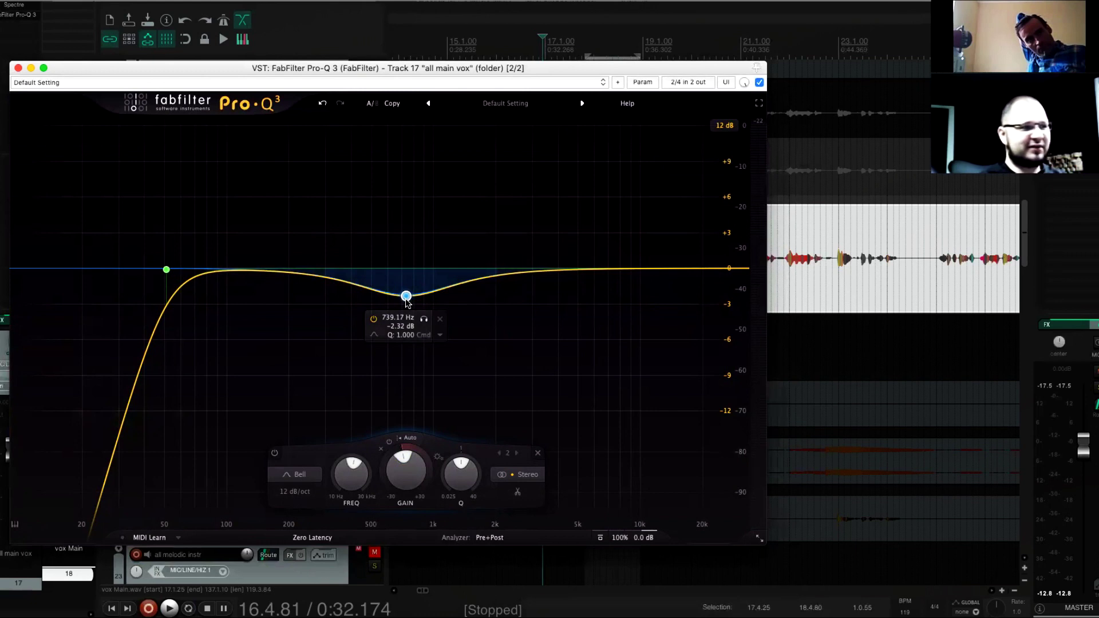
Adjust the bell band to 717.73 Hz with a gain of -3.53 dB while auditioning the vocal
{"action": "key", "text": "space"}
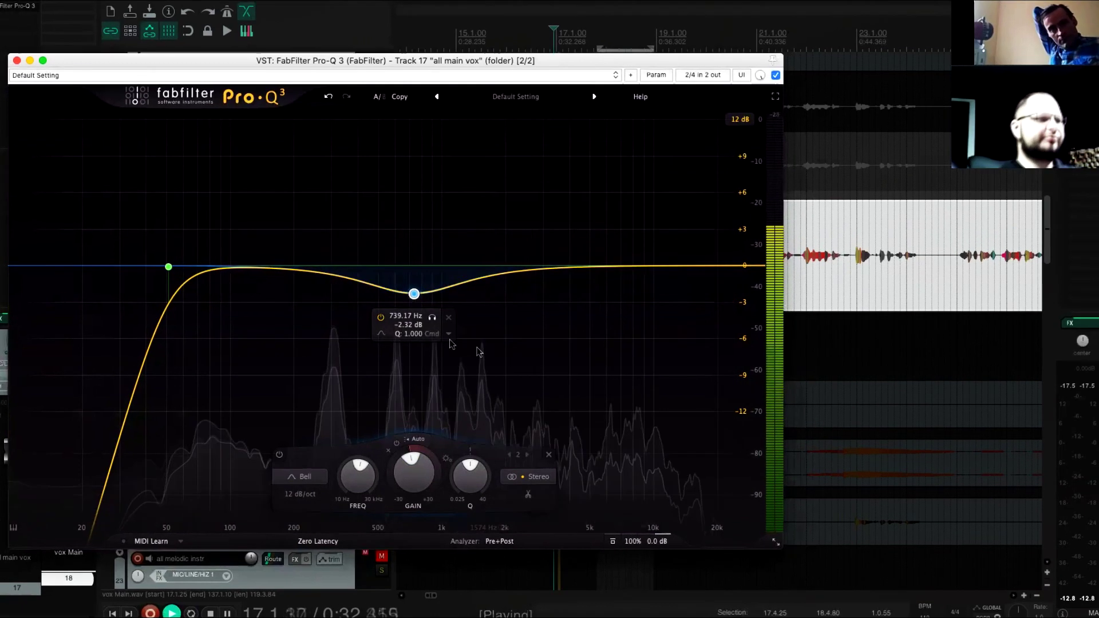
{"action": "left_click_drag", "start_coordinate": [463, 281], "coordinate": [462, 331]}
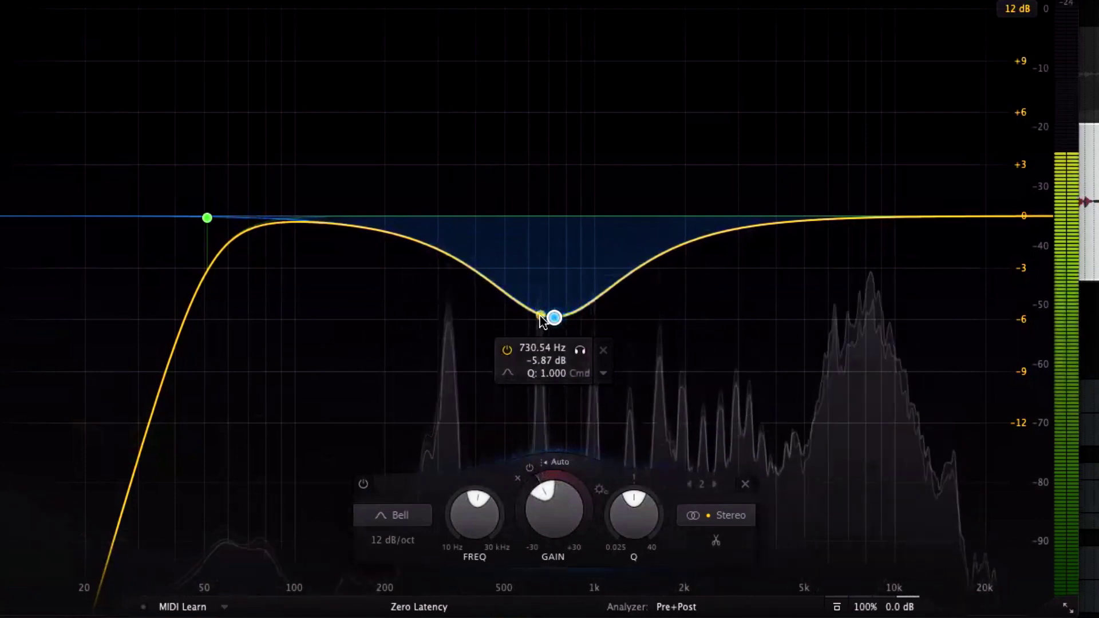
{"action": "left_click_drag", "start_coordinate": [558, 322], "coordinate": [556, 280]}
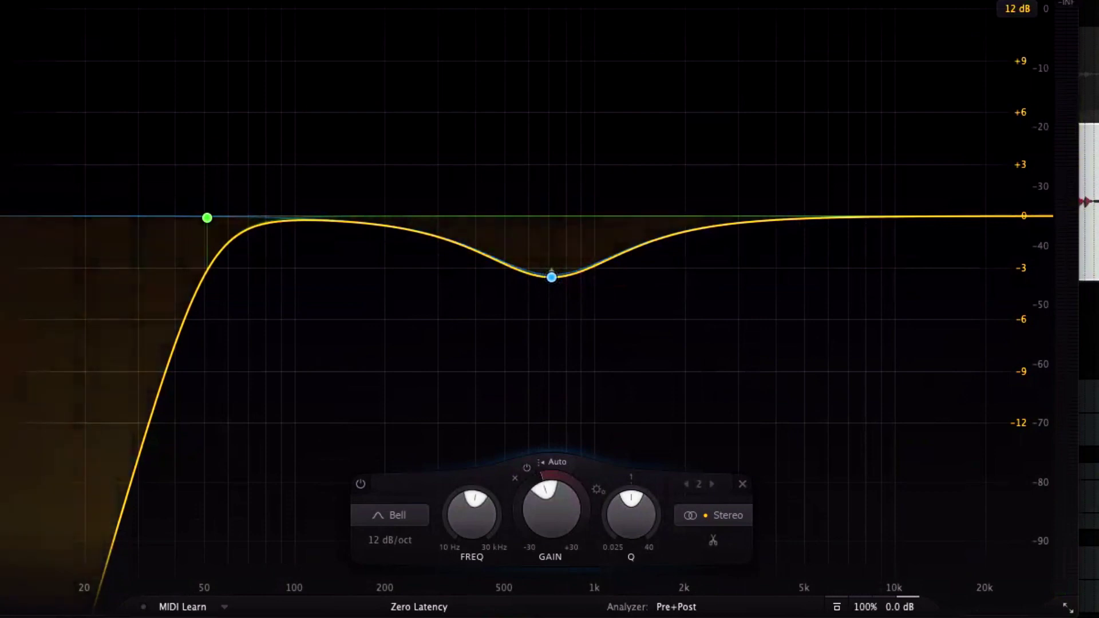
{"action": "key", "text": "space"}
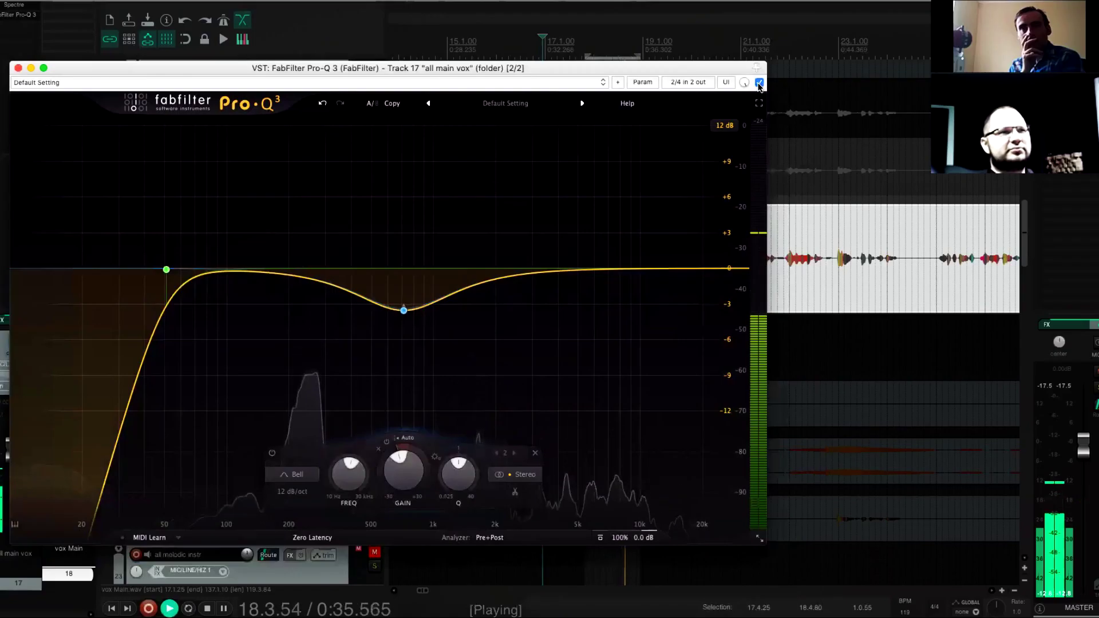
{"action": "key", "text": "space"}
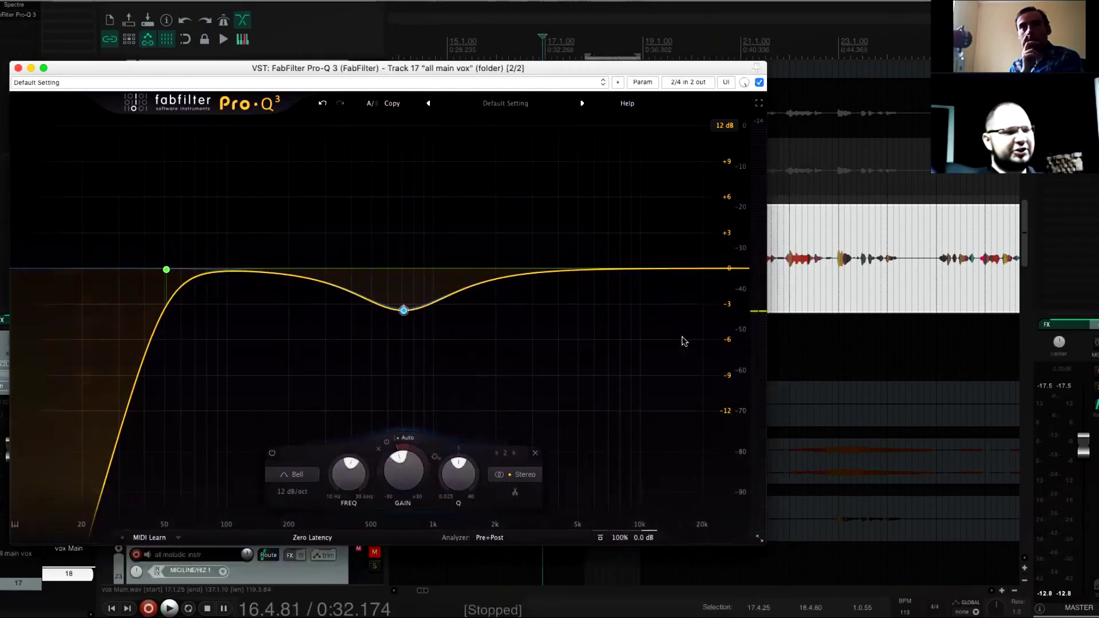
Set Pro-Q 3's output level to +0.5 dB to compensate for the midrange cut
{"action": "mouse_move", "coordinate": [414, 310]}
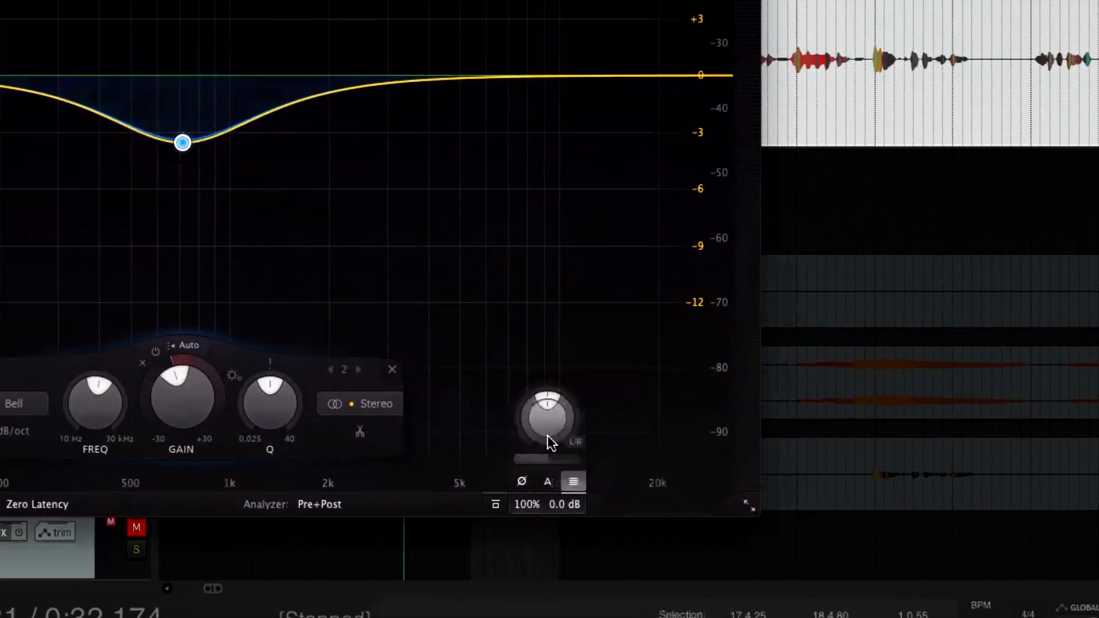
{"action": "left_click_drag", "start_coordinate": [634, 491], "coordinate": [629, 480]}
{"action": "left_click_drag", "start_coordinate": [538, 410], "coordinate": [538, 407]}
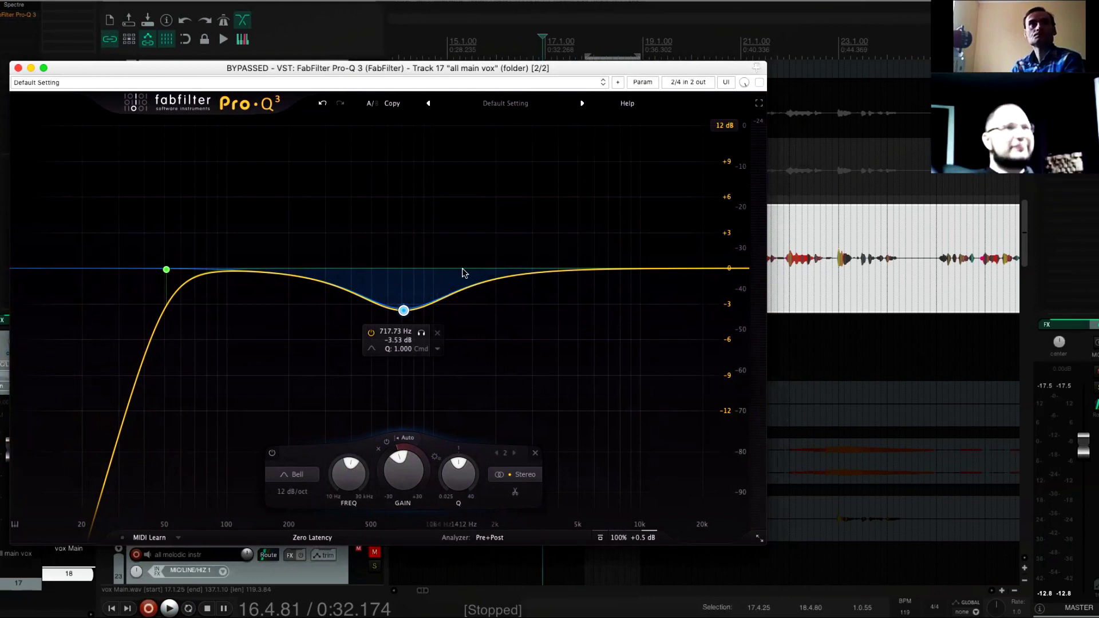
Turn off the midrange bell band, play the vocal with Pro-Q 3 bypassed, and reactivate the plugin
{"action": "left_click", "coordinate": [272, 453]}
{"action": "key", "text": "space"}
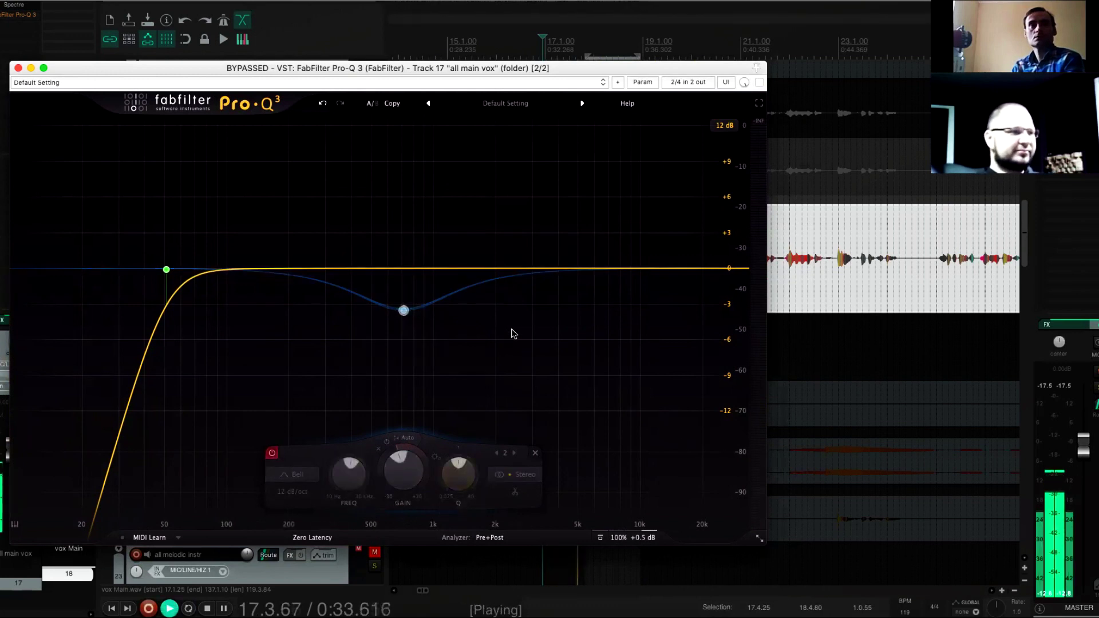
{"action": "key", "text": "space"}
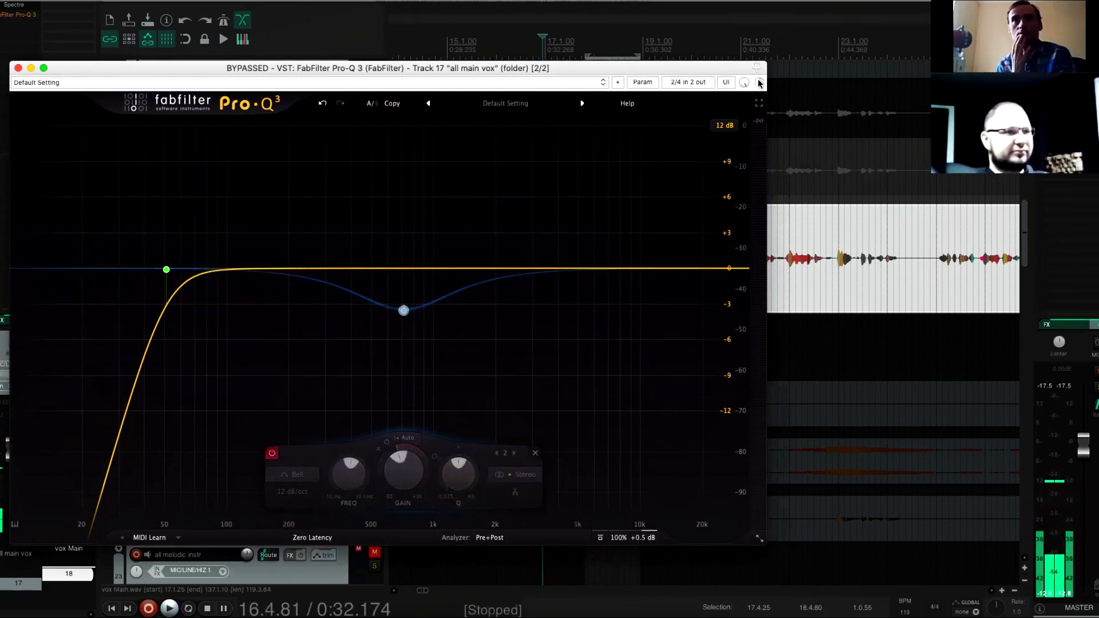
{"action": "left_click", "coordinate": [759, 82]}
Play the vocal without the bell band and examine the labelled frequency peaks in Pro-Q 3's spectrum analyzer
{"action": "key", "text": "space"}
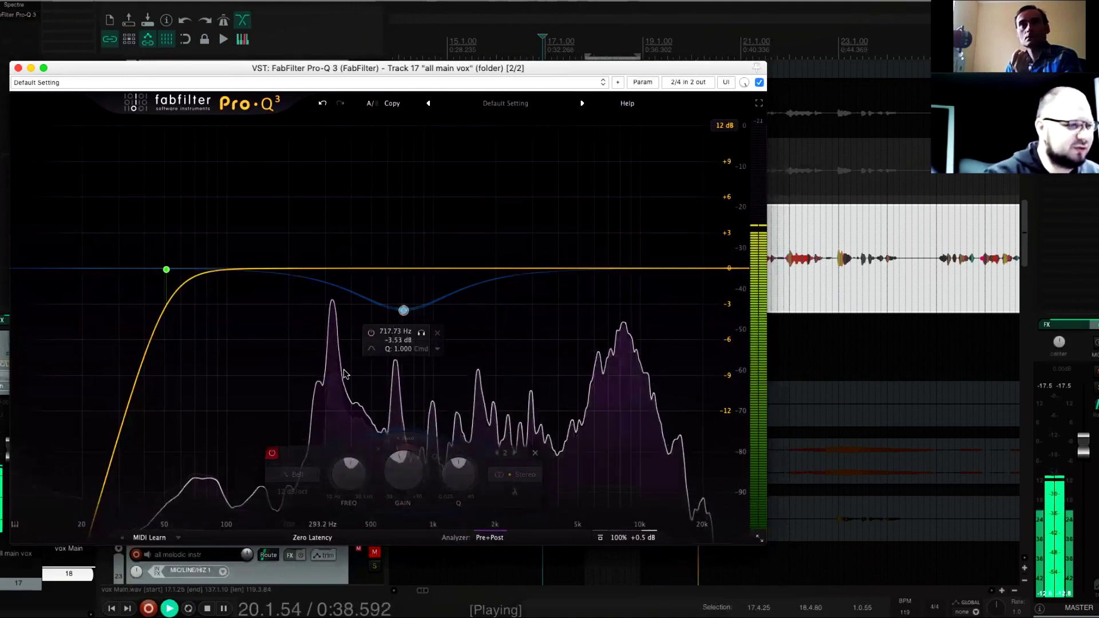
{"action": "left_click_drag", "start_coordinate": [527, 361], "coordinate": [547, 360]}
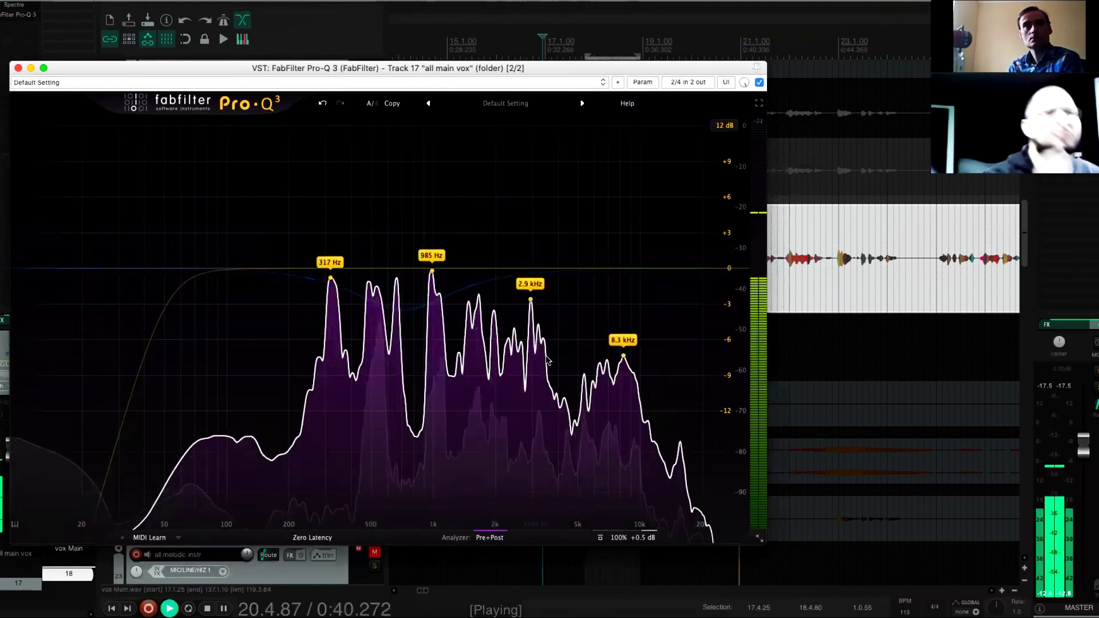
{"action": "key", "text": "space"}
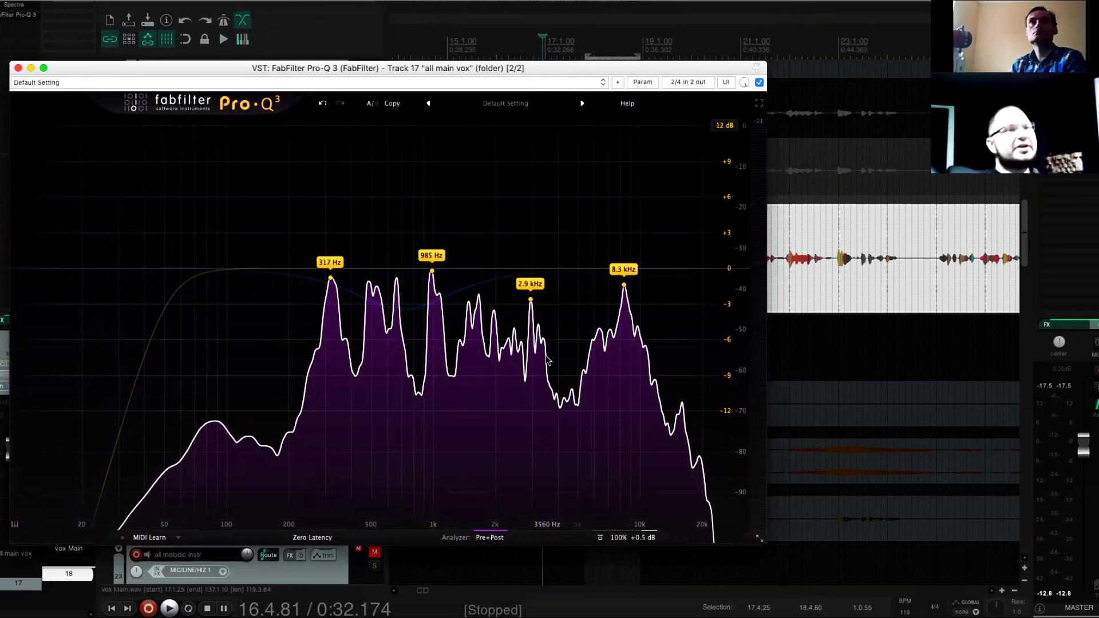
{"action": "left_click_drag", "start_coordinate": [547, 359], "coordinate": [547, 360]}
Re-enable the bell band and set it to 720.46 Hz, +0.08 dB gain and a dynamic cut of about 7 dB
{"action": "mouse_move", "coordinate": [395, 320]}
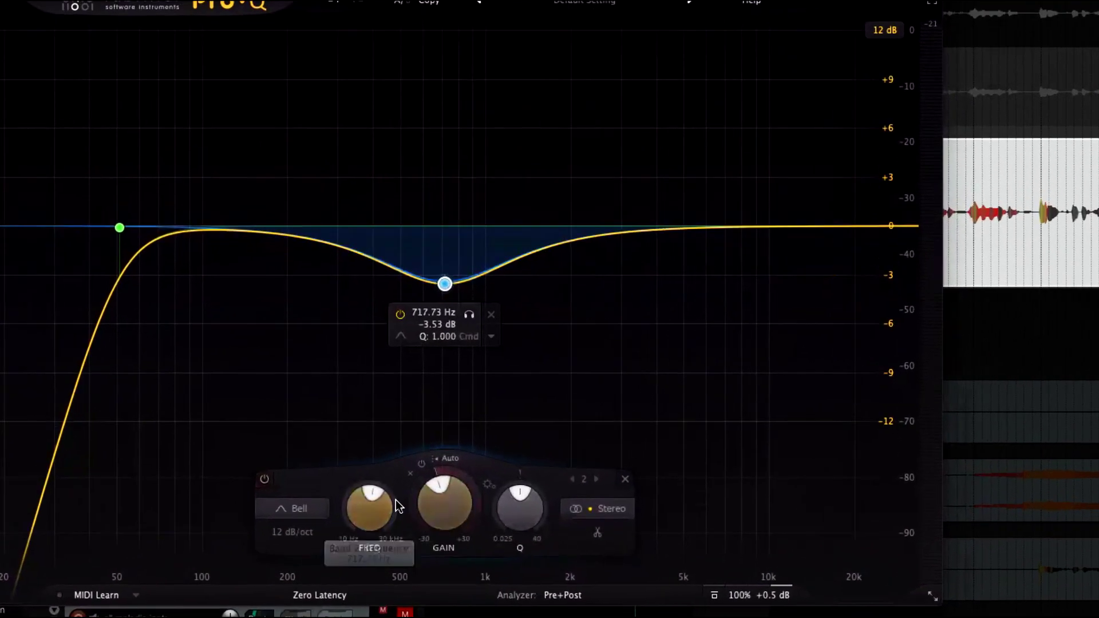
{"action": "mouse_move", "coordinate": [423, 490]}
{"action": "left_mouse_down"}
{"action": "mouse_move", "coordinate": [420, 518]}
{"action": "mouse_move", "coordinate": [421, 486]}
{"action": "mouse_move", "coordinate": [419, 495]}
{"action": "left_mouse_up"}
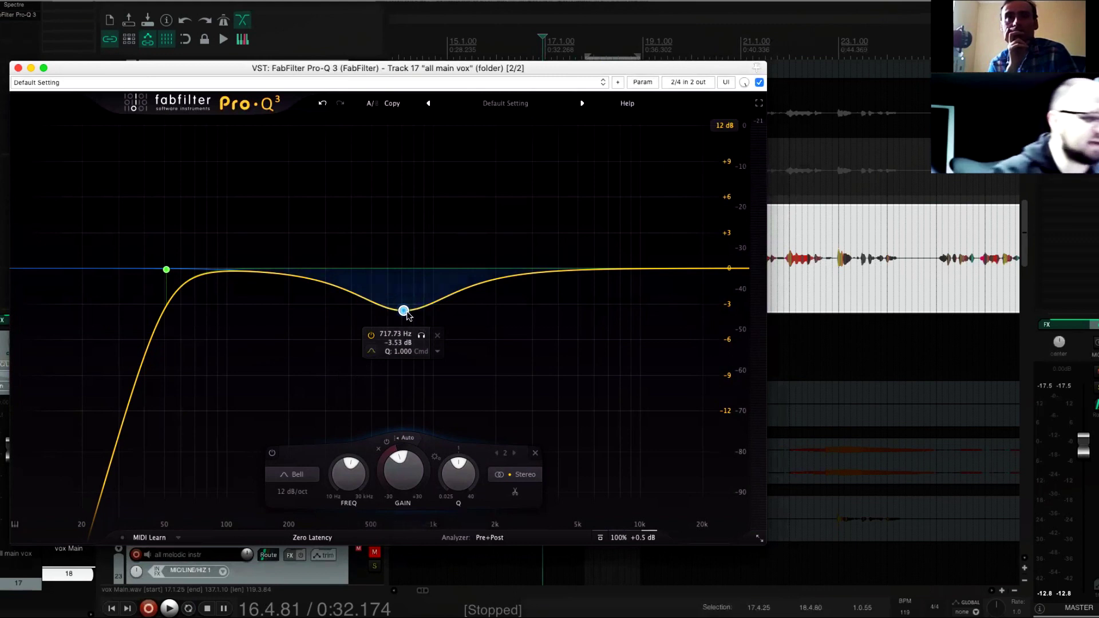
{"action": "left_click_drag", "start_coordinate": [403, 310], "coordinate": [404, 268]}
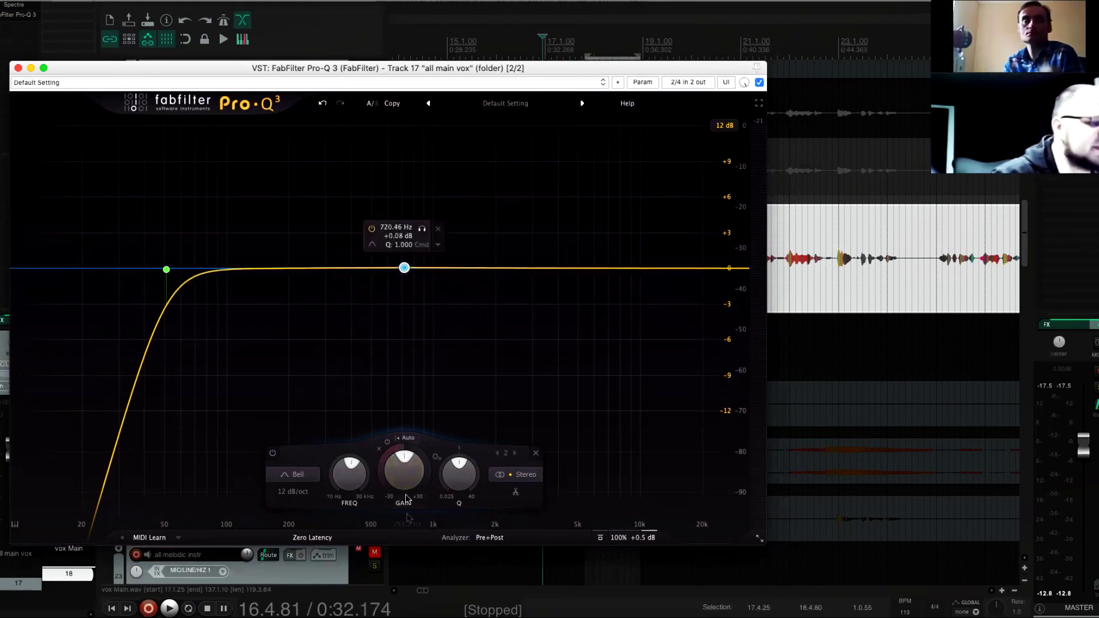
{"action": "left_click_drag", "start_coordinate": [381, 459], "coordinate": [376, 514]}
{"action": "left_click_drag", "start_coordinate": [382, 475], "coordinate": [379, 489]}
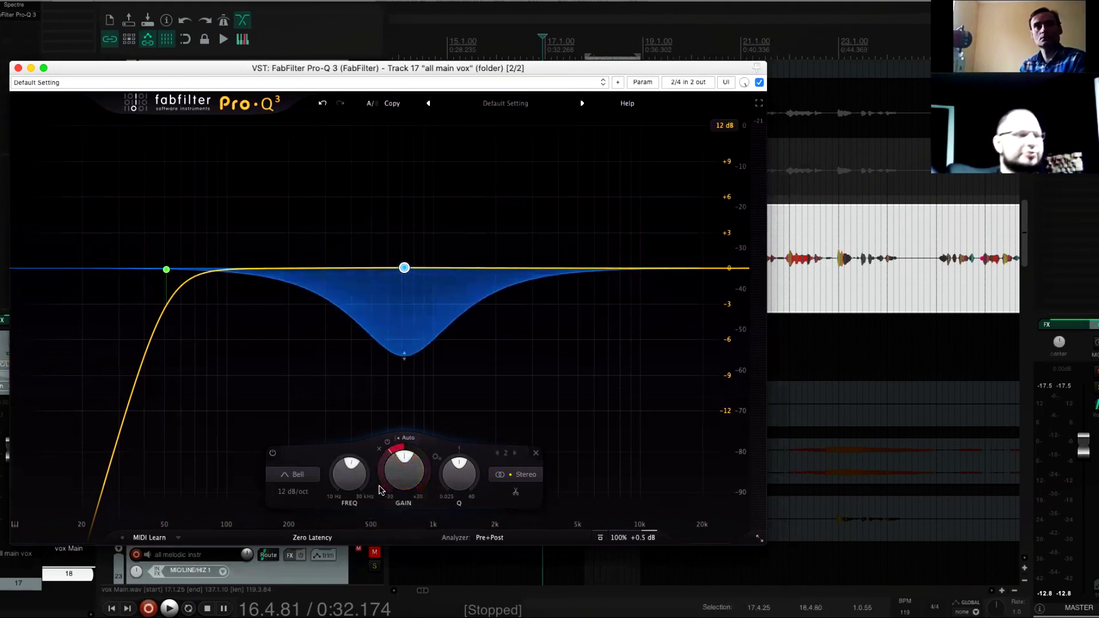
Play the vocal repeatedly and examine how the deeper dynamic cut reacts around 720 Hz
{"action": "key", "text": "space"}
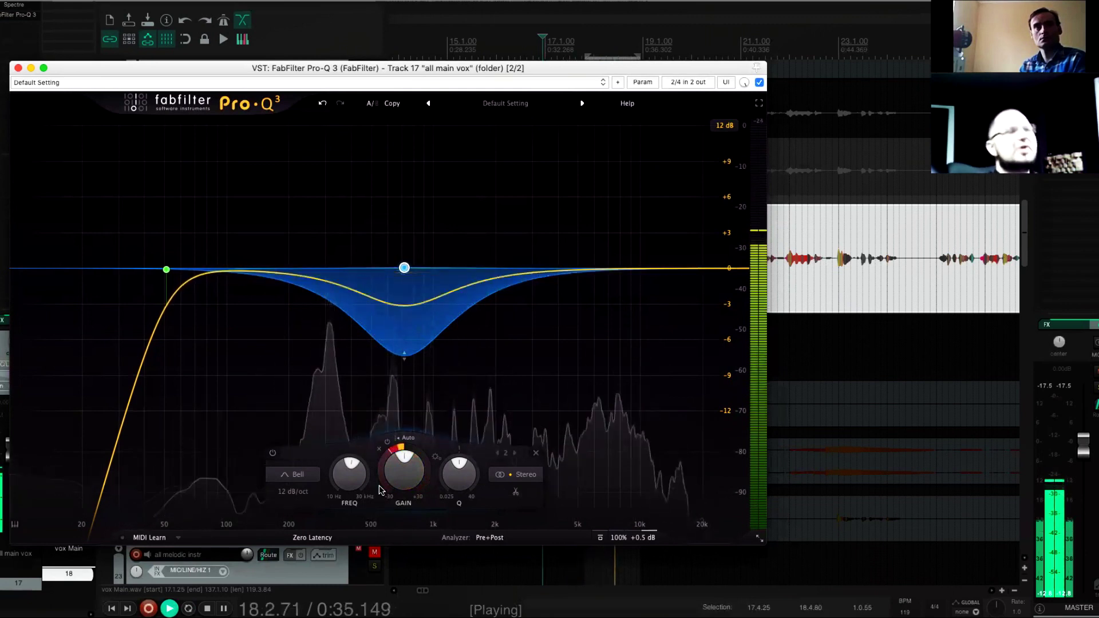
{"action": "key", "text": "space"}
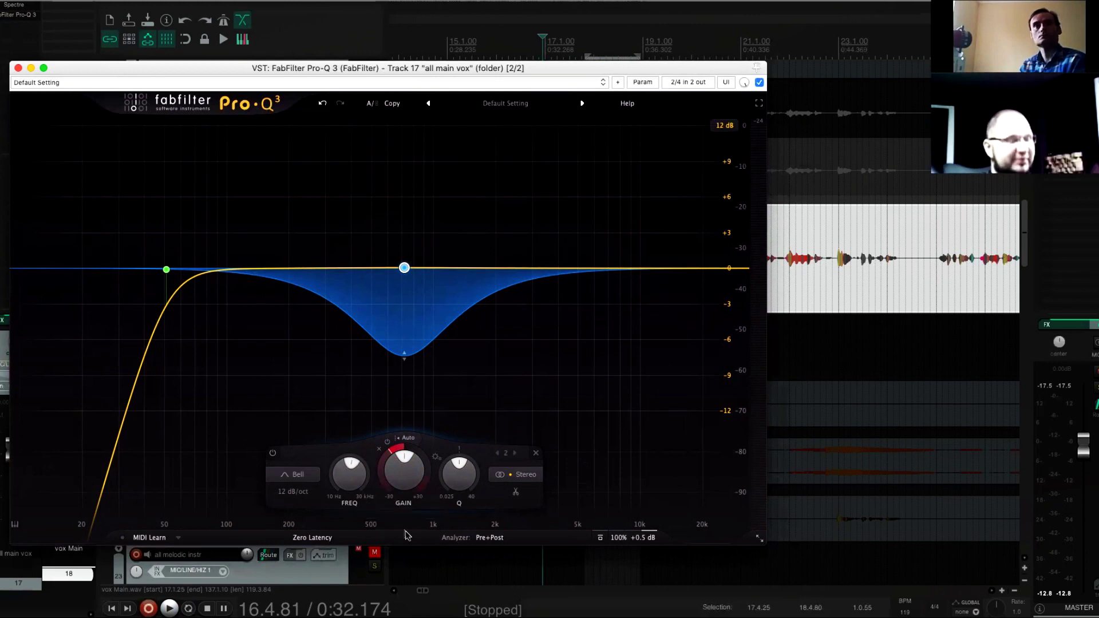
{"action": "key", "text": "space"}
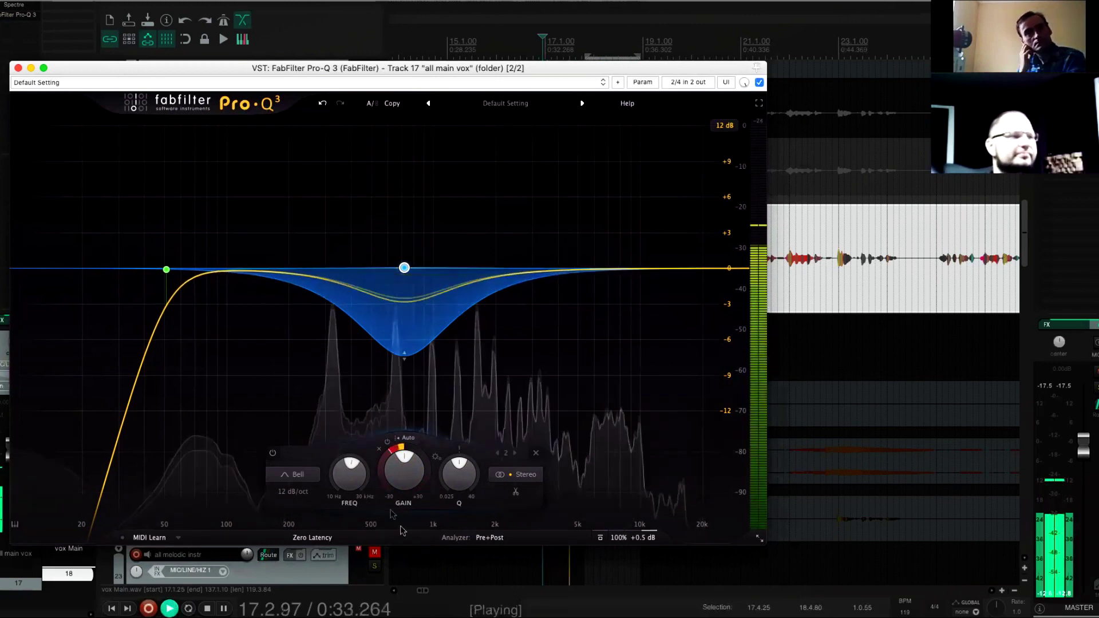
{"action": "mouse_move", "coordinate": [393, 485]}
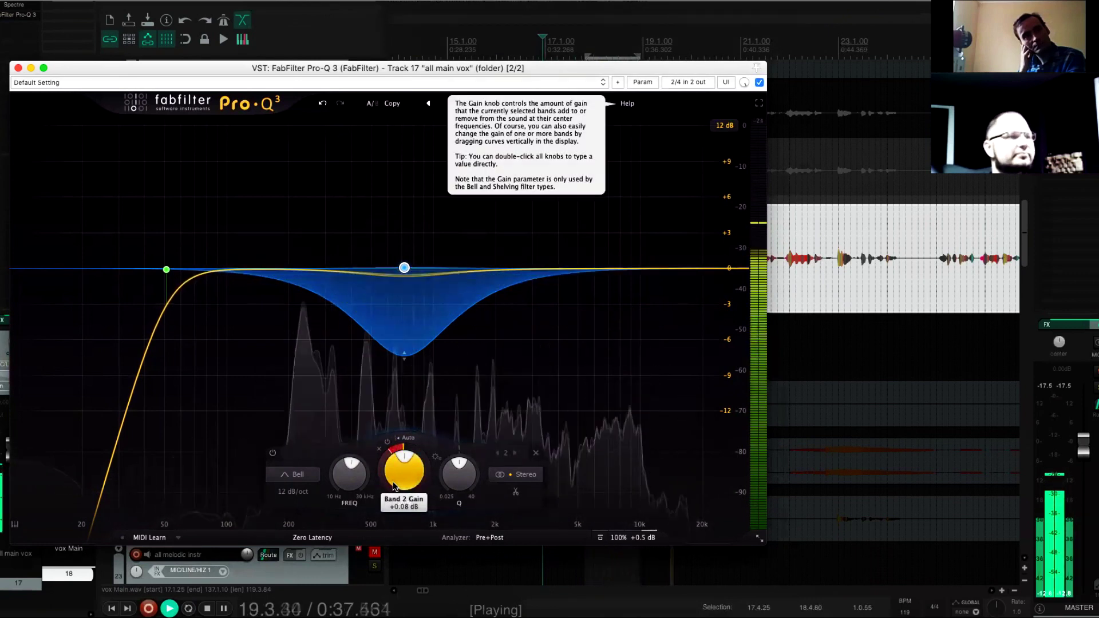
{"action": "key", "text": "space"}
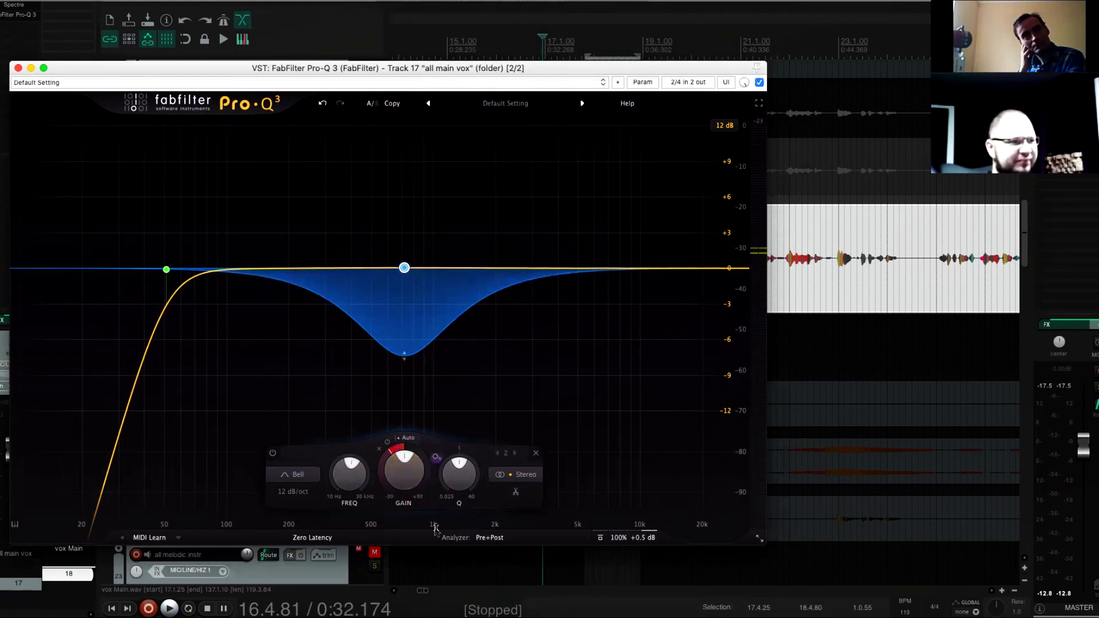
Reduce the bell band's dynamic range to nearly zero, set its gain to -4.97 dB, and audition the vocal
{"action": "left_click_drag", "start_coordinate": [382, 461], "coordinate": [419, 390]}
{"action": "left_click_drag", "start_coordinate": [403, 480], "coordinate": [391, 516]}
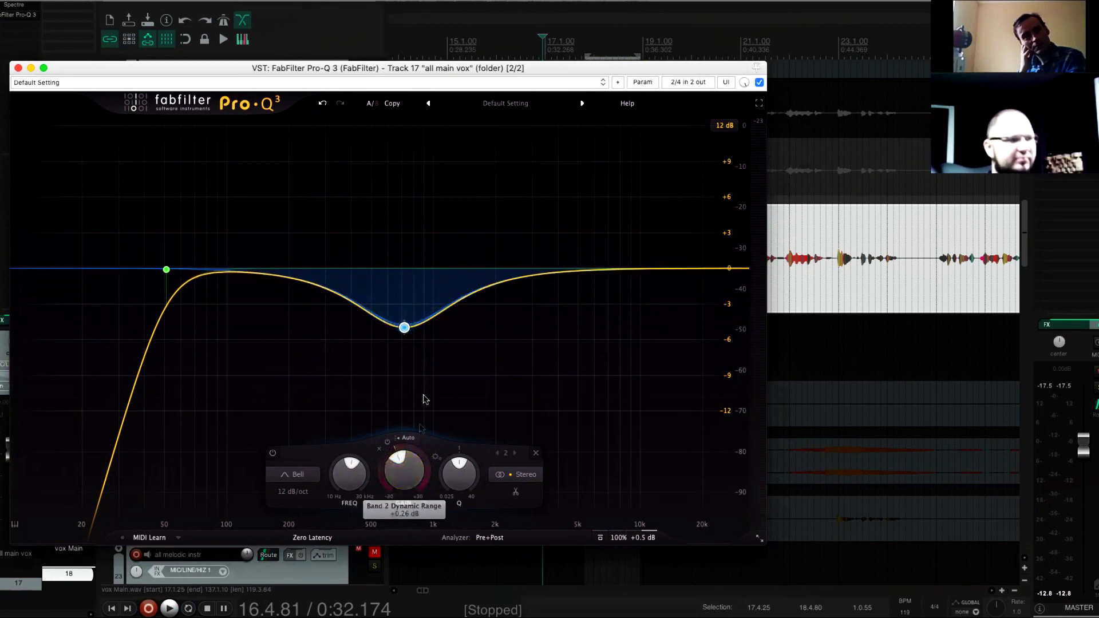
{"action": "key", "text": "space"}
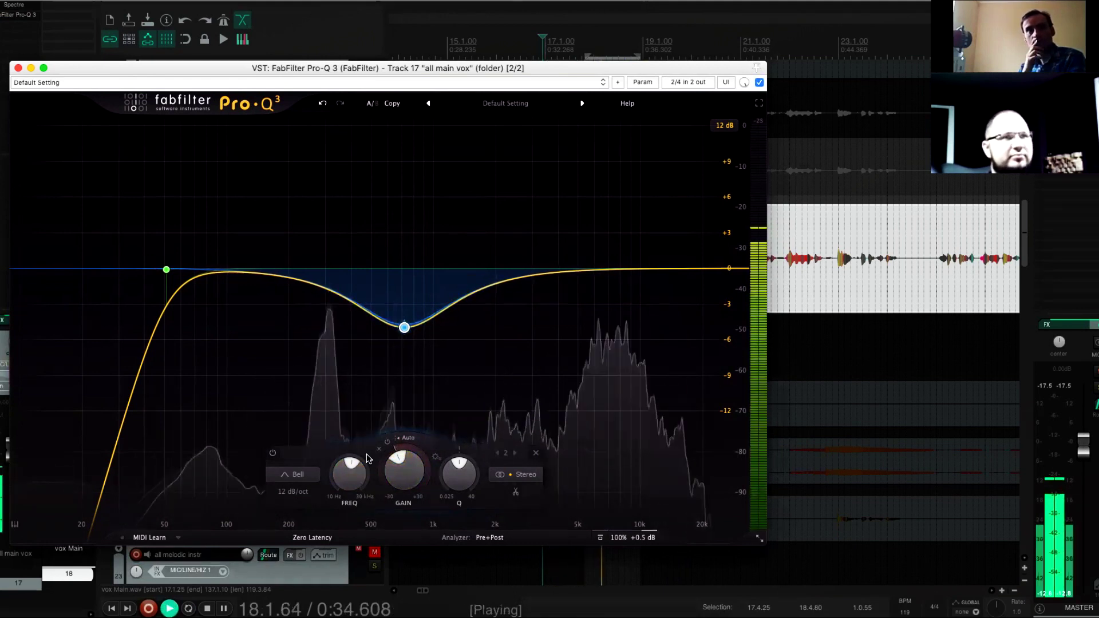
{"action": "key", "text": "space"}
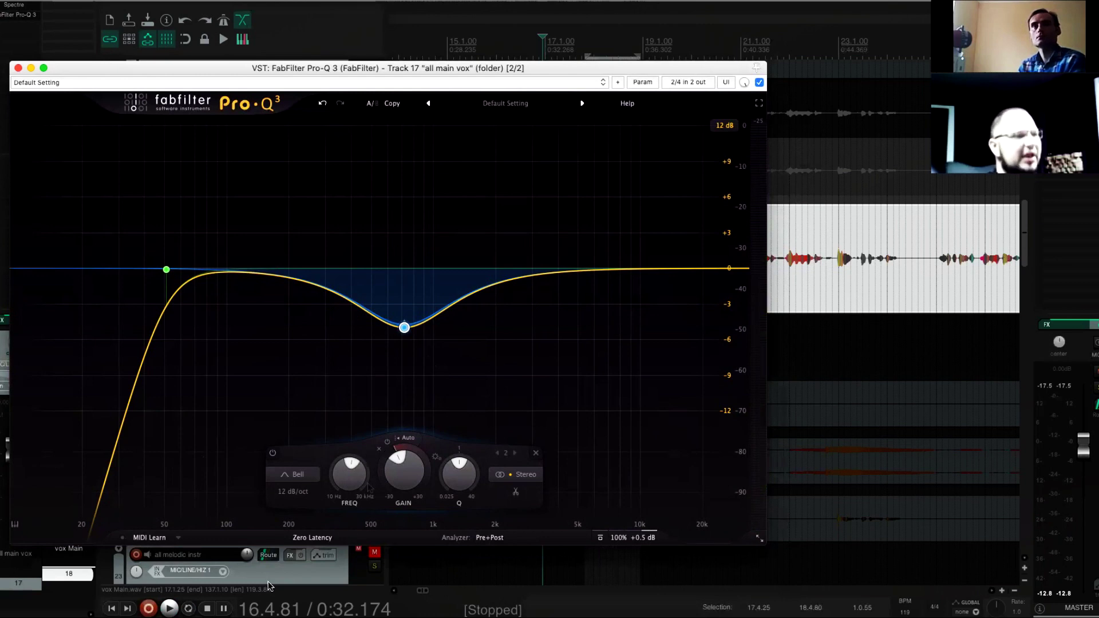
Try a dynamic range of about +5 dB on the midrange bell cut, return it to nearly zero, and audition the vocal
{"action": "mouse_move", "coordinate": [409, 326]}
{"action": "key", "text": "space"}
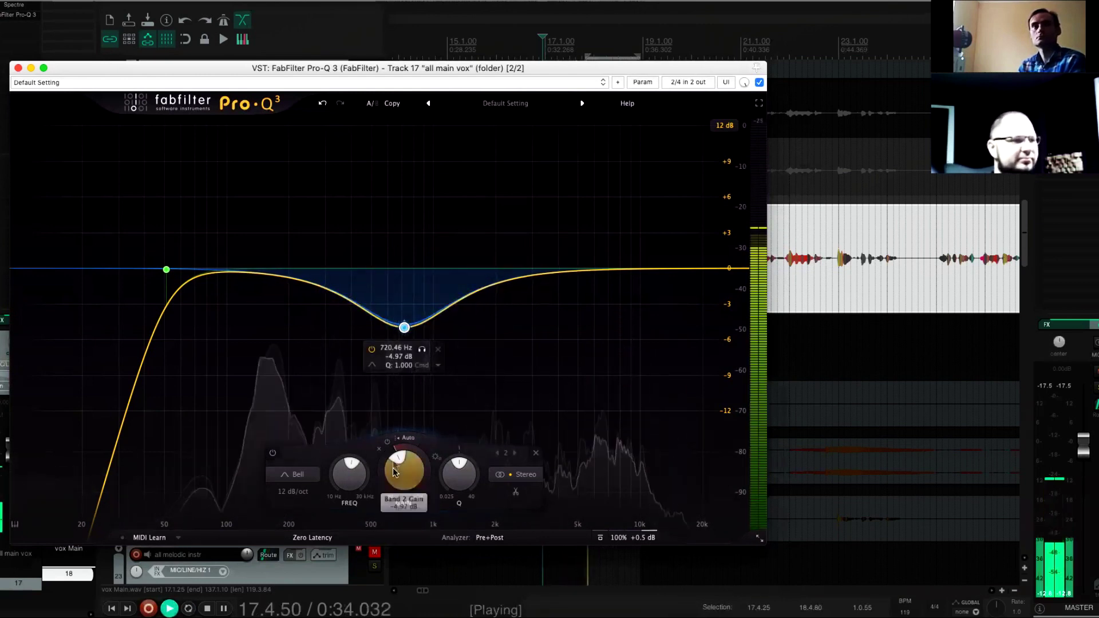
{"action": "left_click_drag", "start_coordinate": [382, 459], "coordinate": [454, 439]}
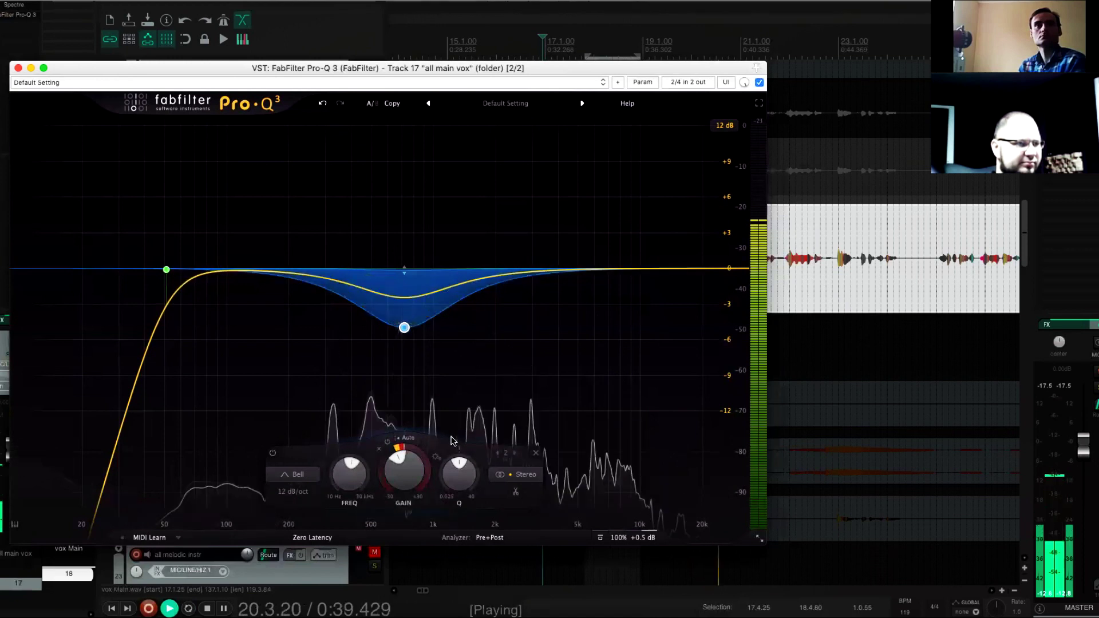
{"action": "key", "text": "space"}
{"action": "key", "text": "space"}
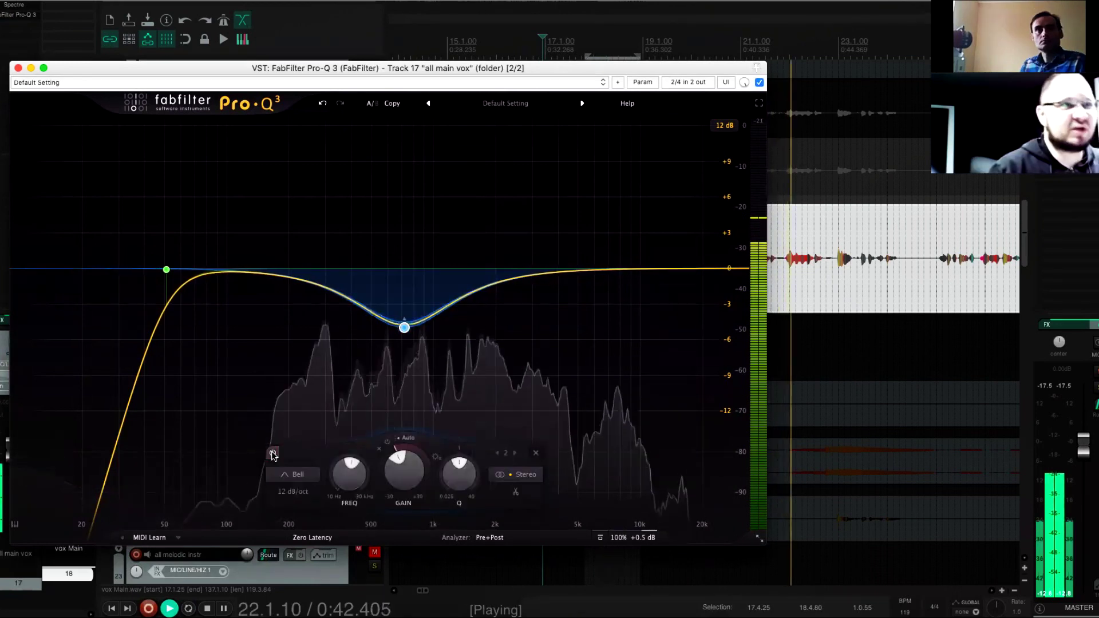
{"action": "key", "text": "space"}
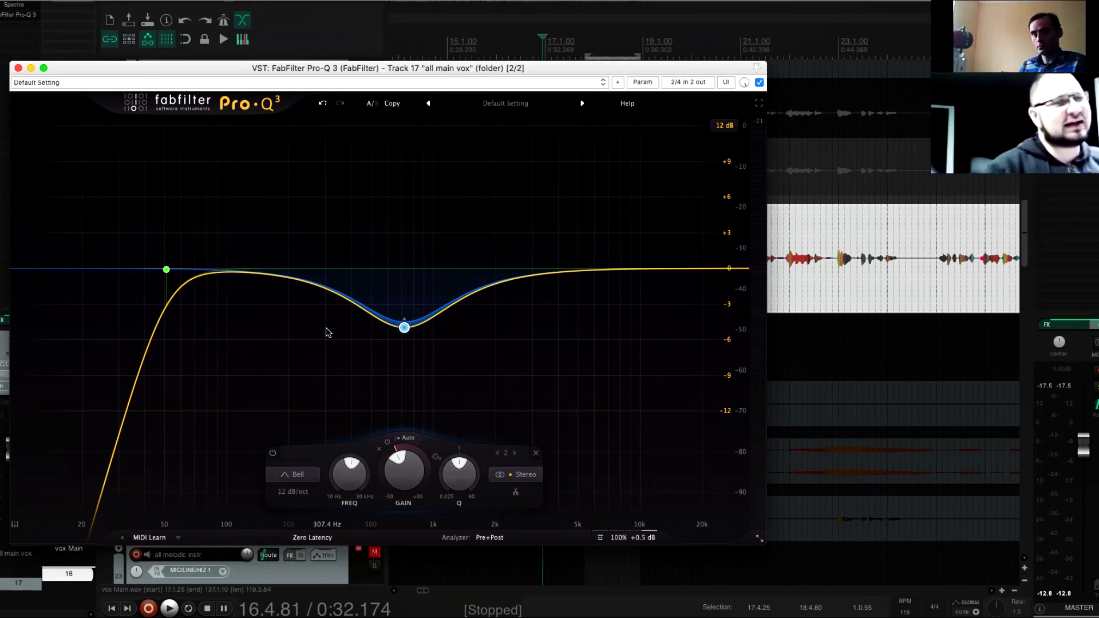
Add a bell band at about 2140 Hz with +8.23 dB gain, narrow it to Q 3.203, and play the vocal
{"action": "mouse_move", "coordinate": [180, 261]}
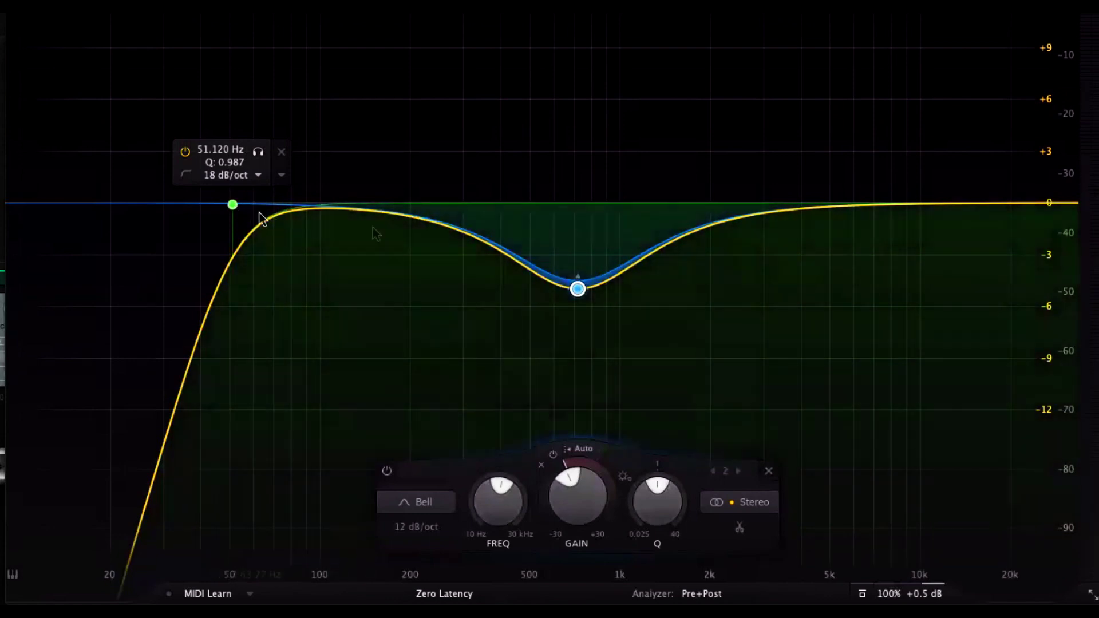
{"action": "mouse_move", "coordinate": [578, 291]}
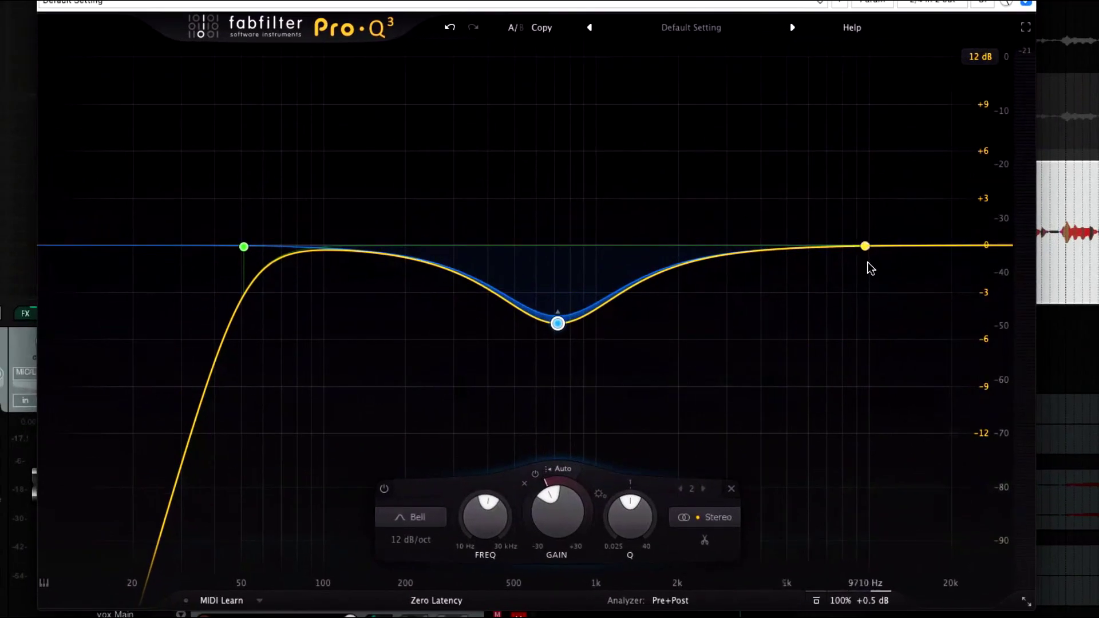
{"action": "left_click_drag", "start_coordinate": [689, 260], "coordinate": [687, 116]}
{"action": "scroll", "coordinate": [687, 116], "scroll_direction": "up", "scroll_amount": 3}
{"action": "scroll", "coordinate": [650, 81], "scroll_direction": "up", "scroll_amount": 3}
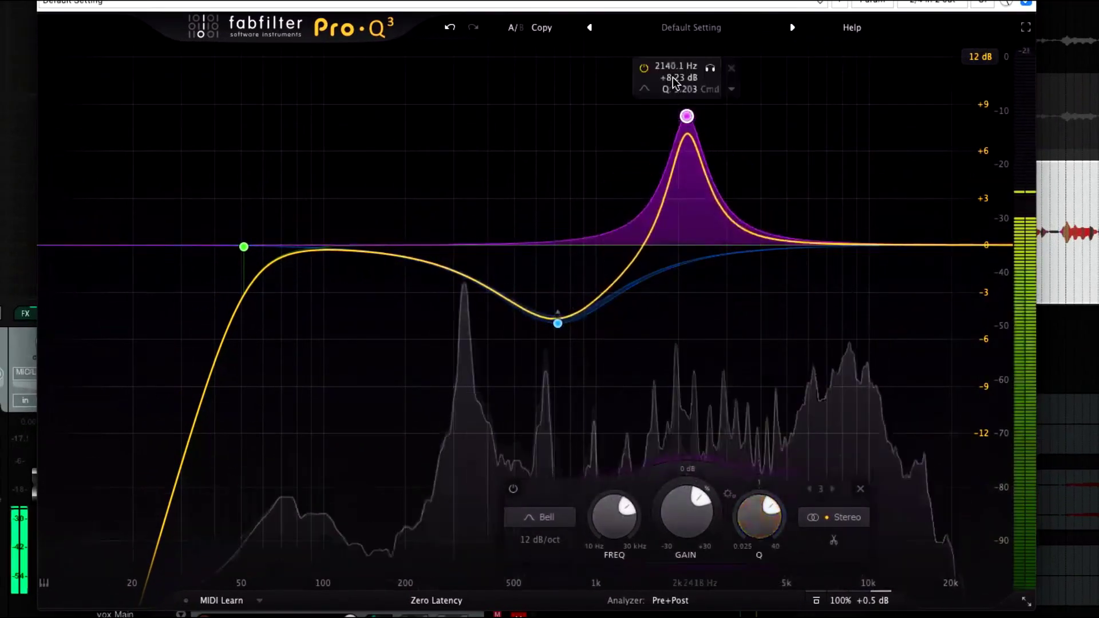
Sweep the boosted bell around 2 kHz during playback and set it to 1997.8 Hz with a -3.42 dB cut
{"action": "left_click_drag", "start_coordinate": [686, 117], "coordinate": [683, 82]}
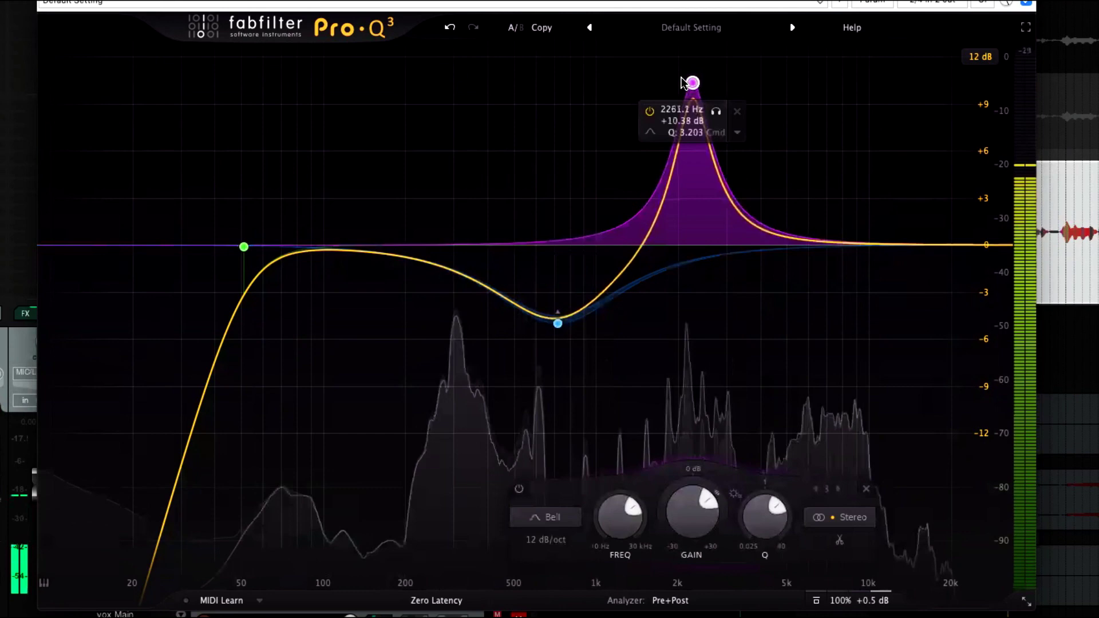
{"action": "left_click_drag", "start_coordinate": [682, 81], "coordinate": [667, 90]}
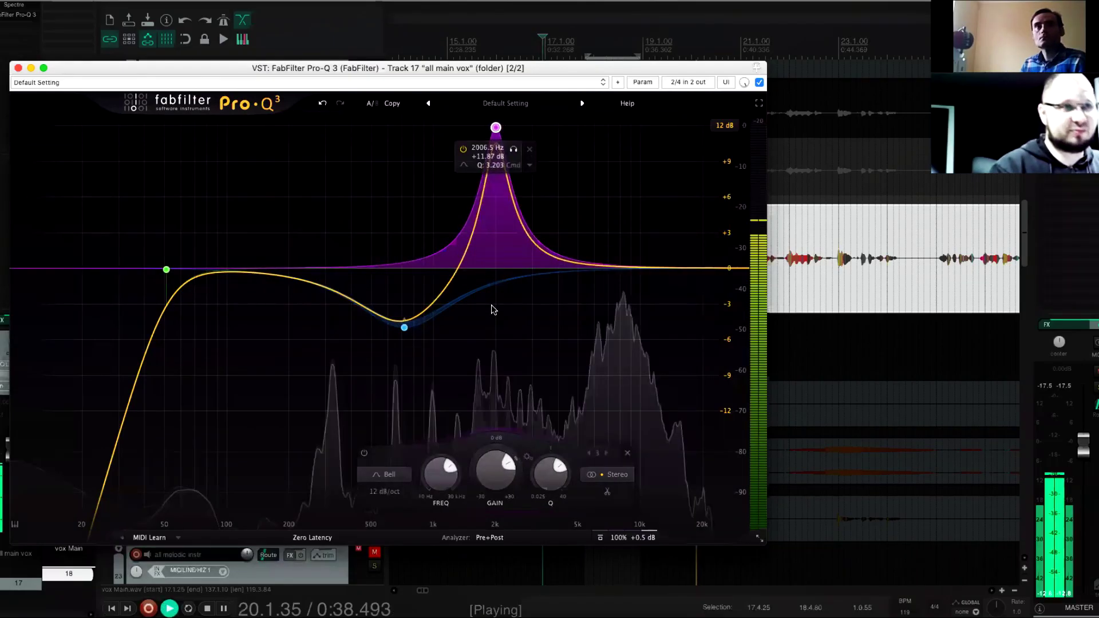
{"action": "key", "text": "space"}
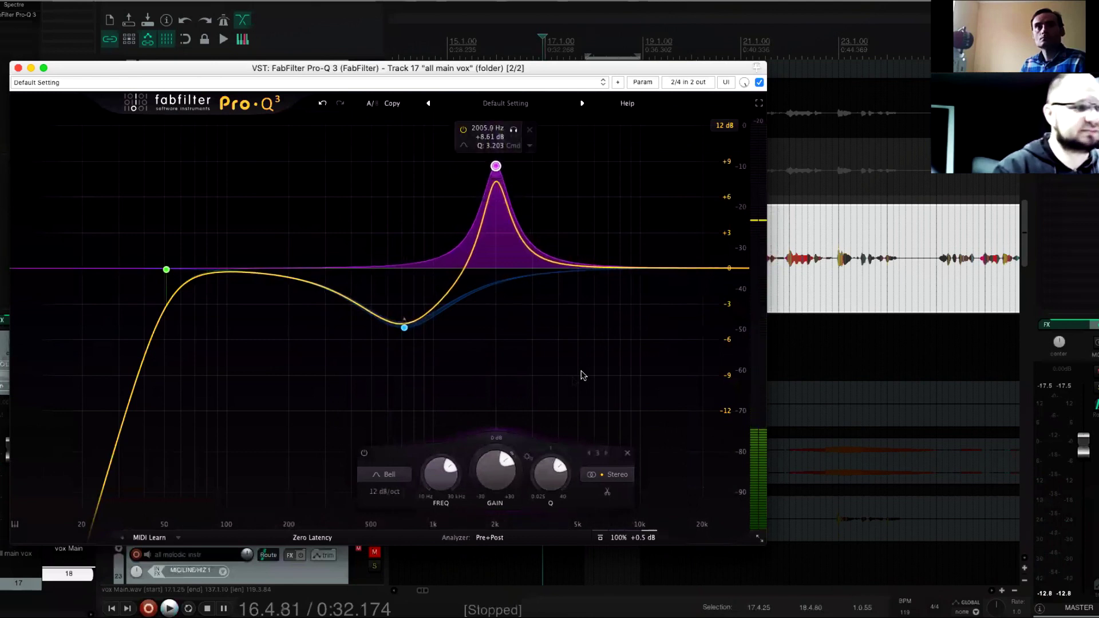
{"action": "key", "text": "space"}
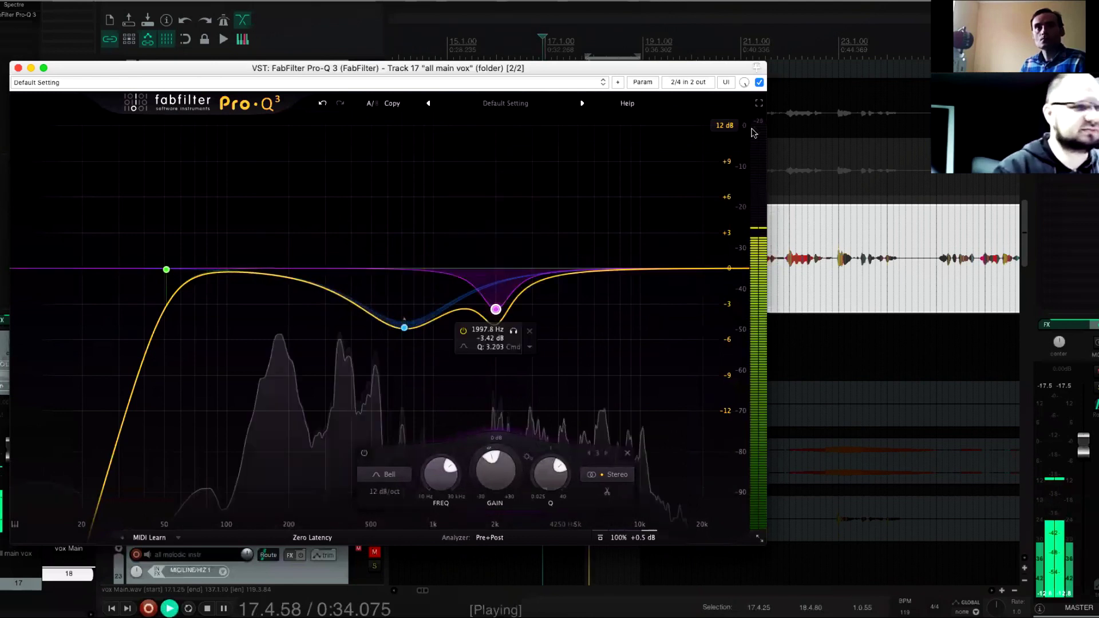
Bypass and re-enable the EQ during playback to compare the vocal with and without the 2 kHz cut
{"action": "left_click", "coordinate": [758, 83]}
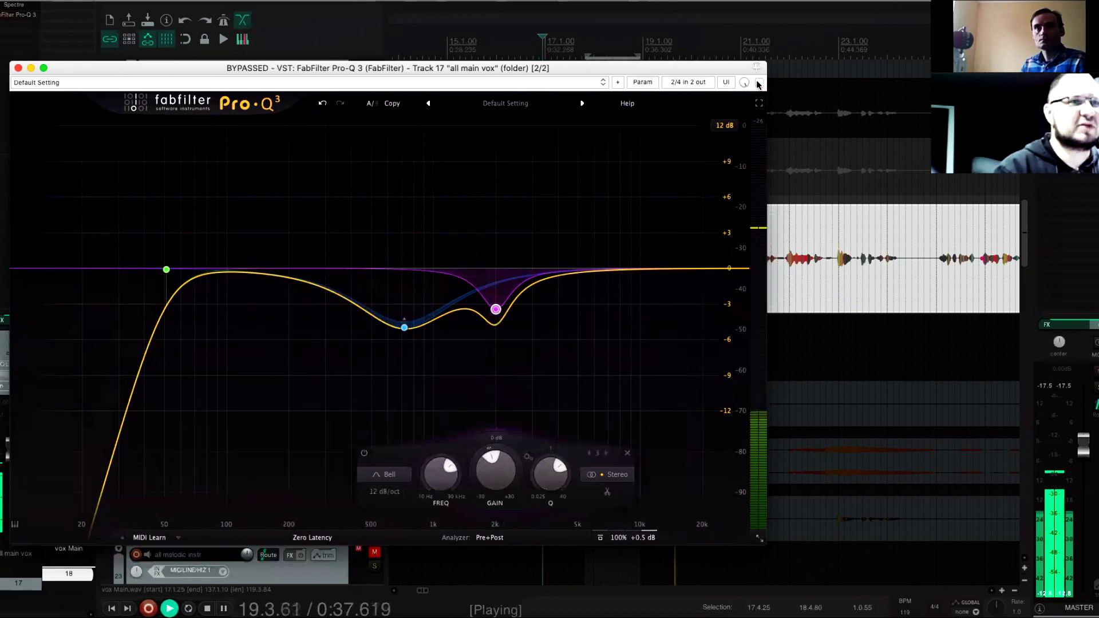
{"action": "left_click", "coordinate": [758, 83]}
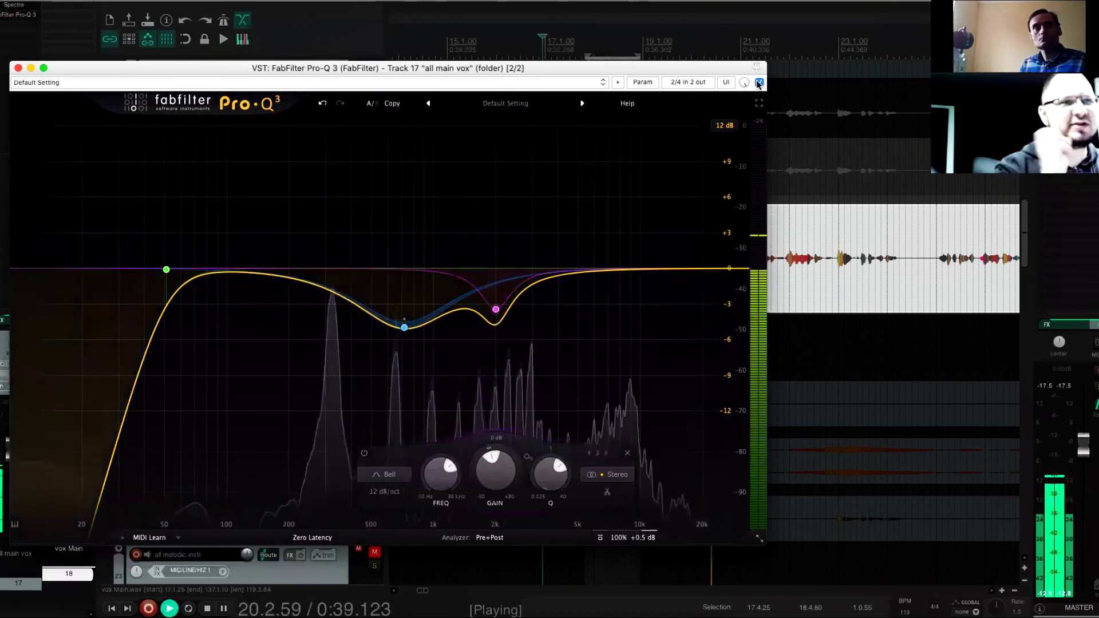
{"action": "key", "text": "space"}
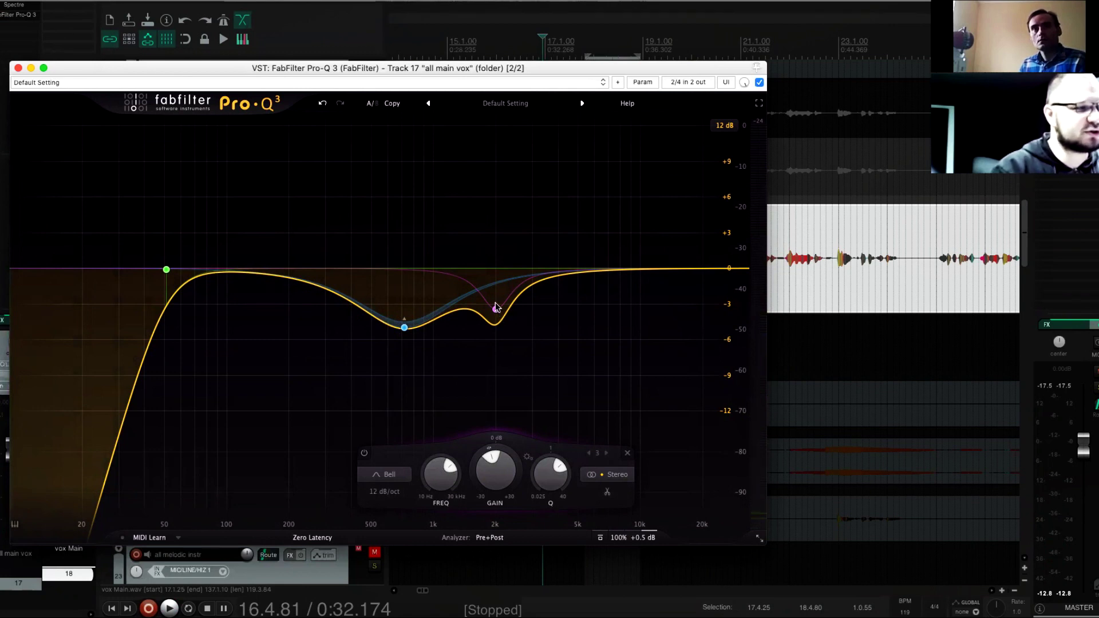
Soften the upper bell cut to 2011.3 Hz and -2.38 dB, and audition the vocal
{"action": "left_click_drag", "start_coordinate": [496, 302], "coordinate": [552, 329]}
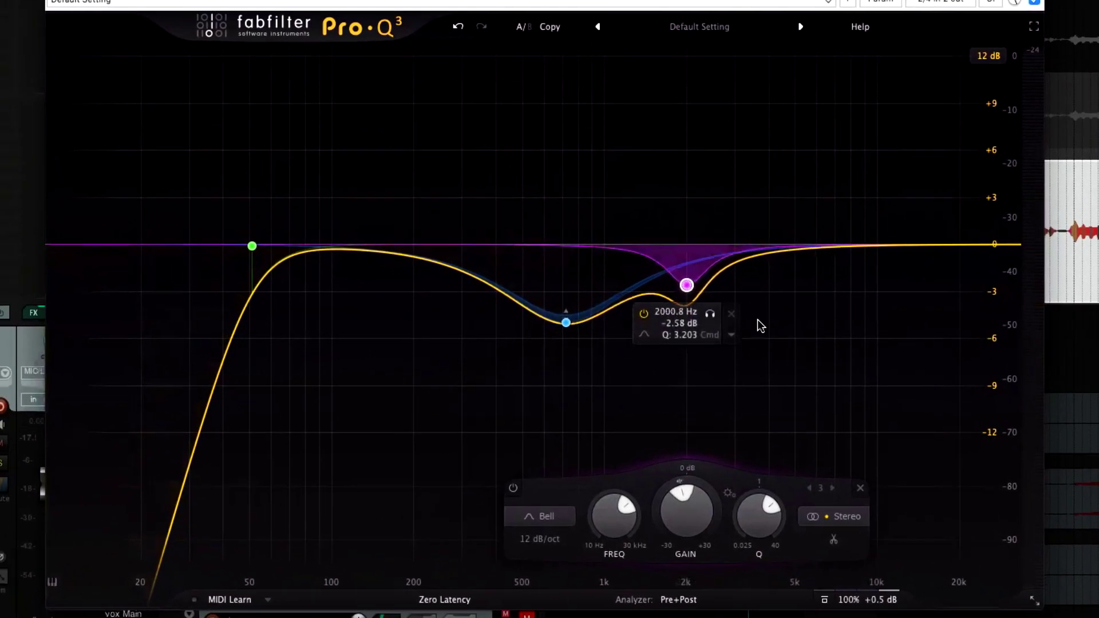
{"action": "key", "text": "space"}
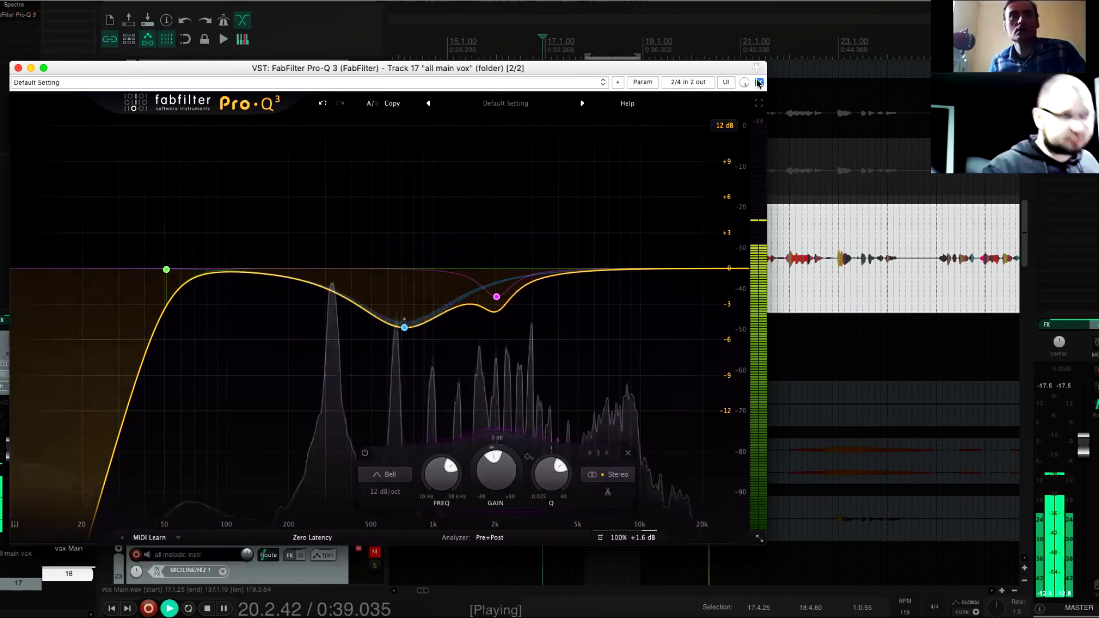
{"action": "key", "text": "space"}
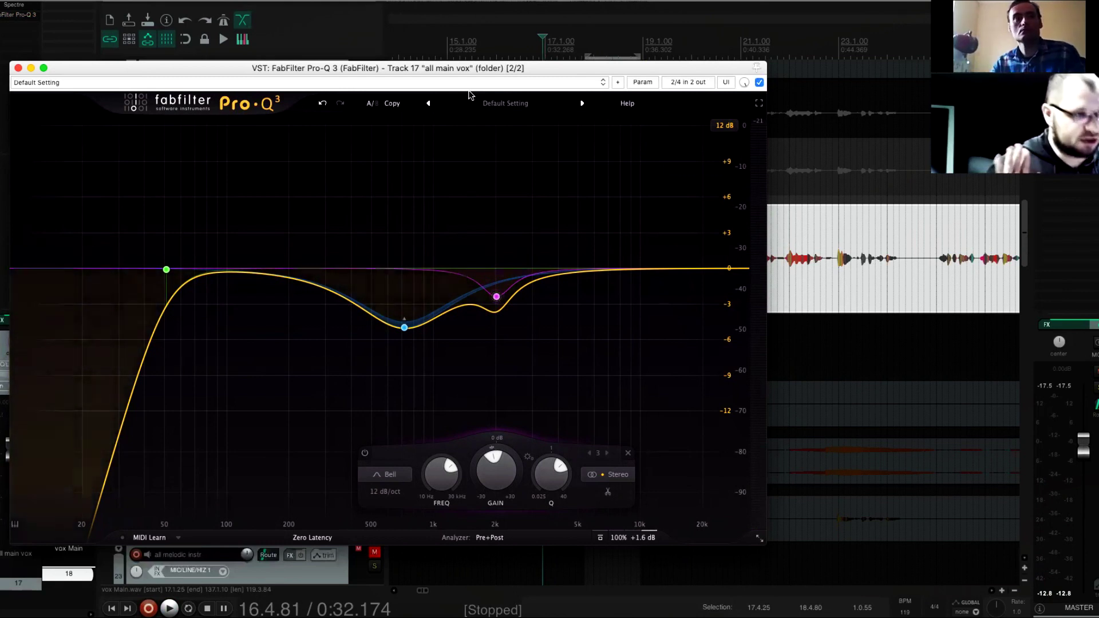
Play the vocal with the EQ bypassed and with it enabled to judge the combined midrange cuts
{"action": "left_click", "coordinate": [759, 83]}
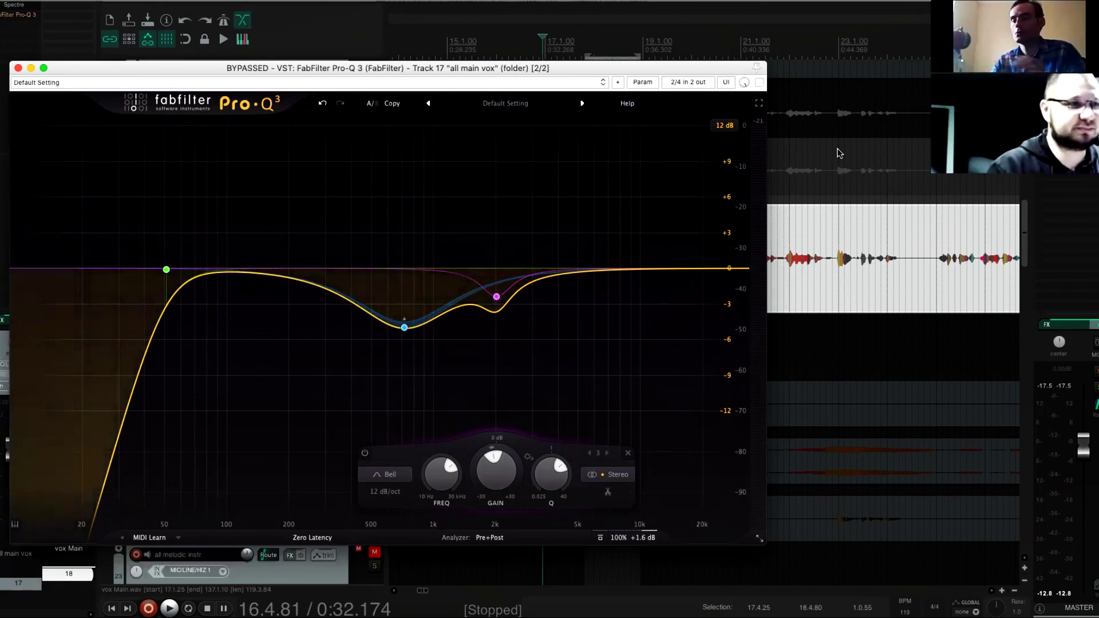
{"action": "key", "text": "space"}
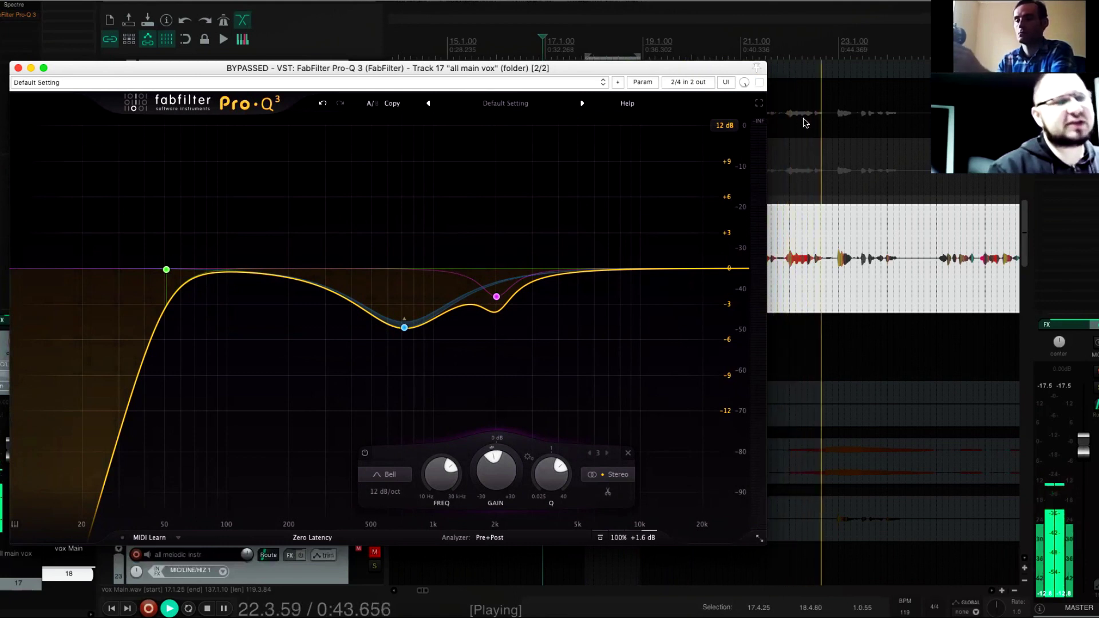
{"action": "key", "text": "space"}
{"action": "key", "text": "b"}
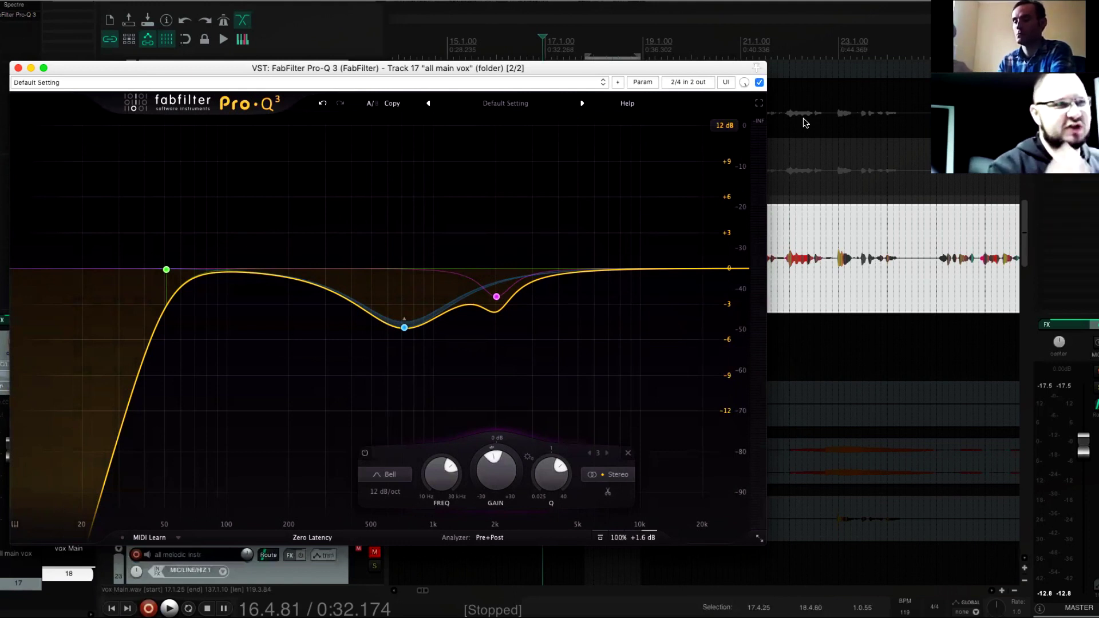
{"action": "key", "text": "space"}
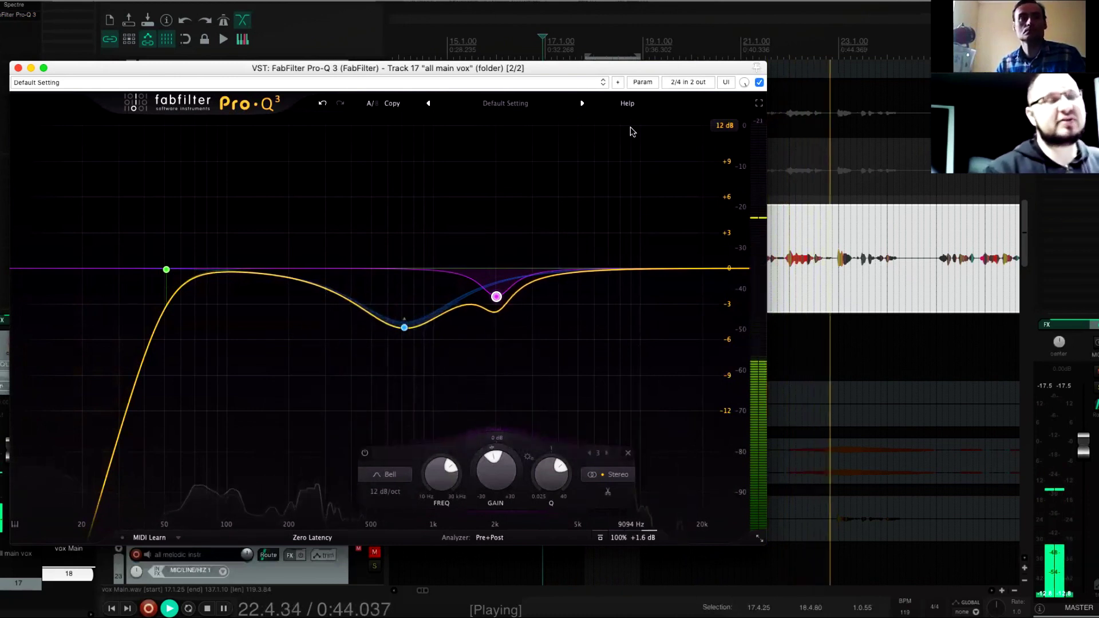
{"action": "key", "text": "space"}
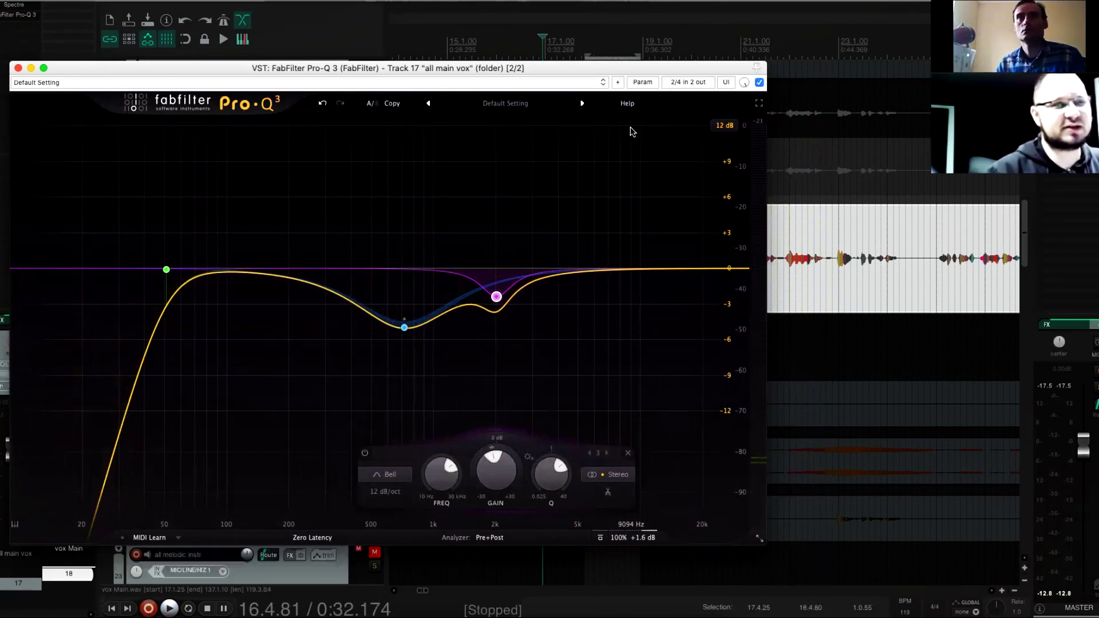
{"action": "mouse_move", "coordinate": [454, 282]}
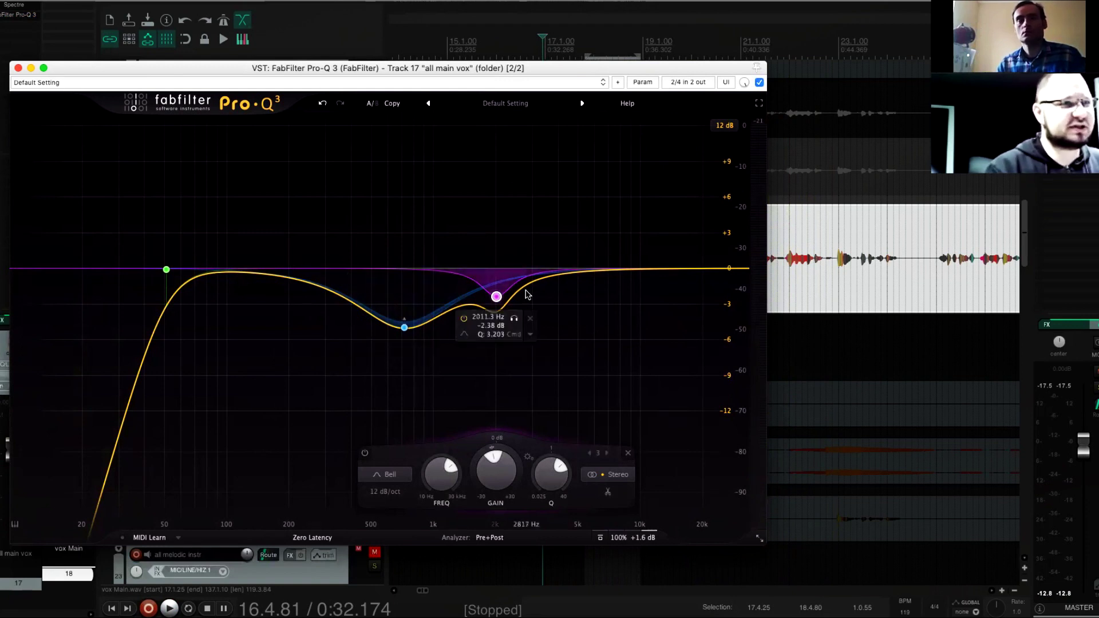
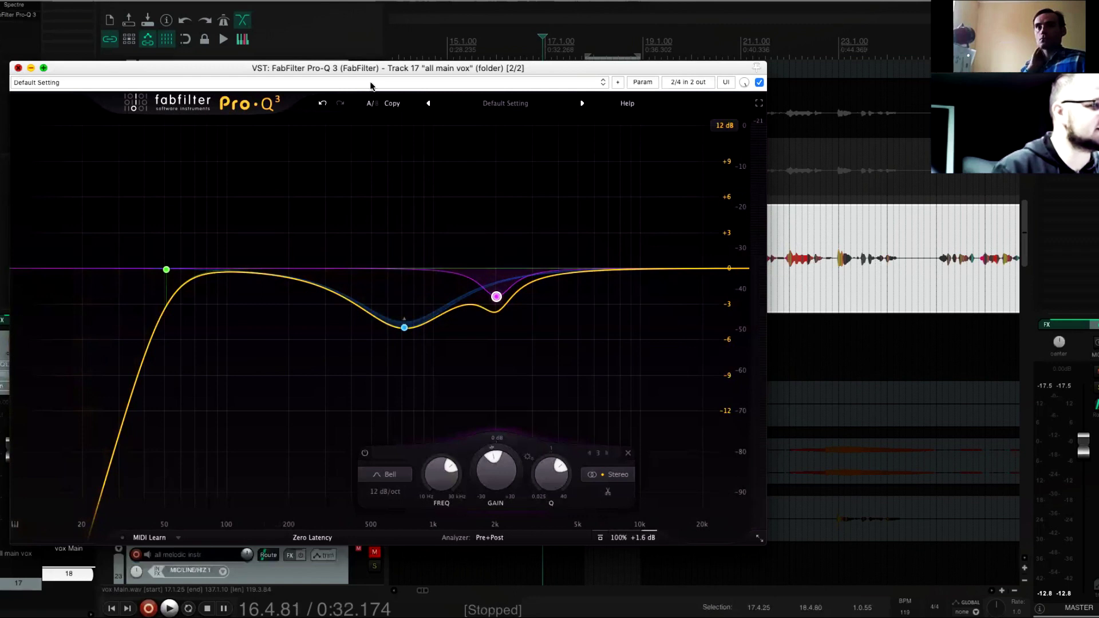
Close the EQ window and play the Radiohead reference recording from about bar 193
{"action": "left_click", "coordinate": [18, 67]}
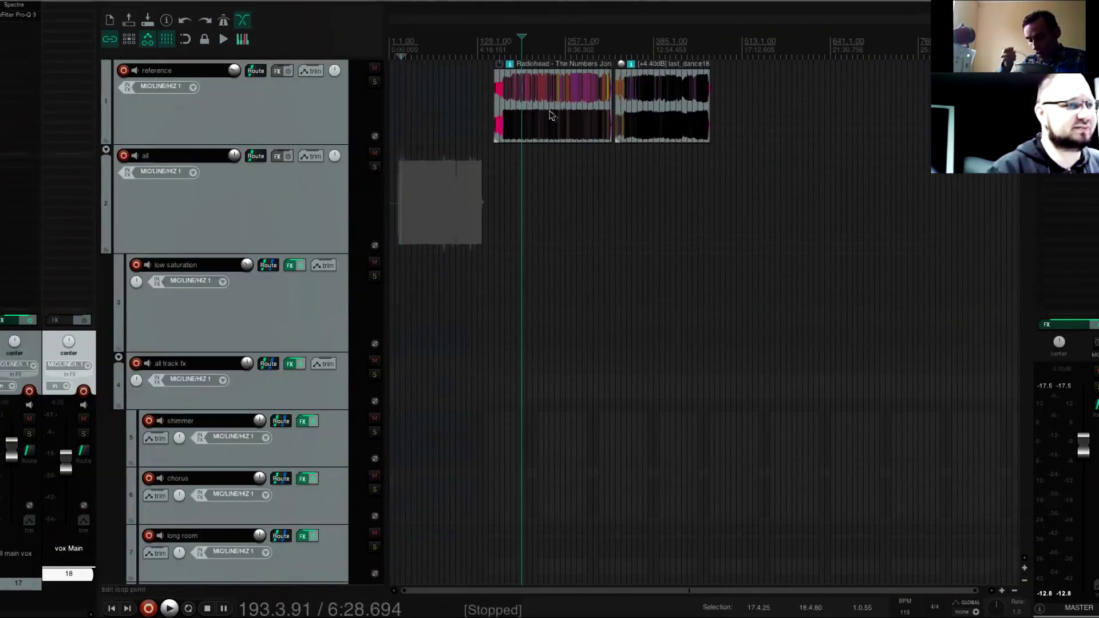
{"action": "key", "text": "space"}
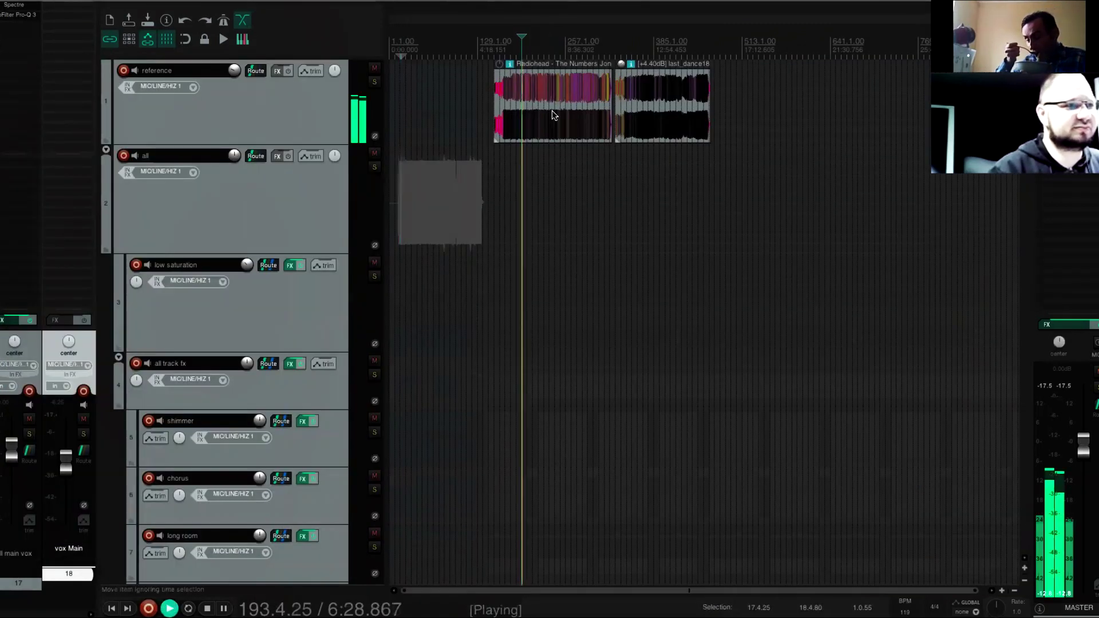
{"action": "scroll", "coordinate": [699, 115], "scroll_direction": "up", "scroll_amount": 1}
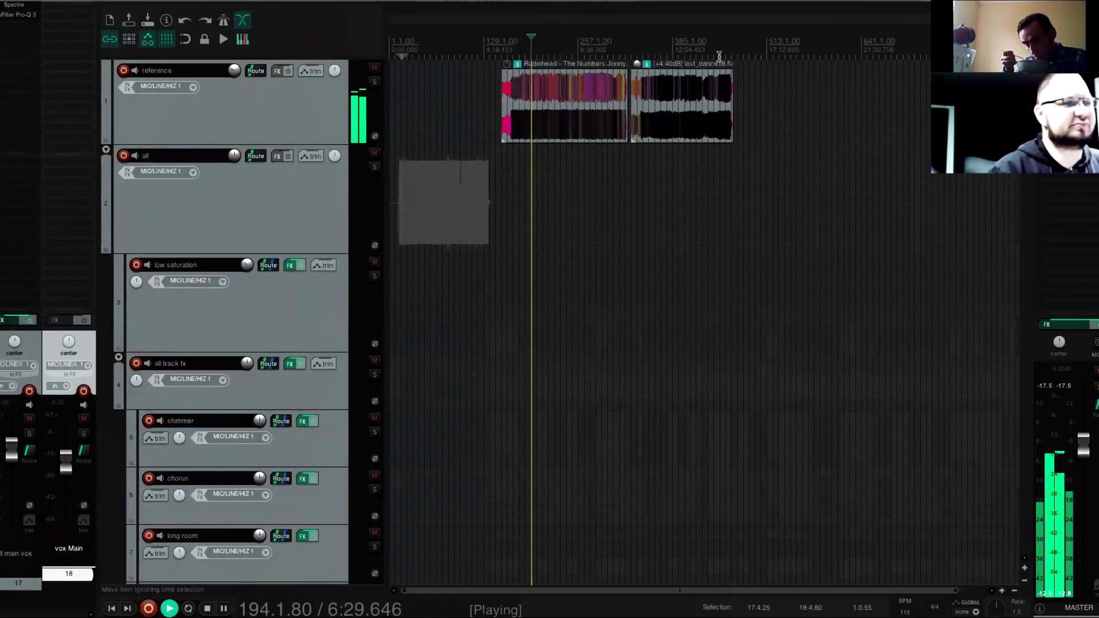
{"action": "scroll", "coordinate": [715, 44], "scroll_direction": "up", "scroll_amount": 1}
{"action": "scroll", "coordinate": [710, 57], "scroll_direction": "up", "scroll_amount": 1}
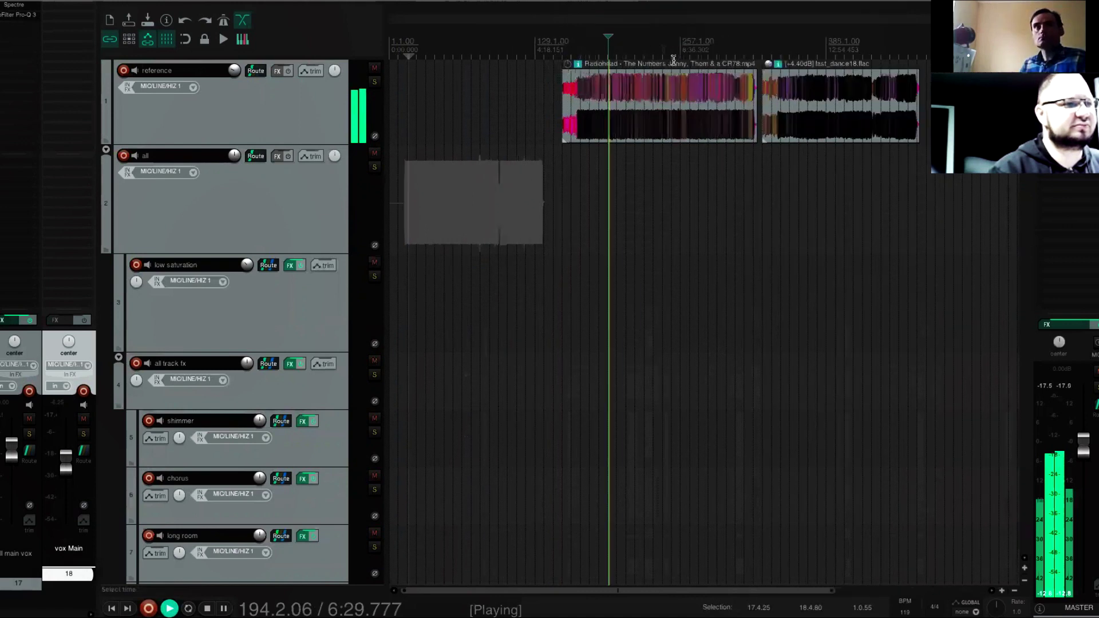
{"action": "scroll", "coordinate": [676, 60], "scroll_direction": "up", "scroll_amount": 1}
{"action": "scroll", "coordinate": [762, 71], "scroll_direction": "up", "scroll_amount": 1}
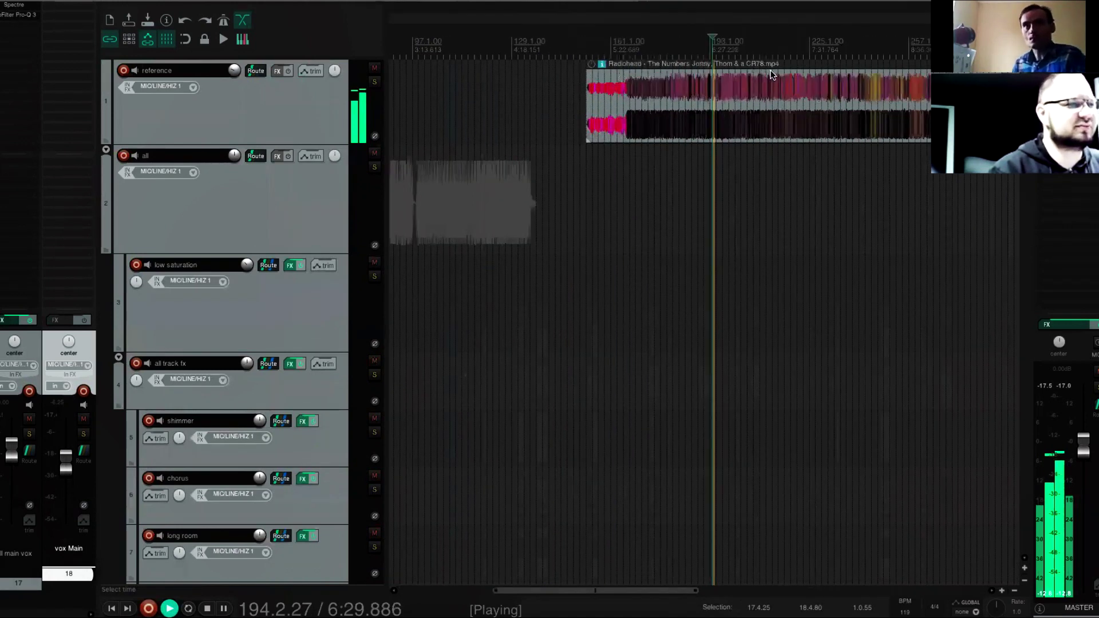
Audition the Radiohead reference again from about bar 230 and stop playback
{"action": "left_click", "coordinate": [834, 95]}
{"action": "scroll", "coordinate": [841, 96], "scroll_direction": "down", "scroll_amount": 1}
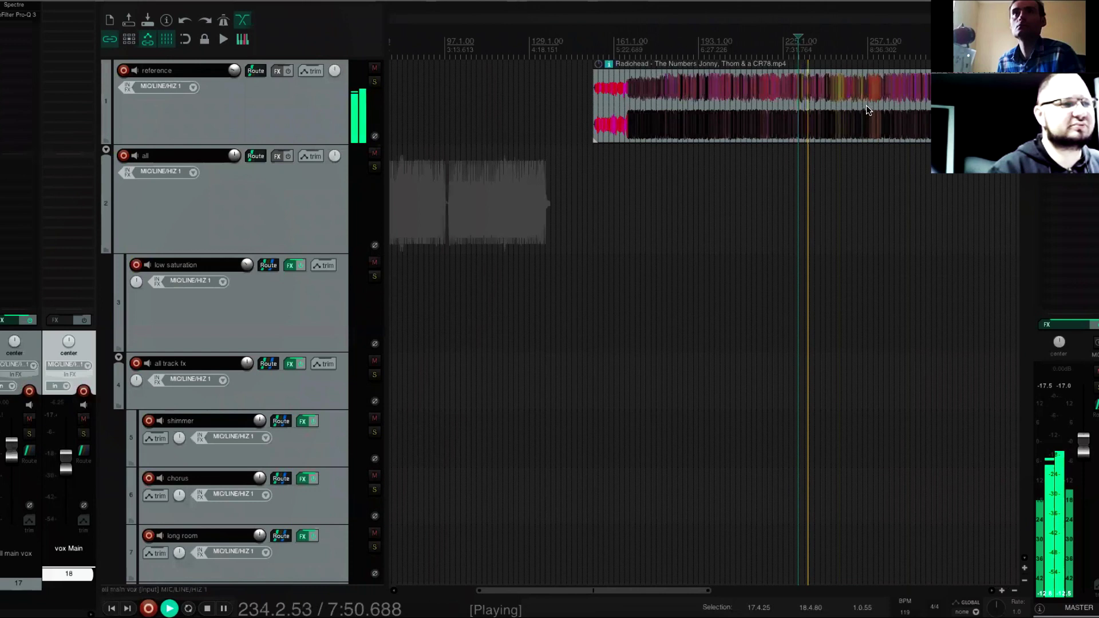
{"action": "scroll", "coordinate": [868, 110], "scroll_direction": "down", "scroll_amount": 1}
{"action": "scroll", "coordinate": [755, 59], "scroll_direction": "down", "scroll_amount": 1}
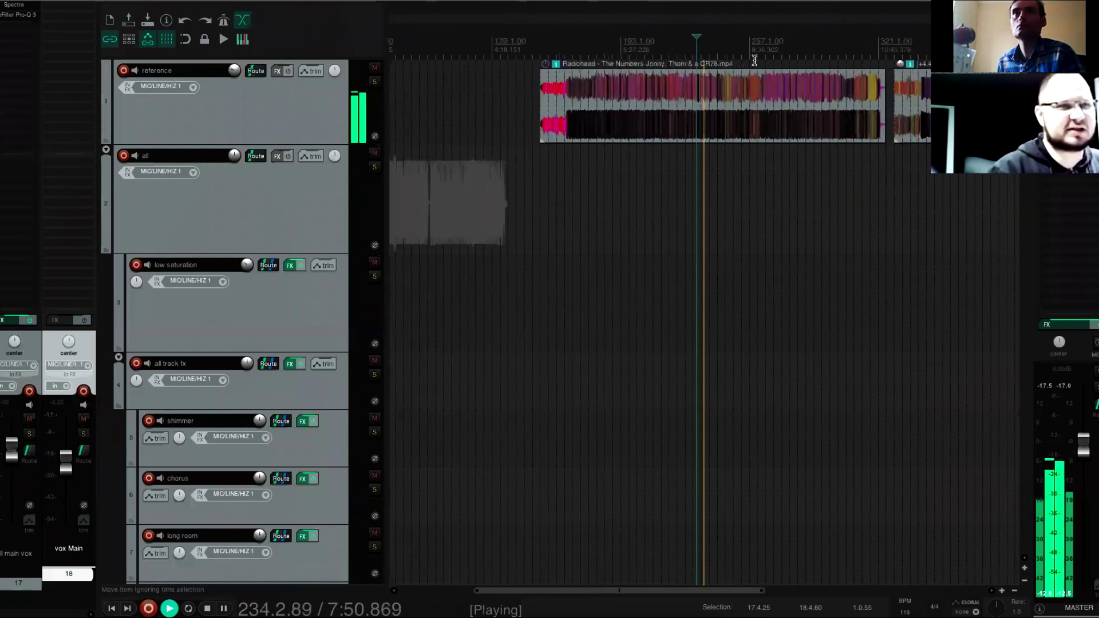
{"action": "scroll", "coordinate": [754, 59], "scroll_direction": "down", "scroll_amount": 2}
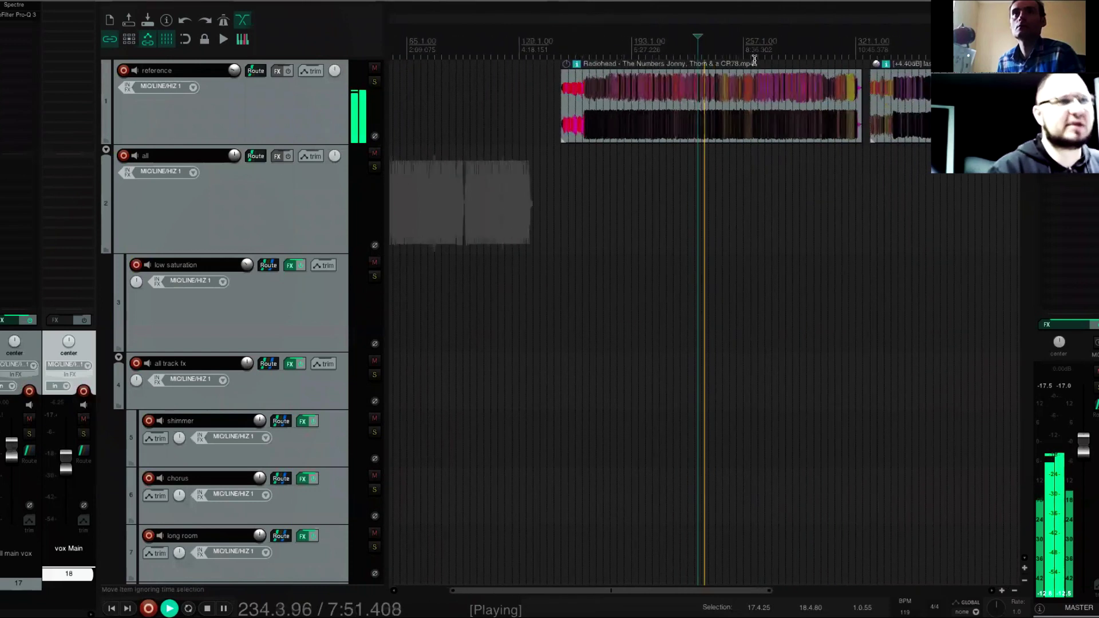
{"action": "key", "text": "space"}
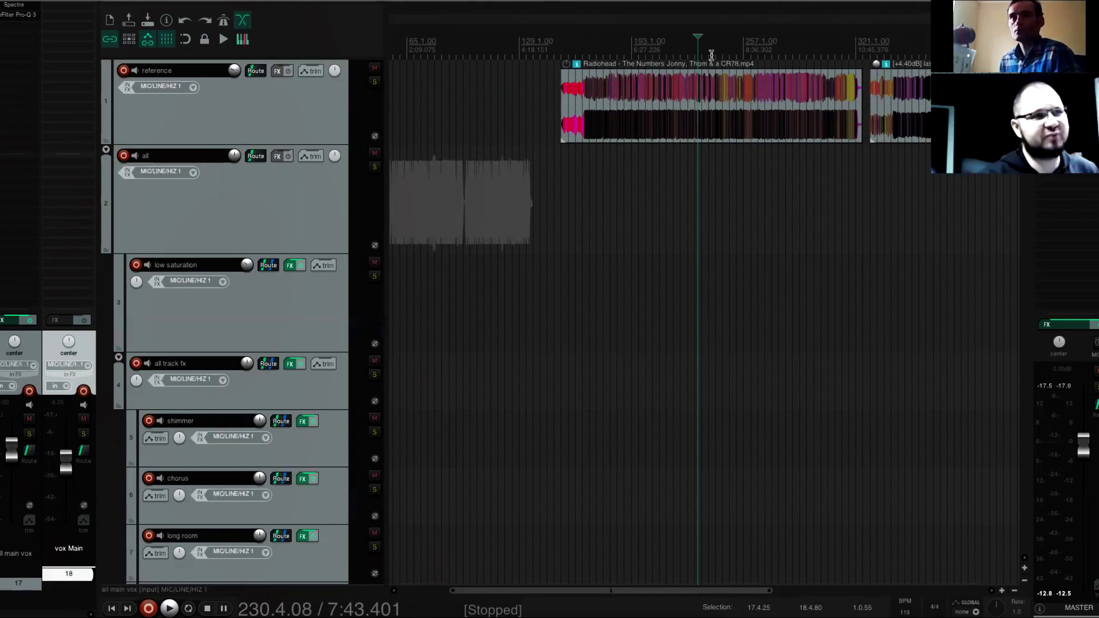
Return to the main vocal, solo the vox Main track, and select the time range from 24.4.72 to 26.4.39
{"action": "scroll", "coordinate": [424, 260], "scroll_direction": "down", "scroll_amount": 3}
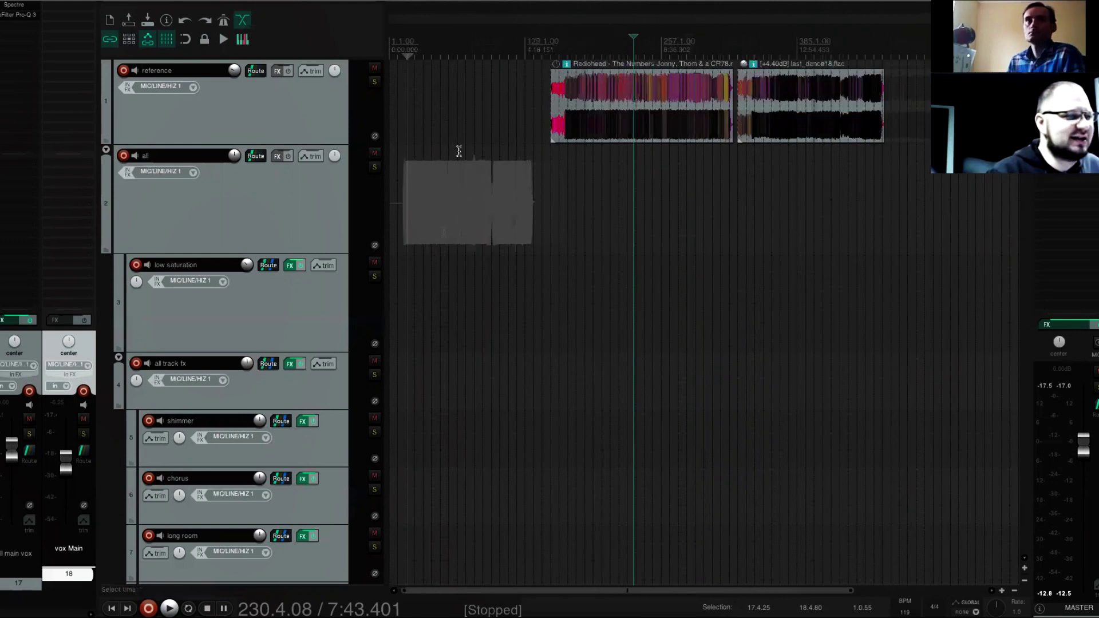
{"action": "scroll", "coordinate": [458, 150], "scroll_direction": "down", "scroll_amount": 3}
{"action": "left_click", "coordinate": [400, 229]}
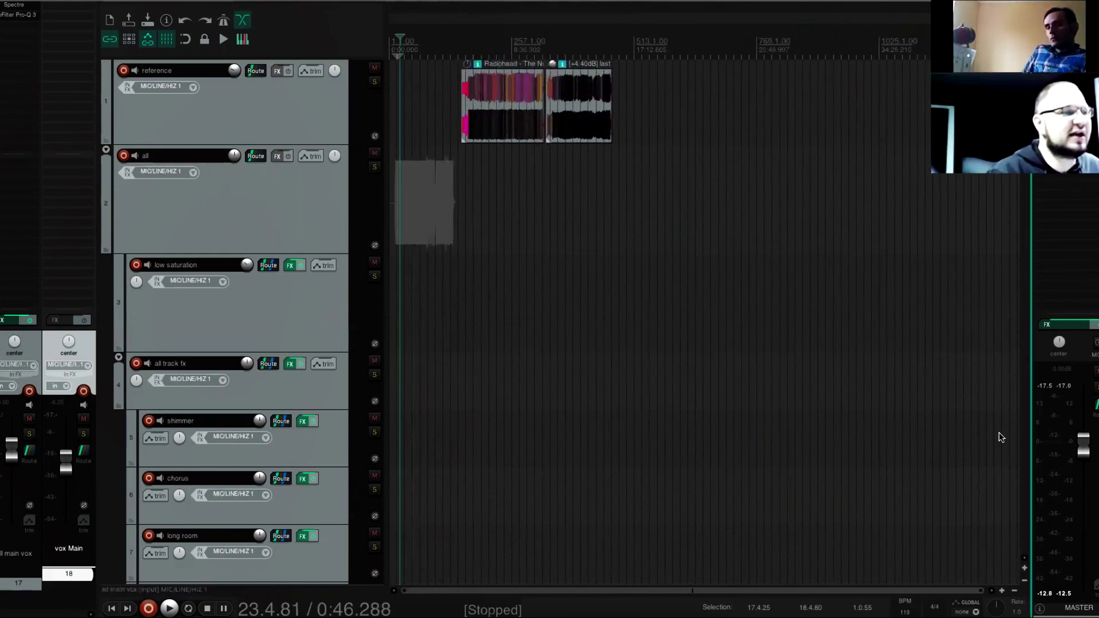
{"action": "scroll", "coordinate": [1001, 330], "scroll_direction": "down", "scroll_amount": 10}
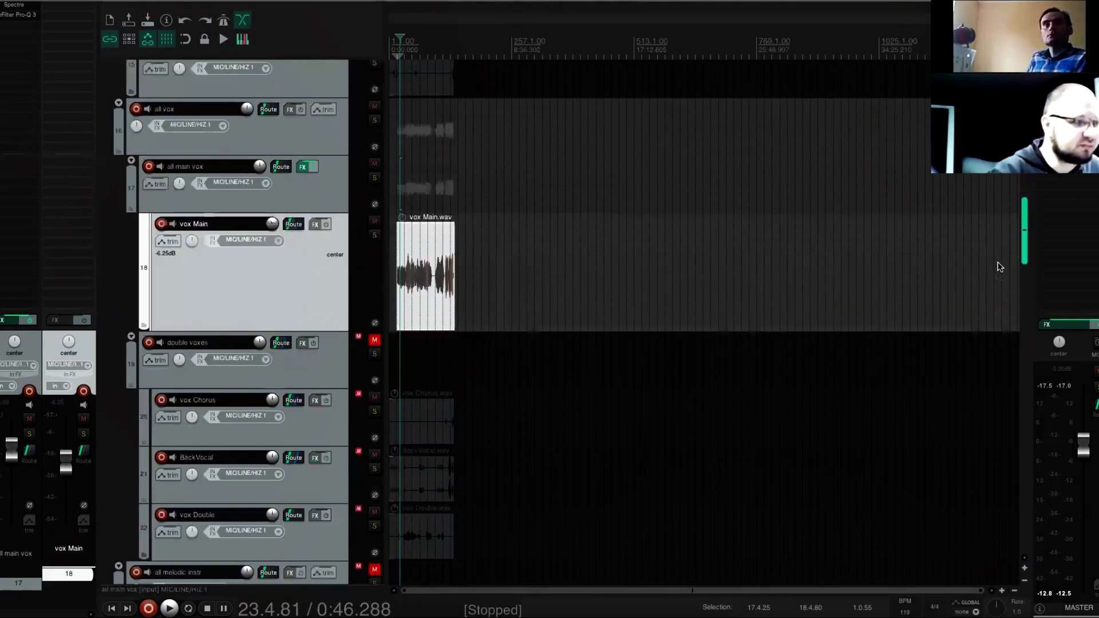
{"action": "scroll", "coordinate": [990, 378], "scroll_direction": "down", "scroll_amount": 3}
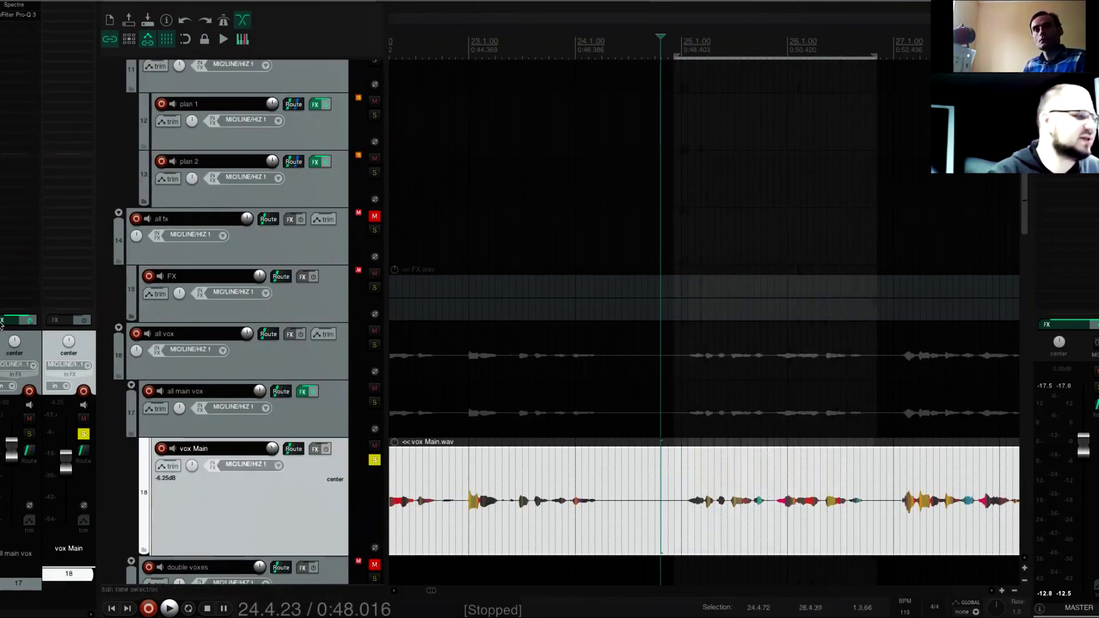
Move the Spectre and Pro-Q 3 effects from all main vox to vox Main and audition the soloed vocal
{"action": "left_click", "coordinate": [391, 430]}
{"action": "key", "text": "space"}
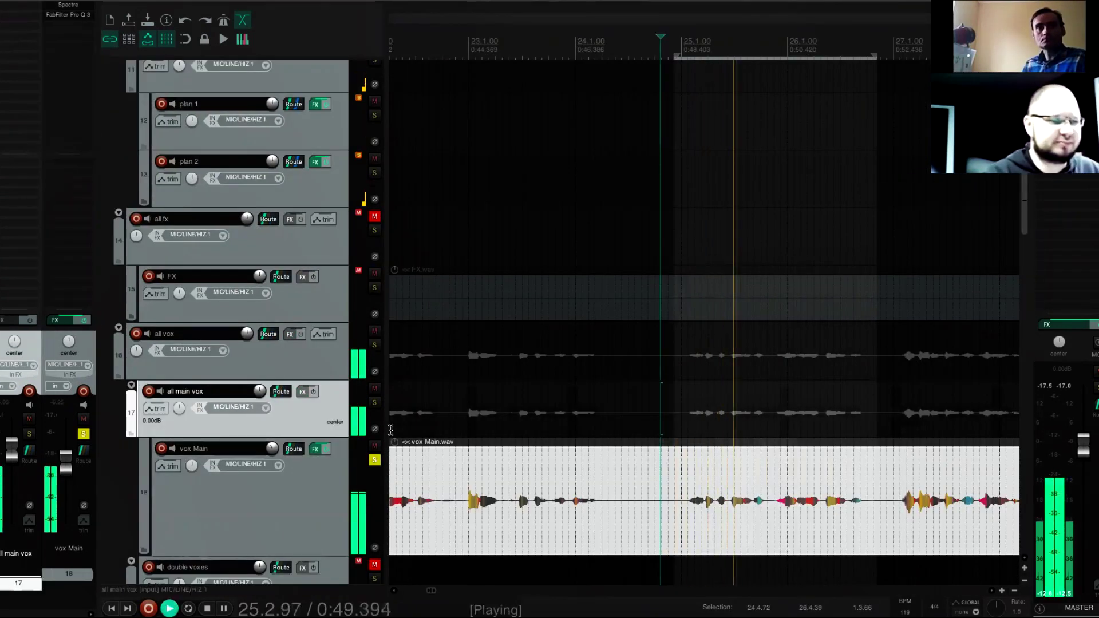
{"action": "key", "text": "space"}
Place the edit cursor at 25.3.43 within the vox Main phrase
{"action": "scroll", "coordinate": [795, 37], "scroll_direction": "down", "scroll_amount": 2}
{"action": "left_click", "coordinate": [789, 68]}
{"action": "scroll", "coordinate": [793, 66], "scroll_direction": "up", "scroll_amount": 5}
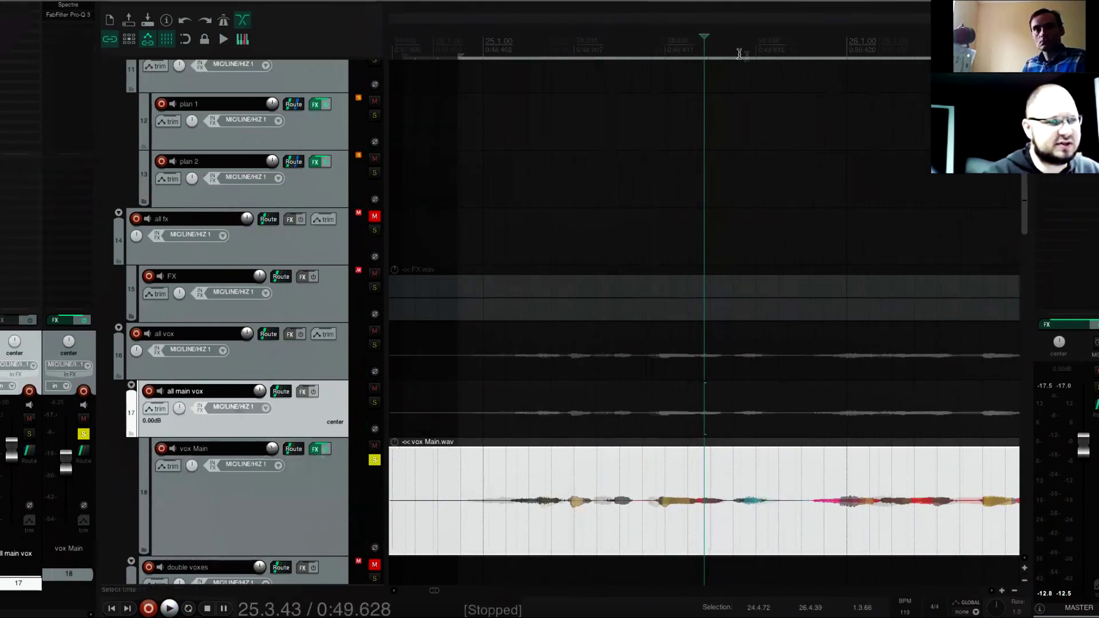
Select the time range from 25.3.73 to 25.4.33 on vox Main and play it on repeat
{"action": "left_click_drag", "start_coordinate": [801, 64], "coordinate": [738, 64]}
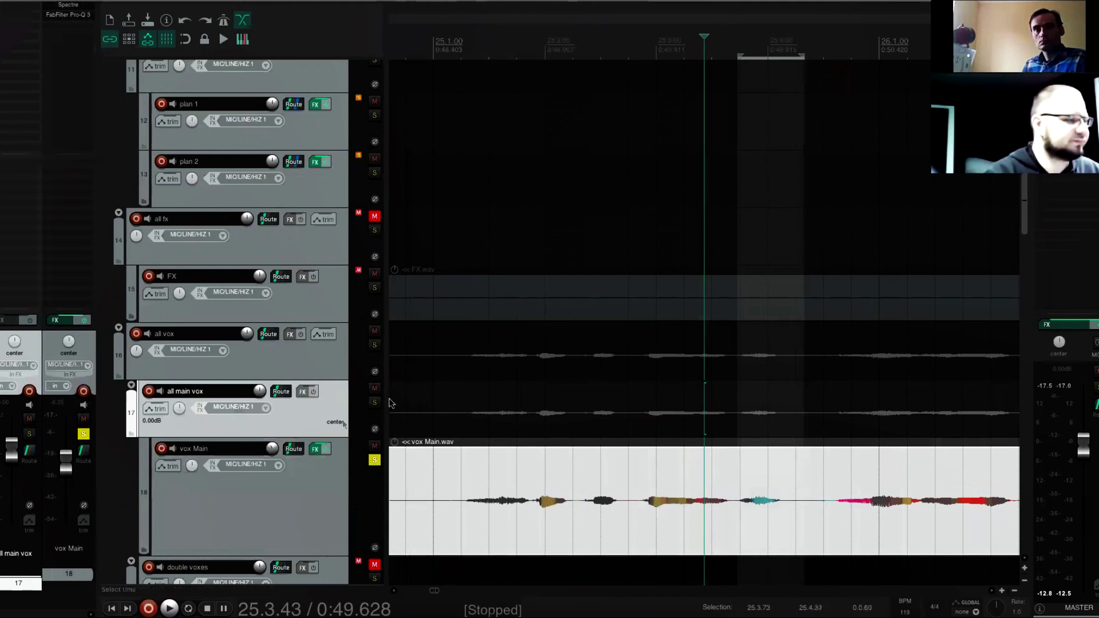
{"action": "left_click", "coordinate": [188, 608]}
{"action": "left_click", "coordinate": [169, 609]}
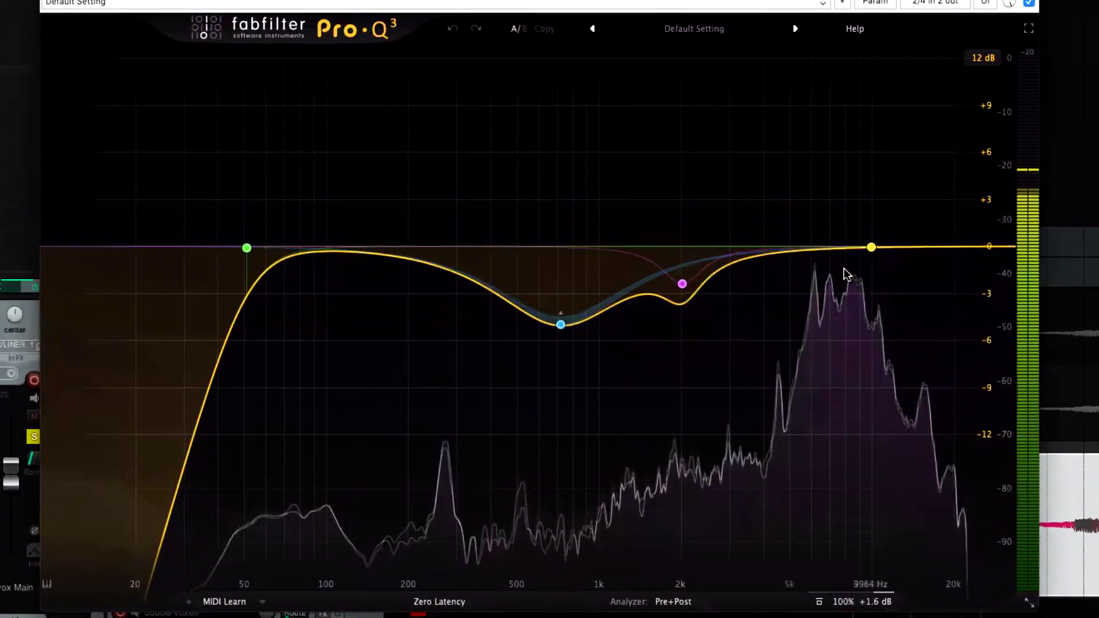
Try a dynamic bell cut at about 7.5 kHz in vox Main's Pro-Q 3, with static gain near 0 dB
{"action": "left_click", "coordinate": [729, 279]}
{"action": "left_click_drag", "start_coordinate": [812, 254], "coordinate": [836, 298]}
{"action": "left_click_drag", "start_coordinate": [830, 350], "coordinate": [831, 367]}
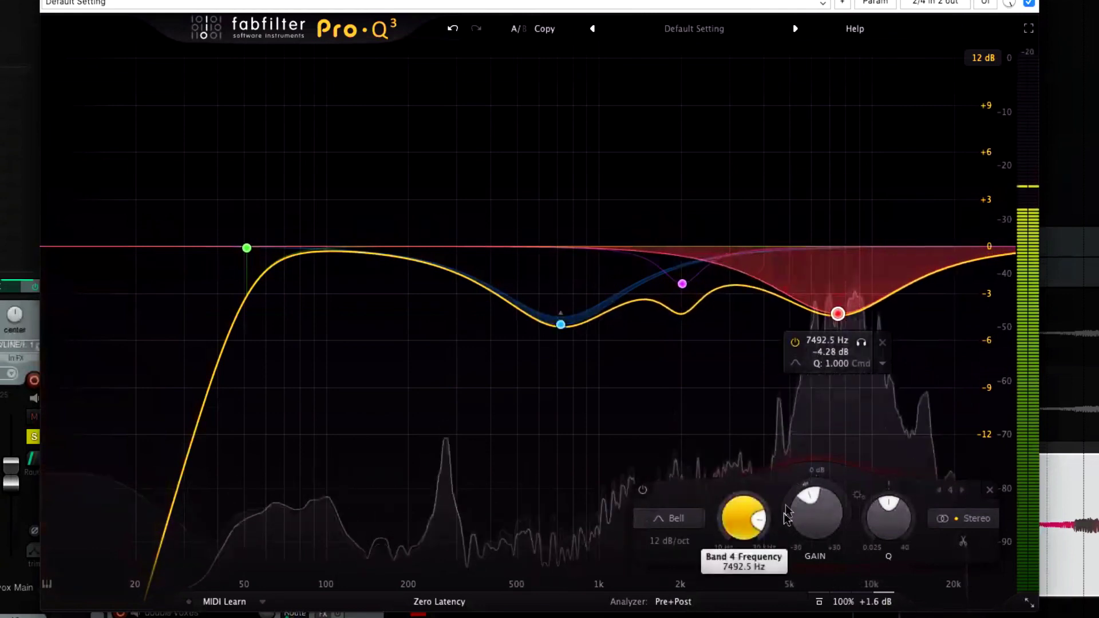
{"action": "left_click_drag", "start_coordinate": [779, 568], "coordinate": [780, 587]}
{"action": "left_click_drag", "start_coordinate": [836, 313], "coordinate": [838, 304]}
{"action": "left_click_drag", "start_coordinate": [831, 243], "coordinate": [836, 246]}
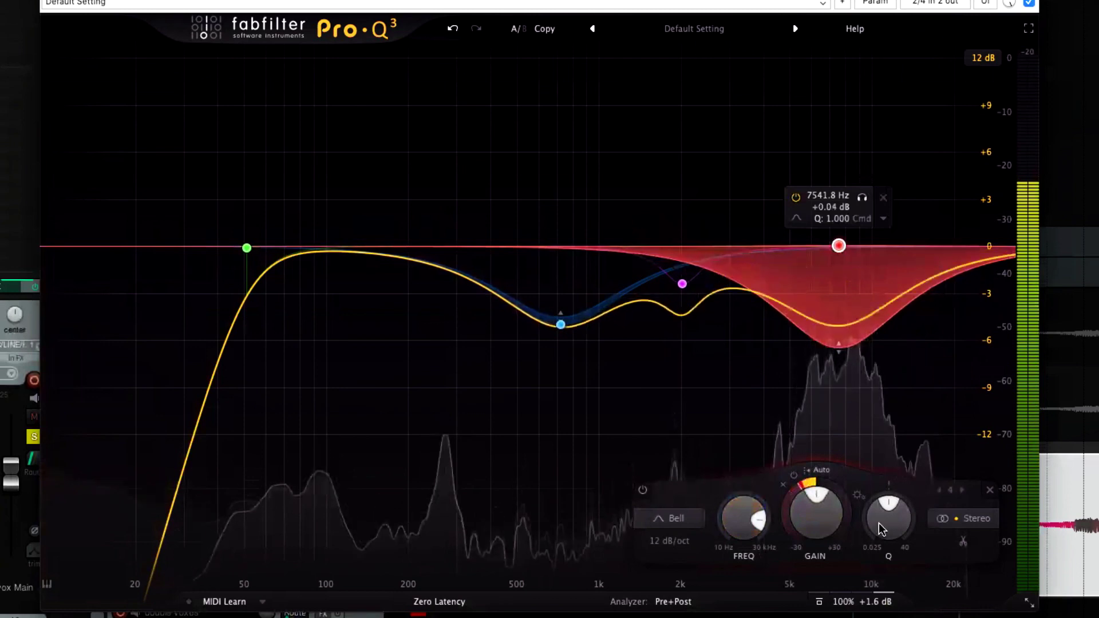
Narrow the 7.5 kHz band to Q 3.507, deepen its dynamic range to about -9 dB, and compare it with the band bypassed
{"action": "left_click_drag", "start_coordinate": [881, 507], "coordinate": [881, 491]}
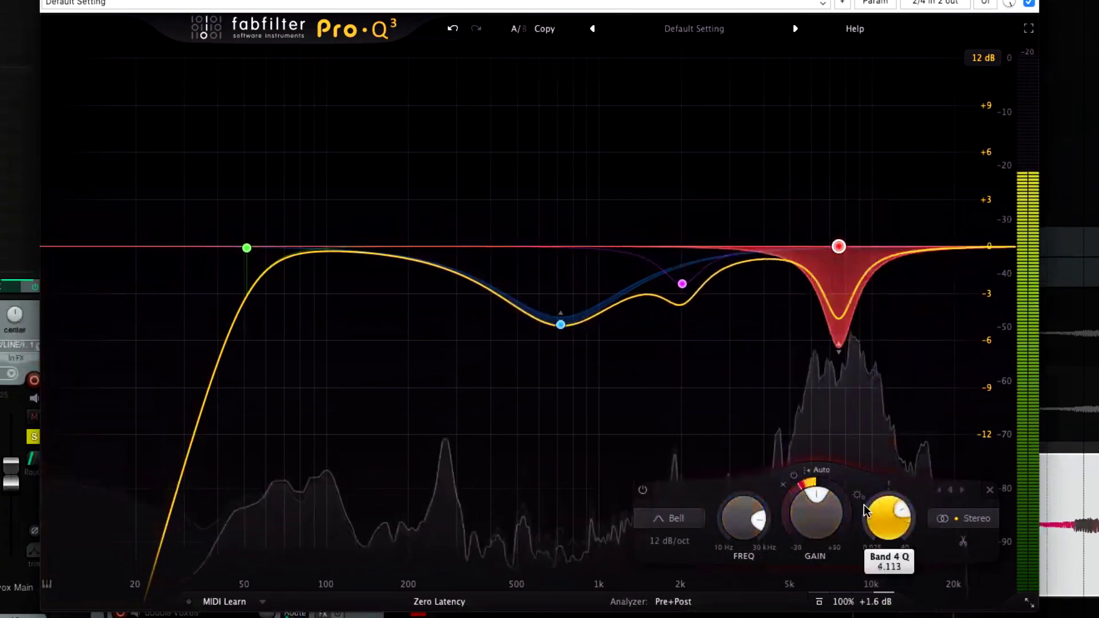
{"action": "left_click_drag", "start_coordinate": [788, 503], "coordinate": [727, 500]}
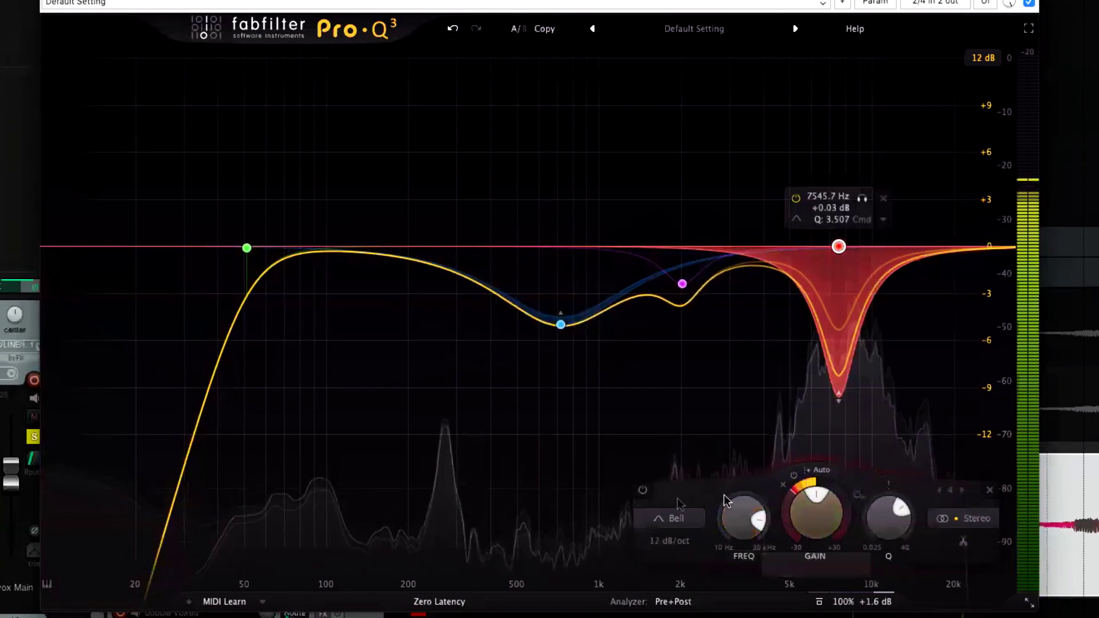
{"action": "left_click", "coordinate": [642, 491]}
{"action": "left_click", "coordinate": [643, 490]}
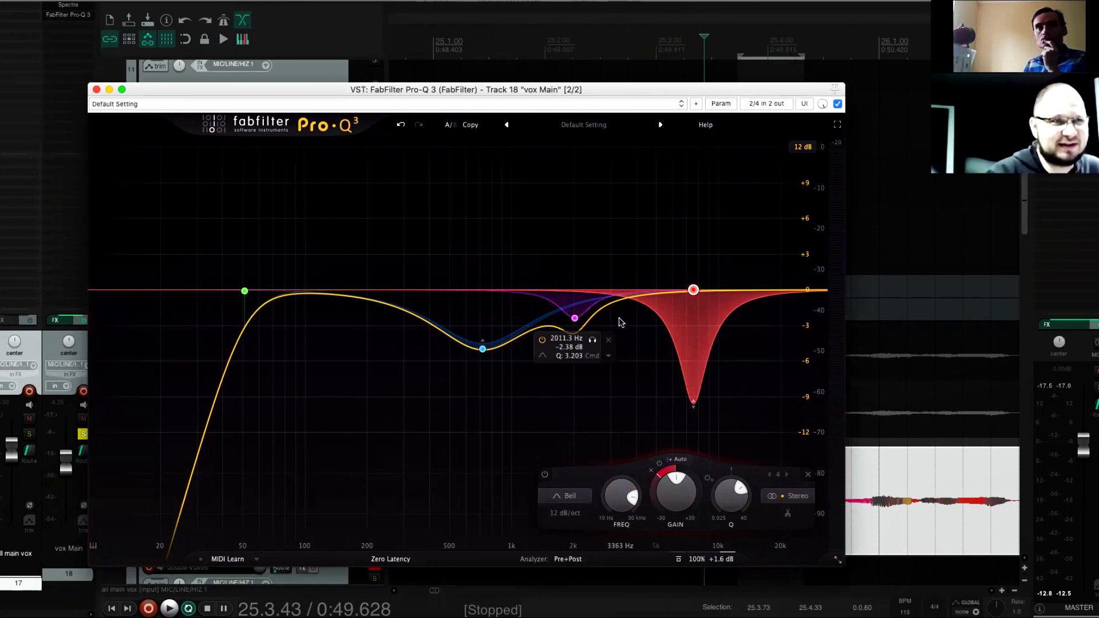
Delete the dynamic 7.5 kHz band from Pro-Q 3 and close the plug-in window
{"action": "right_click", "coordinate": [693, 290]}
{"action": "left_click", "coordinate": [724, 413]}
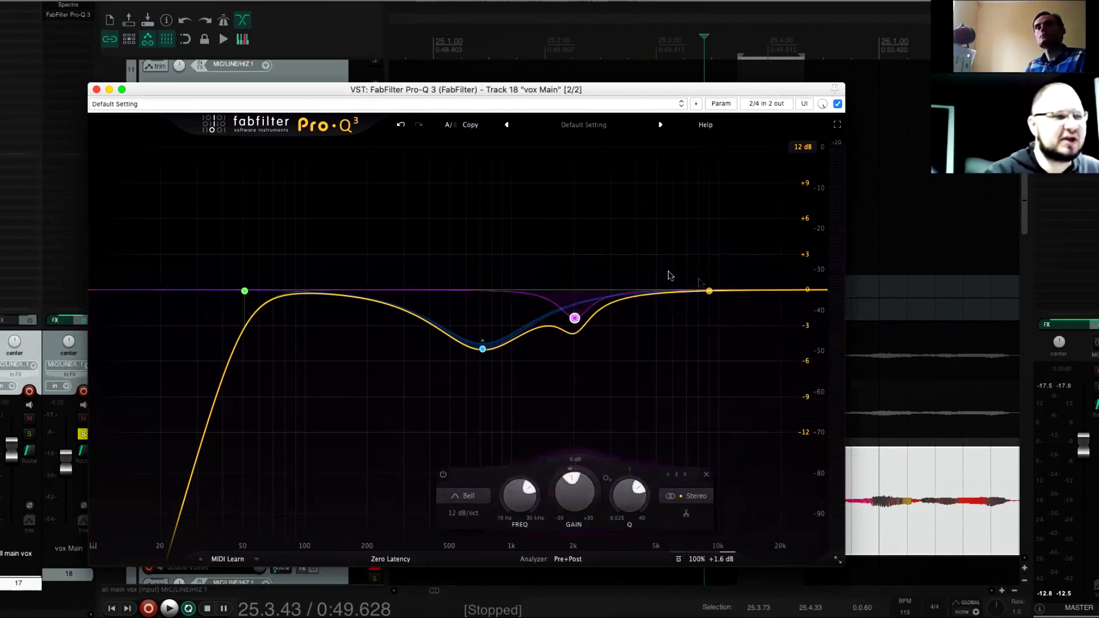
{"action": "left_click", "coordinate": [96, 89]}
Show the Volume (Pre-FX) envelope for the vox Main track
{"action": "scroll", "coordinate": [701, 372], "scroll_direction": "down", "scroll_amount": 3}
{"action": "scroll", "coordinate": [701, 372], "scroll_direction": "down", "scroll_amount": 3}
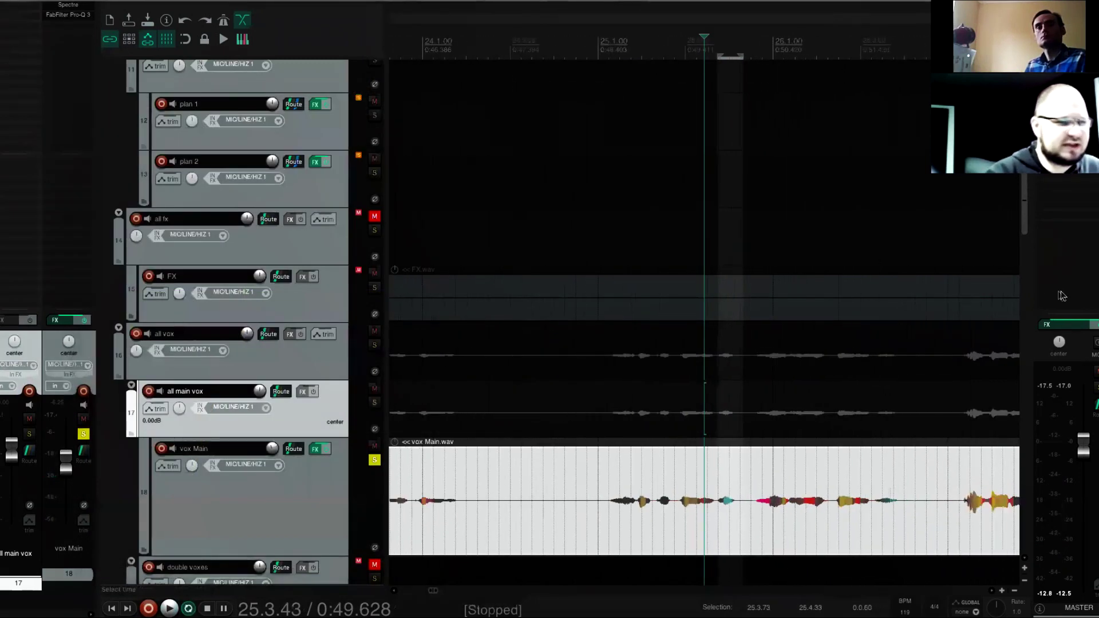
{"action": "scroll", "coordinate": [1028, 218], "scroll_direction": "down", "scroll_amount": 6}
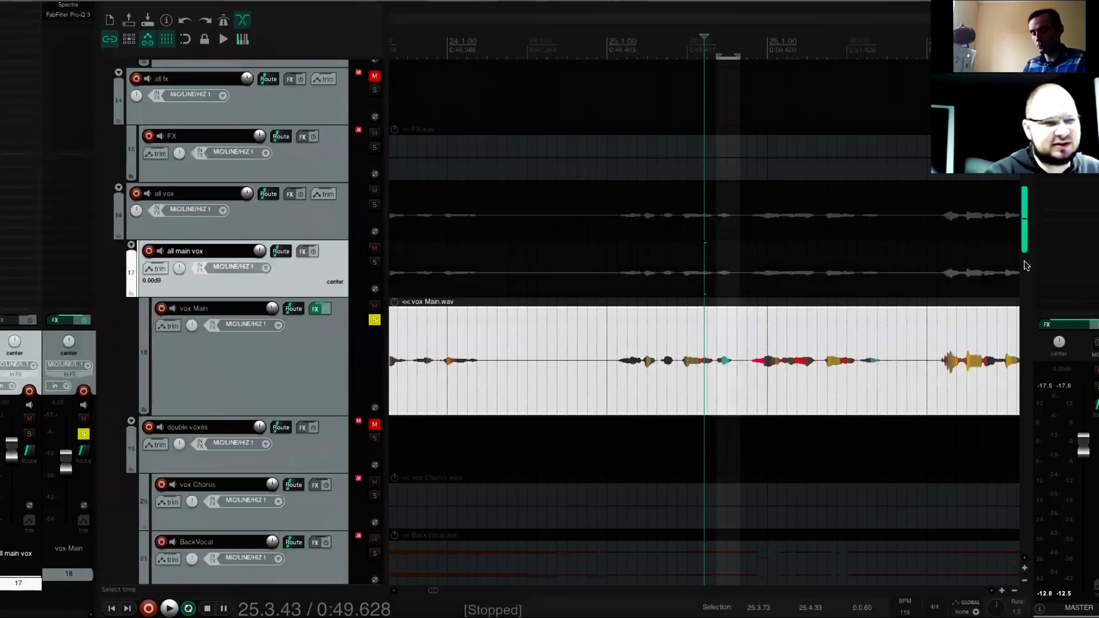
{"action": "left_click", "coordinate": [249, 149]}
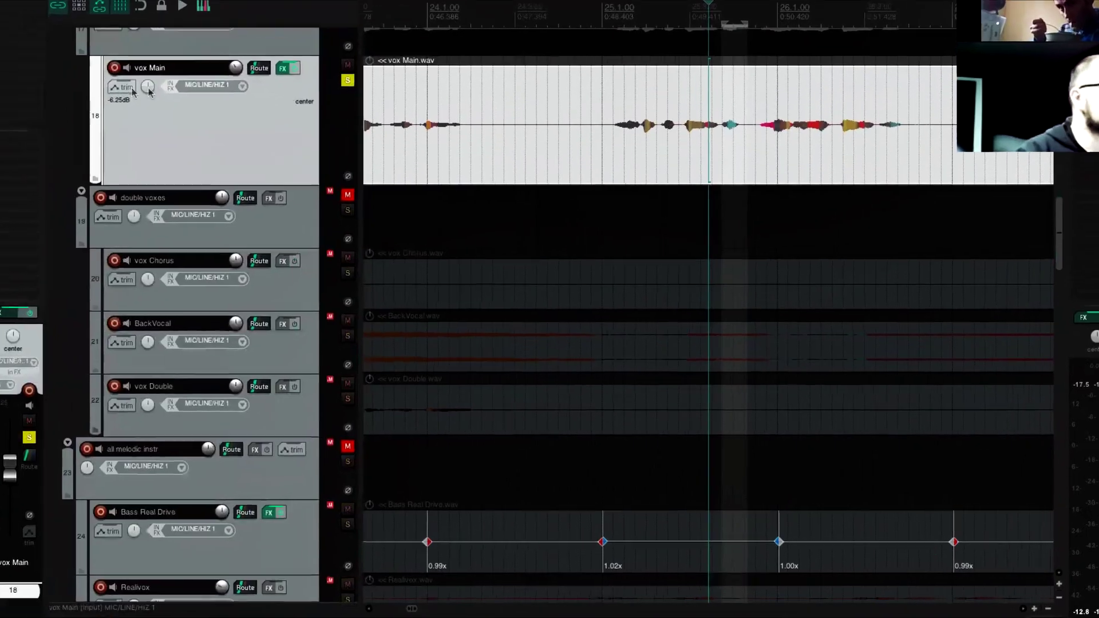
{"action": "left_click", "coordinate": [97, 121]}
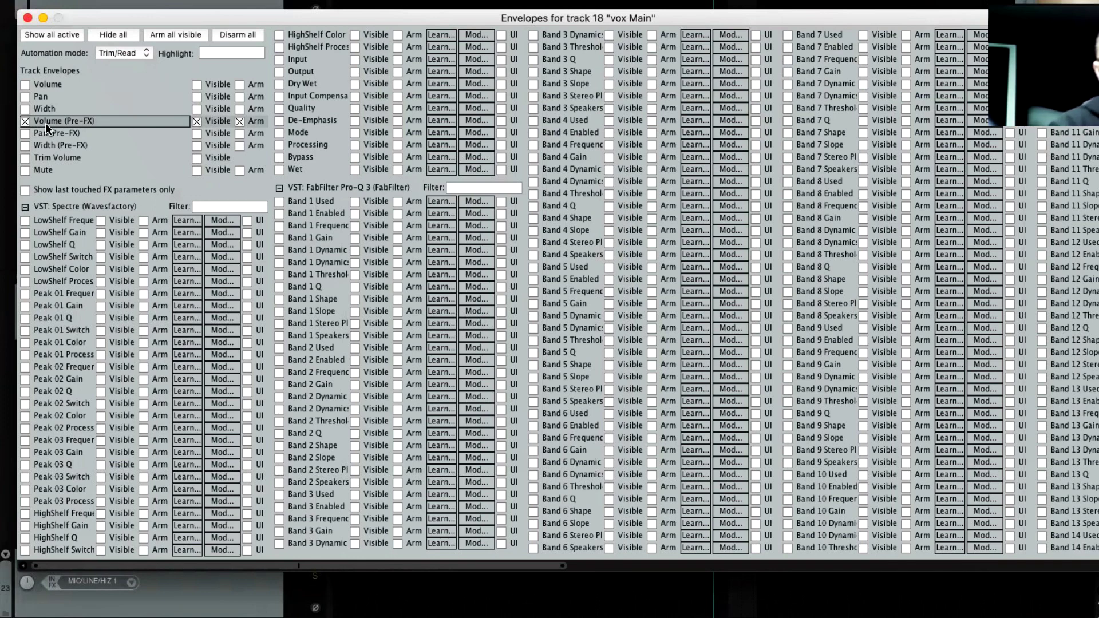
{"action": "left_click", "coordinate": [27, 18]}
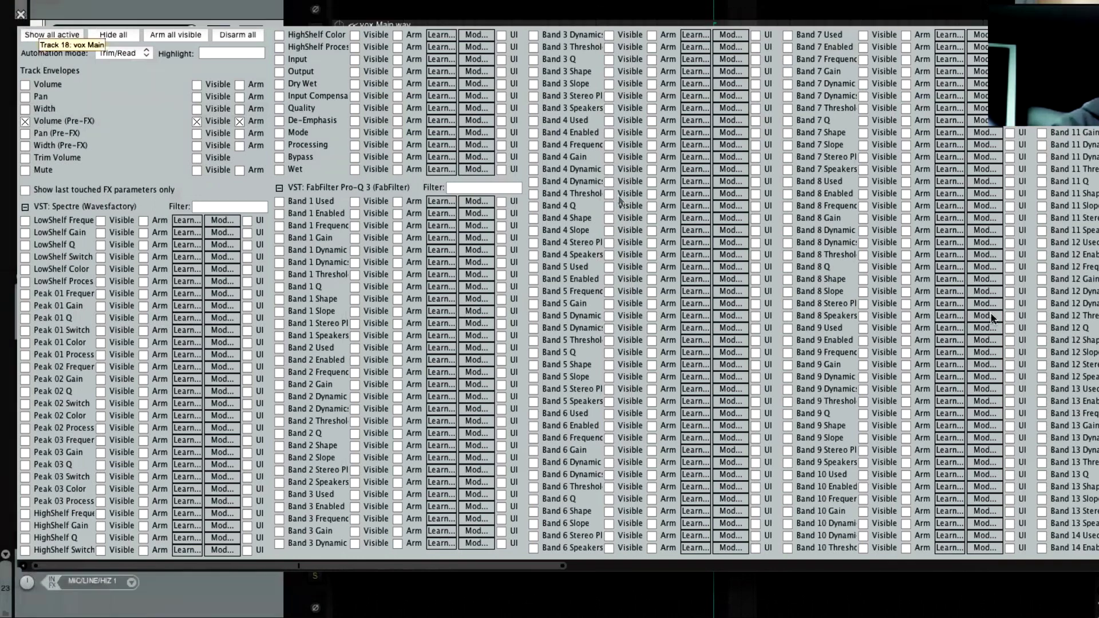
Add Pre-FX volume points around the short sibilant near 25.4.00, lower the section between them, and audition the dip
{"action": "scroll", "coordinate": [932, 255], "scroll_direction": "up", "scroll_amount": 6}
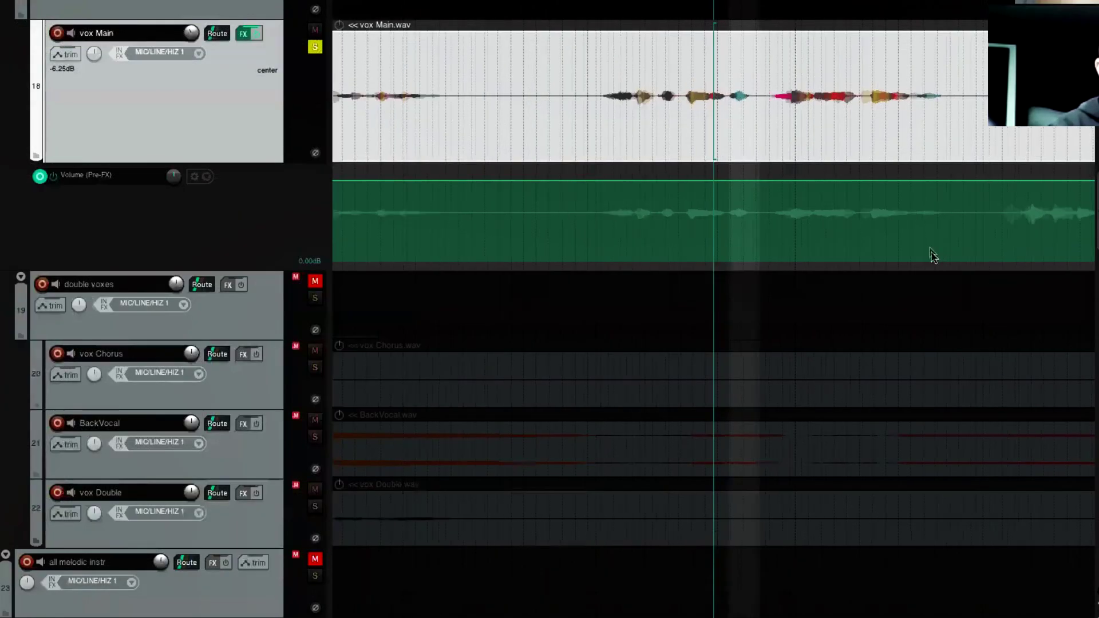
{"action": "left_click", "coordinate": [776, 181]}
{"action": "left_click", "coordinate": [813, 180]}
{"action": "left_click_drag", "start_coordinate": [792, 180], "coordinate": [797, 199]}
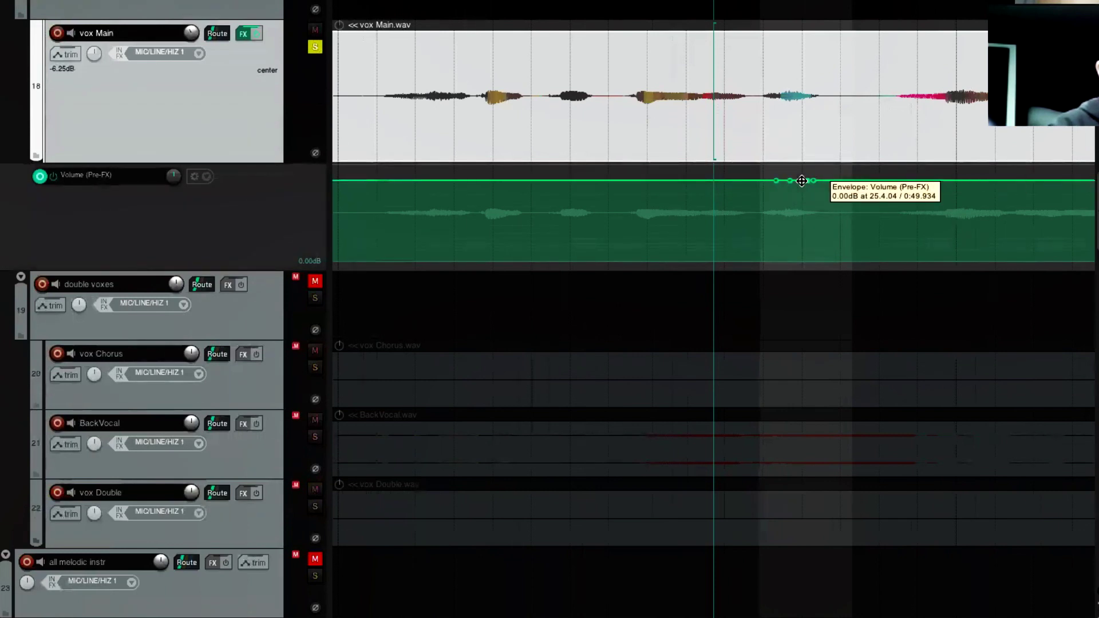
{"action": "key", "text": "space"}
{"action": "key", "text": "space"}
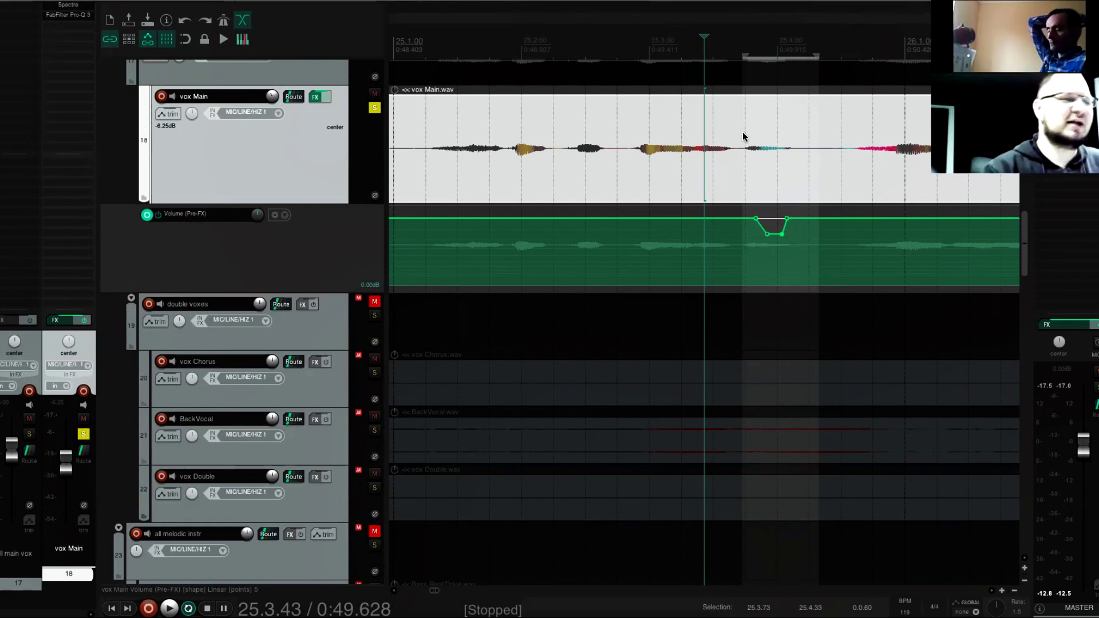
Move the dip's first low point earlier to steepen the fade-down, and audition the phrase from 25.1.14
{"action": "left_click_drag", "start_coordinate": [767, 239], "coordinate": [760, 240]}
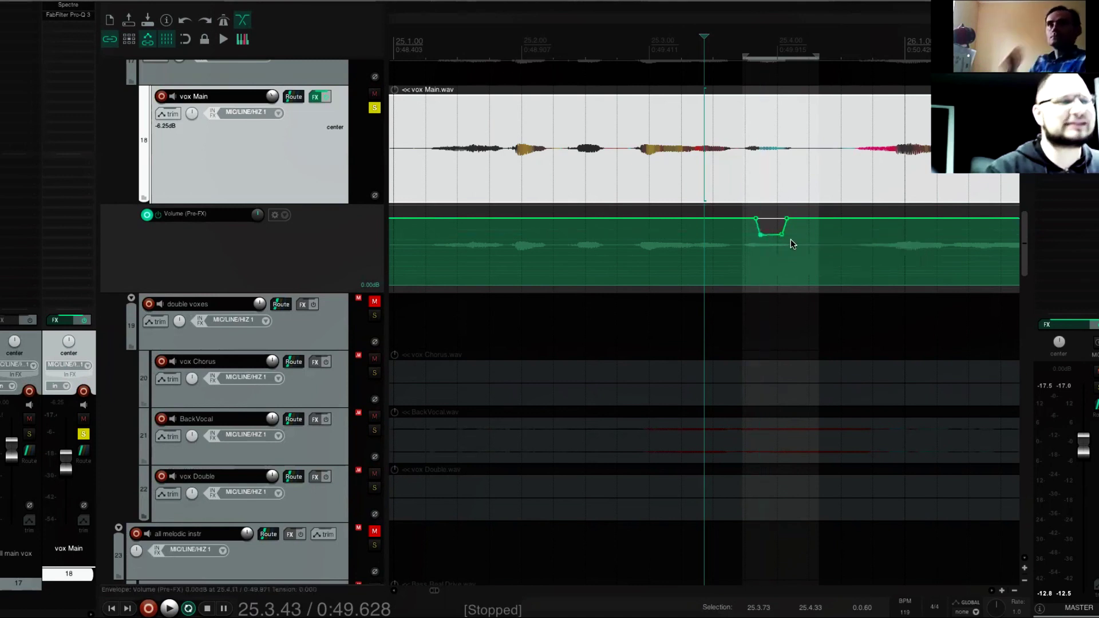
{"action": "left_click", "coordinate": [409, 58]}
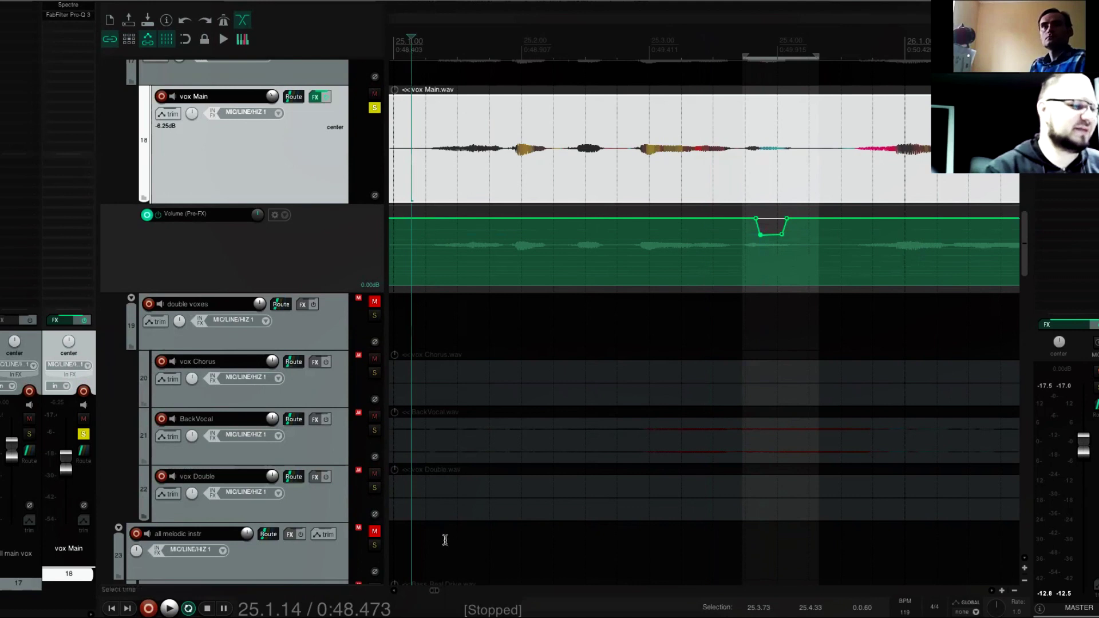
{"action": "left_click", "coordinate": [168, 609]}
{"action": "left_click", "coordinate": [207, 608]}
Lower the envelope dip to about -10.2 dB, move its starting point to about 25.3.77, and audition the phrase
{"action": "scroll", "coordinate": [770, 307], "scroll_direction": "right", "scroll_amount": 2}
{"action": "left_click_drag", "start_coordinate": [741, 235], "coordinate": [742, 240]}
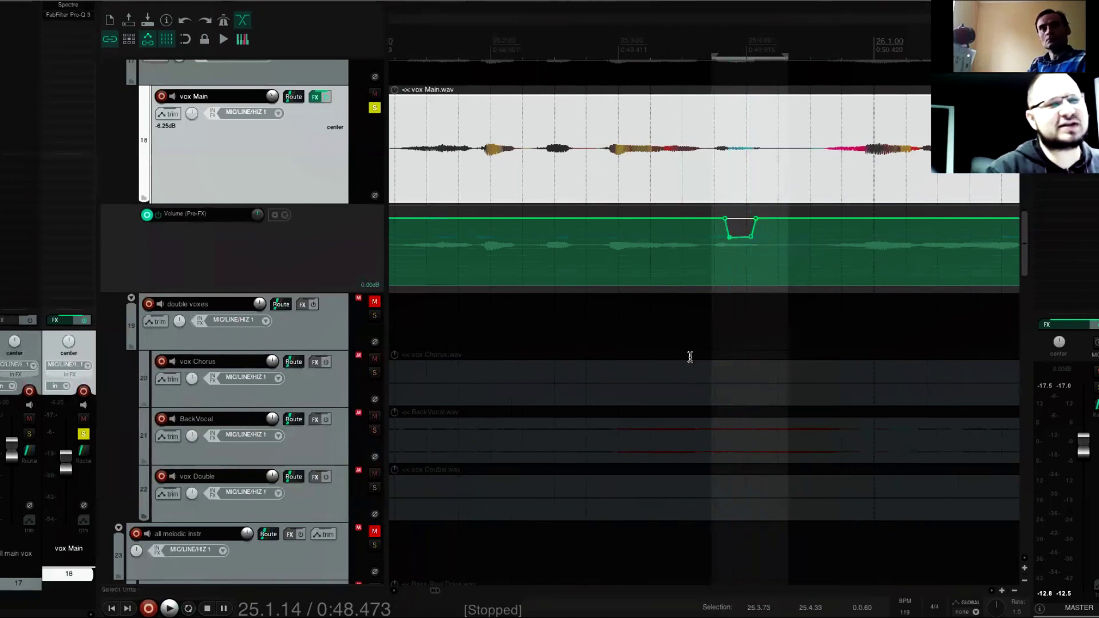
{"action": "left_click", "coordinate": [723, 217]}
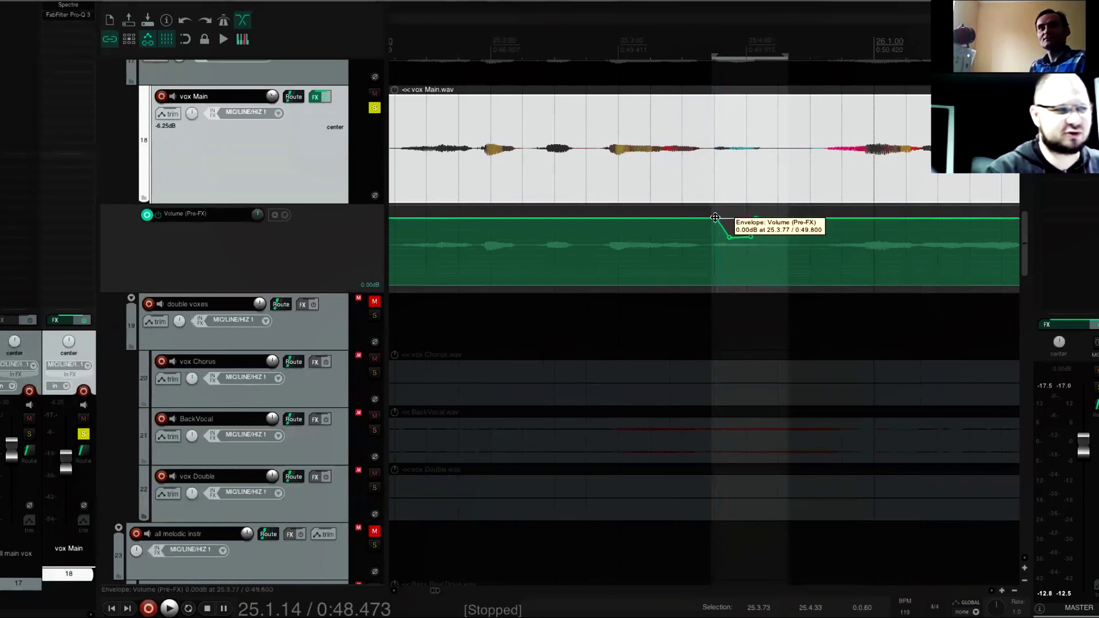
{"action": "key", "text": "space"}
{"action": "key", "text": "space"}
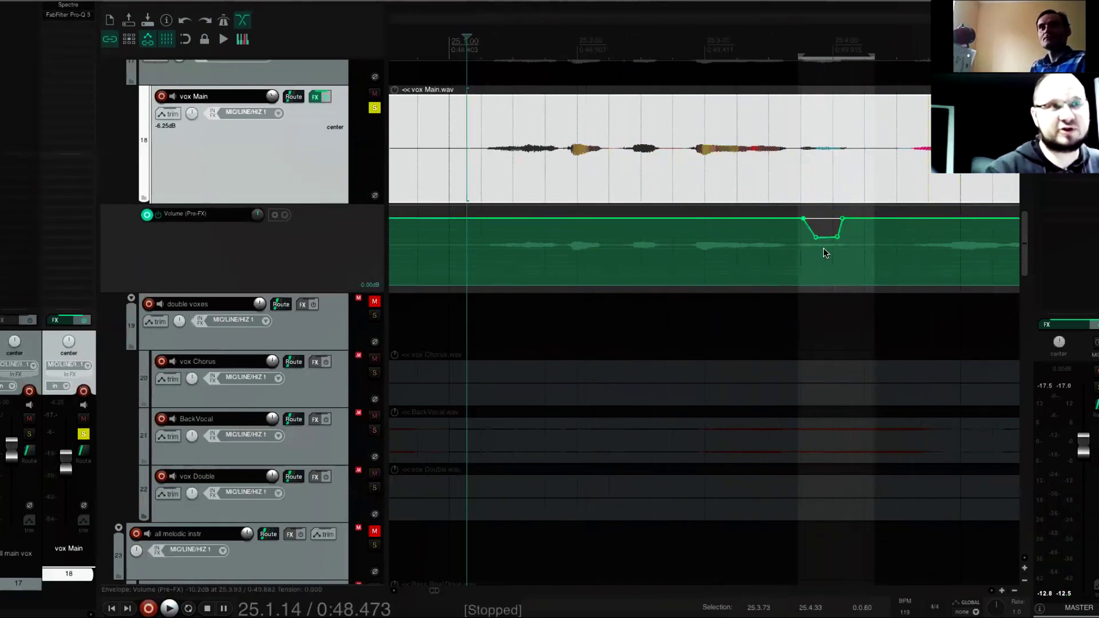
{"action": "scroll", "coordinate": [823, 249], "scroll_direction": "down", "scroll_amount": 3}
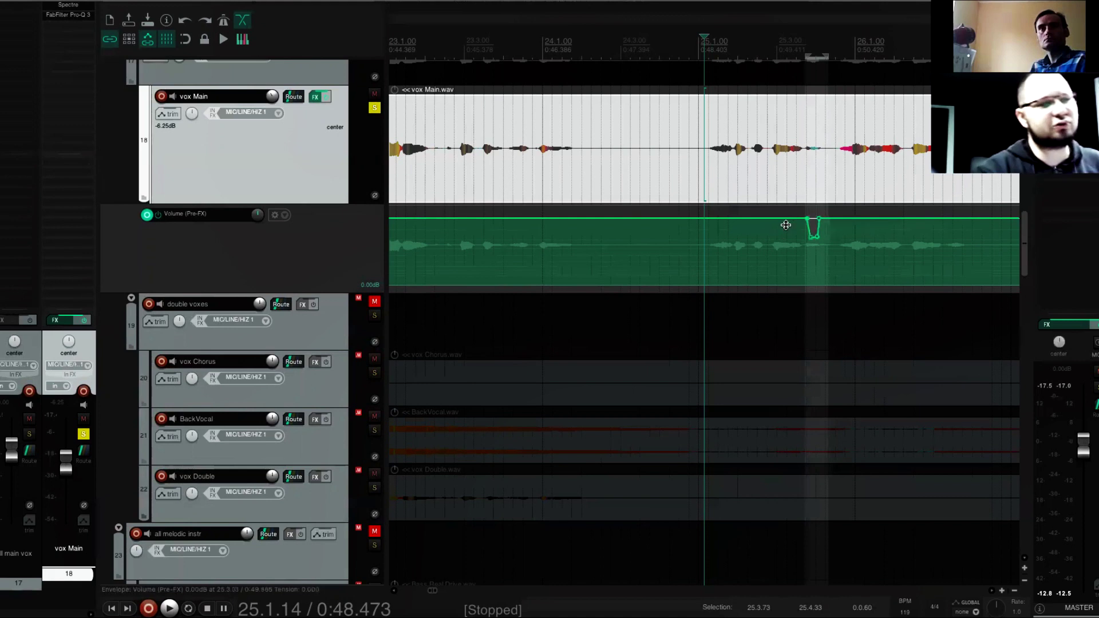
{"action": "left_click", "coordinate": [23, 1]}
{"action": "left_click", "coordinate": [170, 45]}
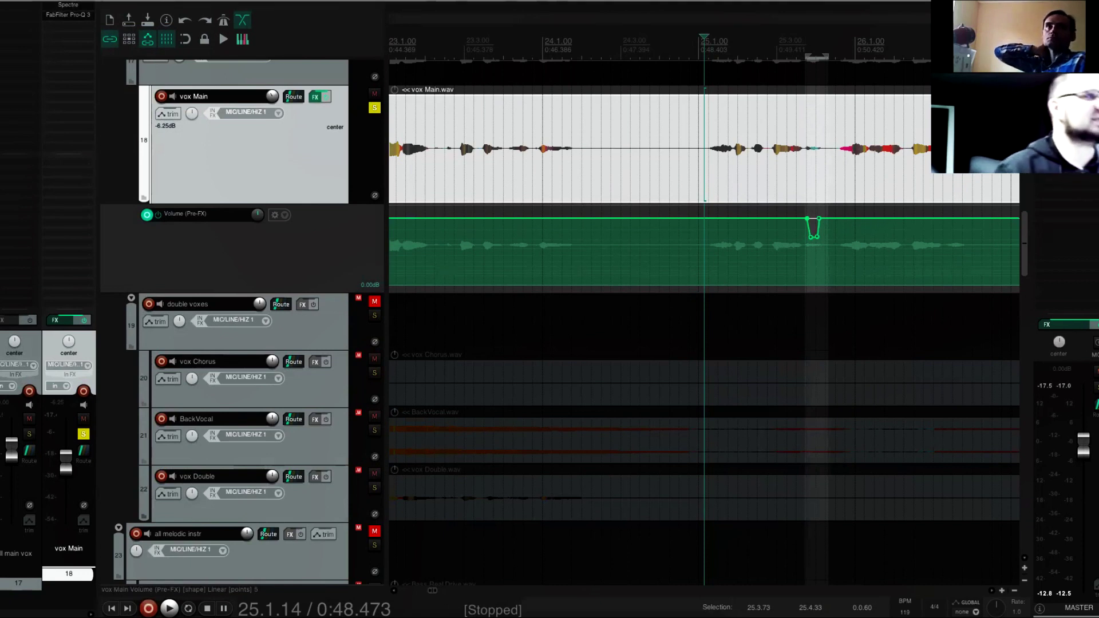
Open Spectre on vox Main and set its high-shelf boost to 1.74 dB at 12.01 kHz
{"action": "left_click", "coordinate": [320, 96]}
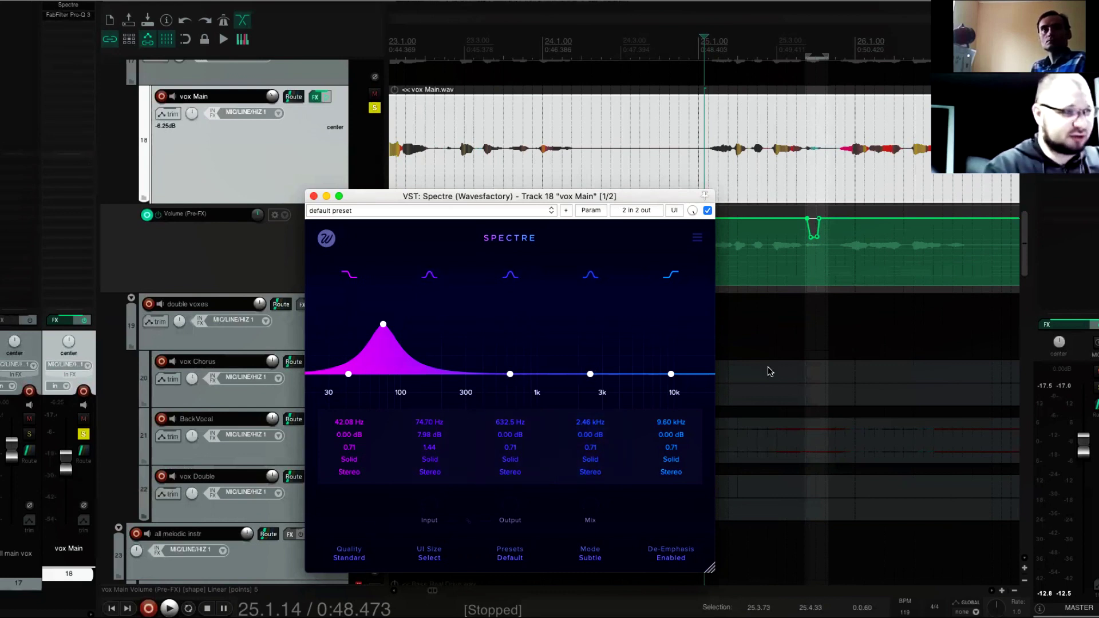
{"action": "left_click_drag", "start_coordinate": [671, 374], "coordinate": [671, 366]}
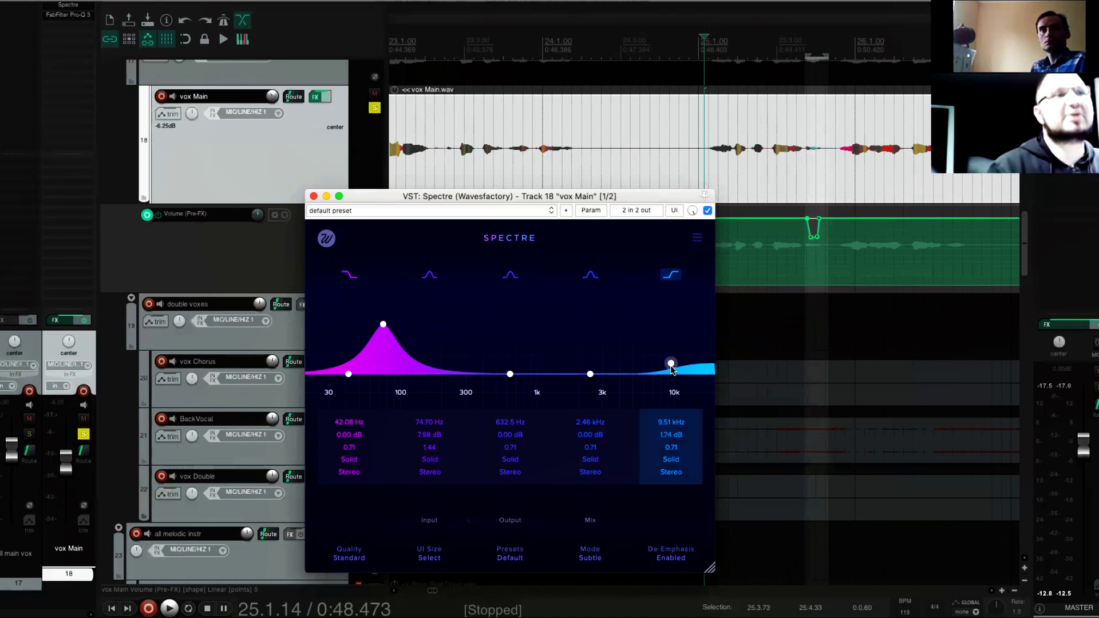
{"action": "left_click_drag", "start_coordinate": [671, 366], "coordinate": [677, 337]}
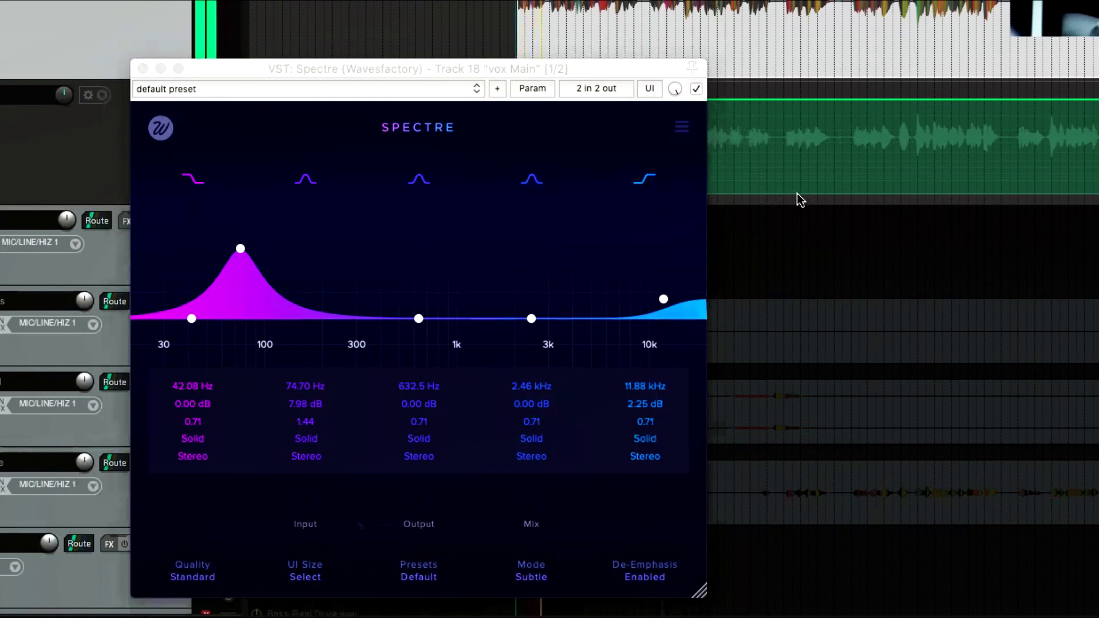
{"action": "left_click_drag", "start_coordinate": [663, 298], "coordinate": [664, 303]}
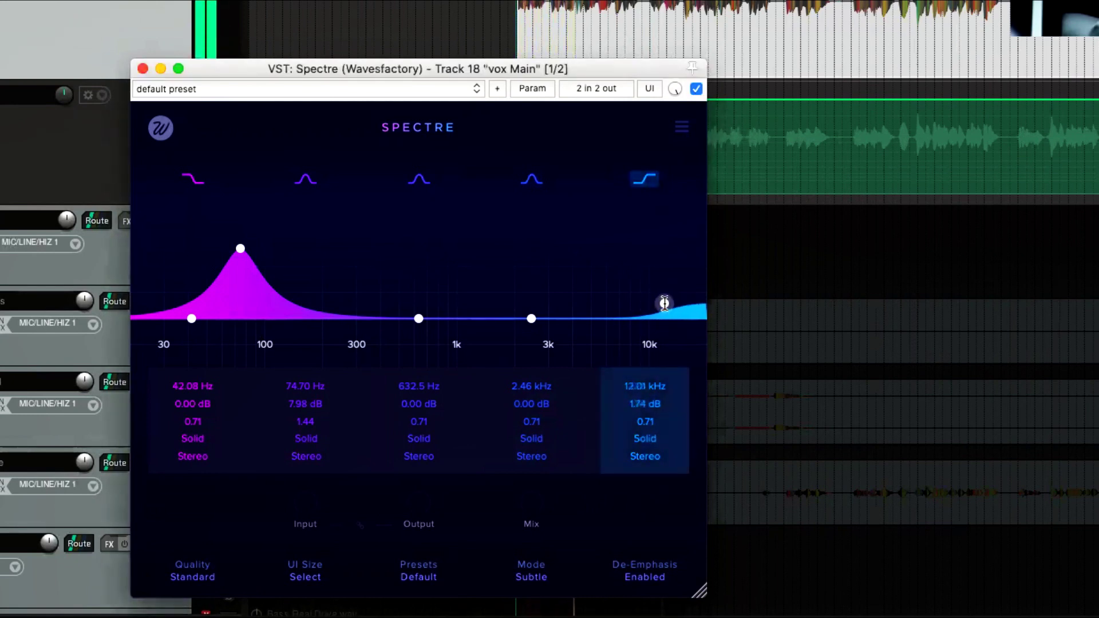
Try a Spectre fourth-band boost at 5.13 kHz and 2.35 dB, compare it with bypass, and adjust it to 7.69 kHz and 1.84 dB
{"action": "left_click_drag", "start_coordinate": [531, 319], "coordinate": [461, 294]}
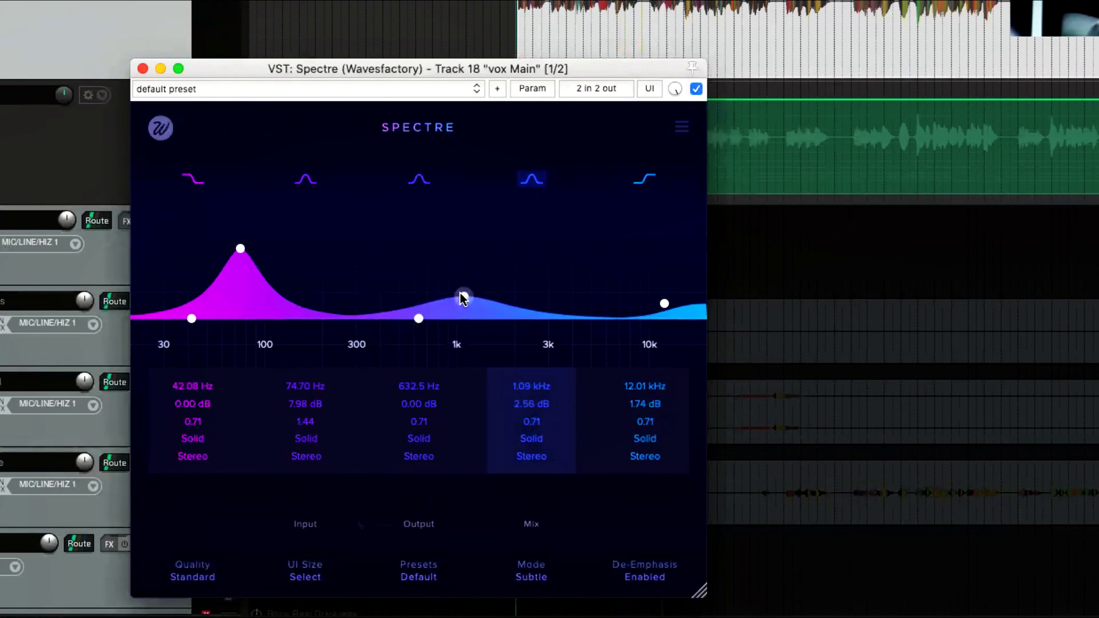
{"action": "left_click_drag", "start_coordinate": [463, 297], "coordinate": [596, 298]}
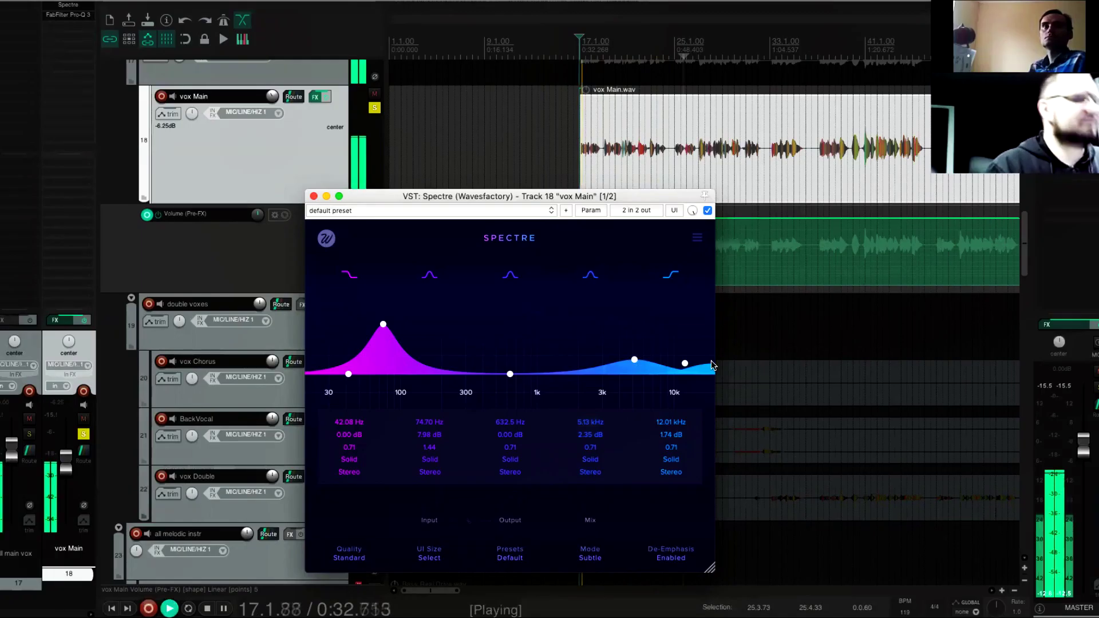
{"action": "left_click", "coordinate": [708, 211]}
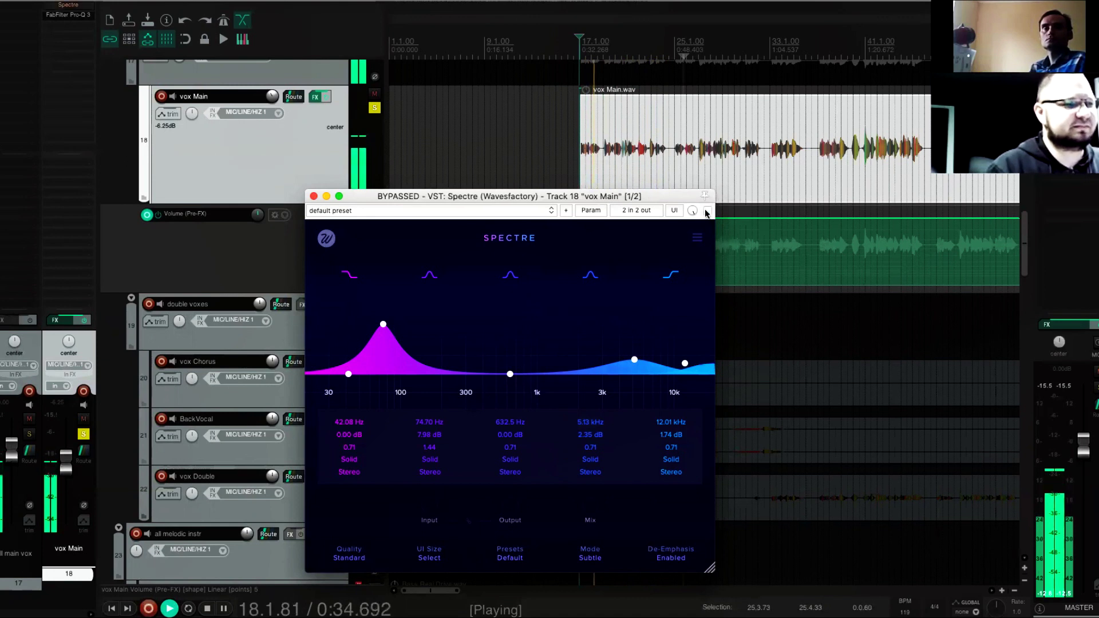
{"action": "left_click", "coordinate": [707, 211]}
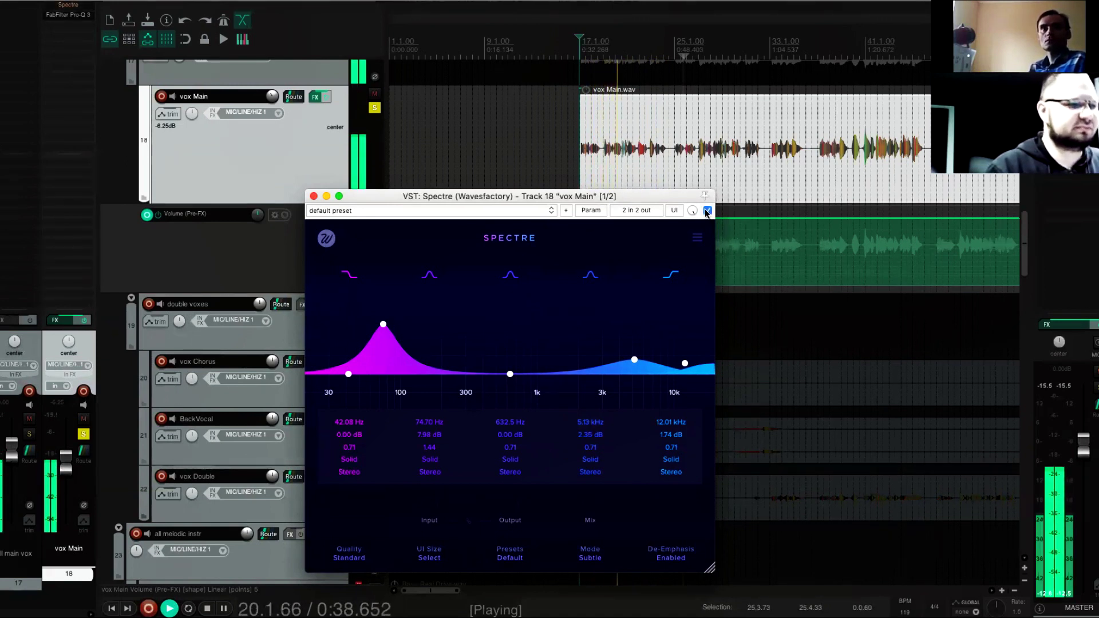
{"action": "left_click_drag", "start_coordinate": [634, 360], "coordinate": [659, 367]}
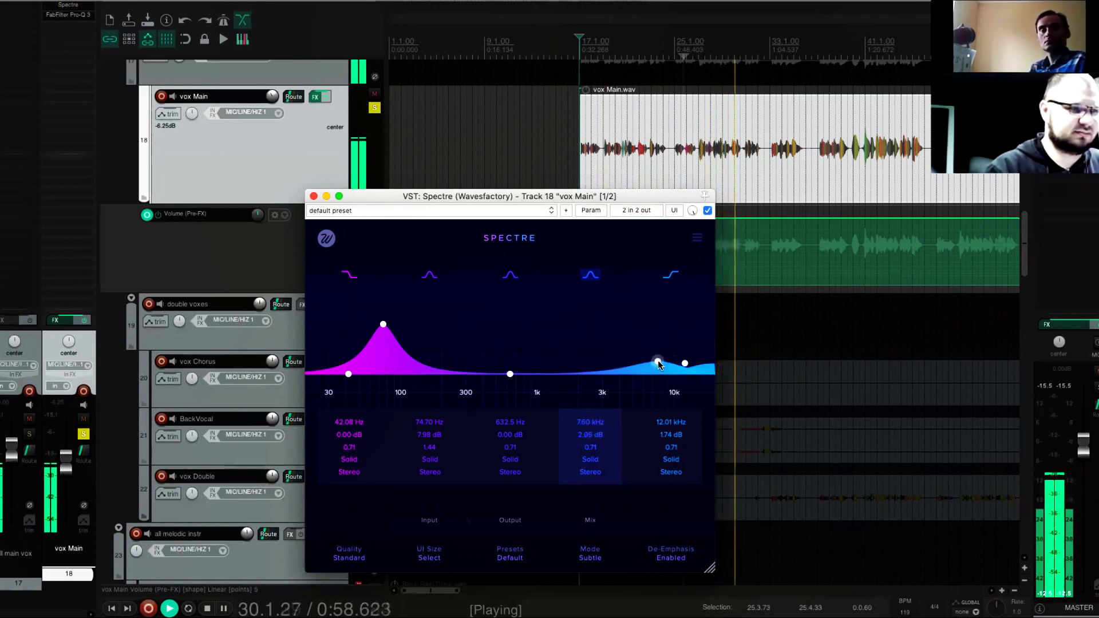
{"action": "key", "text": "space"}
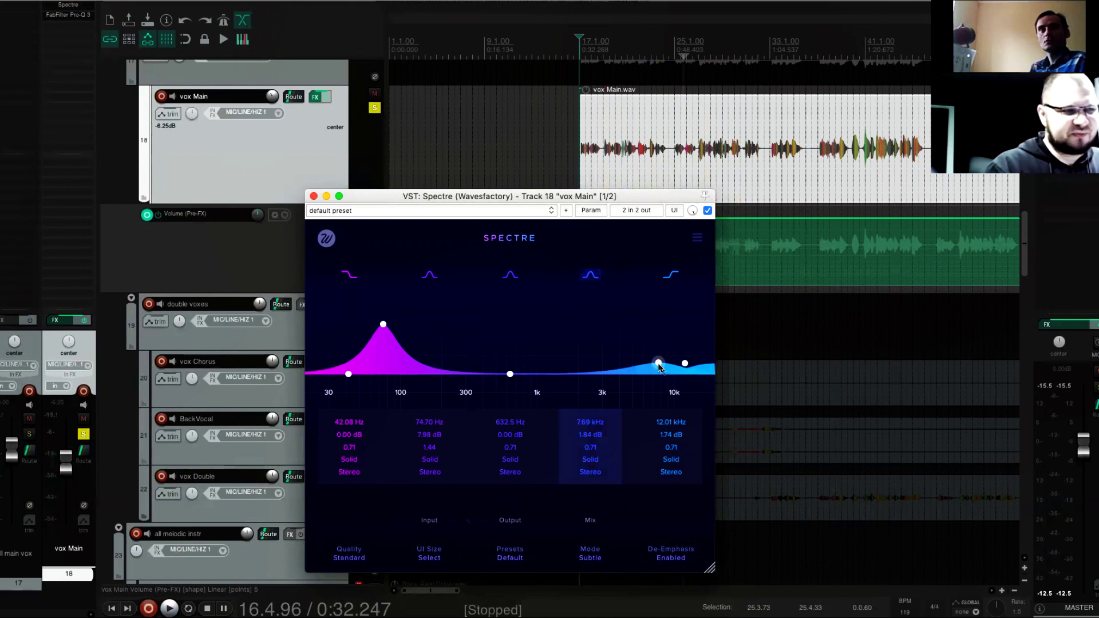
Set Spectre's fourth band to 0 dB at 1.83 kHz and play vox Main from about bar 97
{"action": "left_click_drag", "start_coordinate": [660, 367], "coordinate": [578, 381]}
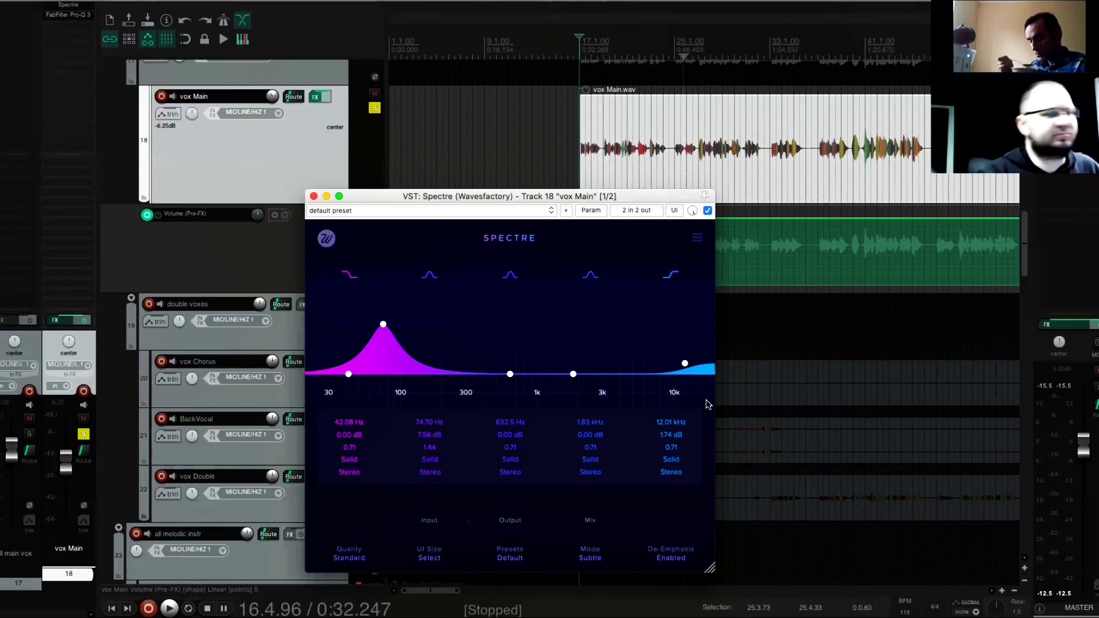
{"action": "key", "text": "minus"}
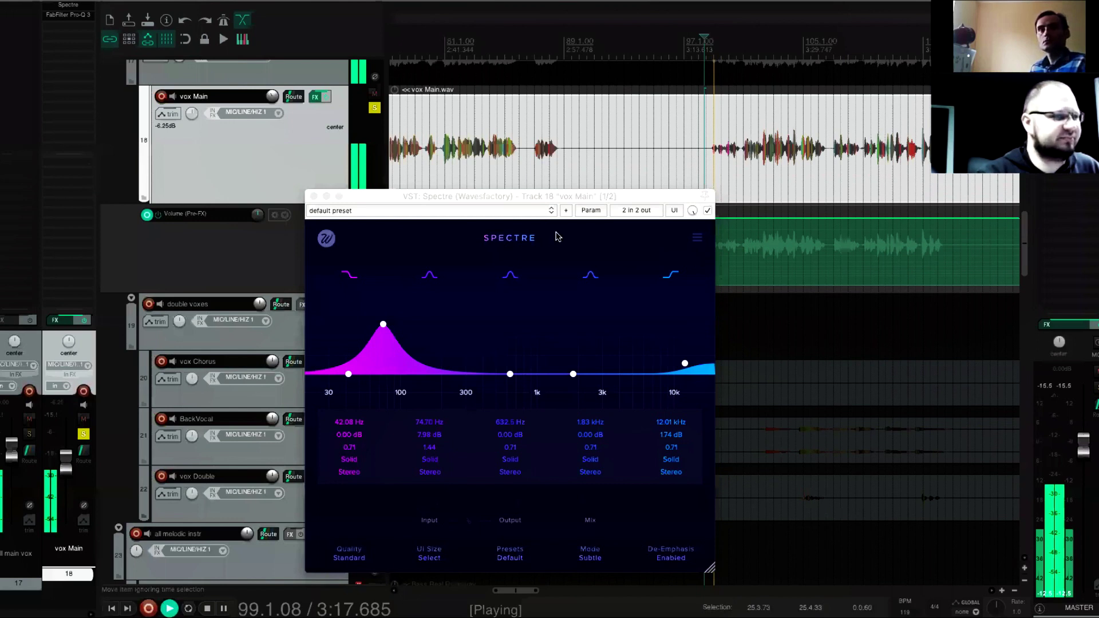
Close the Spectre and Pro-Q 3 windows of vox Main and save the project
{"action": "key", "text": "Escape"}
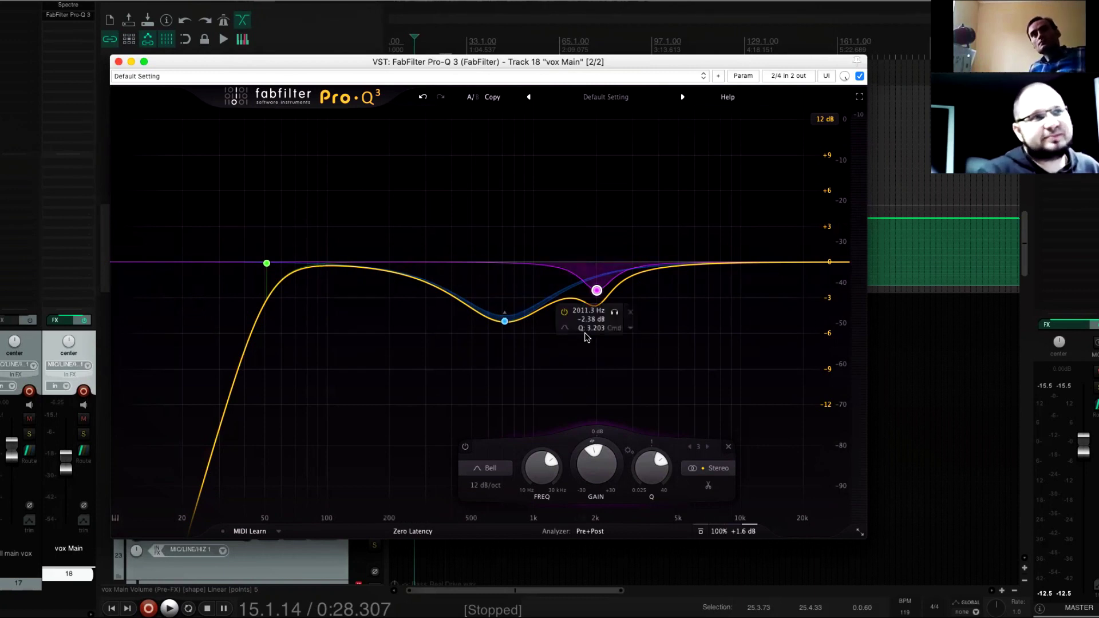
{"action": "left_click", "coordinate": [119, 63]}
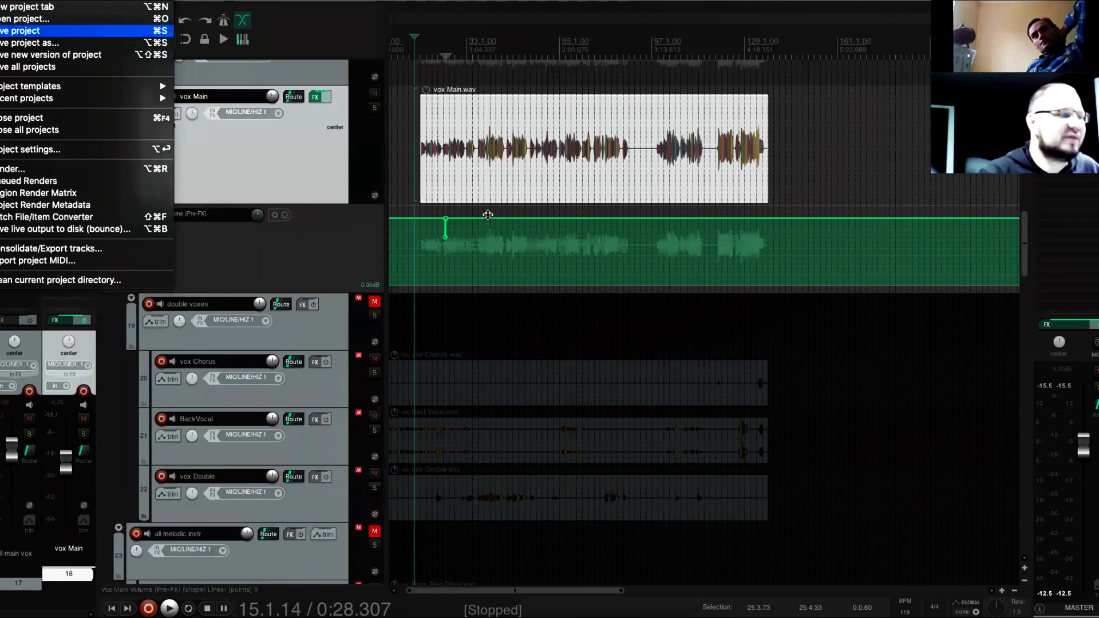
{"action": "scroll", "coordinate": [522, 224], "scroll_direction": "up", "scroll_amount": 1}
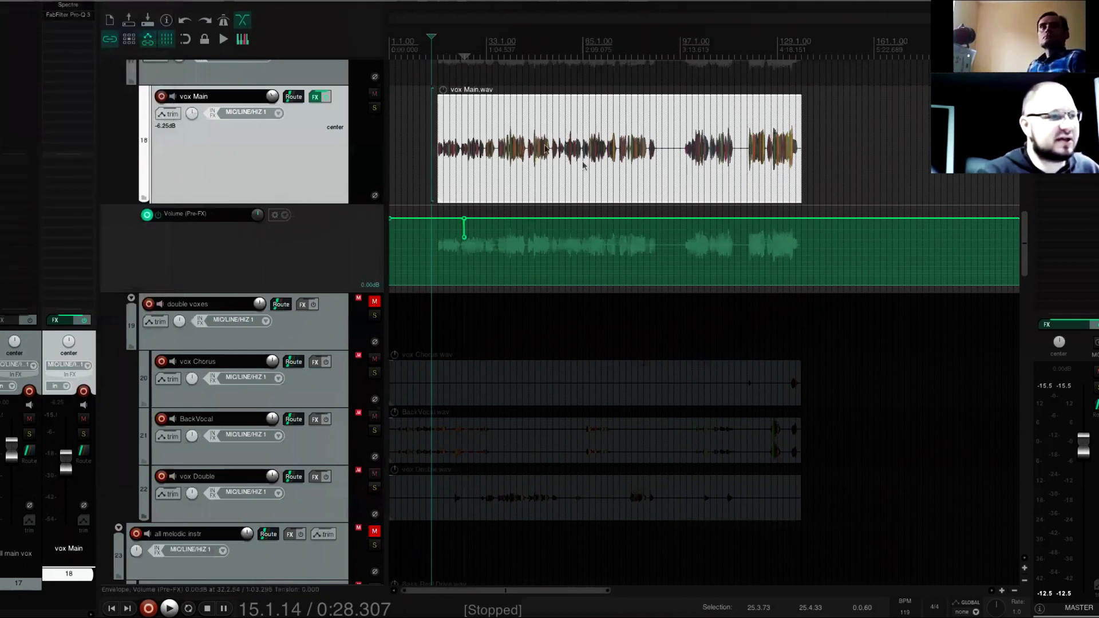
{"action": "scroll", "coordinate": [767, 171], "scroll_direction": "up", "scroll_amount": 2}
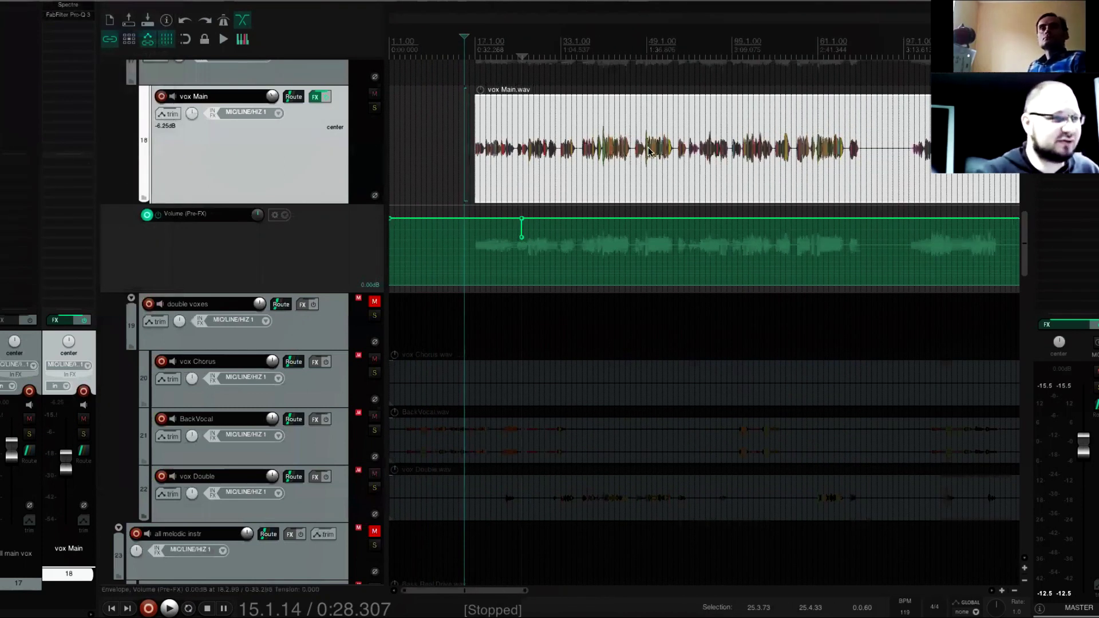
{"action": "scroll", "coordinate": [650, 150], "scroll_direction": "up", "scroll_amount": 3}
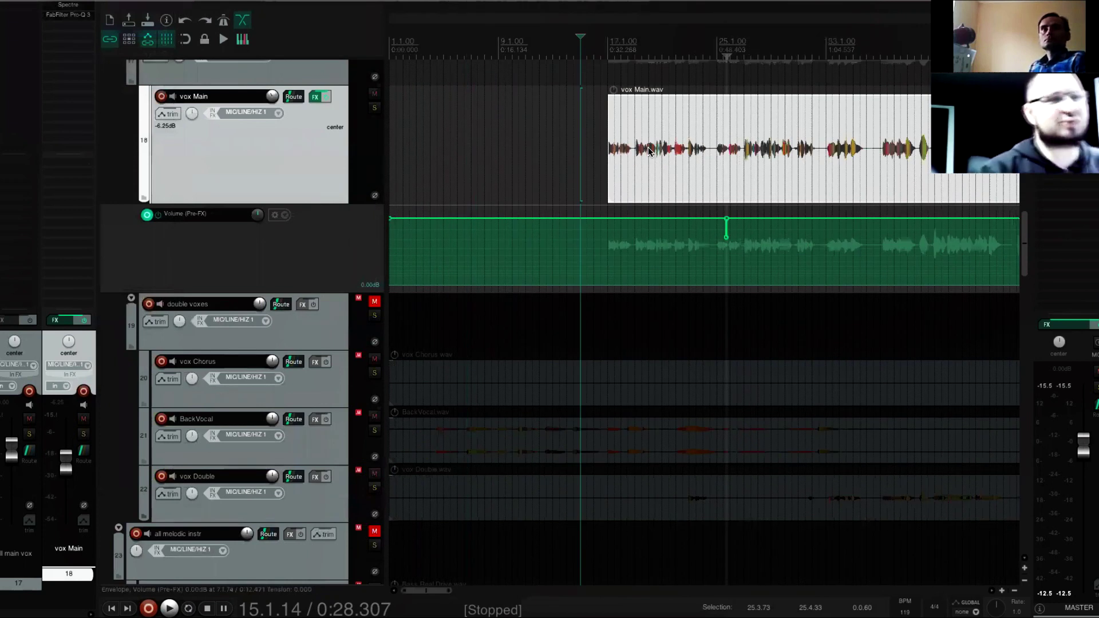
{"action": "scroll", "coordinate": [648, 146], "scroll_direction": "down", "scroll_amount": 4}
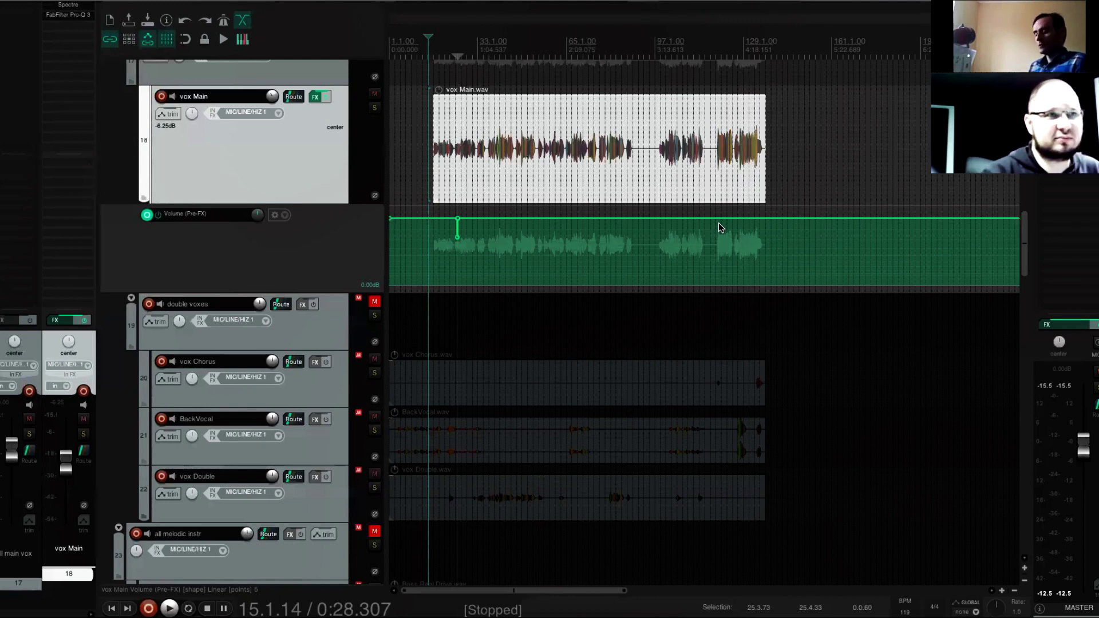
Duplicate the vox Main track, mute the copy, and select the original track
{"action": "right_click", "coordinate": [263, 170]}
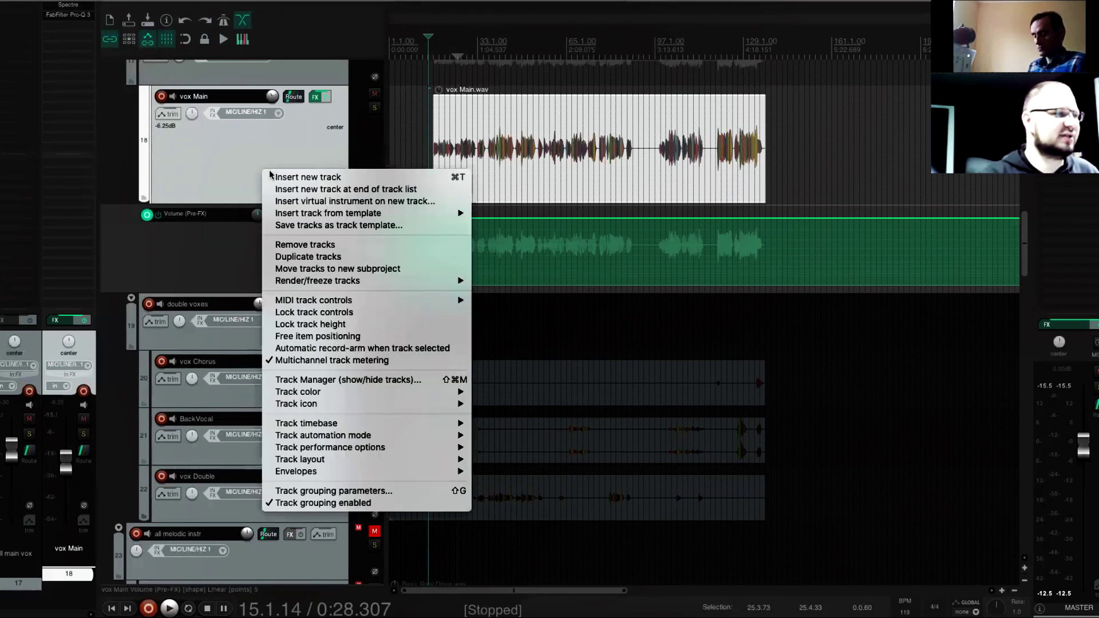
{"action": "left_click", "coordinate": [205, 149]}
{"action": "right_click", "coordinate": [245, 168]}
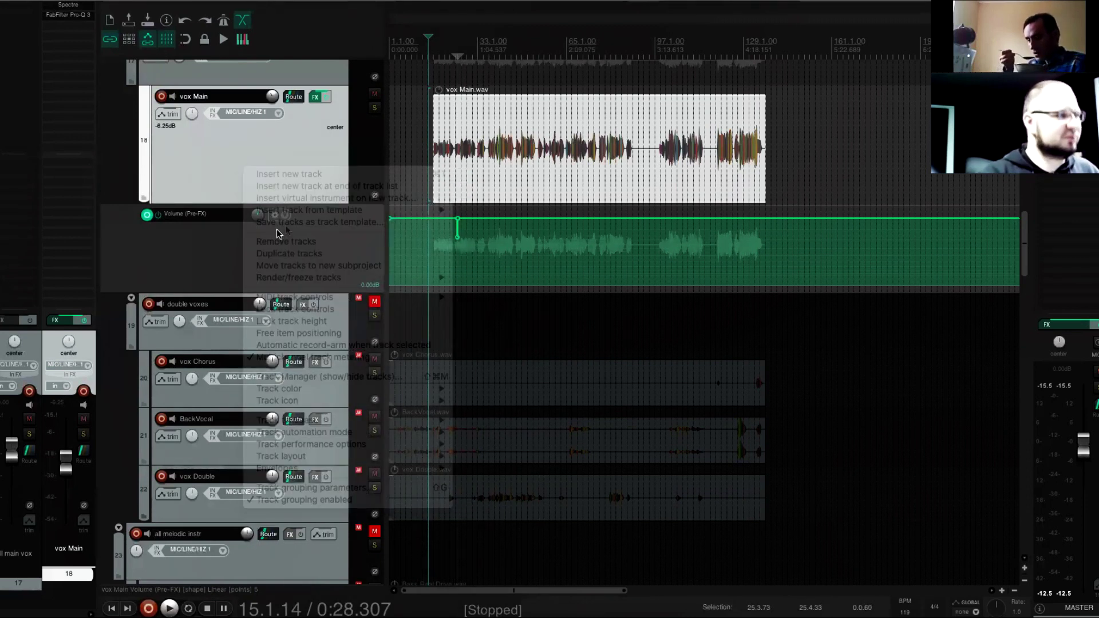
{"action": "left_click", "coordinate": [323, 254]}
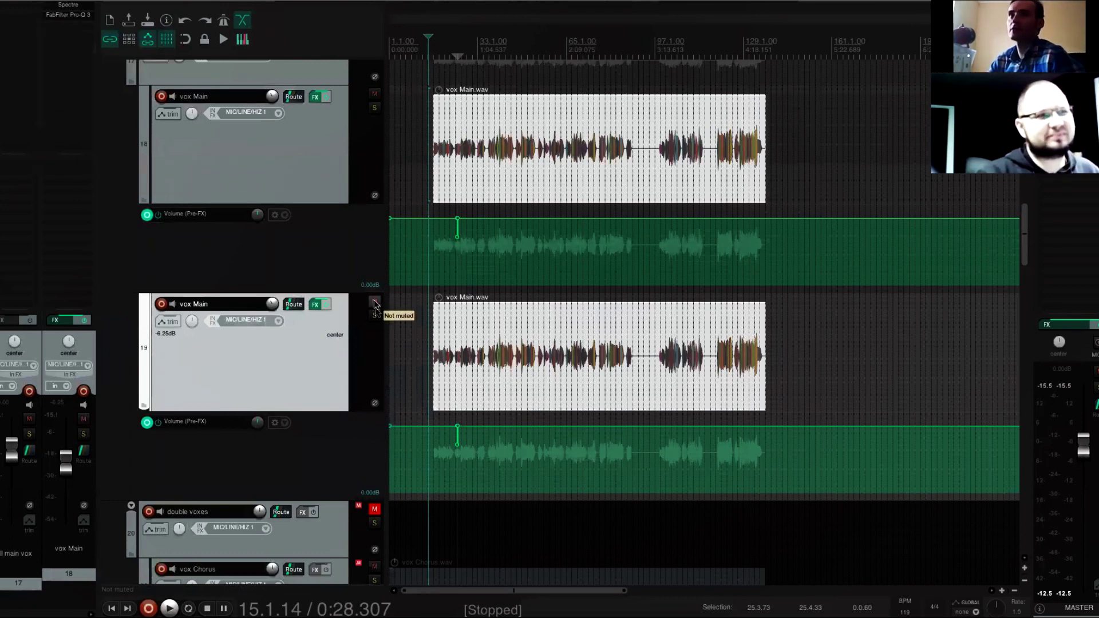
{"action": "left_click", "coordinate": [373, 303]}
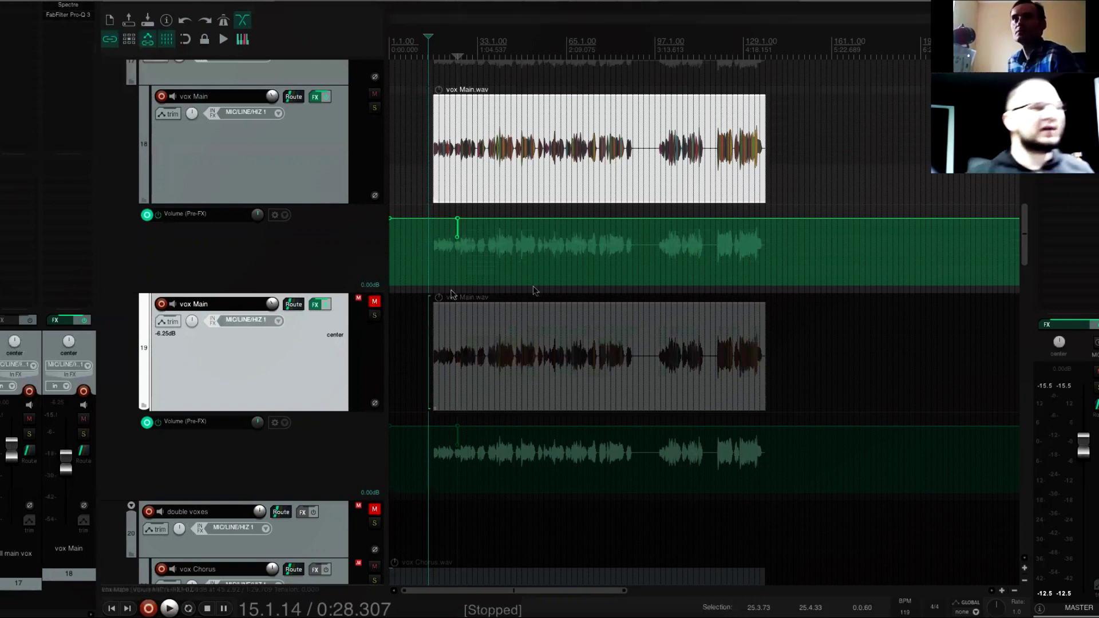
{"action": "left_click", "coordinate": [301, 161]}
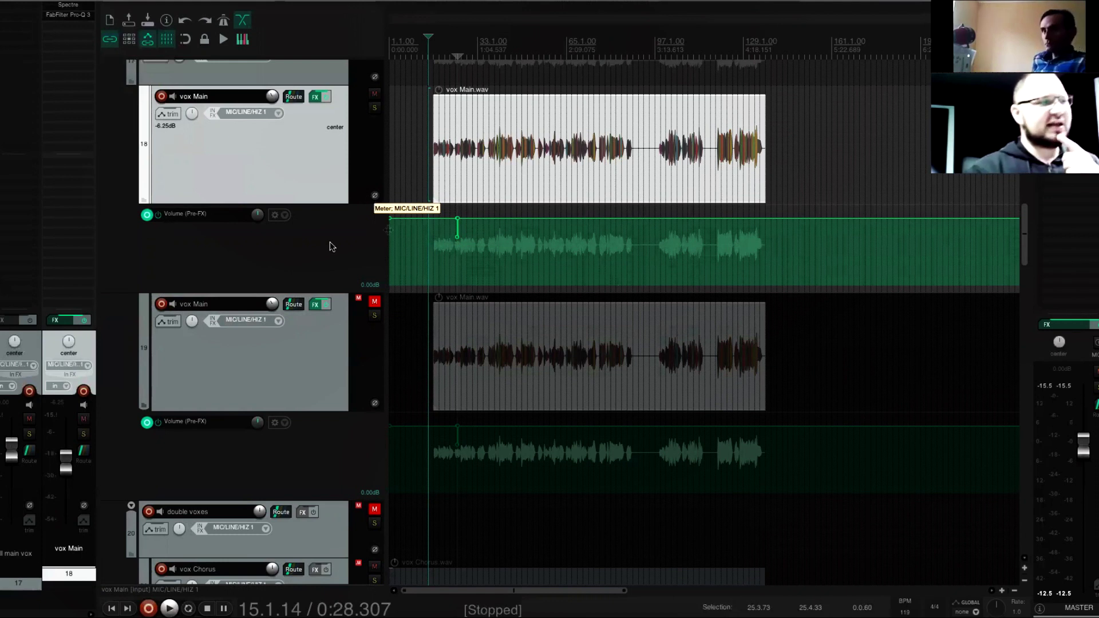
Insert Melodyne at the start of vox Main's effect chain, enlarge its window, and frame the notes from bar 17
{"action": "right_click", "coordinate": [83, 29]}
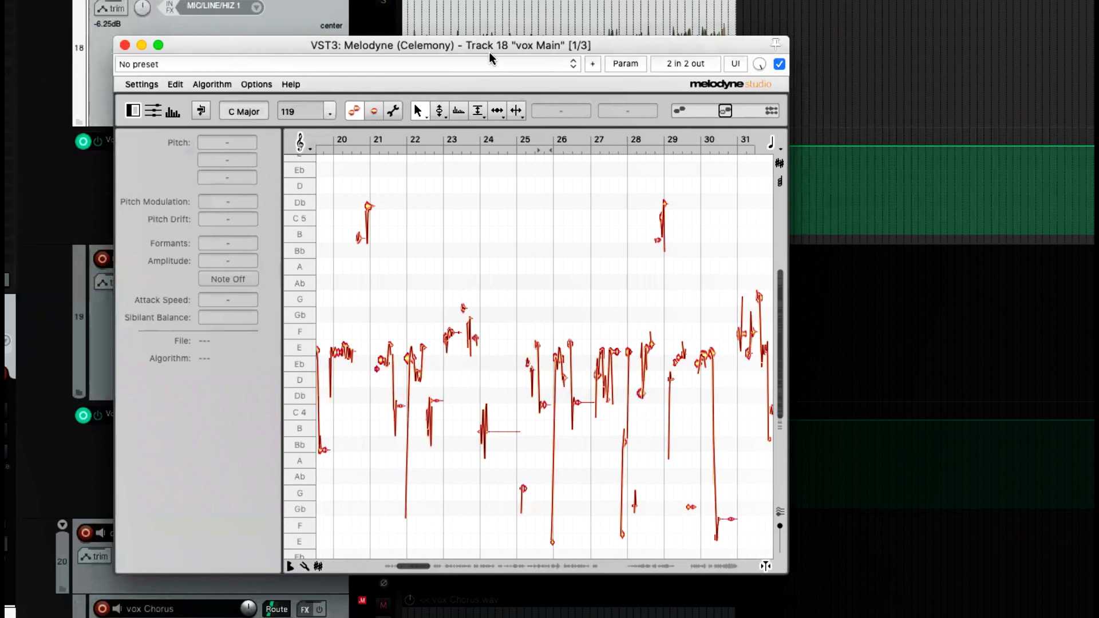
{"action": "left_click_drag", "start_coordinate": [516, 43], "coordinate": [334, 0]}
{"action": "left_click_drag", "start_coordinate": [541, 468], "coordinate": [930, 530]}
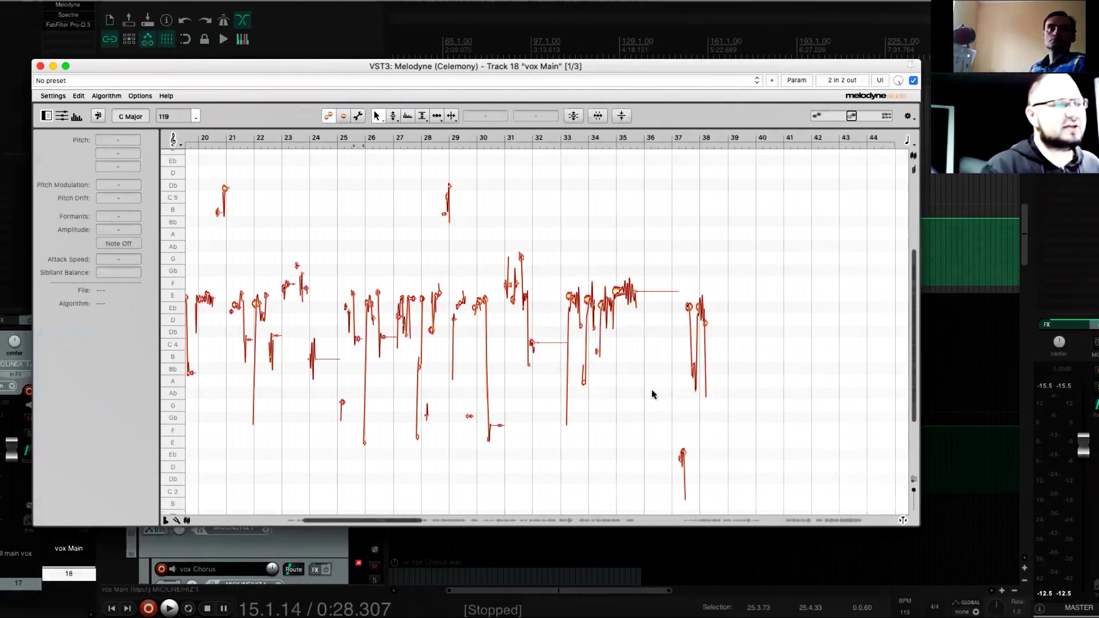
{"action": "scroll", "coordinate": [629, 389], "scroll_direction": "down", "scroll_amount": 2}
{"action": "left_click_drag", "start_coordinate": [392, 520], "coordinate": [344, 520]}
{"action": "left_click_drag", "start_coordinate": [916, 436], "coordinate": [919, 303]}
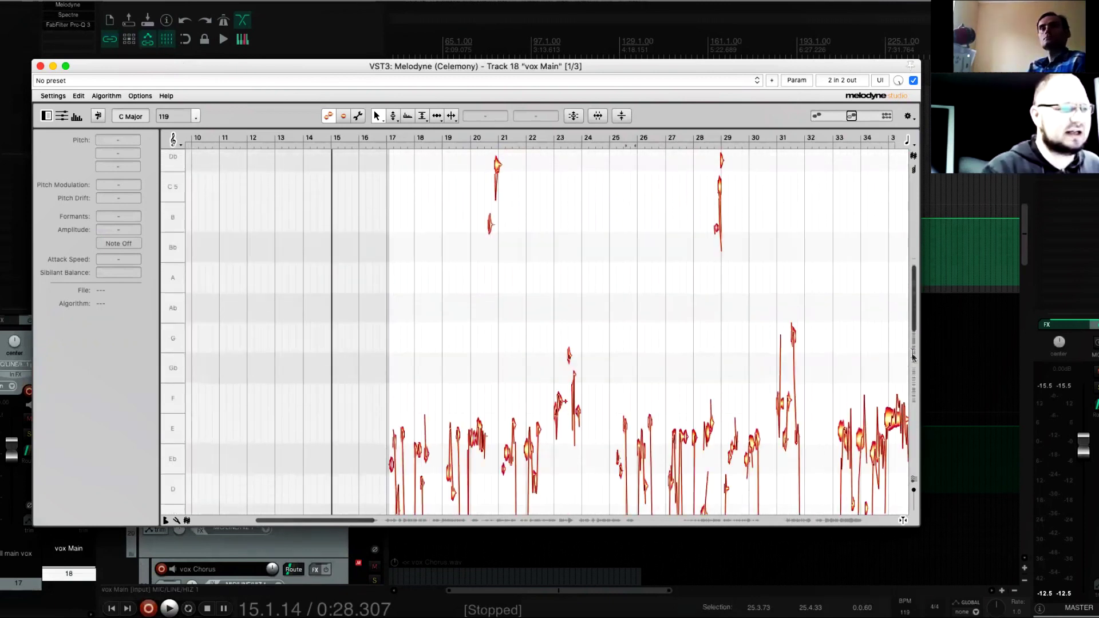
{"action": "scroll", "coordinate": [910, 367], "scroll_direction": "down", "scroll_amount": 3}
{"action": "scroll", "coordinate": [910, 367], "scroll_direction": "down", "scroll_amount": 3}
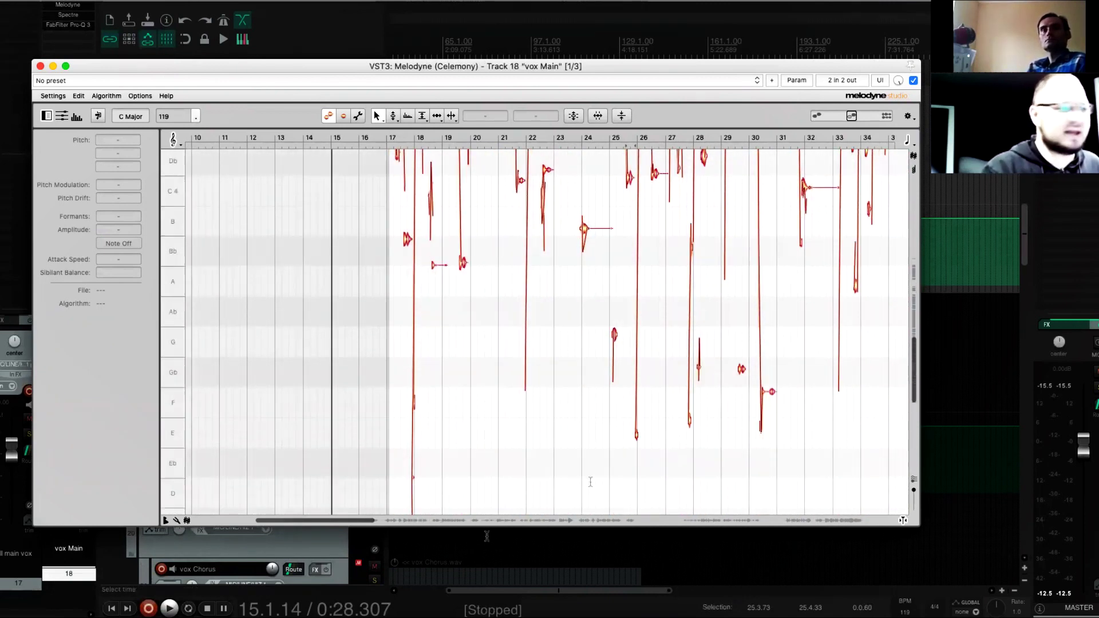
{"action": "left_click_drag", "start_coordinate": [374, 522], "coordinate": [287, 521]}
{"action": "scroll", "coordinate": [323, 244], "scroll_direction": "up", "scroll_amount": 10}
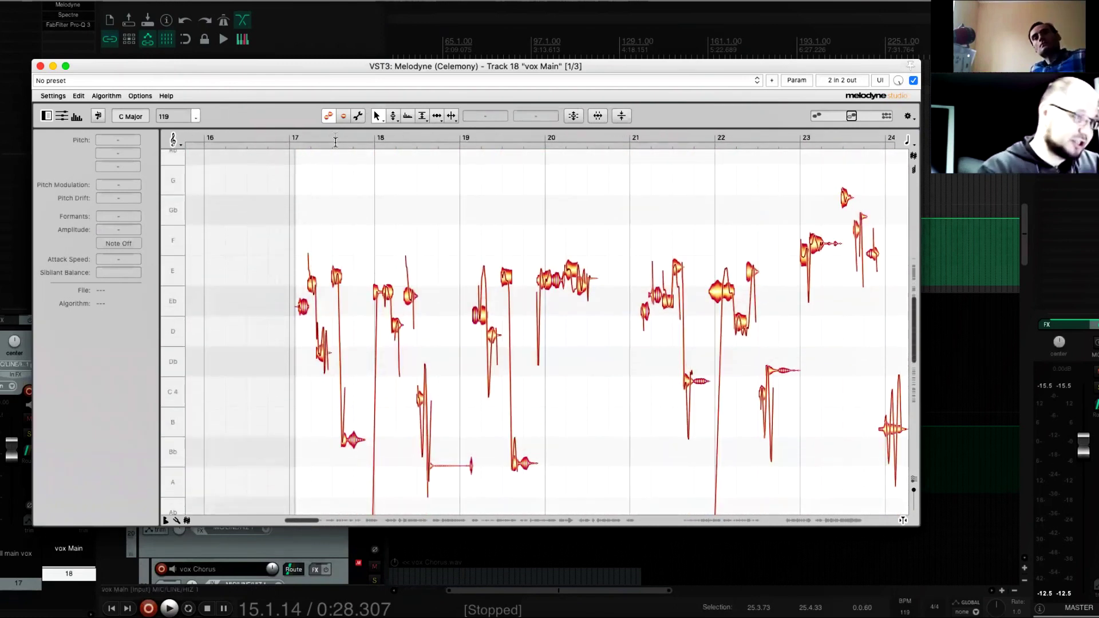
Select the first note in bar 17 and audition the phrase in Melodyne from about 16.3.60
{"action": "left_click", "coordinate": [260, 135]}
{"action": "left_click", "coordinate": [302, 307]}
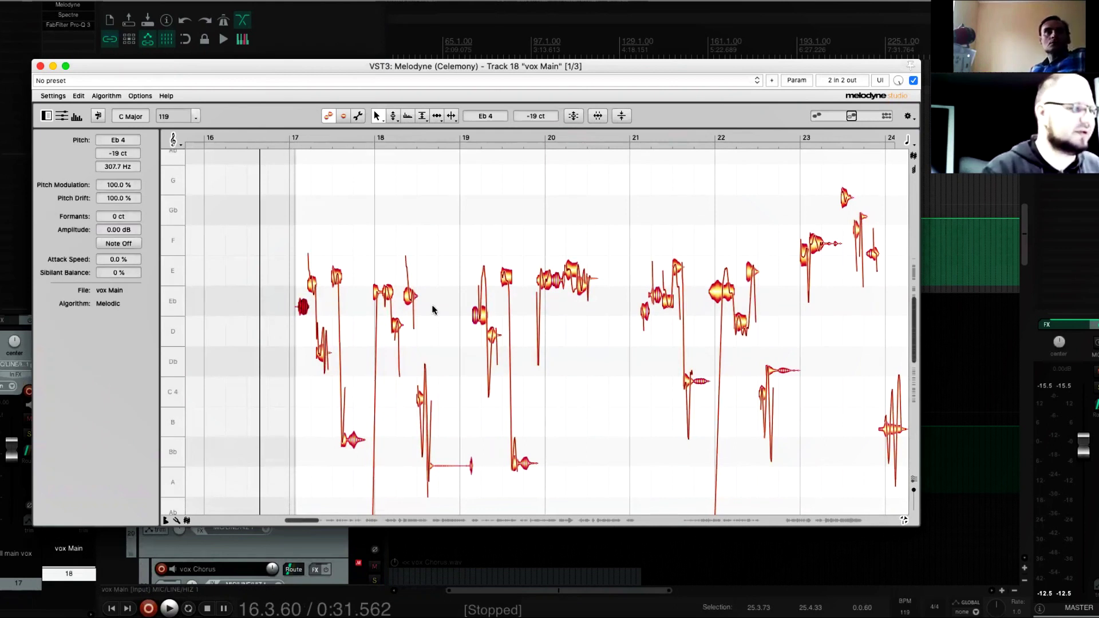
{"action": "key", "text": "space"}
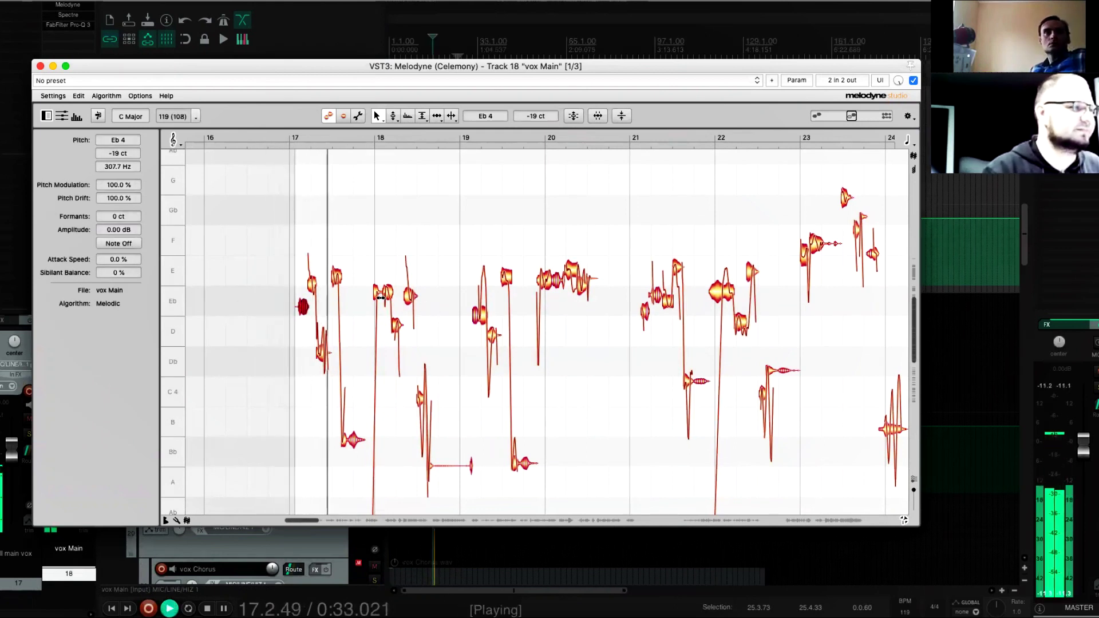
{"action": "key", "text": "space"}
{"action": "scroll", "coordinate": [408, 286], "scroll_direction": "up", "scroll_amount": 3}
{"action": "key", "text": "space"}
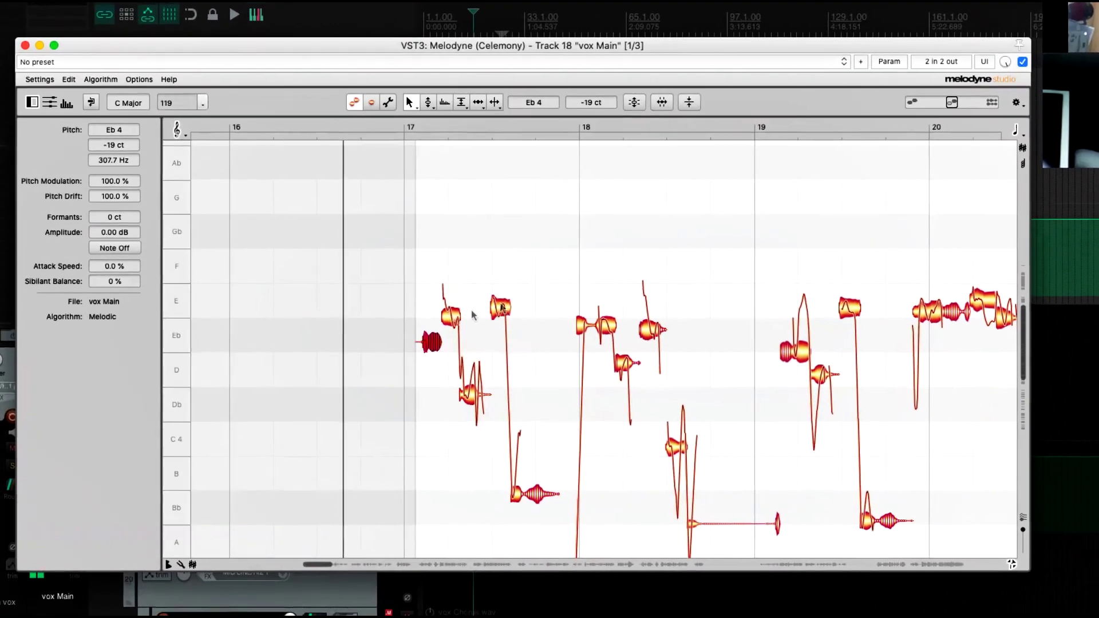
Retune the E4 note near the middle of bar 17 to -1 ct with 67% pitch modulation, auditioning the changes
{"action": "left_click", "coordinate": [500, 308]}
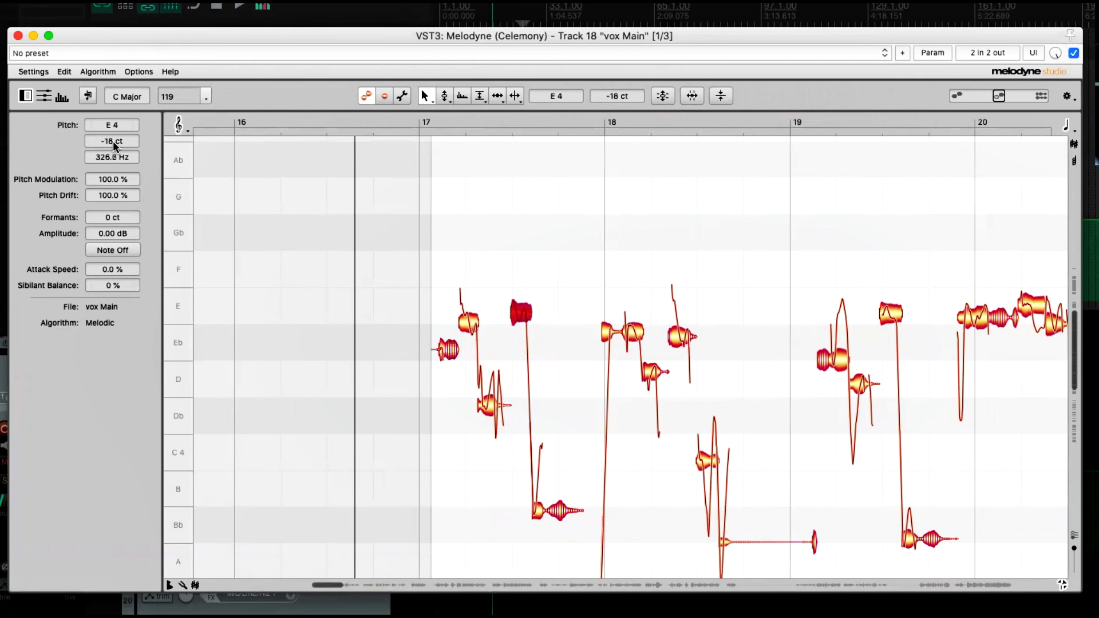
{"action": "left_click_drag", "start_coordinate": [112, 140], "coordinate": [107, 129]}
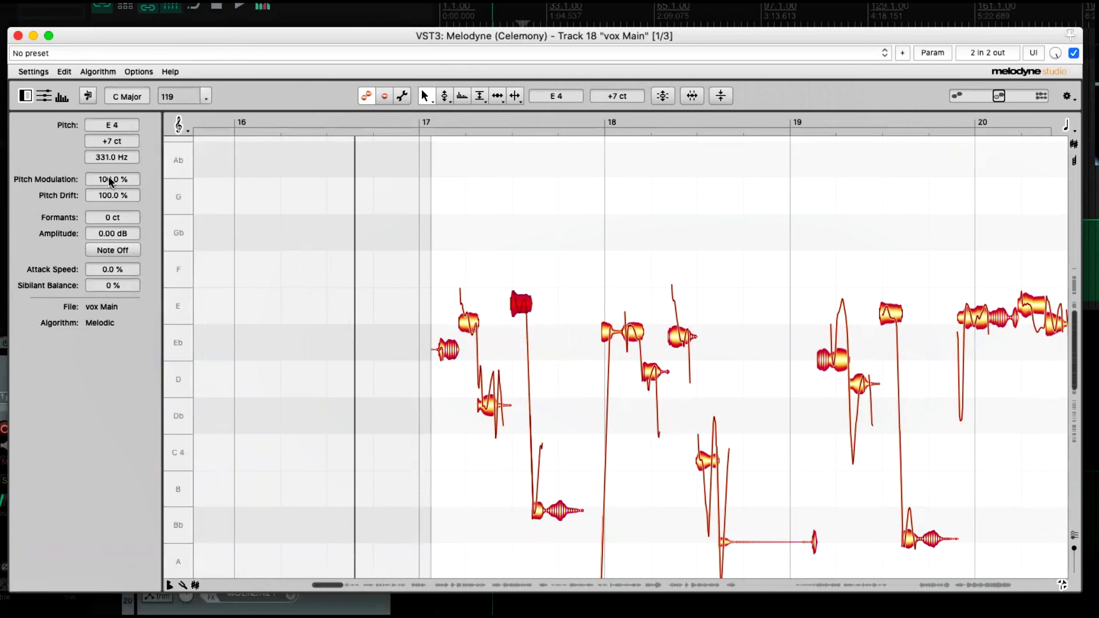
{"action": "left_click_drag", "start_coordinate": [109, 202], "coordinate": [97, 239]}
{"action": "key", "text": "space"}
{"action": "key", "text": "space"}
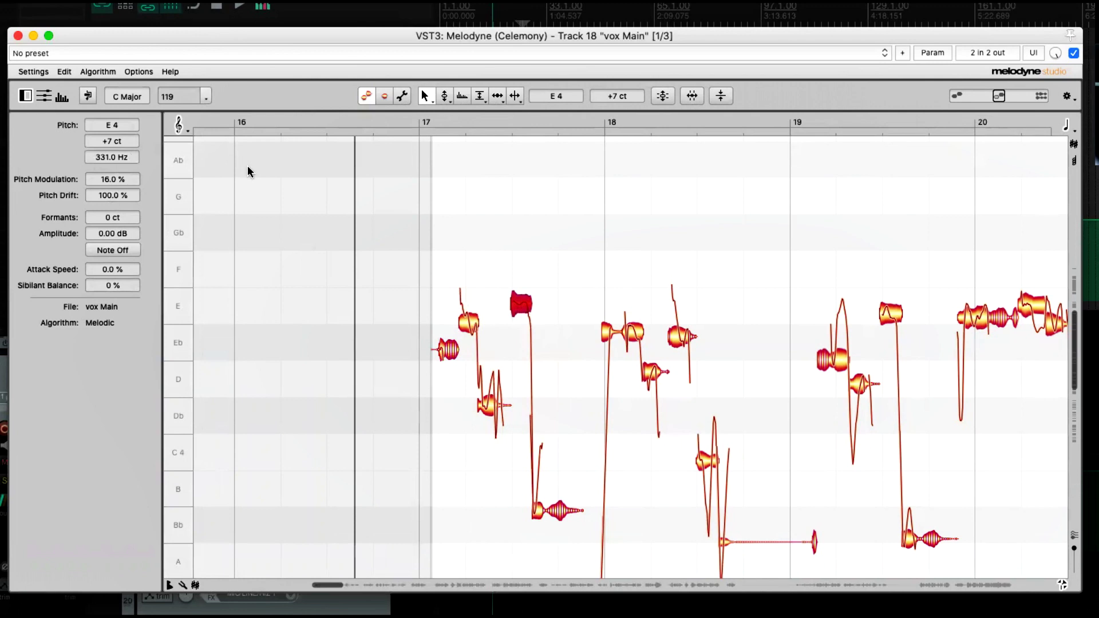
{"action": "left_click_drag", "start_coordinate": [122, 182], "coordinate": [109, 146]}
{"action": "key", "text": "space"}
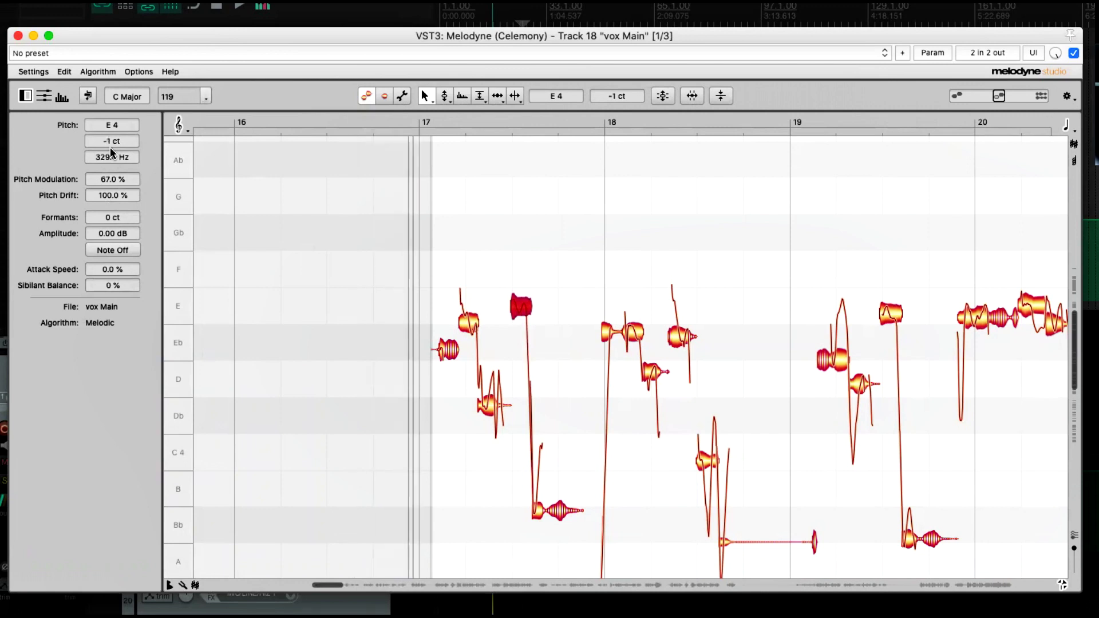
{"action": "key", "text": "space"}
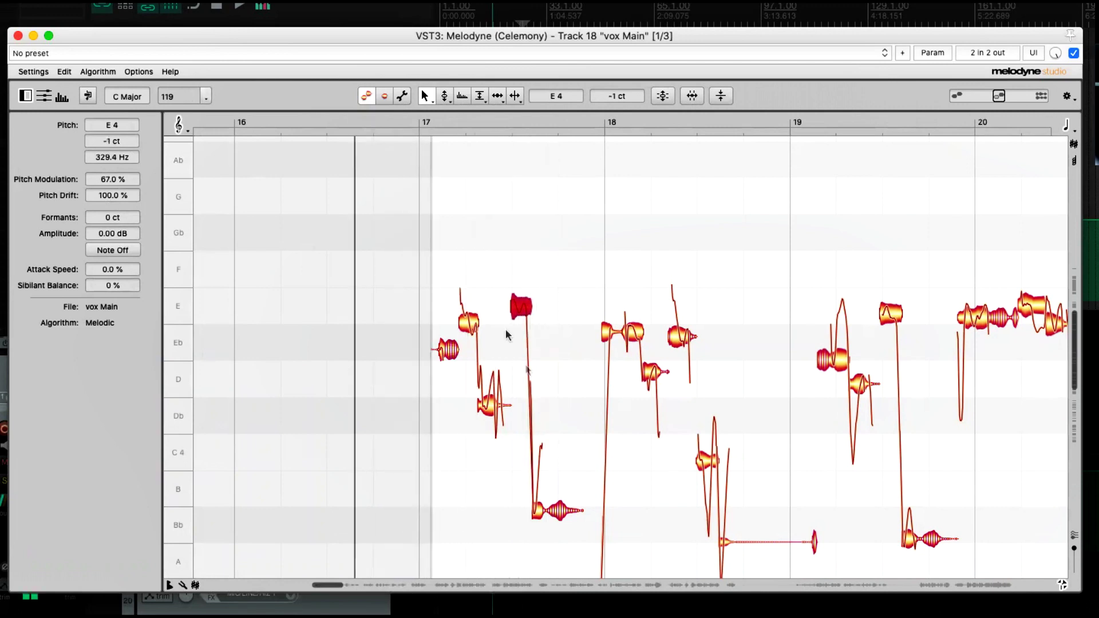
Try the second note of bar 17 at Eb4 -10 ct, raise it back to E4, and audition both versions
{"action": "left_click", "coordinate": [464, 325]}
{"action": "left_click_drag", "start_coordinate": [109, 147], "coordinate": [102, 194]}
{"action": "key", "text": "space"}
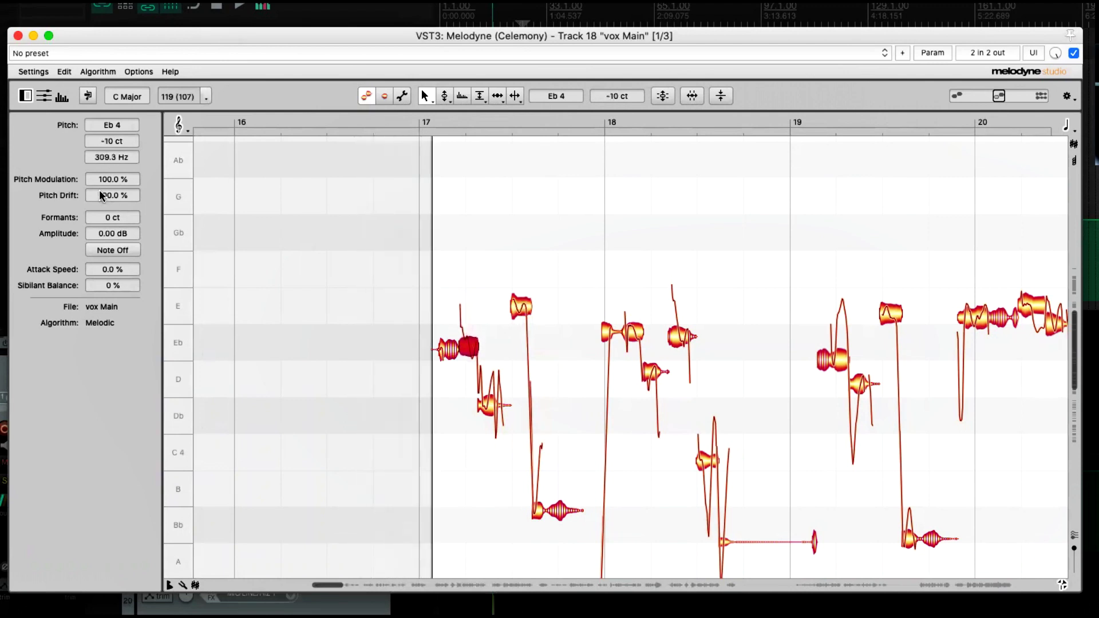
{"action": "key", "text": "space"}
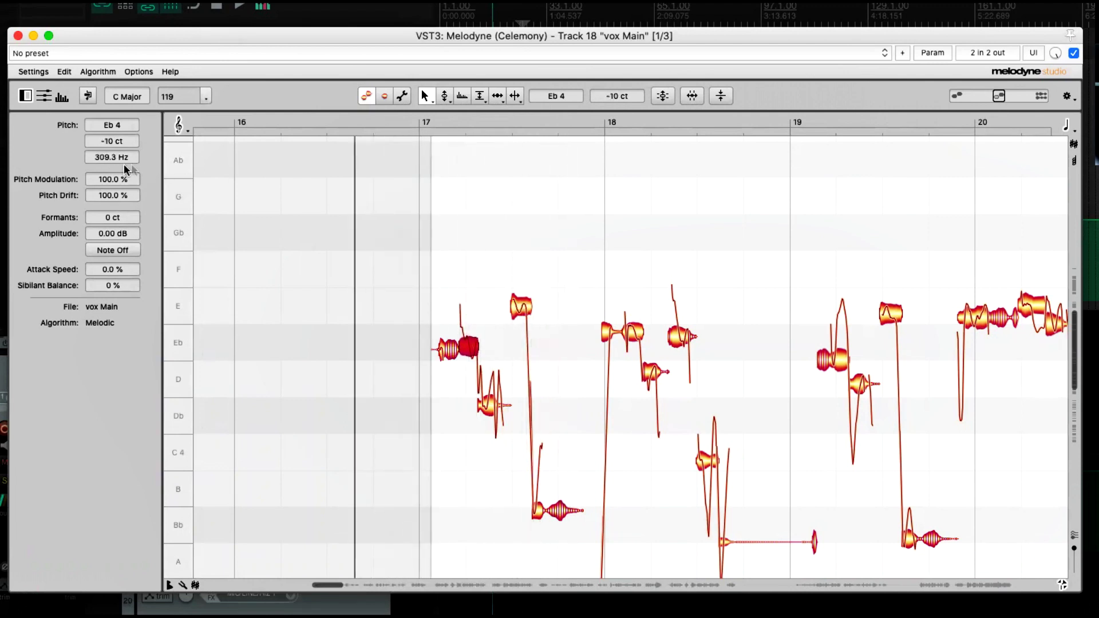
{"action": "left_click_drag", "start_coordinate": [108, 146], "coordinate": [104, 57]}
{"action": "key", "text": "space"}
{"action": "key", "text": "space"}
Try lowering the Db4 note in bar 17 to C4 -8 ct and audition it from just before bar 17
{"action": "left_click", "coordinate": [490, 406]}
{"action": "scroll", "coordinate": [573, 418], "scroll_direction": "left", "scroll_amount": 2}
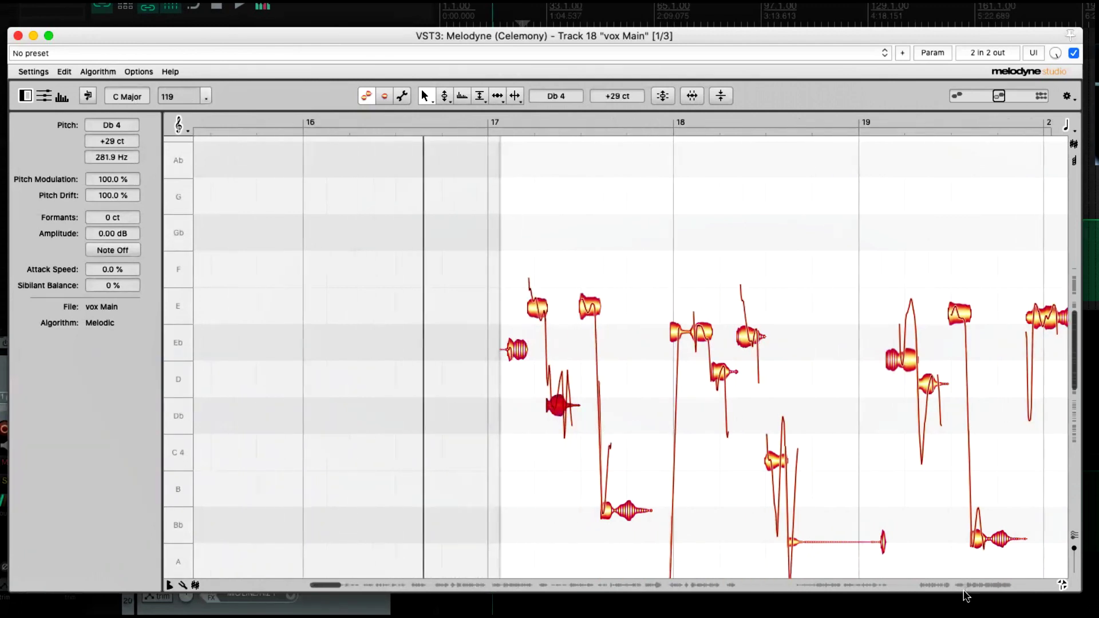
{"action": "mouse_move", "coordinate": [338, 584]}
{"action": "left_mouse_down"}
{"action": "mouse_move", "coordinate": [314, 585]}
{"action": "mouse_move", "coordinate": [338, 584]}
{"action": "left_mouse_up"}
{"action": "left_click", "coordinate": [824, 122]}
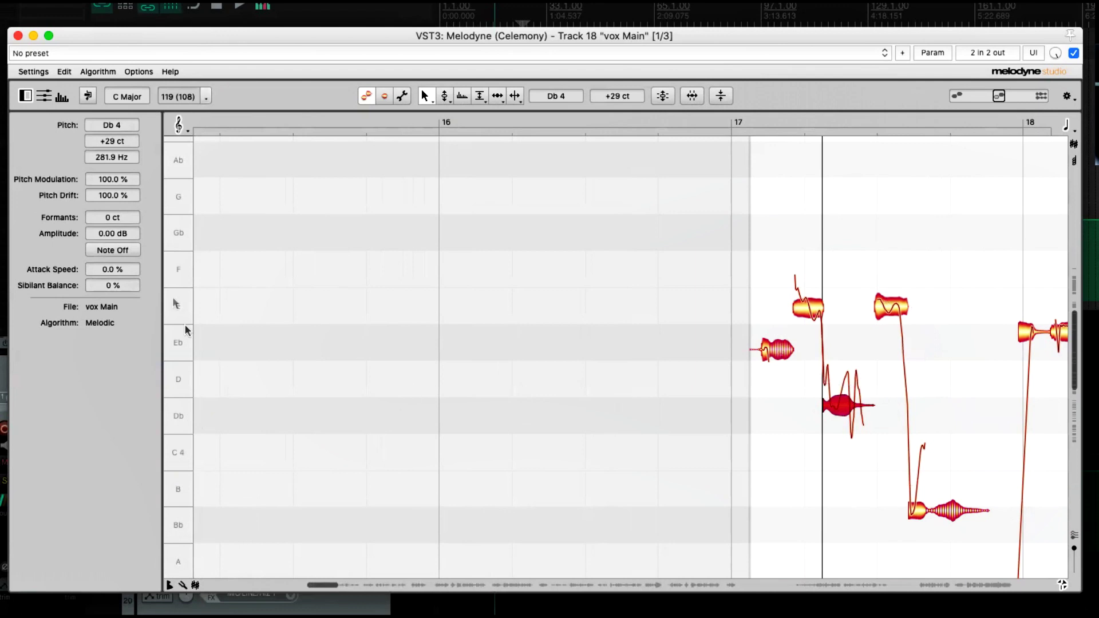
{"action": "left_click_drag", "start_coordinate": [124, 149], "coordinate": [101, 242]}
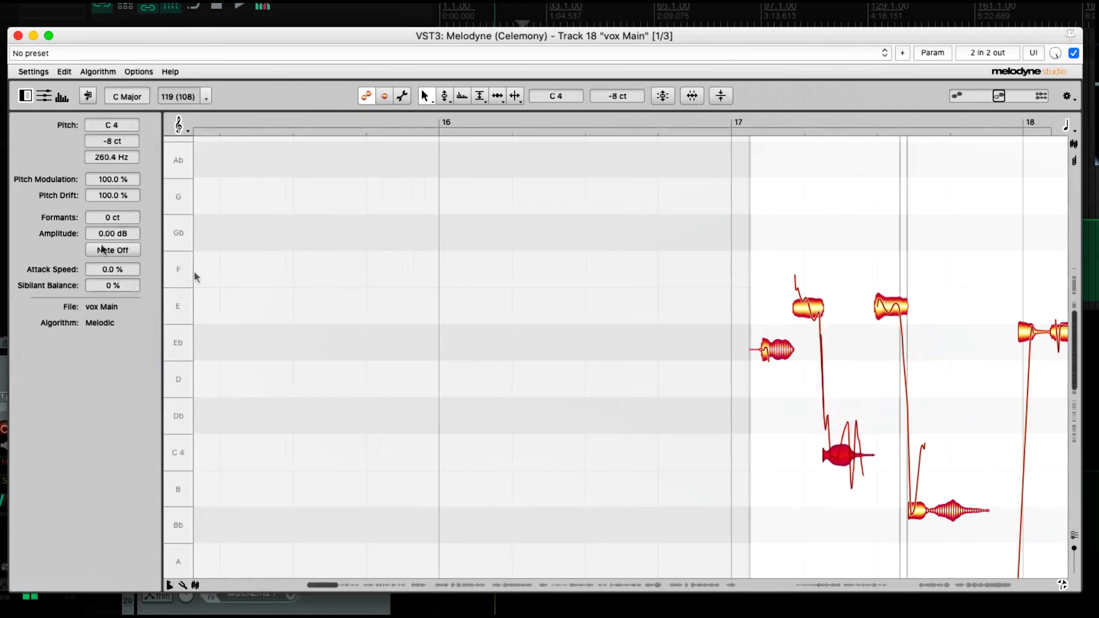
{"action": "left_click", "coordinate": [685, 114]}
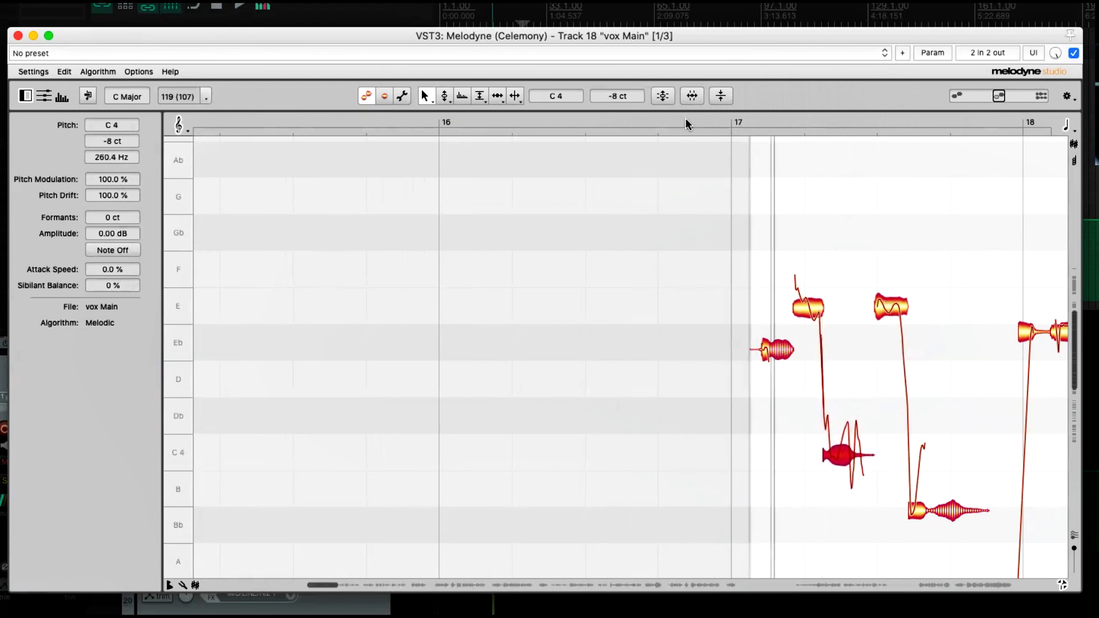
{"action": "key", "text": "space"}
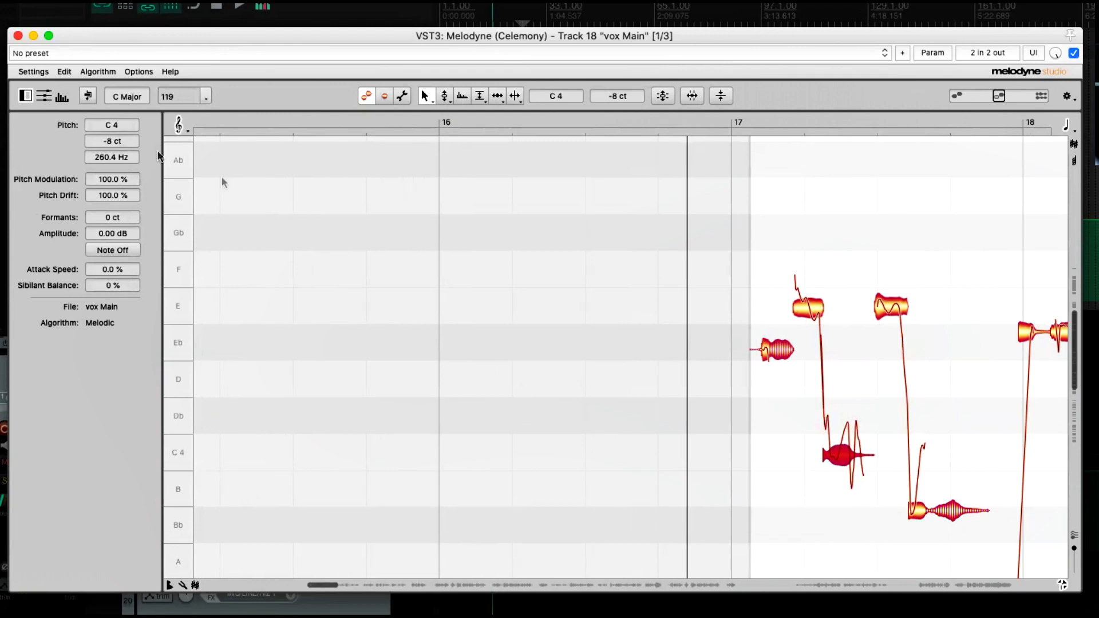
Raise the third note of bar 17 to Db4 +14 ct and audition the phrase
{"action": "left_click_drag", "start_coordinate": [105, 143], "coordinate": [103, 107]}
{"action": "key", "text": "space"}
{"action": "key", "text": "space"}
{"action": "left_click_drag", "start_coordinate": [105, 143], "coordinate": [119, 85]}
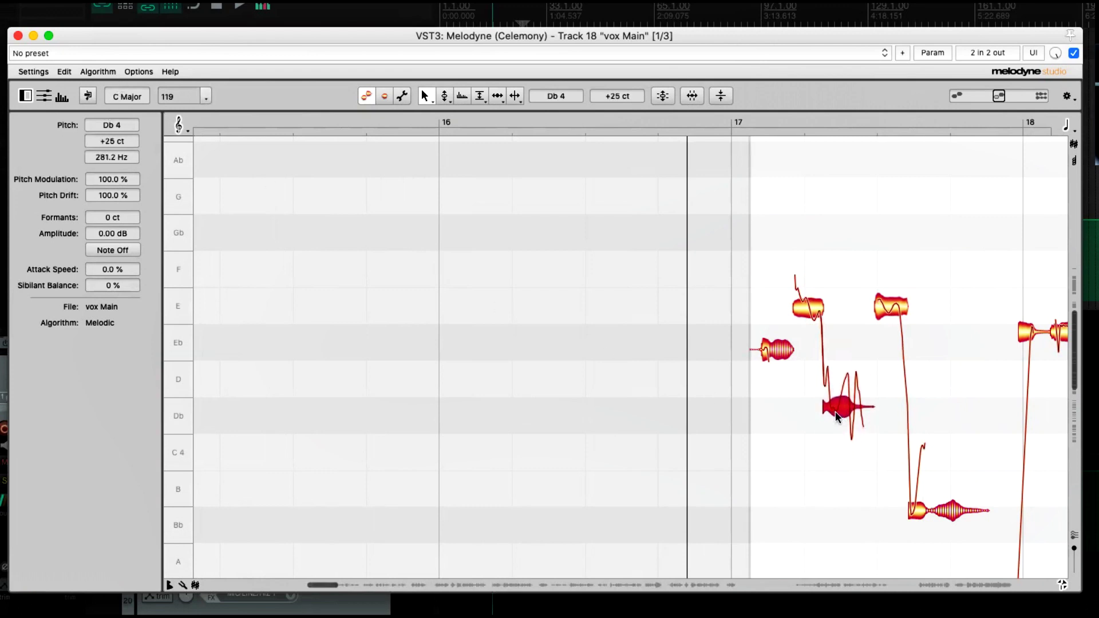
{"action": "left_click_drag", "start_coordinate": [89, 143], "coordinate": [100, 158]}
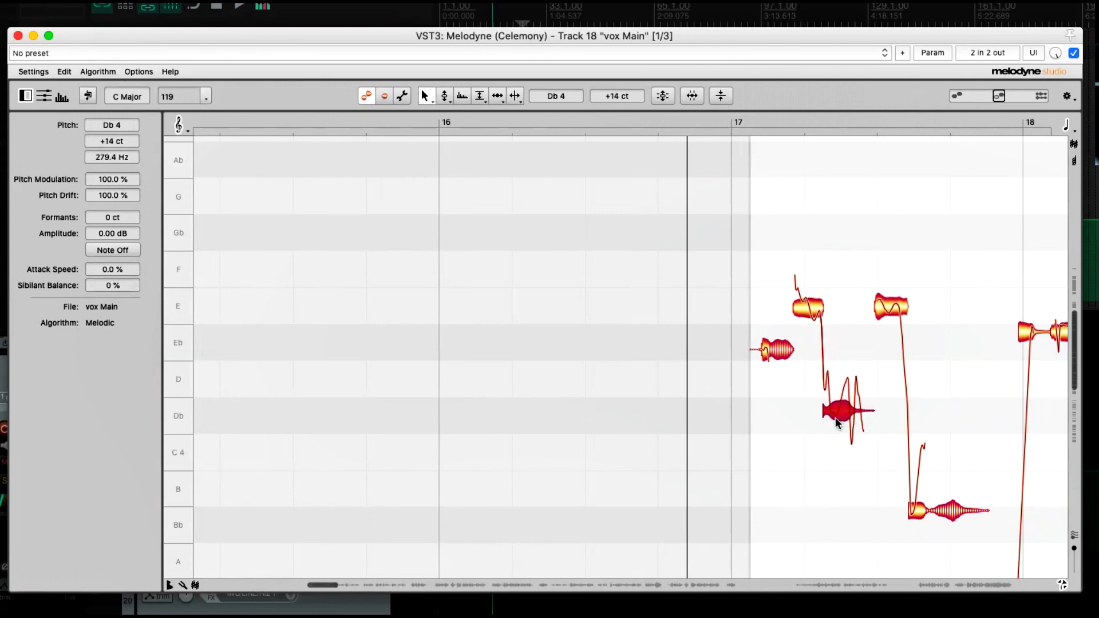
{"action": "key", "text": "space"}
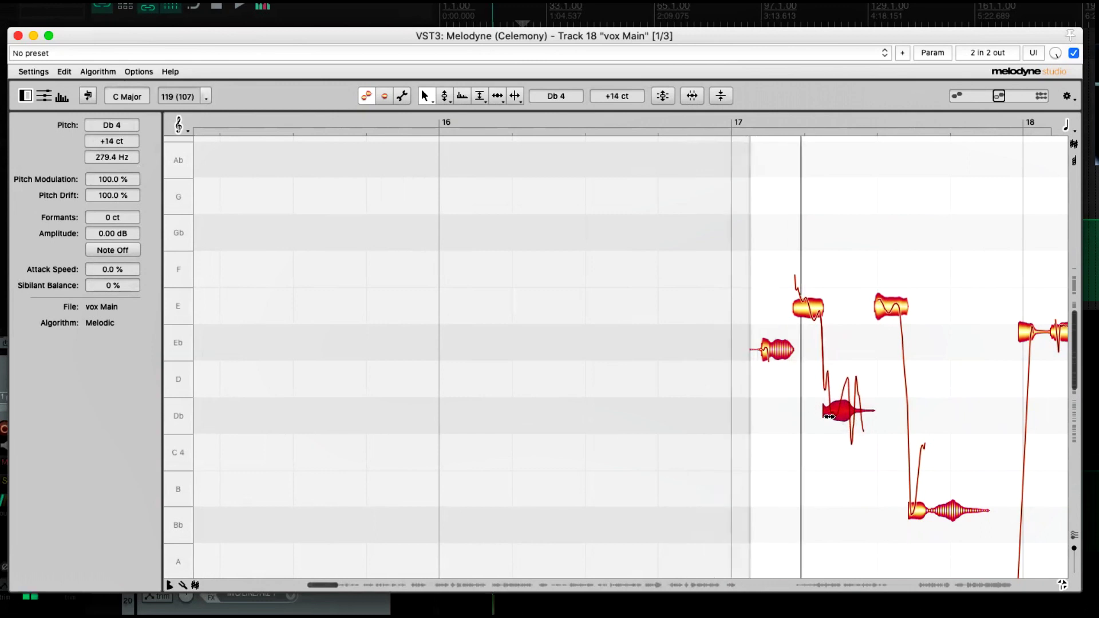
{"action": "key", "text": "space"}
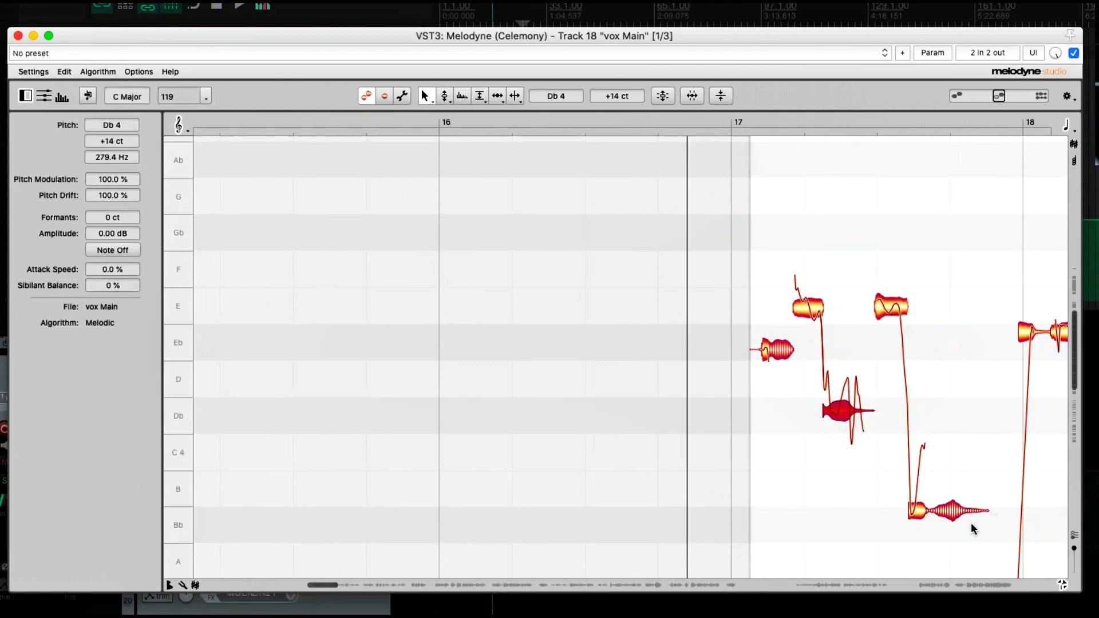
Lower the last note of bar 17 to Bb3 +12 ct and audition the phrase through bar 19
{"action": "left_click", "coordinate": [930, 521]}
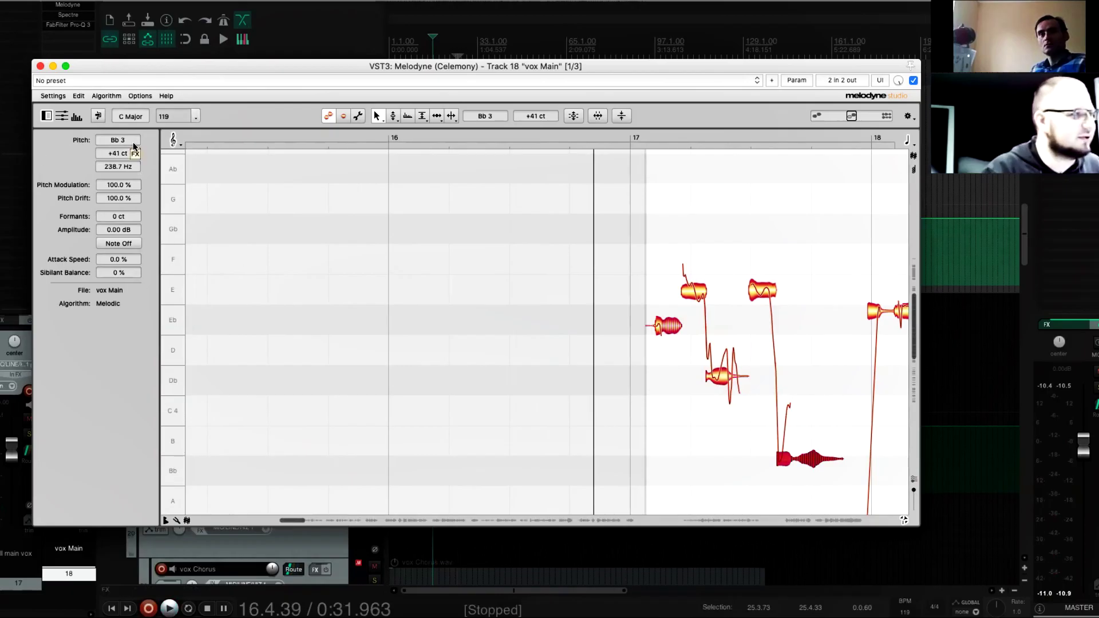
{"action": "left_click_drag", "start_coordinate": [120, 163], "coordinate": [122, 180]}
{"action": "key", "text": "space"}
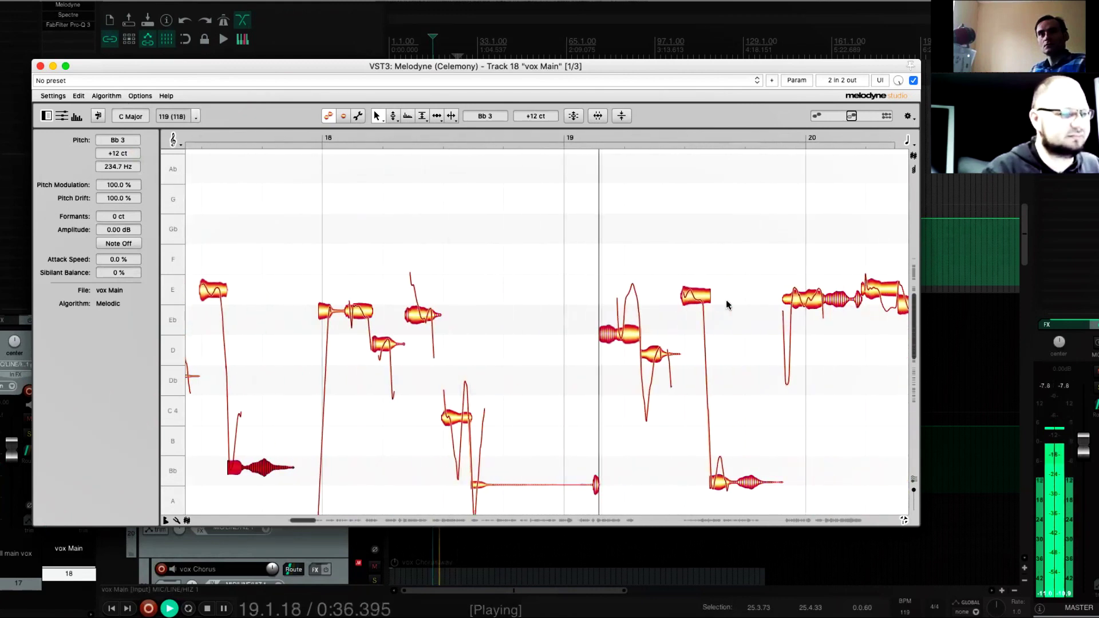
{"action": "left_click", "coordinate": [307, 204]}
{"action": "key", "text": "space"}
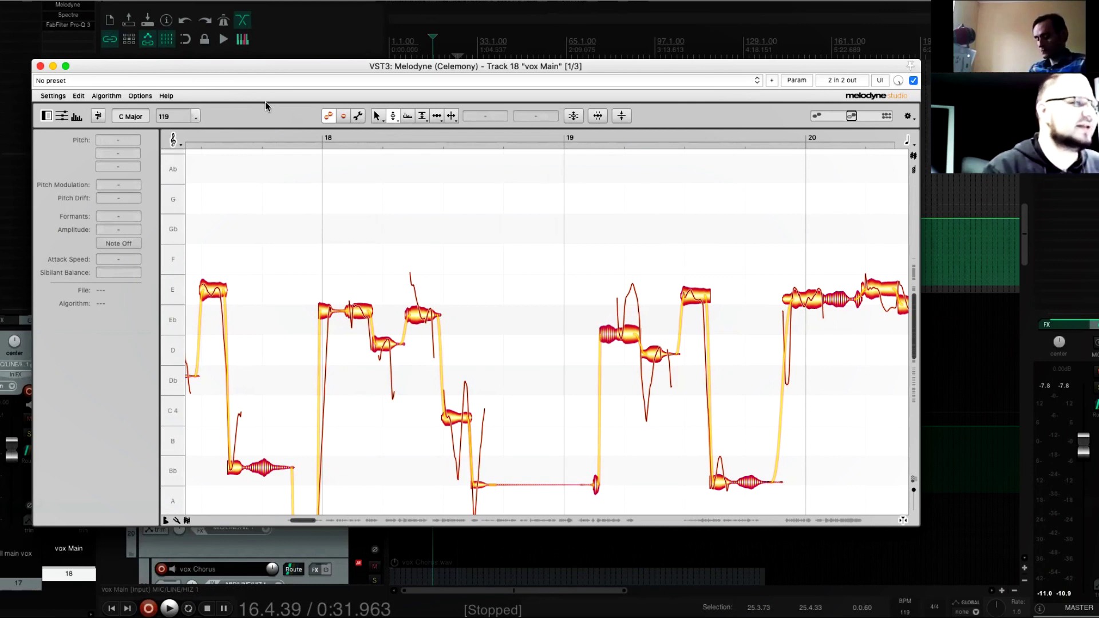
Close Melodyne, split the upper vox Main item just before bar 23, and trim the second part's start to leave a small gap
{"action": "left_click", "coordinate": [40, 67]}
{"action": "scroll", "coordinate": [485, 155], "scroll_direction": "up", "scroll_amount": 3}
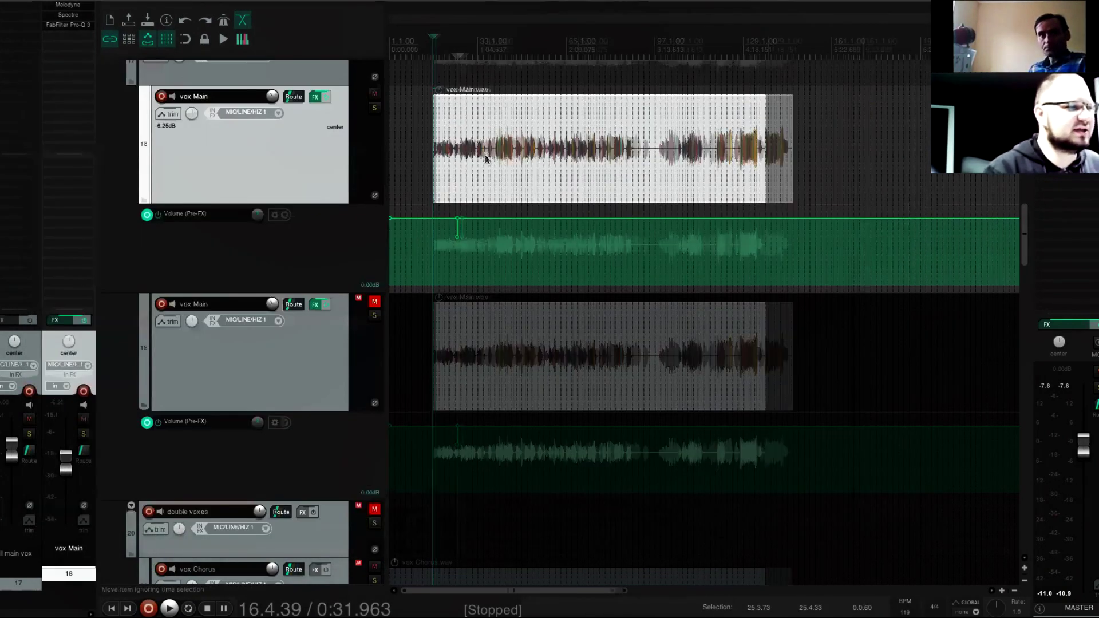
{"action": "scroll", "coordinate": [749, 211], "scroll_direction": "up", "scroll_amount": 4}
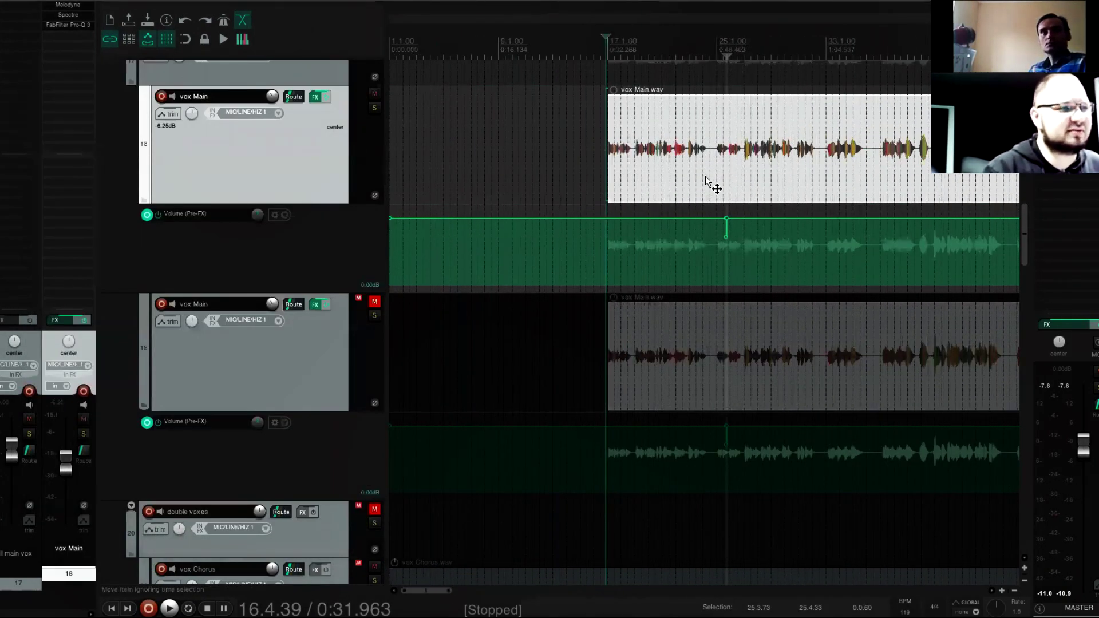
{"action": "left_click", "coordinate": [706, 179]}
{"action": "scroll", "coordinate": [649, 178], "scroll_direction": "up", "scroll_amount": 8}
{"action": "left_click", "coordinate": [479, 172]}
{"action": "key", "text": "s"}
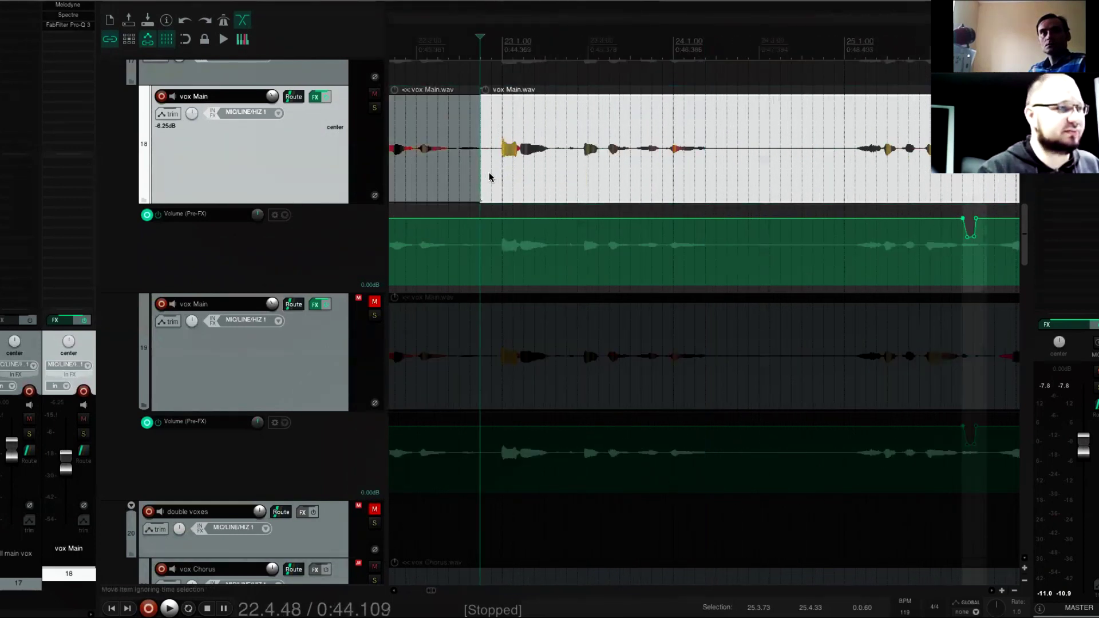
{"action": "left_click_drag", "start_coordinate": [480, 171], "coordinate": [497, 172]}
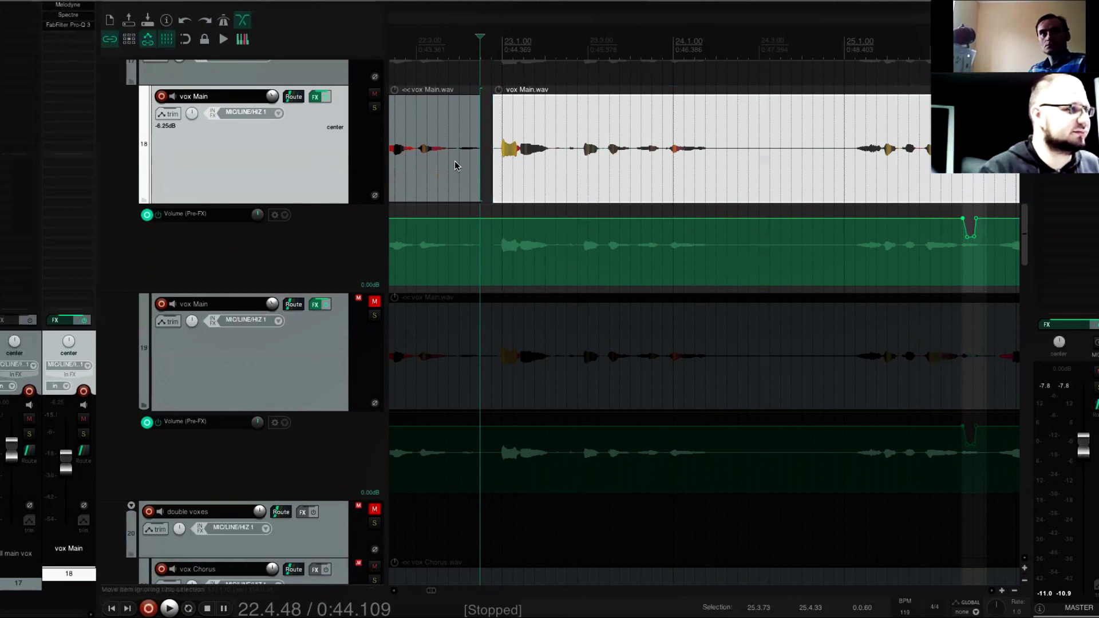
Reopen Melodyne on vox Main to inspect how the gap before bar 23 affects its notes, and close it again
{"action": "scroll", "coordinate": [535, 172], "scroll_direction": "down", "scroll_amount": 2}
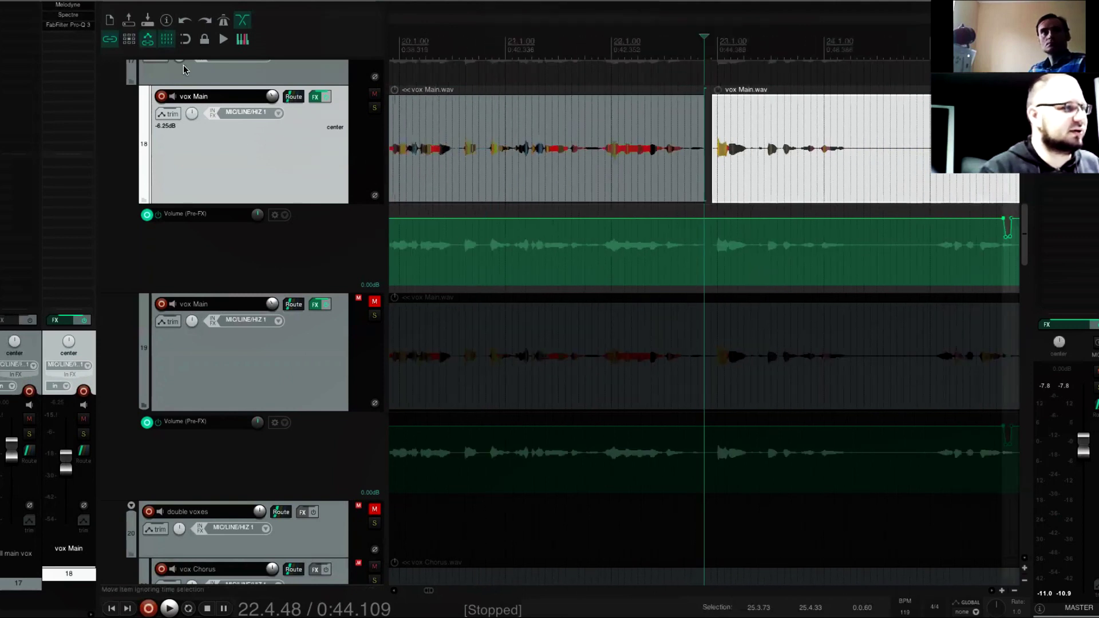
{"action": "left_click", "coordinate": [83, 7]}
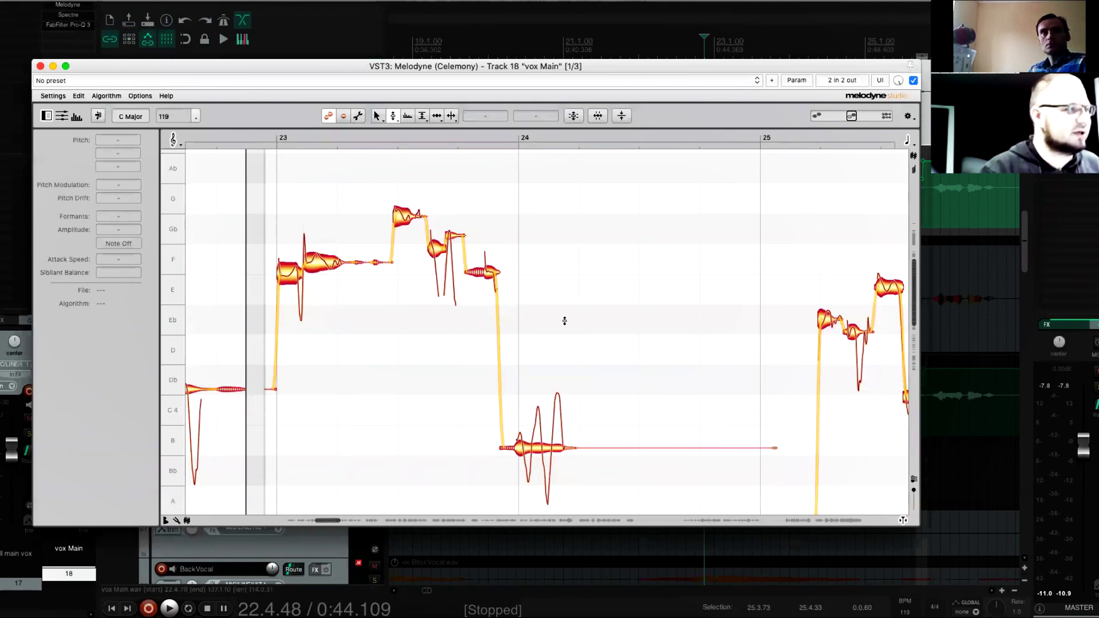
{"action": "left_click", "coordinate": [40, 66]}
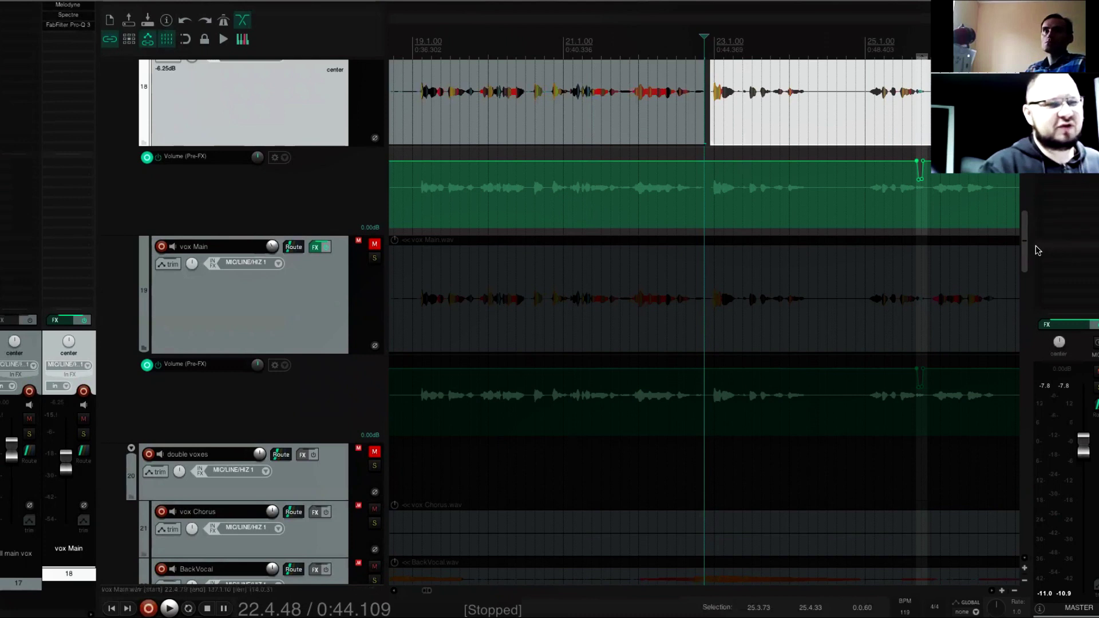
Remove the Melodyne-edited vox Main track, unmute its backup copy, and place the edit cursor near the start of its vocal item
{"action": "left_click_drag", "start_coordinate": [1027, 238], "coordinate": [1026, 204]}
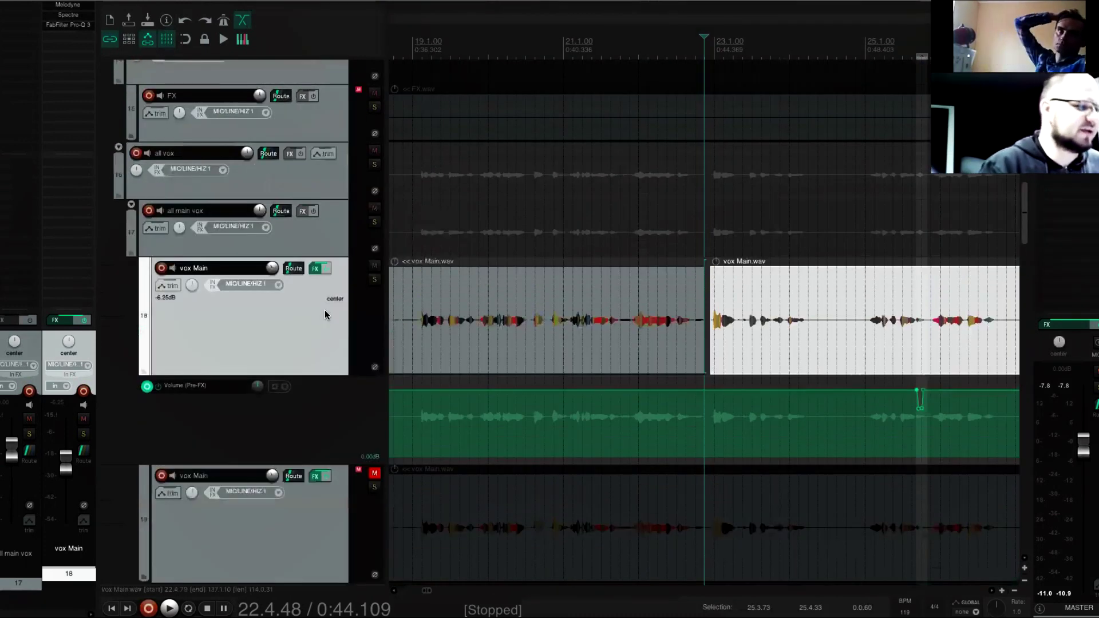
{"action": "right_click", "coordinate": [324, 310]}
{"action": "left_click", "coordinate": [378, 352]}
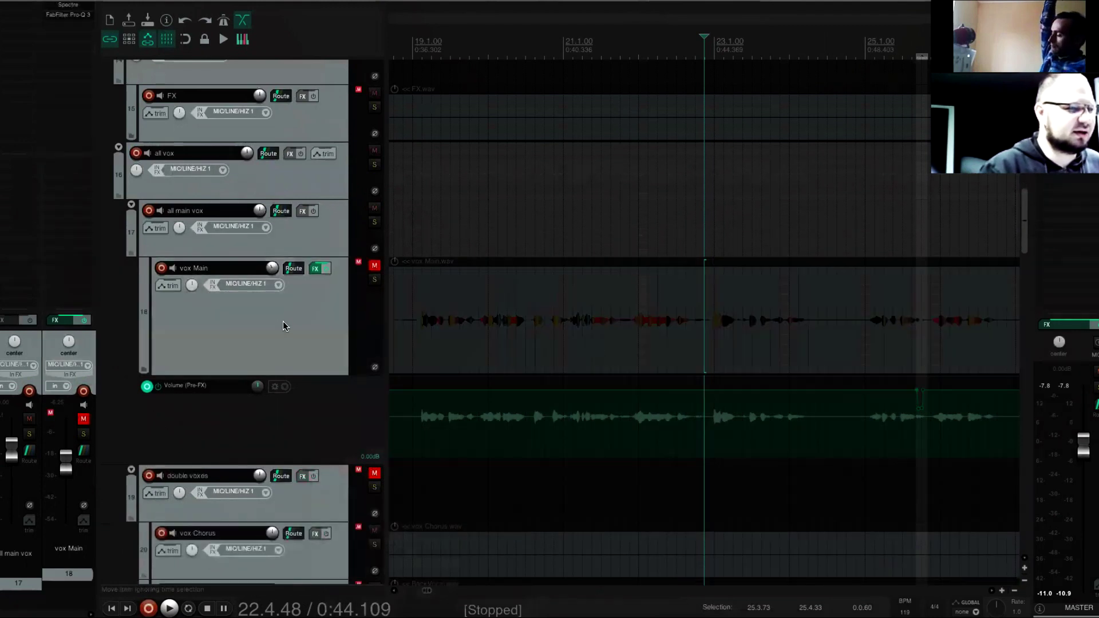
{"action": "left_click", "coordinate": [421, 342]}
{"action": "scroll", "coordinate": [579, 324], "scroll_direction": "up", "scroll_amount": 5}
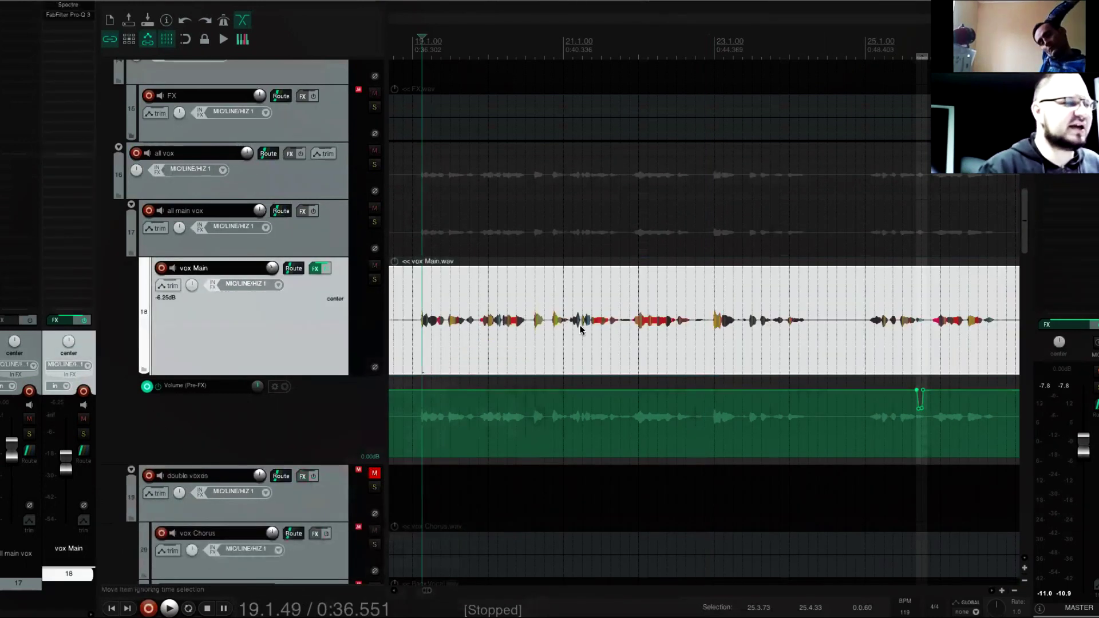
{"action": "scroll", "coordinate": [580, 332], "scroll_direction": "down", "scroll_amount": 5}
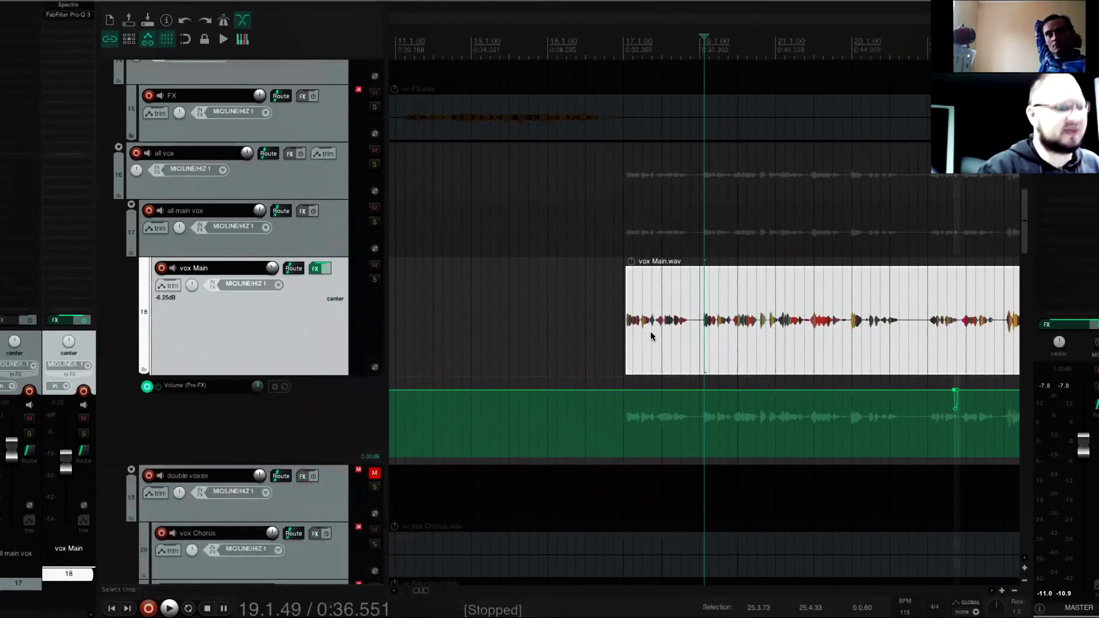
{"action": "left_click", "coordinate": [635, 337]}
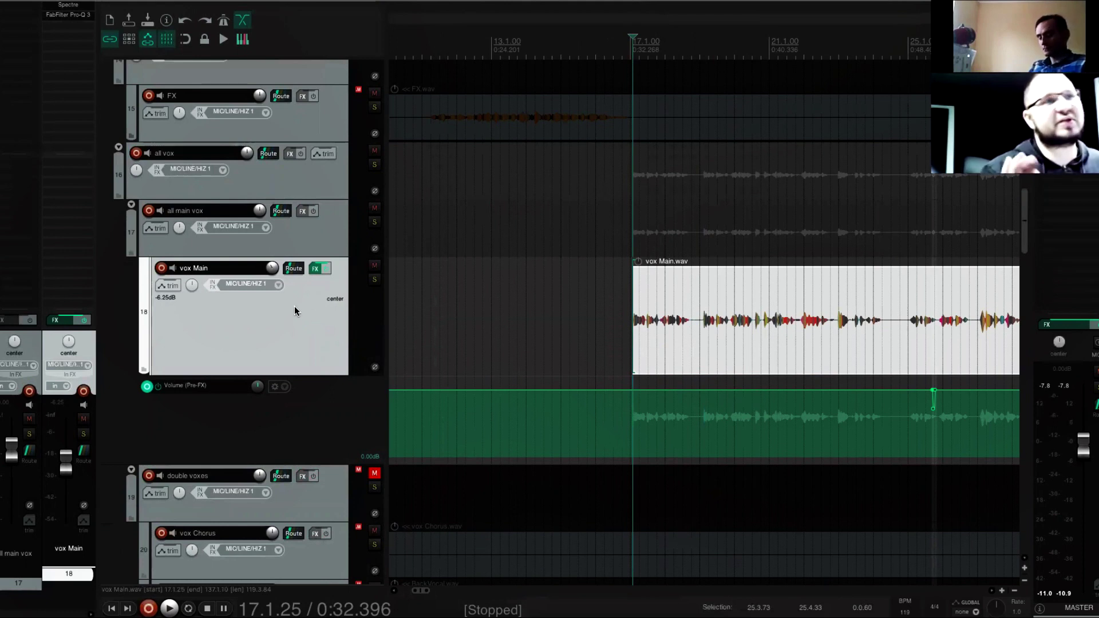
Add the ReaTune FX chain to the remaining vox Main track
{"action": "right_click", "coordinate": [84, 34]}
{"action": "mouse_move", "coordinate": [161, 64]}
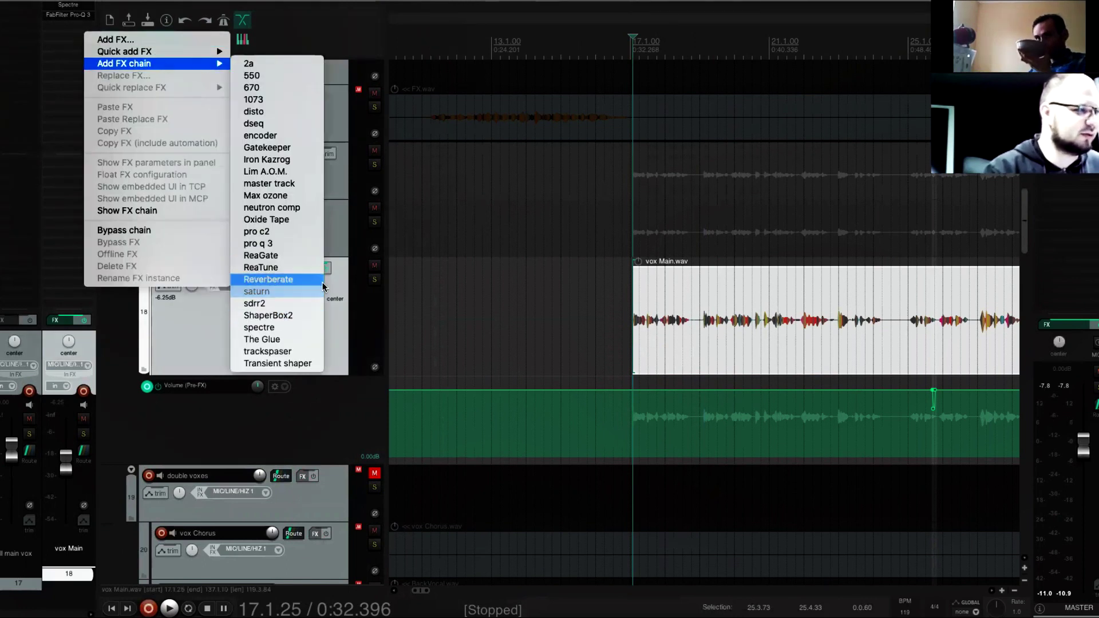
{"action": "left_click", "coordinate": [313, 270]}
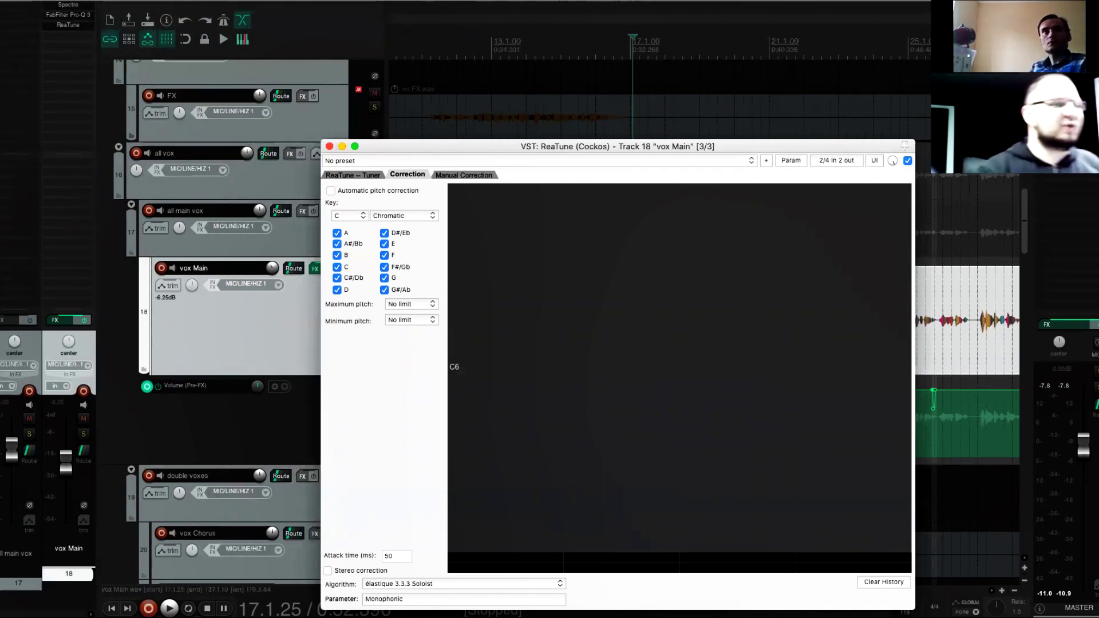
Set the pitch correction scale of the vox Main track's ReaTune to Major
{"action": "left_click_drag", "start_coordinate": [549, 147], "coordinate": [516, 83]}
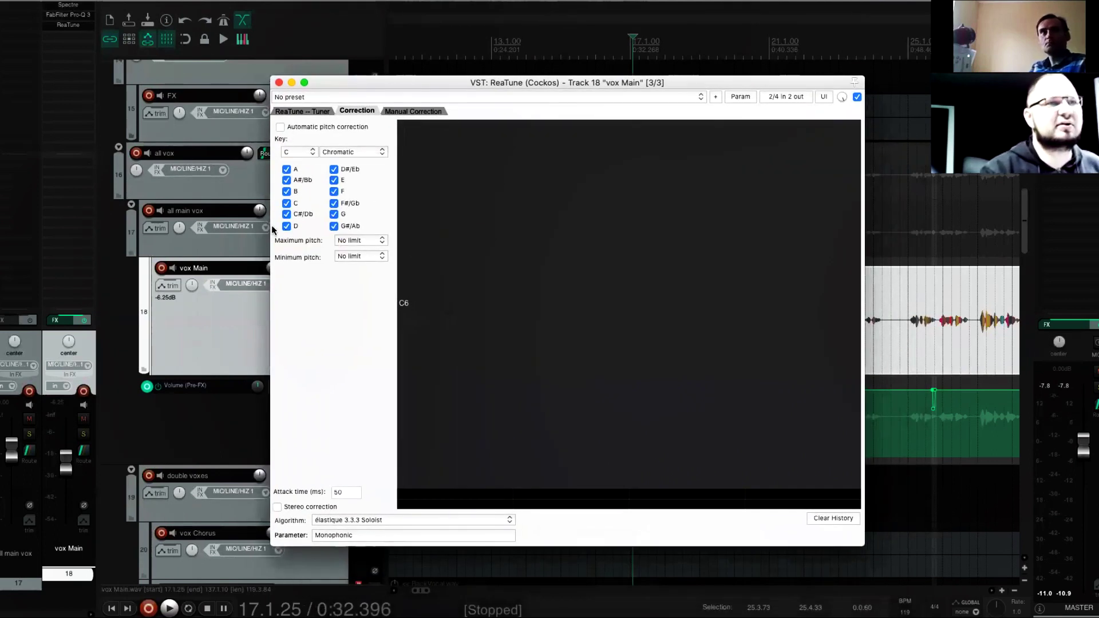
{"action": "left_click", "coordinate": [356, 151]}
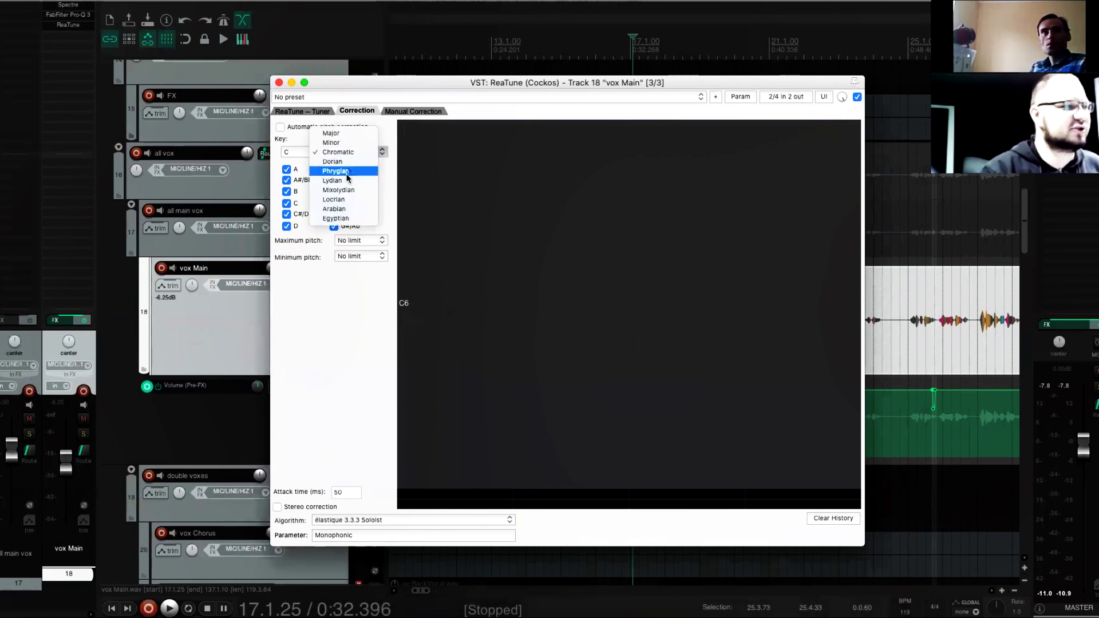
{"action": "key", "text": "Return"}
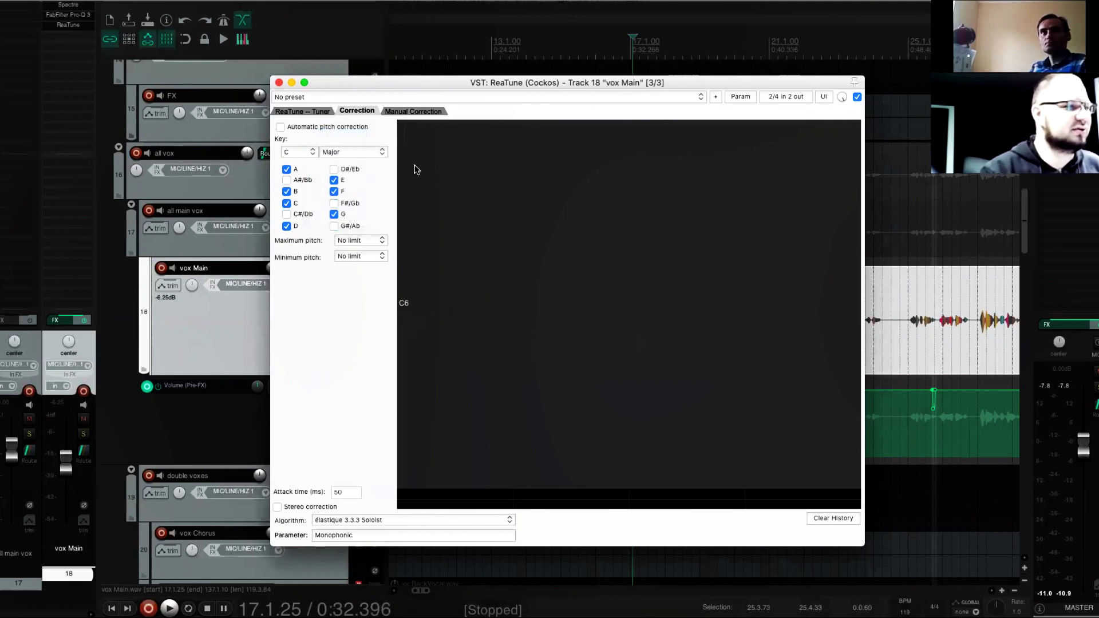
Open ReaTune's manual correction view, uncover the vocal item and update the tracked pitch curve
{"action": "left_click", "coordinate": [385, 111]}
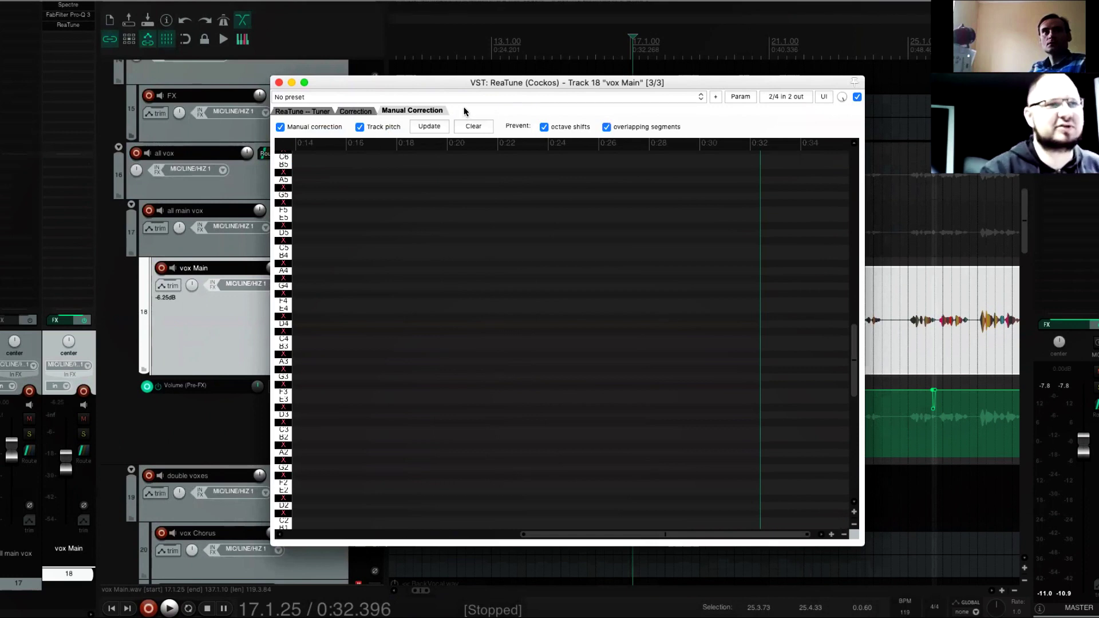
{"action": "left_click_drag", "start_coordinate": [437, 82], "coordinate": [125, 21]}
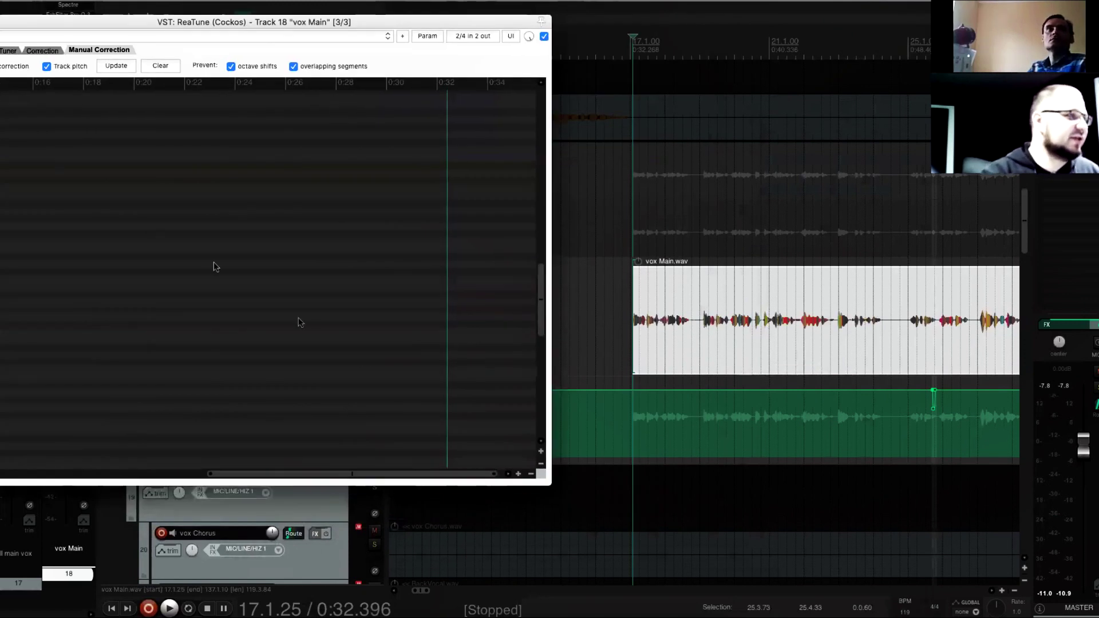
{"action": "left_click", "coordinate": [114, 66]}
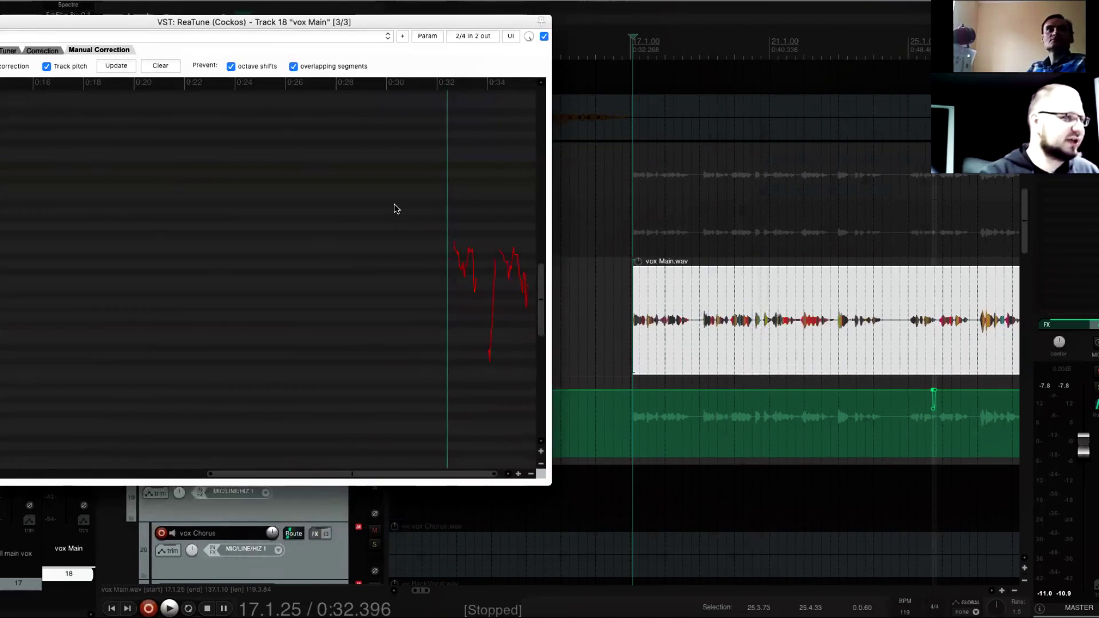
Draw correction segments on the first vocal phrase, one at E4 on its opening note and one at D4 on the following note
{"action": "left_click_drag", "start_coordinate": [539, 285], "coordinate": [539, 338]}
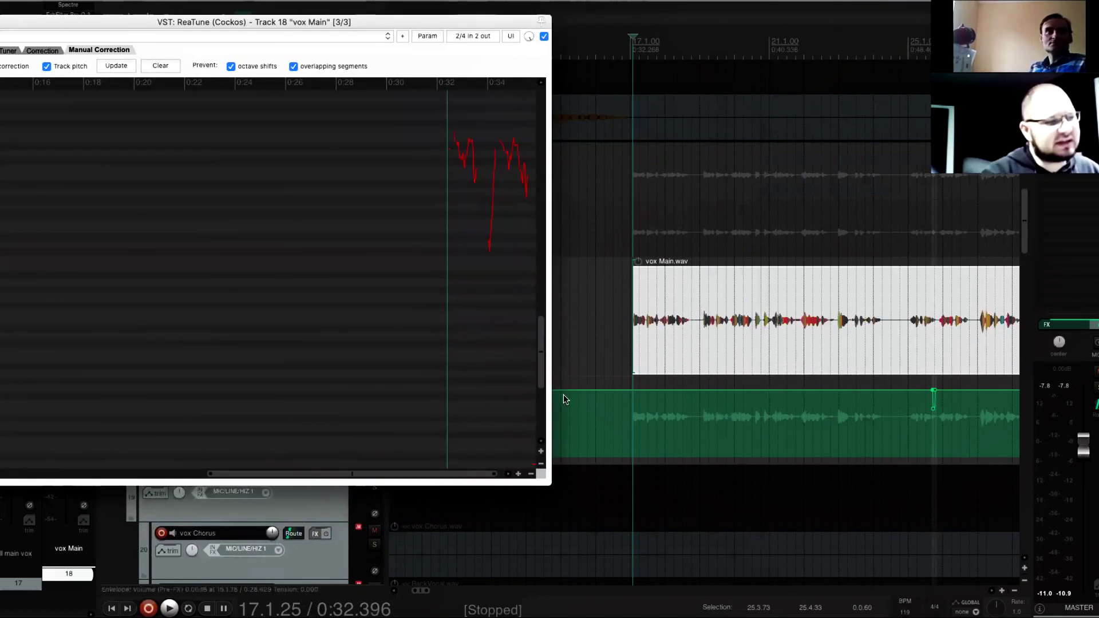
{"action": "left_click", "coordinate": [540, 451]}
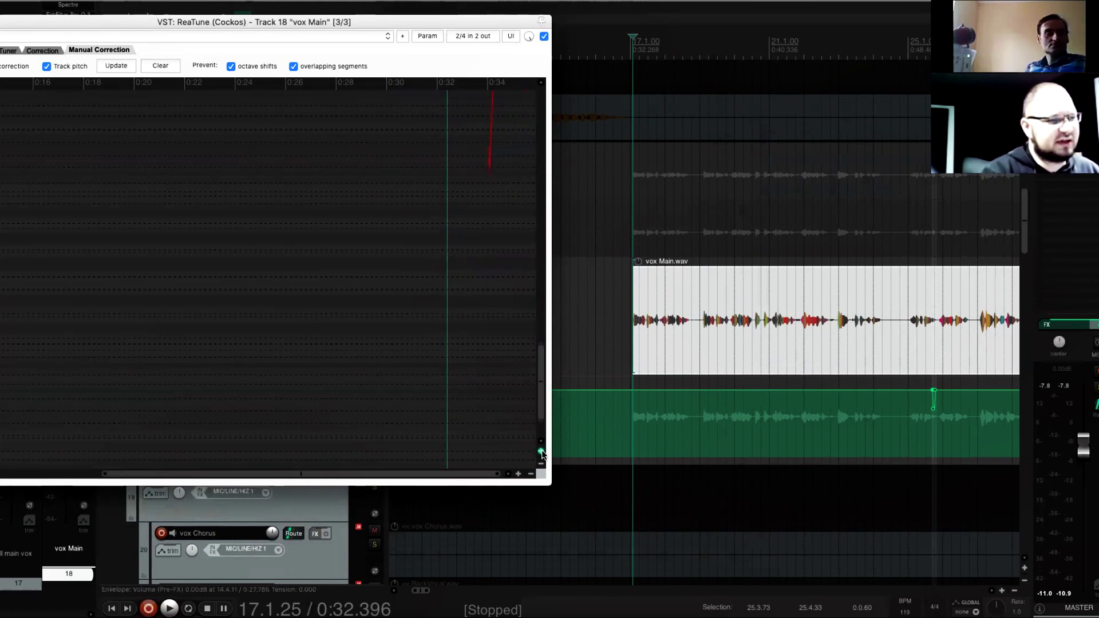
{"action": "left_click_drag", "start_coordinate": [538, 382], "coordinate": [539, 316]}
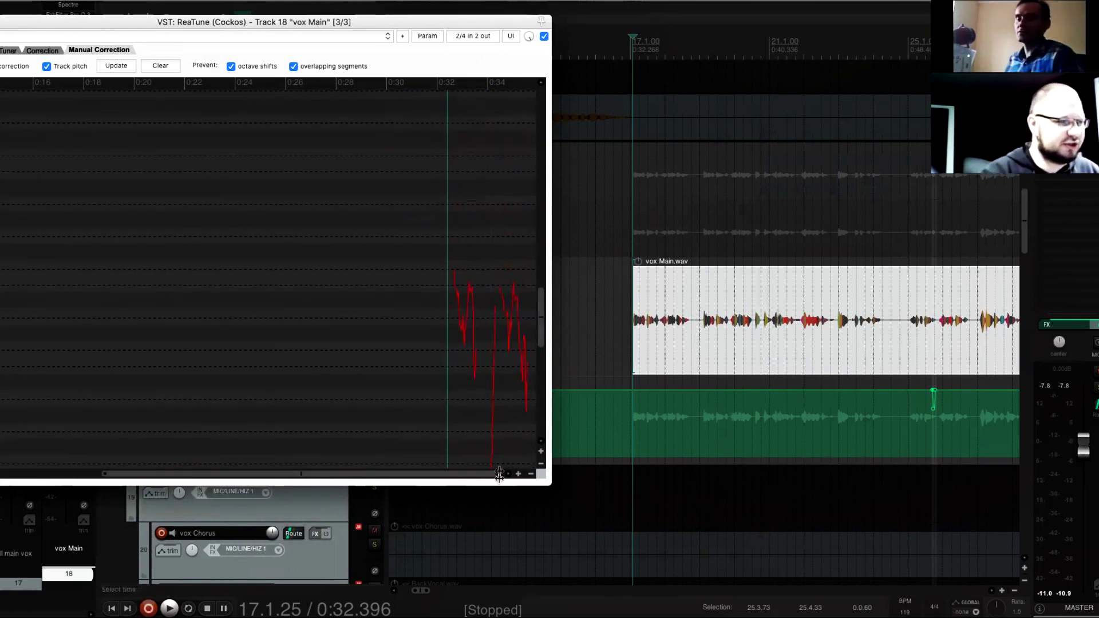
{"action": "left_click", "coordinate": [518, 474]}
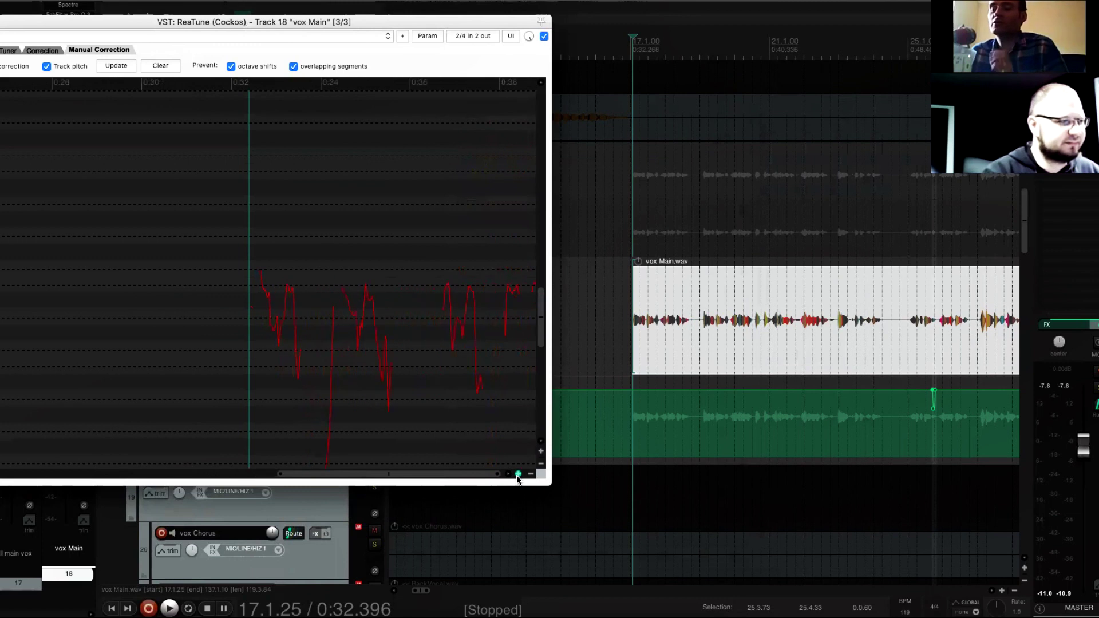
{"action": "left_click", "coordinate": [517, 474]}
{"action": "left_click", "coordinate": [516, 474]}
{"action": "left_click", "coordinate": [517, 474]}
{"action": "scroll", "coordinate": [405, 342], "scroll_direction": "down", "scroll_amount": 3}
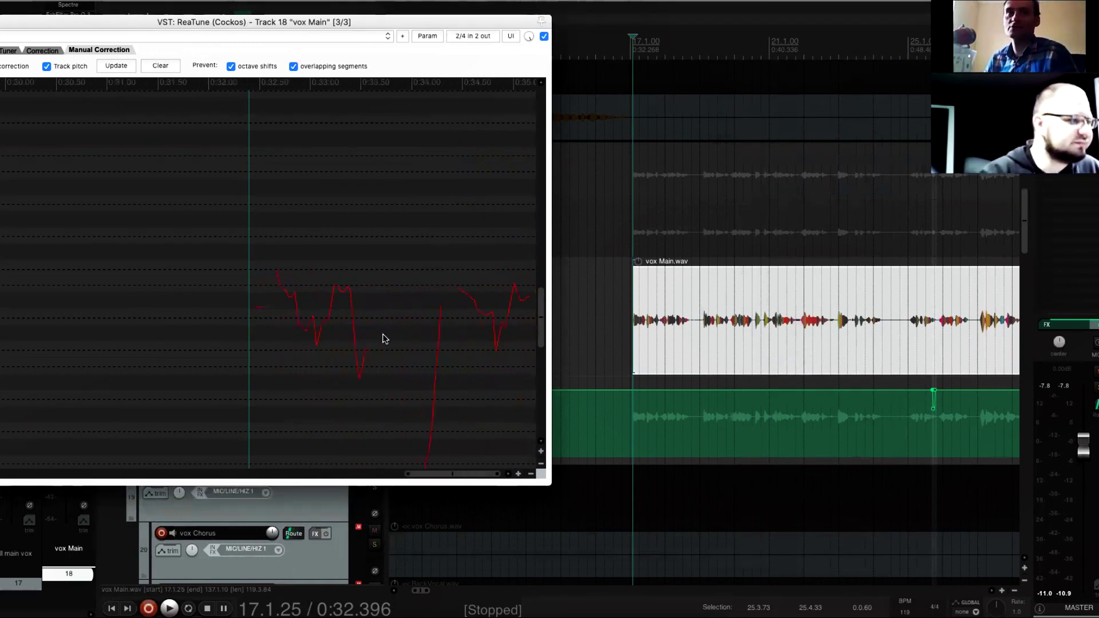
{"action": "scroll", "coordinate": [429, 364], "scroll_direction": "down", "scroll_amount": 1}
{"action": "scroll", "coordinate": [256, 349], "scroll_direction": "down", "scroll_amount": 1}
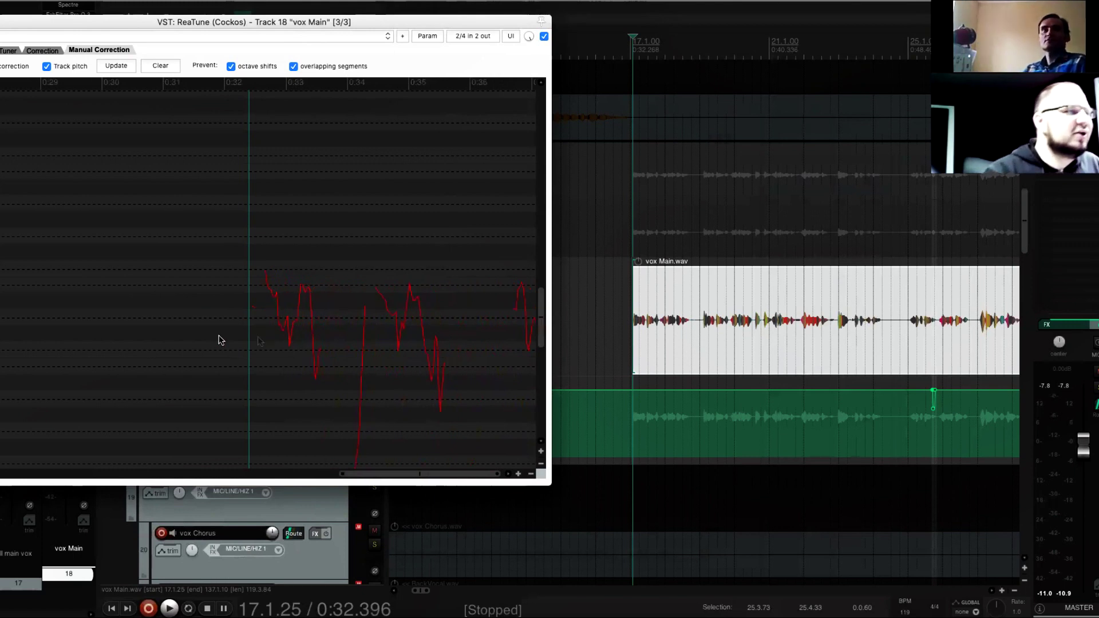
{"action": "scroll", "coordinate": [297, 335], "scroll_direction": "up", "scroll_amount": 2}
{"action": "left_click_drag", "start_coordinate": [253, 286], "coordinate": [288, 287]}
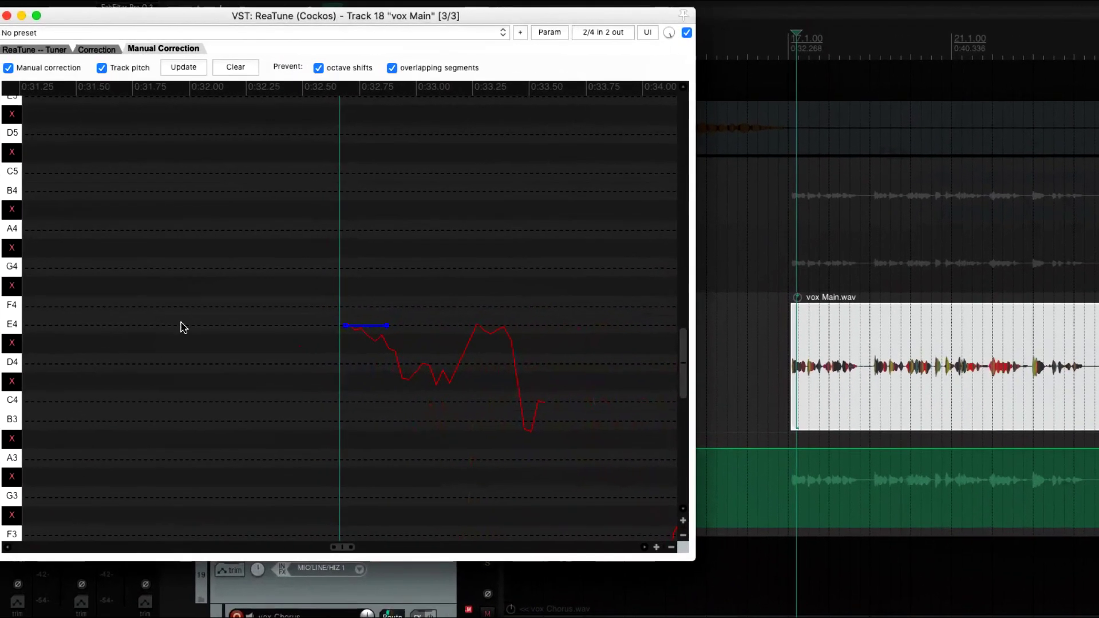
{"action": "left_click_drag", "start_coordinate": [394, 363], "coordinate": [455, 363]}
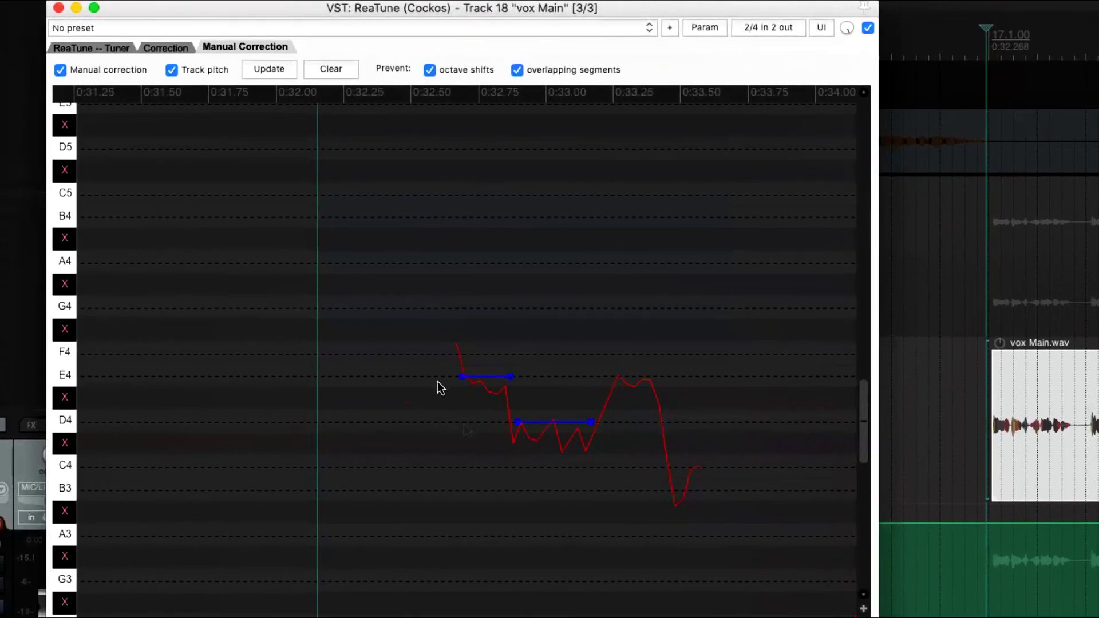
Try the phrase's first correction segment at G4, play it back, and return the segment to about E4
{"action": "left_click_drag", "start_coordinate": [499, 368], "coordinate": [497, 322]}
{"action": "key", "text": "space"}
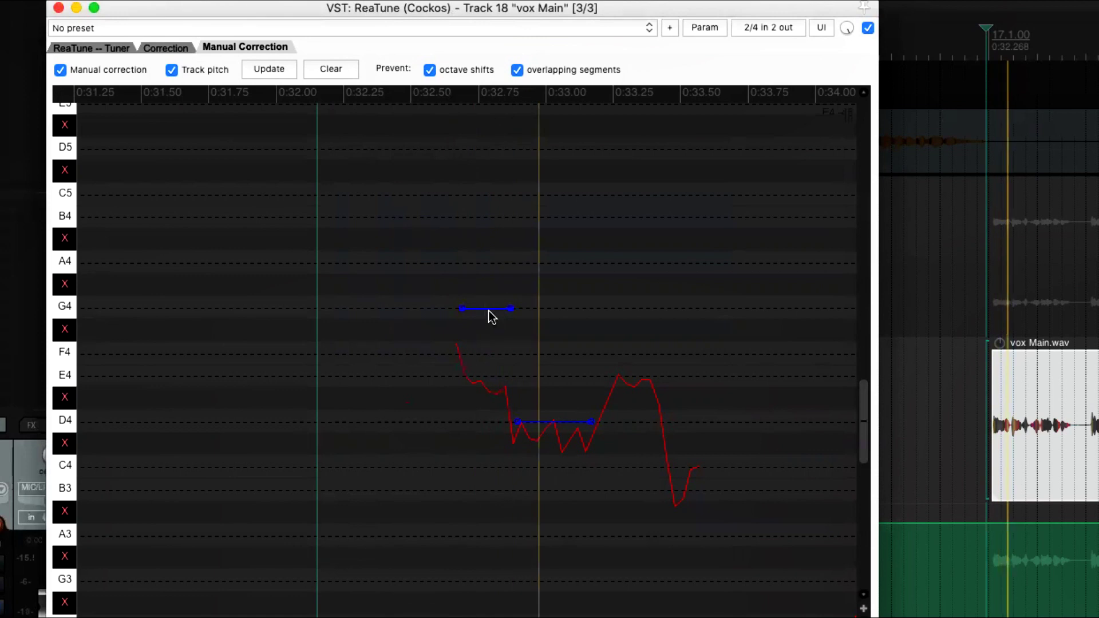
{"action": "key", "text": "space"}
{"action": "left_click_drag", "start_coordinate": [485, 310], "coordinate": [485, 371]}
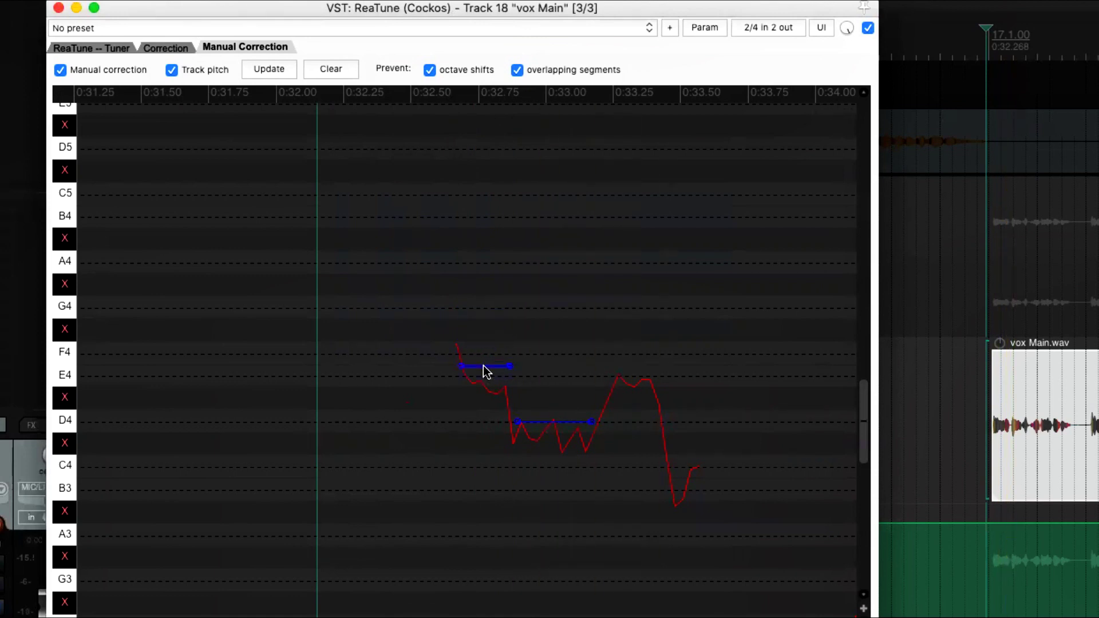
Add short correction segments at D4 before the first phrase, E4 on its second peak and C4 on its last note, and play the result
{"action": "mouse_move", "coordinate": [866, 404]}
{"action": "left_mouse_down"}
{"action": "mouse_move", "coordinate": [862, 484]}
{"action": "mouse_move", "coordinate": [851, 403]}
{"action": "left_mouse_up"}
{"action": "left_click_drag", "start_coordinate": [395, 464], "coordinate": [416, 464]}
{"action": "key", "text": "space"}
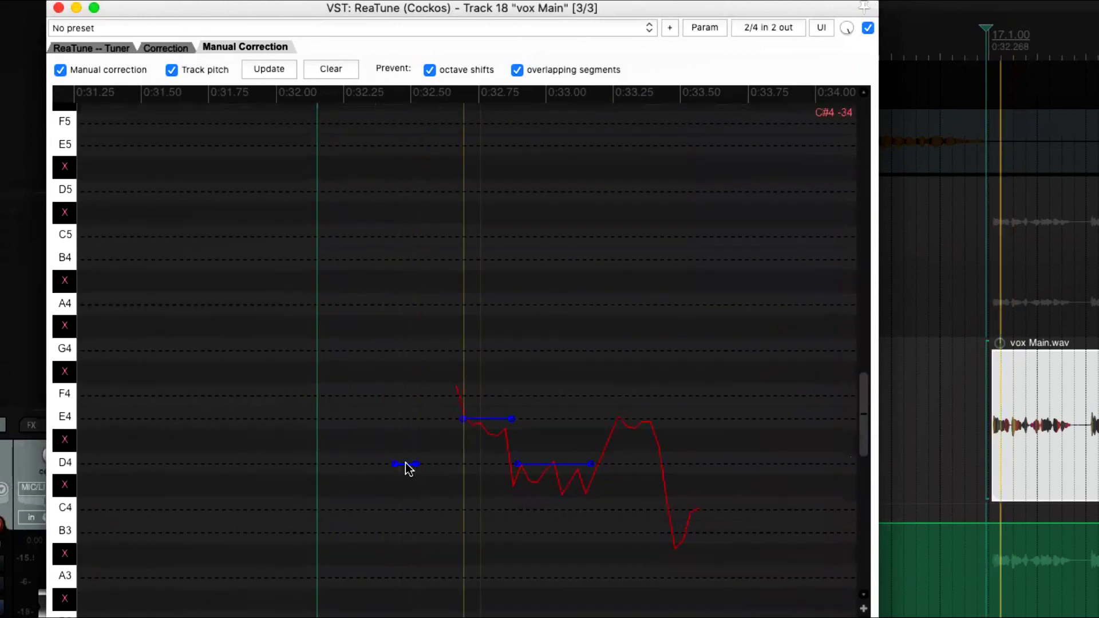
{"action": "key", "text": "space"}
{"action": "left_click_drag", "start_coordinate": [639, 424], "coordinate": [652, 422]}
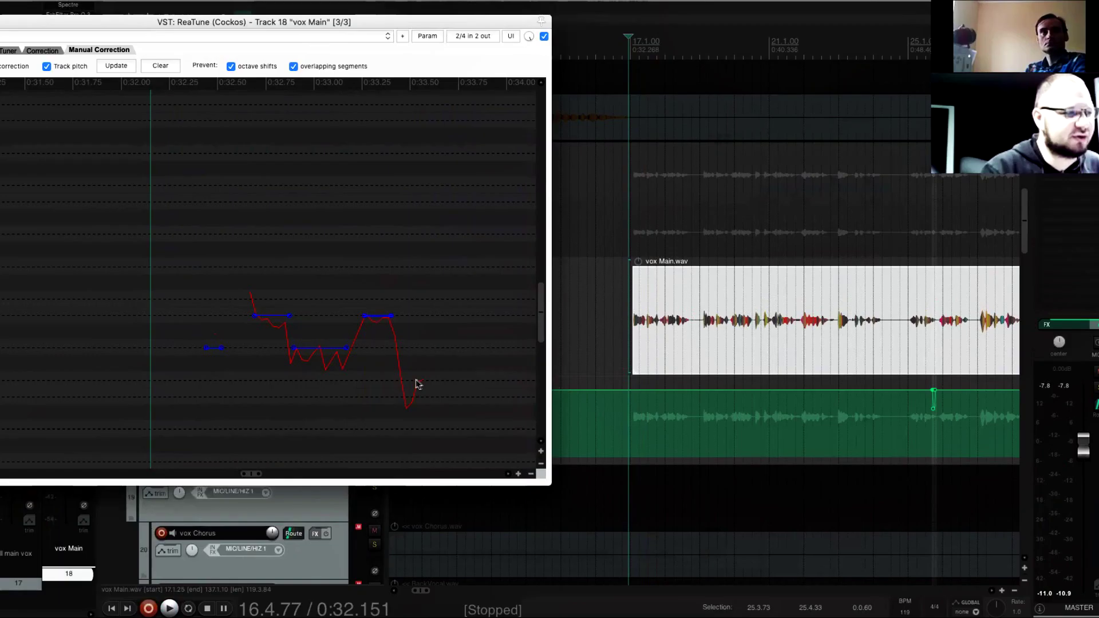
{"action": "key", "text": "space"}
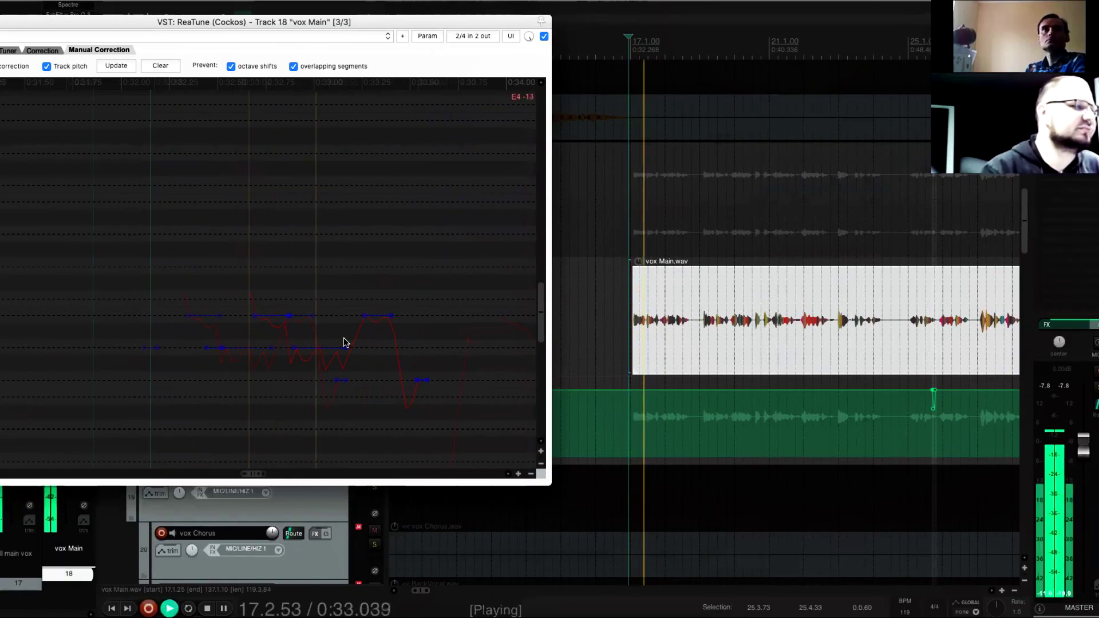
{"action": "scroll", "coordinate": [342, 338], "scroll_direction": "down", "scroll_amount": 2}
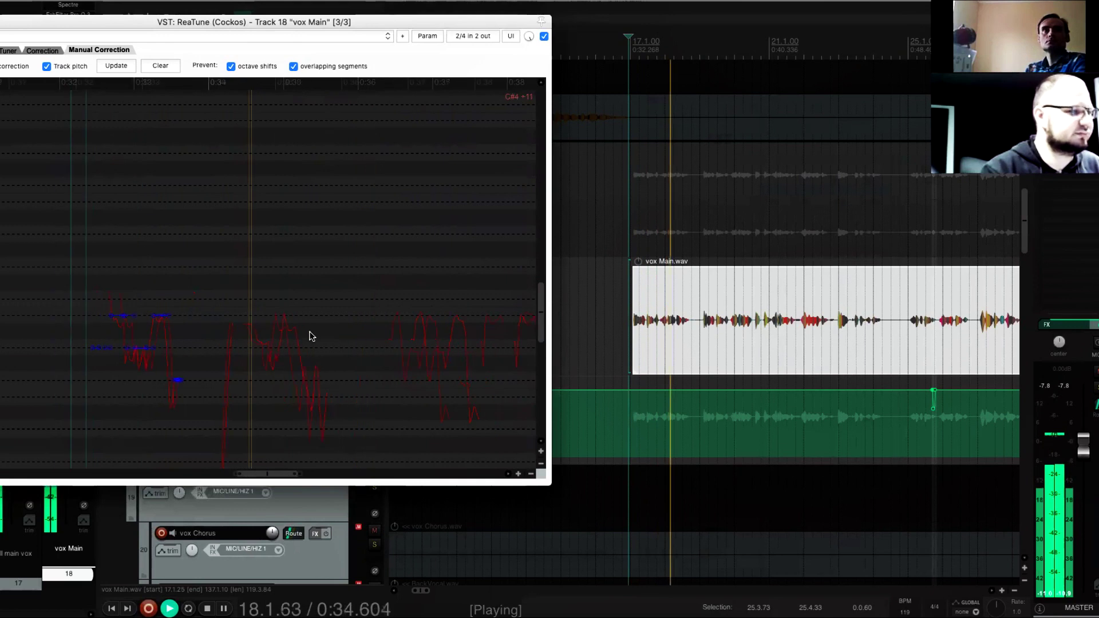
{"action": "key", "text": "space"}
Draw three correction segments on the second phrase: E4 near 0:34.5, D4 near 0:34.8 and E4 near 0:35.0
{"action": "left_click", "coordinate": [267, 337]}
{"action": "scroll", "coordinate": [147, 344], "scroll_direction": "up", "scroll_amount": 5}
{"action": "scroll", "coordinate": [153, 338], "scroll_direction": "down", "scroll_amount": 2}
{"action": "left_click_drag", "start_coordinate": [175, 316], "coordinate": [192, 319]}
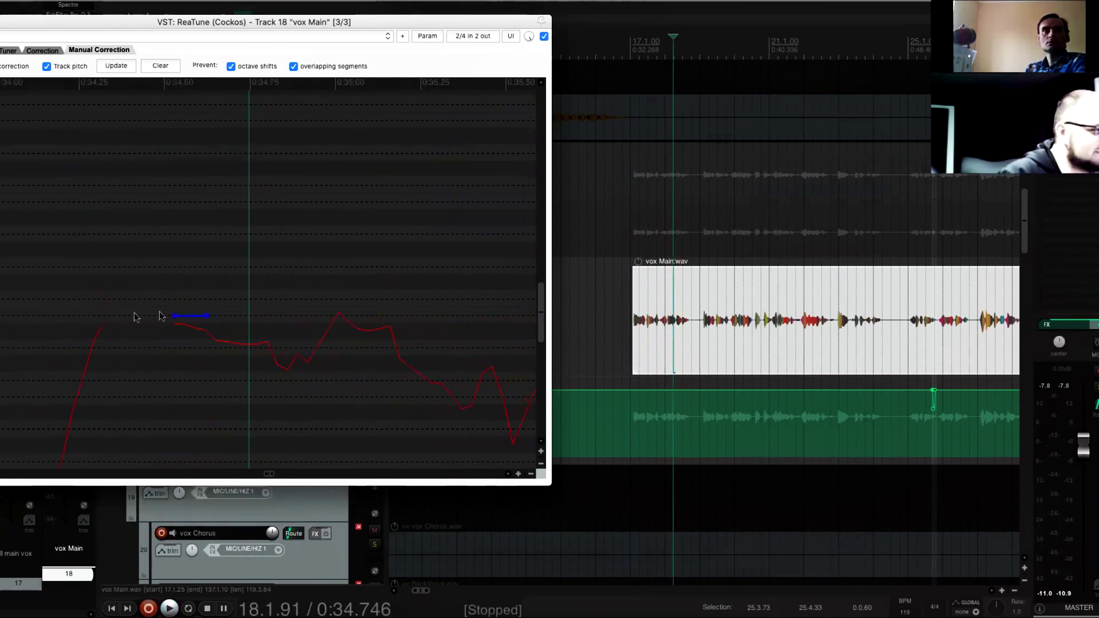
{"action": "left_click_drag", "start_coordinate": [269, 349], "coordinate": [305, 349]}
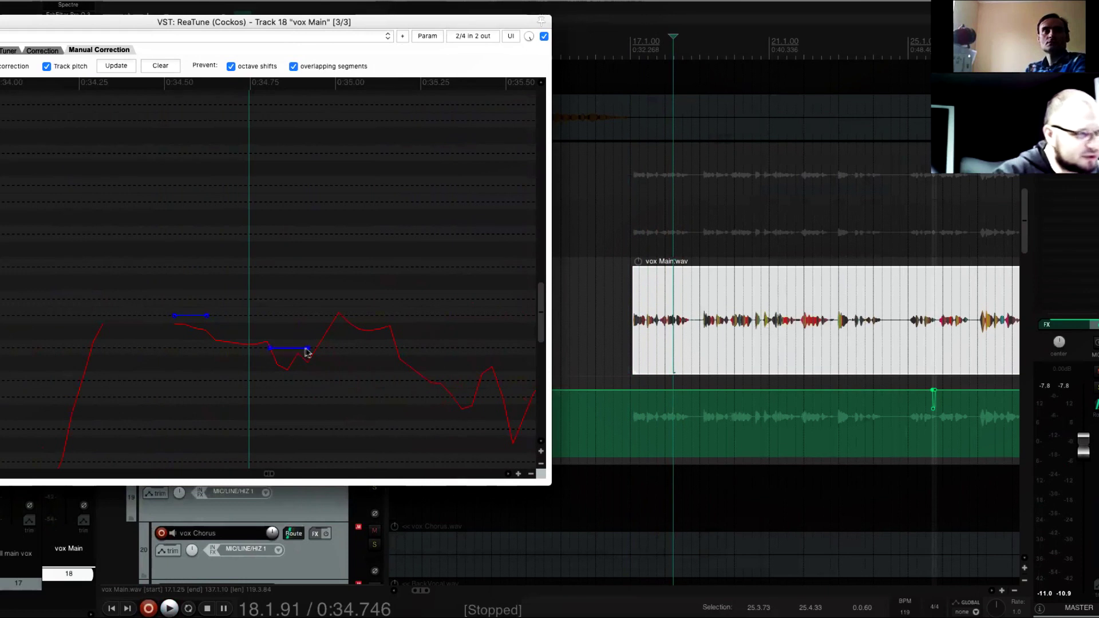
{"action": "left_click_drag", "start_coordinate": [337, 315], "coordinate": [390, 316]}
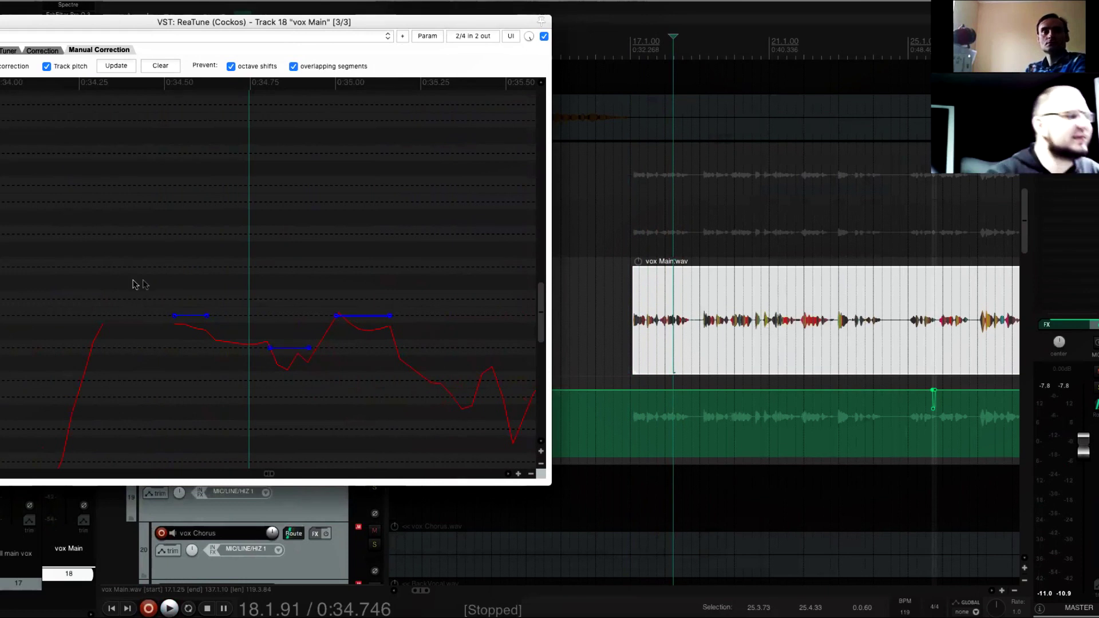
Play the second phrase from about 0:34 to check its new correction segments
{"action": "left_click", "coordinate": [24, 234]}
{"action": "key", "text": "space"}
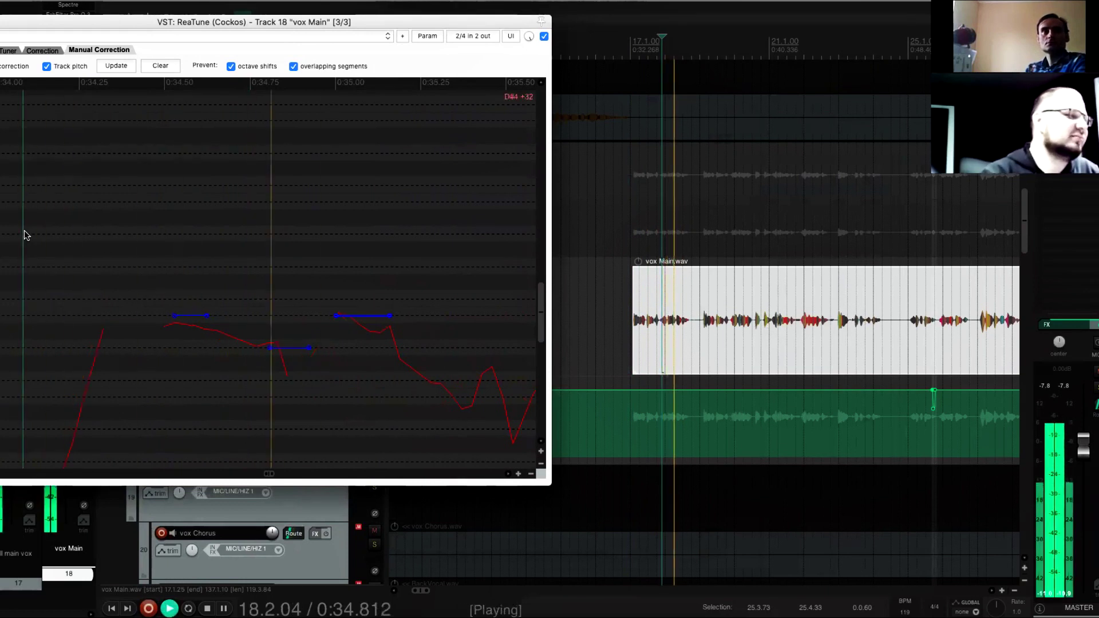
{"action": "scroll", "coordinate": [368, 400], "scroll_direction": "down", "scroll_amount": 2}
{"action": "key", "text": "space"}
{"action": "key", "text": "space"}
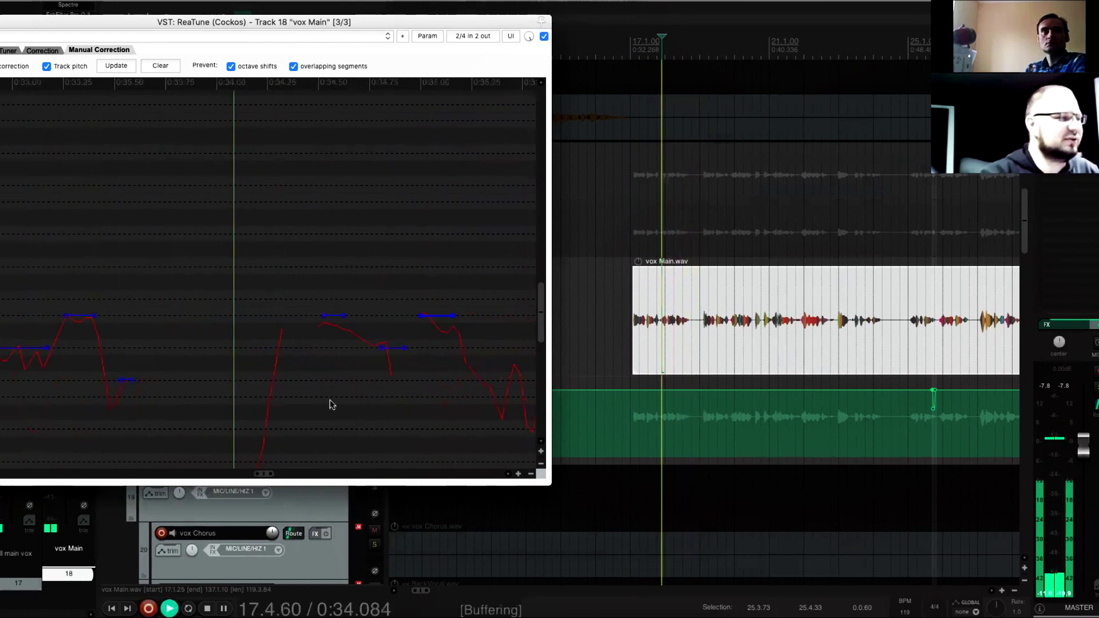
{"action": "scroll", "coordinate": [337, 399], "scroll_direction": "down", "scroll_amount": 3}
{"action": "key", "text": "space"}
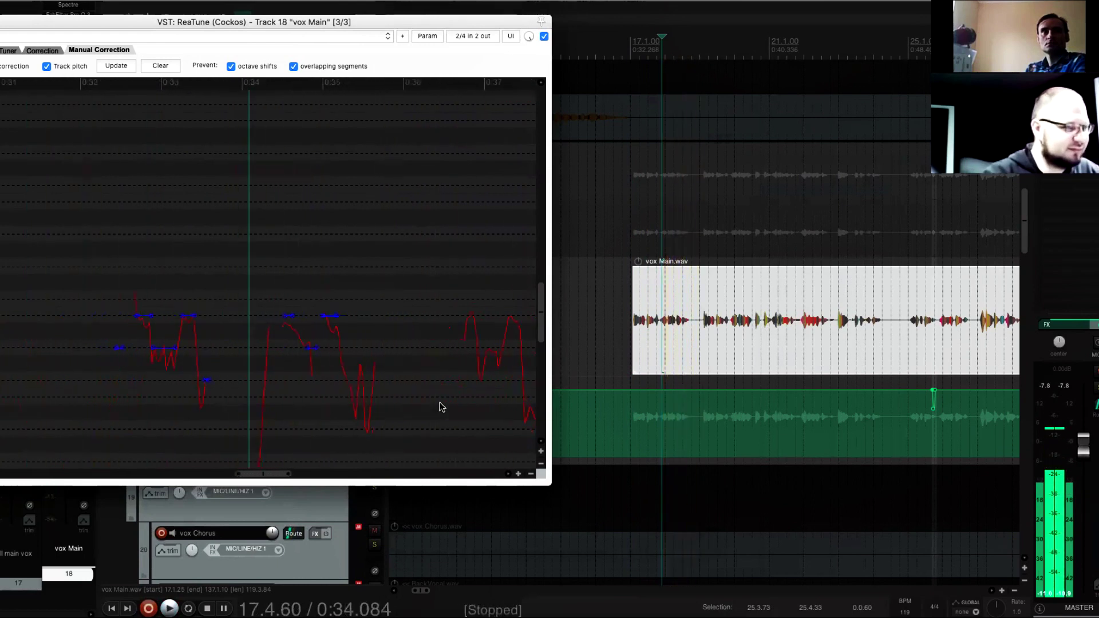
Draw a correction segment at B3 over the end of the second phrase, around 0:35.4
{"action": "left_click", "coordinate": [360, 401]}
{"action": "scroll", "coordinate": [344, 408], "scroll_direction": "up", "scroll_amount": 5}
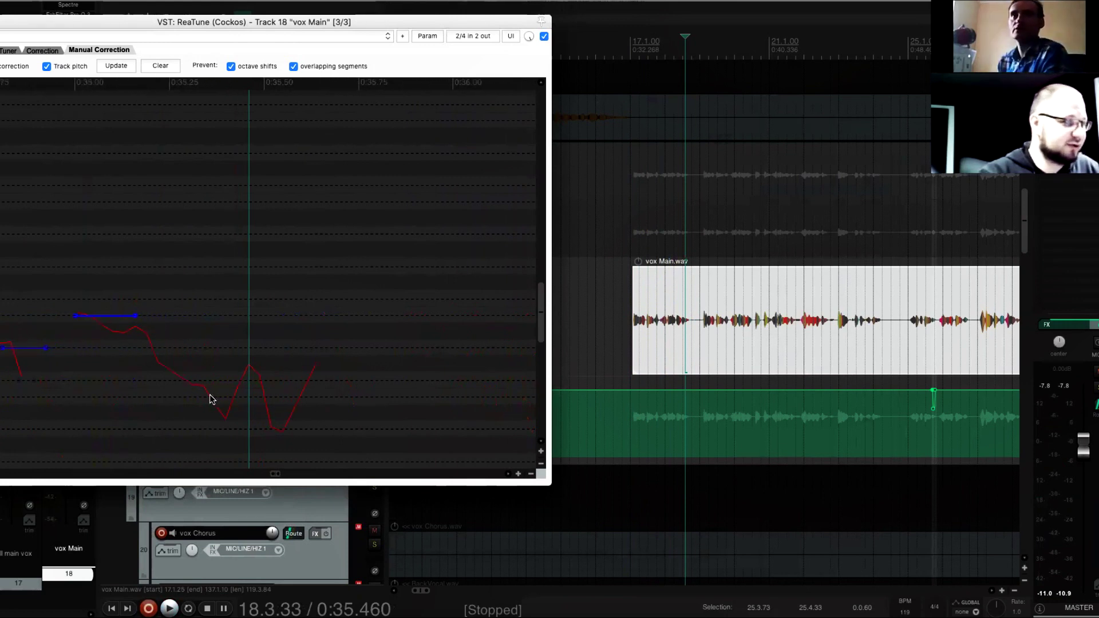
{"action": "left_click_drag", "start_coordinate": [210, 396], "coordinate": [236, 397]}
{"action": "scroll", "coordinate": [250, 402], "scroll_direction": "down", "scroll_amount": 3}
Play both corrected phrases from about 0:31.6 and bypass ReaTune to compare with the uncorrected vocal
{"action": "left_click", "coordinate": [92, 386]}
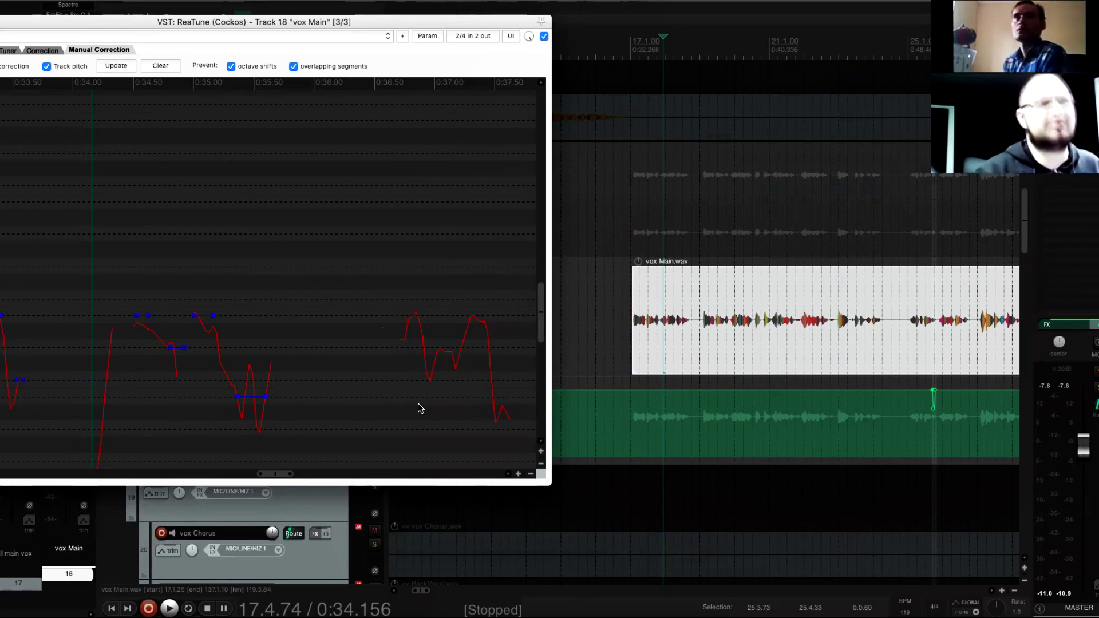
{"action": "scroll", "coordinate": [297, 351], "scroll_direction": "down", "scroll_amount": 4}
{"action": "scroll", "coordinate": [298, 351], "scroll_direction": "right", "scroll_amount": 2}
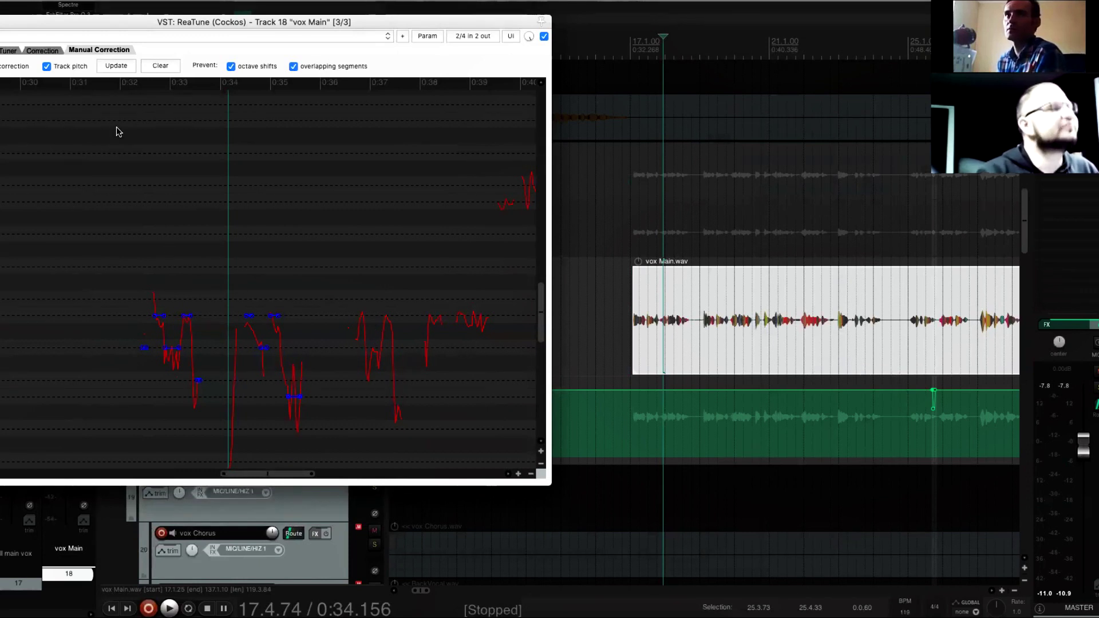
{"action": "left_click", "coordinate": [103, 117]}
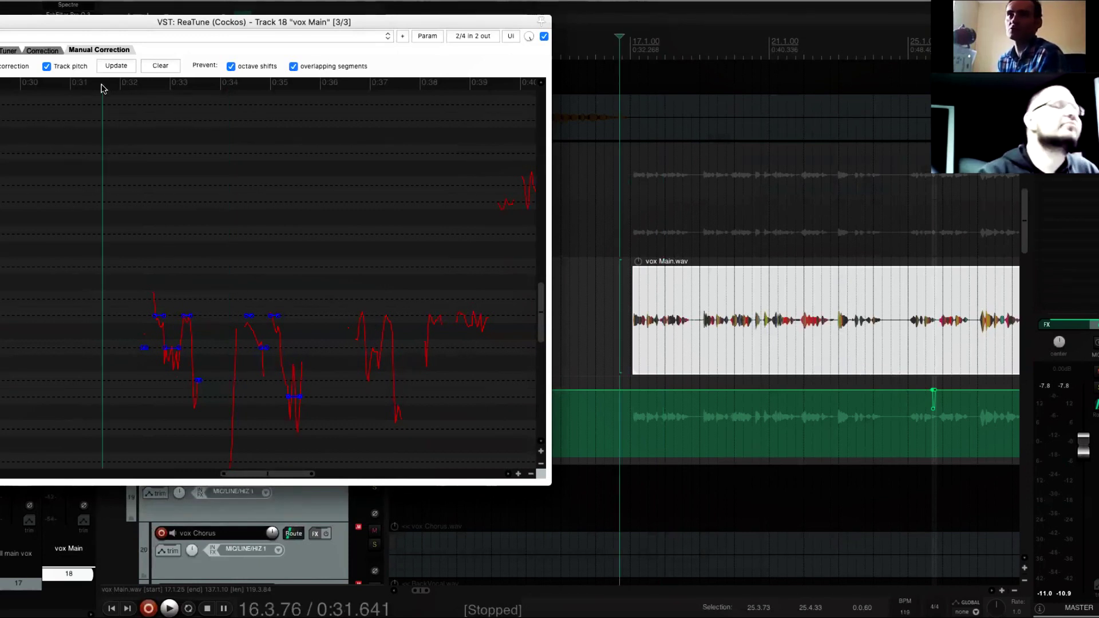
{"action": "scroll", "coordinate": [237, 214], "scroll_direction": "up", "scroll_amount": 1}
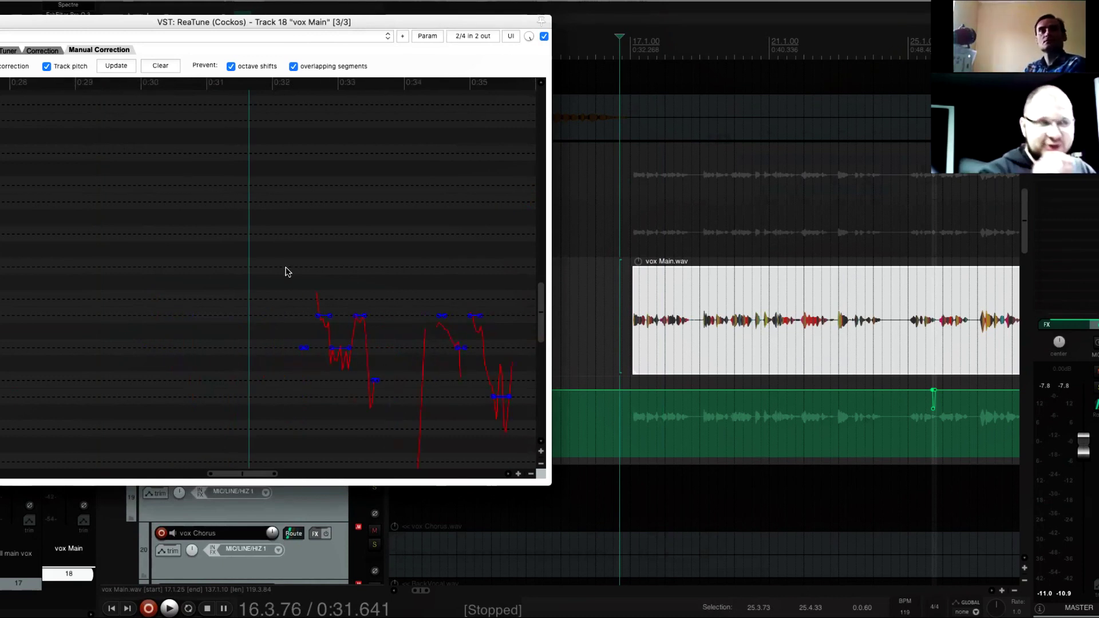
{"action": "key", "text": "space"}
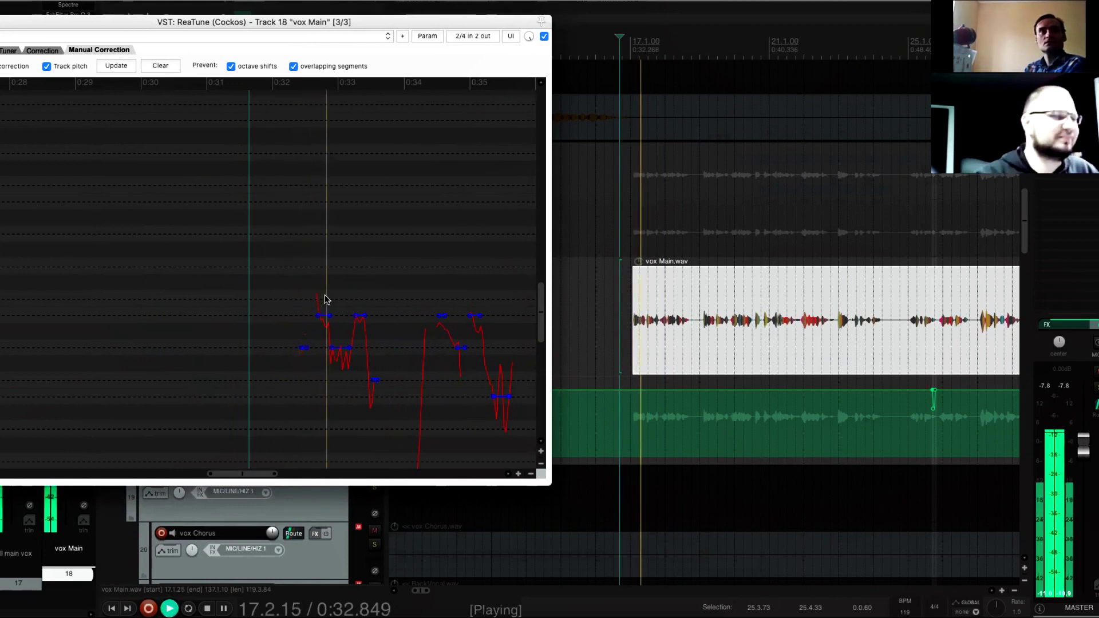
{"action": "scroll", "coordinate": [441, 290], "scroll_direction": "down", "scroll_amount": 1}
{"action": "scroll", "coordinate": [423, 289], "scroll_direction": "down", "scroll_amount": 1}
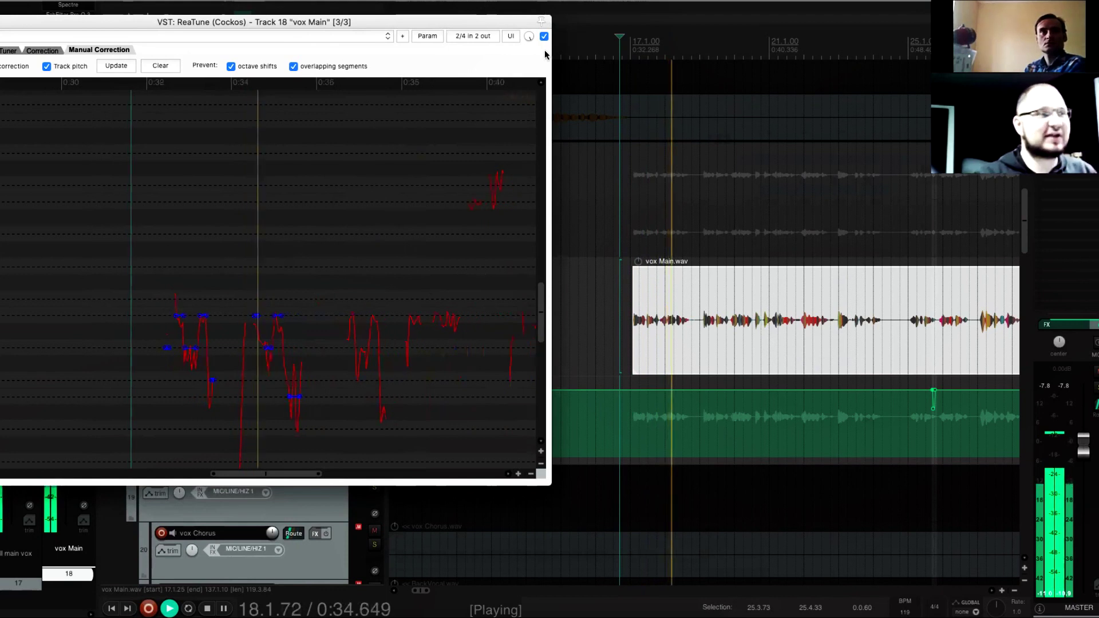
{"action": "scroll", "coordinate": [540, 79], "scroll_direction": "down", "scroll_amount": 1}
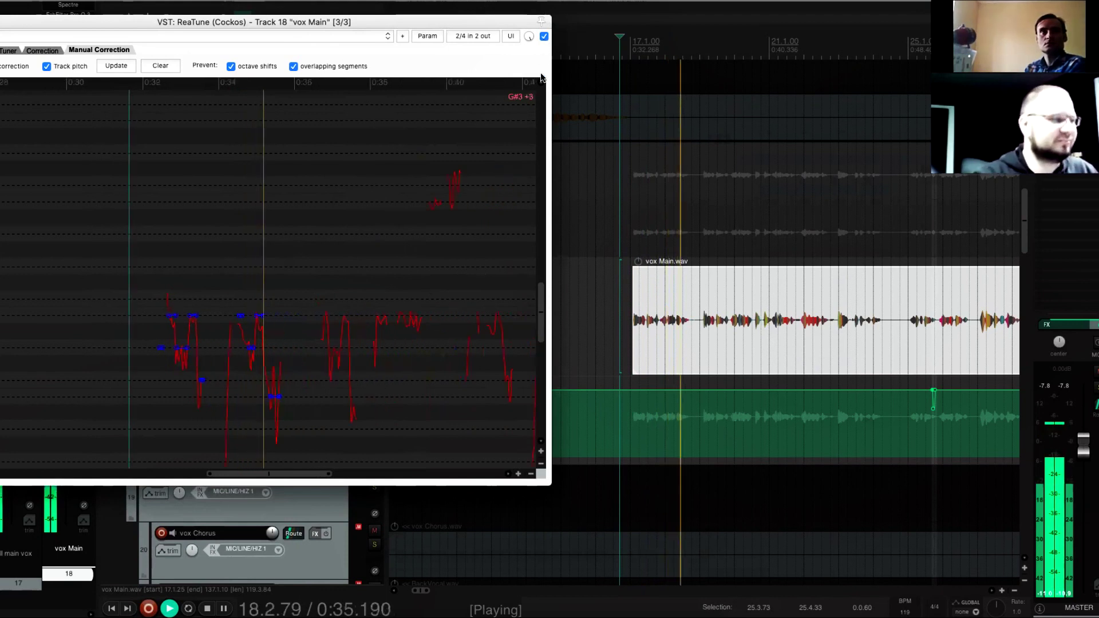
{"action": "left_click", "coordinate": [544, 36]}
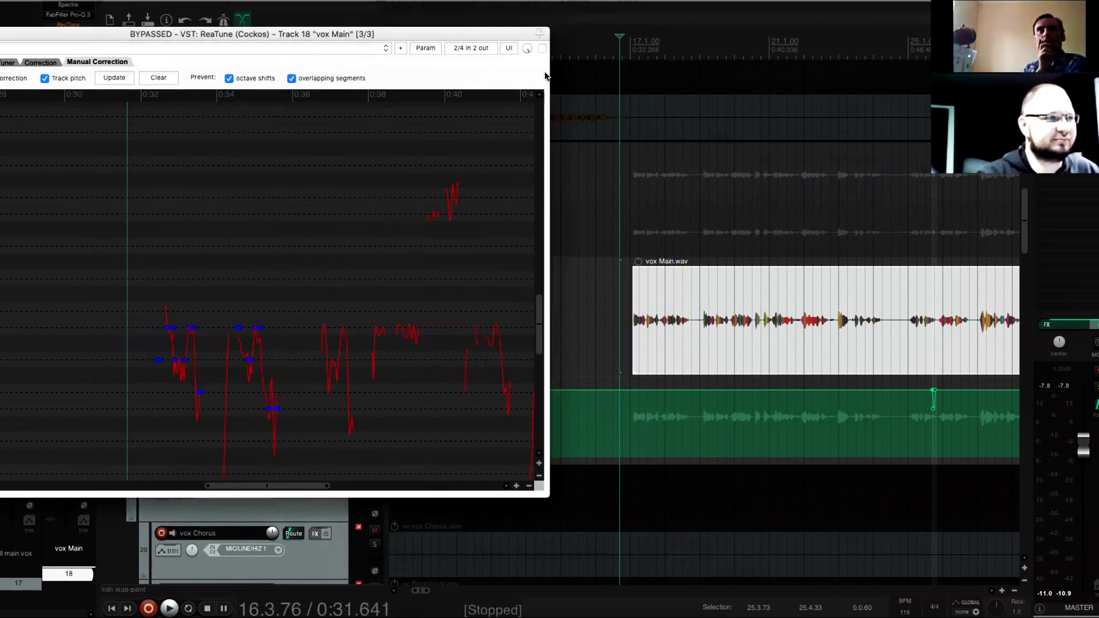
Play the corrected phrases from about 0:31.6 with ReaTune enabled and again with it bypassed to compare them
{"action": "left_click", "coordinate": [545, 75]}
{"action": "key", "text": "space"}
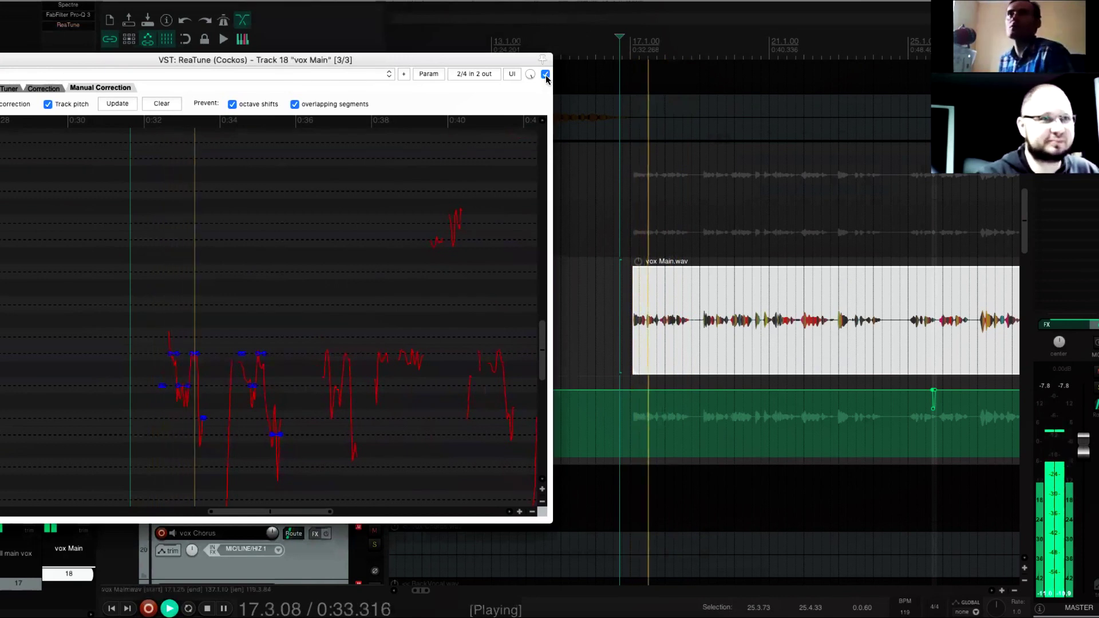
{"action": "key", "text": "space"}
{"action": "left_click", "coordinate": [545, 75]}
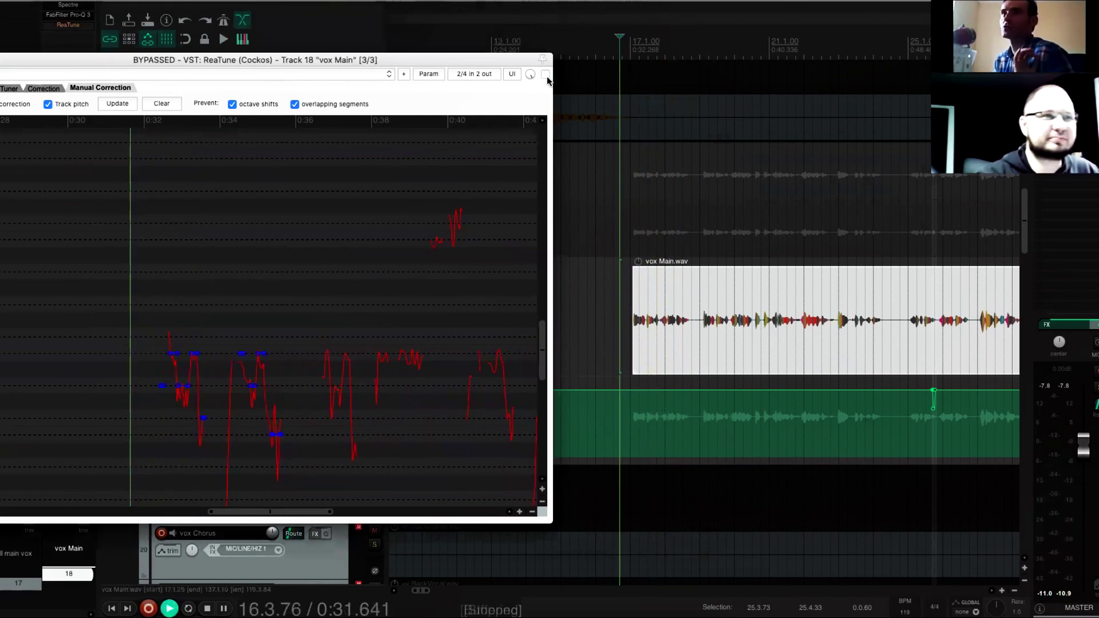
{"action": "key", "text": "space"}
{"action": "key", "text": "space"}
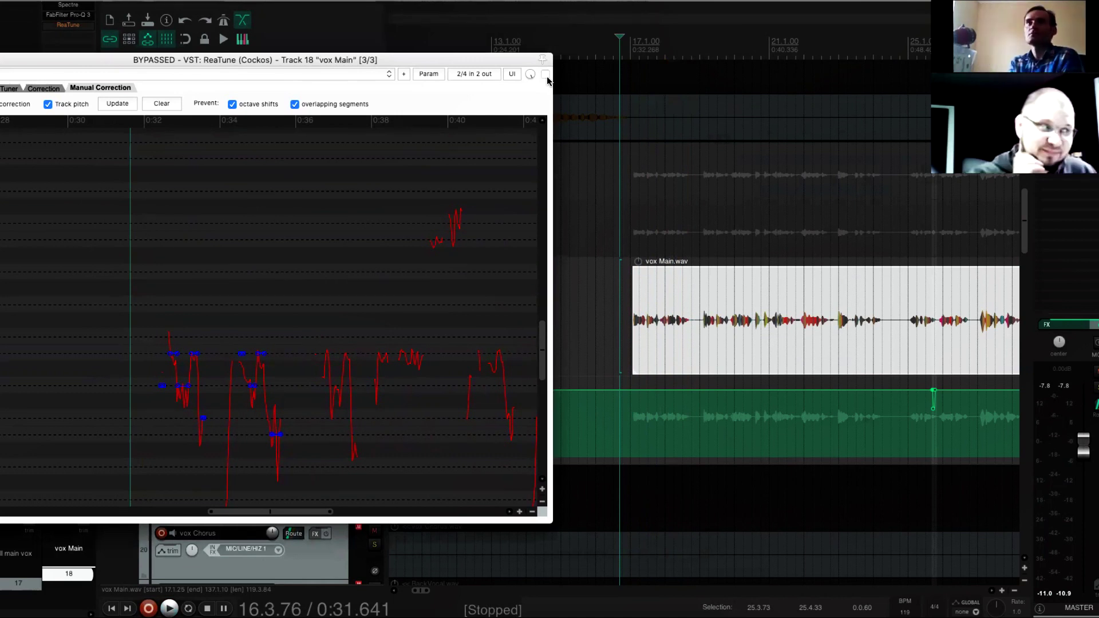
{"action": "left_click", "coordinate": [546, 76]}
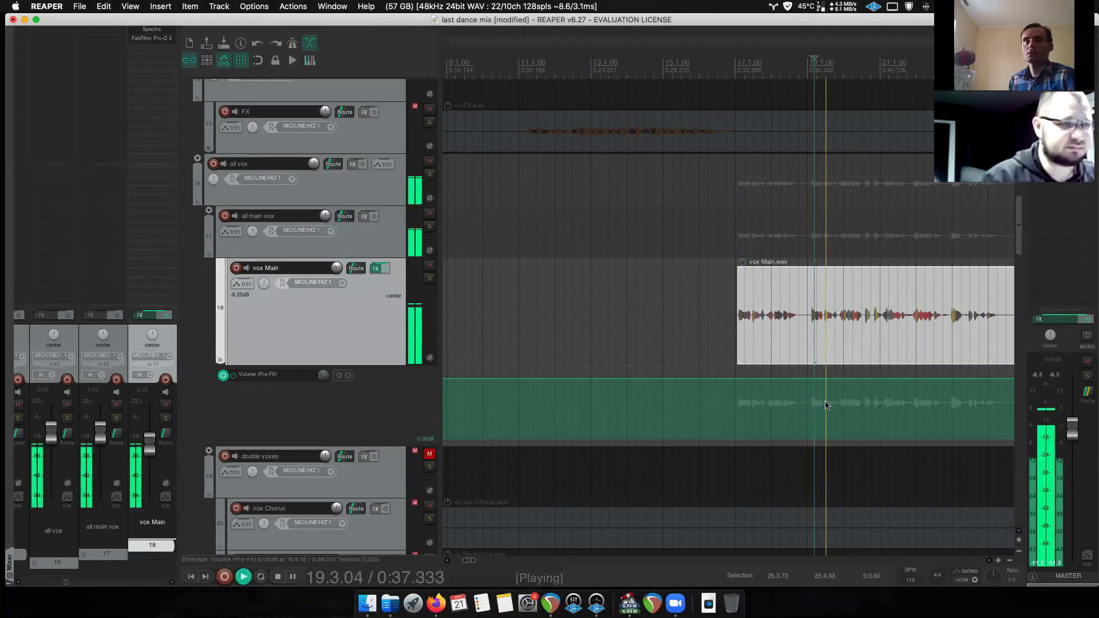
Play the vox Main vocal from about 0:37.2 to find the next phrase for correction
{"action": "scroll", "coordinate": [826, 401], "scroll_direction": "up", "scroll_amount": 5}
{"action": "key", "text": "space"}
{"action": "left_click", "coordinate": [679, 331]}
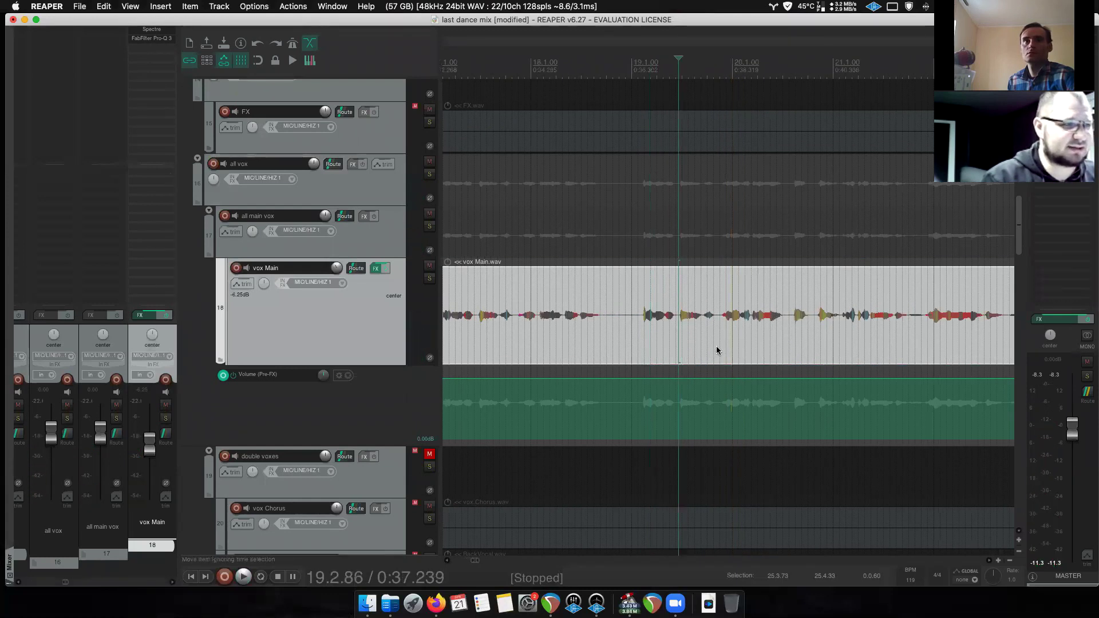
{"action": "key", "text": "space"}
{"action": "key", "text": "space"}
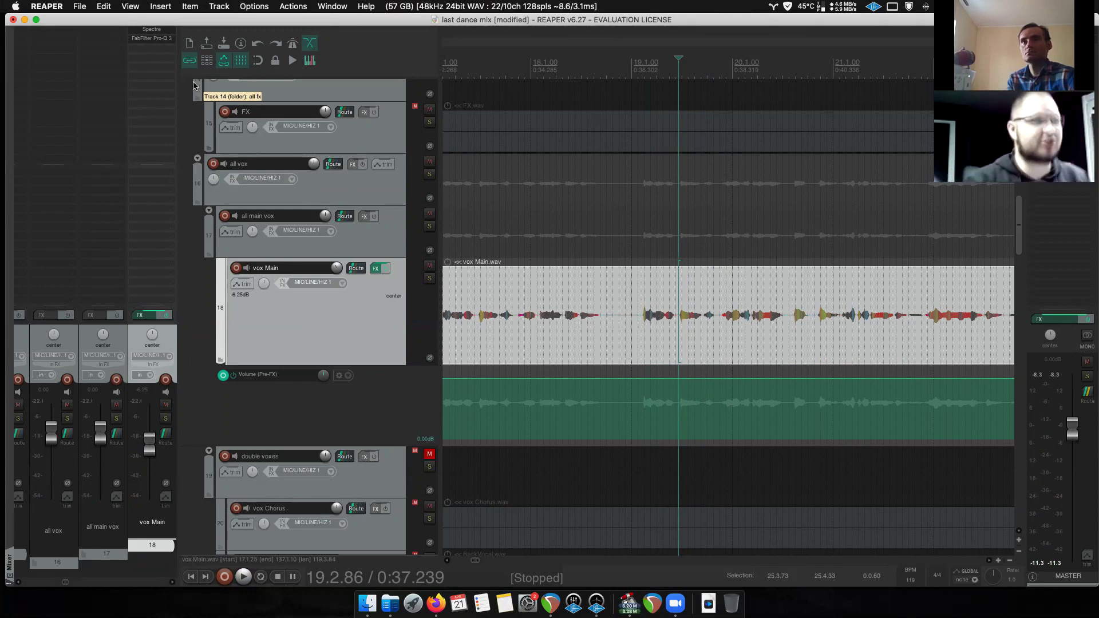
Add the saved ReaTune FX chain to the vox Main track and update the tracked pitch for manual correction
{"action": "right_click", "coordinate": [149, 54]}
{"action": "mouse_move", "coordinate": [197, 80]}
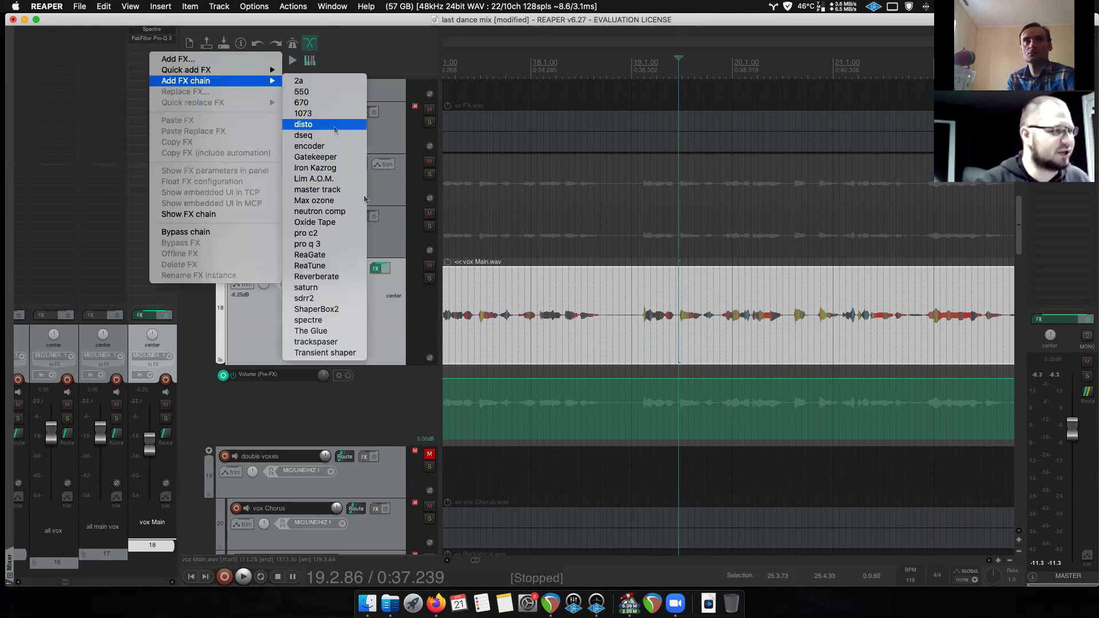
{"action": "left_click", "coordinate": [337, 266]}
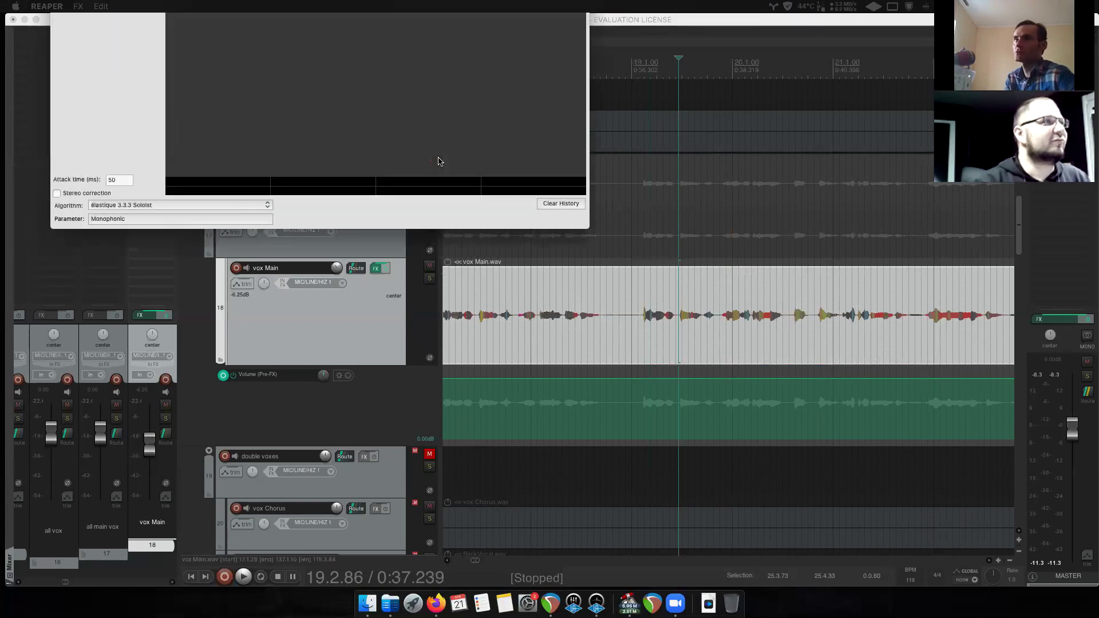
{"action": "left_click_drag", "start_coordinate": [305, 108], "coordinate": [411, 118]}
{"action": "left_click", "coordinate": [289, 143]}
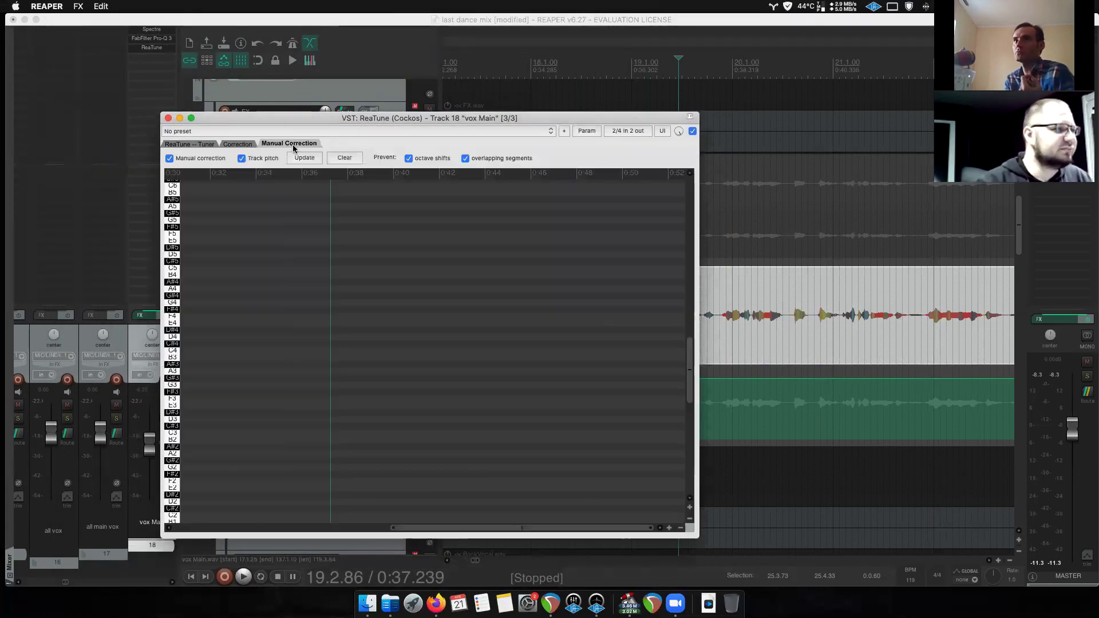
{"action": "left_click", "coordinate": [314, 159]}
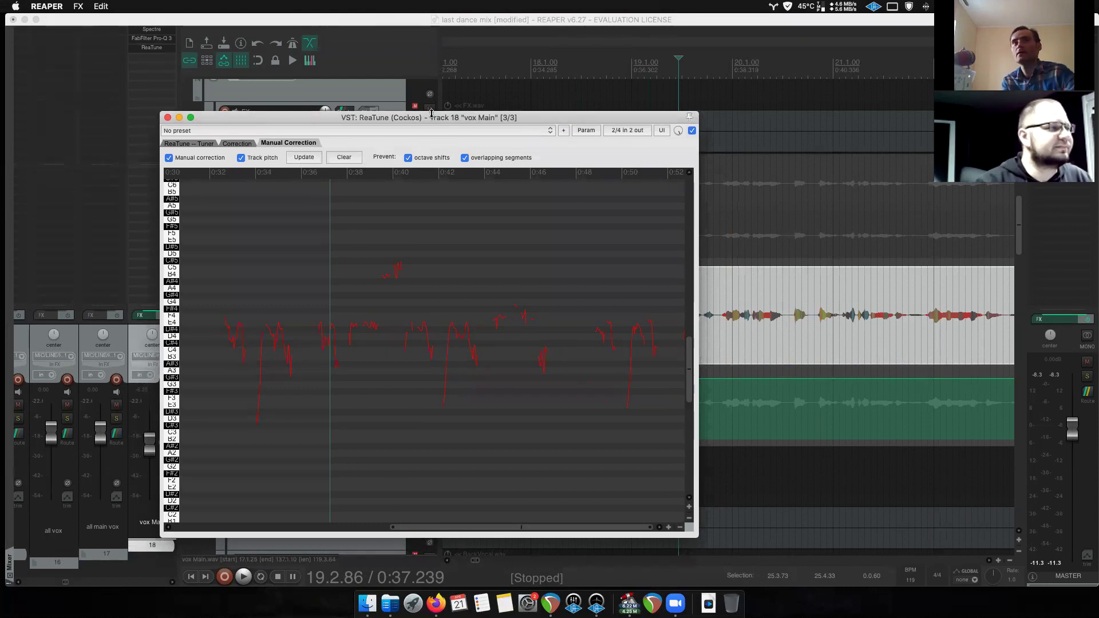
Enlarge the ReaTune window around the phrase near 0:37 and play it from about 0:36.4
{"action": "left_click_drag", "start_coordinate": [433, 118], "coordinate": [378, 87]}
{"action": "left_click_drag", "start_coordinate": [623, 470], "coordinate": [605, 491]}
{"action": "left_click", "coordinate": [255, 133]}
{"action": "left_click_drag", "start_coordinate": [290, 78], "coordinate": [292, 56]}
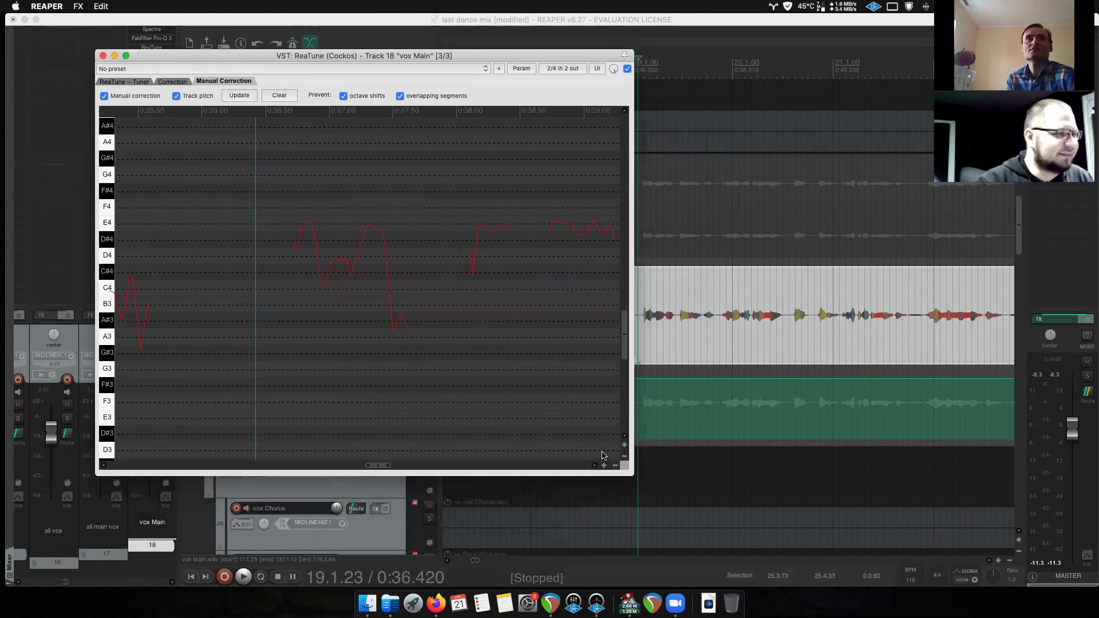
{"action": "left_click_drag", "start_coordinate": [634, 475], "coordinate": [767, 551]}
{"action": "key", "text": "space"}
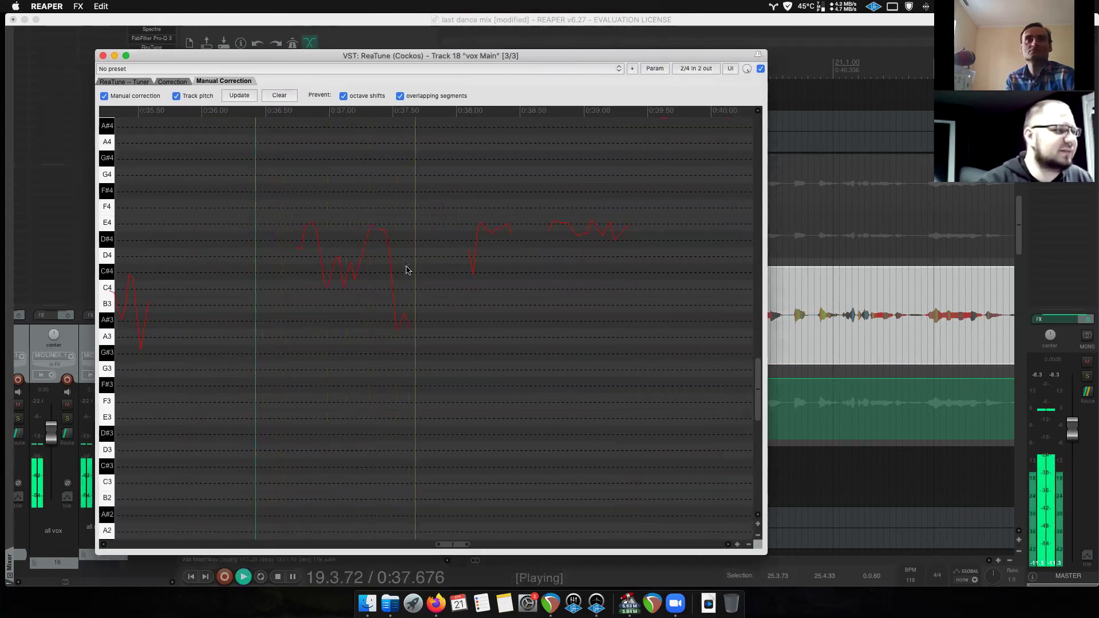
{"action": "key", "text": "space"}
Draw a correction segment at E4 near 0:37.3, try a longer end point for it, and play from 0:36.6
{"action": "left_click", "coordinate": [381, 232]}
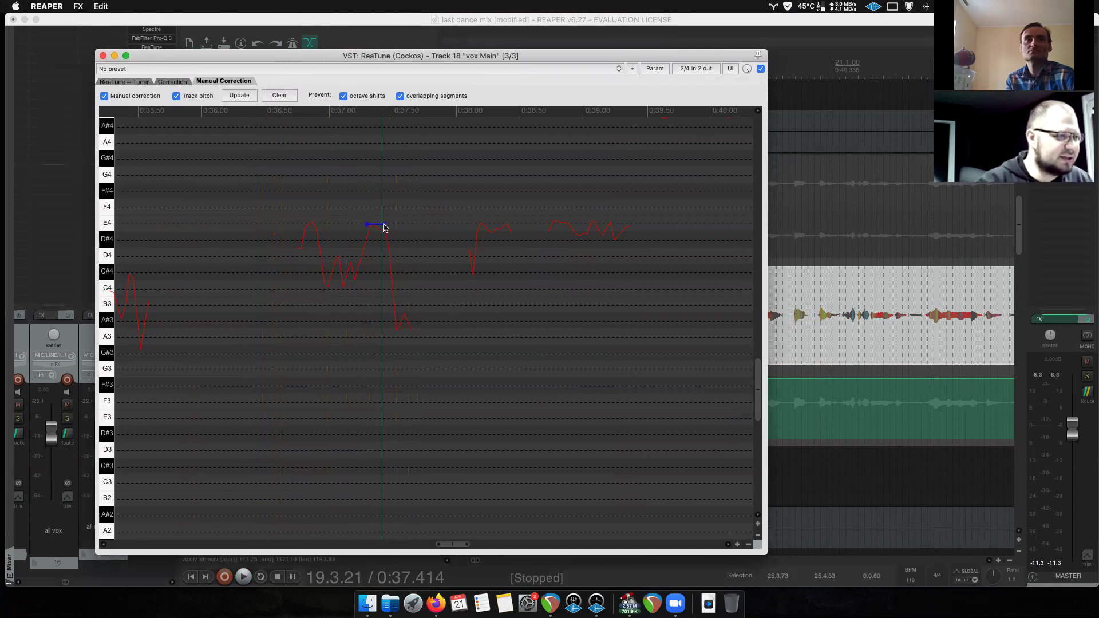
{"action": "left_click", "coordinate": [279, 226]}
{"action": "key", "text": "space"}
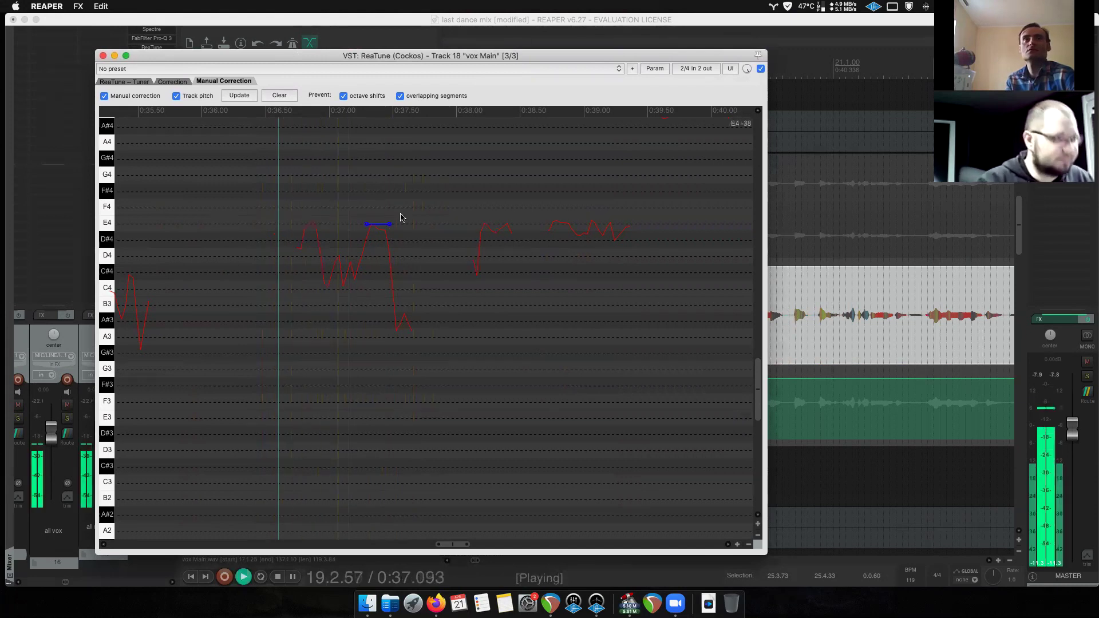
{"action": "key", "text": "space"}
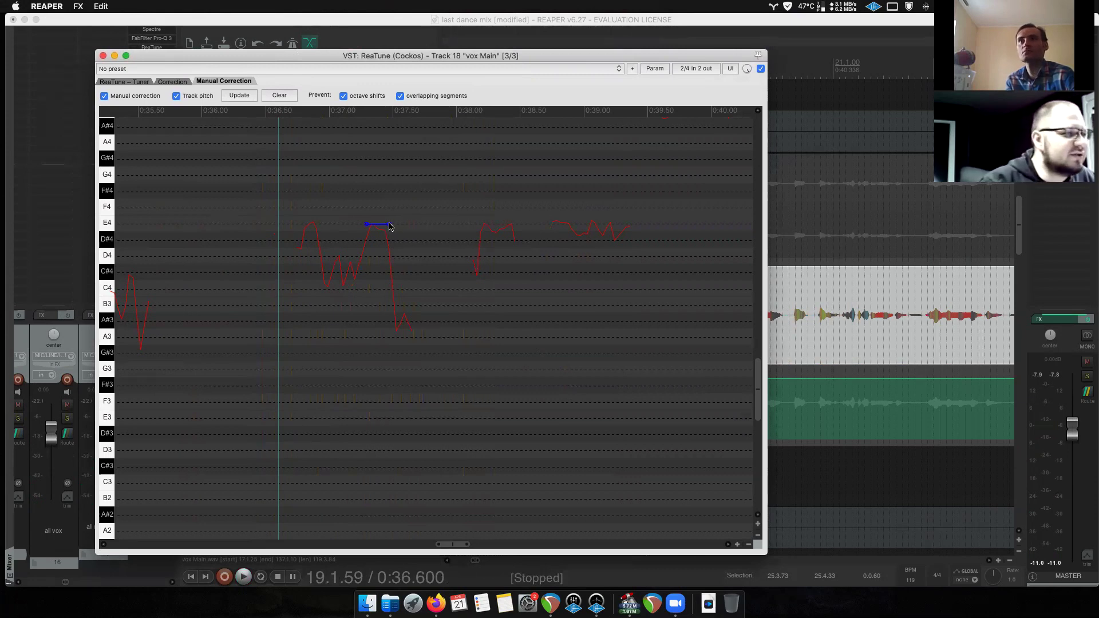
{"action": "key", "text": "space"}
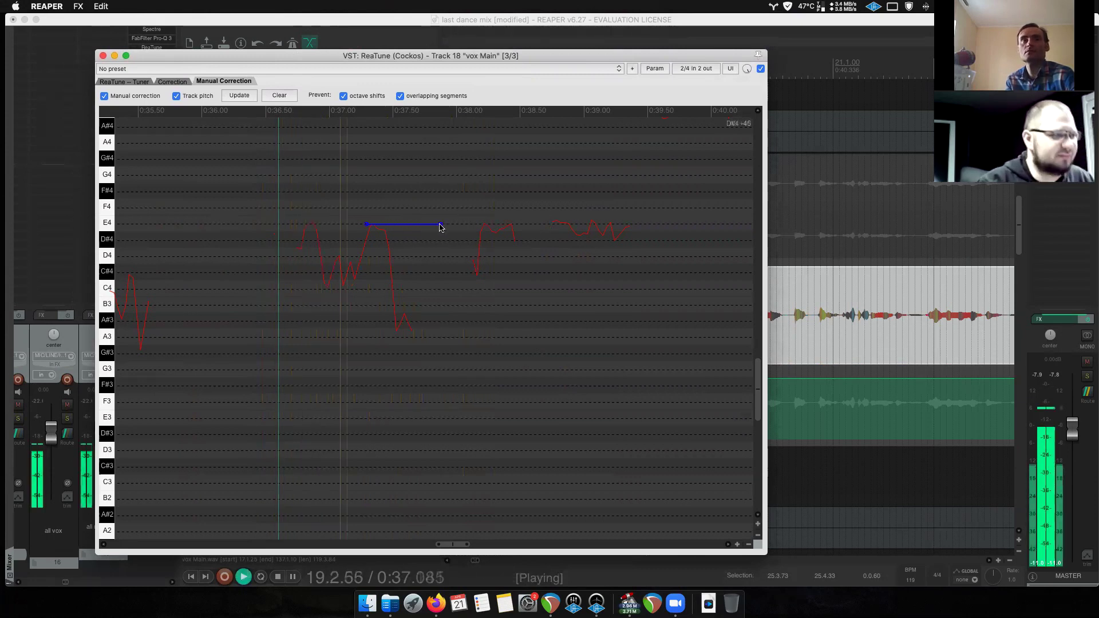
{"action": "key", "text": "space"}
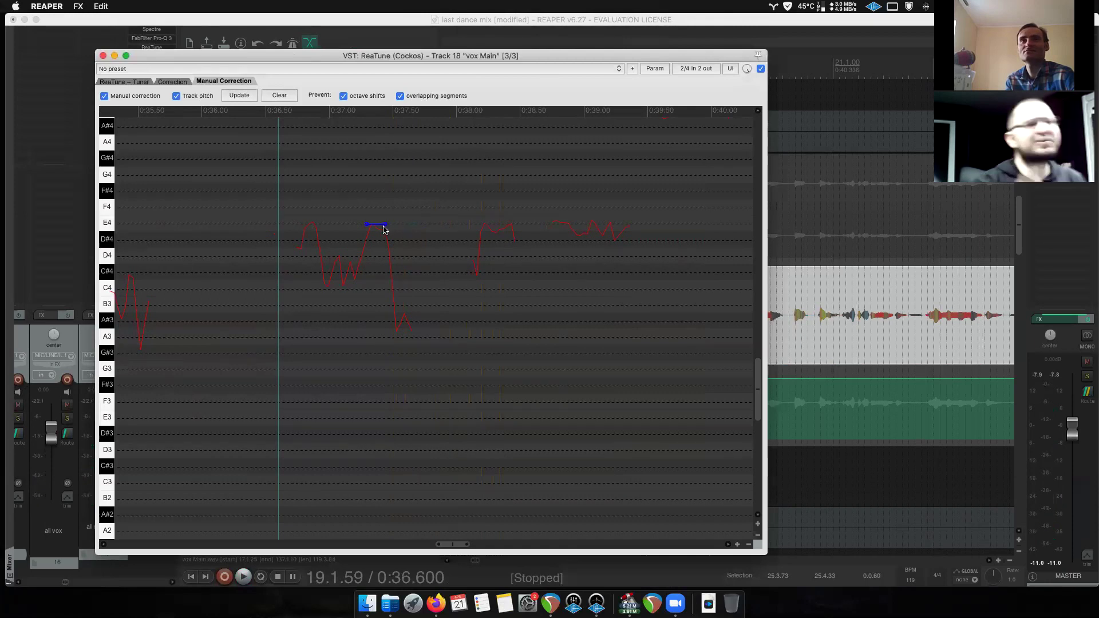
Draw a second correction segment at E4 around 0:38.3 and check the phrase by playing from 0:36.6
{"action": "key", "text": "space"}
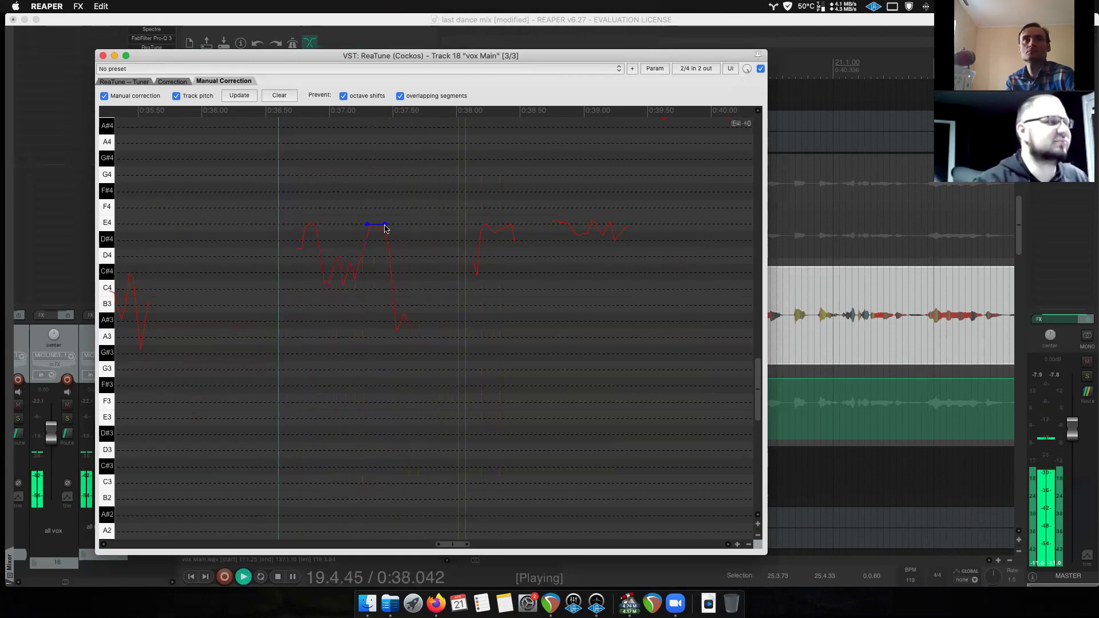
{"action": "key", "text": "space"}
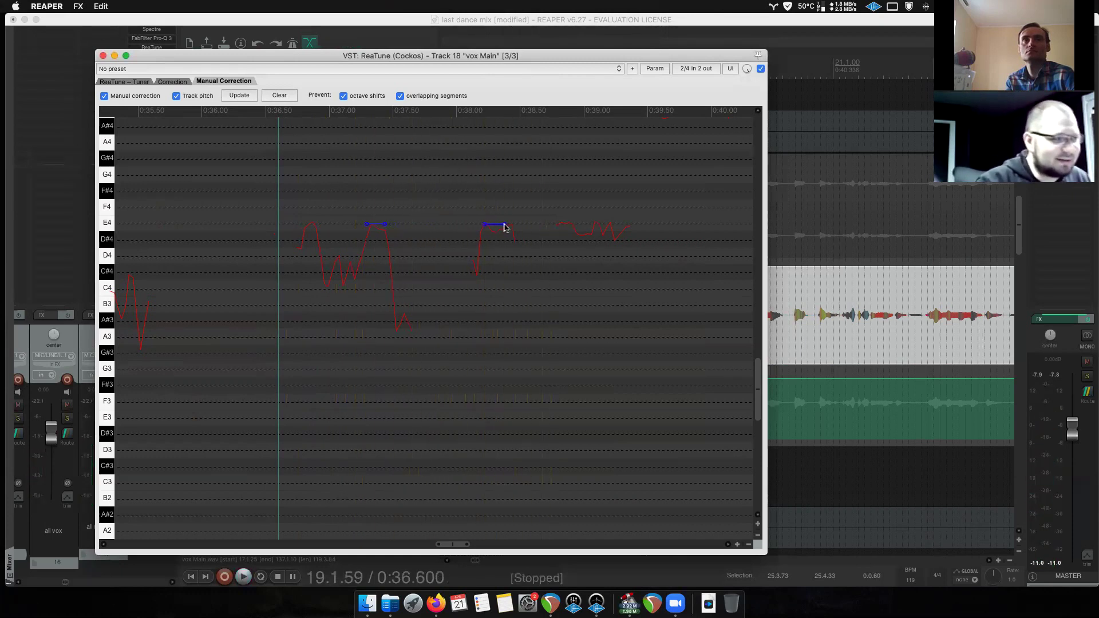
{"action": "key", "text": "space"}
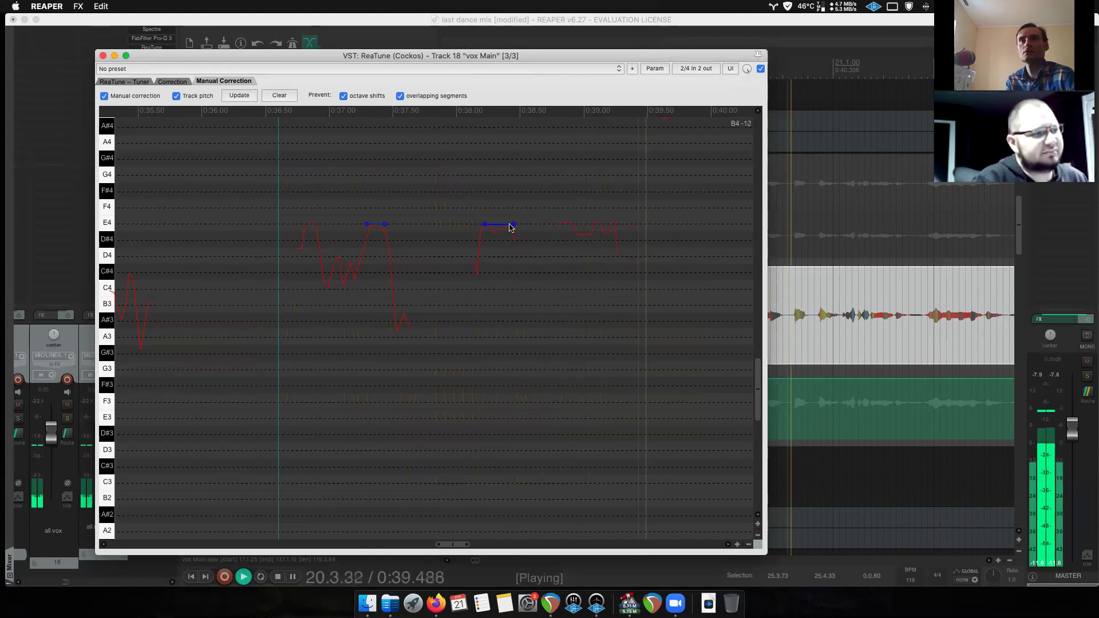
{"action": "key", "text": "space"}
Close ReaTune, remove it from the vox Main track and undo the last change
{"action": "scroll", "coordinate": [668, 270], "scroll_direction": "down", "scroll_amount": 5}
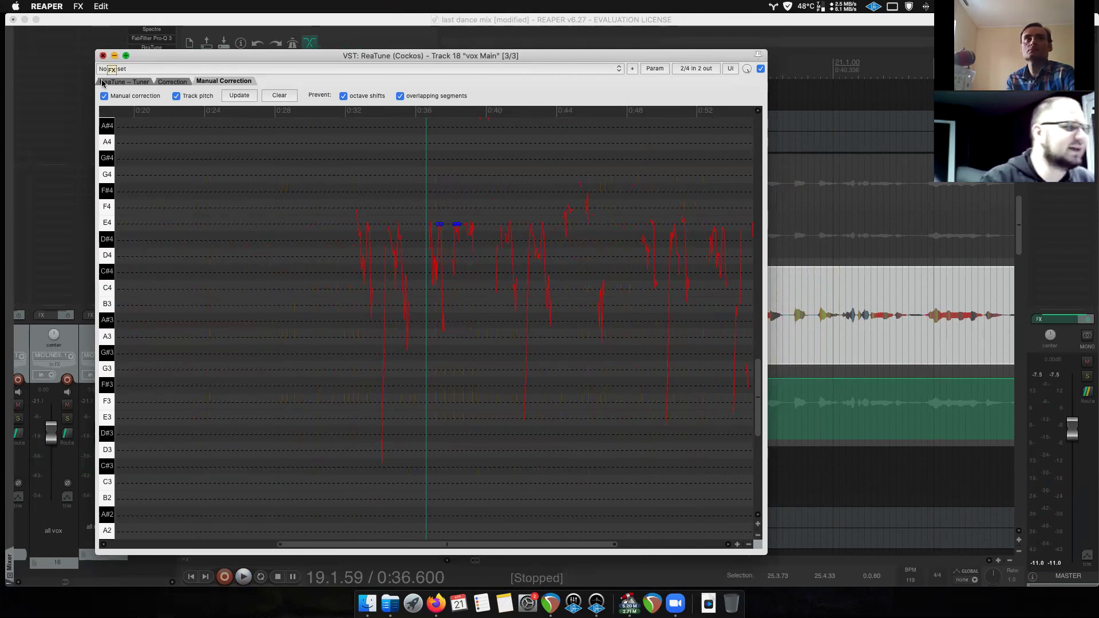
{"action": "left_click", "coordinate": [103, 56]}
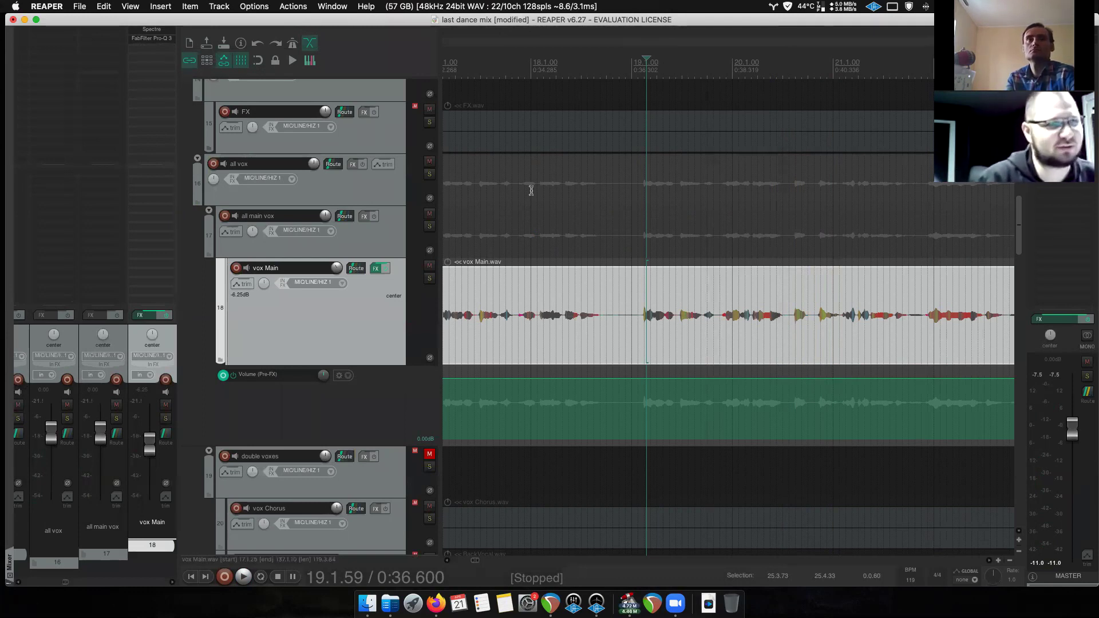
{"action": "key", "text": "super+z"}
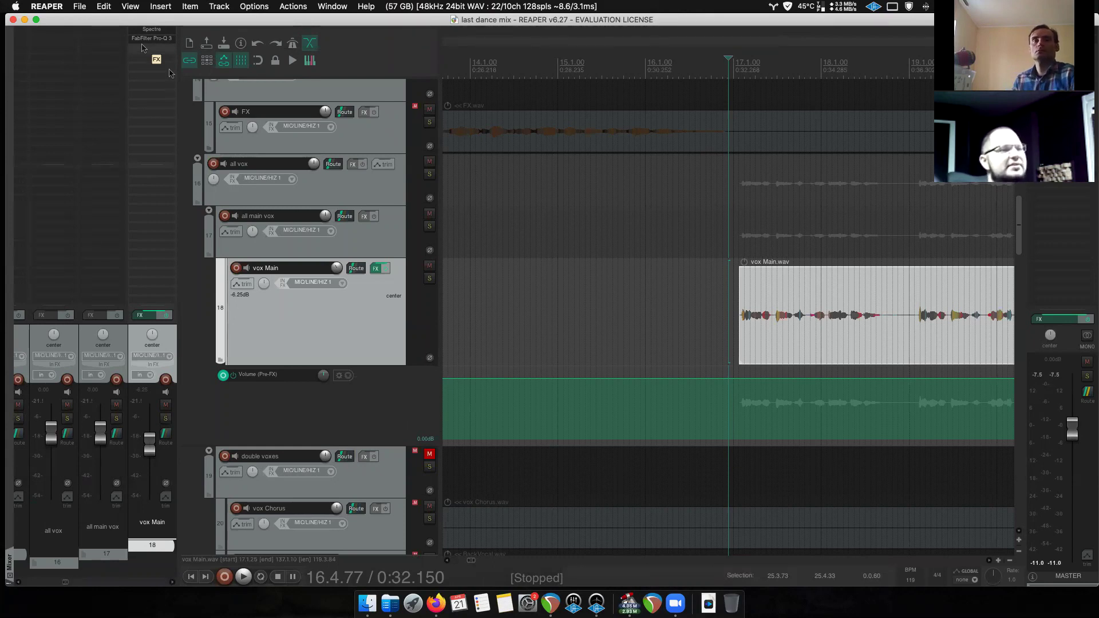
Raise the vox Main volume envelope slightly above 0 dB near 0:35.6, between two points at 0 dB
{"action": "scroll", "coordinate": [527, 375], "scroll_direction": "down", "scroll_amount": 6}
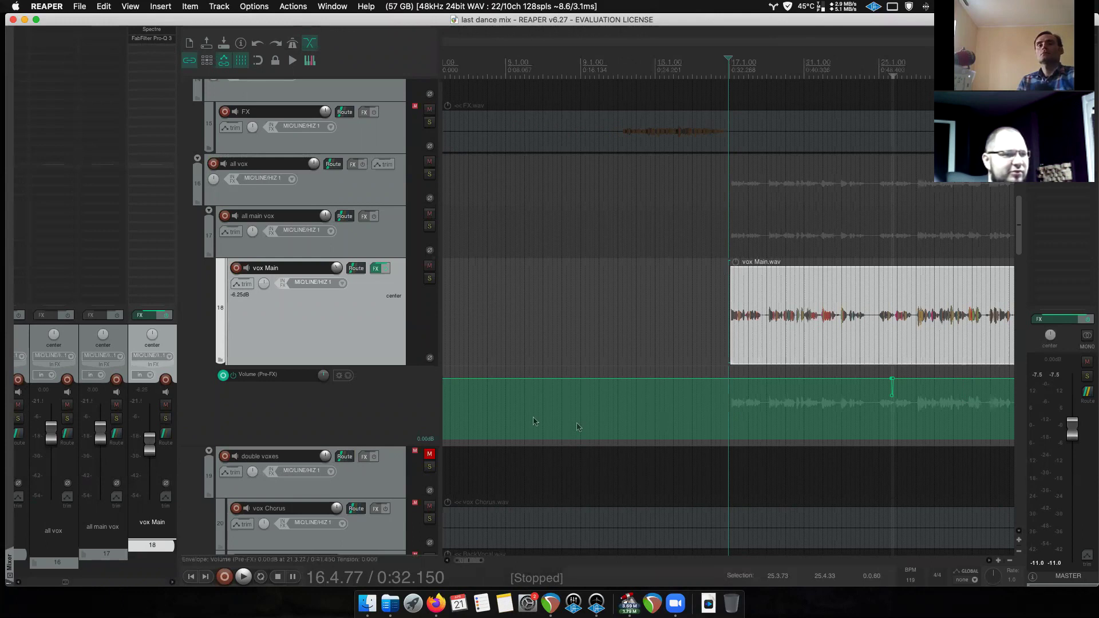
{"action": "scroll", "coordinate": [615, 376], "scroll_direction": "down", "scroll_amount": 2}
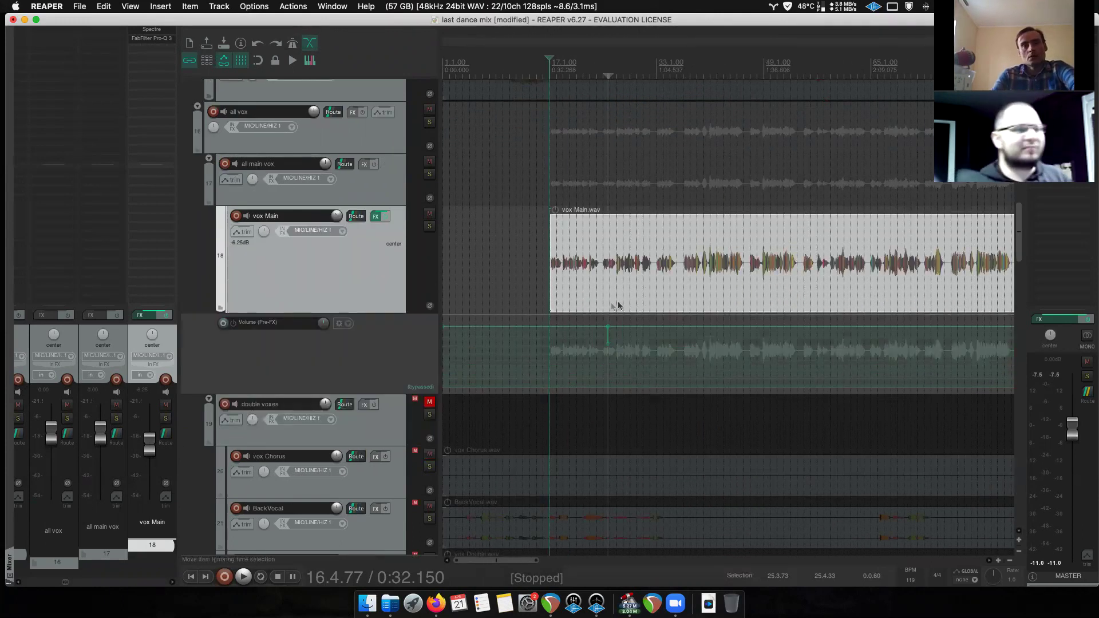
{"action": "scroll", "coordinate": [611, 307], "scroll_direction": "up", "scroll_amount": 5}
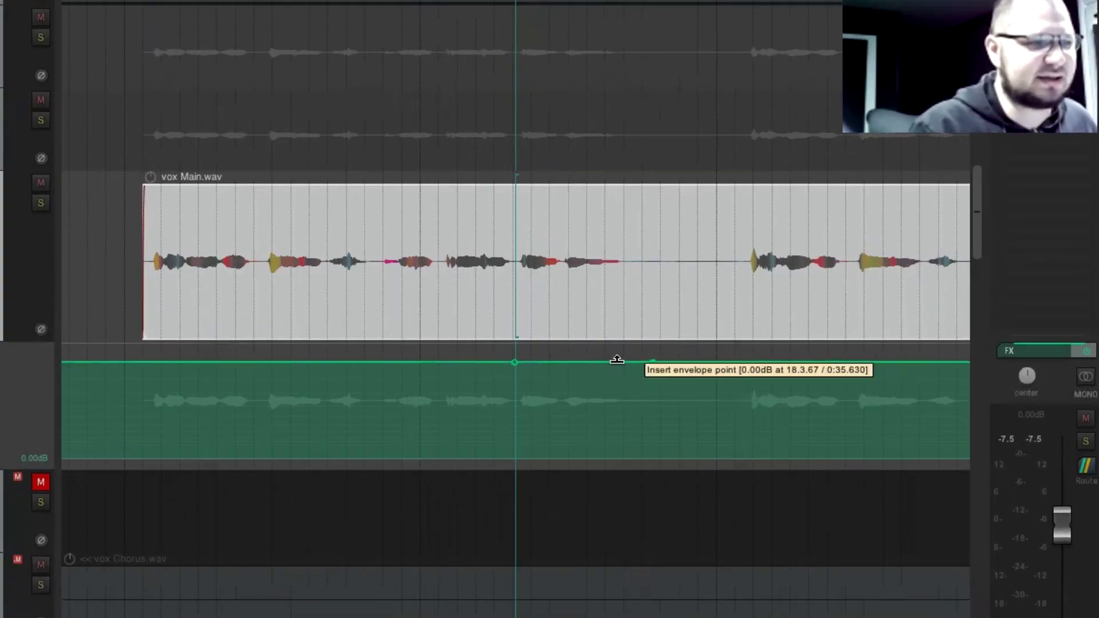
{"action": "left_click_drag", "start_coordinate": [617, 359], "coordinate": [611, 355]}
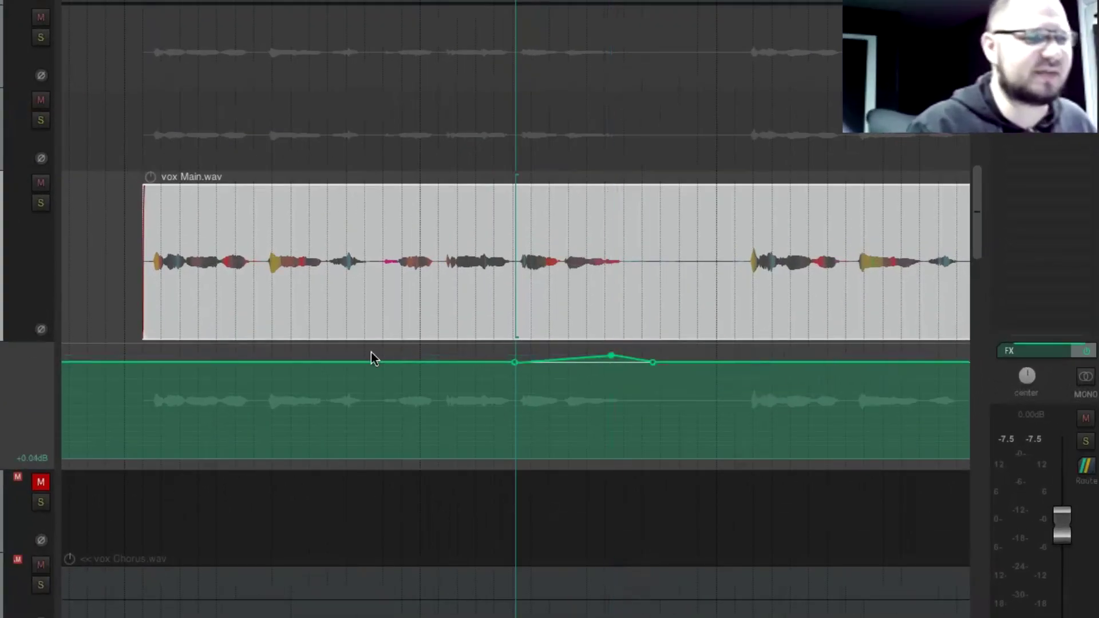
Play the first vocal phrases from the start of the vox Main item, at about 0:32.4, to judge their levels
{"action": "left_click", "coordinate": [145, 325]}
{"action": "key", "text": "space"}
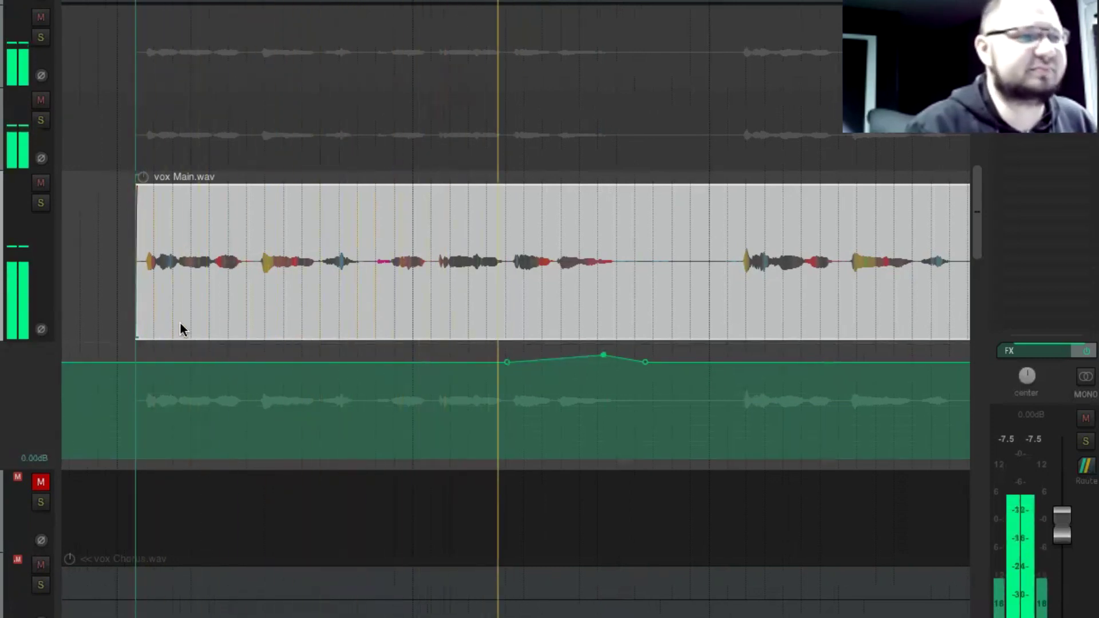
{"action": "key", "text": "space"}
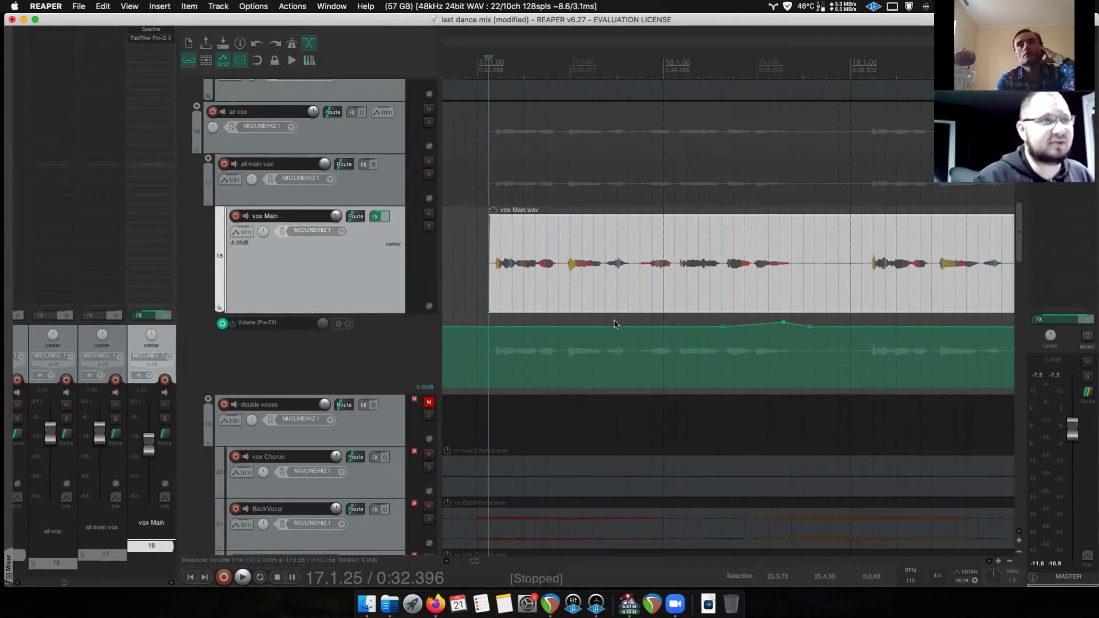
{"action": "key", "text": "space"}
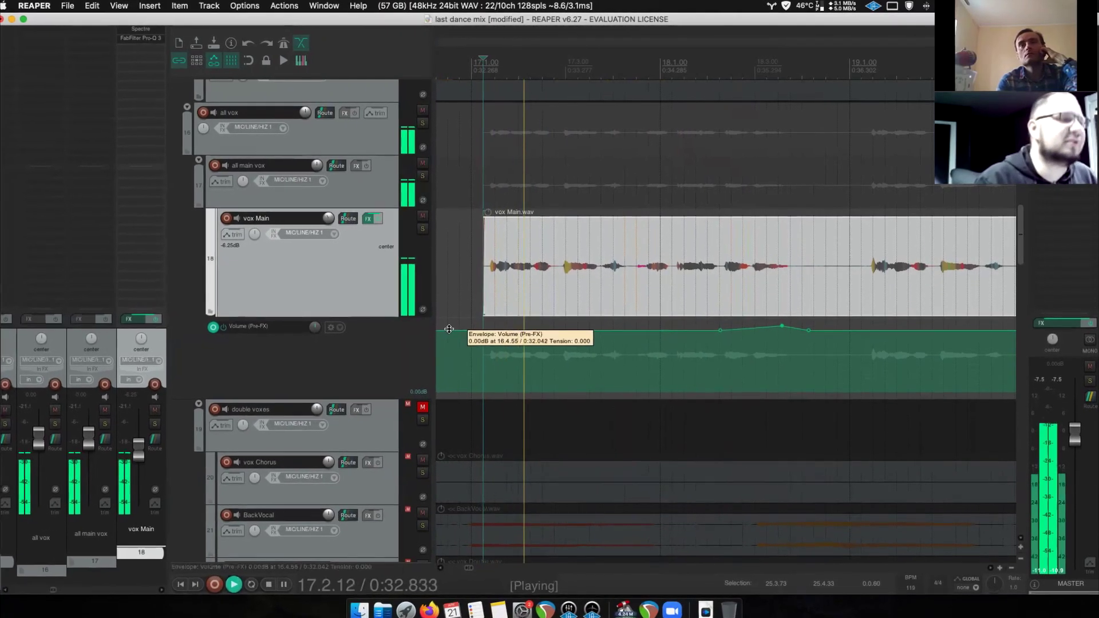
{"action": "key", "text": "space"}
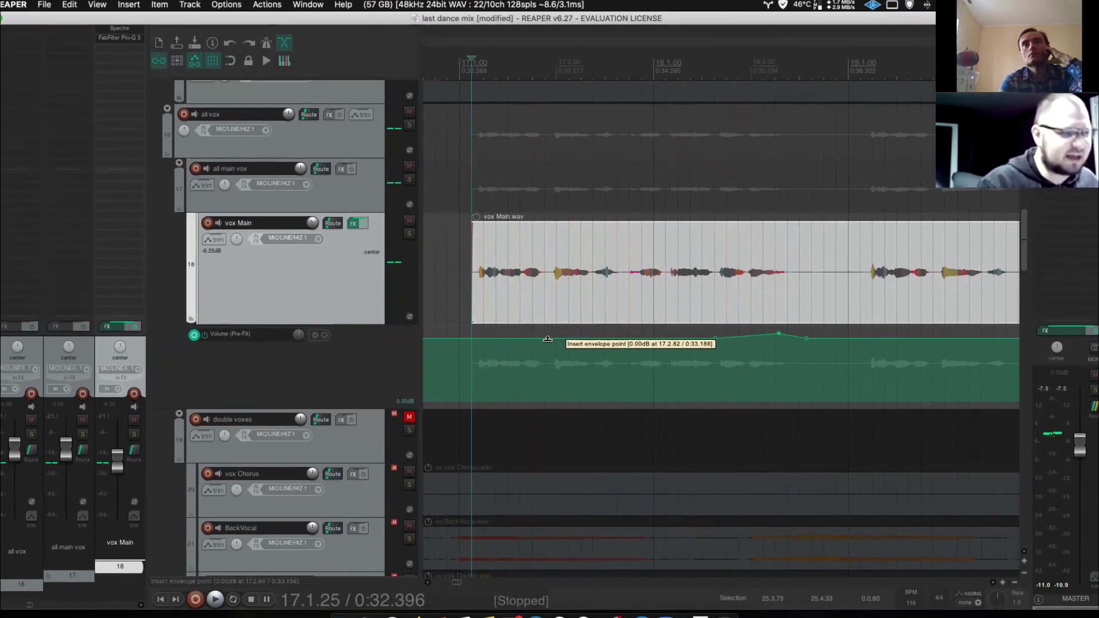
Insert volume envelope points on vox Main between about 0:33.2 and 0:33.7 and lower the level near 0:33.3
{"action": "left_click", "coordinate": [548, 340]}
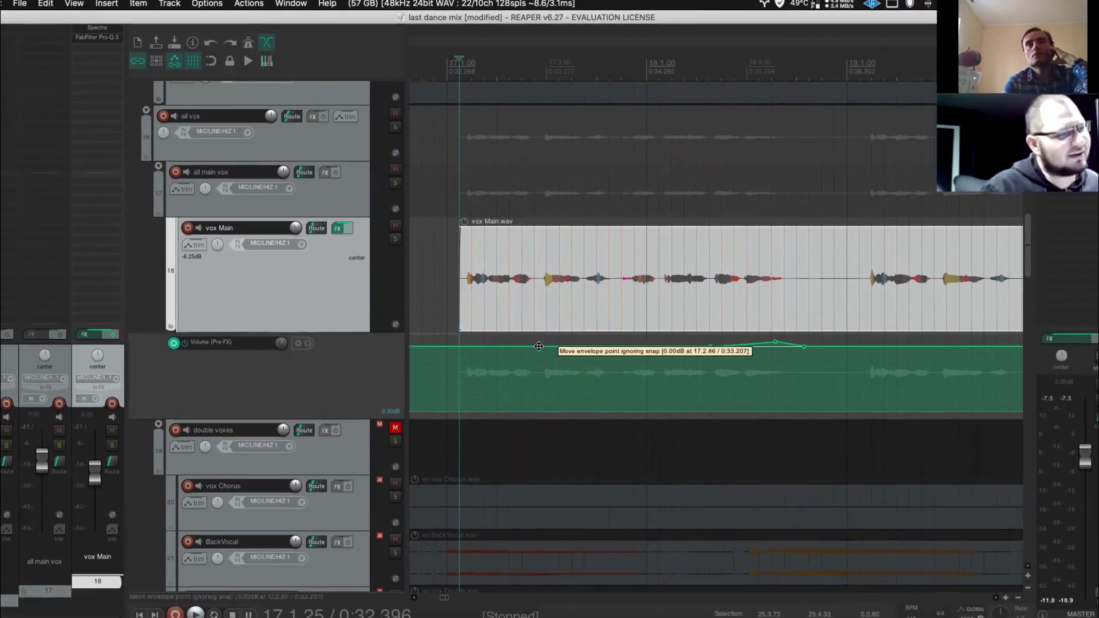
{"action": "left_click", "coordinate": [547, 348]}
{"action": "left_click_drag", "start_coordinate": [536, 359], "coordinate": [533, 368]}
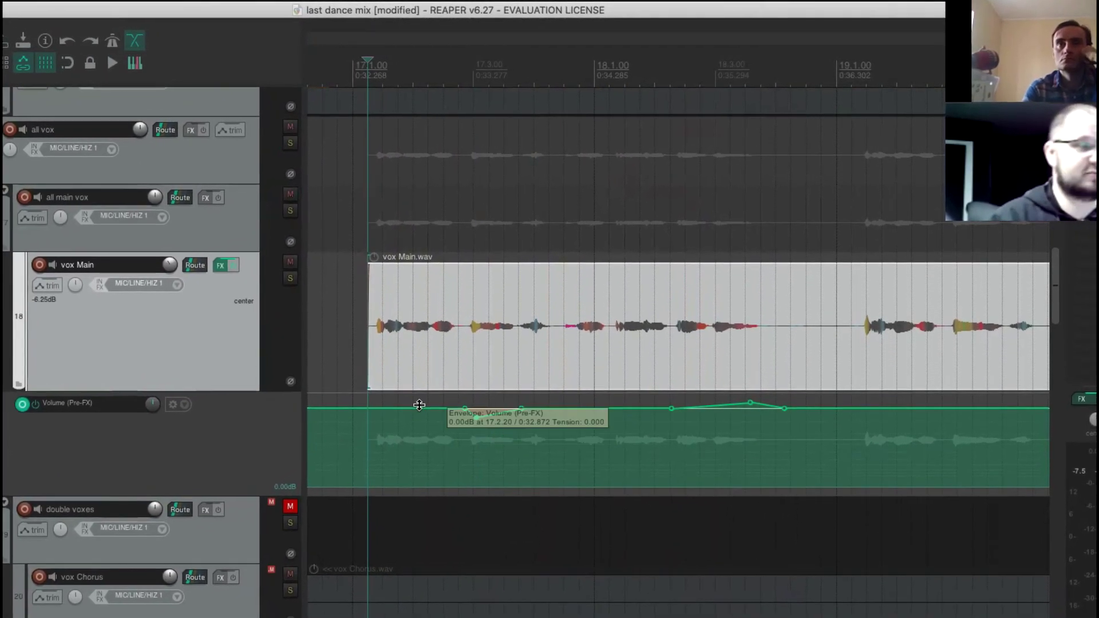
Play the vocal from about 0:32.4 and make the volume dip near 0:33.3 slightly shallower
{"action": "key", "text": "space"}
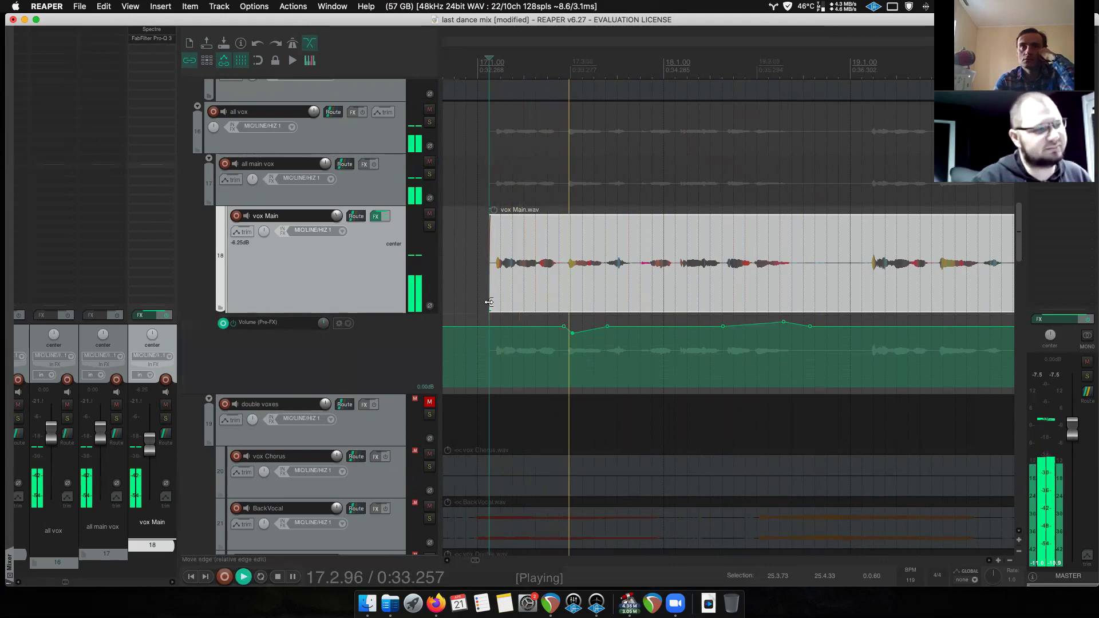
{"action": "key", "text": "space"}
{"action": "left_click_drag", "start_coordinate": [573, 333], "coordinate": [572, 330]}
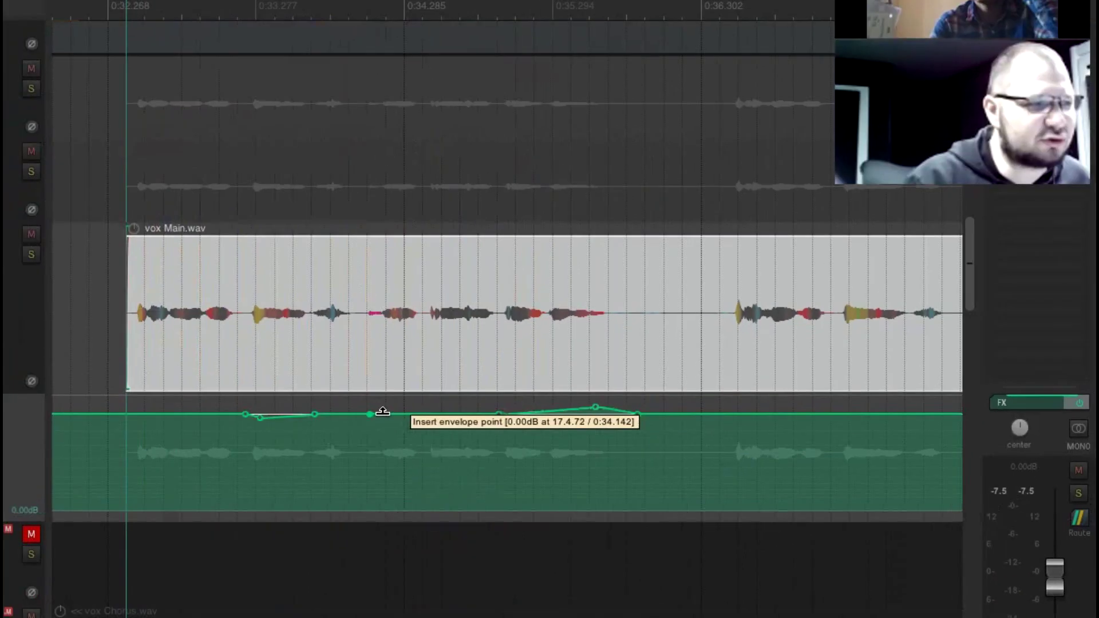
Insert volume envelope points on vox Main near 0:34.1, lower the level there, and play from about 0:32.4
{"action": "left_click", "coordinate": [282, 415]}
{"action": "left_click_drag", "start_coordinate": [507, 344], "coordinate": [507, 350]}
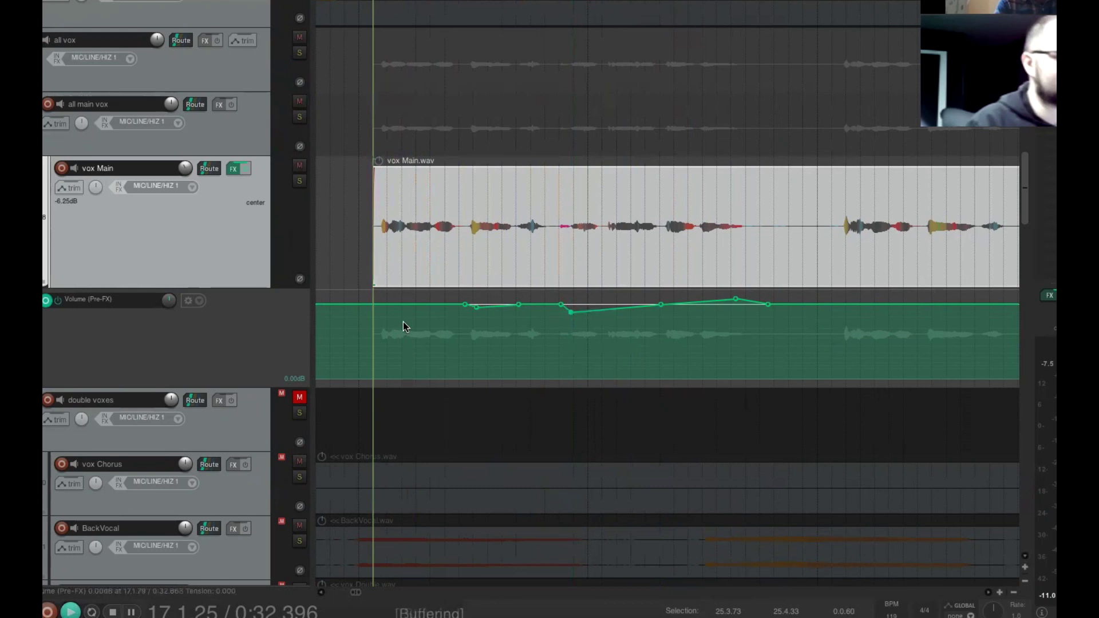
{"action": "key", "text": "space"}
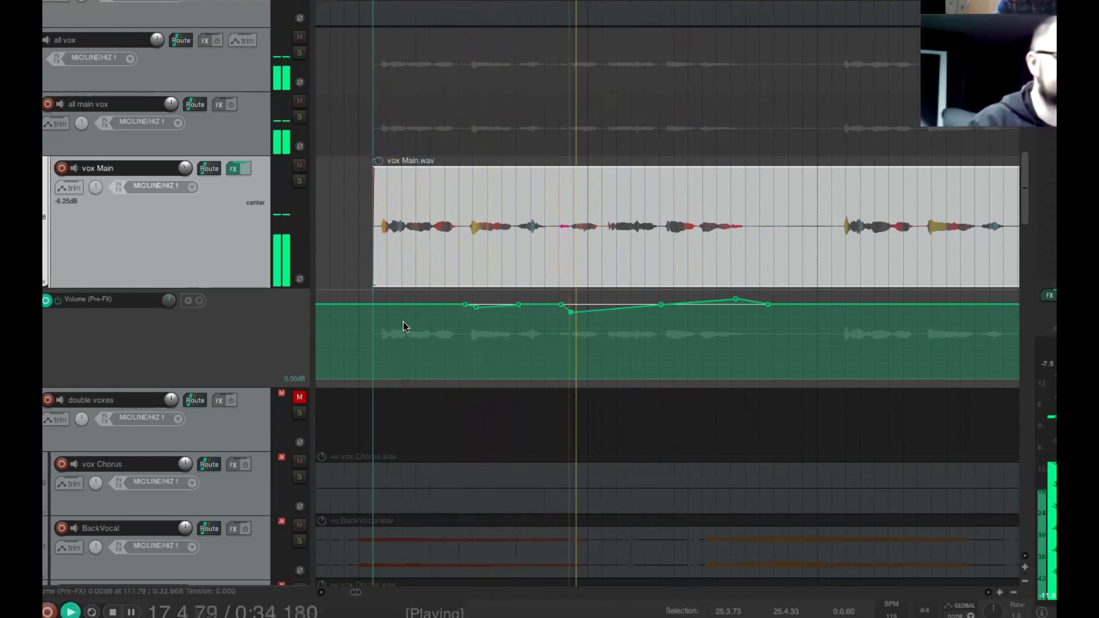
{"action": "key", "text": "space"}
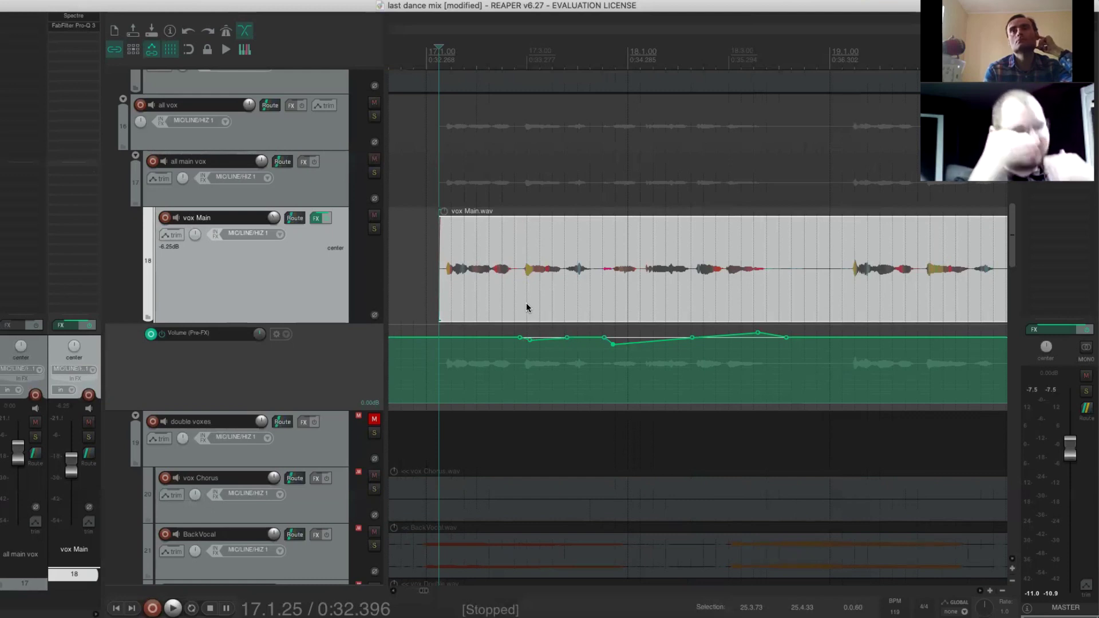
Make the vox Main volume dip near 0:34.1 slightly shallower, playing the phrases from about 0:32.4 before and after
{"action": "key", "text": "space"}
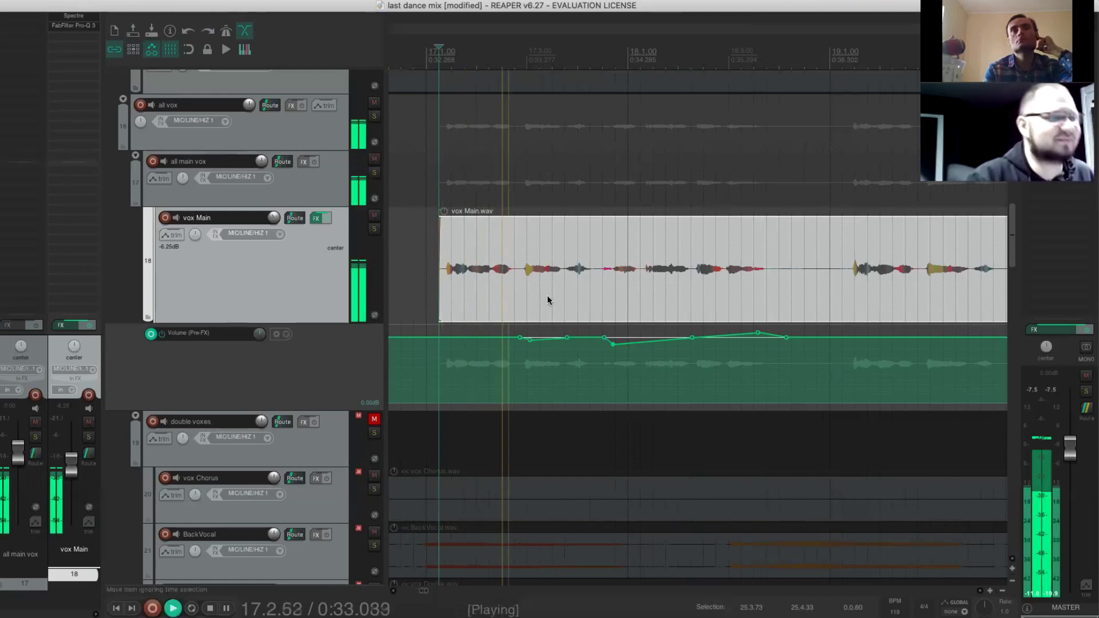
{"action": "key", "text": "space"}
{"action": "left_click_drag", "start_coordinate": [612, 344], "coordinate": [612, 342]}
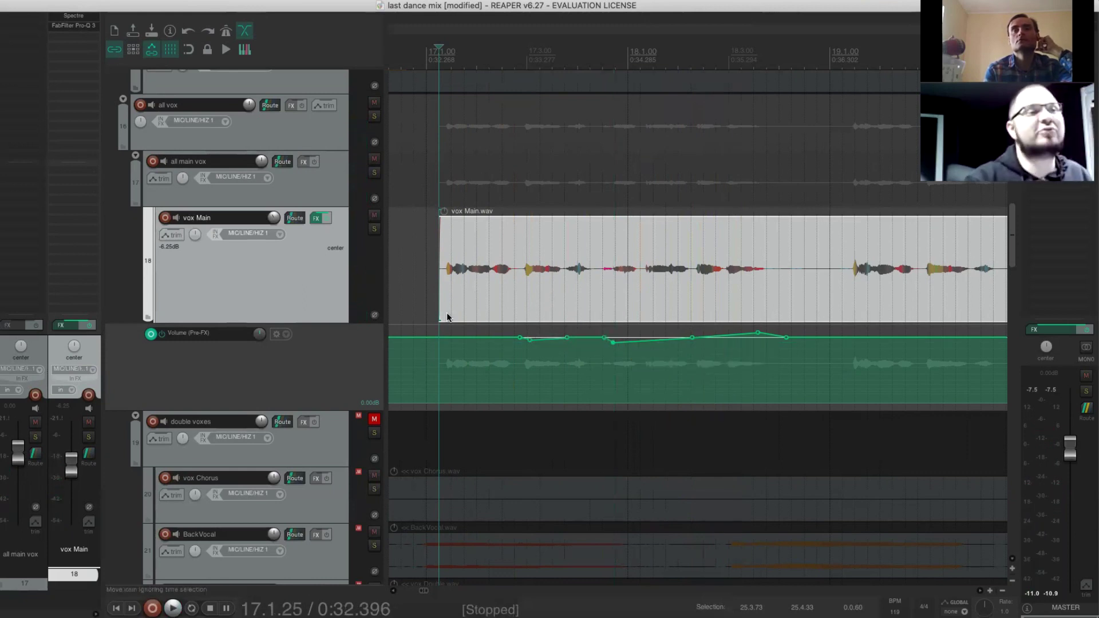
{"action": "key", "text": "space"}
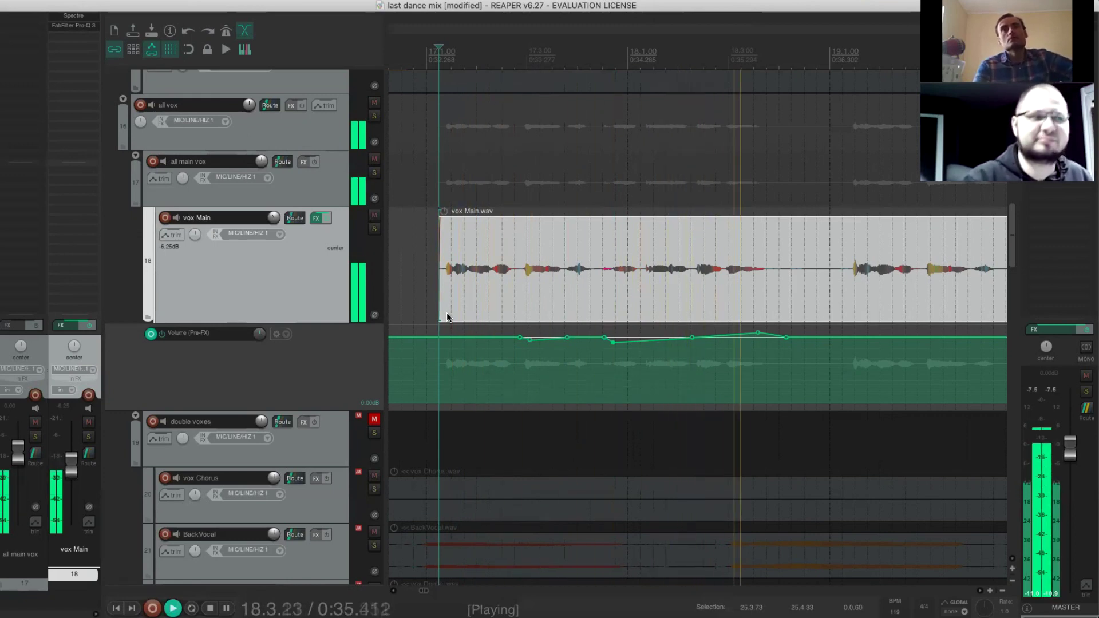
{"action": "key", "text": "space"}
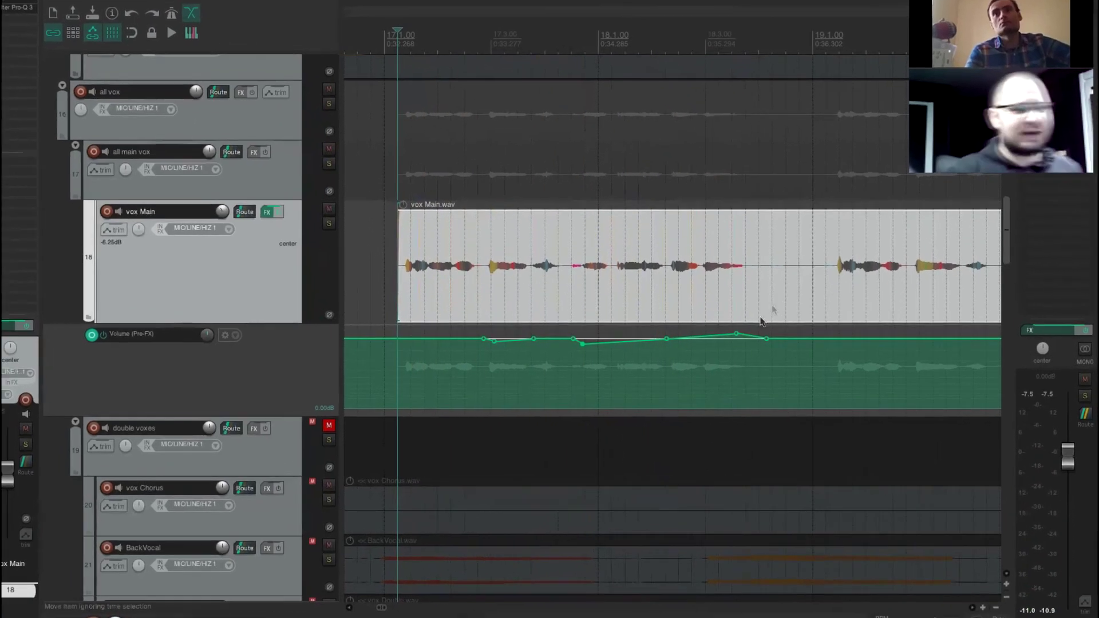
Set the vox Main volume envelope peak near 0:35.5 to +3.00 dB and play the phrases from about 0:32.4
{"action": "mouse_move", "coordinate": [757, 332]}
{"action": "left_click_drag", "start_coordinate": [670, 339], "coordinate": [672, 332]}
{"action": "key", "text": "space"}
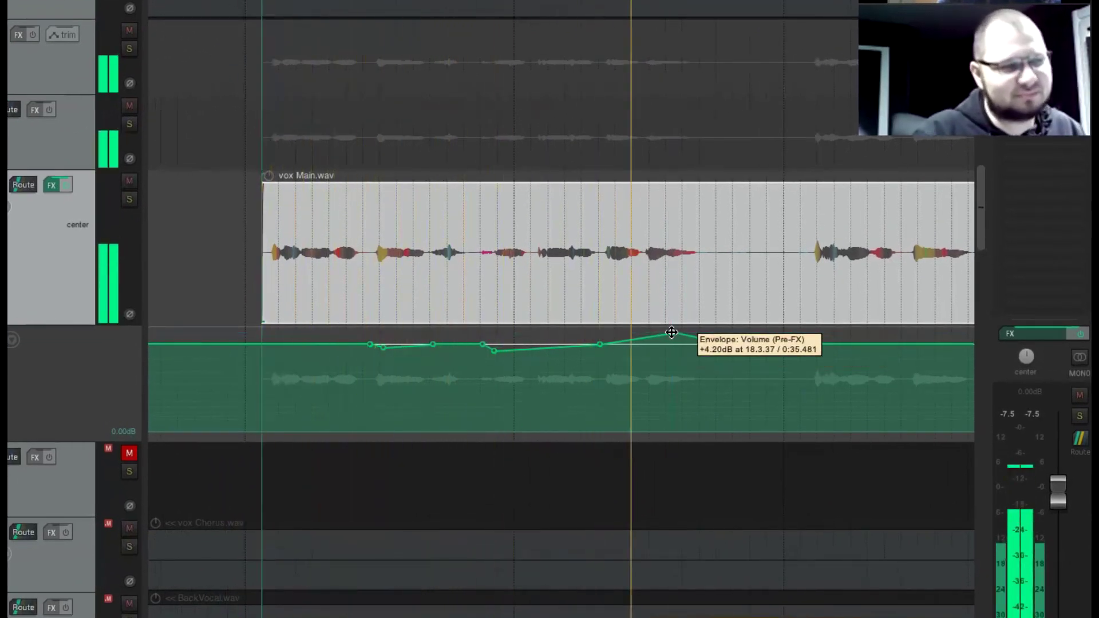
{"action": "key", "text": "space"}
{"action": "left_click_drag", "start_coordinate": [675, 333], "coordinate": [678, 339]}
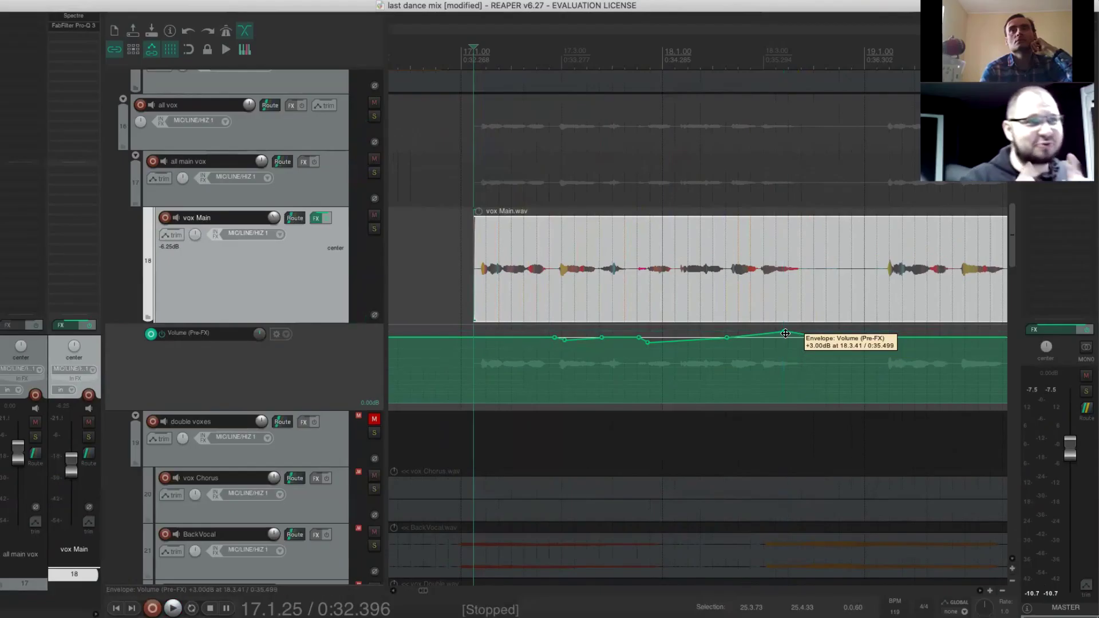
{"action": "key", "text": "space"}
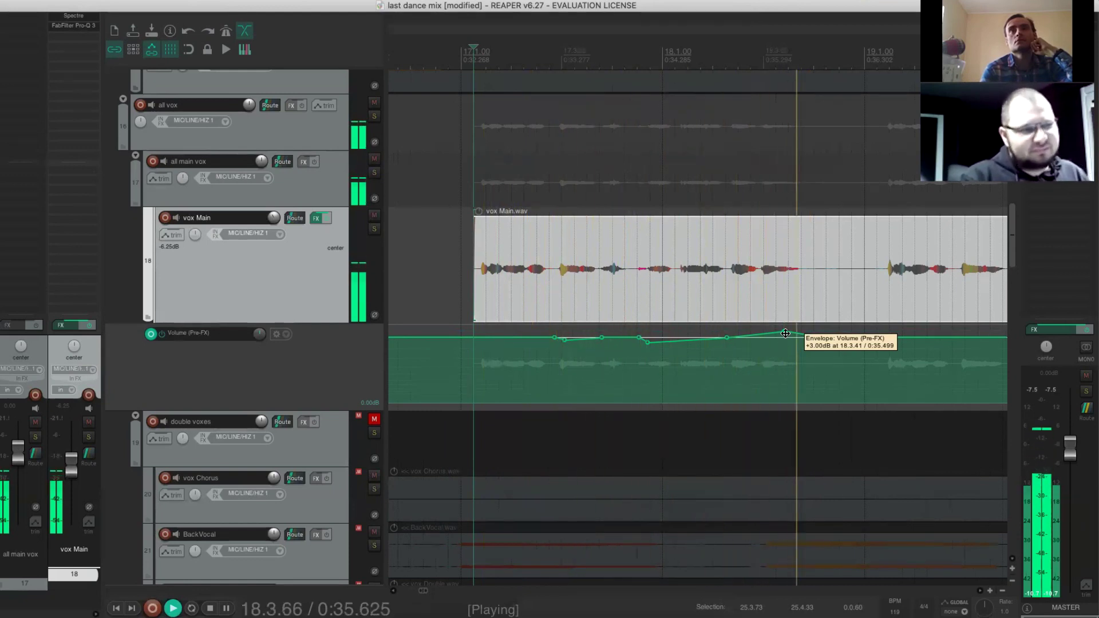
{"action": "key", "text": "space"}
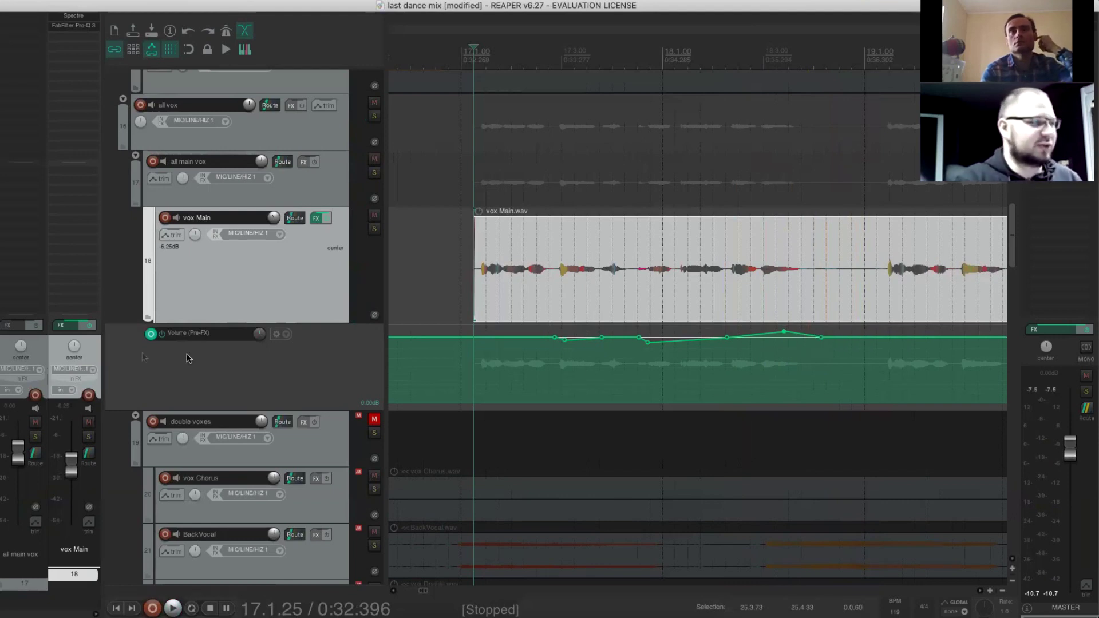
Compare the vocal with the Volume (Pre-FX) envelope bypassed and enabled by playing from about 0:32.4 each time
{"action": "left_click", "coordinate": [161, 338]}
{"action": "key", "text": "space"}
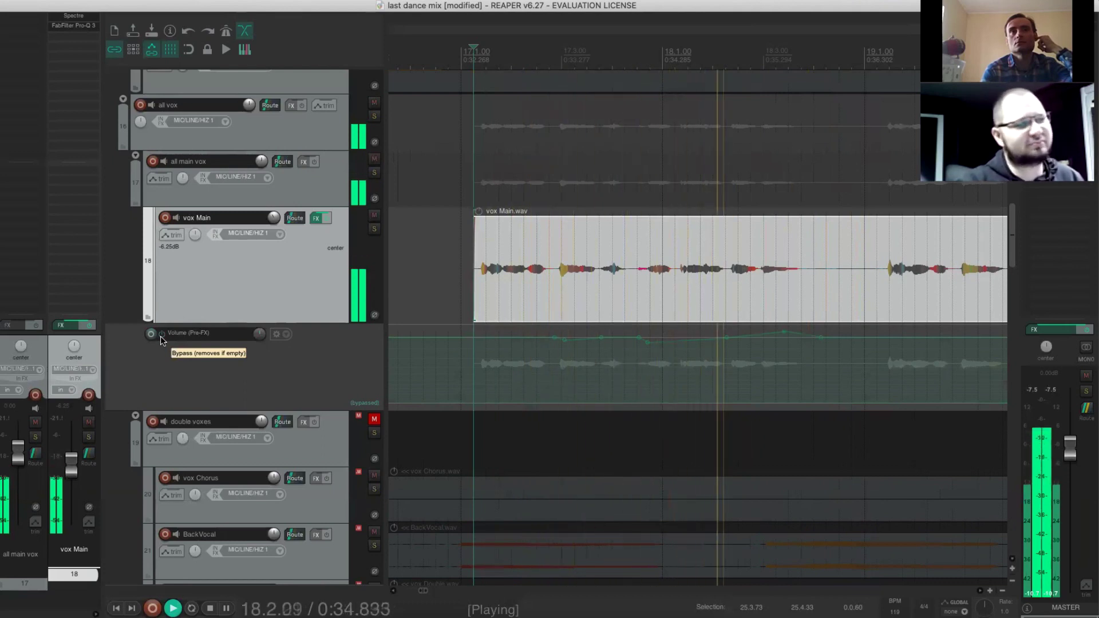
{"action": "key", "text": "space"}
{"action": "left_click", "coordinate": [161, 339]}
{"action": "key", "text": "space"}
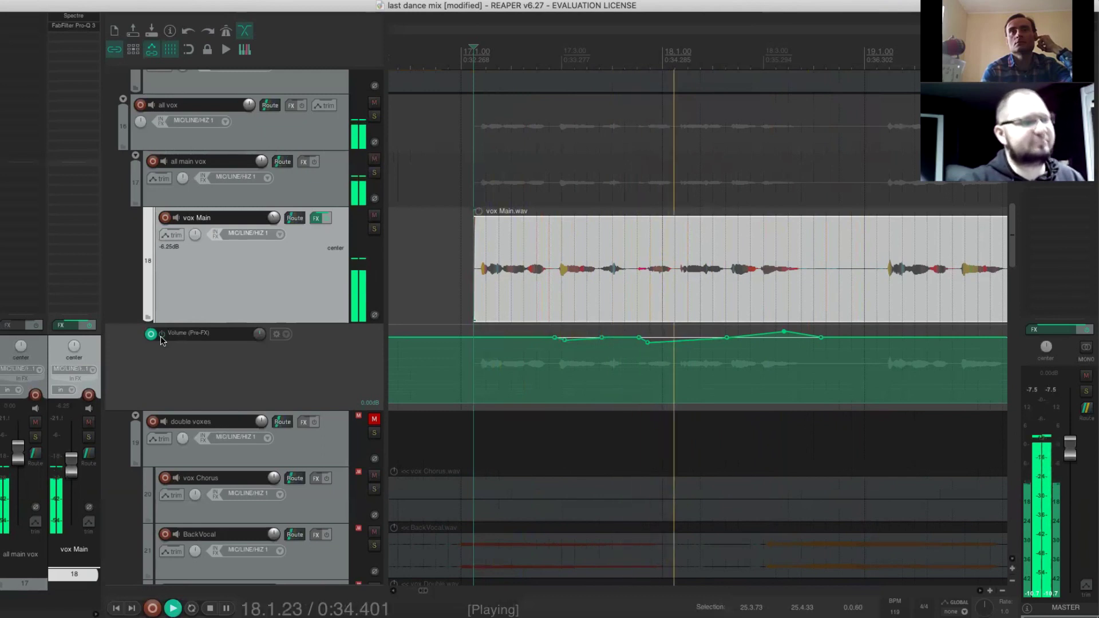
{"action": "key", "text": "space"}
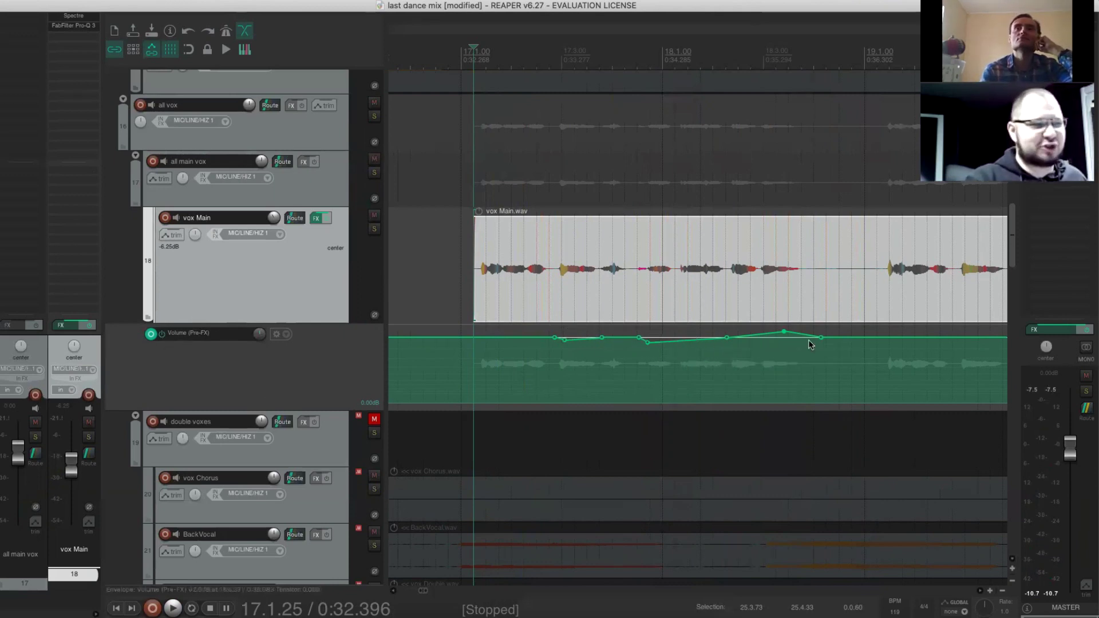
Delete all the volume automation points on vox Main between about 0:33.2 and 0:35.9
{"action": "left_click", "coordinate": [647, 342]}
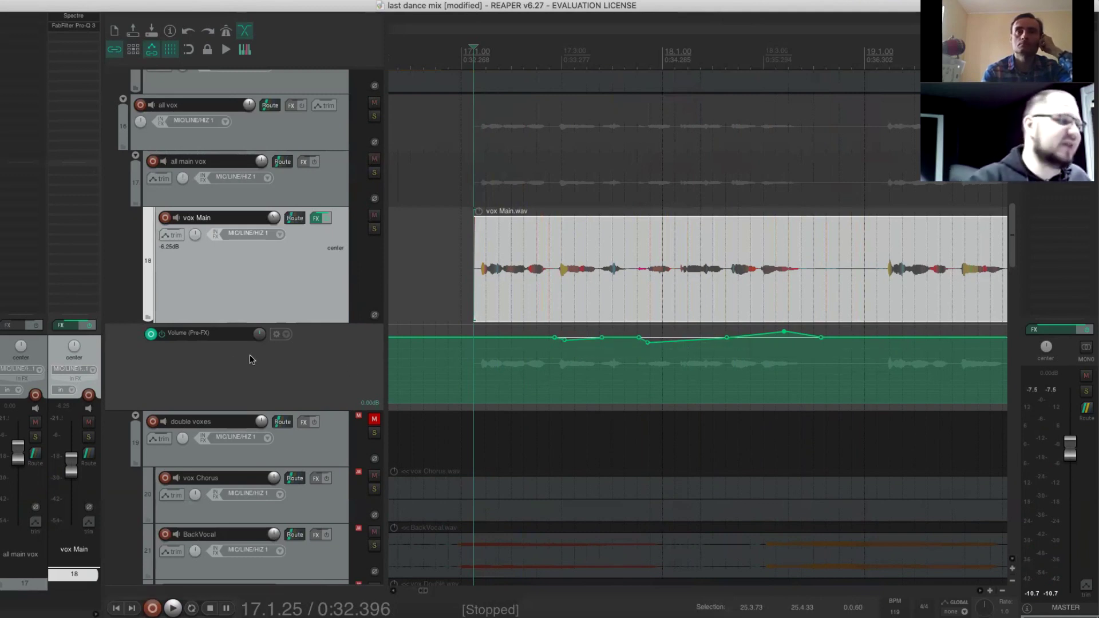
{"action": "left_click_drag", "start_coordinate": [541, 331], "coordinate": [878, 383]}
{"action": "key", "text": "Delete"}
Hide the Volume (Pre-FX) envelope lane of vox Main and save the project
{"action": "scroll", "coordinate": [656, 360], "scroll_direction": "down", "scroll_amount": 5}
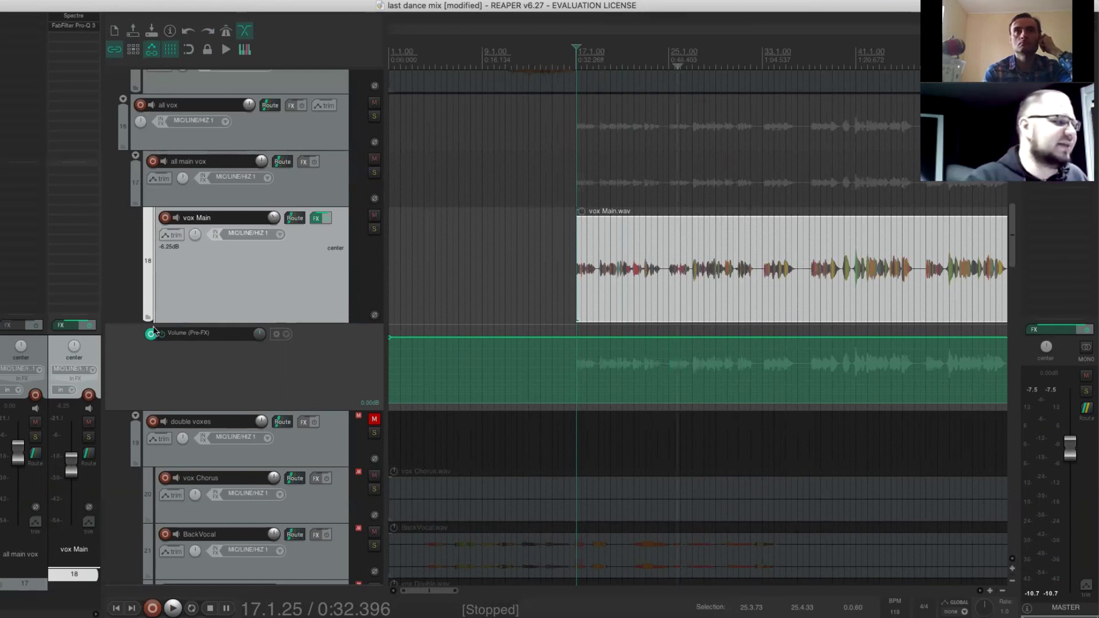
{"action": "key", "text": "v"}
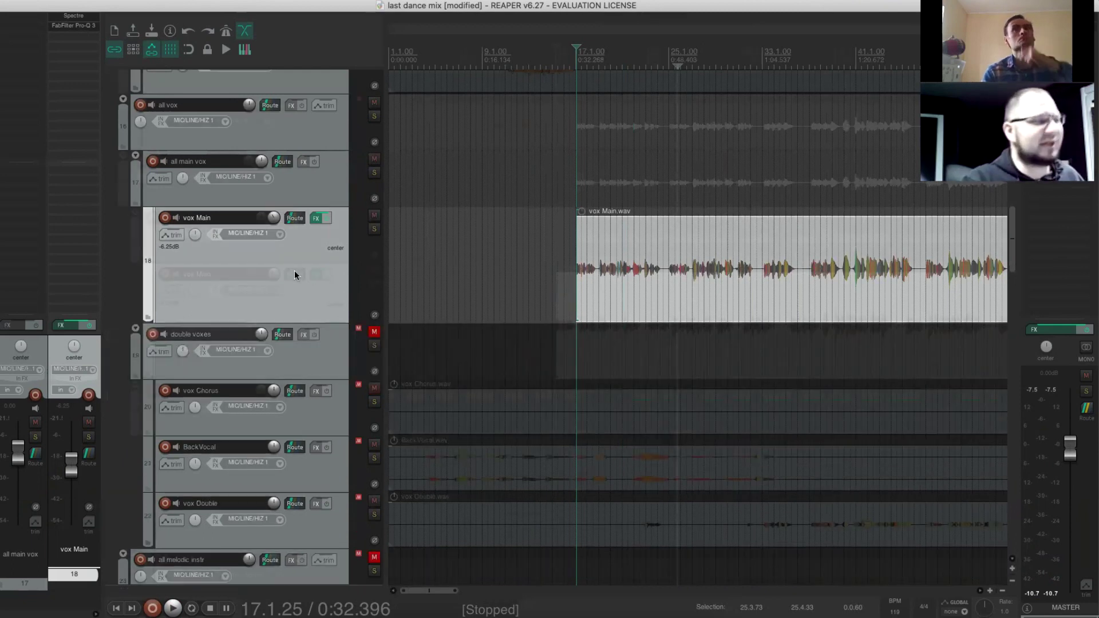
{"action": "scroll", "coordinate": [294, 271], "scroll_direction": "up", "scroll_amount": 3}
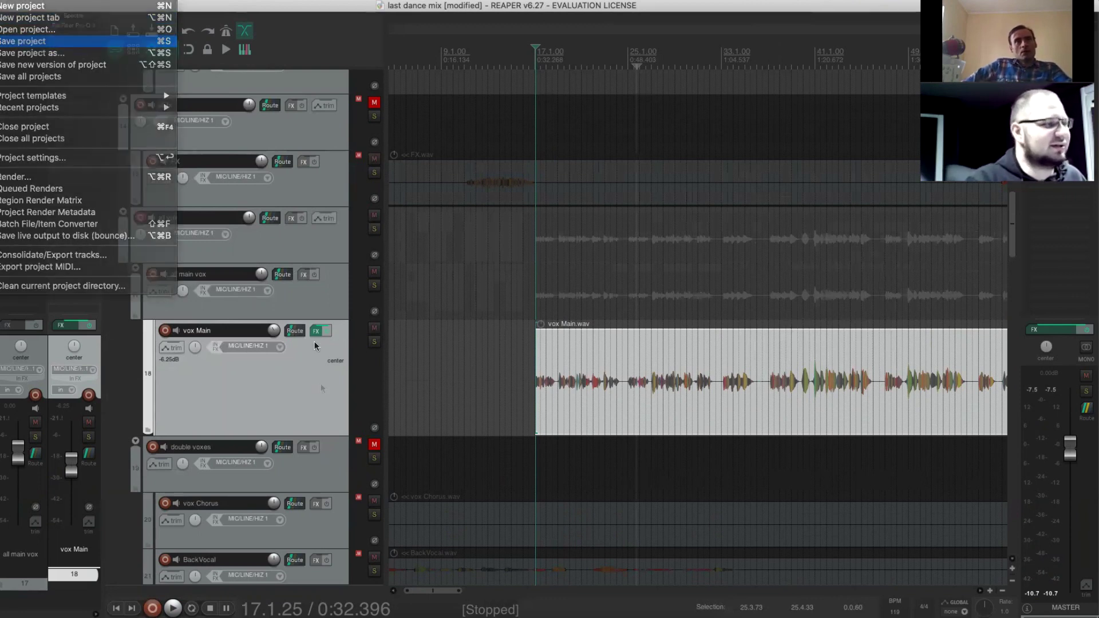
{"action": "key", "text": "Return"}
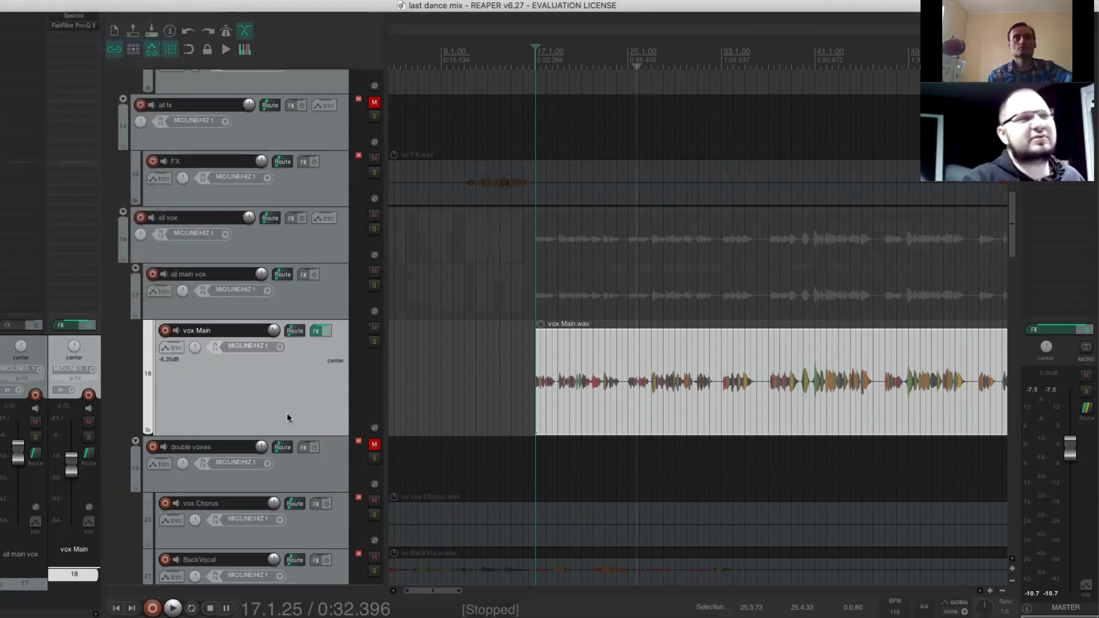
Filter the effects by "vocal" and add VST: Vocal Rider Mono (Waves) to the vox Main track
{"action": "scroll", "coordinate": [287, 414], "scroll_direction": "down", "scroll_amount": 4}
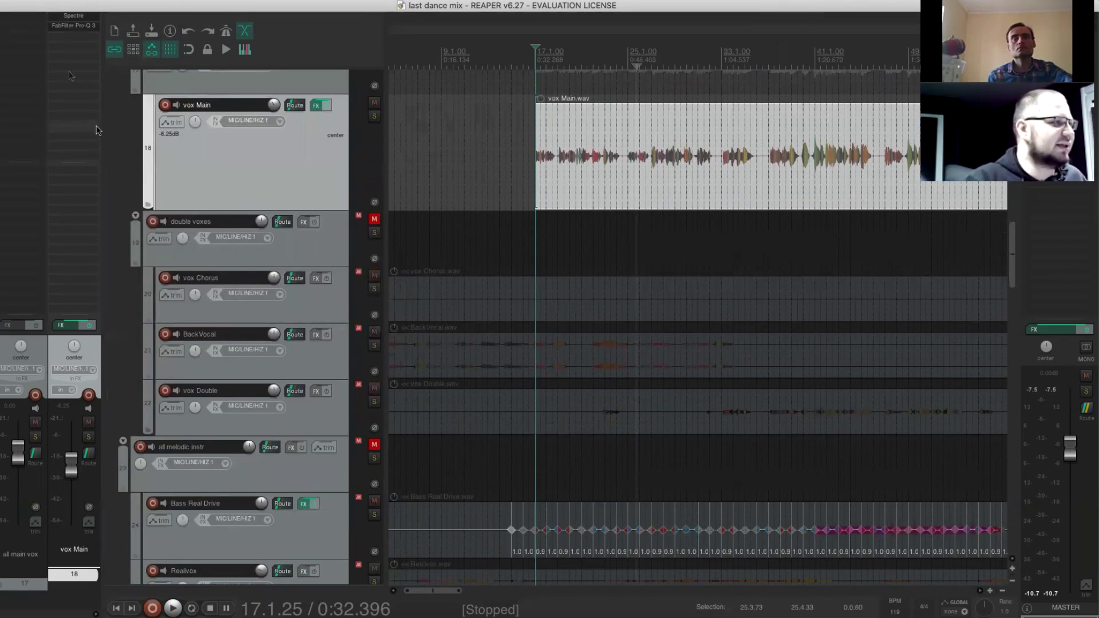
{"action": "double_click", "coordinate": [73, 42]}
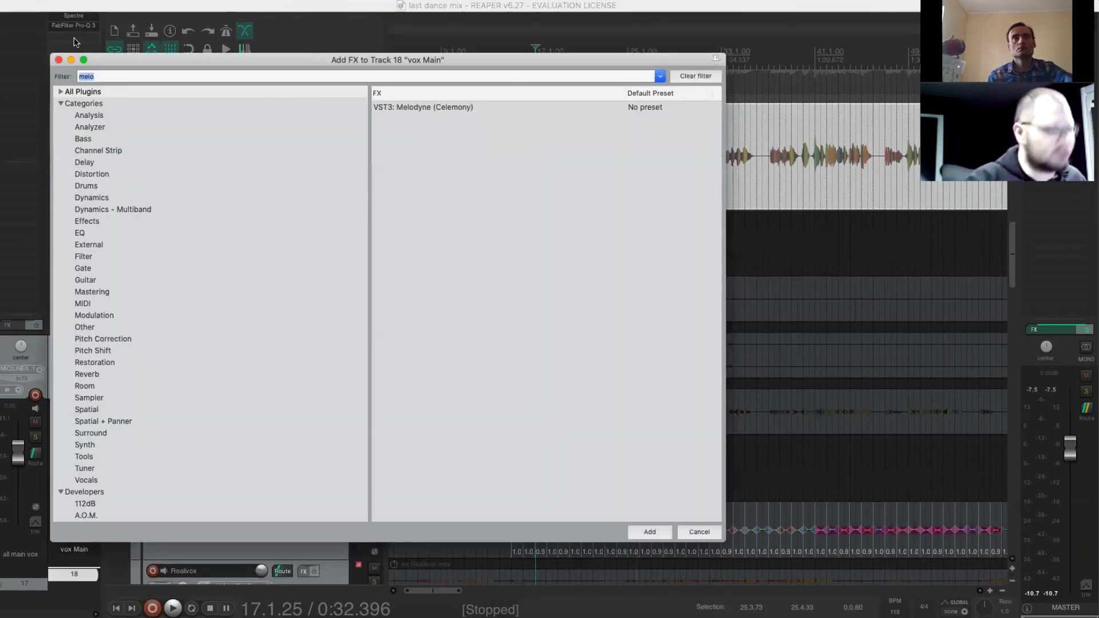
{"action": "key", "text": "BackSpace"}
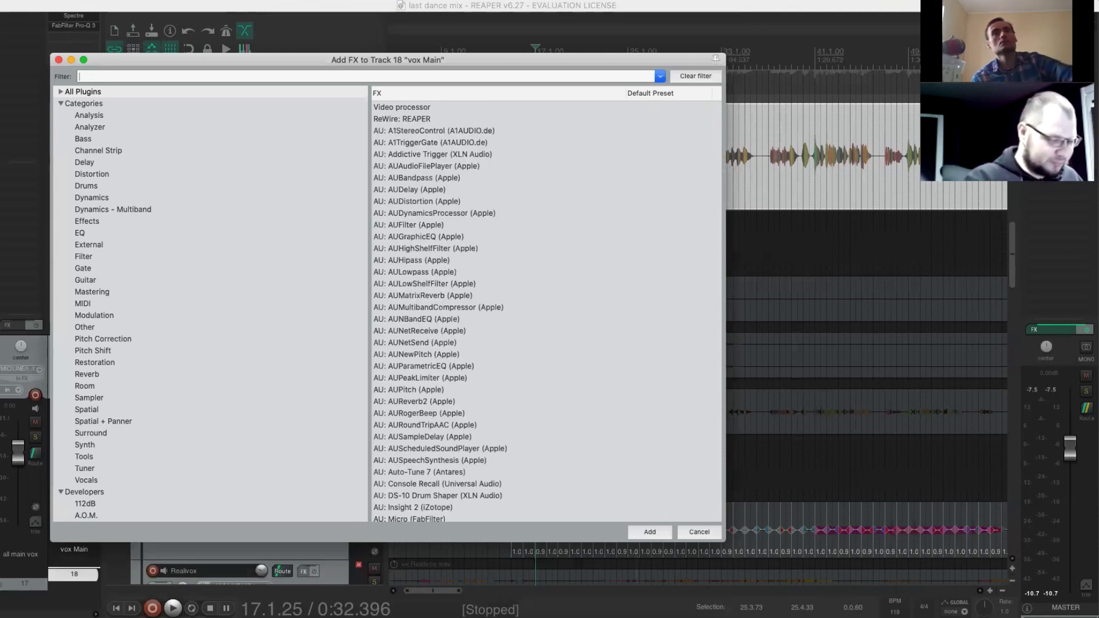
{"action": "type", "text": "vo"}
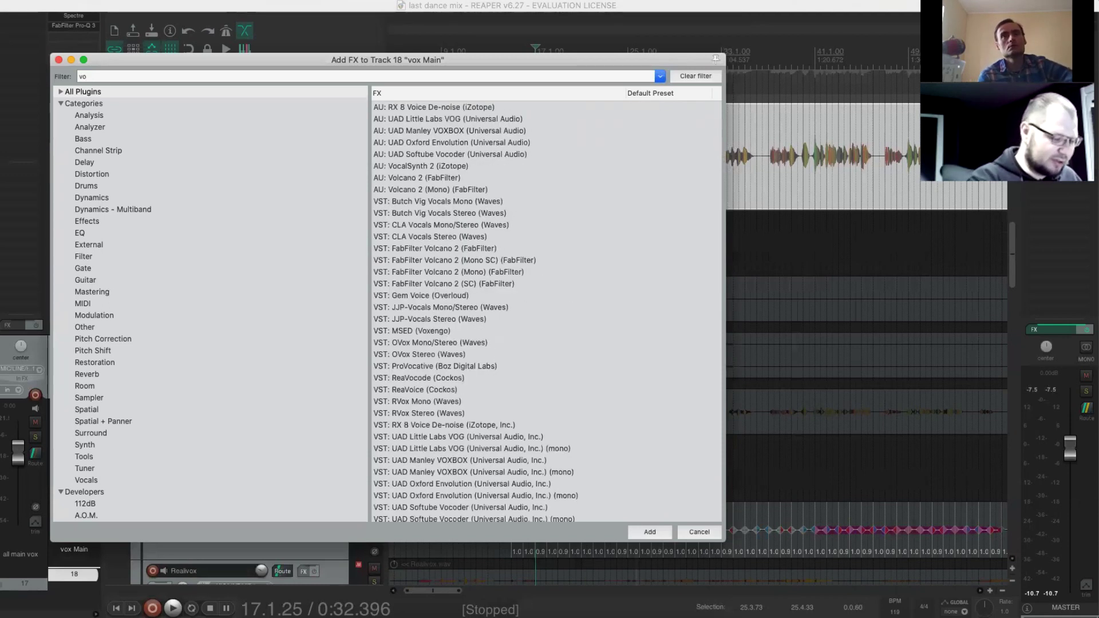
{"action": "type", "text": "cal"}
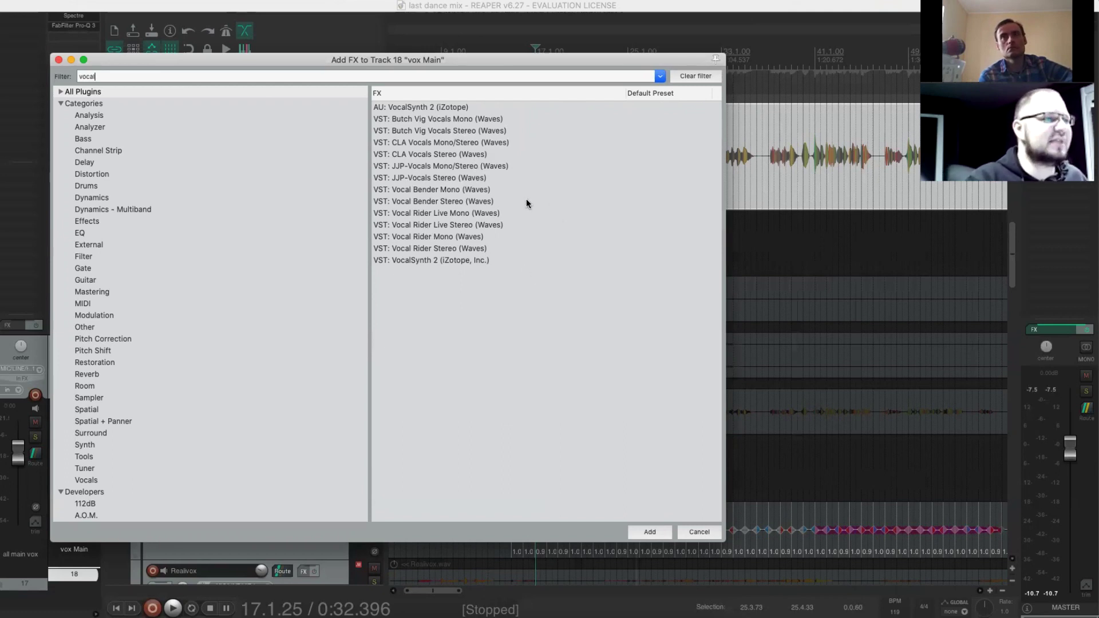
{"action": "left_click", "coordinate": [476, 237]}
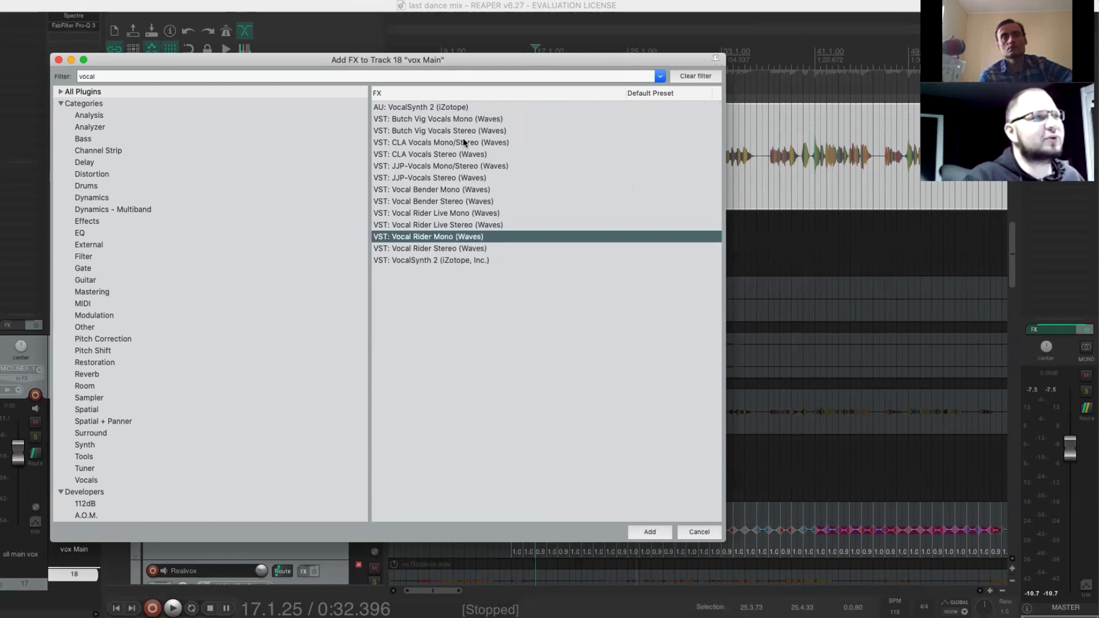
{"action": "key", "text": "Return"}
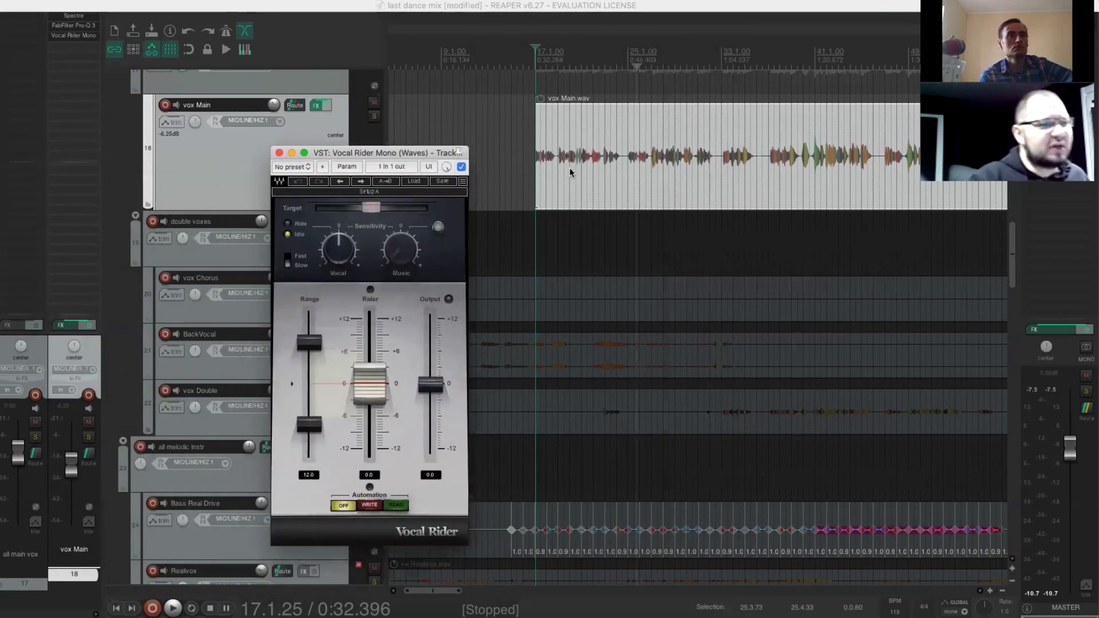
Widen the Vocal Rider's range to 14.1 by raising its upper limit
{"action": "left_click", "coordinate": [559, 167]}
{"action": "scroll", "coordinate": [558, 167], "scroll_direction": "up", "scroll_amount": 2}
{"action": "scroll", "coordinate": [558, 167], "scroll_direction": "up", "scroll_amount": 5}
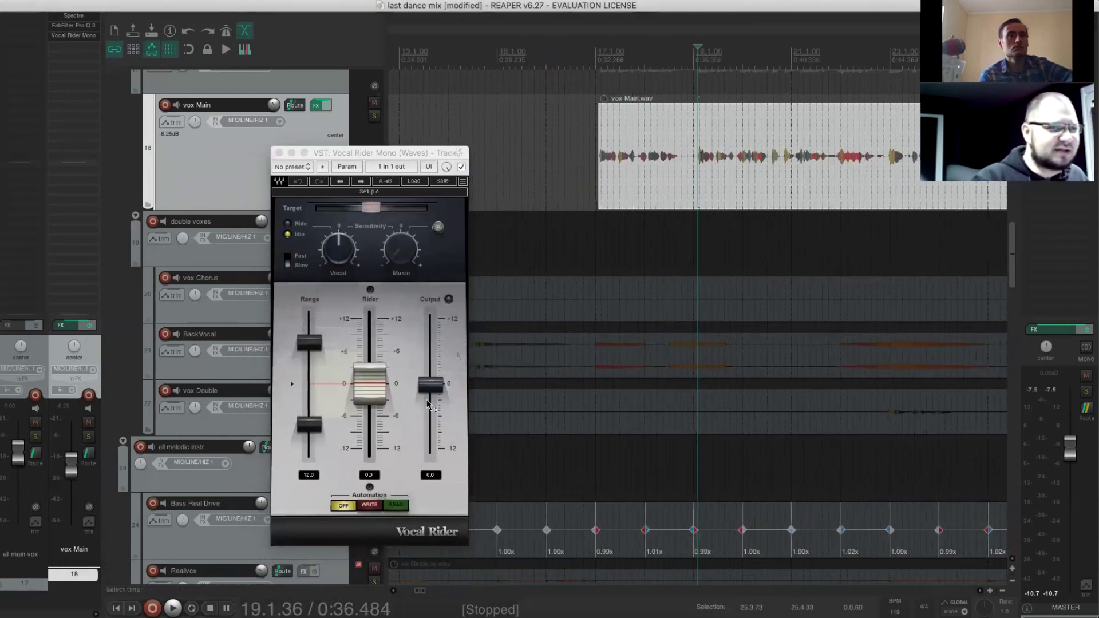
{"action": "mouse_move", "coordinate": [370, 383]}
{"action": "left_mouse_down"}
{"action": "mouse_move", "coordinate": [379, 397]}
{"action": "mouse_move", "coordinate": [370, 349]}
{"action": "mouse_move", "coordinate": [371, 378]}
{"action": "left_mouse_up"}
{"action": "scroll", "coordinate": [634, 215], "scroll_direction": "down", "scroll_amount": 4}
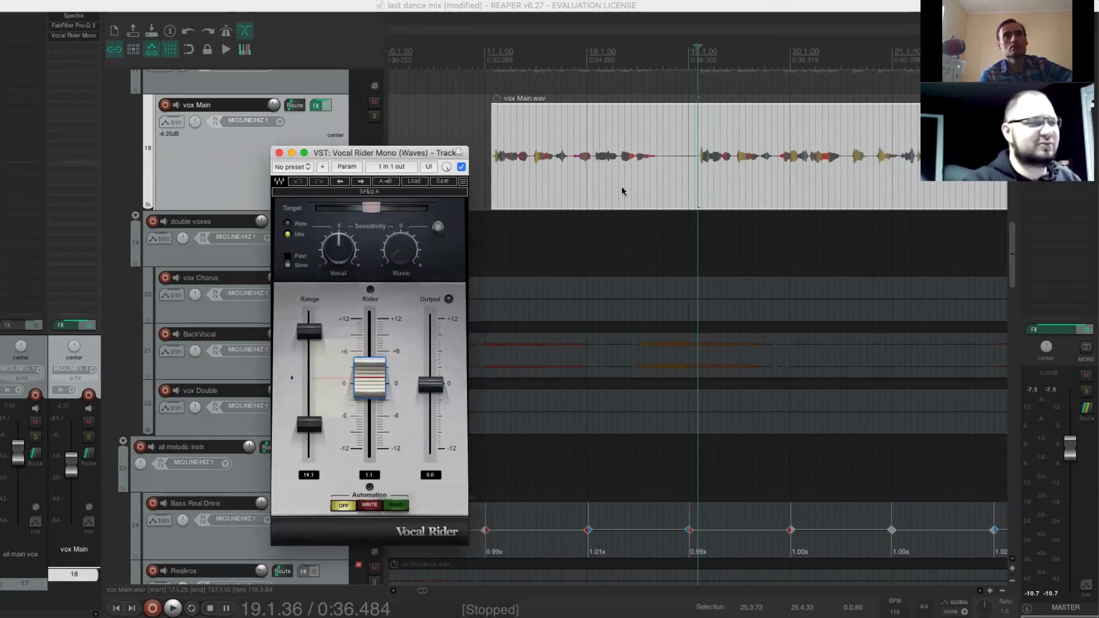
Lower the Vocal Rider's target slightly and play the vocal from about 0:32.3 to judge the automatic level riding
{"action": "left_click", "coordinate": [547, 85]}
{"action": "key", "text": "space"}
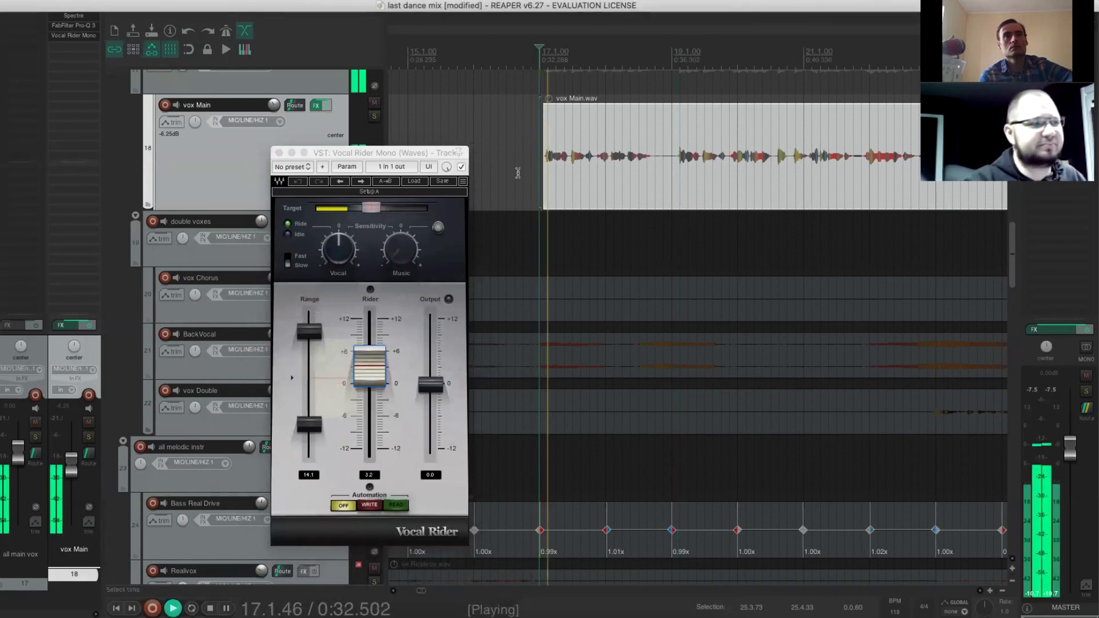
{"action": "key", "text": "space"}
{"action": "left_click_drag", "start_coordinate": [372, 207], "coordinate": [361, 207]}
{"action": "key", "text": "space"}
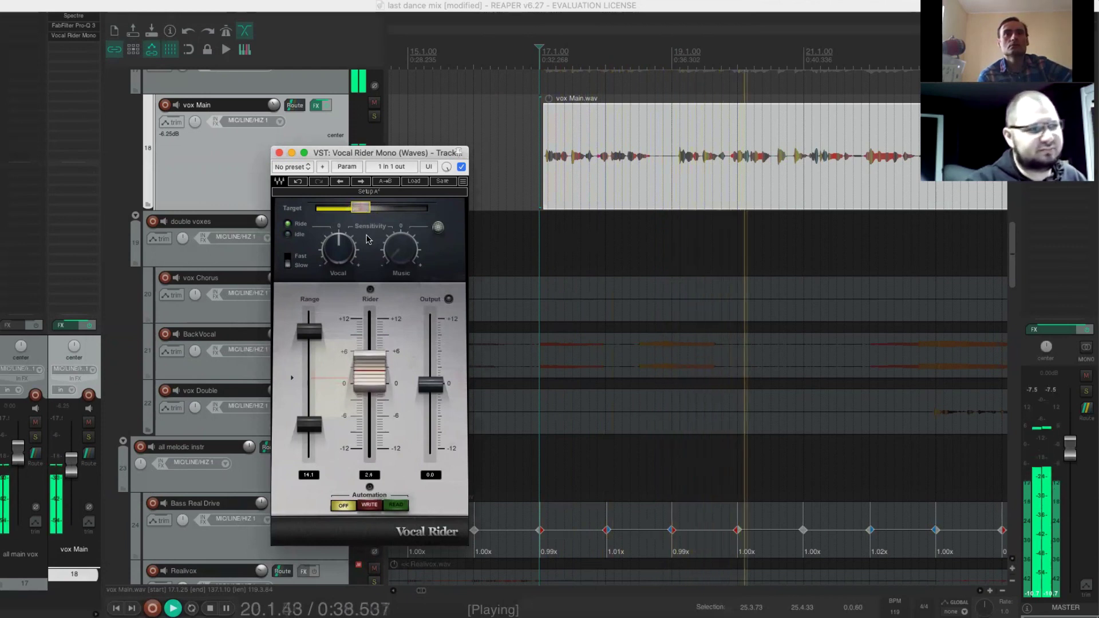
{"action": "key", "text": "space"}
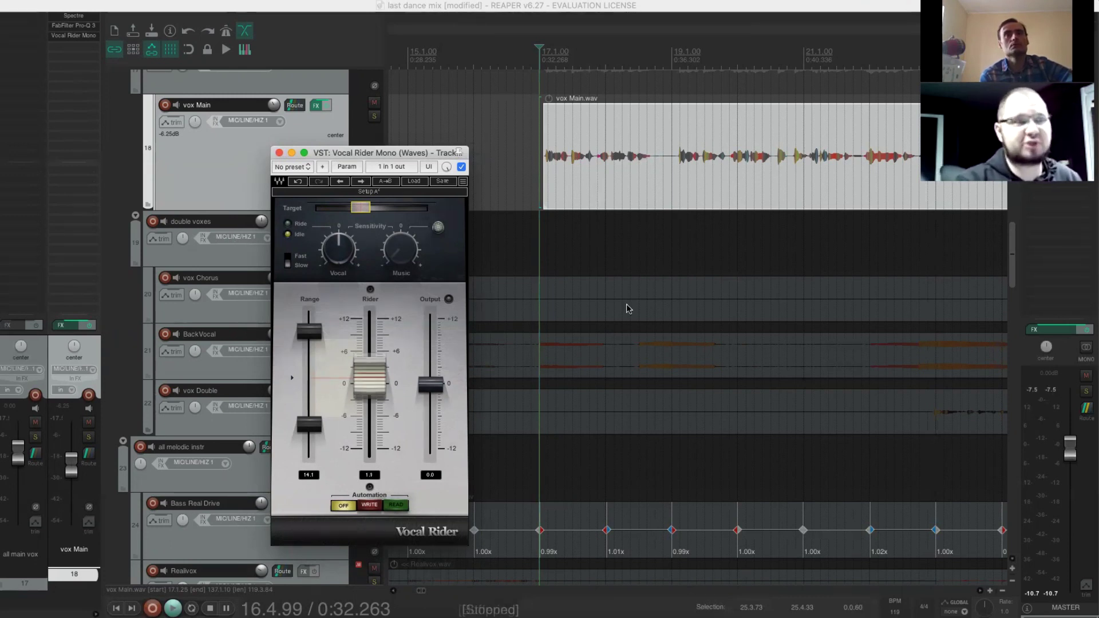
{"action": "key", "text": "space"}
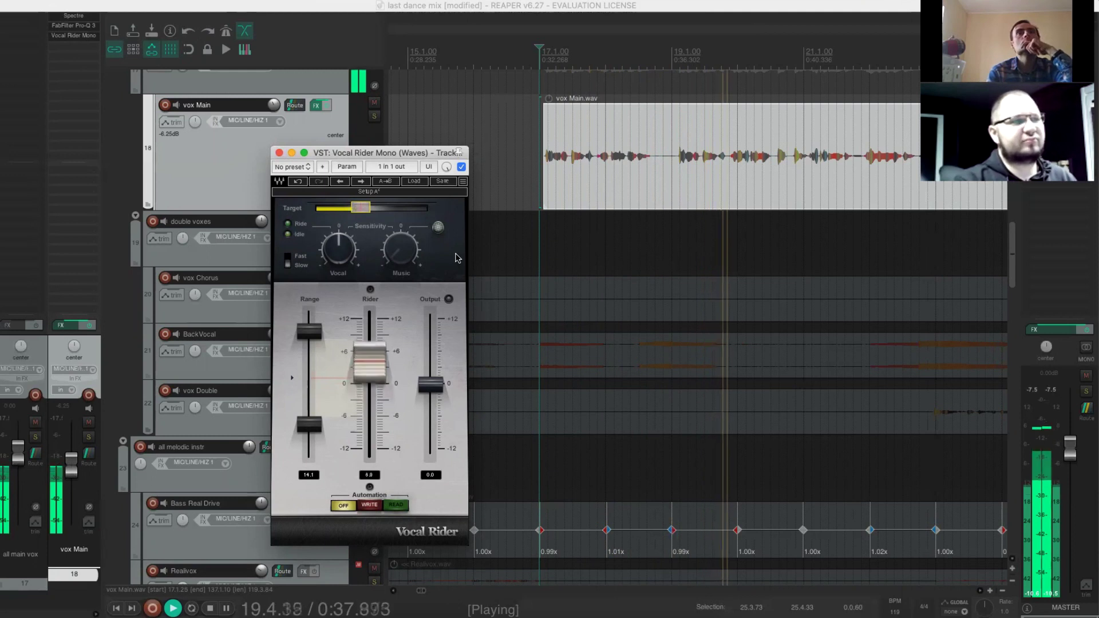
{"action": "key", "text": "space"}
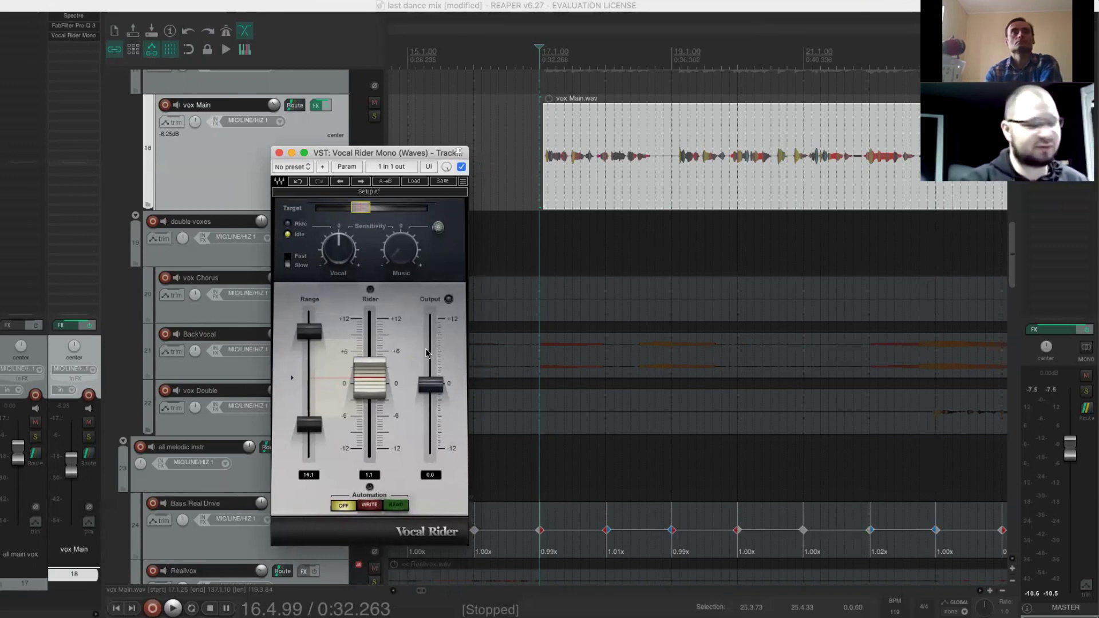
Lower the Vocal Rider's target further and play the vocal again from about 0:32.3
{"action": "left_click_drag", "start_coordinate": [375, 213], "coordinate": [350, 208]}
{"action": "key", "text": "space"}
{"action": "key", "text": "space"}
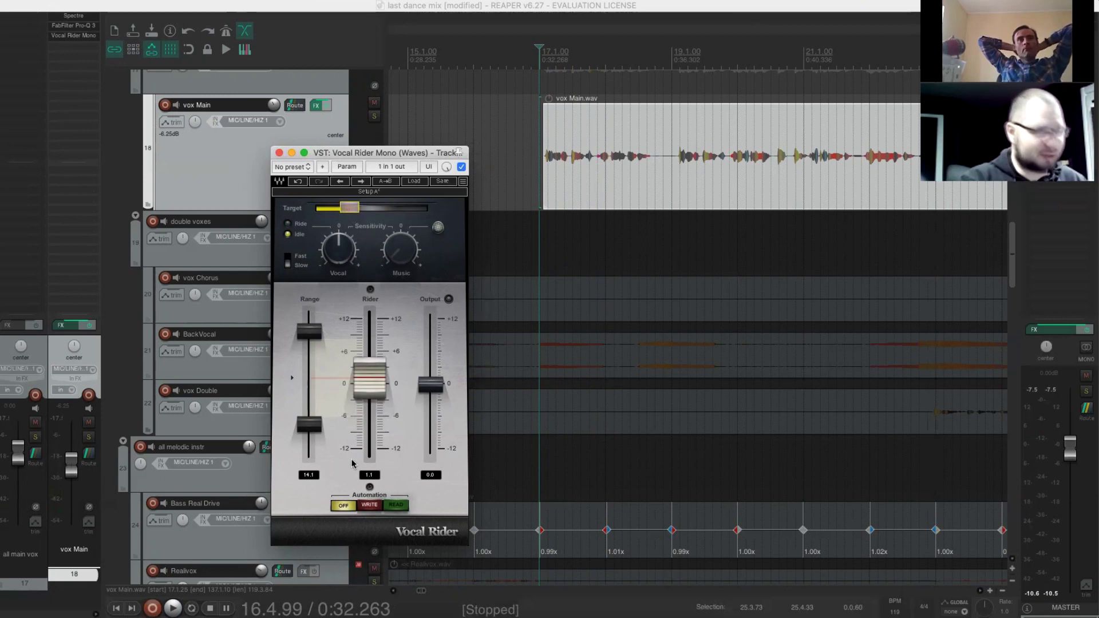
{"action": "key", "text": "space"}
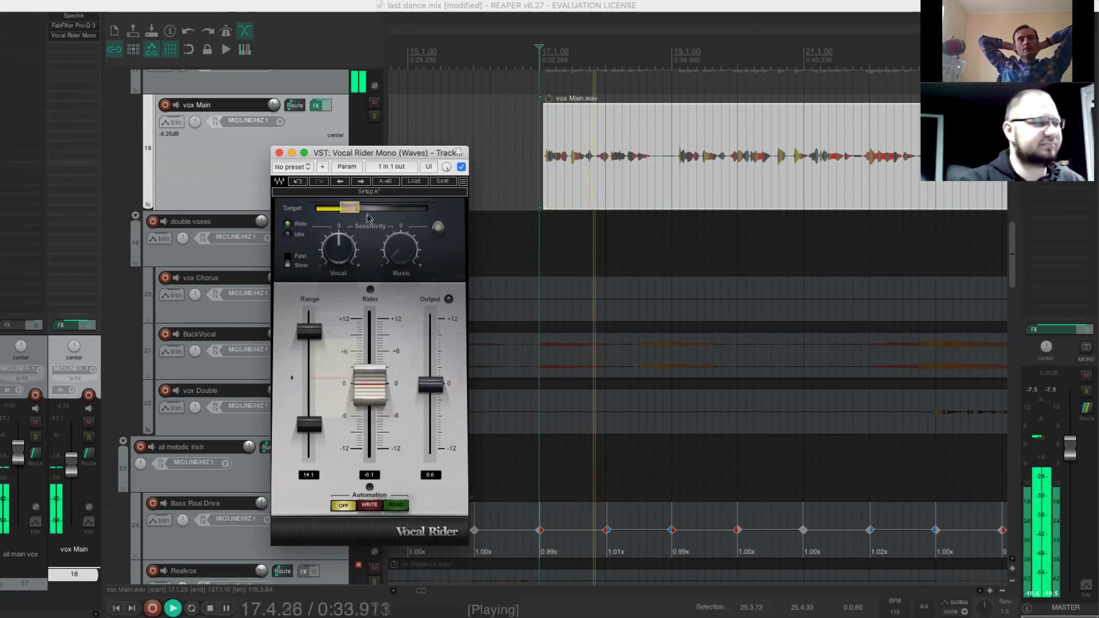
Raise the Vocal Rider's target slightly during playback, listen on to about 0:42 and stop
{"action": "left_click_drag", "start_coordinate": [349, 208], "coordinate": [352, 209]}
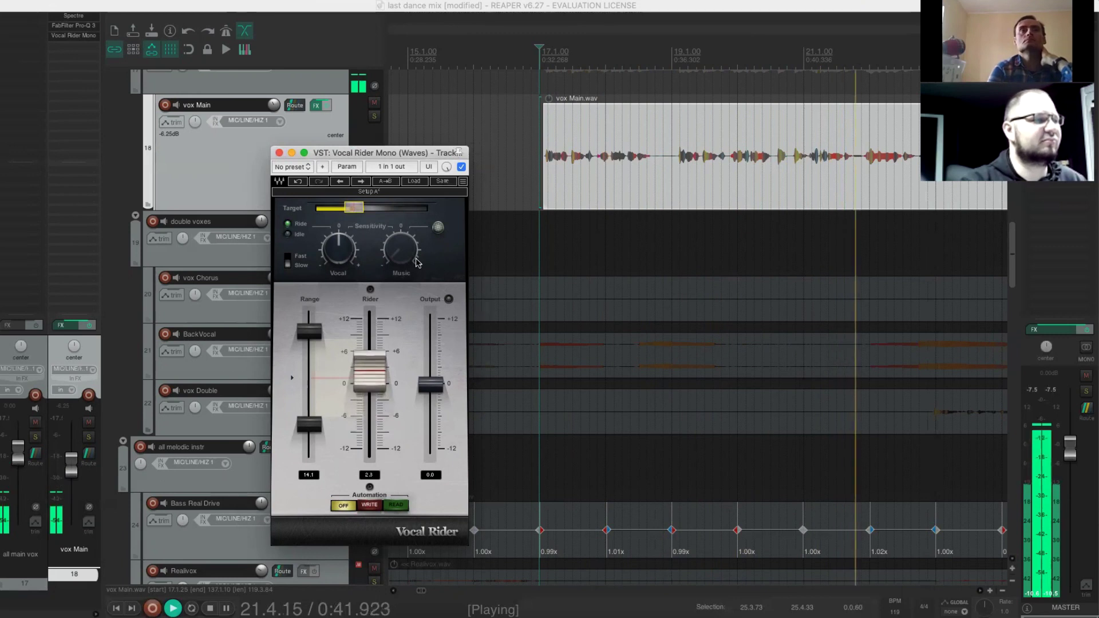
{"action": "key", "text": "space"}
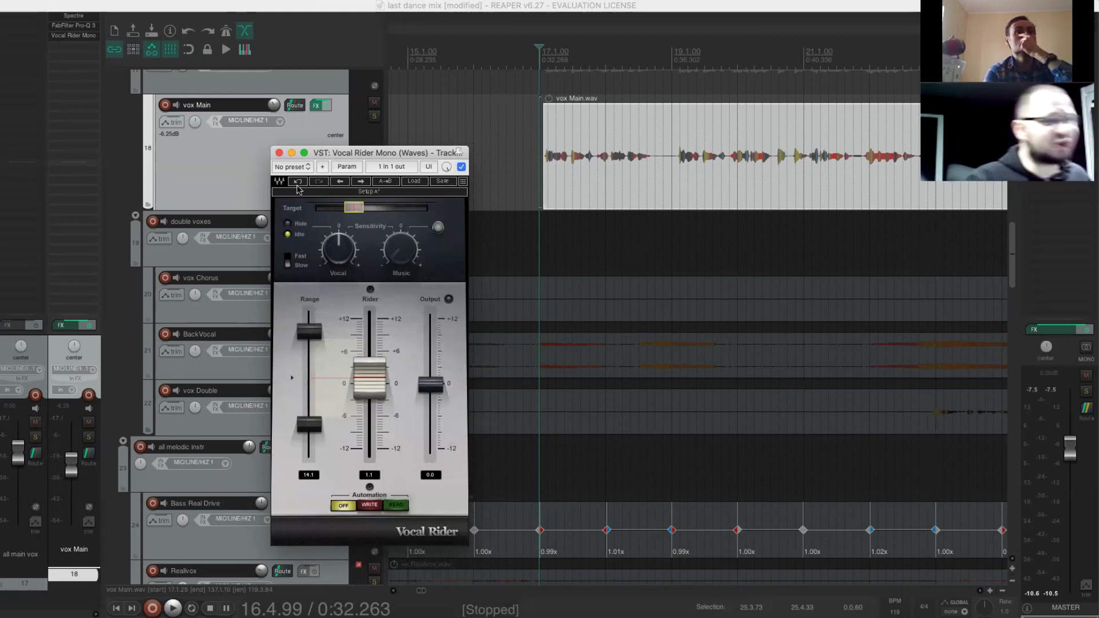
Set both the Vocal Rider's automation and the vox Main track's automation mode to Write and record the rider moves from about 0:32.3
{"action": "left_click_drag", "start_coordinate": [363, 152], "coordinate": [658, 120]}
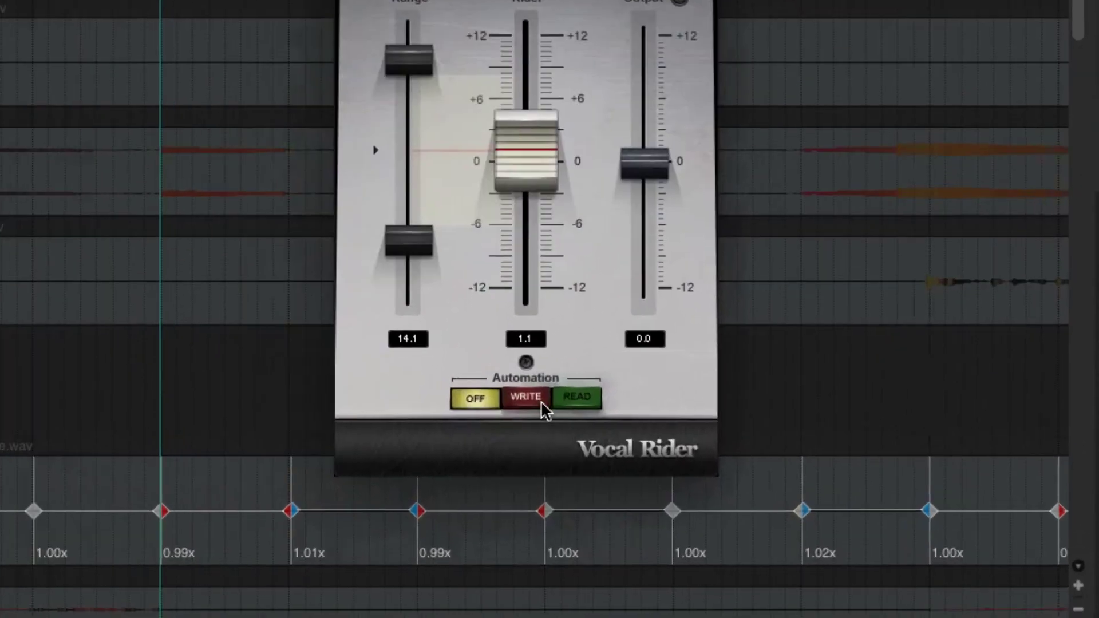
{"action": "left_click", "coordinate": [670, 513]}
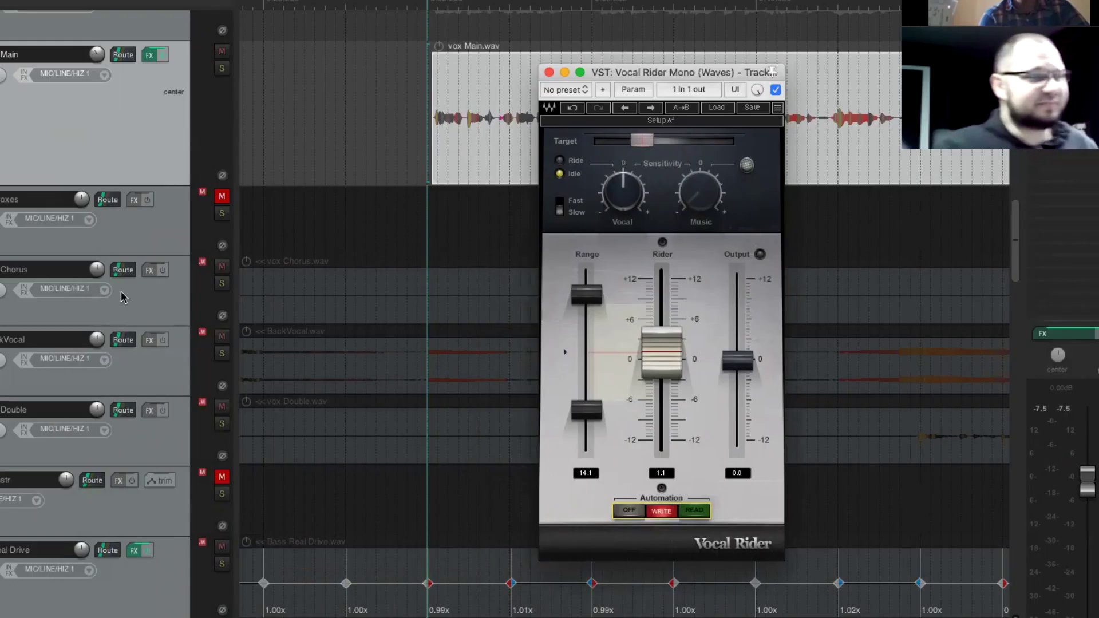
{"action": "left_click", "coordinate": [90, 129]}
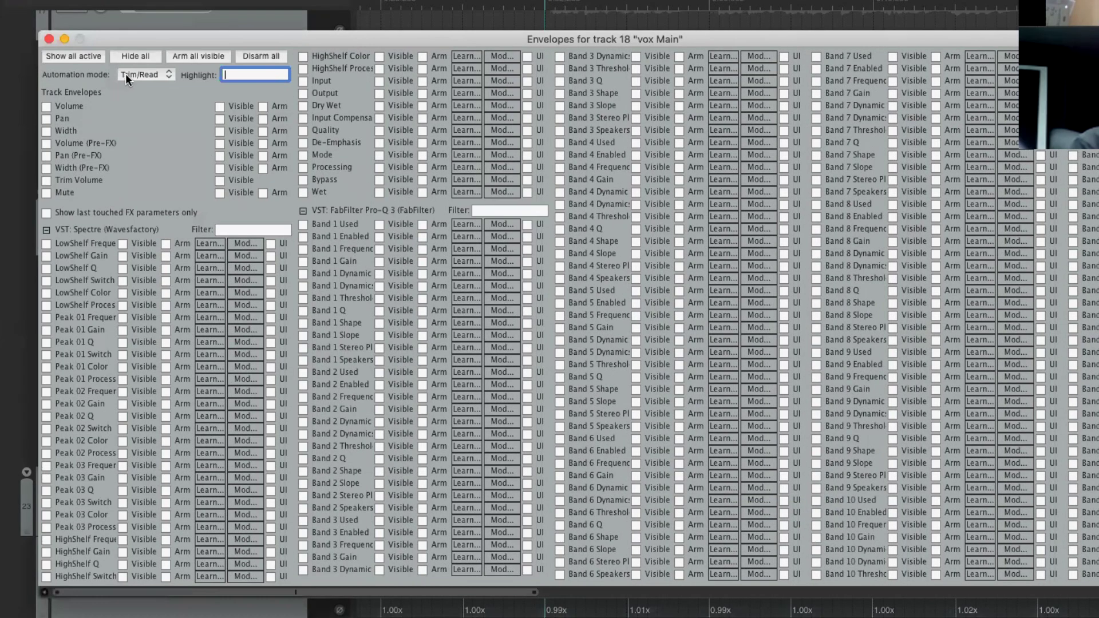
{"action": "left_click", "coordinate": [125, 73]}
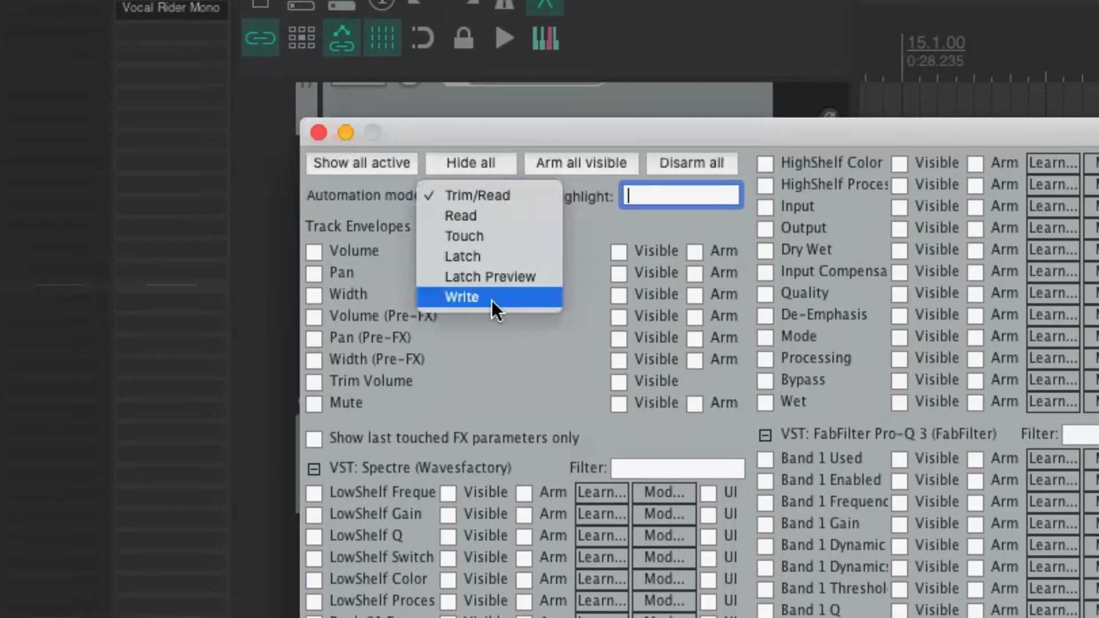
{"action": "left_click", "coordinate": [492, 299]}
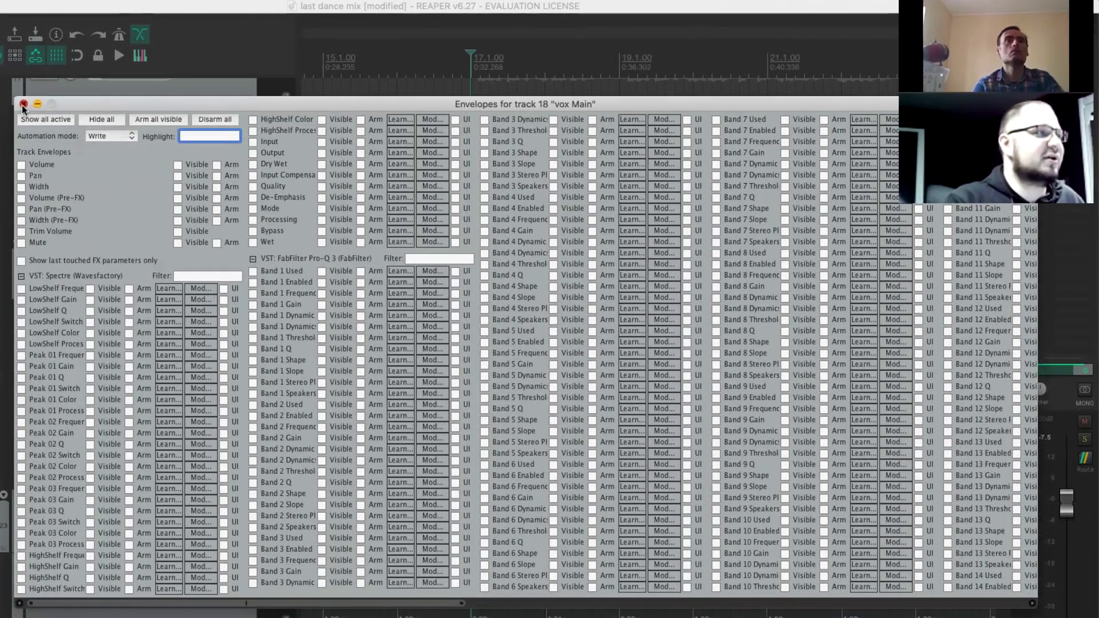
{"action": "left_click", "coordinate": [24, 104]}
{"action": "key", "text": "space"}
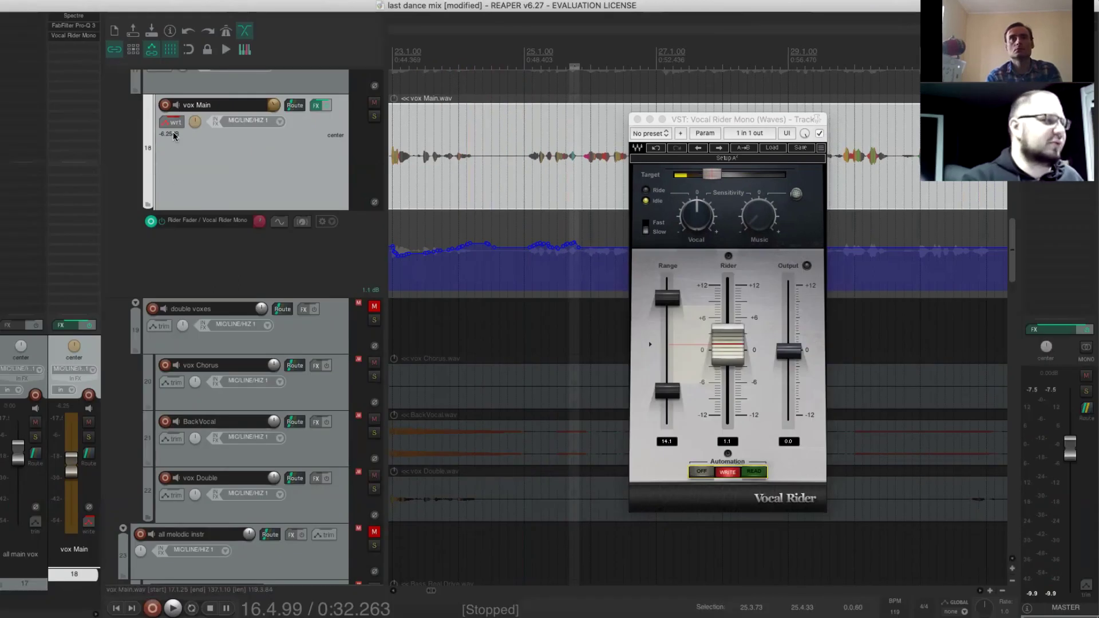
Return the vox Main track's automation mode to Trim/Read and switch the Vocal Rider's automation to Read
{"action": "left_click", "coordinate": [175, 127]}
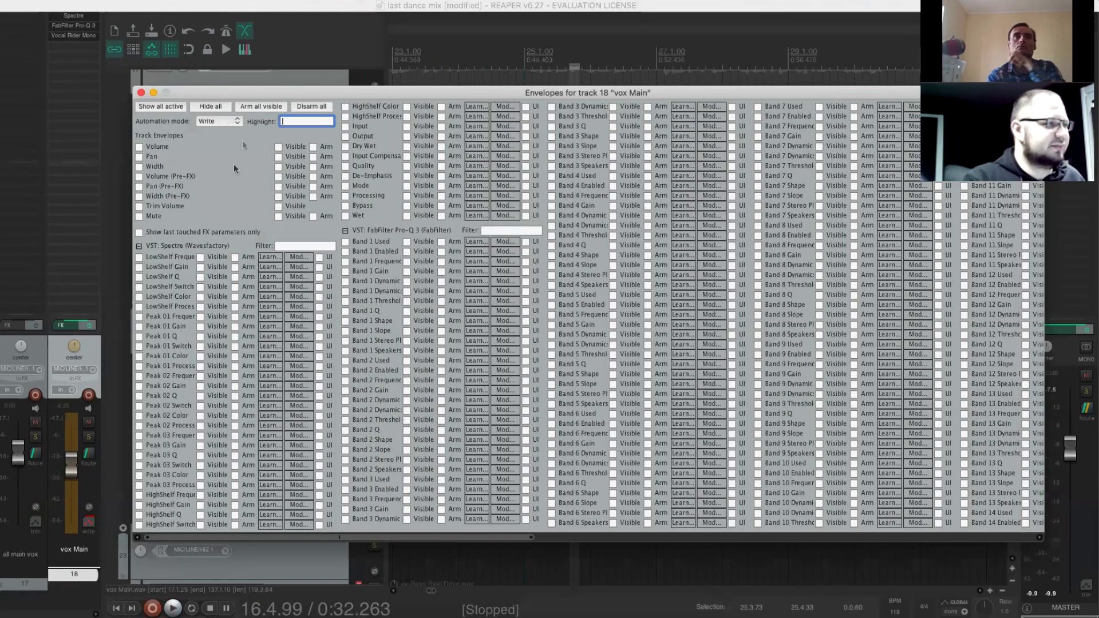
{"action": "left_click", "coordinate": [215, 121]}
{"action": "left_click", "coordinate": [172, 94]}
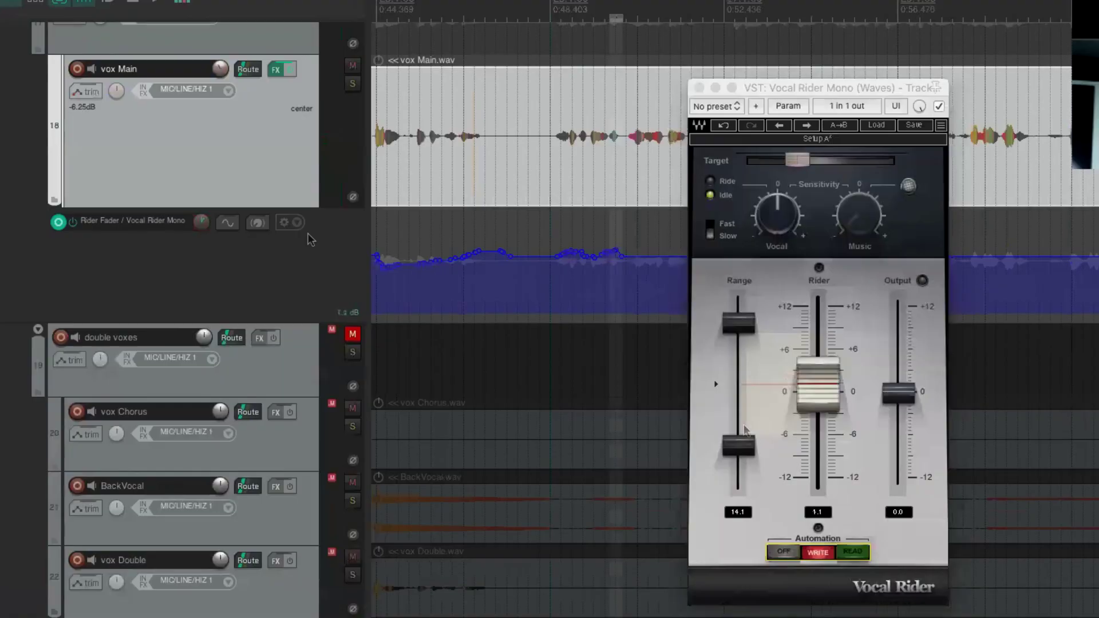
{"action": "left_click", "coordinate": [850, 553]}
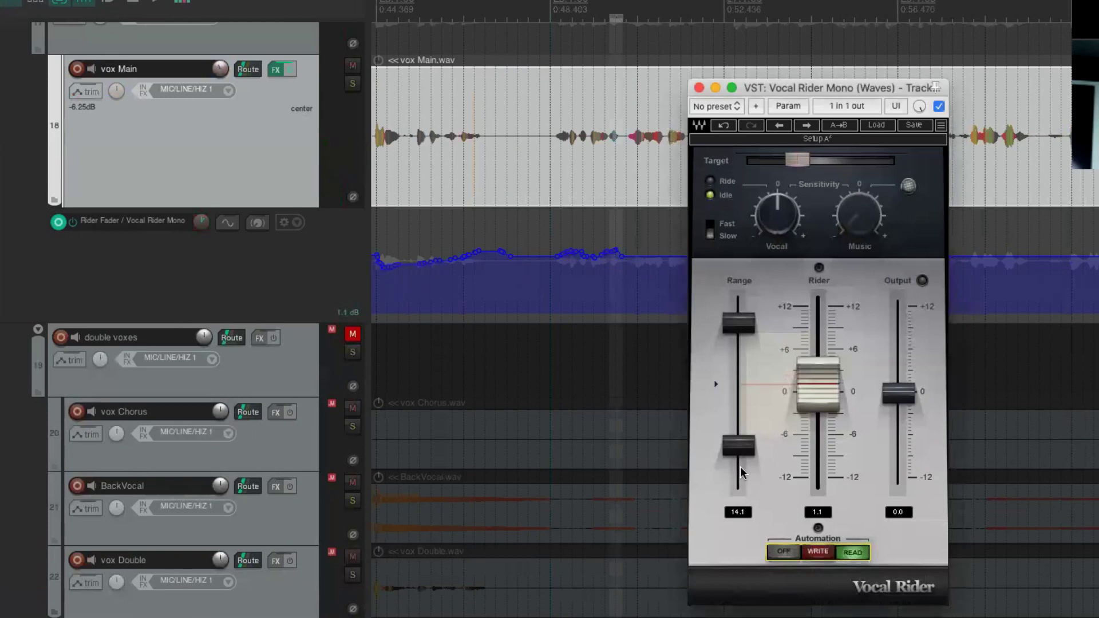
Play the vocal from about 0:32.3 to check the fader following the recorded Rider Fader envelope
{"action": "left_click_drag", "start_coordinate": [845, 96], "coordinate": [581, 116]}
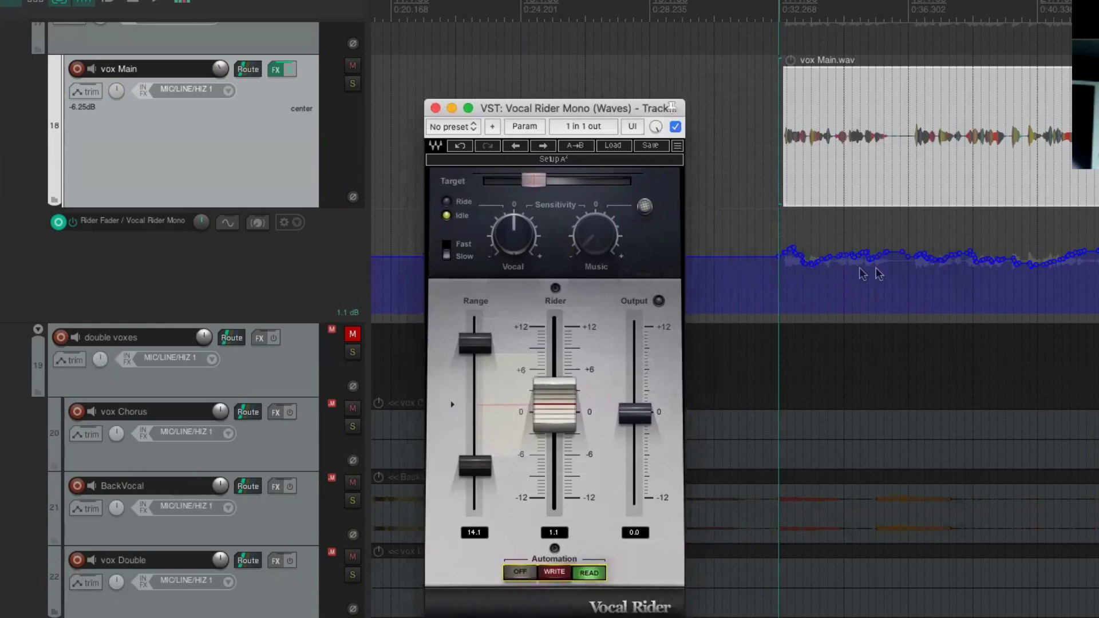
{"action": "key", "text": "space"}
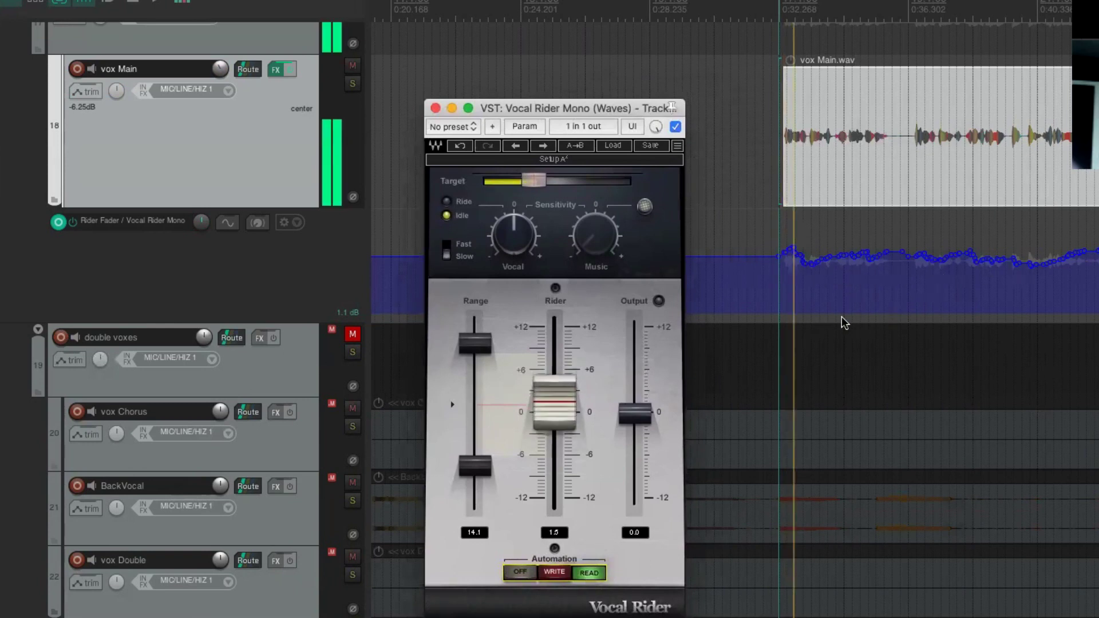
{"action": "key", "text": "space"}
Select the Rider Fader envelope points between about 0:33.0 and 0:33.3 and raise them together
{"action": "left_click", "coordinate": [808, 302]}
{"action": "scroll", "coordinate": [819, 306], "scroll_direction": "up", "scroll_amount": 8}
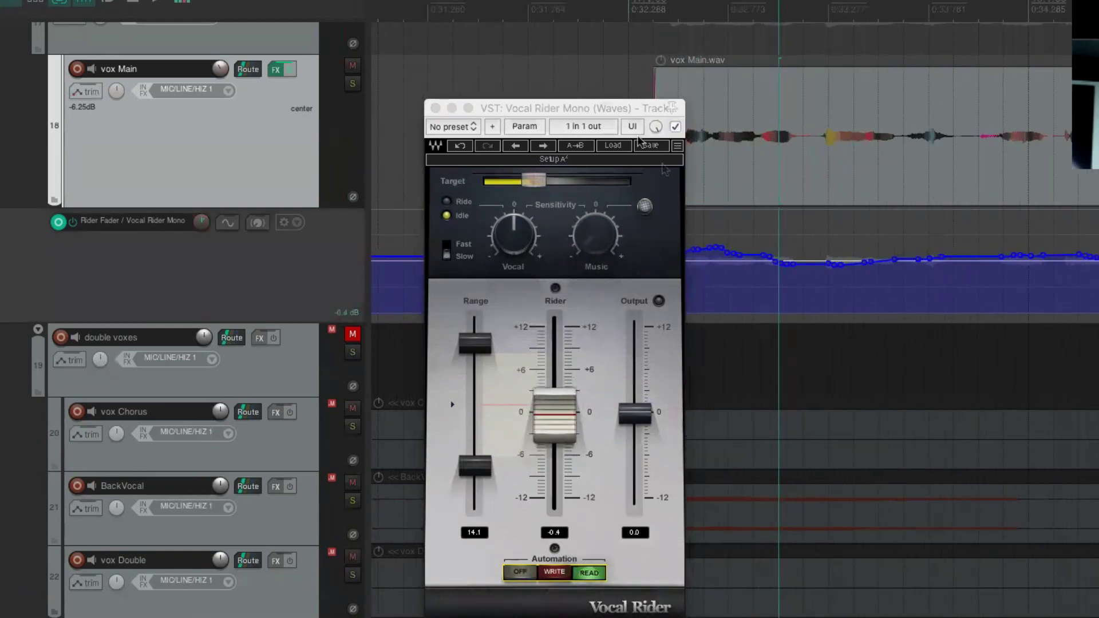
{"action": "left_click_drag", "start_coordinate": [603, 106], "coordinate": [316, 117]}
{"action": "left_click_drag", "start_coordinate": [767, 243], "coordinate": [878, 299]}
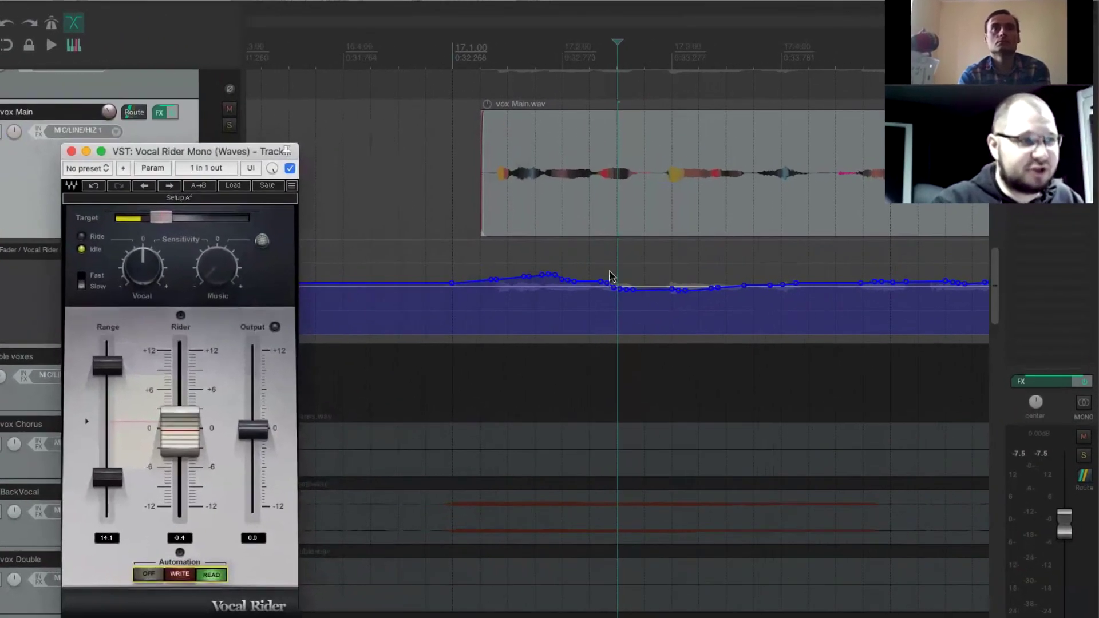
{"action": "left_click_drag", "start_coordinate": [683, 346], "coordinate": [683, 346]}
{"action": "left_click_drag", "start_coordinate": [589, 305], "coordinate": [598, 271]}
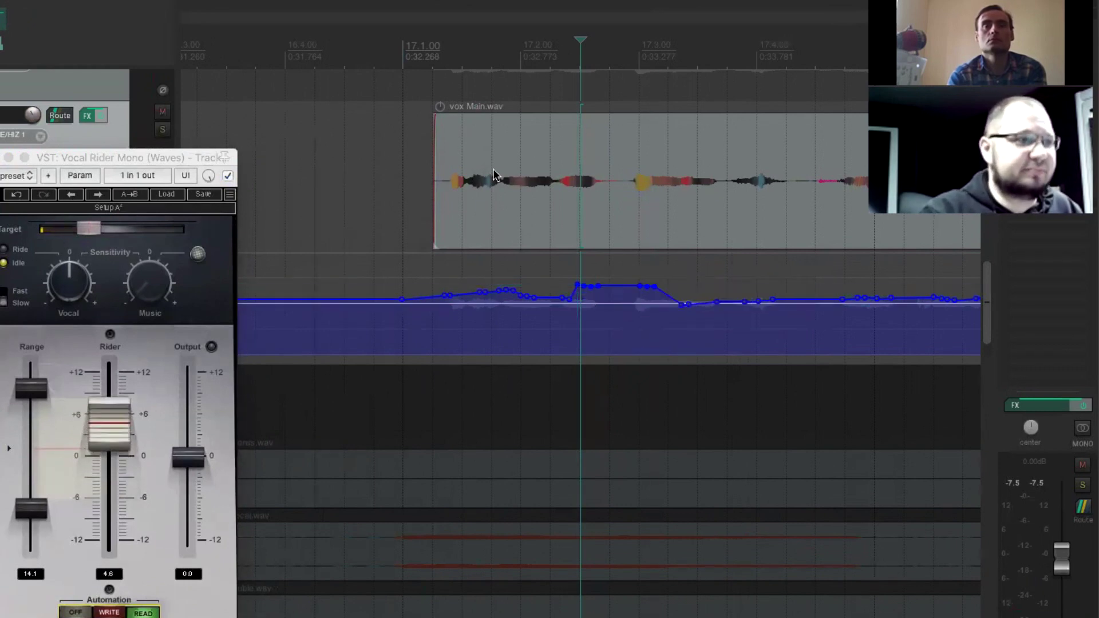
Play the raised passage from its start and bring the group of Rider Fader points near 0:33.1 back down
{"action": "left_click", "coordinate": [447, 57]}
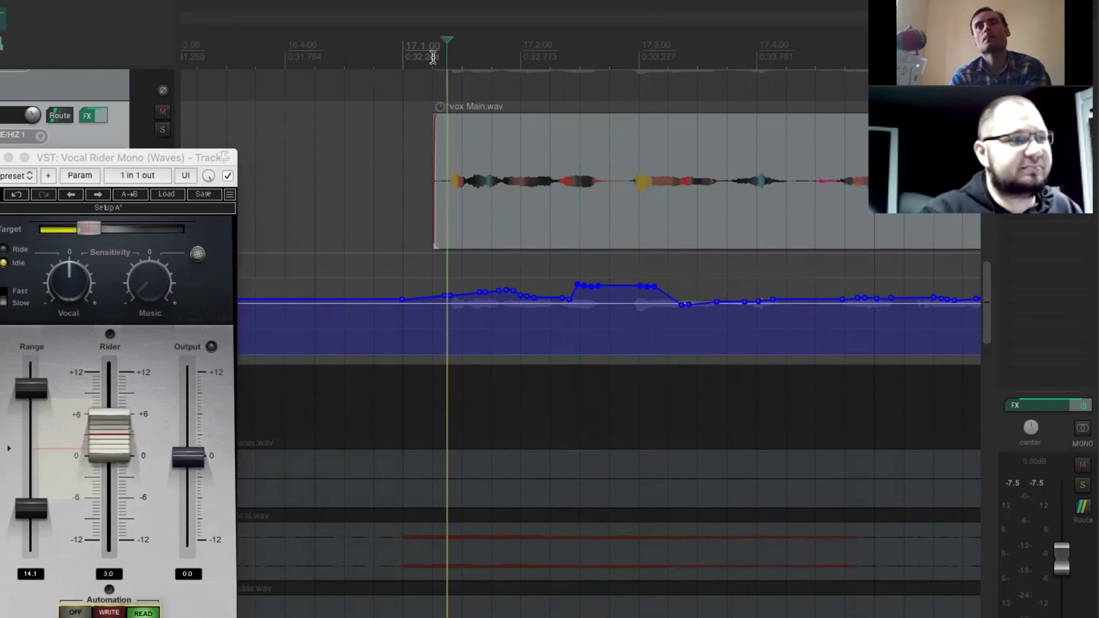
{"action": "key", "text": "space"}
{"action": "key", "text": "space"}
{"action": "left_click_drag", "start_coordinate": [582, 284], "coordinate": [583, 380]}
{"action": "key", "text": "super+z"}
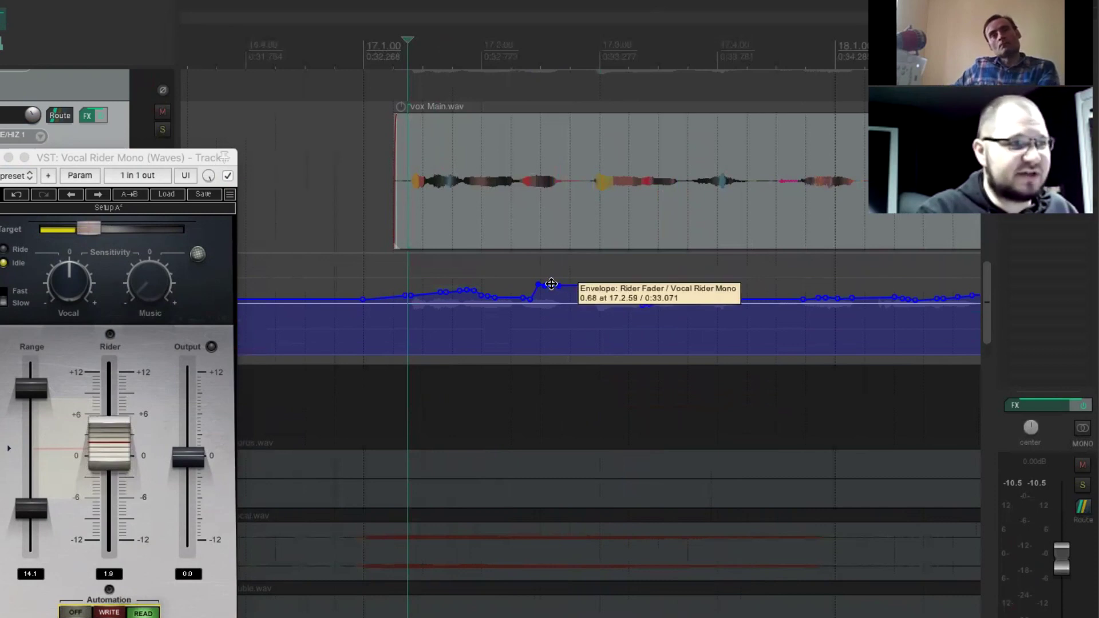
{"action": "left_click_drag", "start_coordinate": [577, 285], "coordinate": [583, 294]}
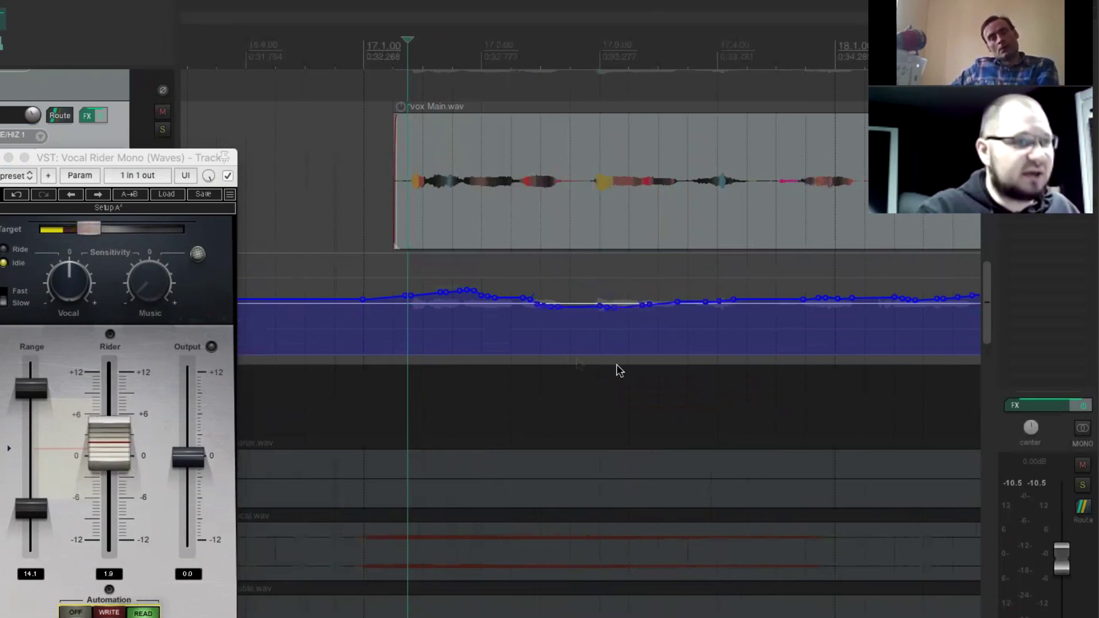
{"action": "left_click", "coordinate": [538, 338]}
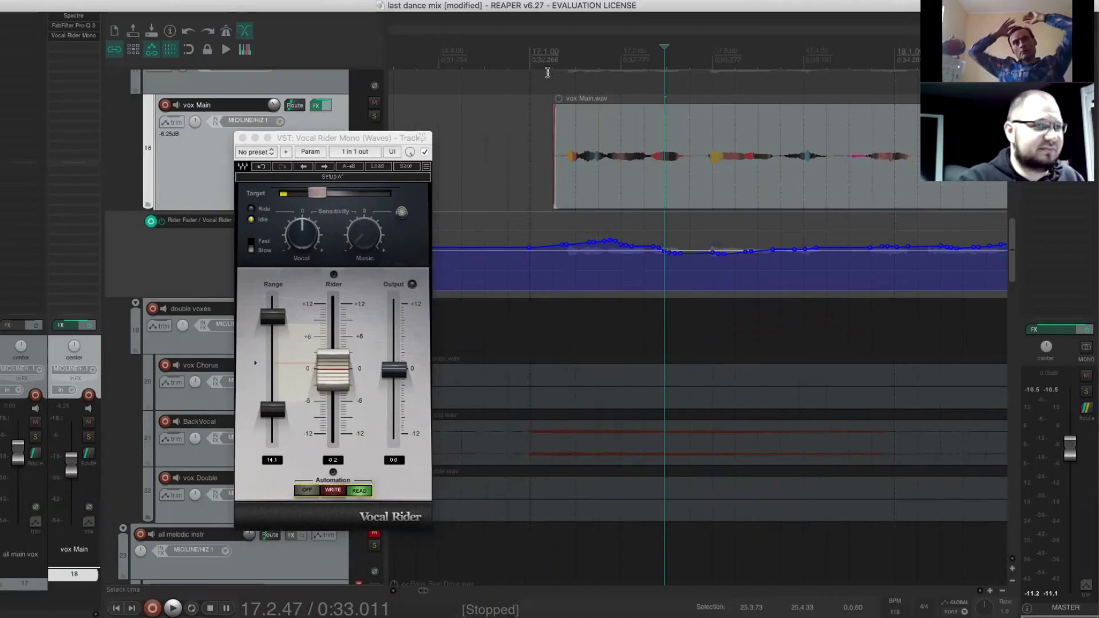
Lower the Rider Fader points near 0:33.2 to about 0.34 and play the passage from about 0:32.36 before and after
{"action": "left_click_drag", "start_coordinate": [435, 116], "coordinate": [410, 117]}
{"action": "key", "text": "space"}
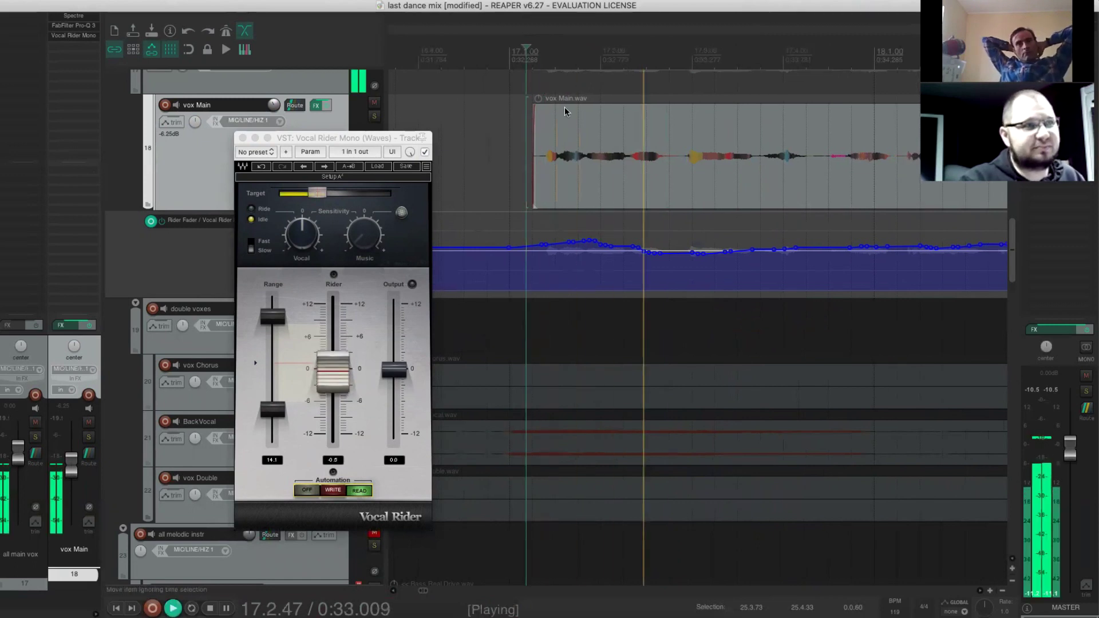
{"action": "key", "text": "space"}
{"action": "mouse_move", "coordinate": [703, 253]}
{"action": "left_mouse_down"}
{"action": "mouse_move", "coordinate": [716, 276]}
{"action": "mouse_move", "coordinate": [694, 252]}
{"action": "mouse_move", "coordinate": [693, 265]}
{"action": "left_mouse_up"}
{"action": "key", "text": "space"}
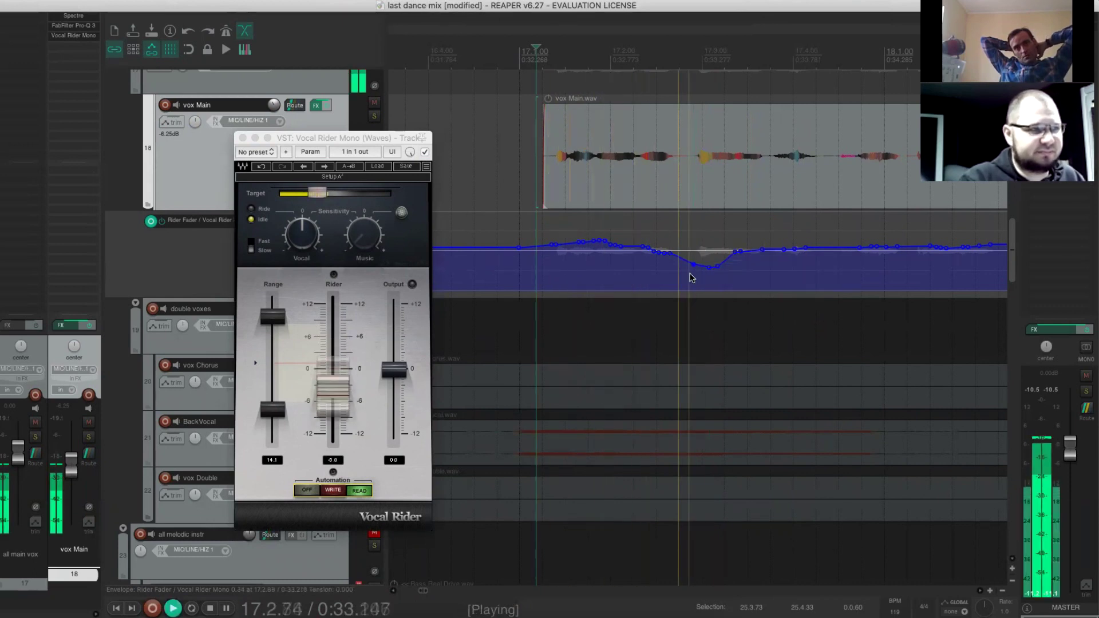
{"action": "key", "text": "space"}
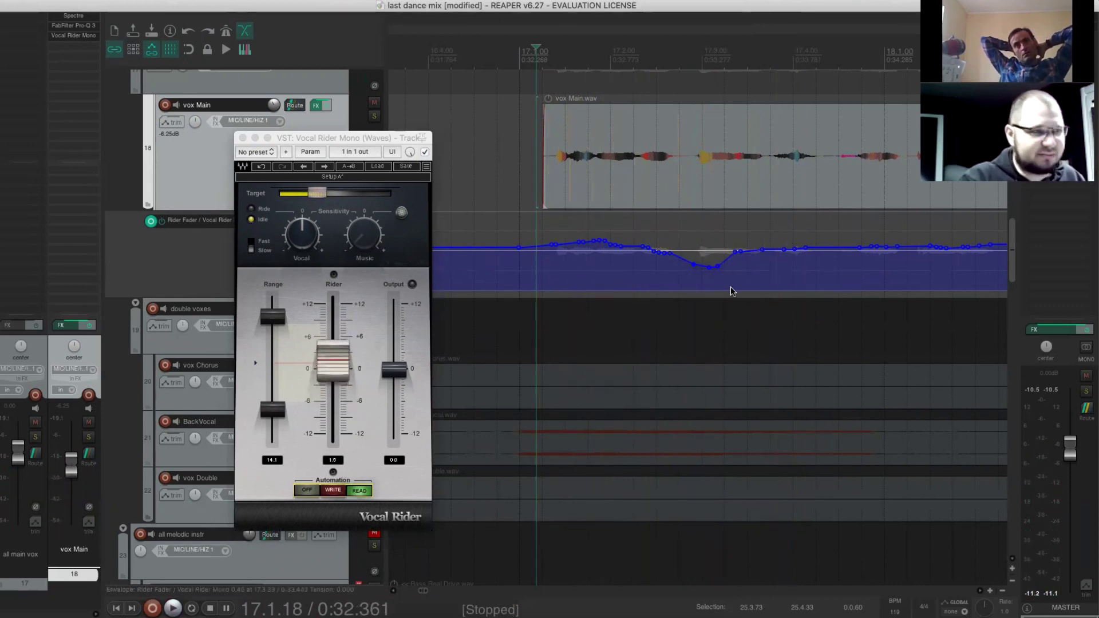
Bring the lowered Rider Fader points up to about 0.40 at 0:33.319 and play the passage again
{"action": "left_click_drag", "start_coordinate": [709, 267], "coordinate": [709, 260]}
{"action": "key", "text": "space"}
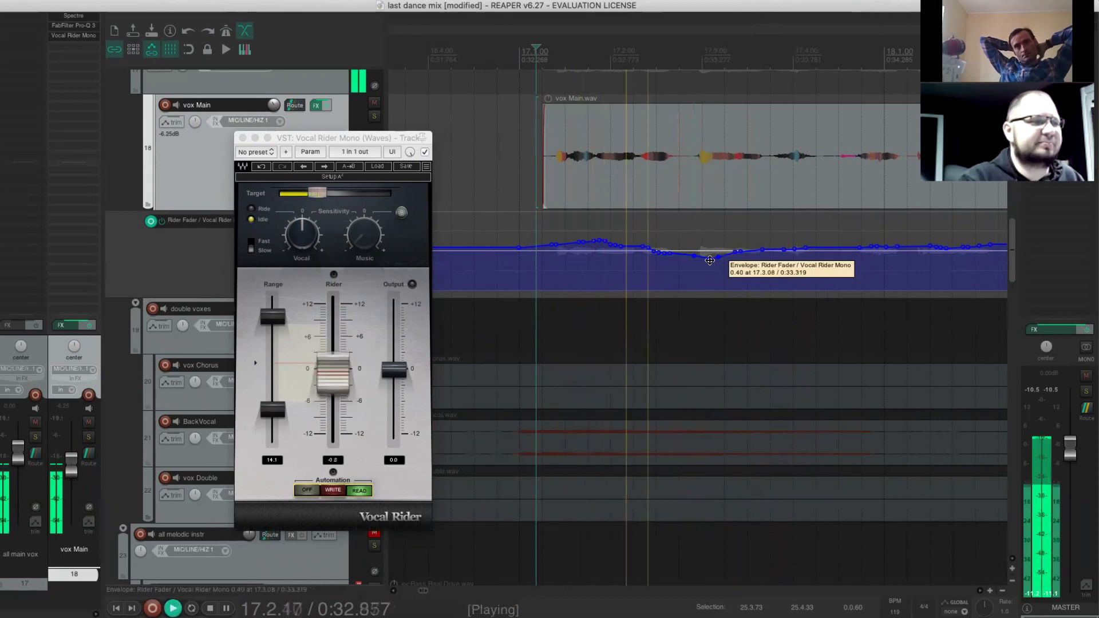
{"action": "key", "text": "space"}
Raise the Rider Fader points near 0:33.3 to about 0.76, play the passage, and drop the first points of the group
{"action": "left_click_drag", "start_coordinate": [709, 258], "coordinate": [711, 220]}
{"action": "key", "text": "space"}
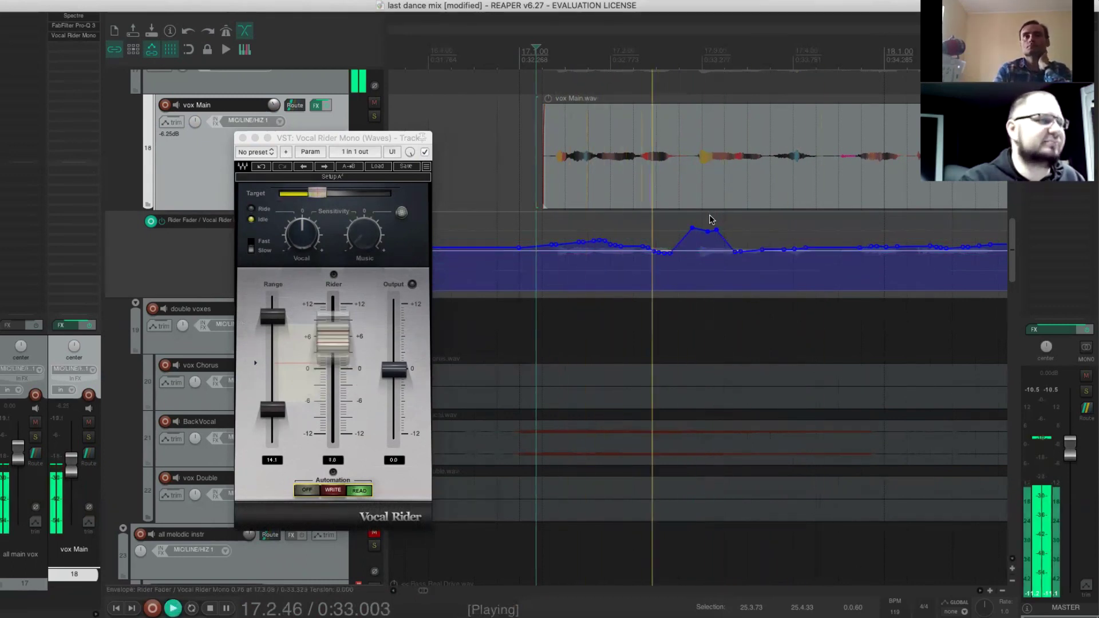
{"action": "key", "text": "space"}
{"action": "left_click_drag", "start_coordinate": [693, 228], "coordinate": [697, 258]}
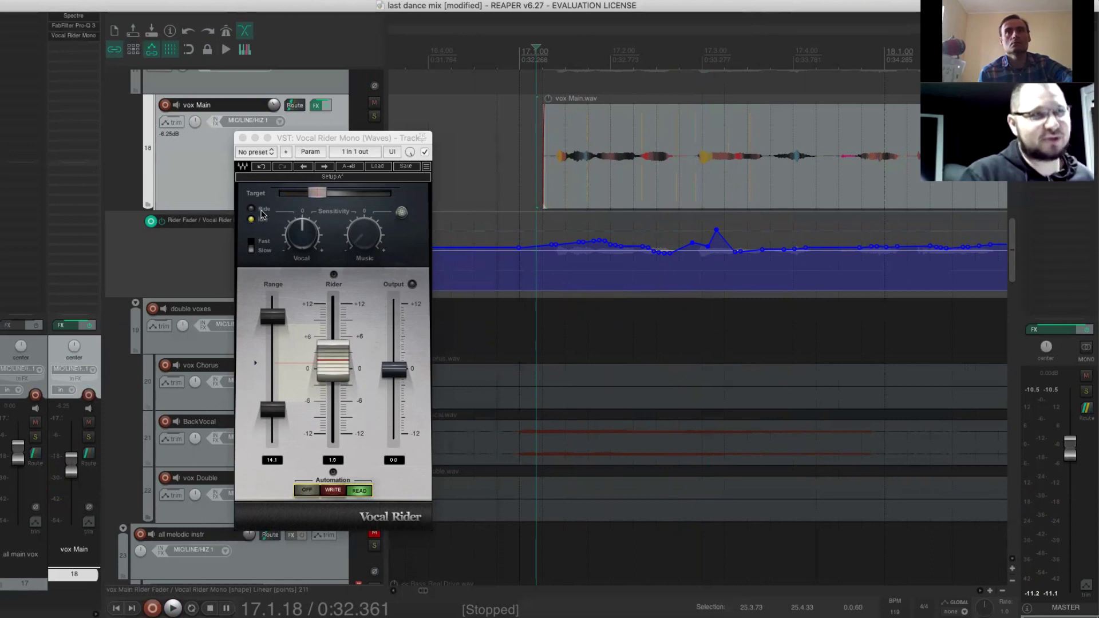
Delete the Vocal Rider Mono effect from the vox Main track
{"action": "right_click", "coordinate": [73, 35]}
{"action": "mouse_move", "coordinate": [111, 97]}
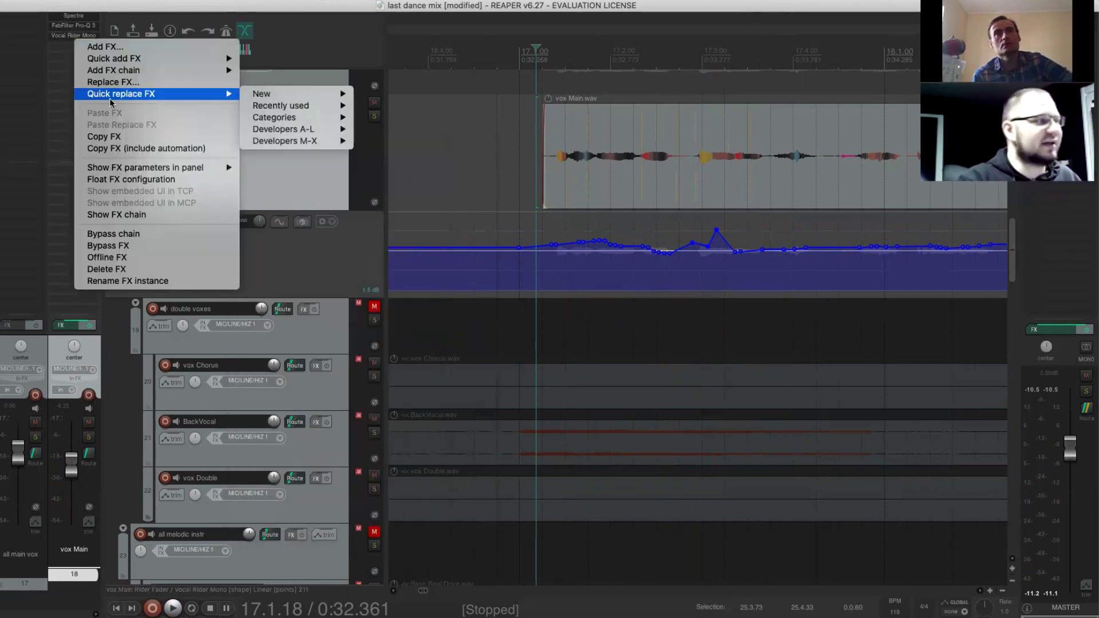
{"action": "left_click", "coordinate": [139, 271]}
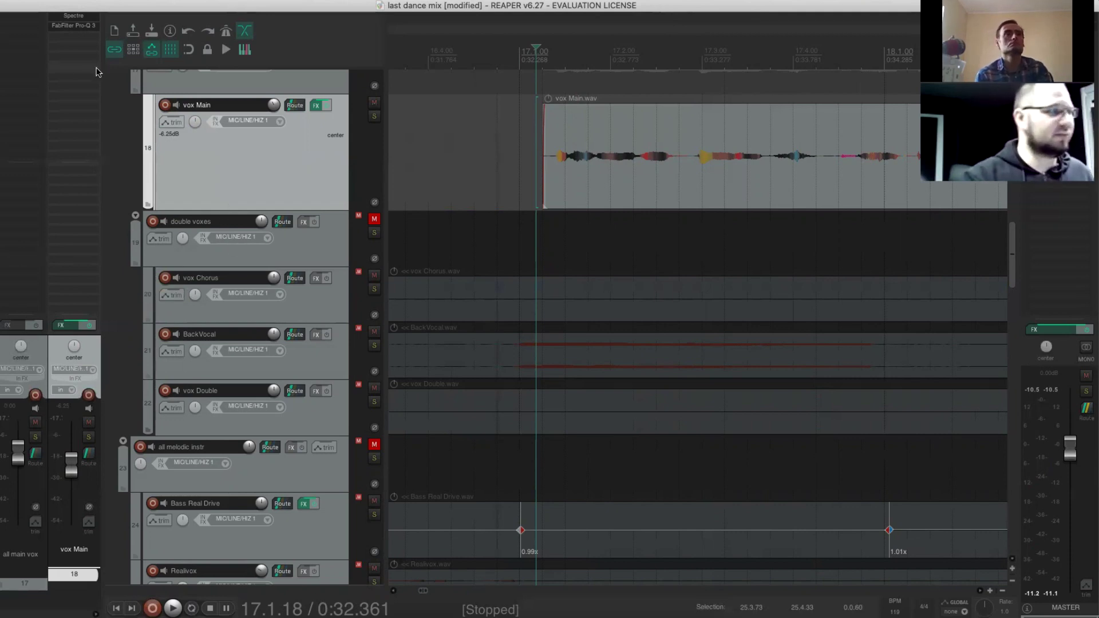
Add the "pro q 3" FX chain as the third effect on the vox Main track
{"action": "right_click", "coordinate": [89, 38]}
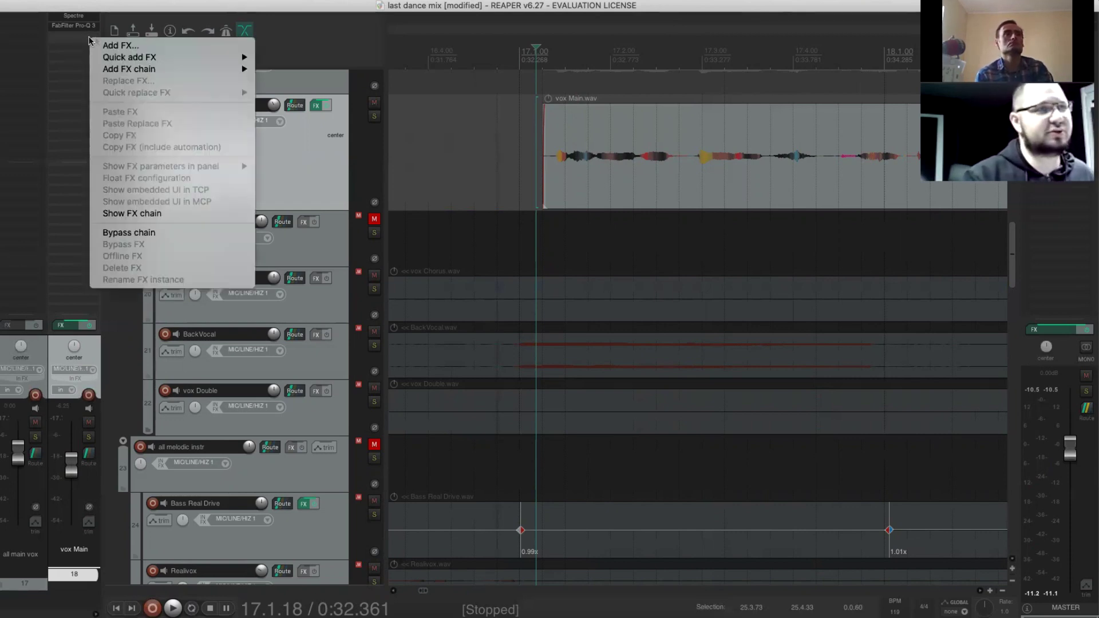
{"action": "mouse_move", "coordinate": [129, 72]}
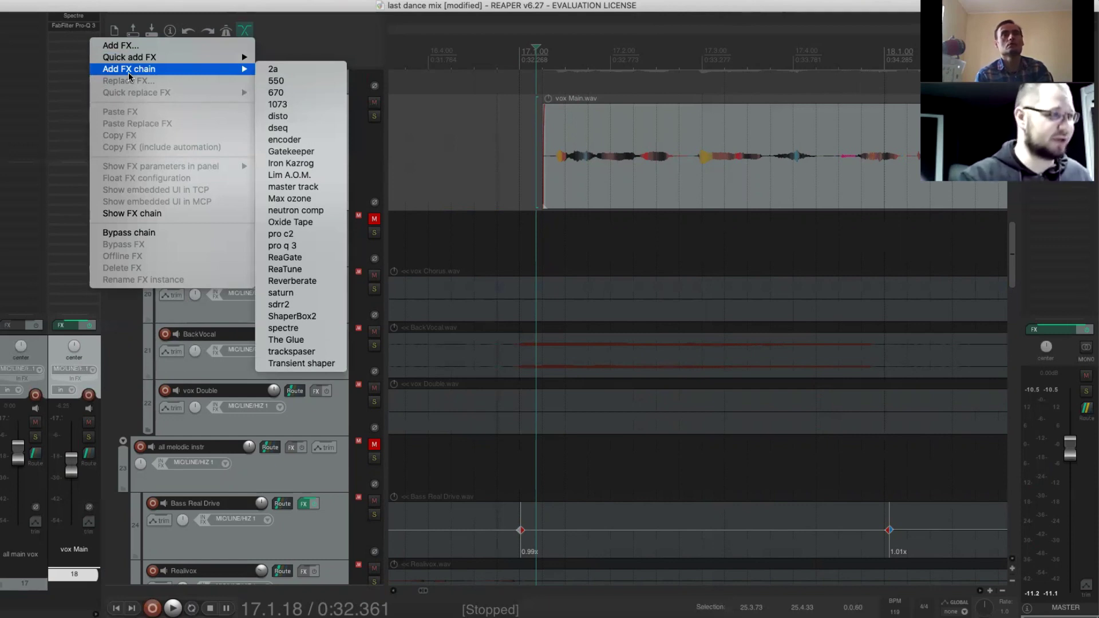
{"action": "left_click", "coordinate": [336, 320]}
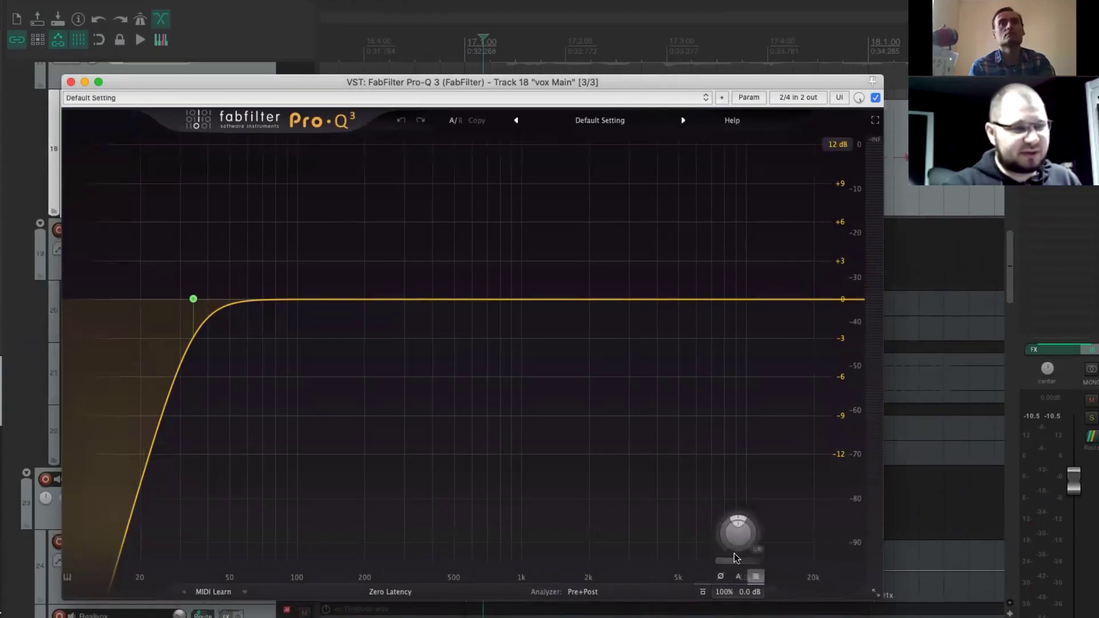
Lower the new Pro-Q 3's output level to -1.9 dB and enable parameter modulation on it with an audio control signal (sidechain)
{"action": "mouse_move", "coordinate": [737, 558]}
{"action": "left_mouse_down"}
{"action": "mouse_move", "coordinate": [721, 449]}
{"action": "mouse_move", "coordinate": [719, 563]}
{"action": "left_mouse_up"}
{"action": "left_click", "coordinate": [747, 99]}
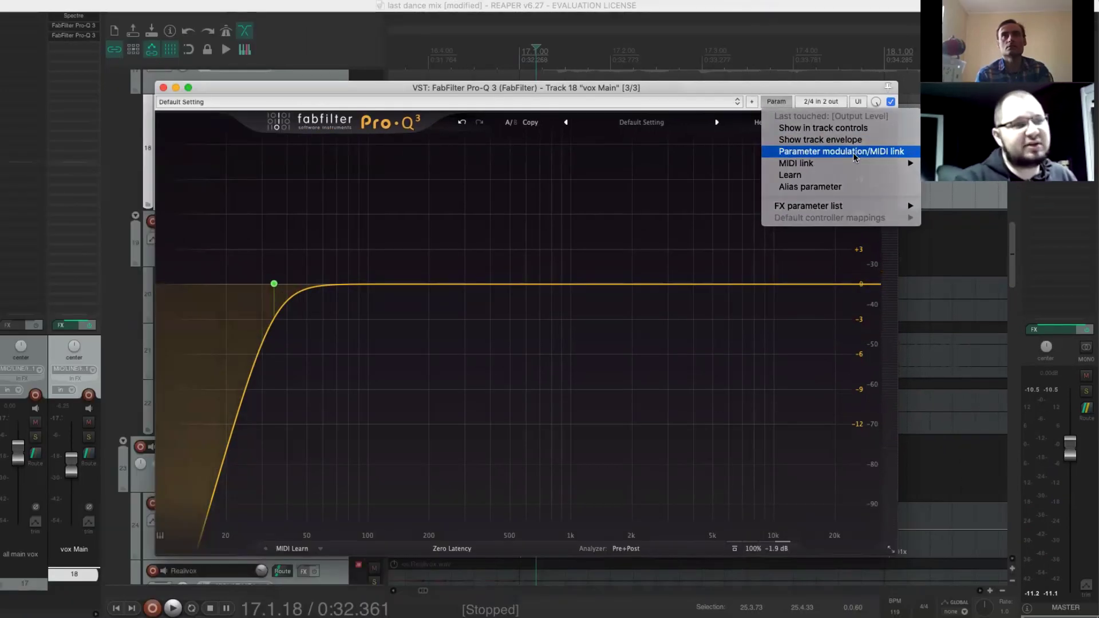
{"action": "left_click", "coordinate": [835, 153]}
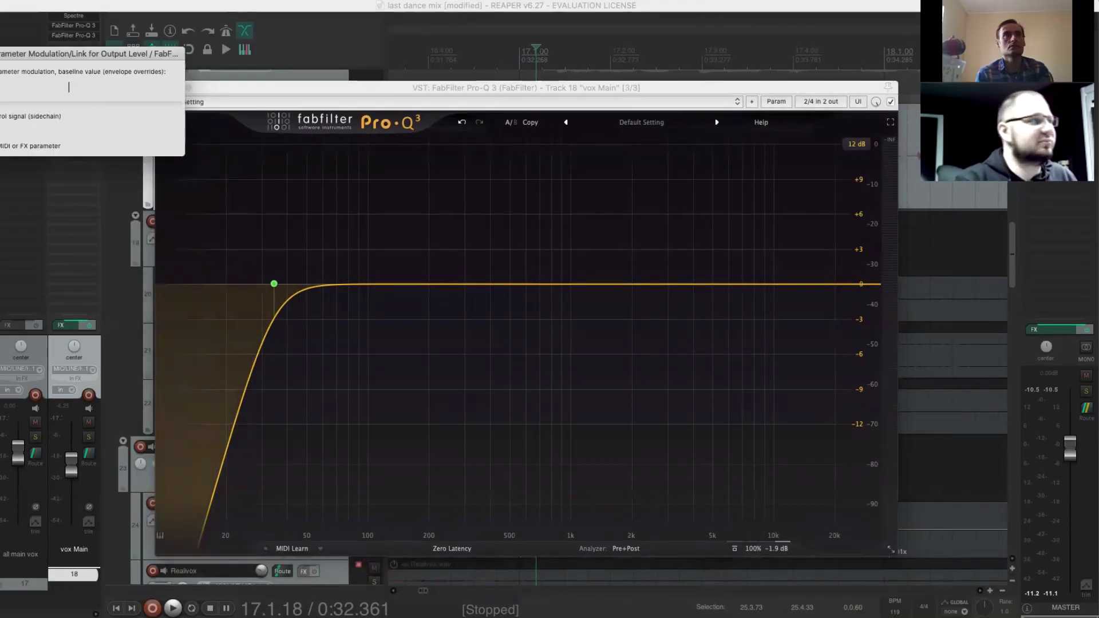
{"action": "left_click_drag", "start_coordinate": [9, 57], "coordinate": [612, 257]}
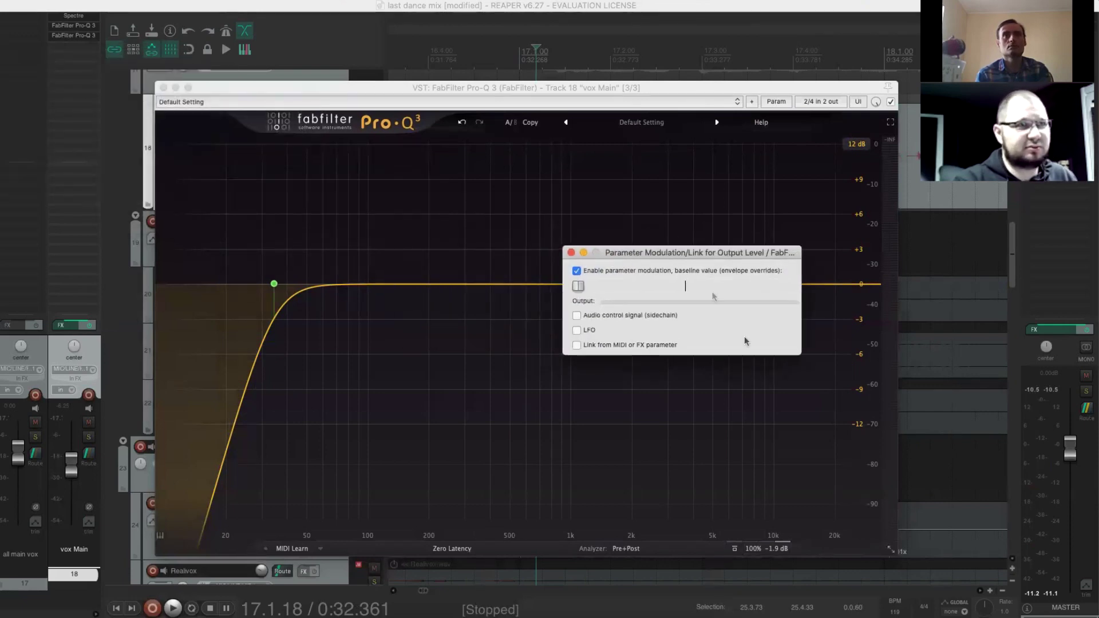
{"action": "left_click", "coordinate": [639, 316]}
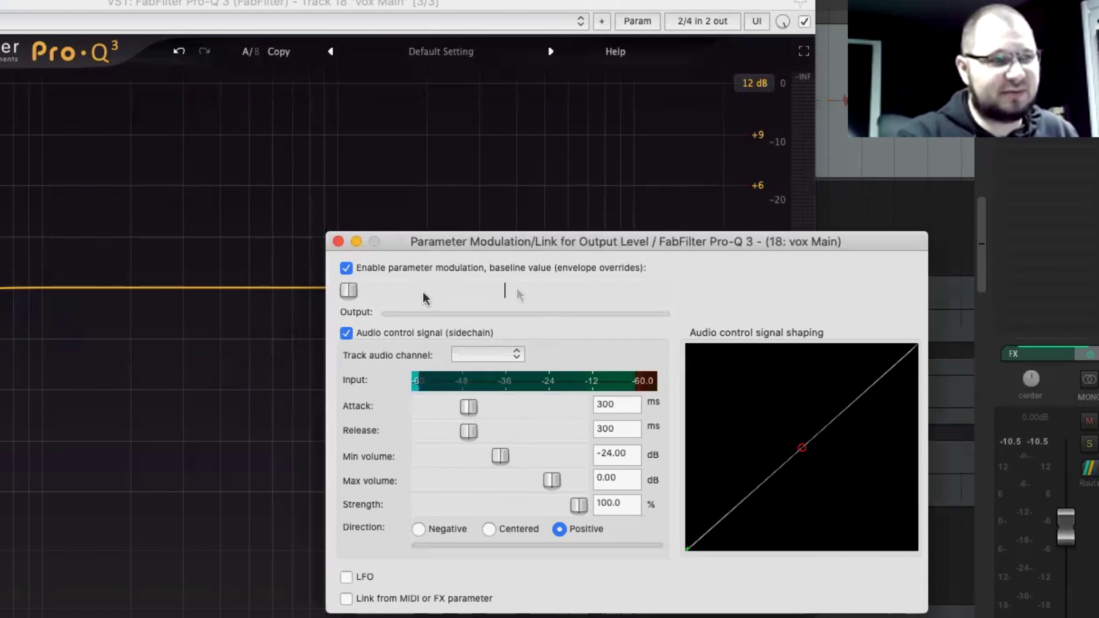
Move the modulation baseline value to the slider's midpoint, set the track audio channel to 1+2, and set the direction to Negative
{"action": "double_click", "coordinate": [348, 291]}
{"action": "mouse_move", "coordinate": [503, 291]}
{"action": "left_mouse_down"}
{"action": "mouse_move", "coordinate": [373, 292]}
{"action": "mouse_move", "coordinate": [504, 291]}
{"action": "left_mouse_up"}
{"action": "left_click", "coordinate": [500, 360]}
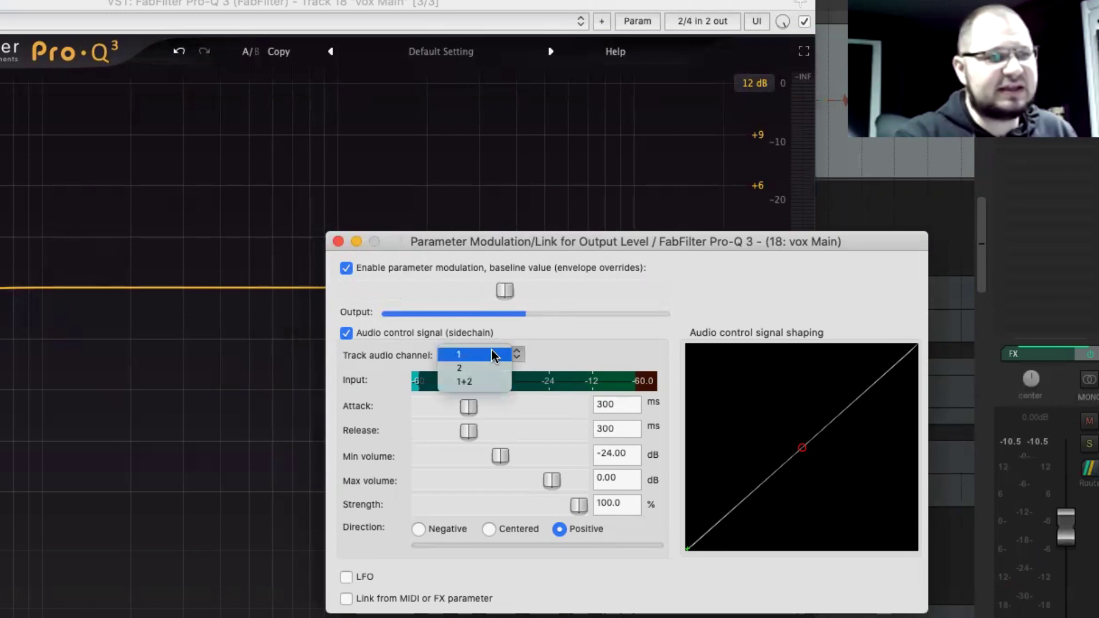
{"action": "left_click", "coordinate": [479, 386]}
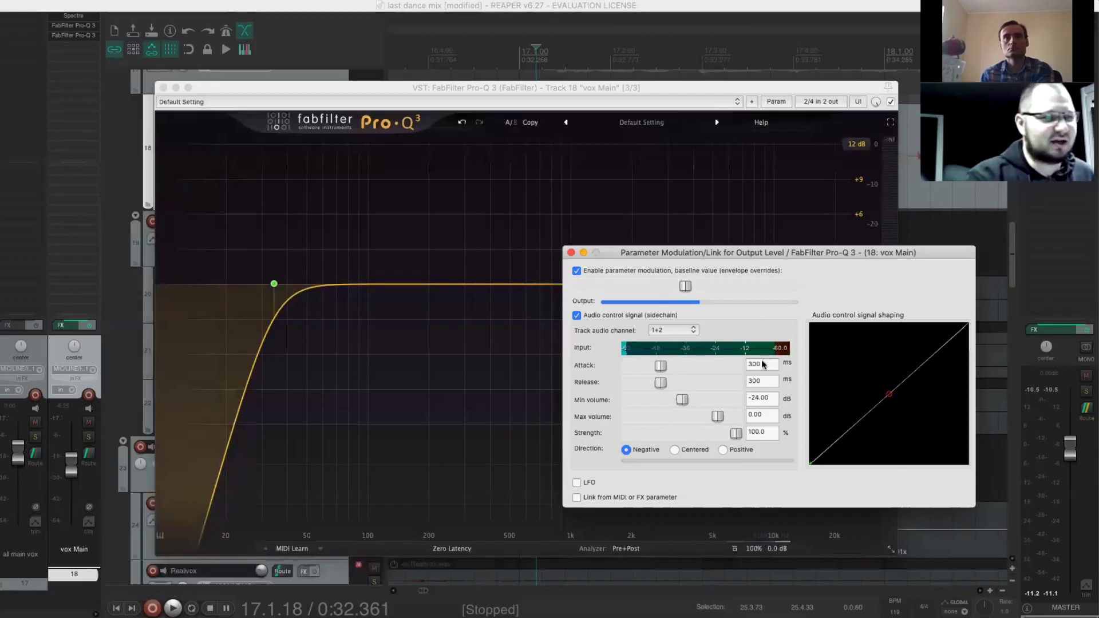
Set the sidechain control signal's attack to 10 ms and its release to 30 ms
{"action": "left_click", "coordinate": [769, 365]}
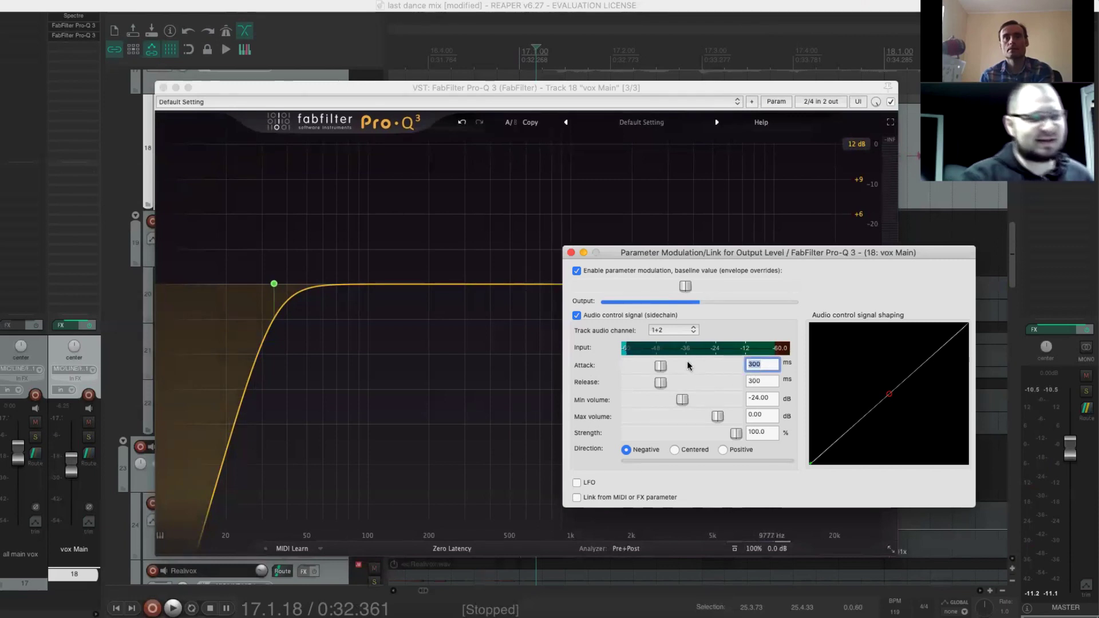
{"action": "type", "text": "10"}
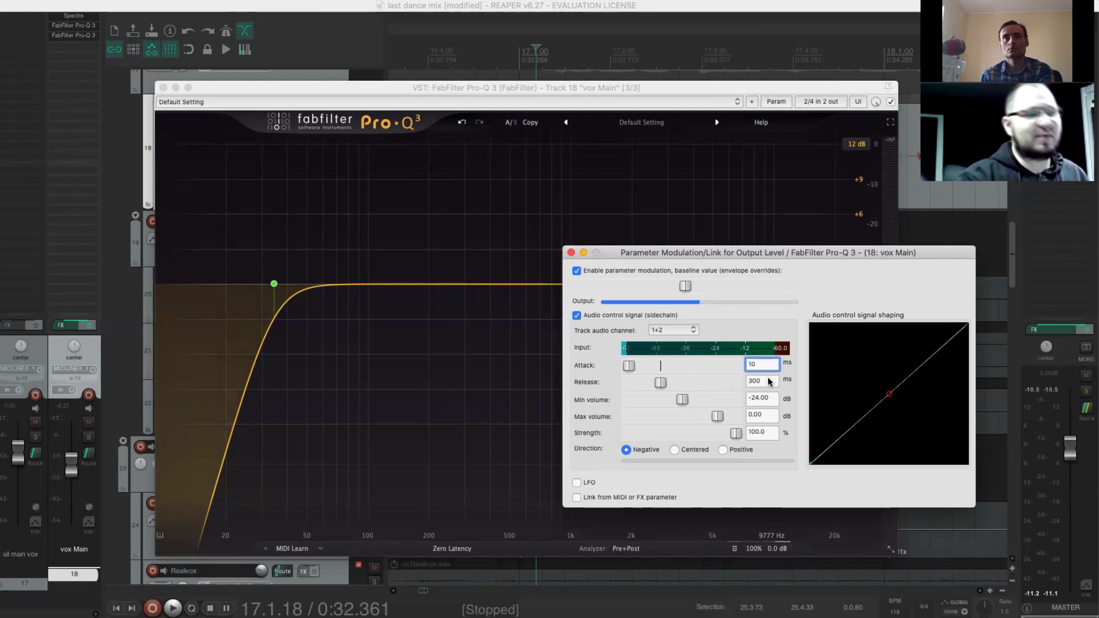
{"action": "left_click", "coordinate": [770, 382]}
{"action": "type", "text": "3"}
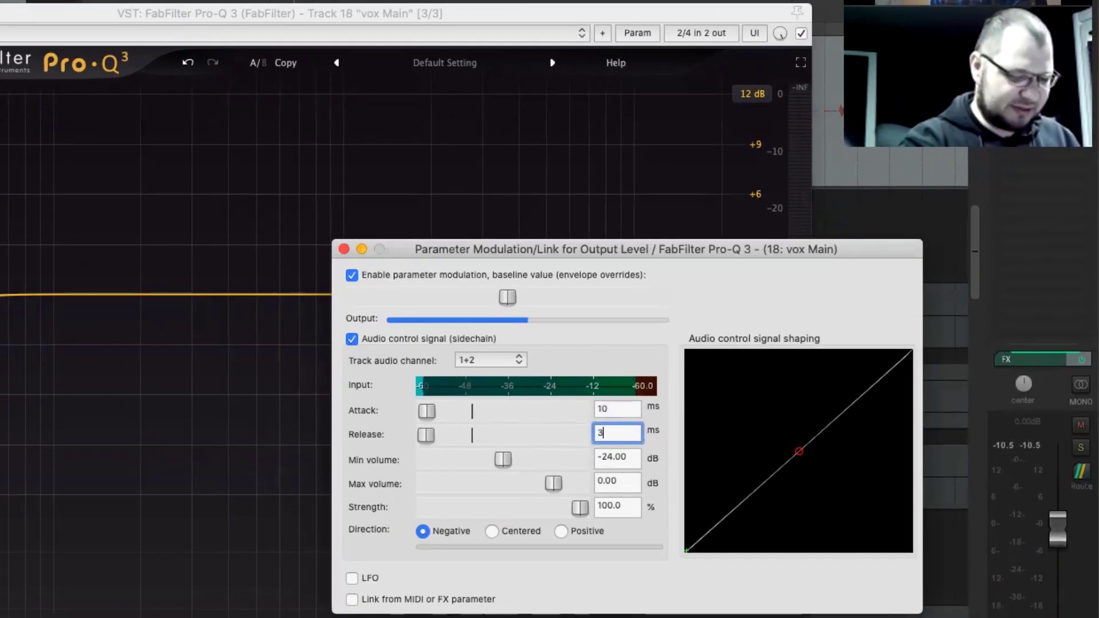
{"action": "key", "text": "Return"}
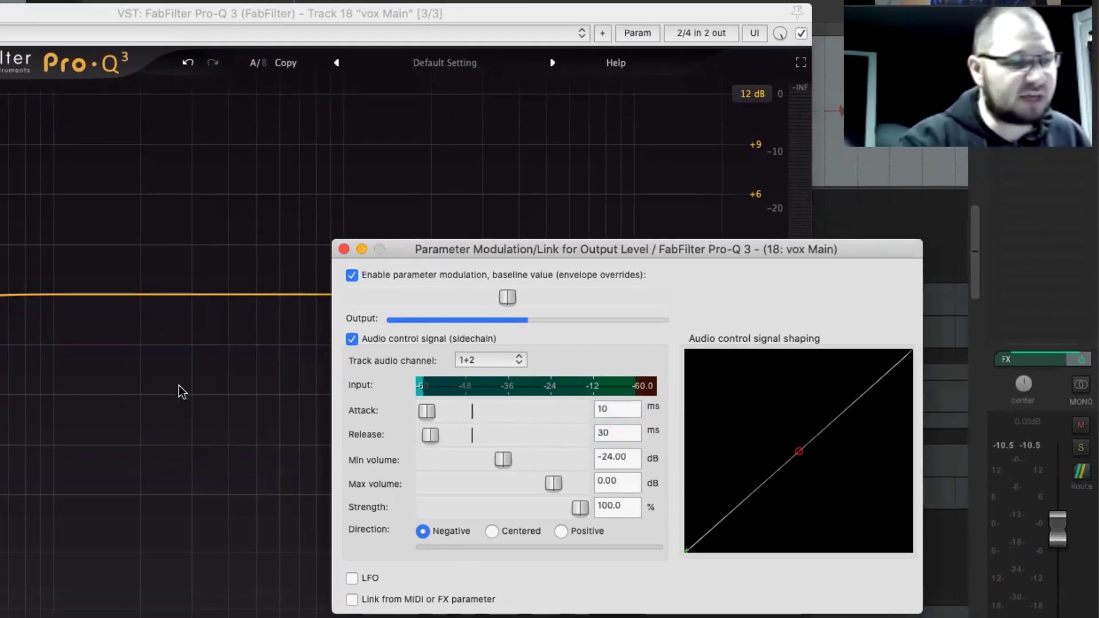
Play the vocal while lowering the control signal's minimum volume to -29.04 dB
{"action": "key", "text": "space"}
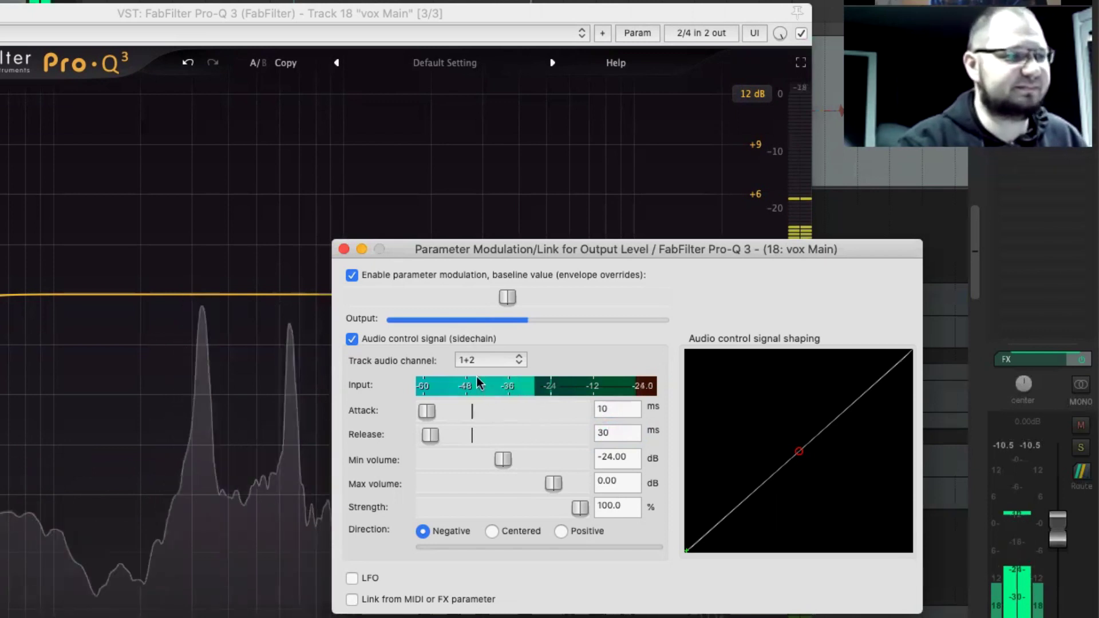
{"action": "key", "text": "space"}
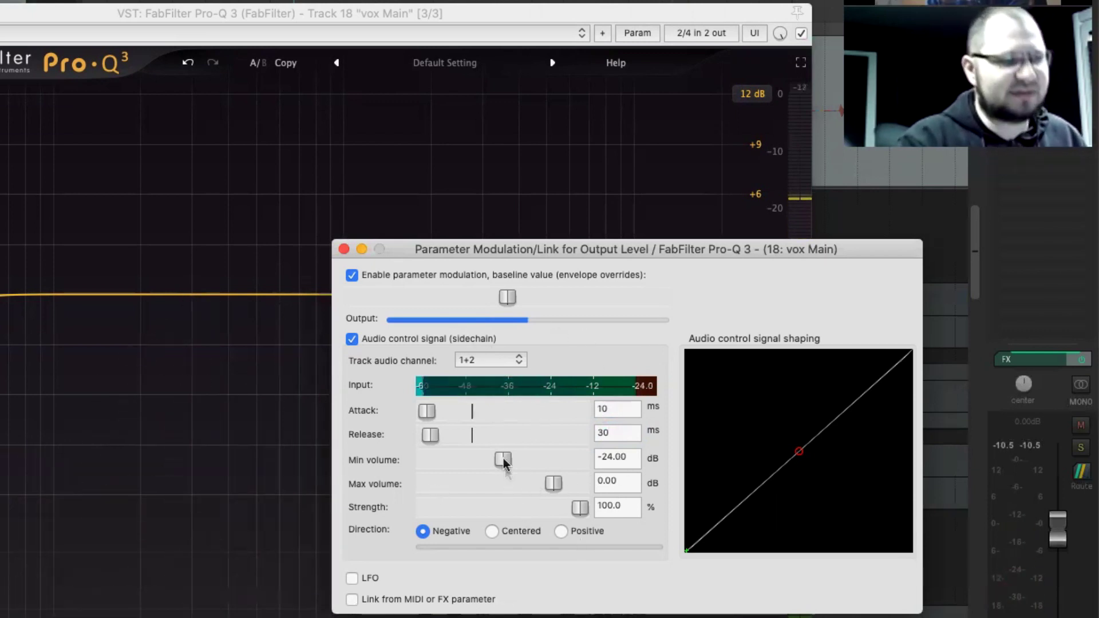
{"action": "left_click_drag", "start_coordinate": [499, 461], "coordinate": [477, 463]}
{"action": "key", "text": "space"}
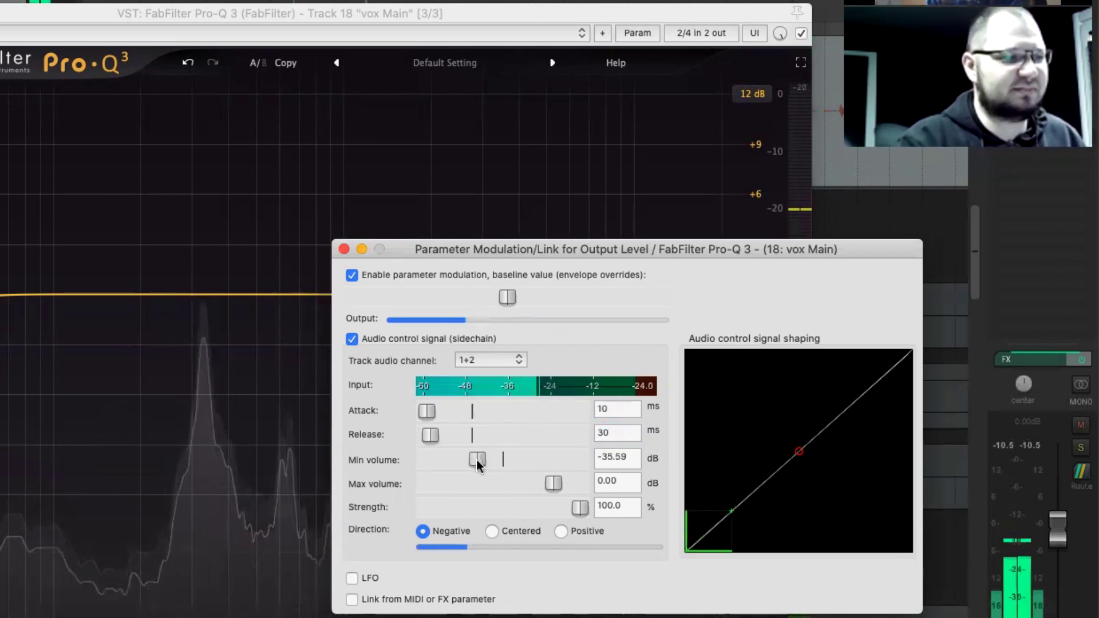
{"action": "left_click_drag", "start_coordinate": [480, 464], "coordinate": [493, 461]}
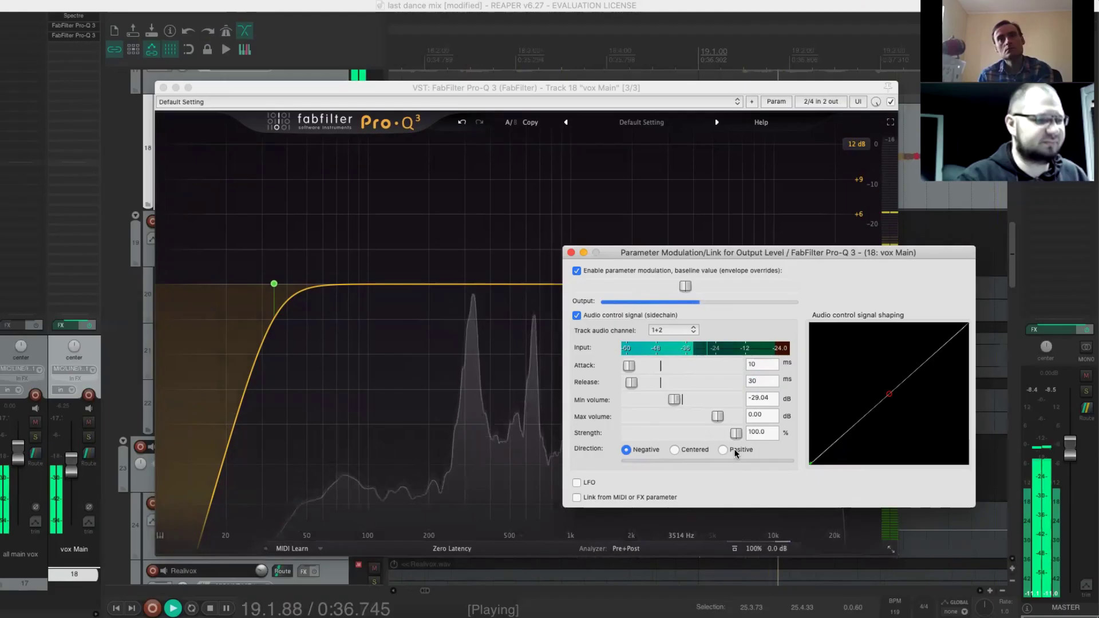
Uncover Pro-Q 3's output level readout and play the vocal twice to examine how the modulation moves the level
{"action": "left_click_drag", "start_coordinate": [685, 253], "coordinate": [250, 142]}
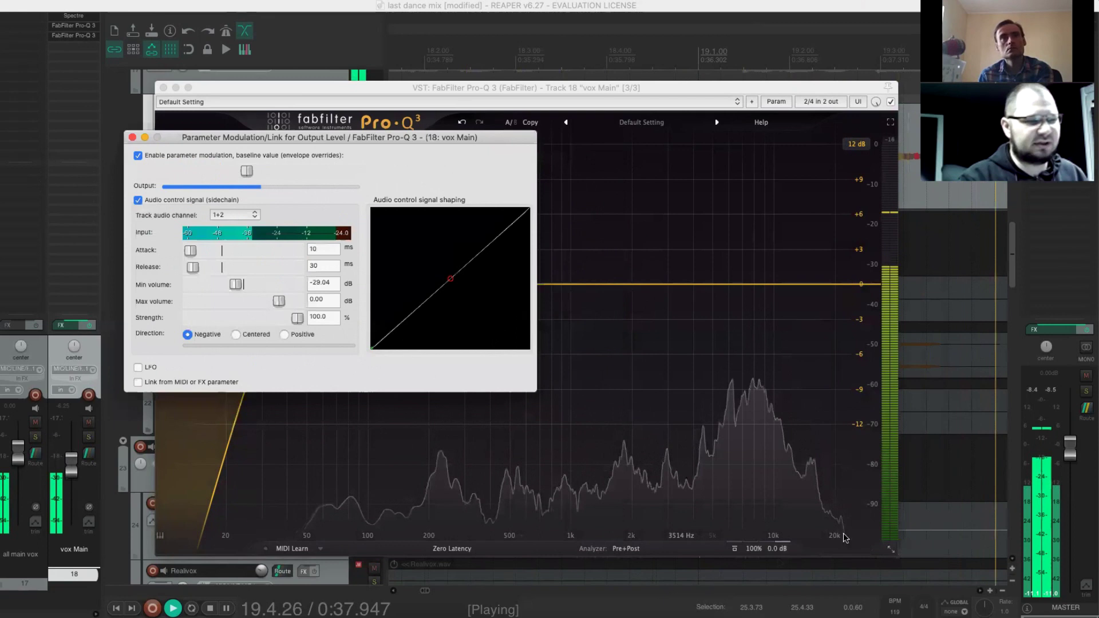
{"action": "mouse_move", "coordinate": [775, 552]}
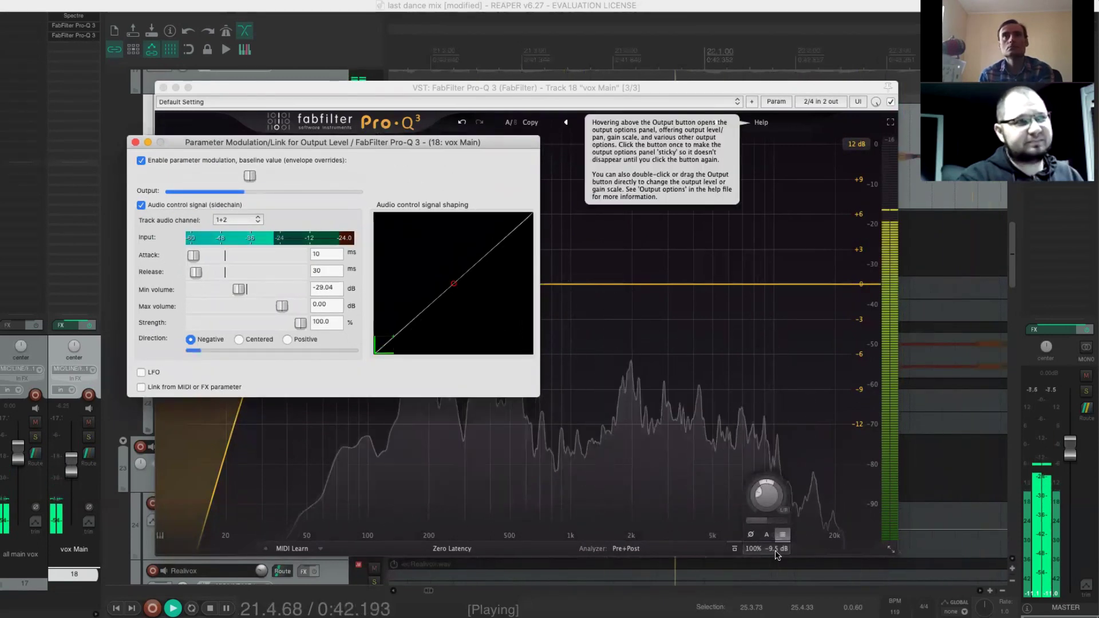
{"action": "key", "text": "space"}
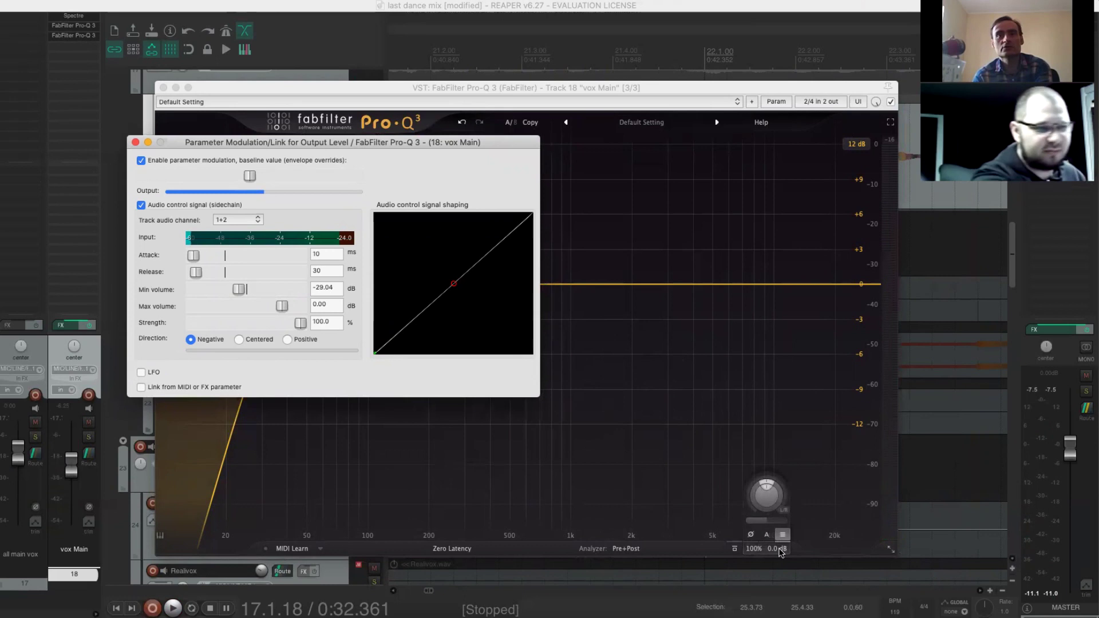
{"action": "key", "text": "space"}
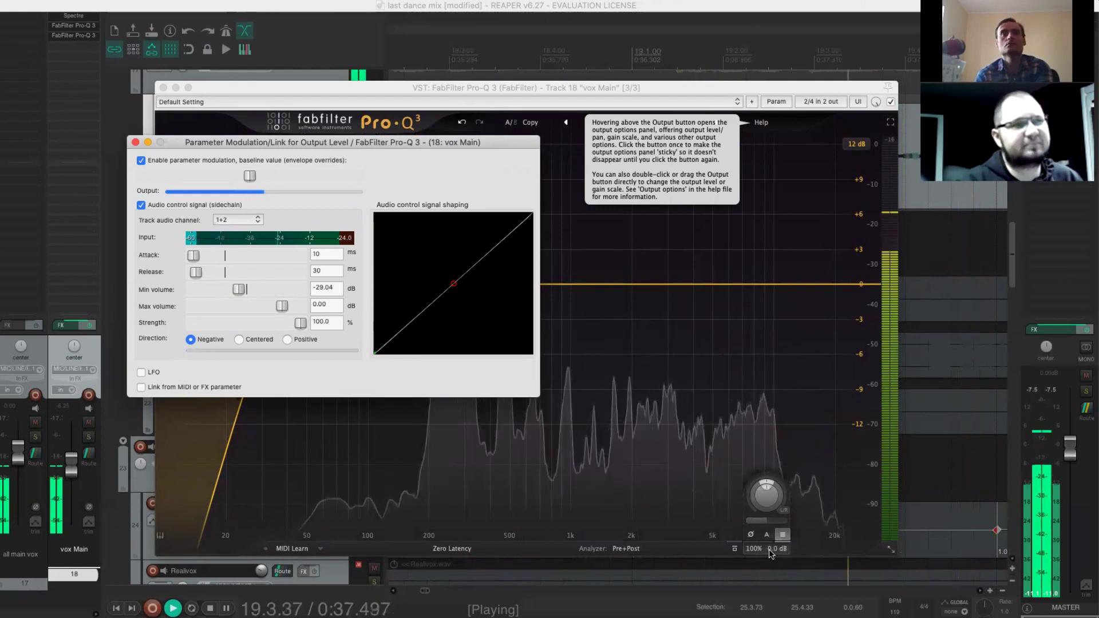
{"action": "key", "text": "space"}
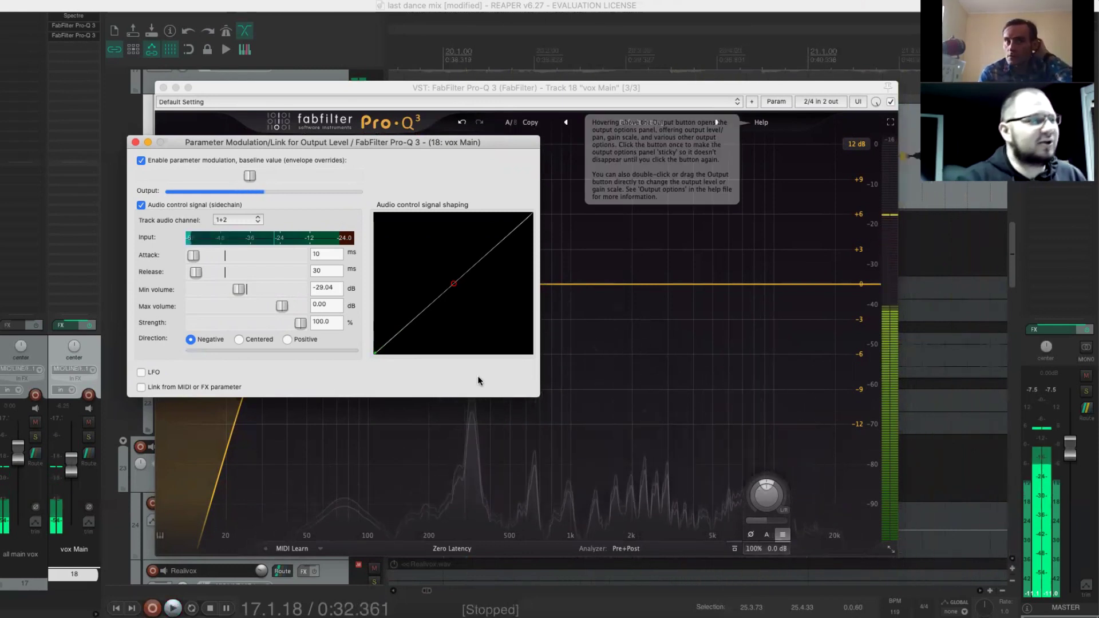
Rearrange the Pro-Q 3 and modulation windows to uncover the vox Main track and the start of its vocal clip
{"action": "left_click", "coordinate": [323, 271]}
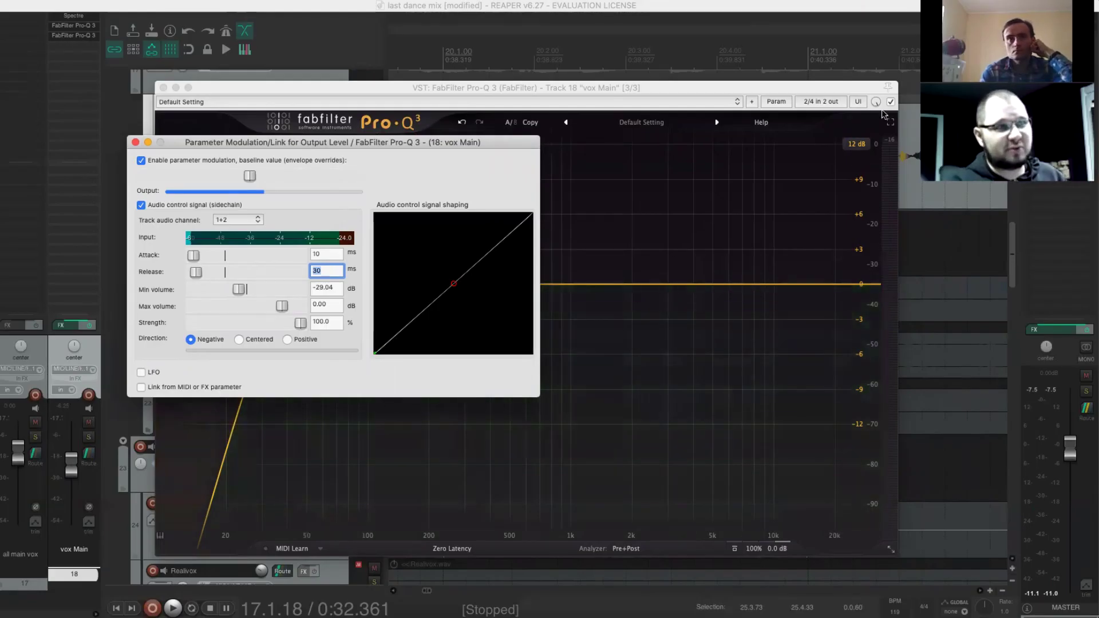
{"action": "left_click", "coordinate": [572, 321]}
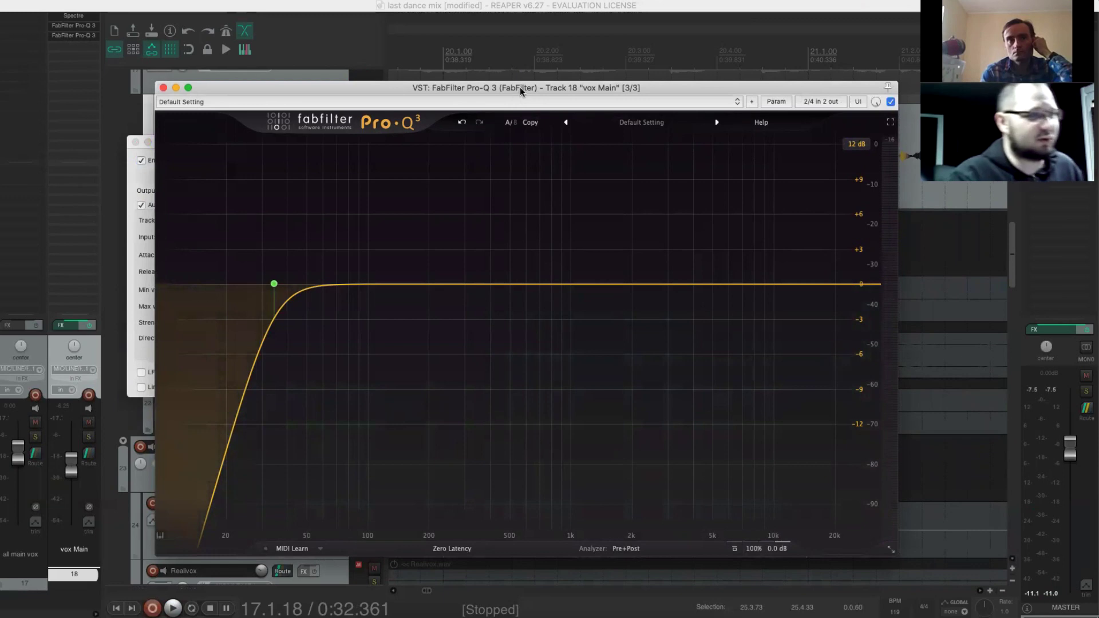
{"action": "left_click_drag", "start_coordinate": [519, 87], "coordinate": [569, 78]}
{"action": "left_click", "coordinate": [194, 146]}
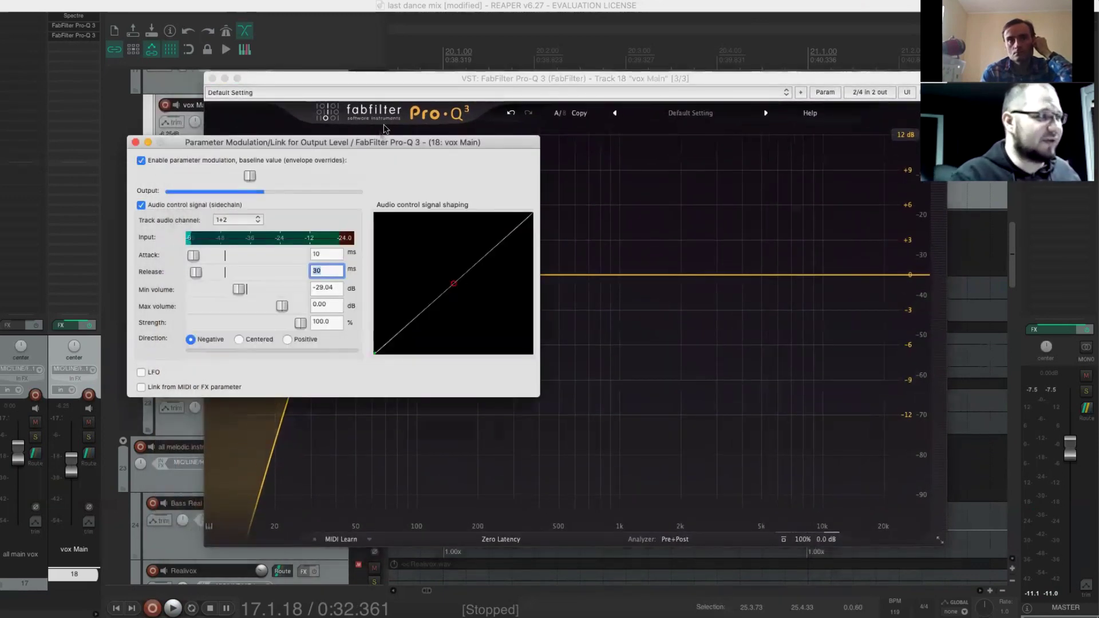
{"action": "left_click_drag", "start_coordinate": [419, 81], "coordinate": [299, 118]}
{"action": "left_click_drag", "start_coordinate": [252, 204], "coordinate": [286, 195]}
{"action": "left_click_drag", "start_coordinate": [344, 134], "coordinate": [749, 311]}
{"action": "left_click_drag", "start_coordinate": [474, 200], "coordinate": [462, 45]}
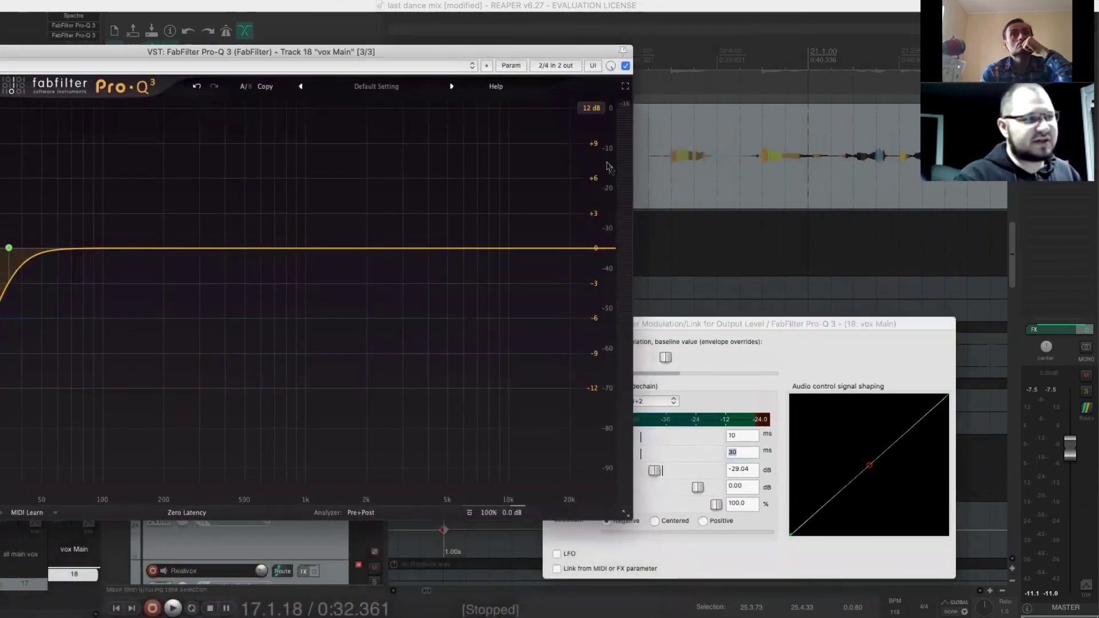
{"action": "left_click_drag", "start_coordinate": [572, 46], "coordinate": [571, 147]}
{"action": "left_click_drag", "start_coordinate": [418, 153], "coordinate": [479, 280]}
{"action": "scroll", "coordinate": [600, 188], "scroll_direction": "down", "scroll_amount": 5}
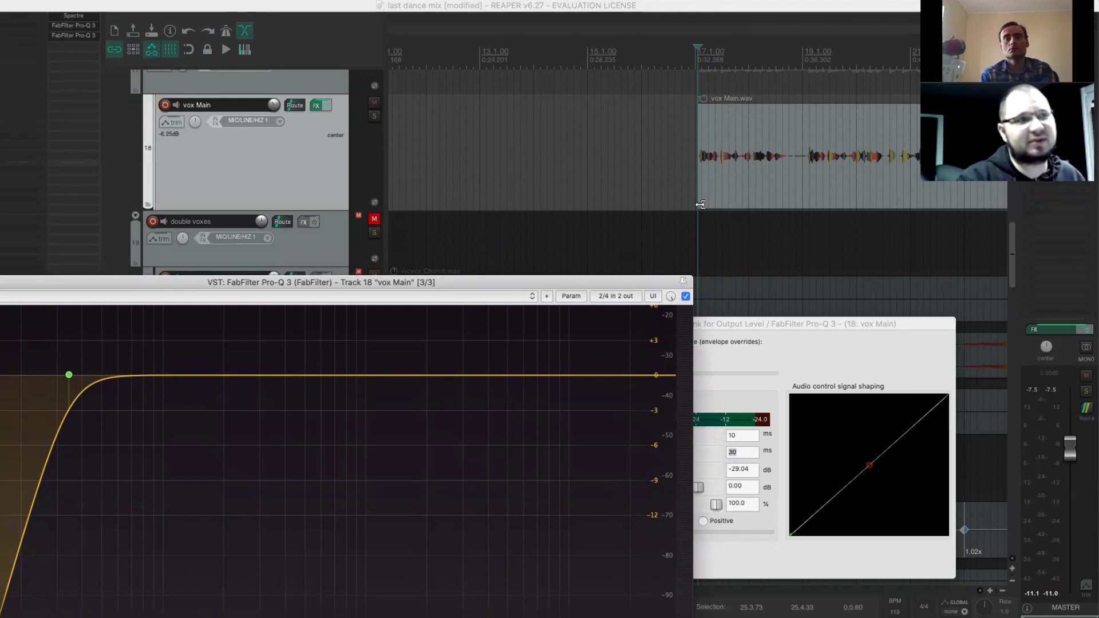
Set the vox Main track's automation mode to Write in its envelope settings
{"action": "left_click", "coordinate": [233, 135]}
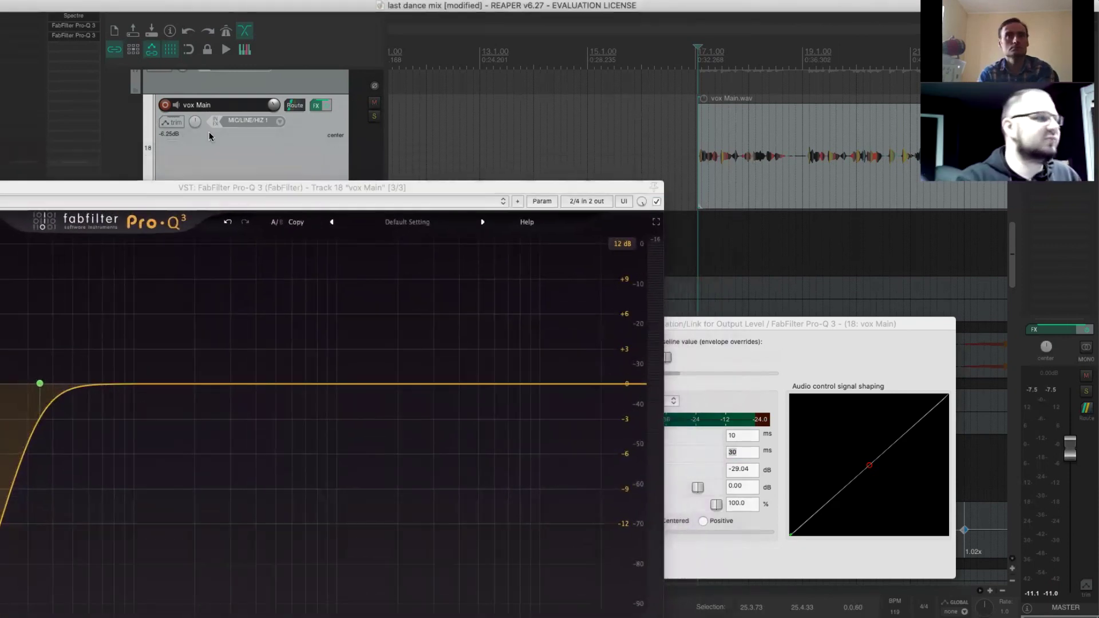
{"action": "left_click", "coordinate": [292, 107]}
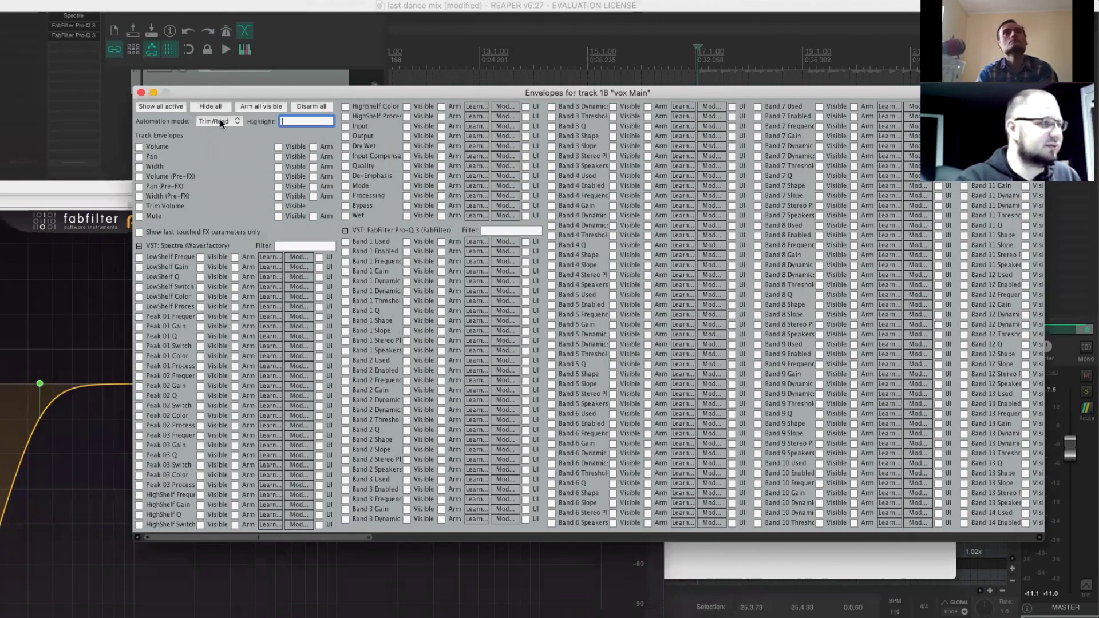
{"action": "left_click", "coordinate": [220, 120]}
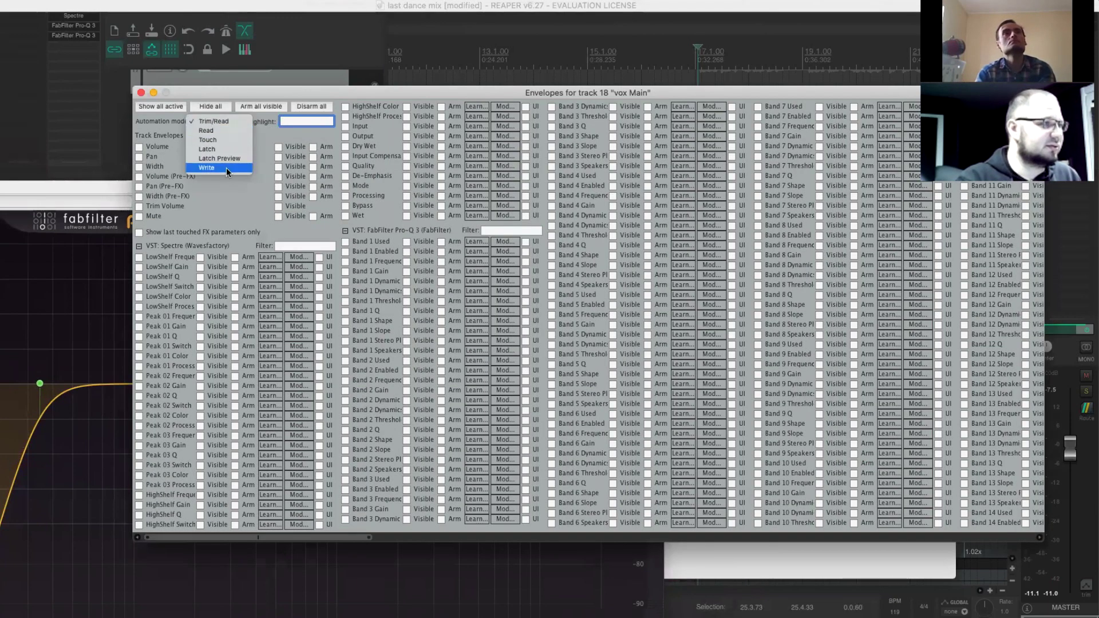
{"action": "left_click", "coordinate": [141, 92]}
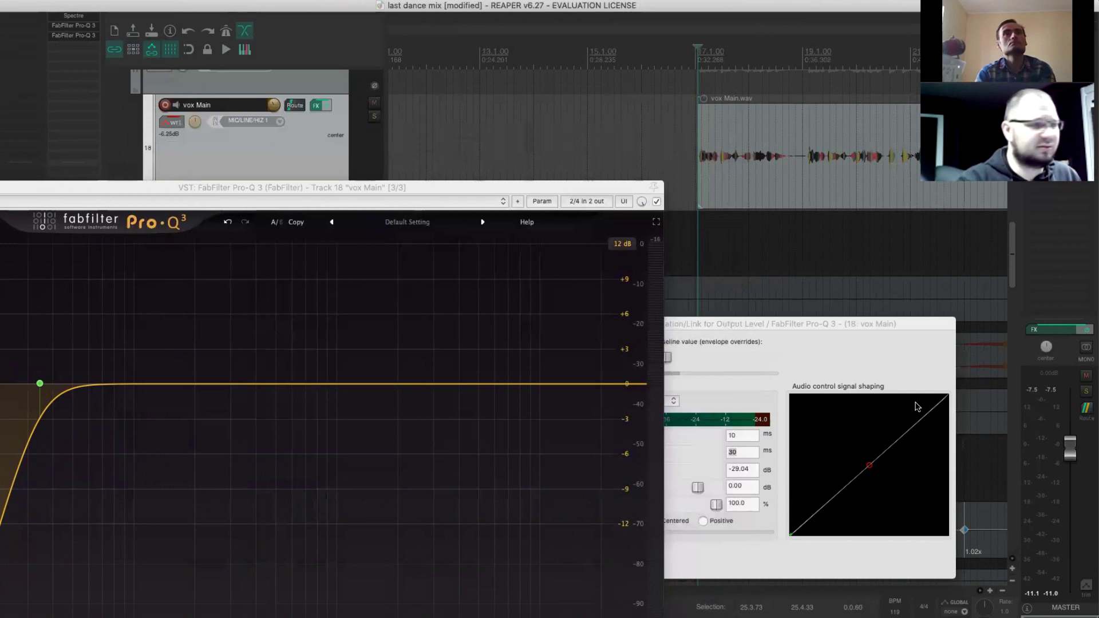
Try to write automation by playing from just before the vocal clip, at 0:32.218, and check the vox Main track for an envelope
{"action": "left_click_drag", "start_coordinate": [745, 323], "coordinate": [765, 368]}
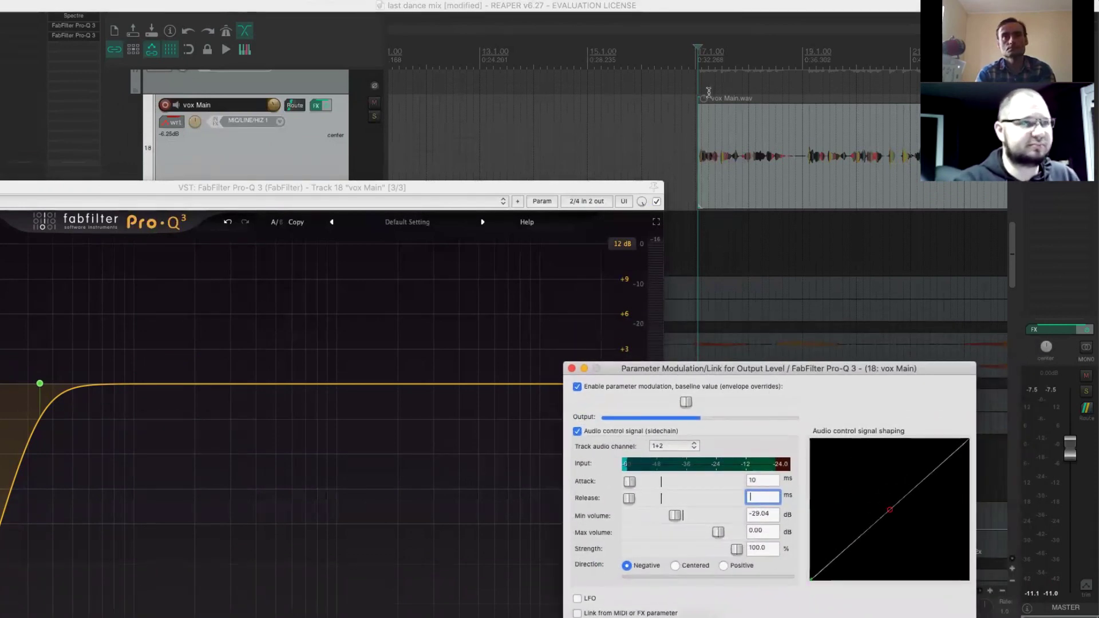
{"action": "left_click", "coordinate": [693, 60]}
{"action": "key", "text": "space"}
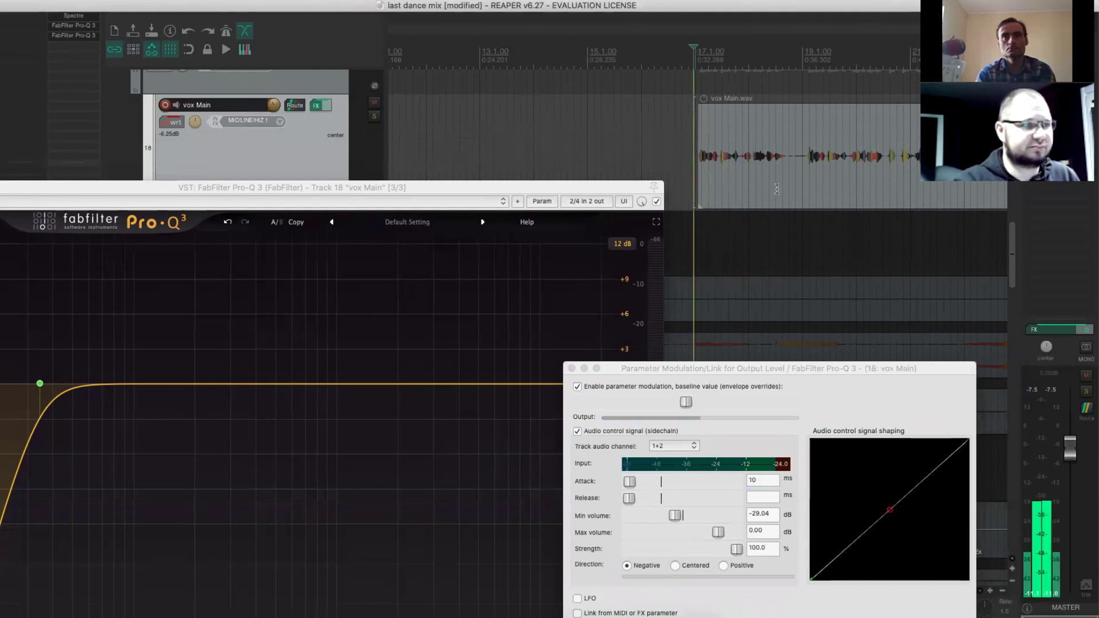
{"action": "key", "text": "space"}
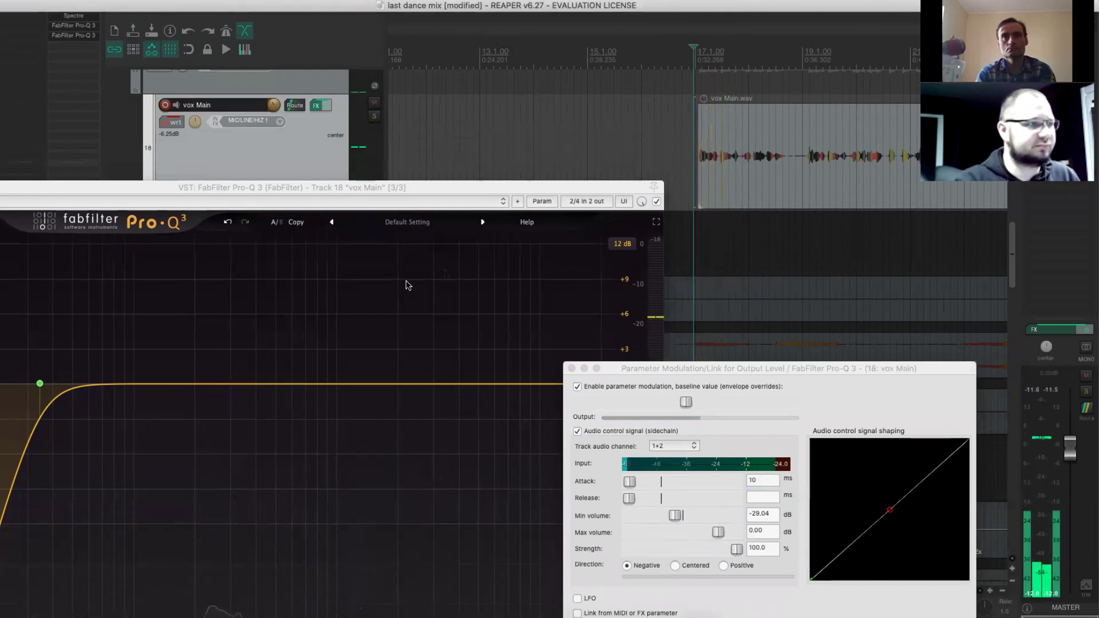
{"action": "left_click_drag", "start_coordinate": [400, 187], "coordinate": [410, 107]}
{"action": "left_click_drag", "start_coordinate": [744, 368], "coordinate": [797, 291]}
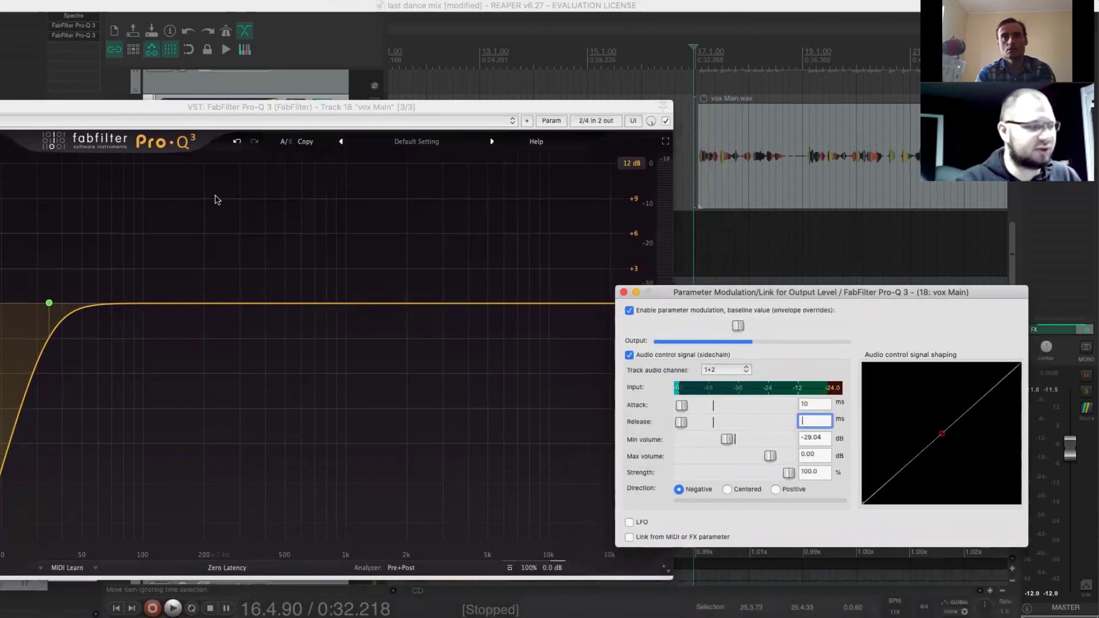
{"action": "left_click_drag", "start_coordinate": [124, 106], "coordinate": [170, 292]}
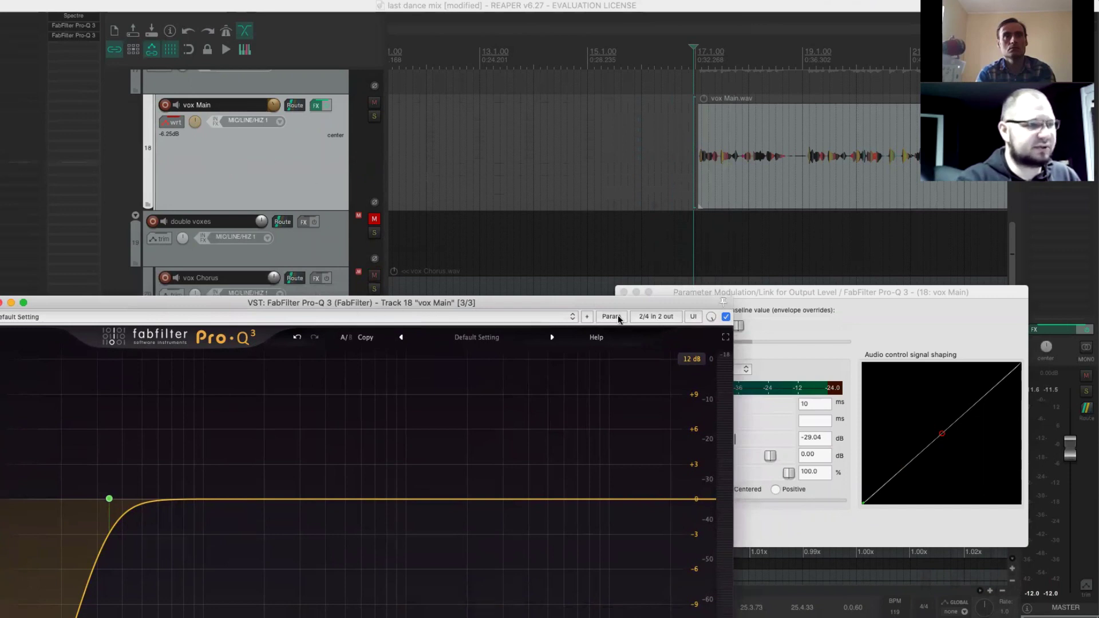
Nudge Pro-Q 3's output pan and reset it to centre
{"action": "left_click_drag", "start_coordinate": [582, 302], "coordinate": [568, 165]}
{"action": "left_click_drag", "start_coordinate": [478, 167], "coordinate": [486, 94]}
{"action": "mouse_move", "coordinate": [601, 546]}
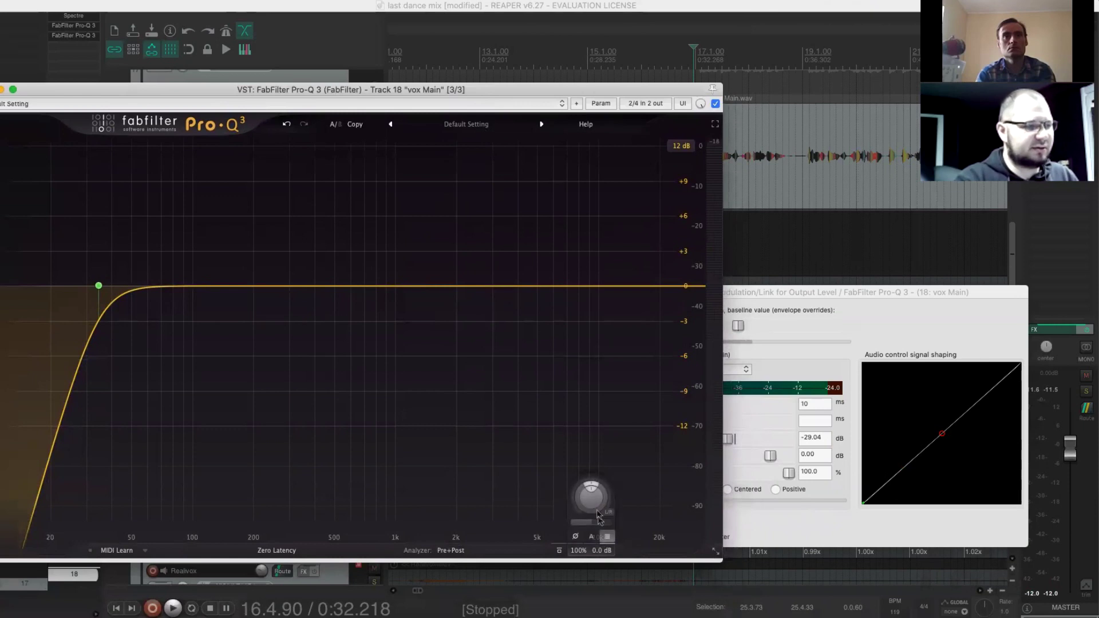
{"action": "mouse_move", "coordinate": [578, 514]}
{"action": "left_mouse_down"}
{"action": "mouse_move", "coordinate": [583, 524]}
{"action": "mouse_move", "coordinate": [575, 511]}
{"action": "mouse_move", "coordinate": [572, 521]}
{"action": "left_mouse_up"}
{"action": "double_click", "coordinate": [591, 491]}
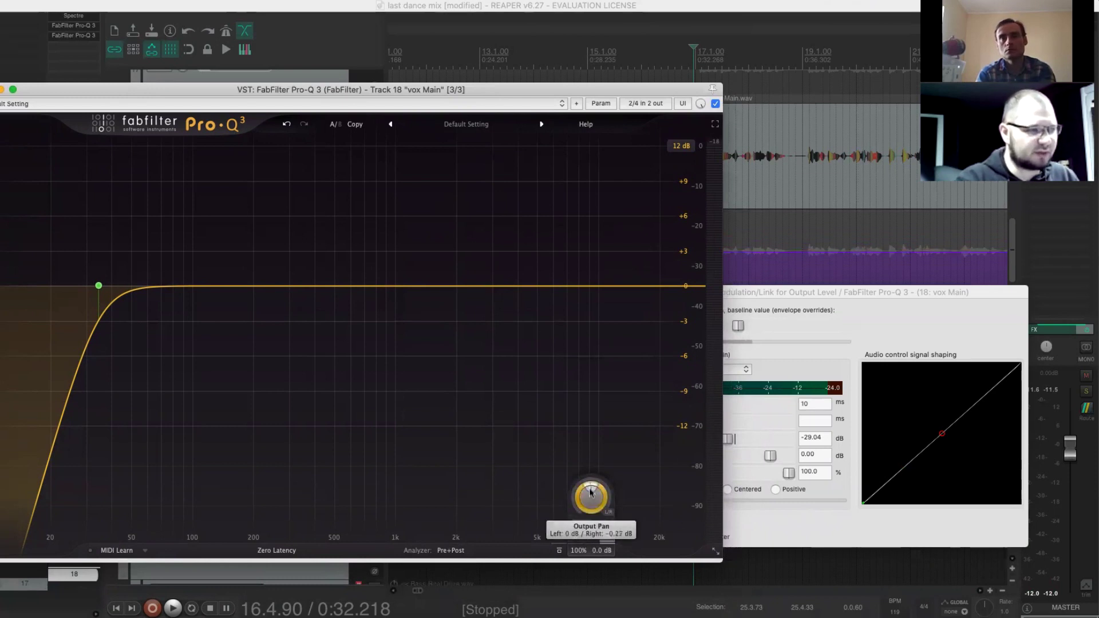
{"action": "left_click_drag", "start_coordinate": [591, 492], "coordinate": [592, 487]}
{"action": "double_click", "coordinate": [593, 487]}
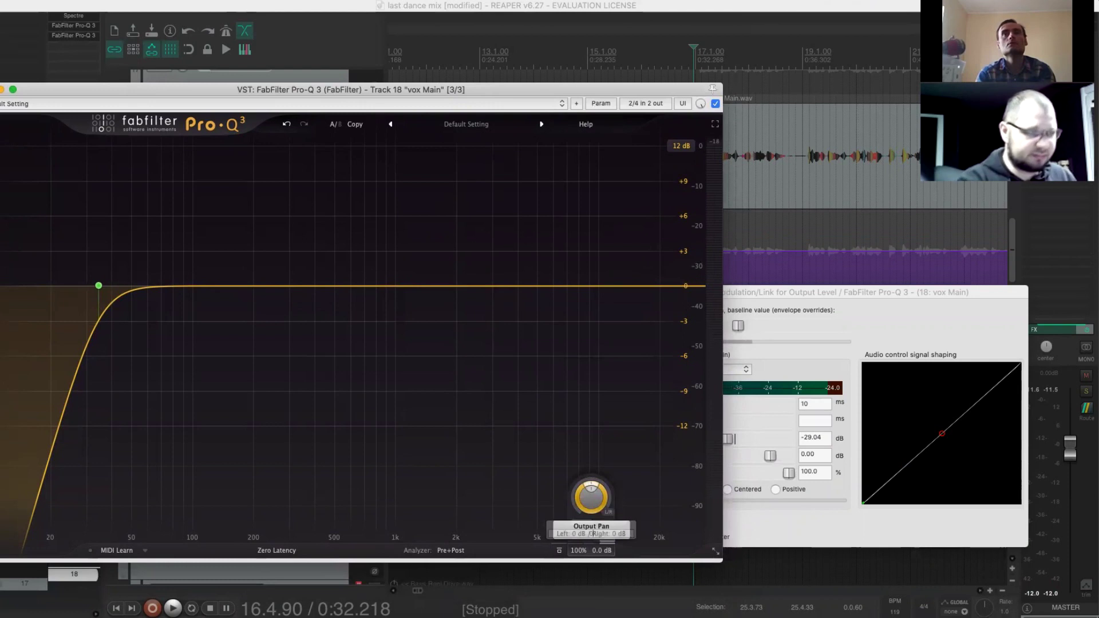
Nudge and reset Pro-Q 3's output level, and show its track envelope in an uncovered lane below vox Main
{"action": "left_click_drag", "start_coordinate": [593, 487], "coordinate": [593, 479]}
{"action": "double_click", "coordinate": [592, 481]}
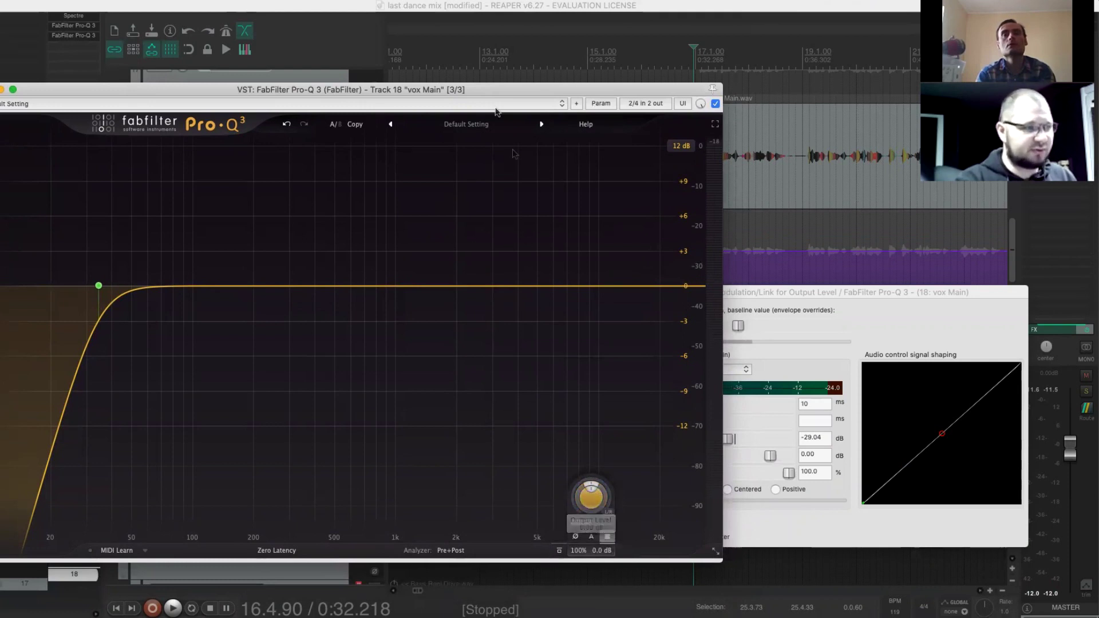
{"action": "left_click", "coordinate": [601, 104]}
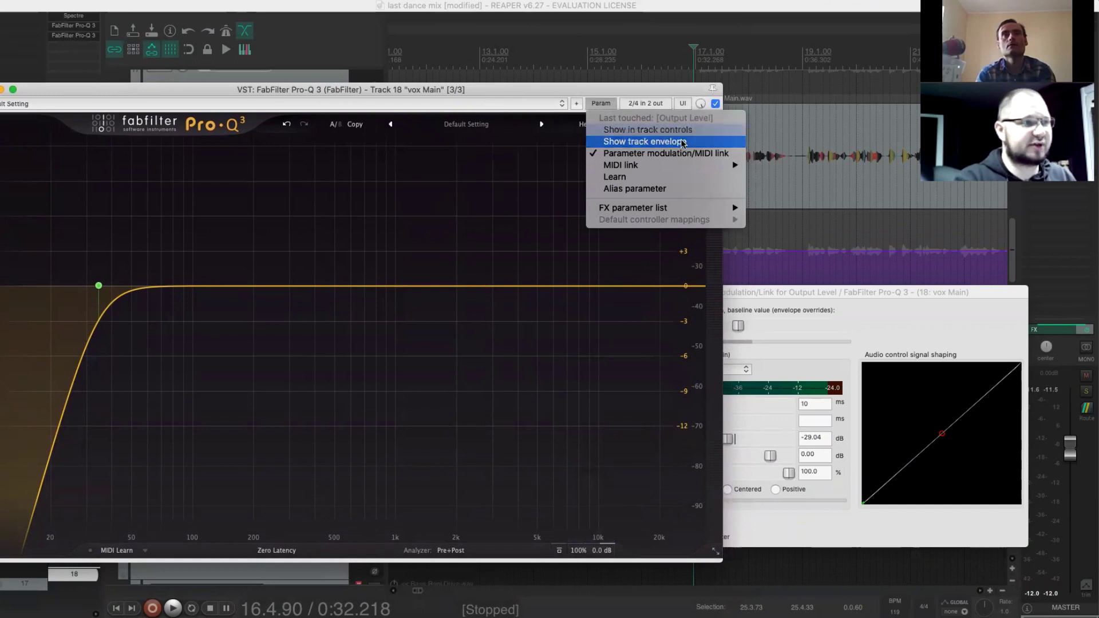
{"action": "left_click", "coordinate": [658, 141]}
{"action": "left_click_drag", "start_coordinate": [448, 97], "coordinate": [352, 361]}
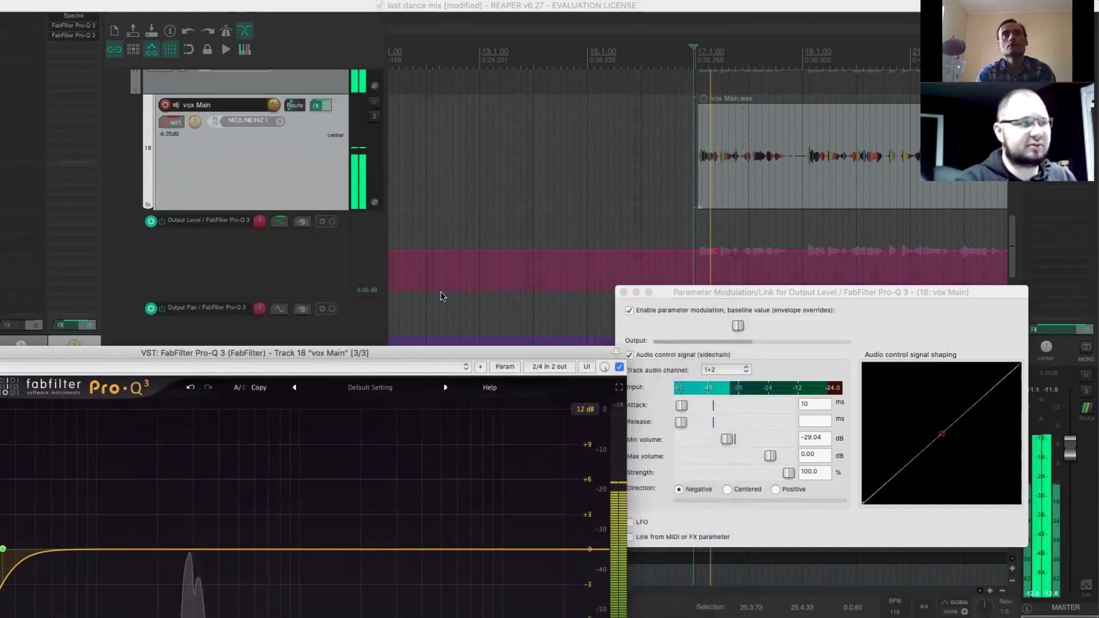
Set the modulation's release to 25 ms, play the vocal to write Output Level automation, and uncover the envelope lanes on vox Main
{"action": "key", "text": "space"}
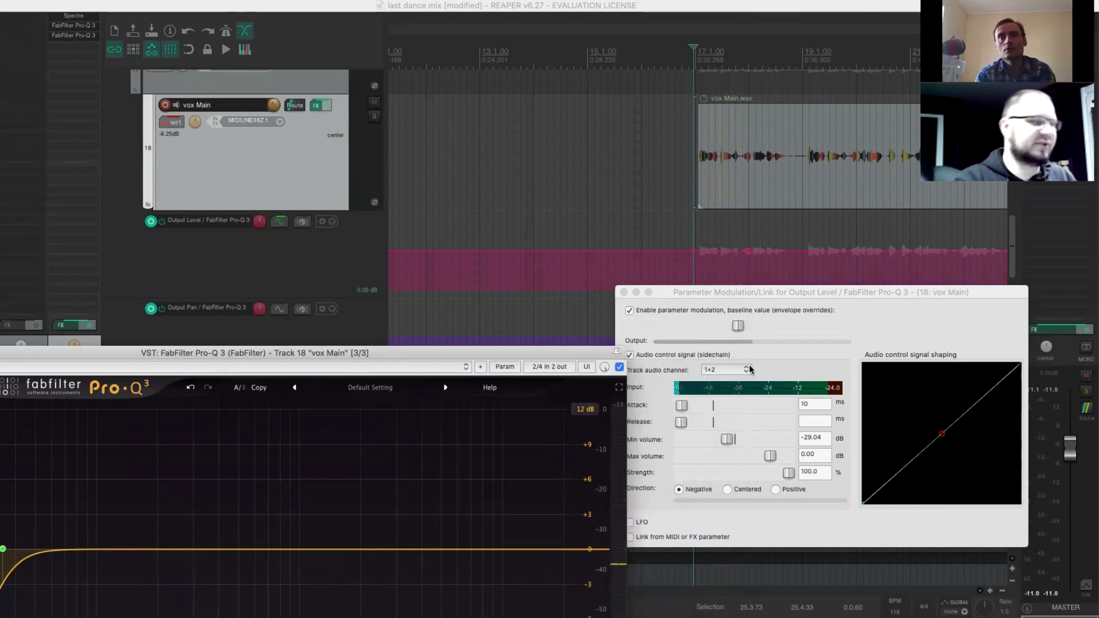
{"action": "key", "text": "space"}
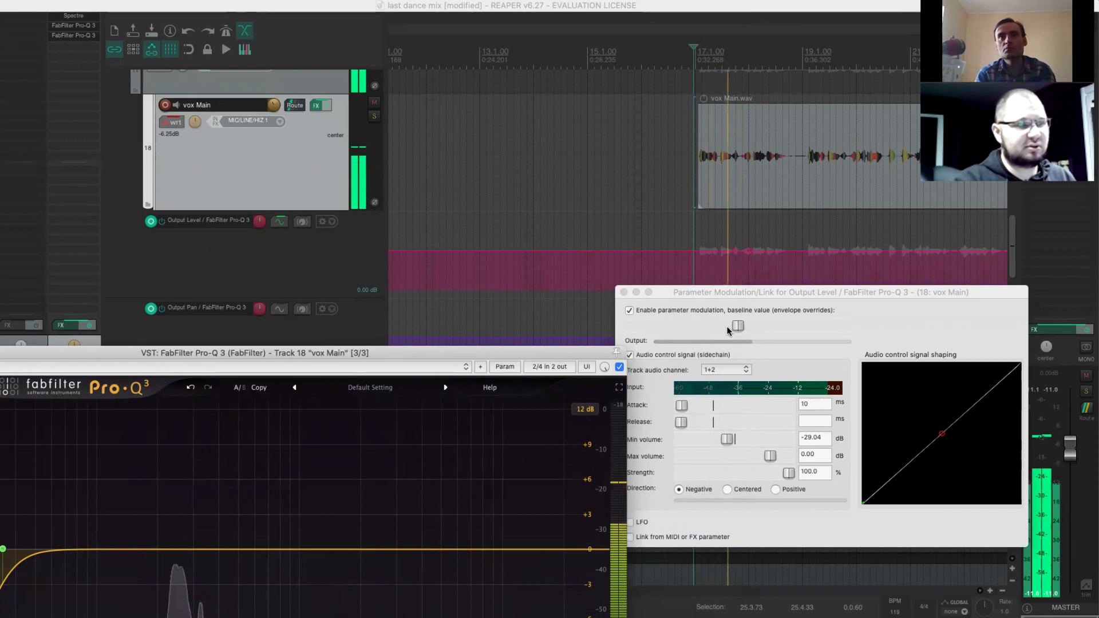
{"action": "key", "text": "space"}
{"action": "left_click_drag", "start_coordinate": [820, 297], "coordinate": [846, 258]}
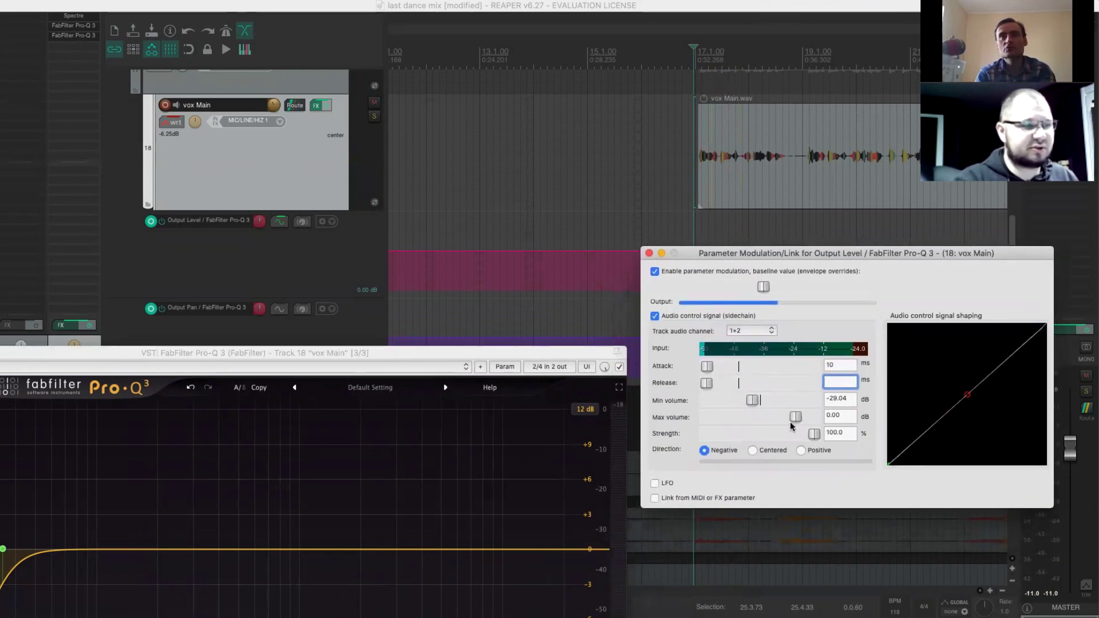
{"action": "left_click_drag", "start_coordinate": [561, 353], "coordinate": [572, 245]}
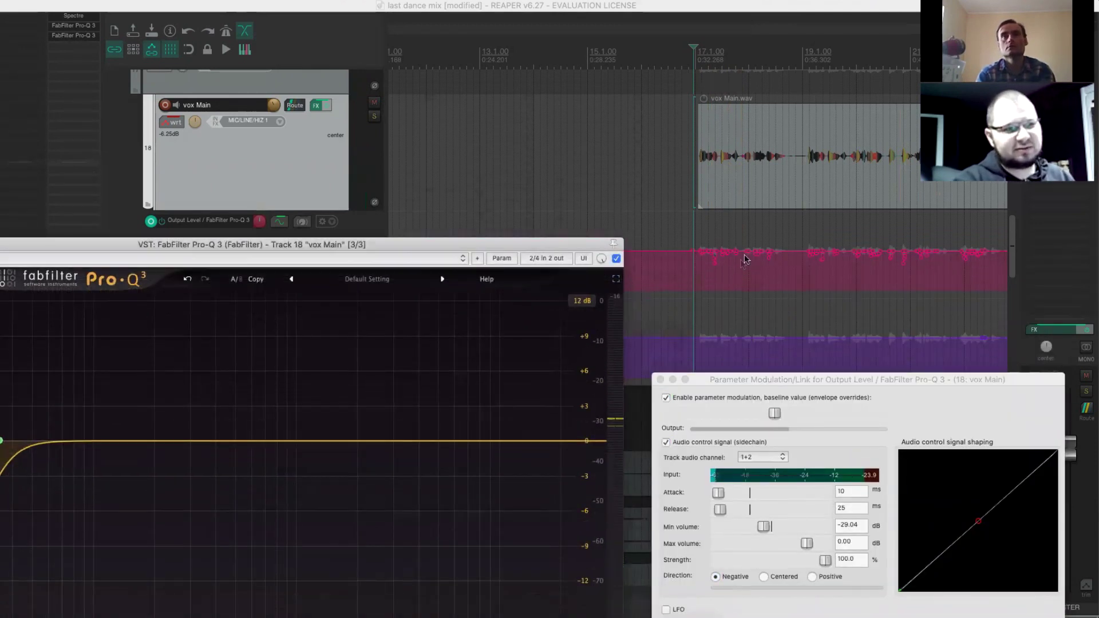
Place the play cursor just before the vocal clip and set the output-level modulation's minimum volume to -30.70 dB
{"action": "left_click", "coordinate": [685, 70]}
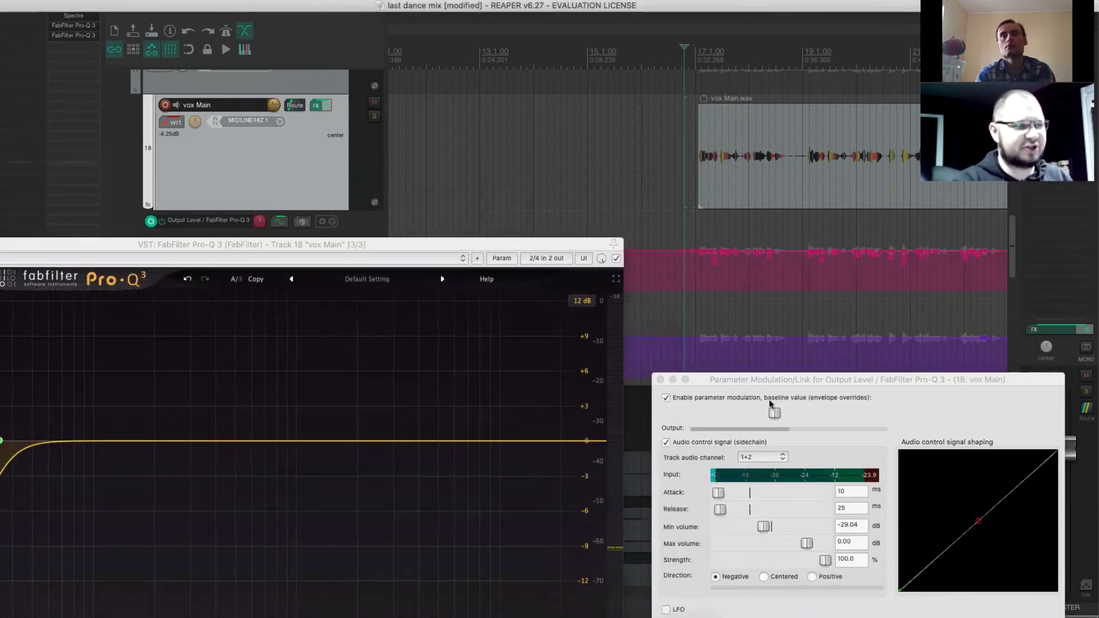
{"action": "left_click_drag", "start_coordinate": [486, 241], "coordinate": [487, 2]}
{"action": "left_click", "coordinate": [767, 530]}
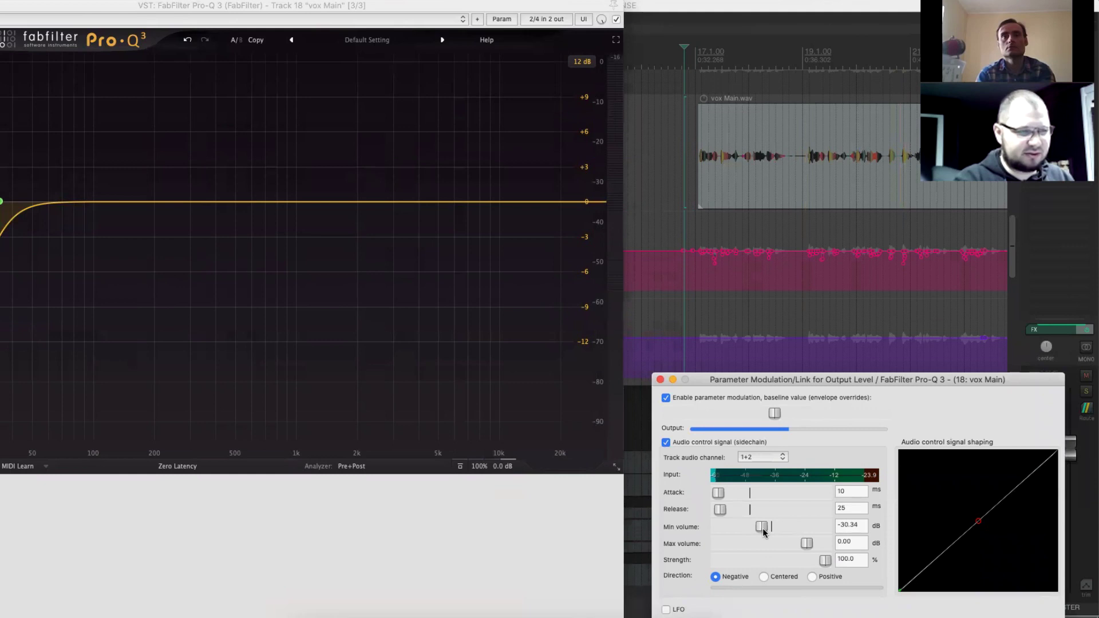
Play the song to about 1:33 to write the modulated Output Level as automation on vox Main
{"action": "key", "text": "space"}
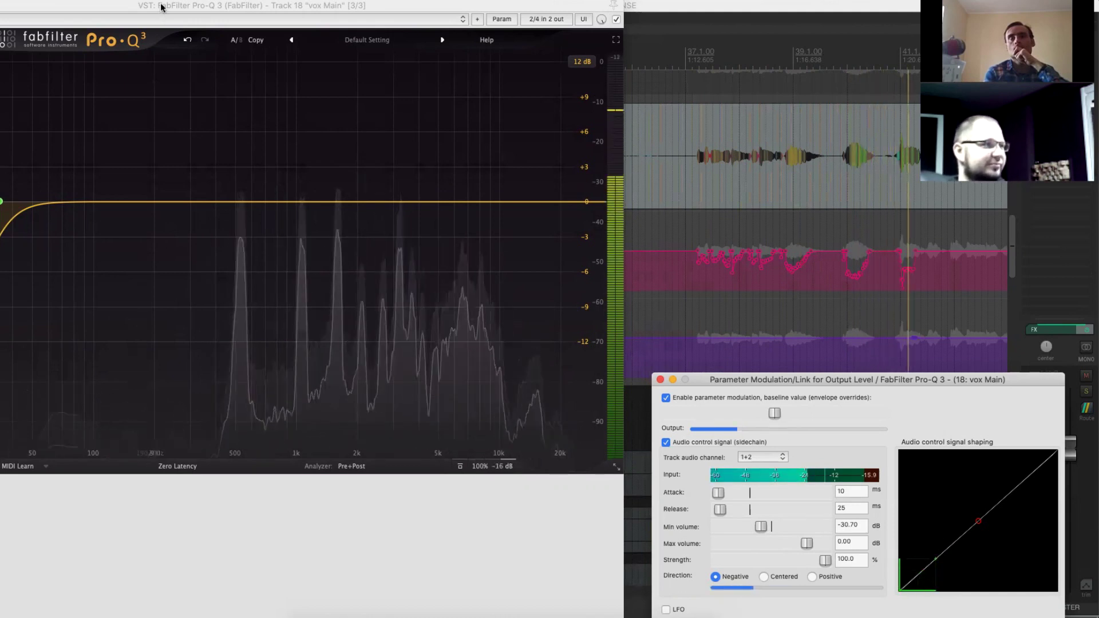
{"action": "left_click_drag", "start_coordinate": [162, 7], "coordinate": [176, 7]}
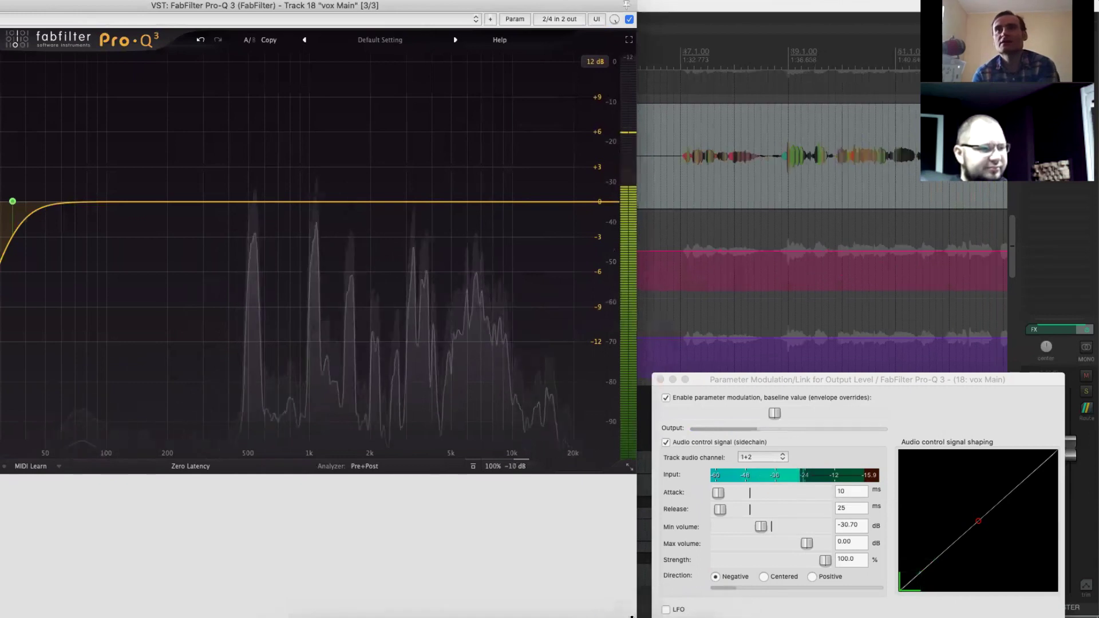
{"action": "left_click_drag", "start_coordinate": [629, 604], "coordinate": [588, 460]}
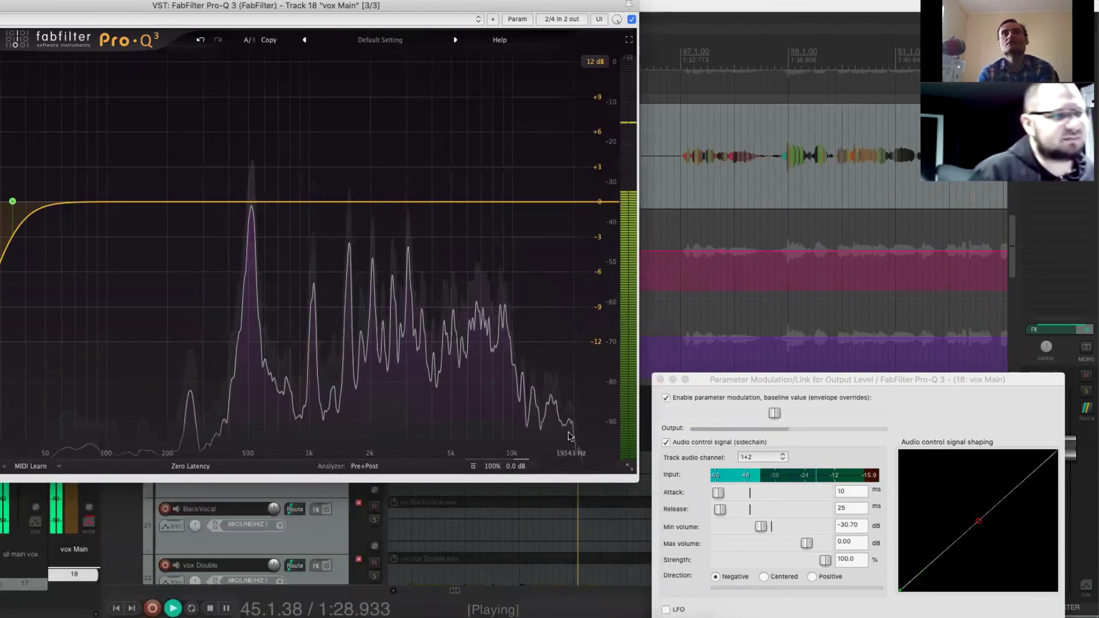
{"action": "left_click_drag", "start_coordinate": [569, 437], "coordinate": [570, 437]}
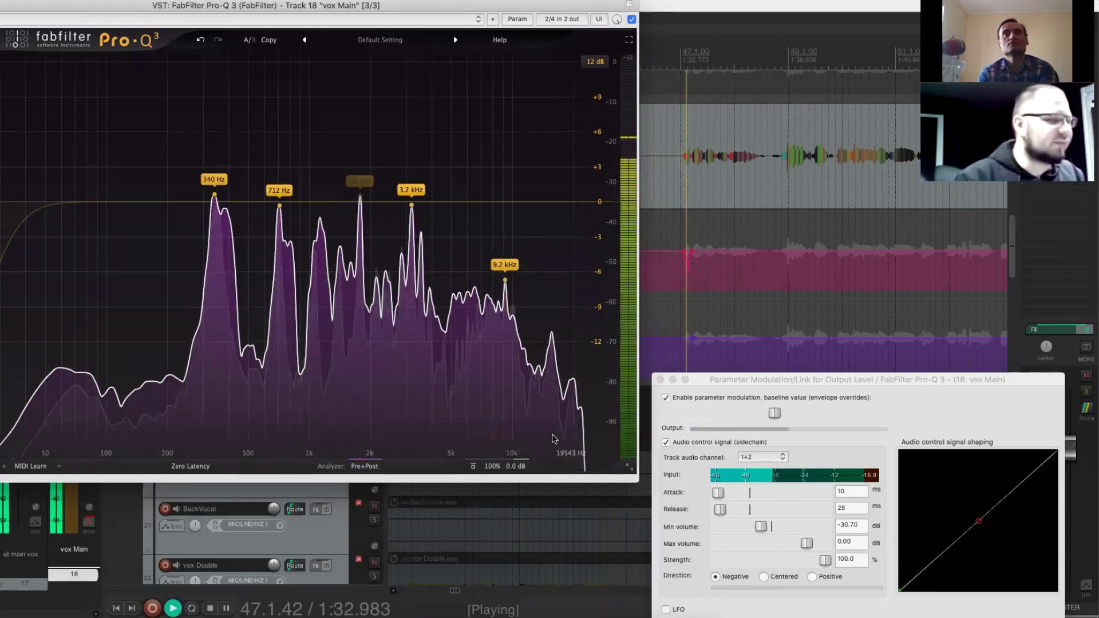
{"action": "key", "text": "space"}
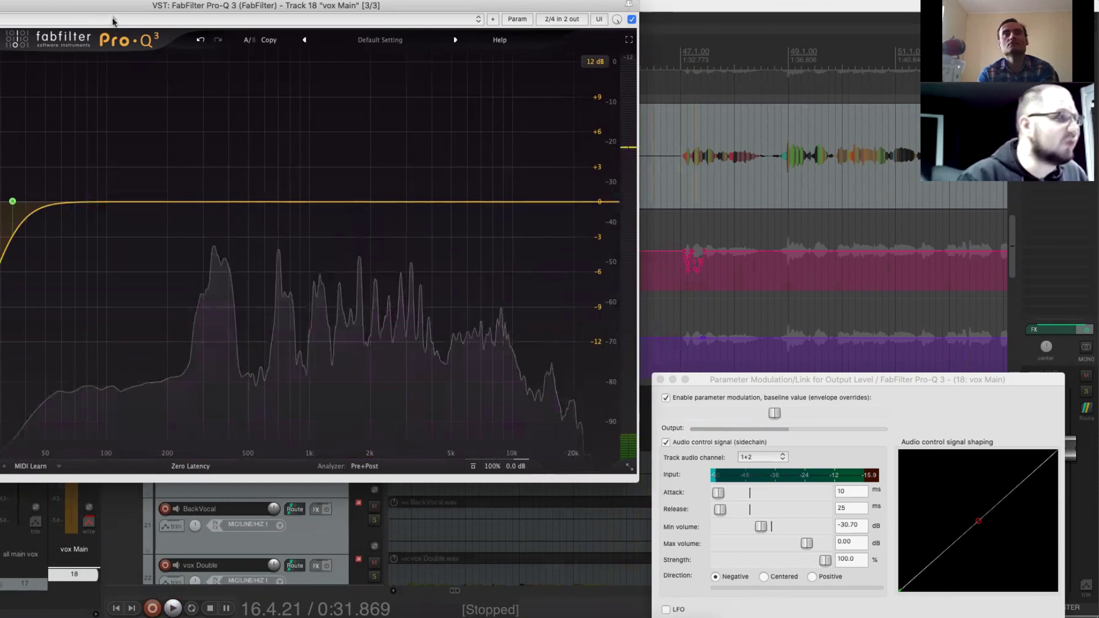
Check the written envelope, close the parameter modulation, and remove the last Pro-Q 3 with its envelopes from vox Main
{"action": "left_click_drag", "start_coordinate": [224, 5], "coordinate": [364, 52]}
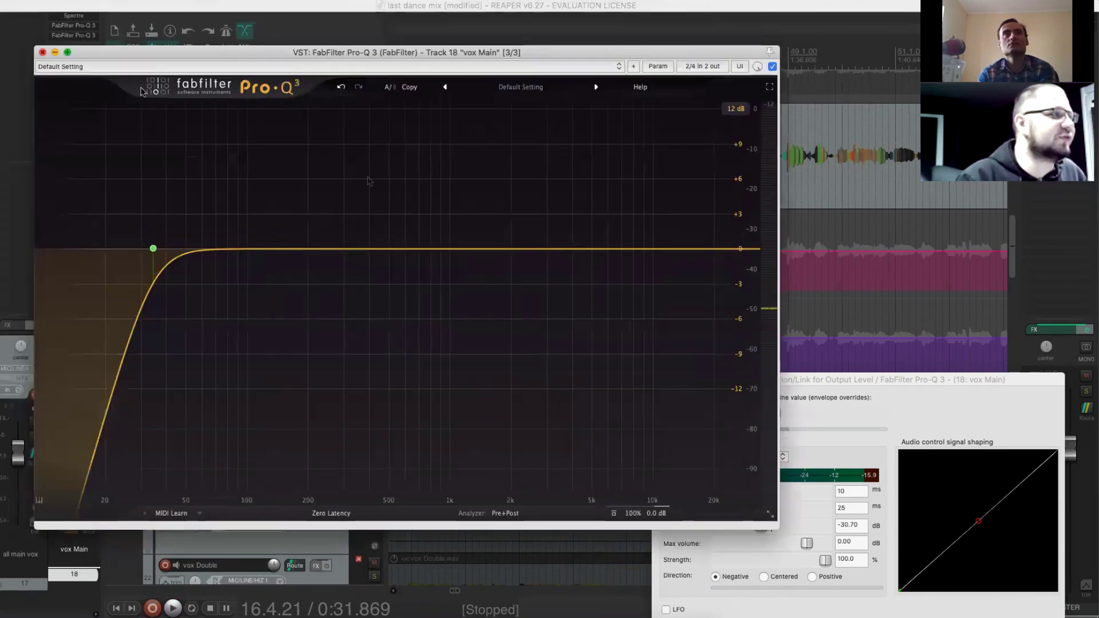
{"action": "key", "text": "Escape"}
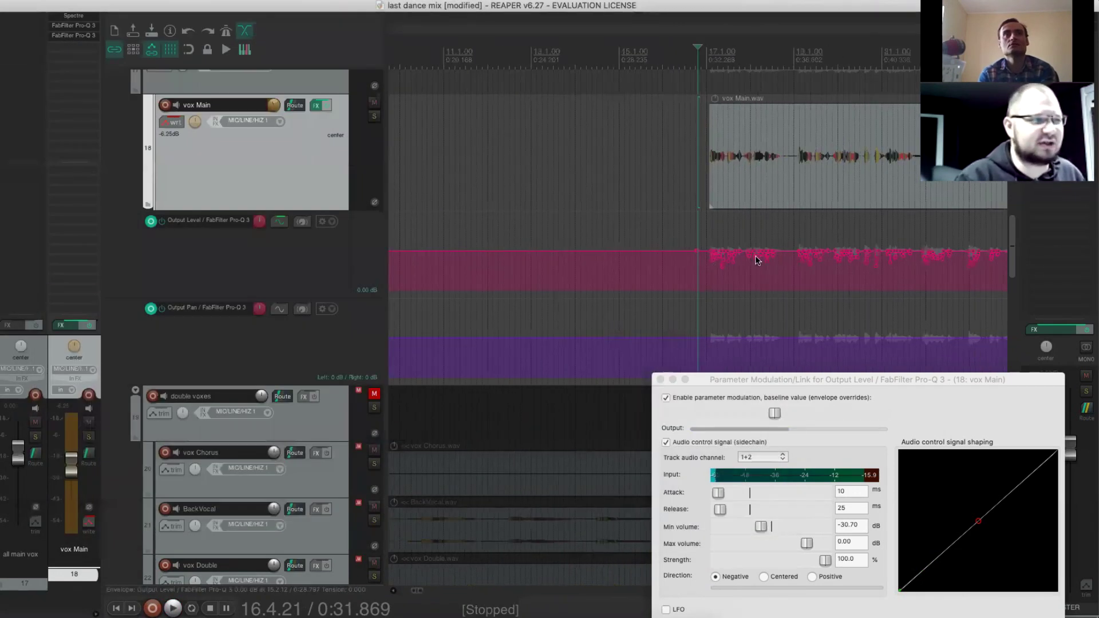
{"action": "scroll", "coordinate": [770, 272], "scroll_direction": "down", "scroll_amount": 5}
{"action": "left_click", "coordinate": [663, 395]}
{"action": "left_click", "coordinate": [660, 379]}
Set the vox Main track's automation mode back to Trim/Read in its envelope settings
{"action": "left_click", "coordinate": [175, 123]}
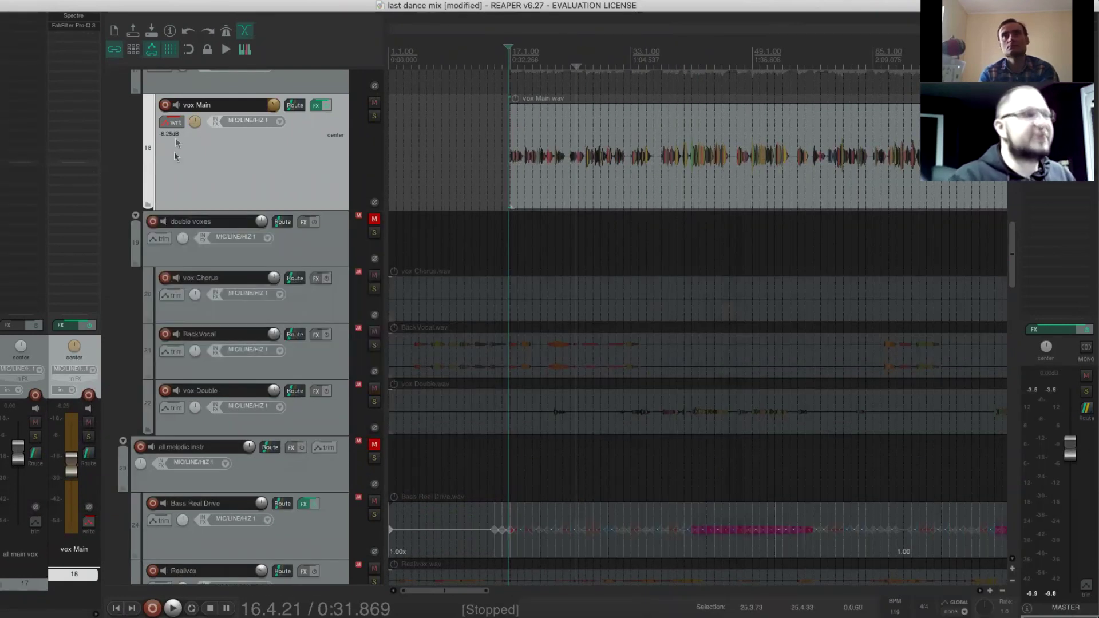
{"action": "left_click", "coordinate": [172, 122]}
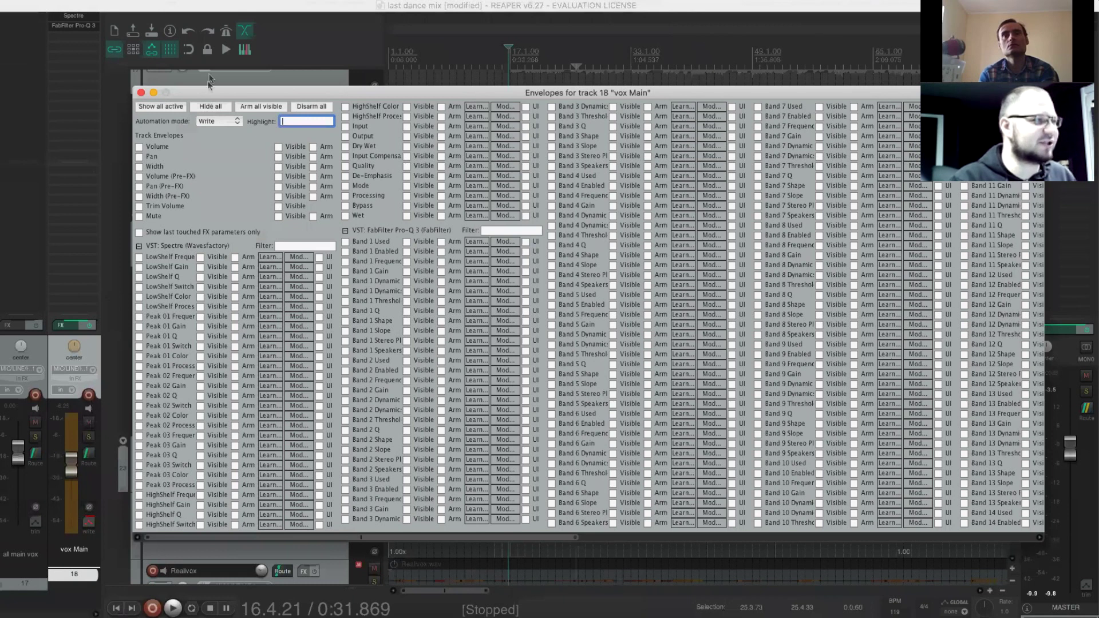
{"action": "left_click", "coordinate": [218, 121]}
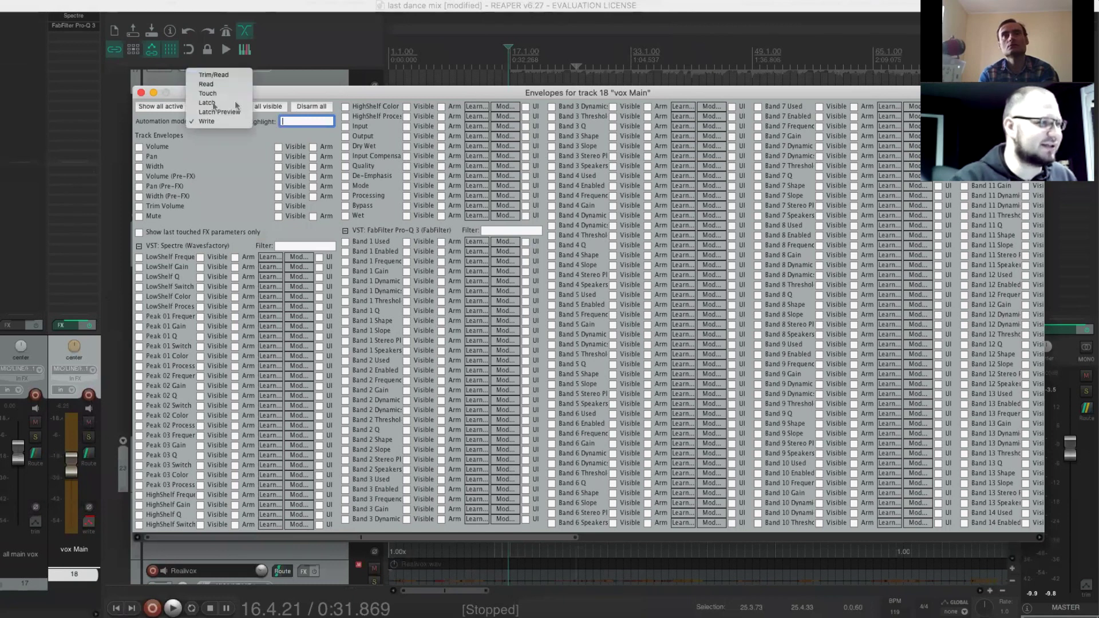
{"action": "left_click", "coordinate": [213, 75]}
{"action": "key", "text": "Escape"}
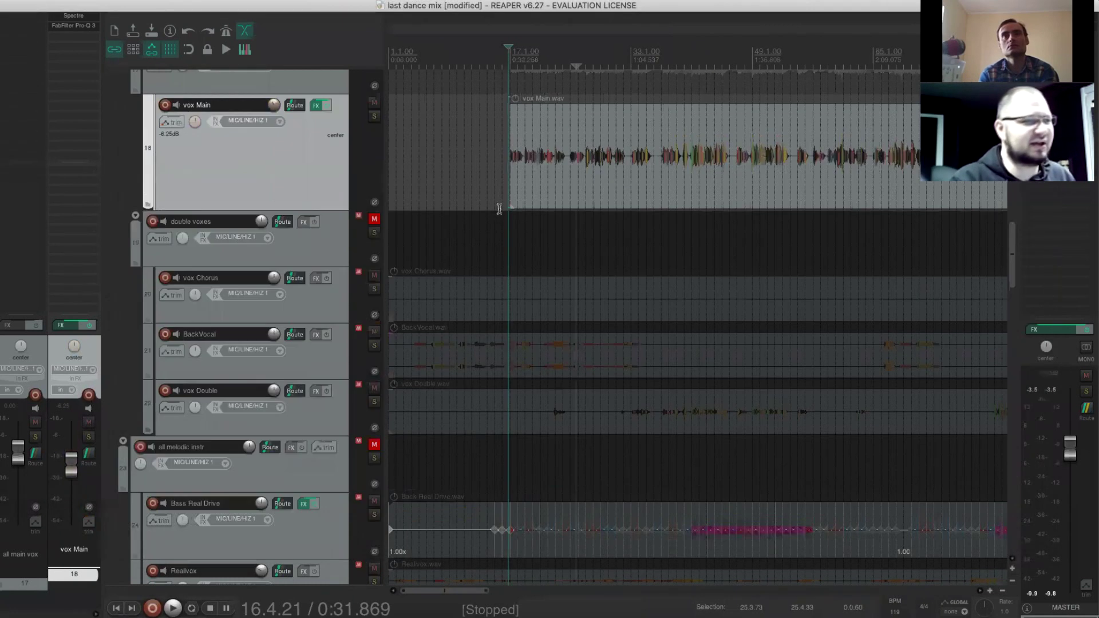
Show and arm the Volume (Pre-FX) envelope on the vox Main track
{"action": "scroll", "coordinate": [706, 256], "scroll_direction": "up", "scroll_amount": 3}
{"action": "scroll", "coordinate": [706, 256], "scroll_direction": "up", "scroll_amount": 3}
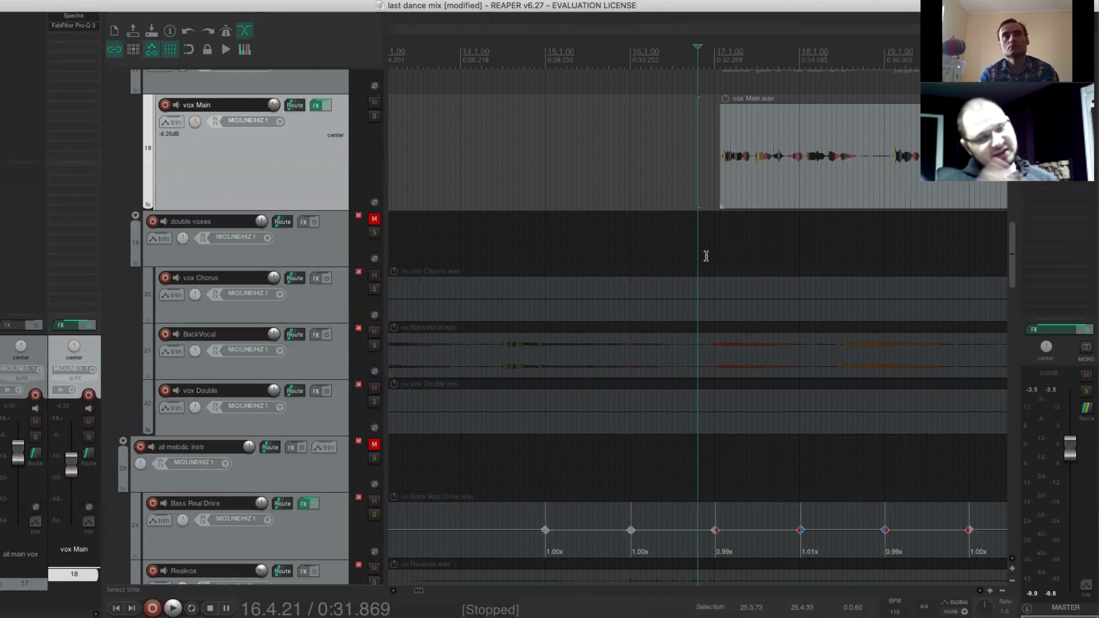
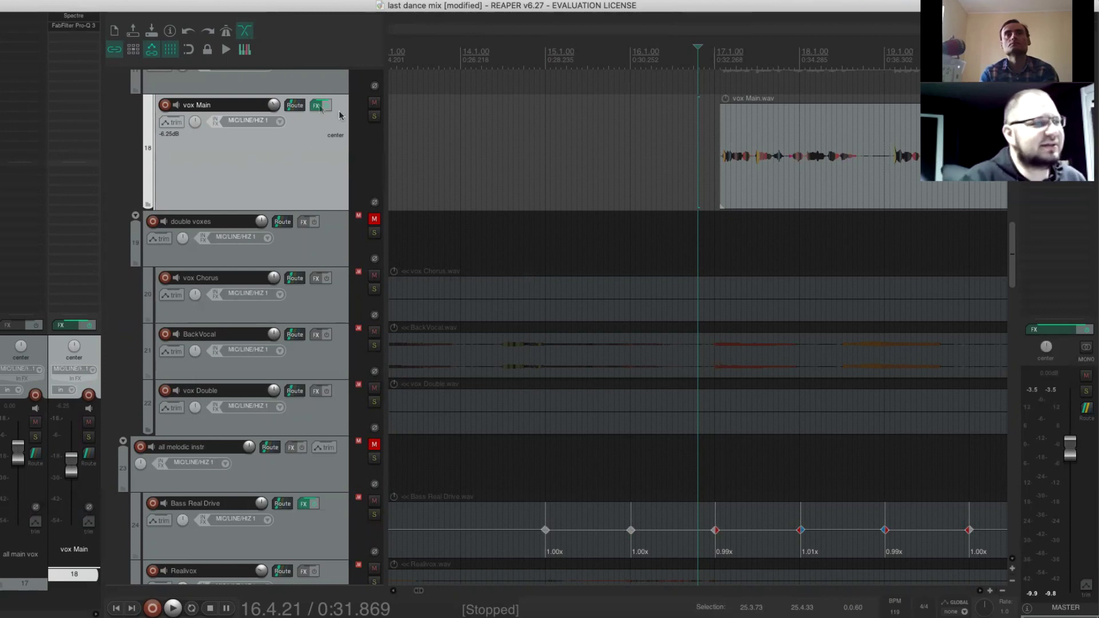
{"action": "left_click", "coordinate": [295, 106]}
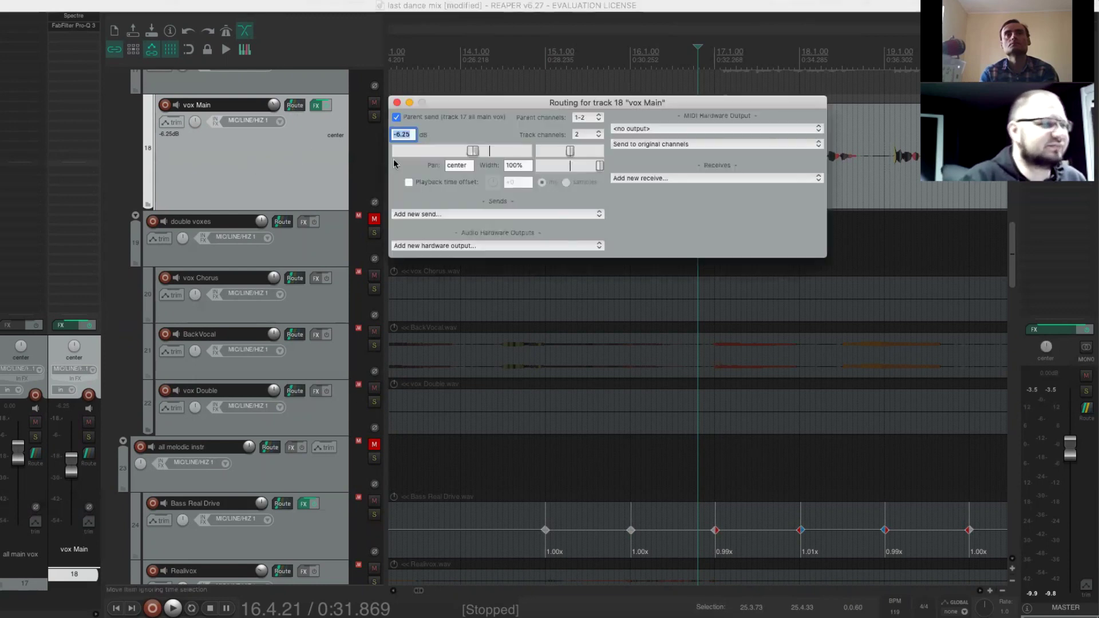
{"action": "left_click", "coordinate": [394, 102]}
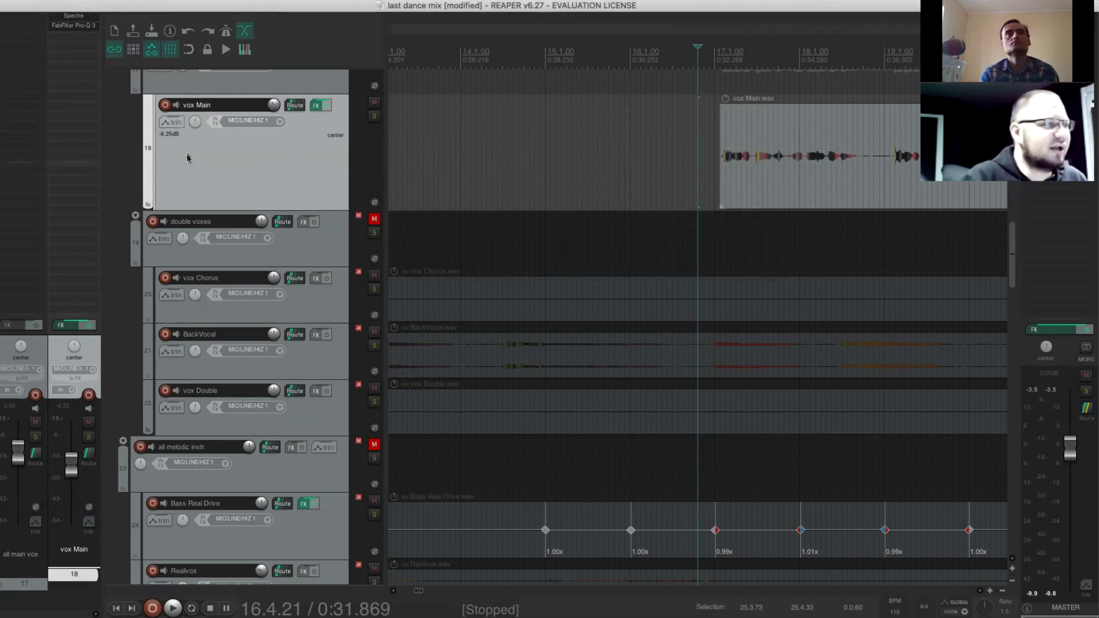
{"action": "left_click", "coordinate": [172, 122]}
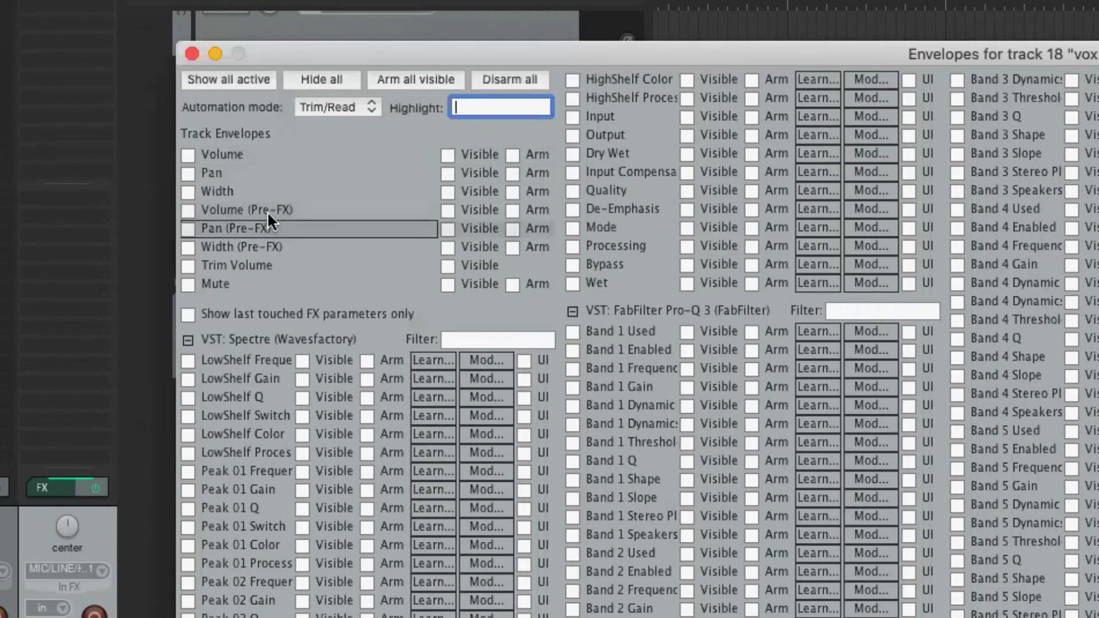
{"action": "left_click", "coordinate": [267, 208]}
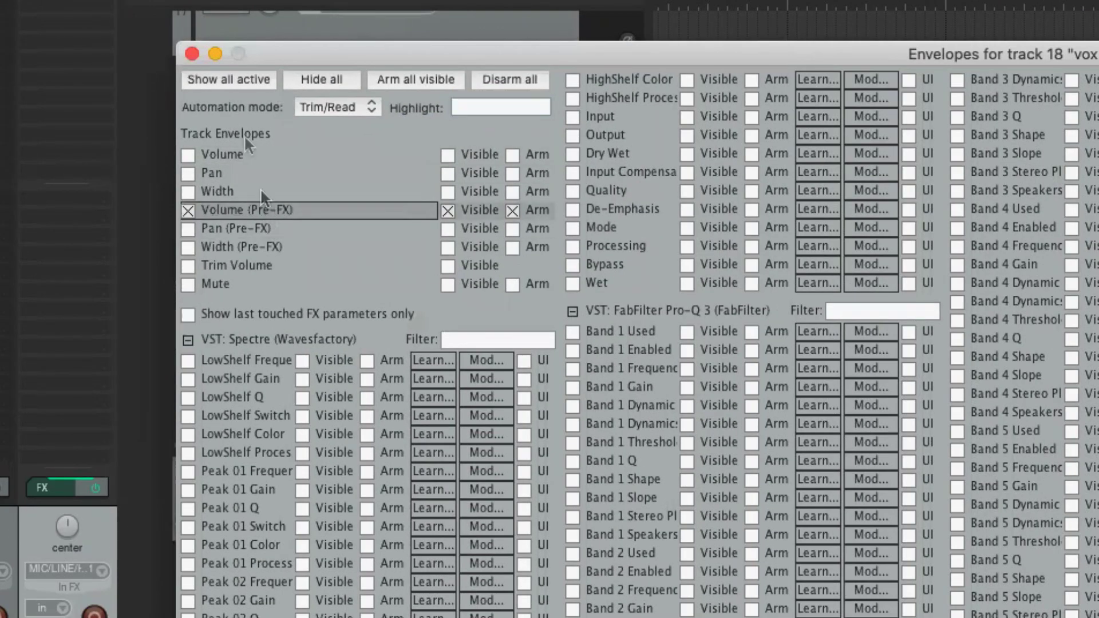
{"action": "left_click", "coordinate": [191, 52]}
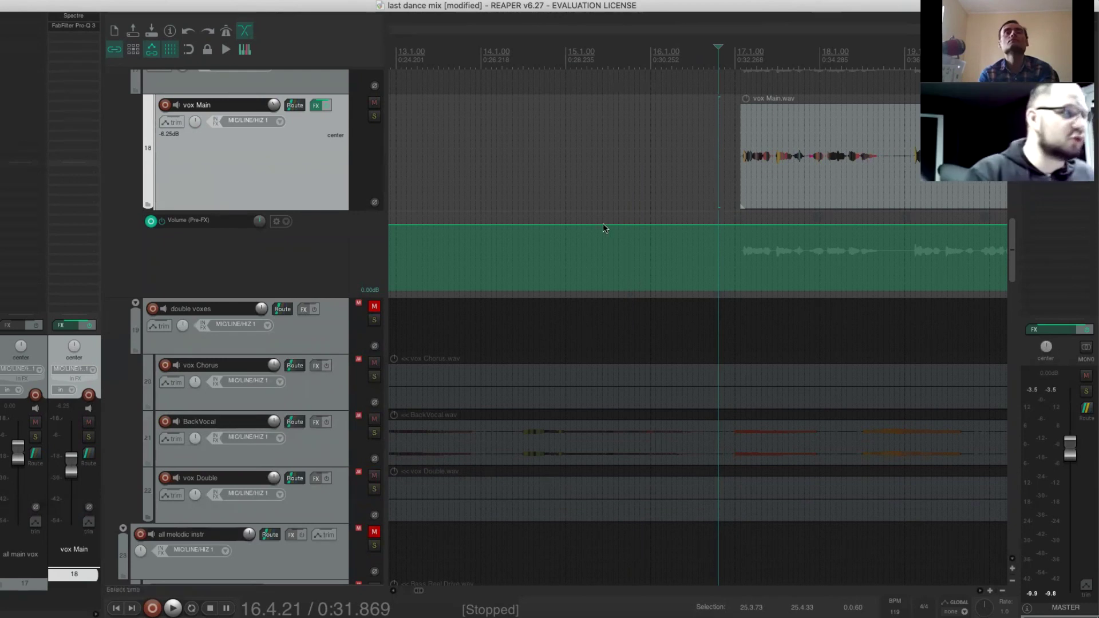
Add the saved 670 FX chain with the Comp670 compressor to the vox Main track
{"action": "scroll", "coordinate": [635, 202], "scroll_direction": "down", "scroll_amount": 4}
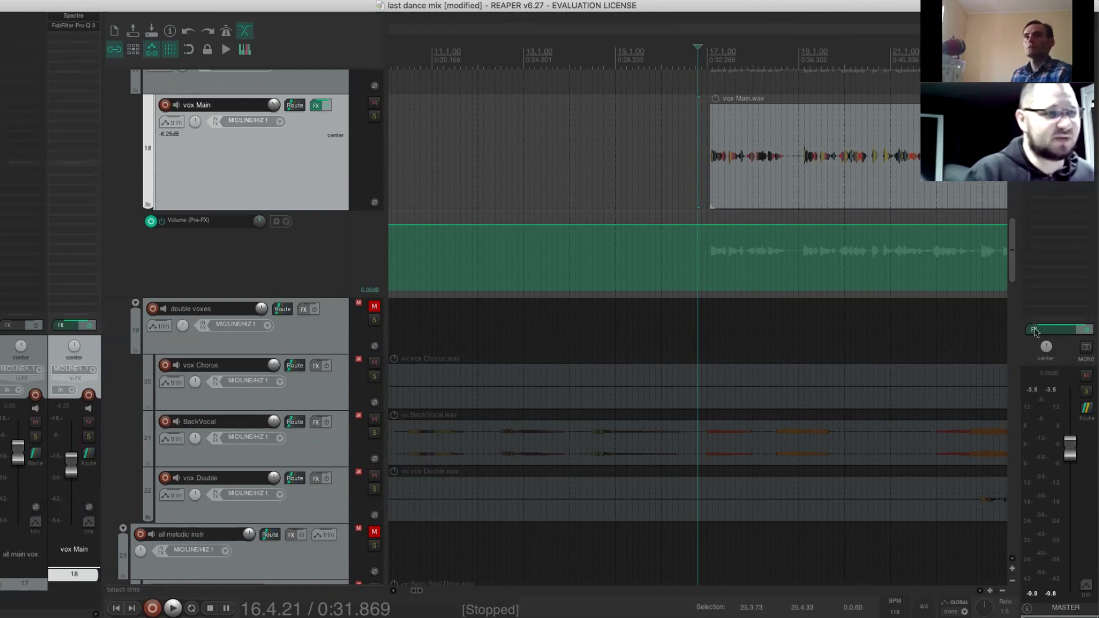
{"action": "scroll", "coordinate": [876, 297], "scroll_direction": "down", "scroll_amount": 3}
{"action": "scroll", "coordinate": [394, 169], "scroll_direction": "down", "scroll_amount": 3}
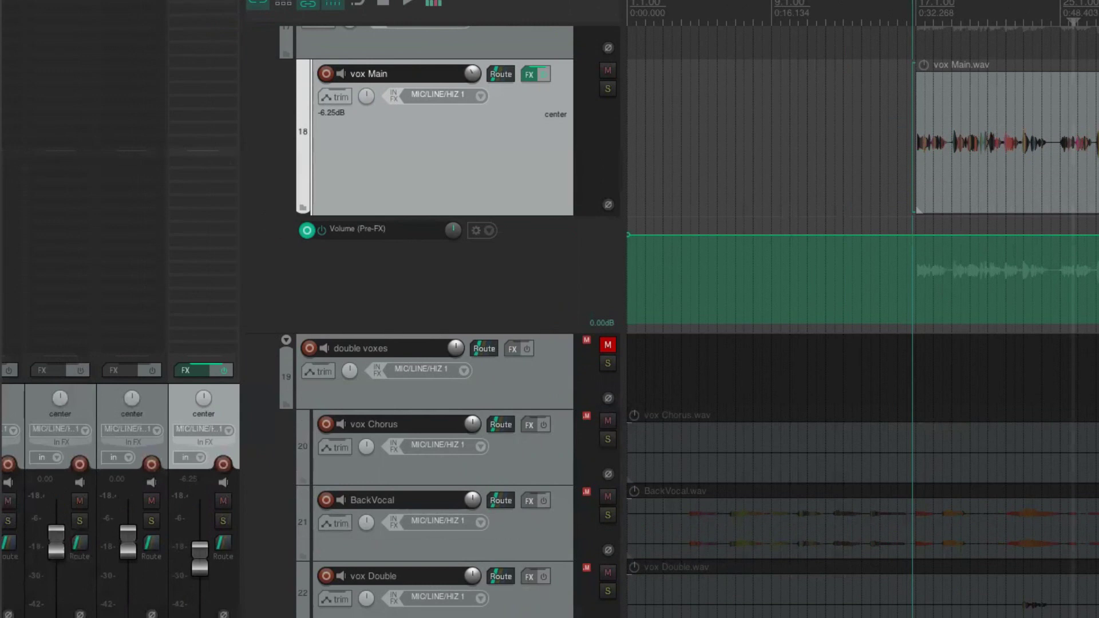
{"action": "right_click", "coordinate": [187, 370]}
{"action": "mouse_move", "coordinate": [272, 27]}
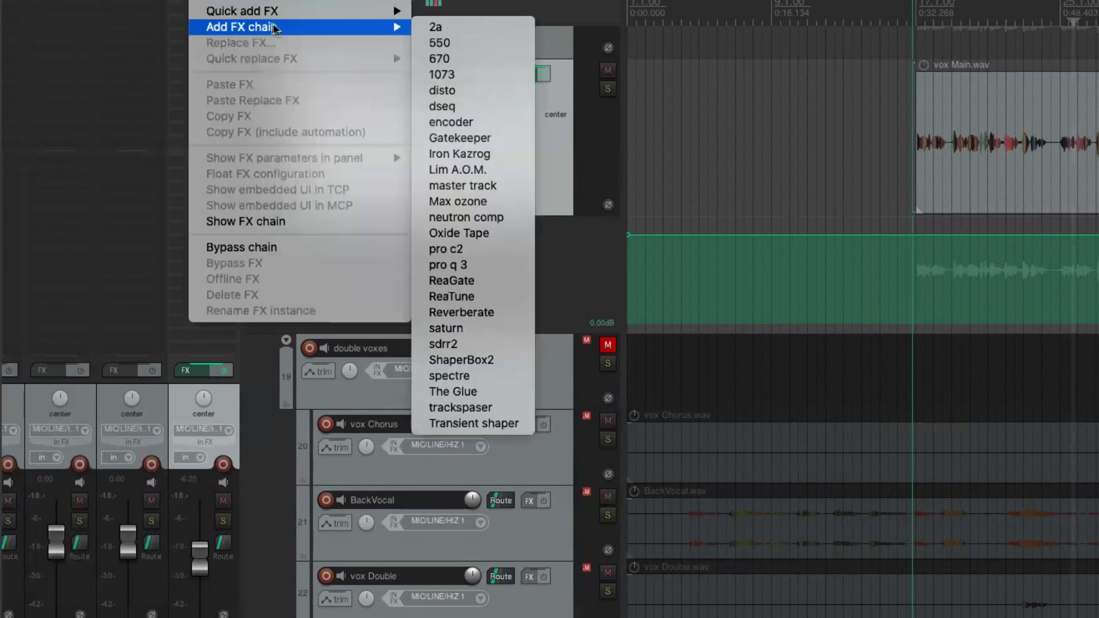
{"action": "left_click", "coordinate": [452, 59]}
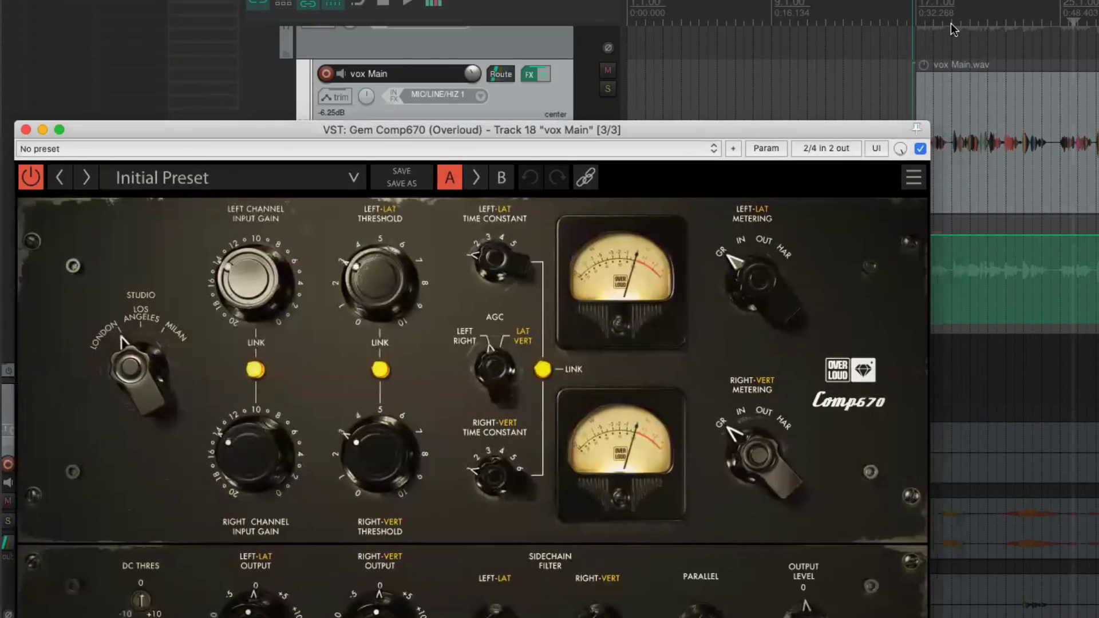
Place the play cursor just before the vocal clip, at 0:32.170, and bring the whole Comp670 window into view
{"action": "left_click", "coordinate": [909, 25]}
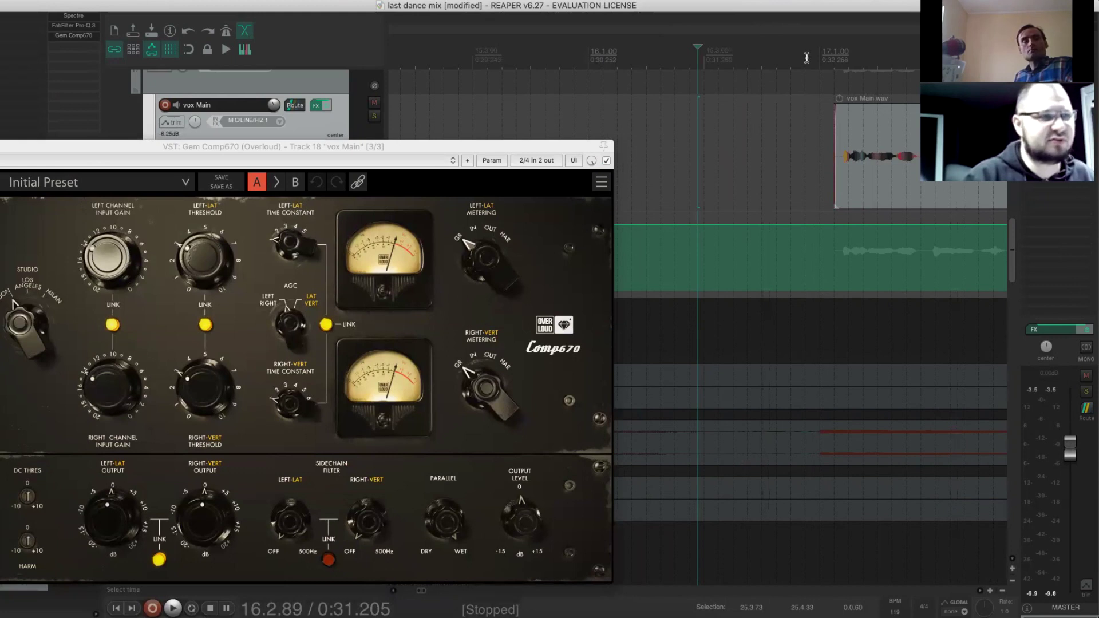
{"action": "left_click", "coordinate": [807, 57]}
{"action": "left_click_drag", "start_coordinate": [461, 149], "coordinate": [650, 93]}
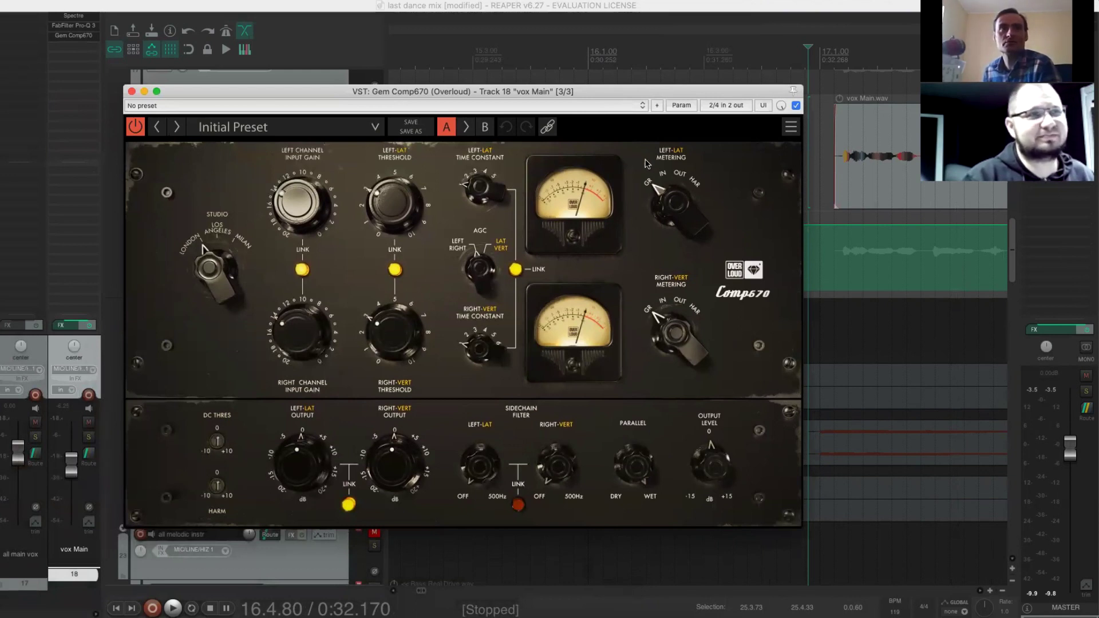
{"action": "left_click", "coordinate": [295, 190]}
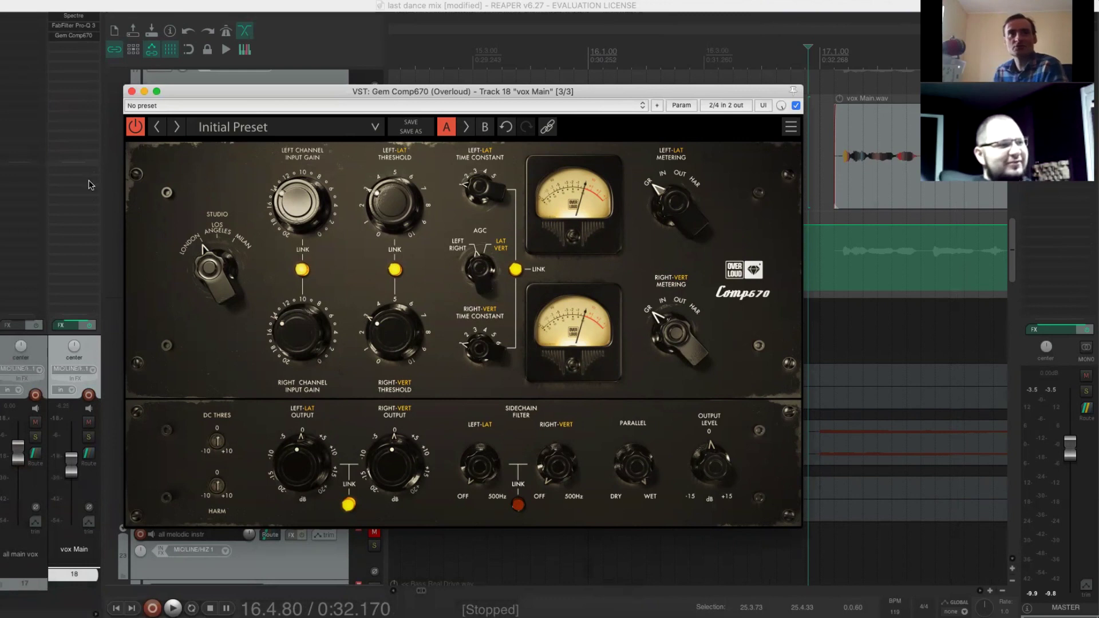
{"action": "mouse_move", "coordinate": [234, 264]}
{"action": "left_mouse_down"}
{"action": "mouse_move", "coordinate": [235, 246]}
{"action": "mouse_move", "coordinate": [247, 256]}
{"action": "left_mouse_up"}
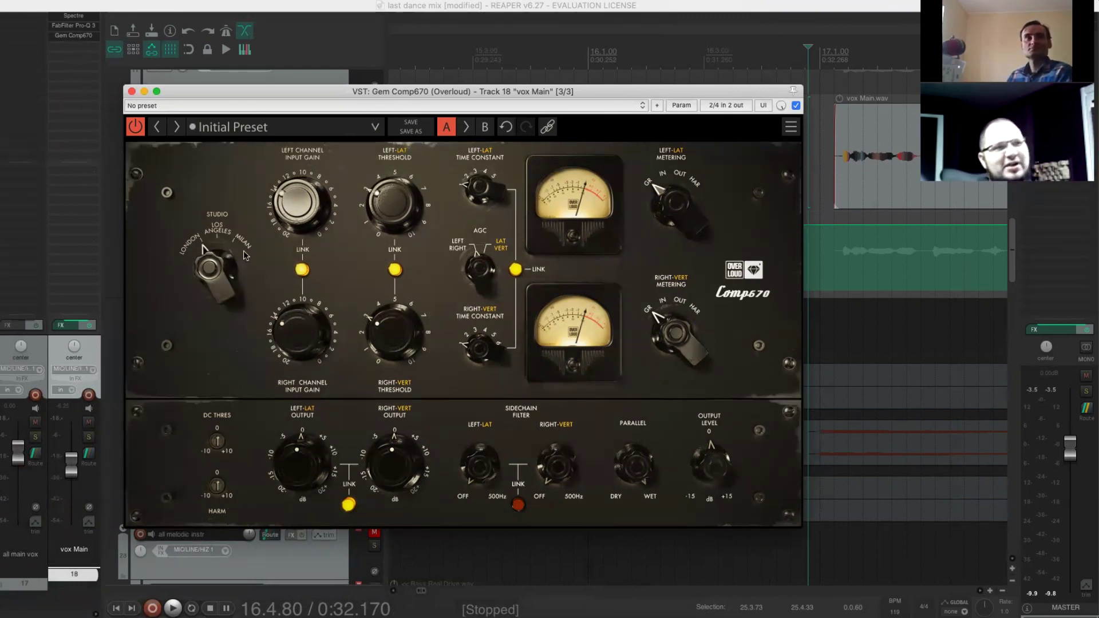
{"action": "mouse_move", "coordinate": [234, 264]}
{"action": "left_mouse_down"}
{"action": "mouse_move", "coordinate": [234, 247]}
{"action": "mouse_move", "coordinate": [234, 264]}
{"action": "left_mouse_up"}
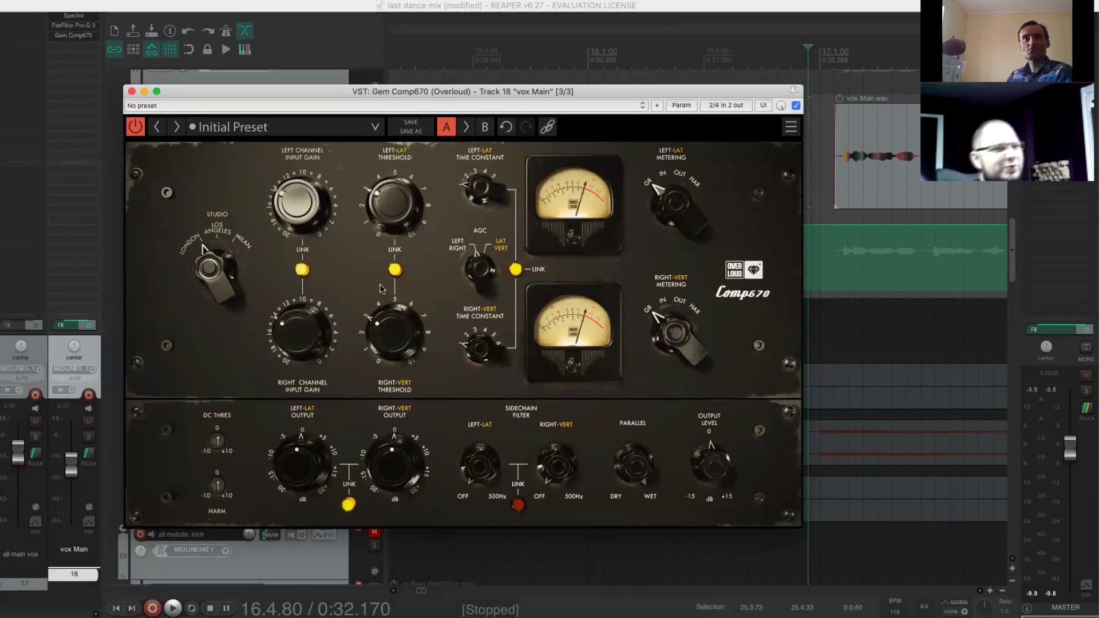
Play the vocal and lower Comp670's linked left and right channel input gains to about 0
{"action": "key", "text": "space"}
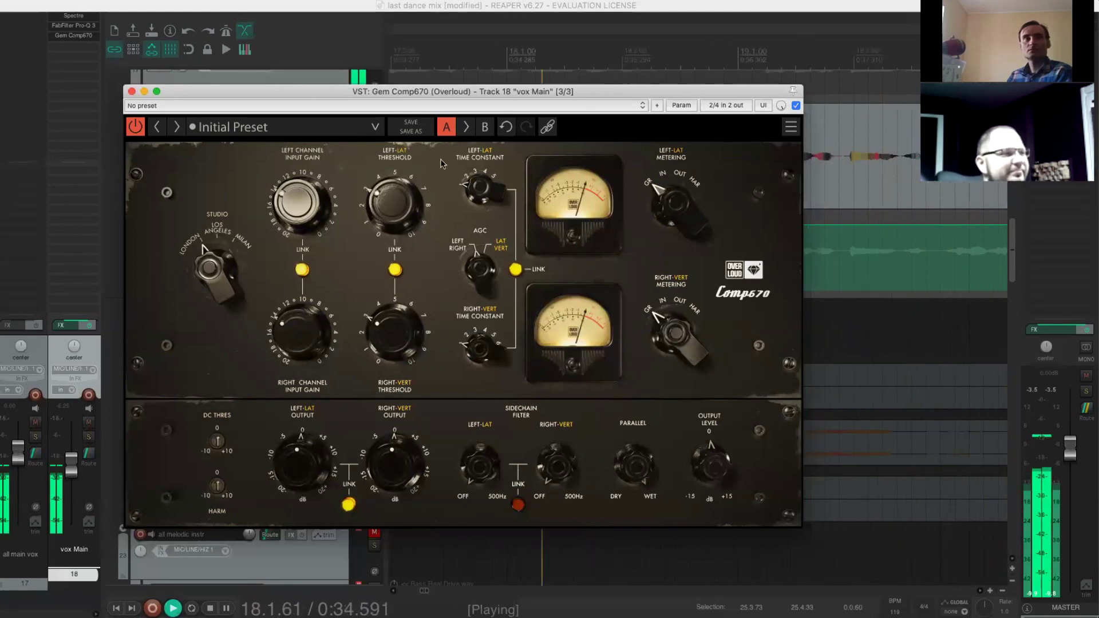
{"action": "left_click_drag", "start_coordinate": [309, 87], "coordinate": [314, 91]}
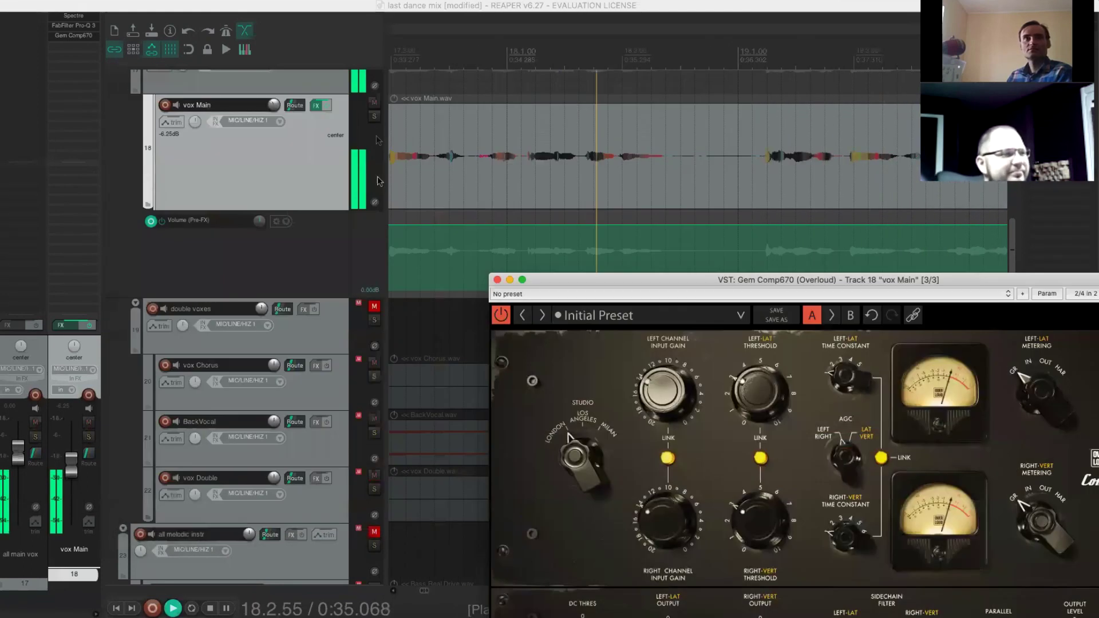
{"action": "left_click_drag", "start_coordinate": [573, 279], "coordinate": [157, 25]}
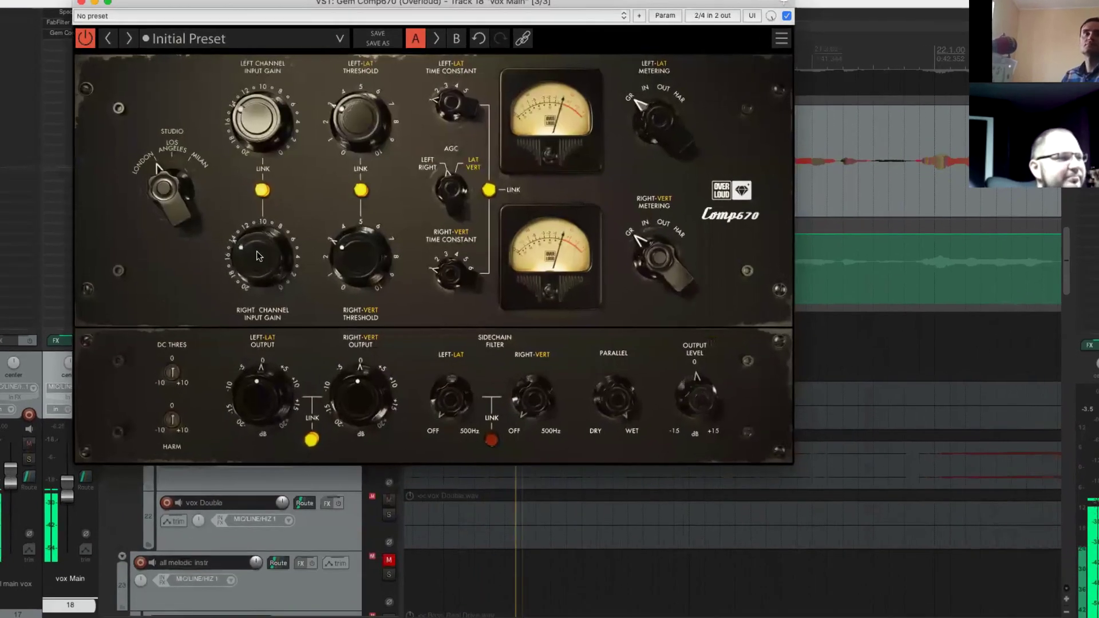
{"action": "left_click_drag", "start_coordinate": [257, 255], "coordinate": [257, 234]}
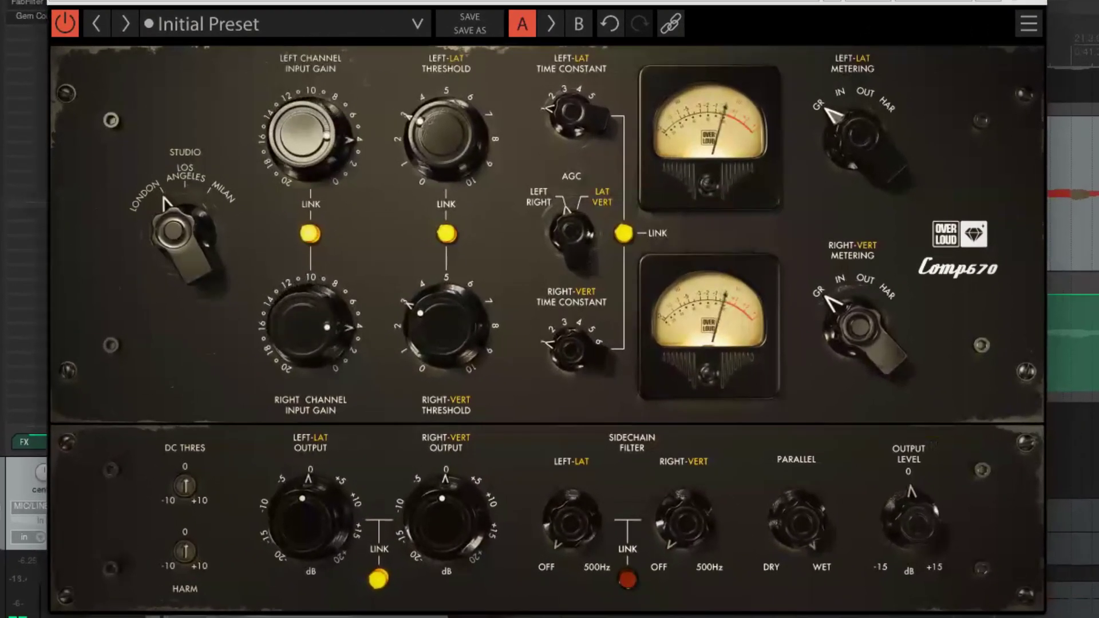
{"action": "left_click_drag", "start_coordinate": [301, 337], "coordinate": [289, 323]}
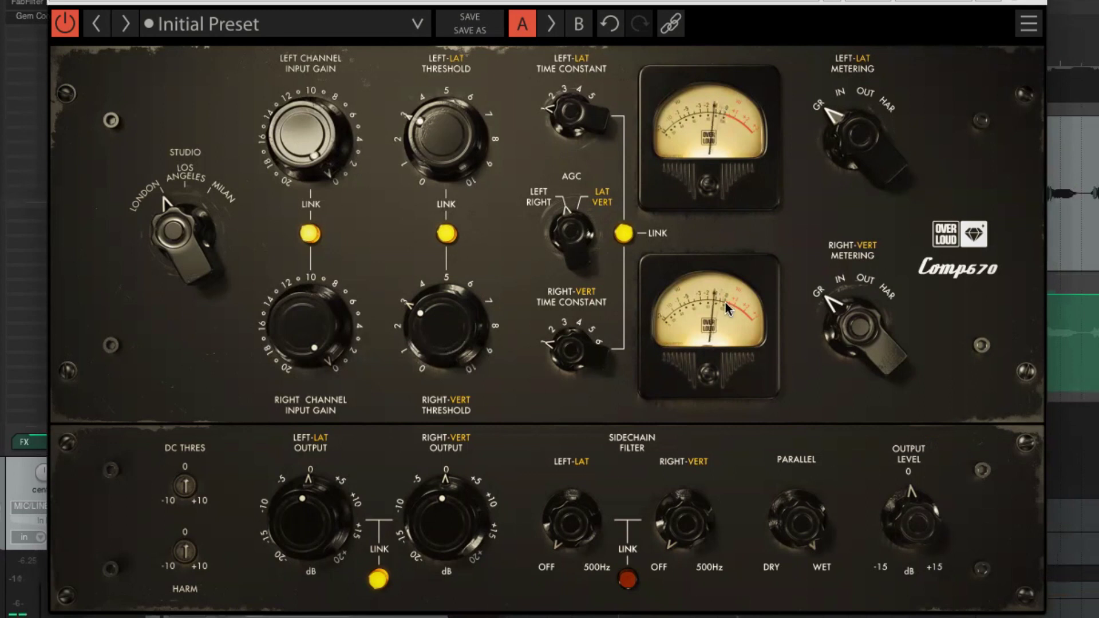
Set Comp670's linked outputs to about -10 dB and its linked thresholds to about 5 during playback, and stop the vocal
{"action": "left_click_drag", "start_coordinate": [452, 518], "coordinate": [407, 502]}
{"action": "left_click_drag", "start_coordinate": [436, 341], "coordinate": [449, 319]}
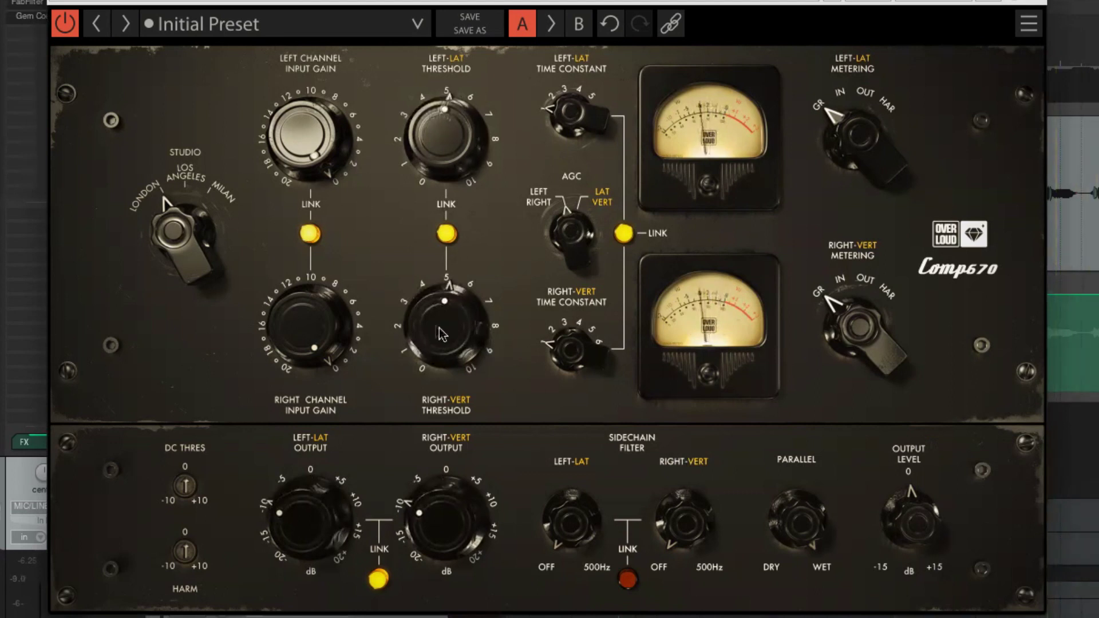
{"action": "left_click_drag", "start_coordinate": [289, 542], "coordinate": [289, 538]}
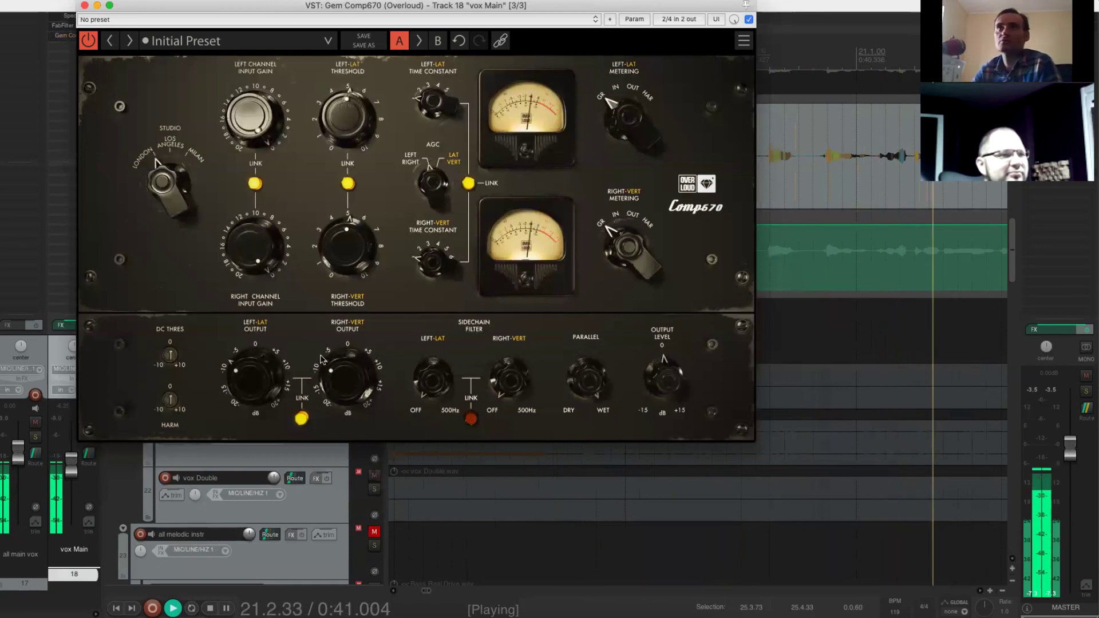
{"action": "key", "text": "space"}
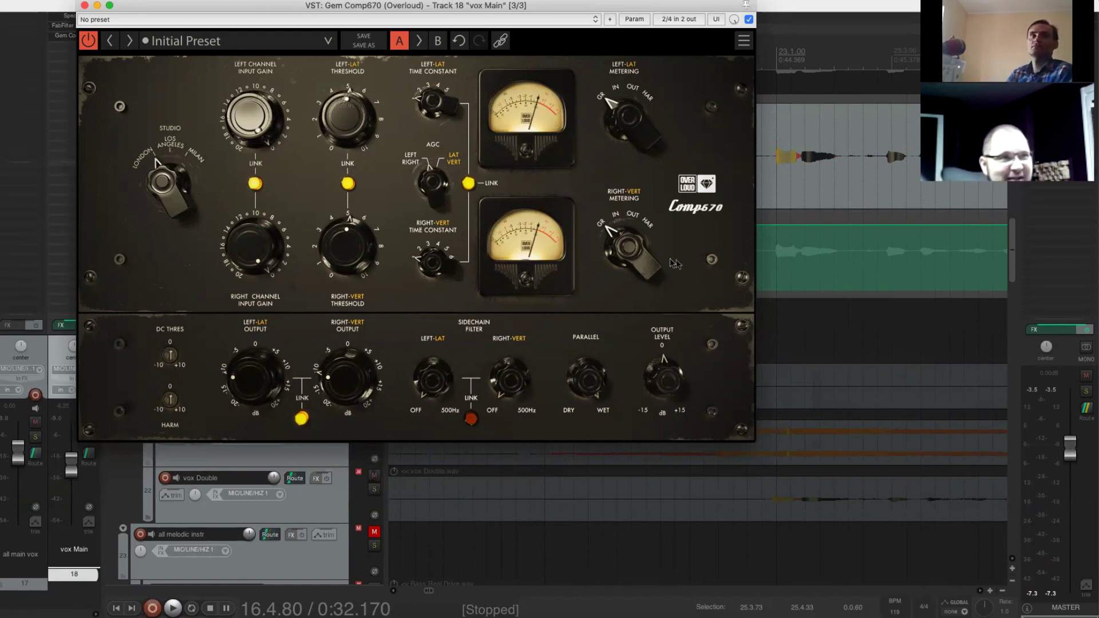
Play the vocal from 0:32.170 and compare it with Comp670 bypassed and active
{"action": "key", "text": "space"}
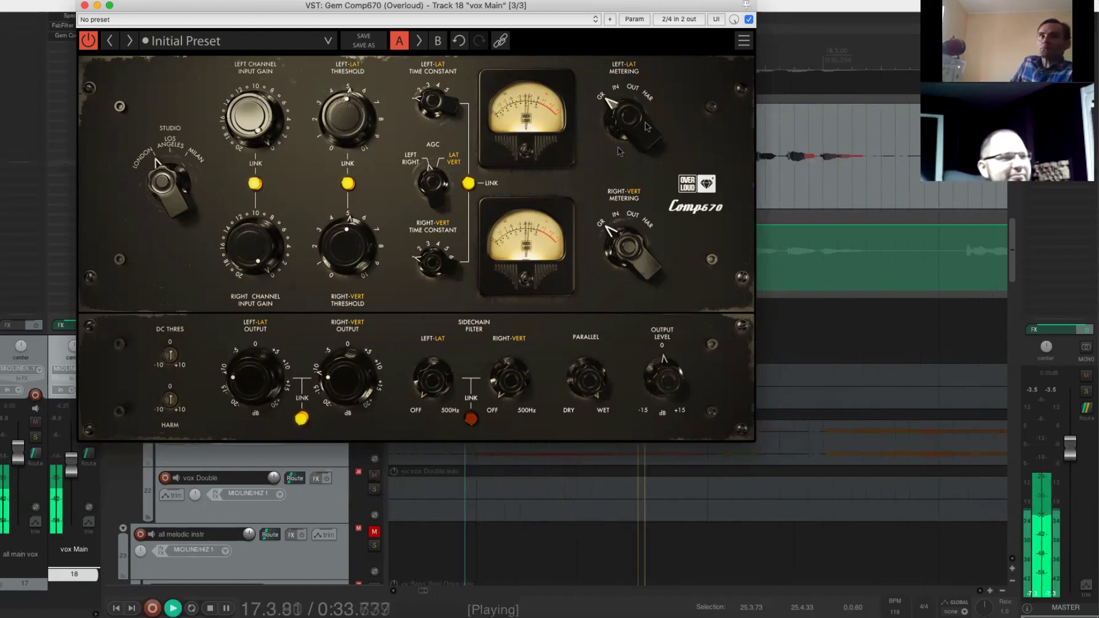
{"action": "left_click", "coordinate": [749, 20]}
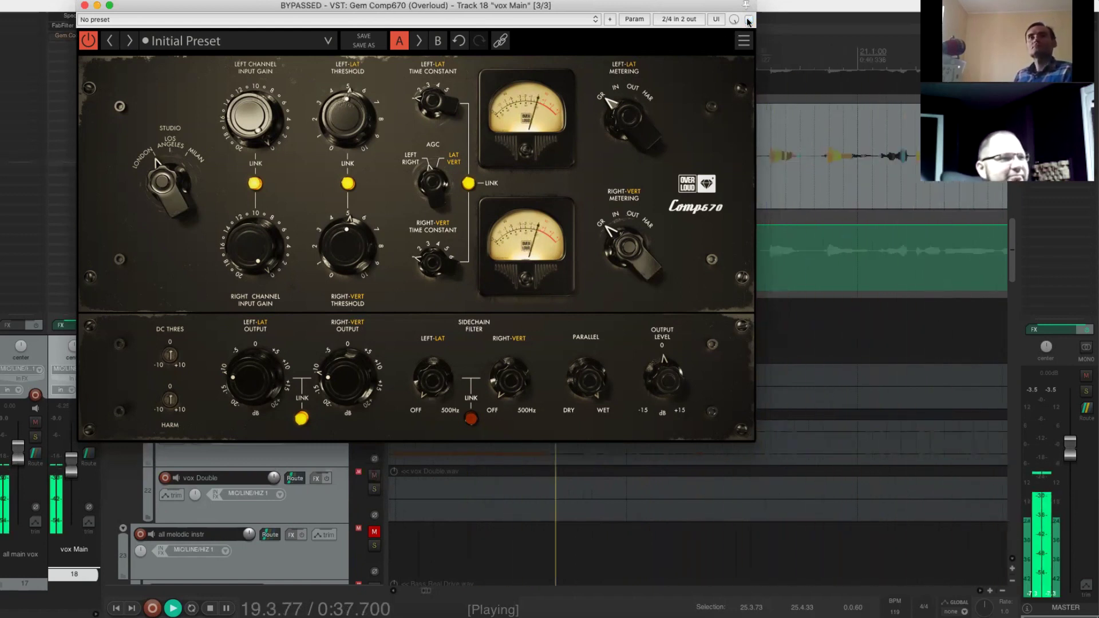
{"action": "left_click", "coordinate": [747, 21]}
{"action": "key", "text": "space"}
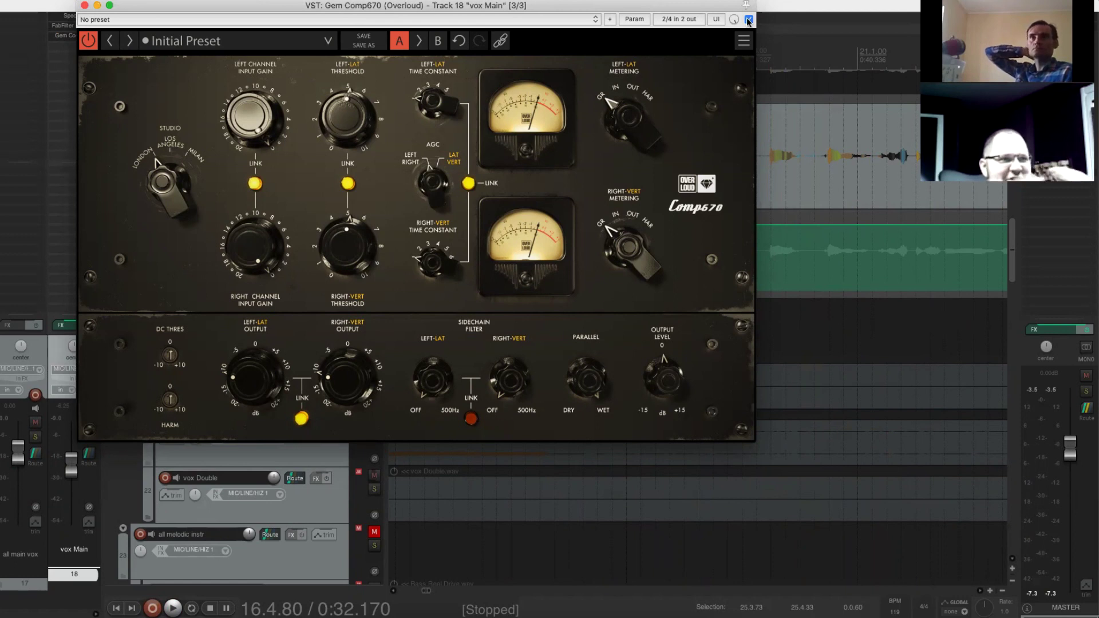
Listen to Comp670's Los Angeles studio setting during playback, and set the studio to Milan
{"action": "key", "text": "space"}
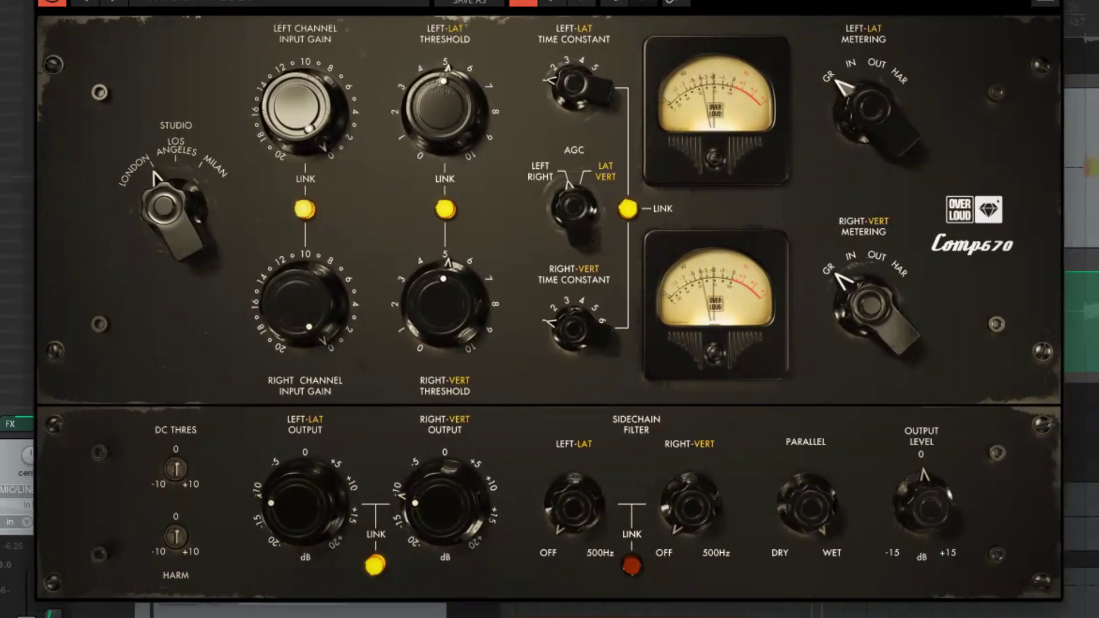
{"action": "left_click", "coordinate": [172, 235]}
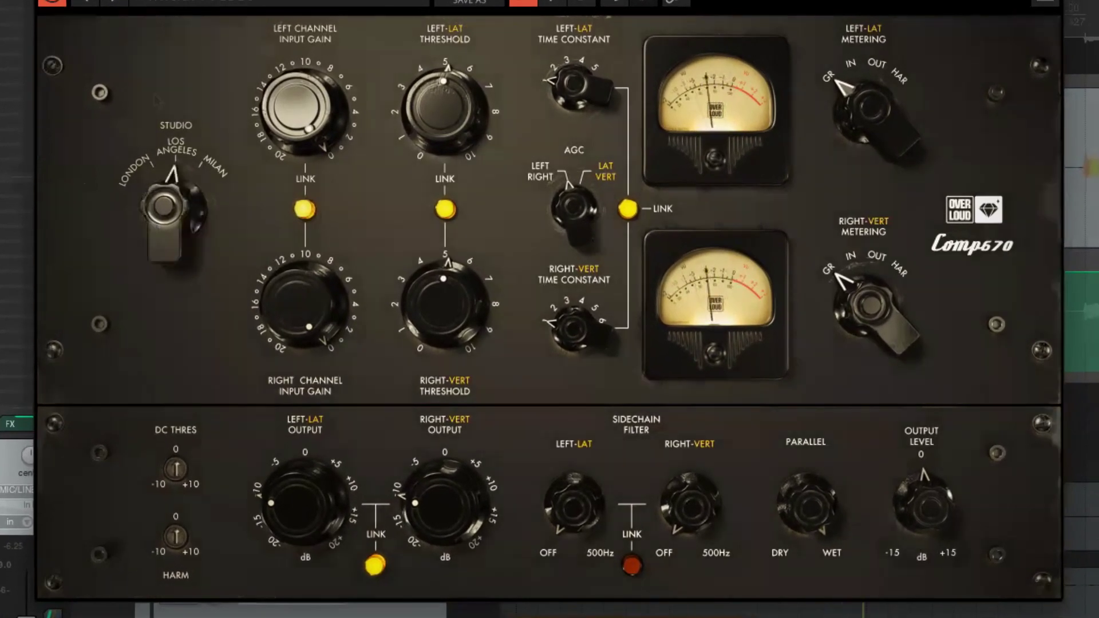
{"action": "left_click", "coordinate": [172, 236]}
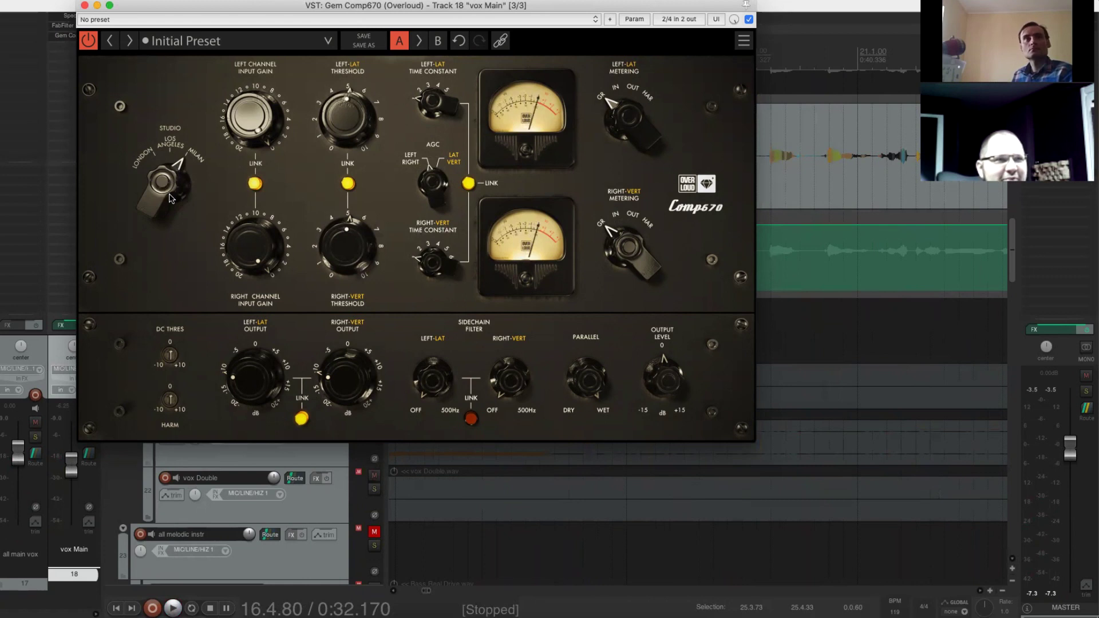
Compare the vocal with the Milan-set Comp670 active and bypassed over repeated playback from 0:32.170, and leave the compressor enabled
{"action": "key", "text": "space"}
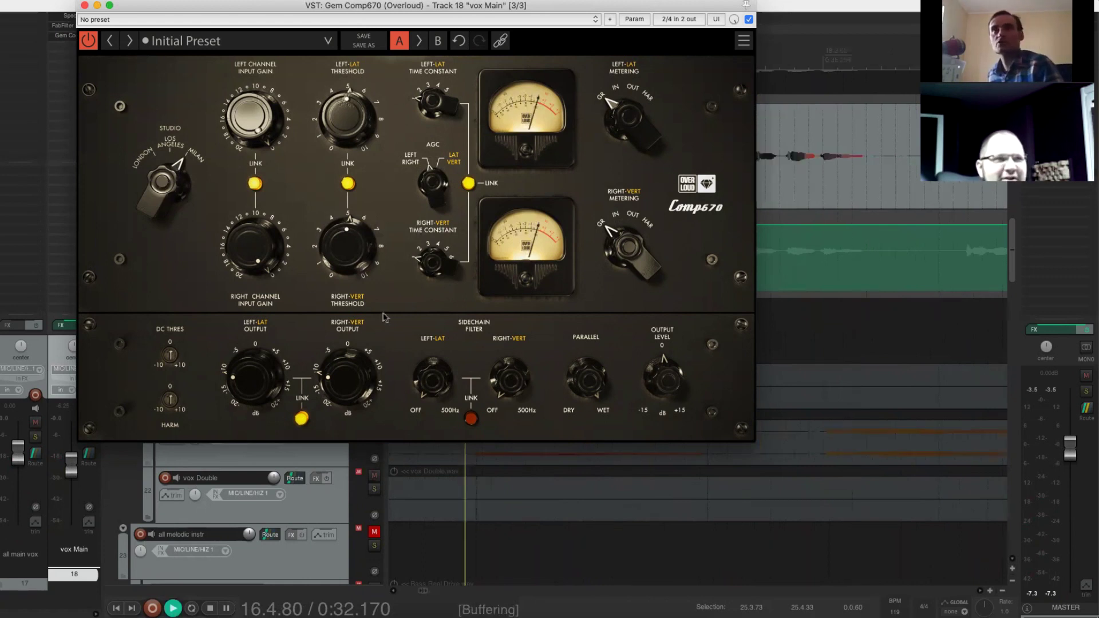
{"action": "left_click", "coordinate": [749, 19]}
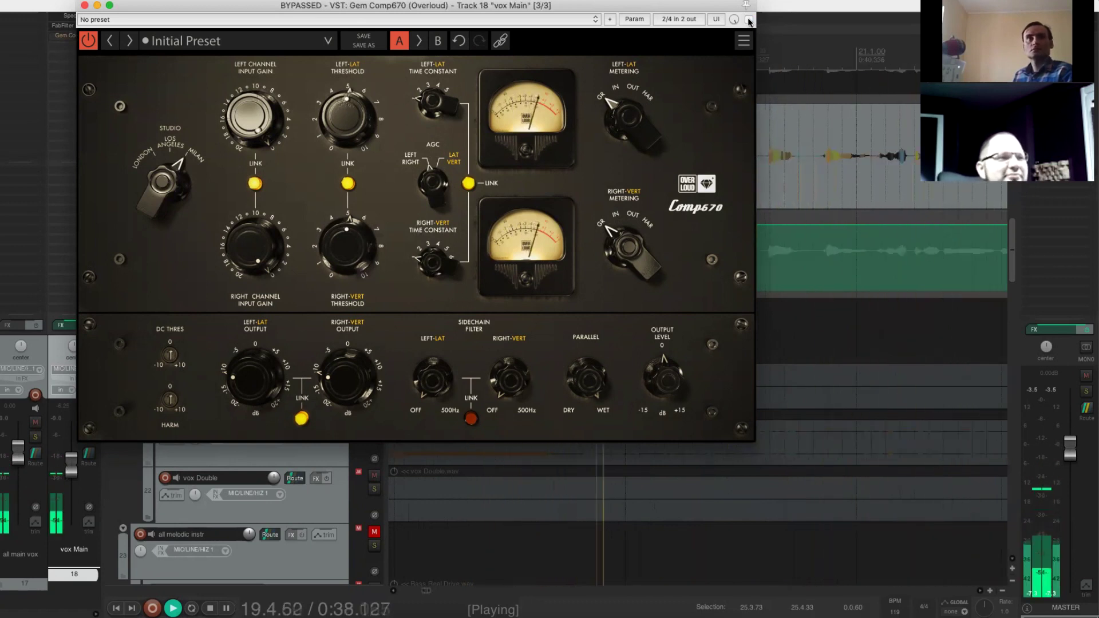
{"action": "left_click", "coordinate": [749, 19]}
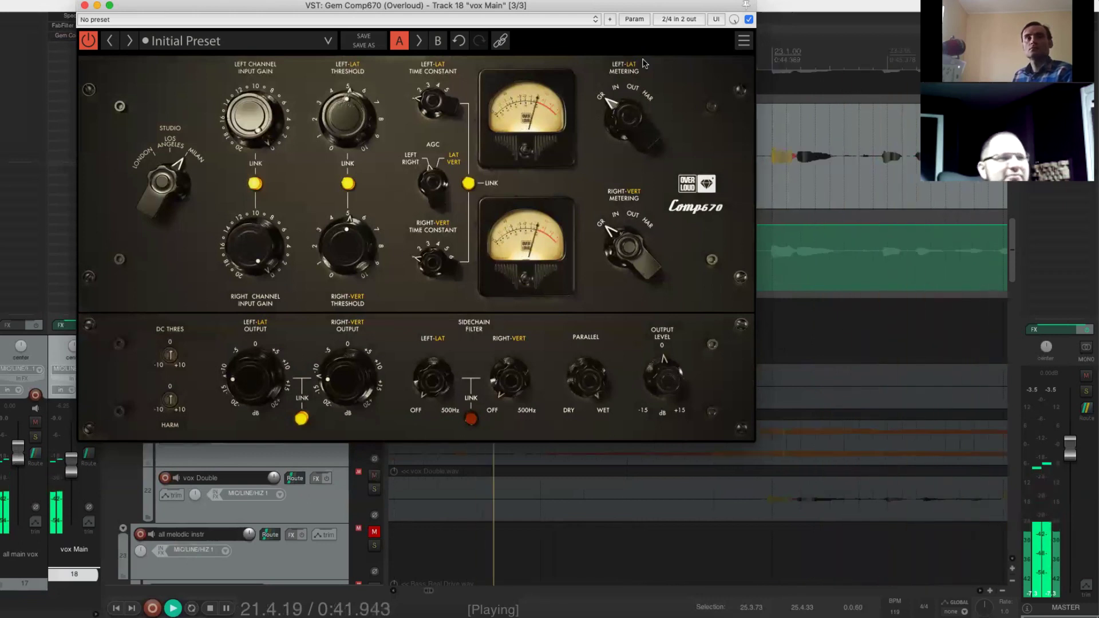
{"action": "left_click", "coordinate": [749, 20]}
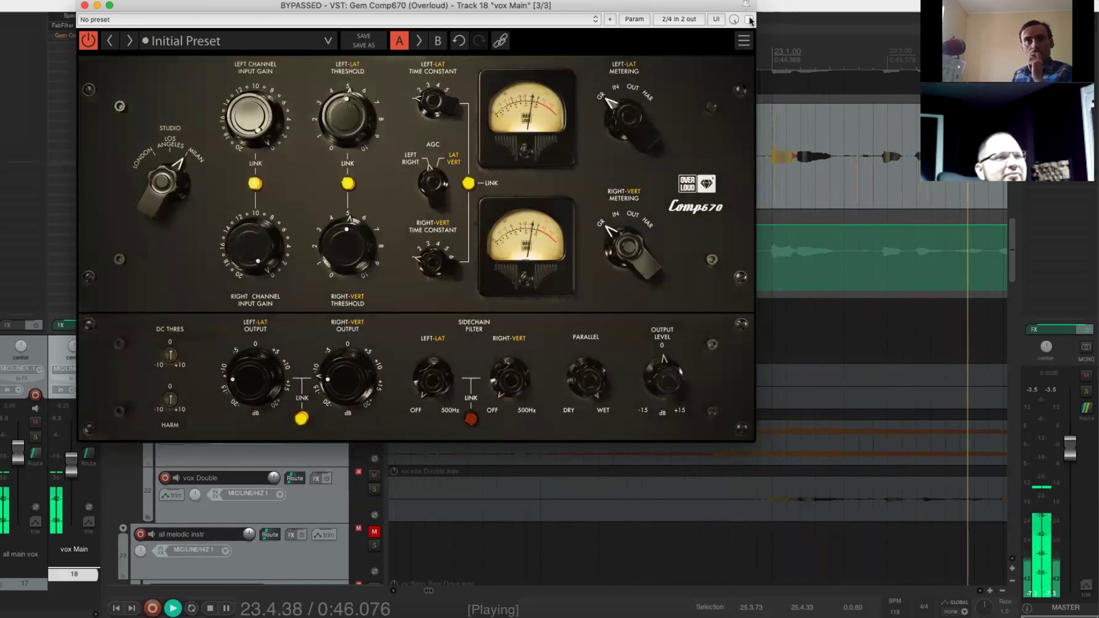
{"action": "left_click", "coordinate": [749, 20]}
{"action": "key", "text": "space"}
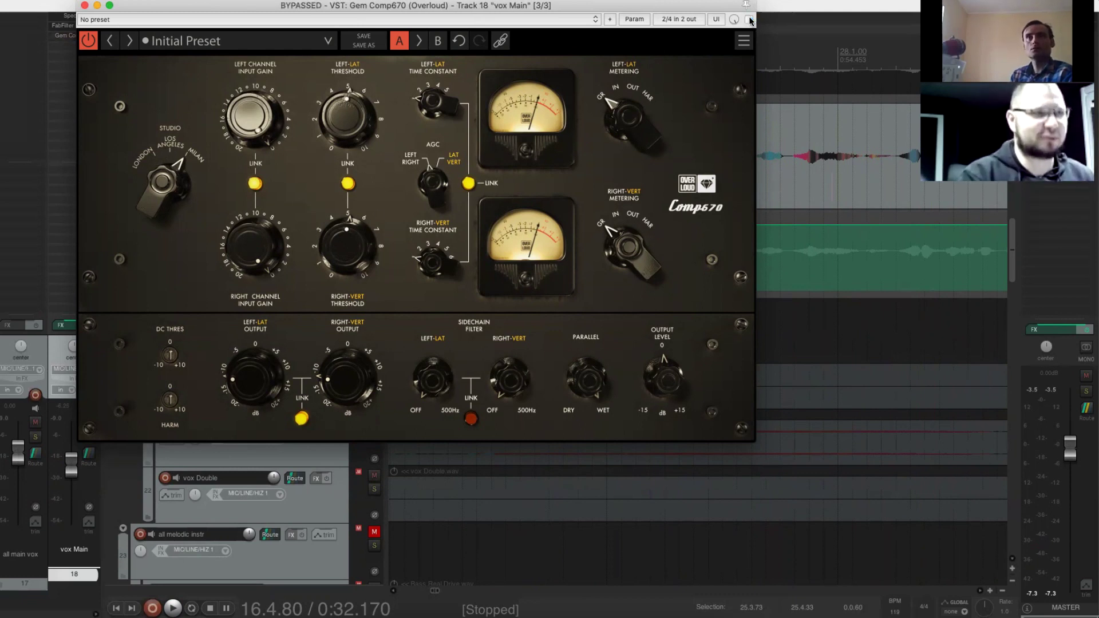
{"action": "key", "text": "space"}
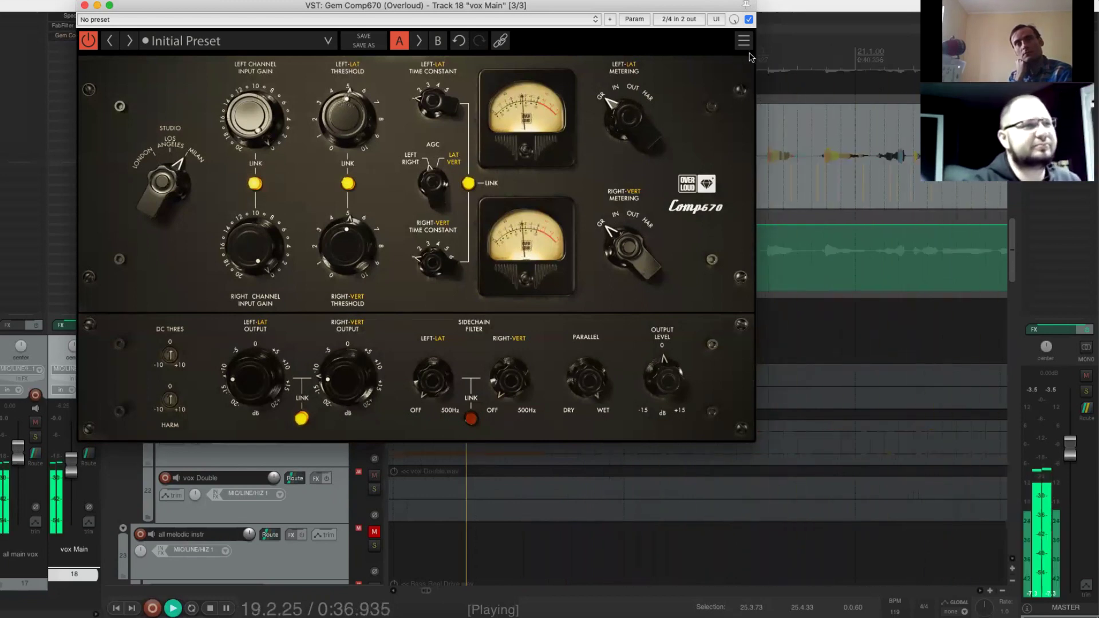
{"action": "left_click", "coordinate": [749, 19]}
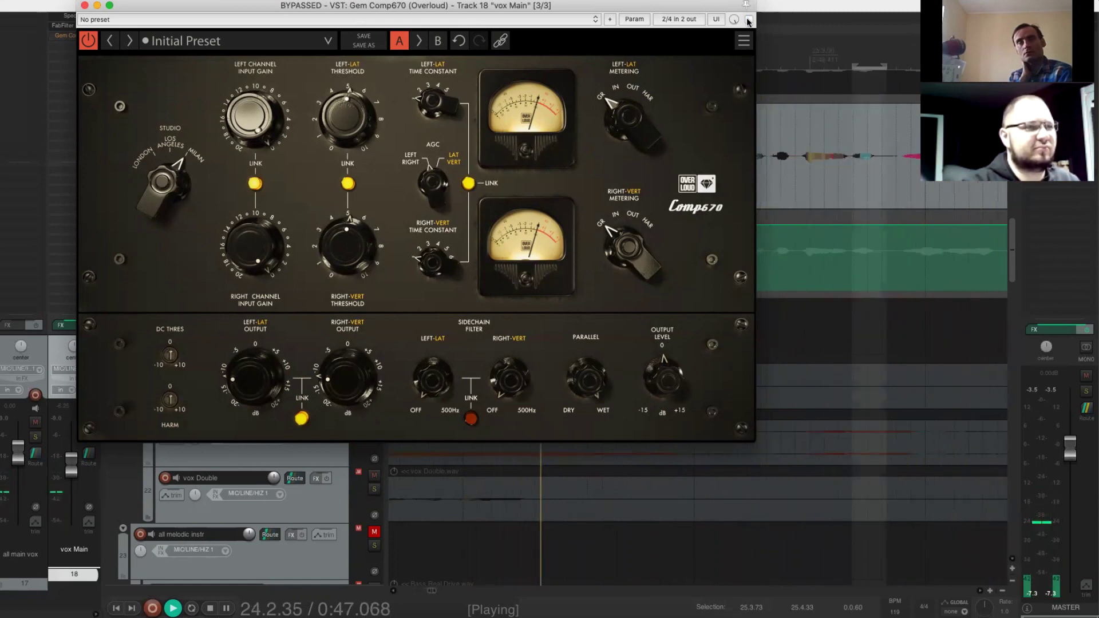
{"action": "left_click", "coordinate": [748, 20]}
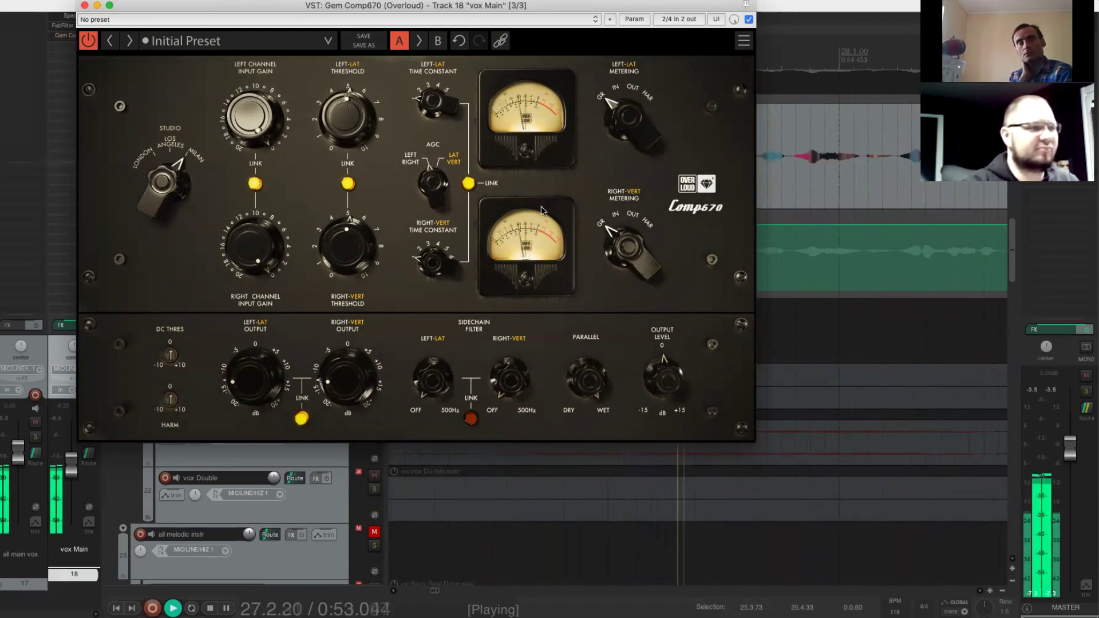
{"action": "left_click", "coordinate": [748, 20]}
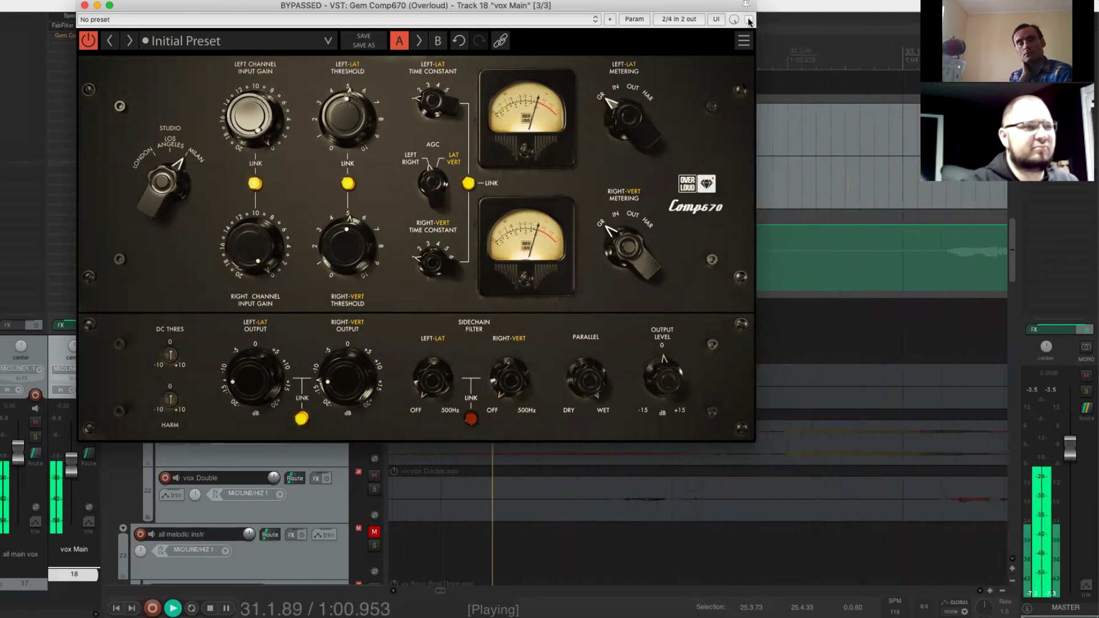
{"action": "key", "text": "space"}
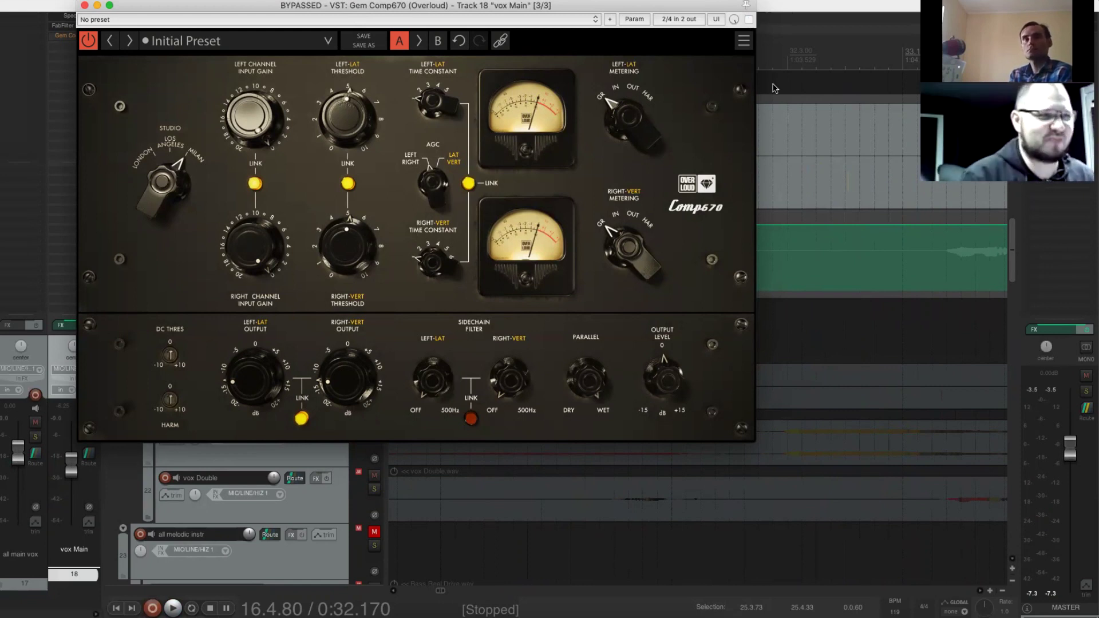
{"action": "left_click", "coordinate": [749, 21]}
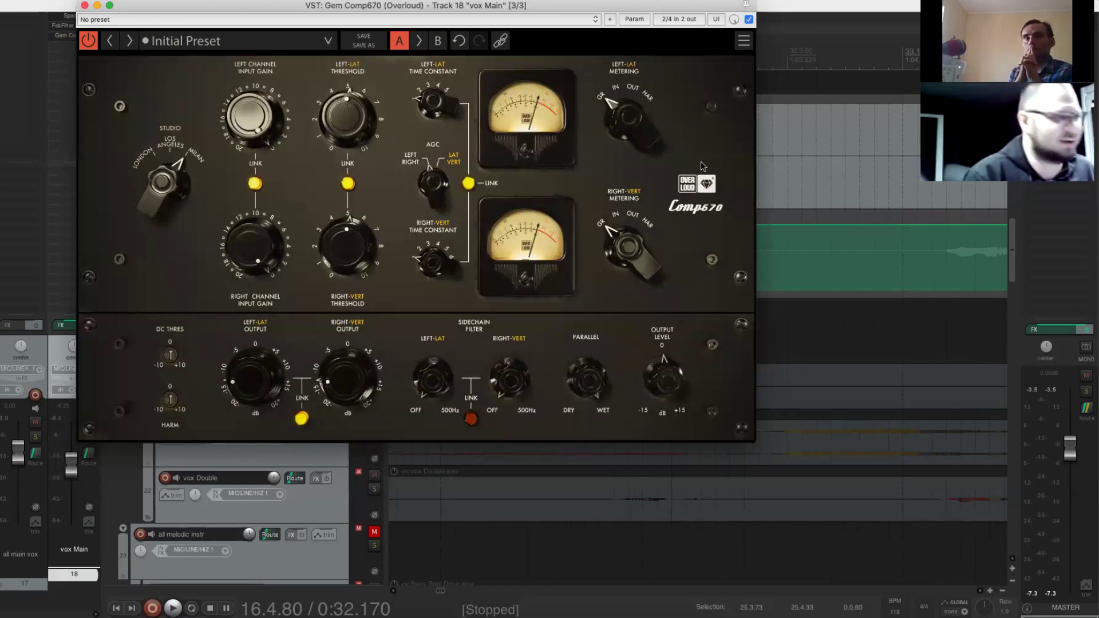
Solo the vox Main track and audition Comp670's London, Los Angeles and Milan studio settings during playback, leaving it on Milan
{"action": "left_click_drag", "start_coordinate": [273, 15], "coordinate": [432, 173]}
{"action": "scroll", "coordinate": [718, 120], "scroll_direction": "down", "scroll_amount": 5}
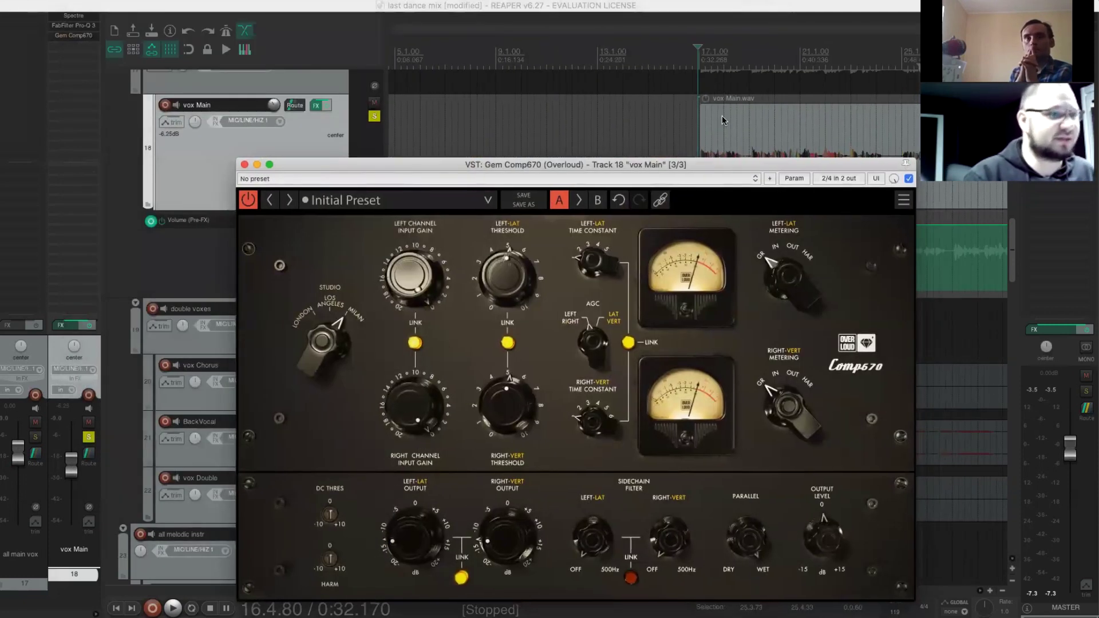
{"action": "key", "text": "space"}
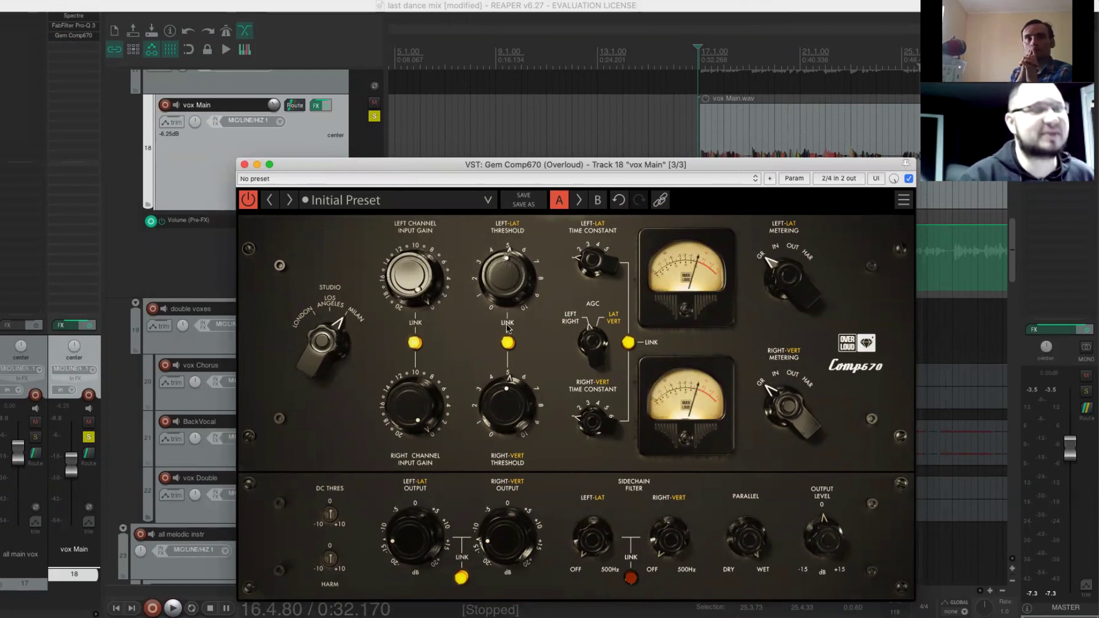
{"action": "left_click_drag", "start_coordinate": [336, 333], "coordinate": [324, 353]}
{"action": "key", "text": "space"}
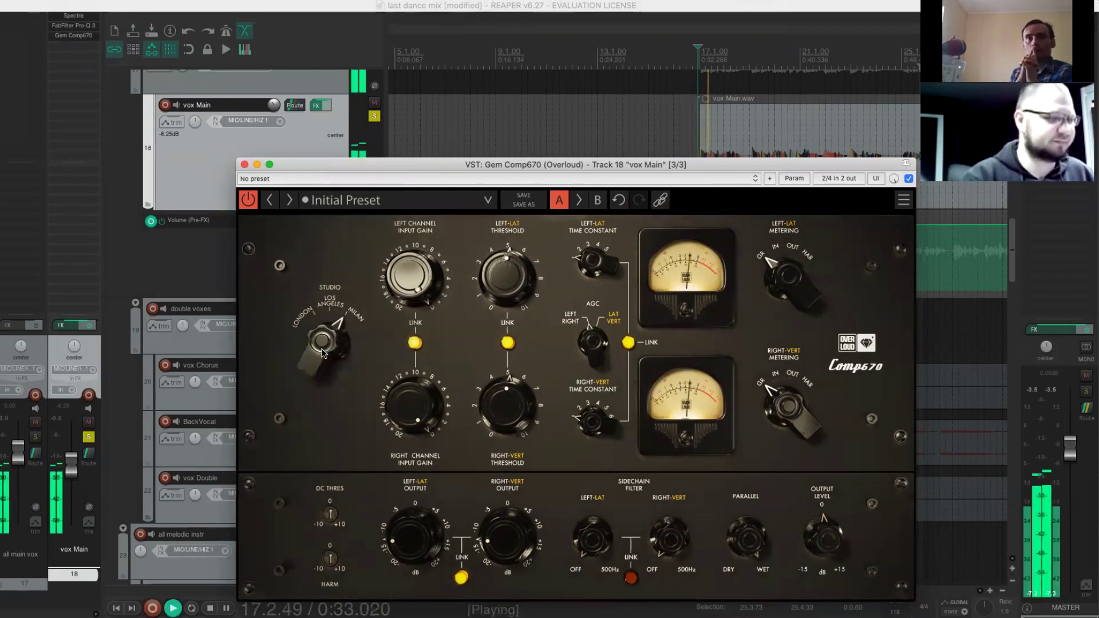
{"action": "left_click_drag", "start_coordinate": [323, 353], "coordinate": [371, 305]}
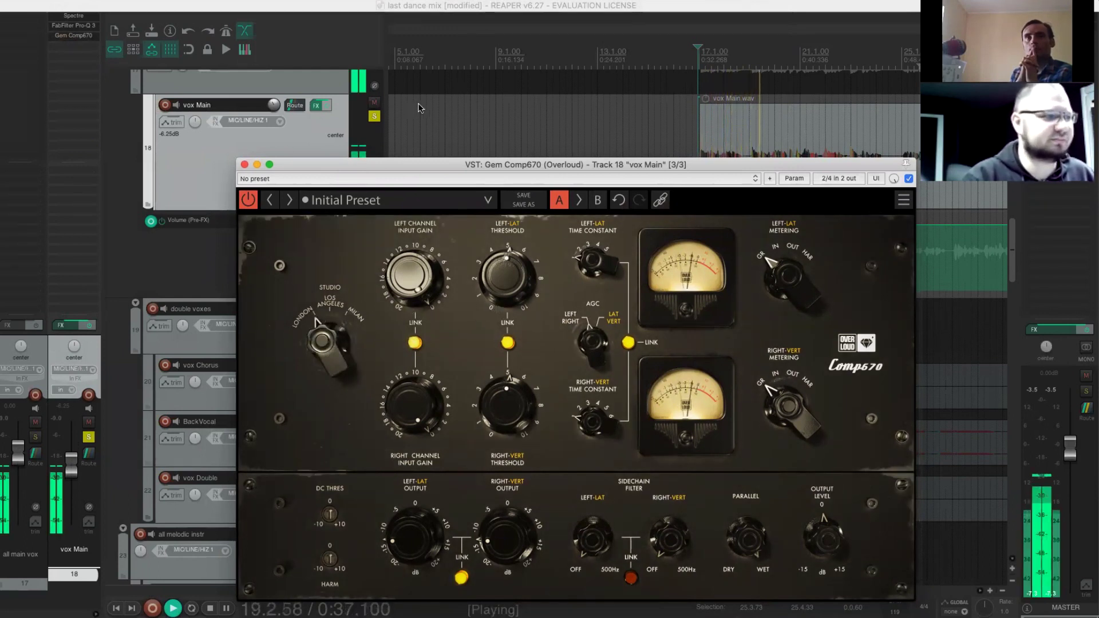
{"action": "left_click", "coordinate": [458, 118]}
{"action": "left_click_drag", "start_coordinate": [524, 157], "coordinate": [507, 69]}
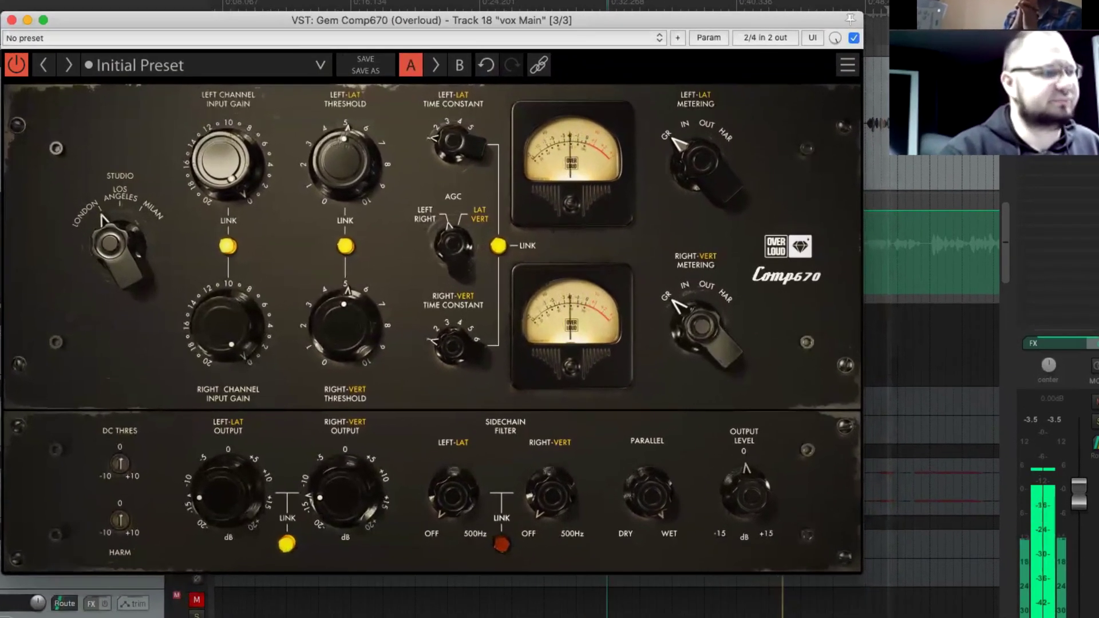
{"action": "left_click", "coordinate": [107, 283]}
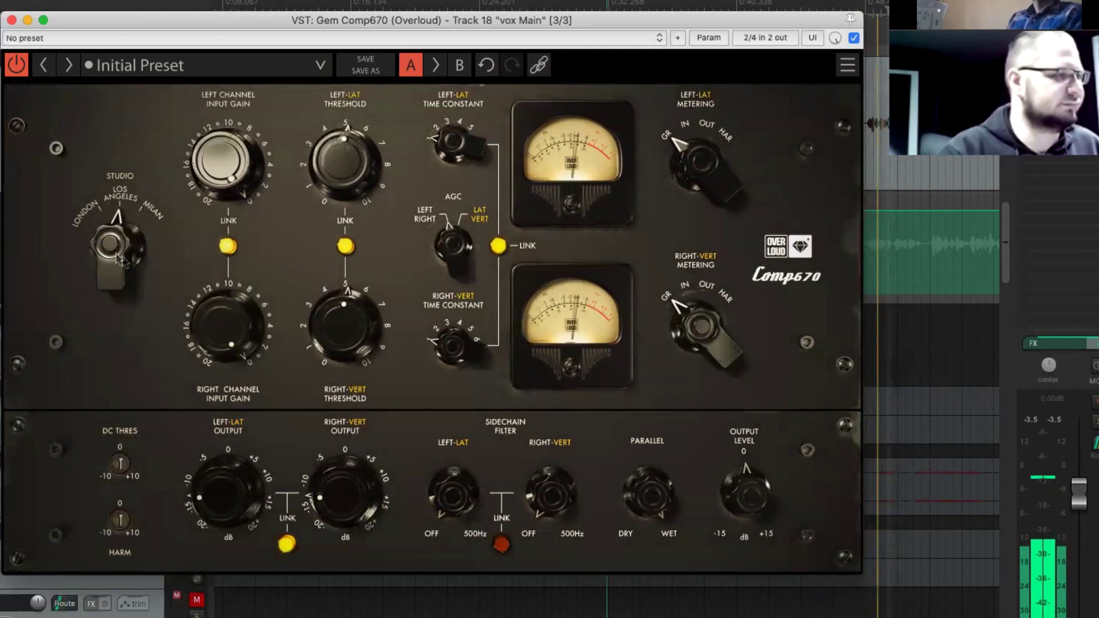
{"action": "left_click", "coordinate": [125, 262]}
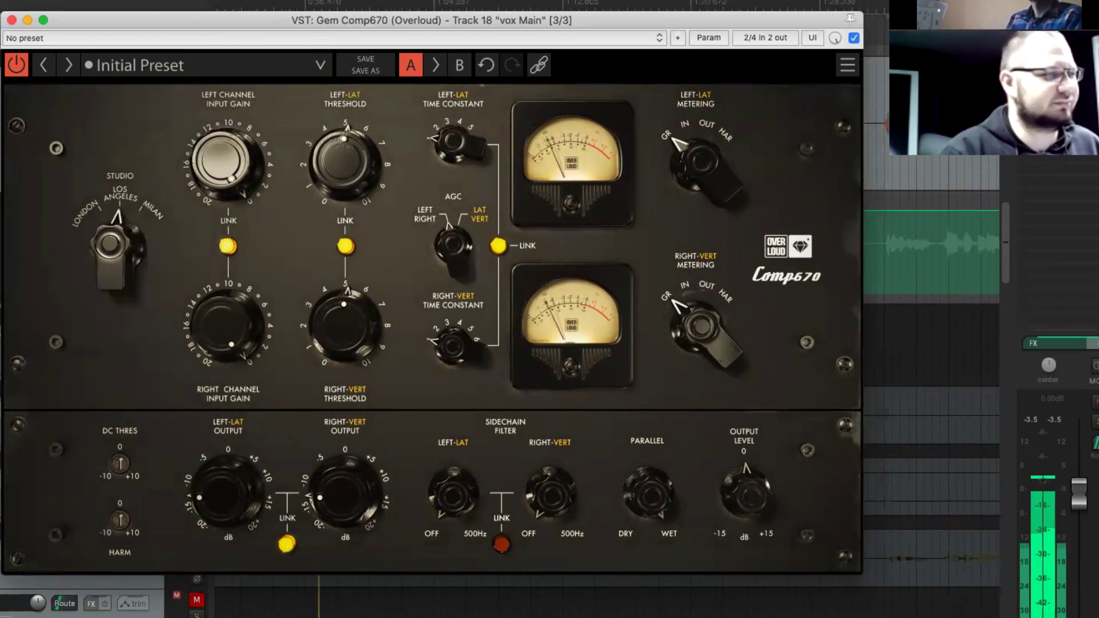
{"action": "left_click", "coordinate": [120, 251]}
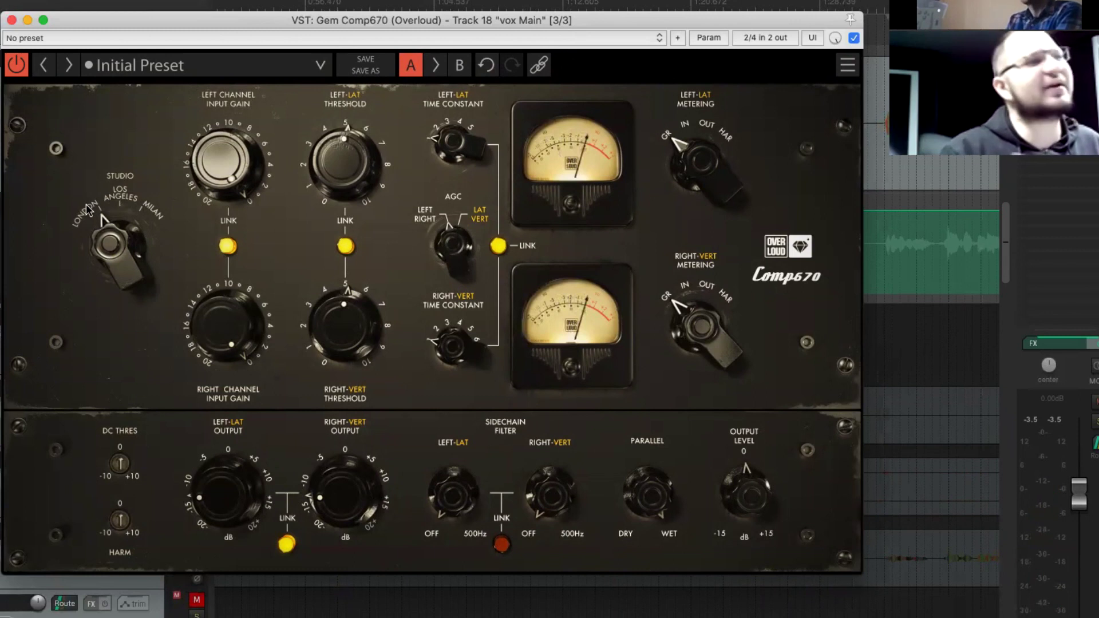
{"action": "left_click", "coordinate": [115, 245]}
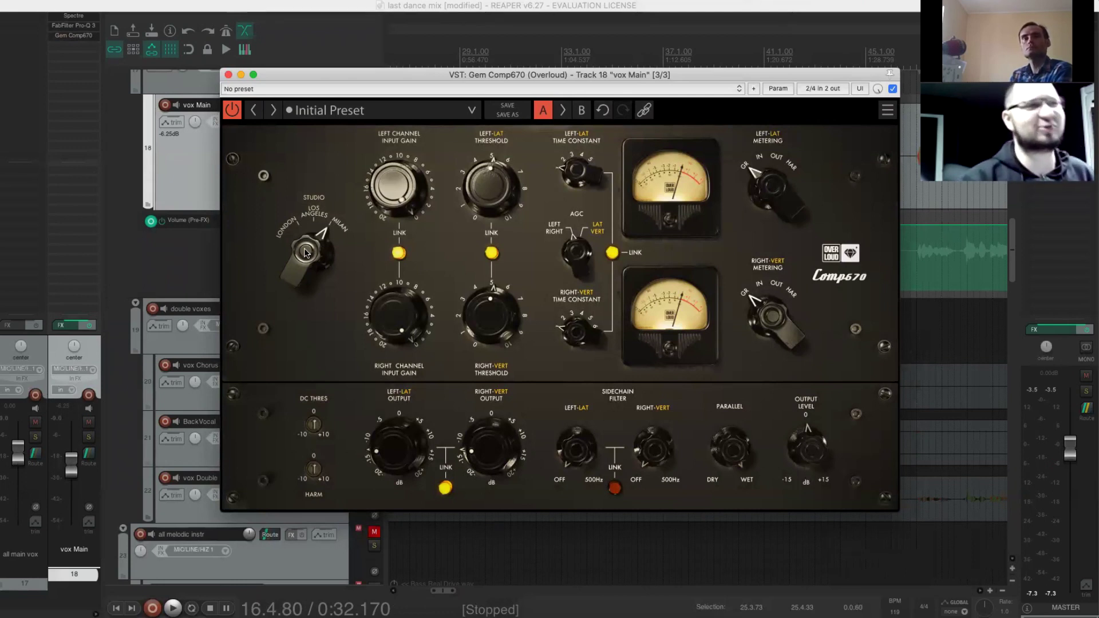
Compare the vocal with Comp670 bypassed and active during playback from 0:32.170, leave it enabled and close its window
{"action": "left_click", "coordinate": [893, 89]}
{"action": "key", "text": "space"}
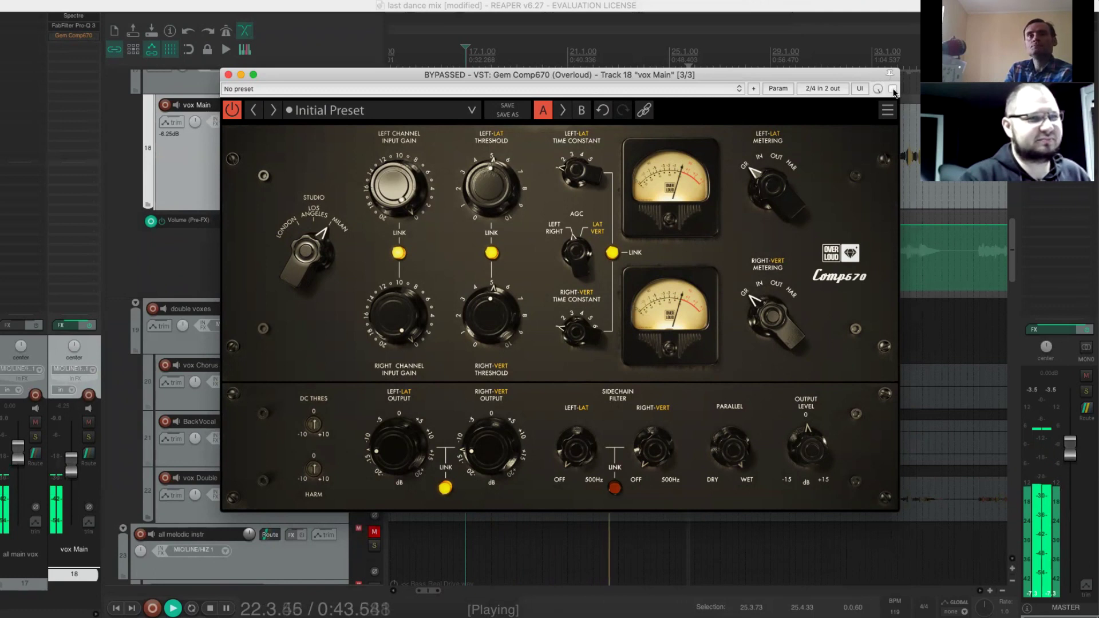
{"action": "left_click", "coordinate": [893, 90]}
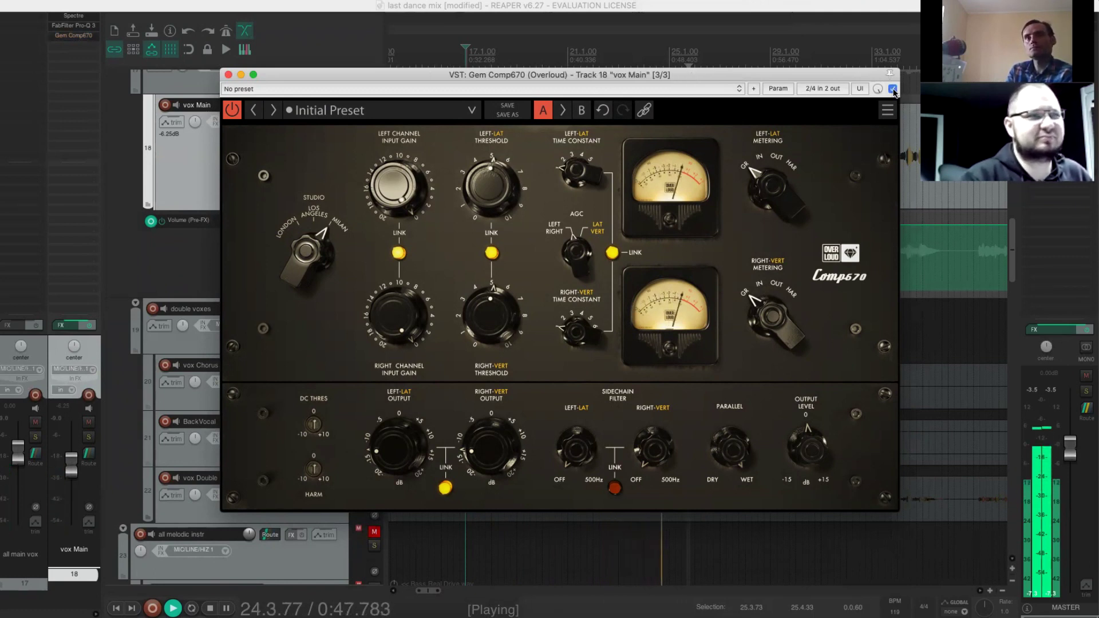
{"action": "key", "text": "space"}
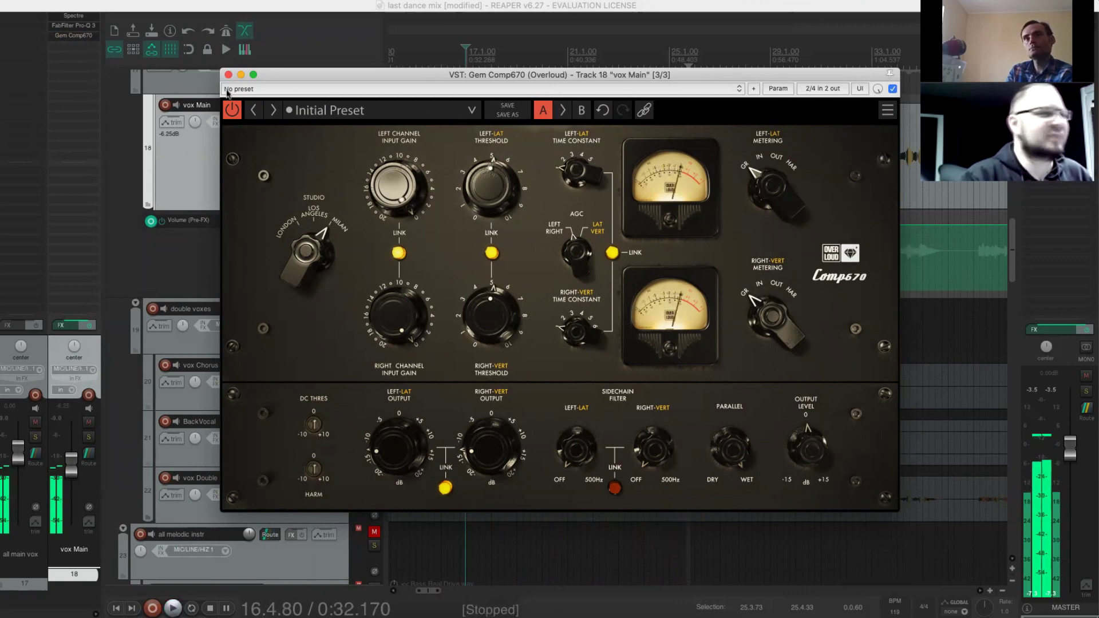
{"action": "left_click", "coordinate": [228, 74]}
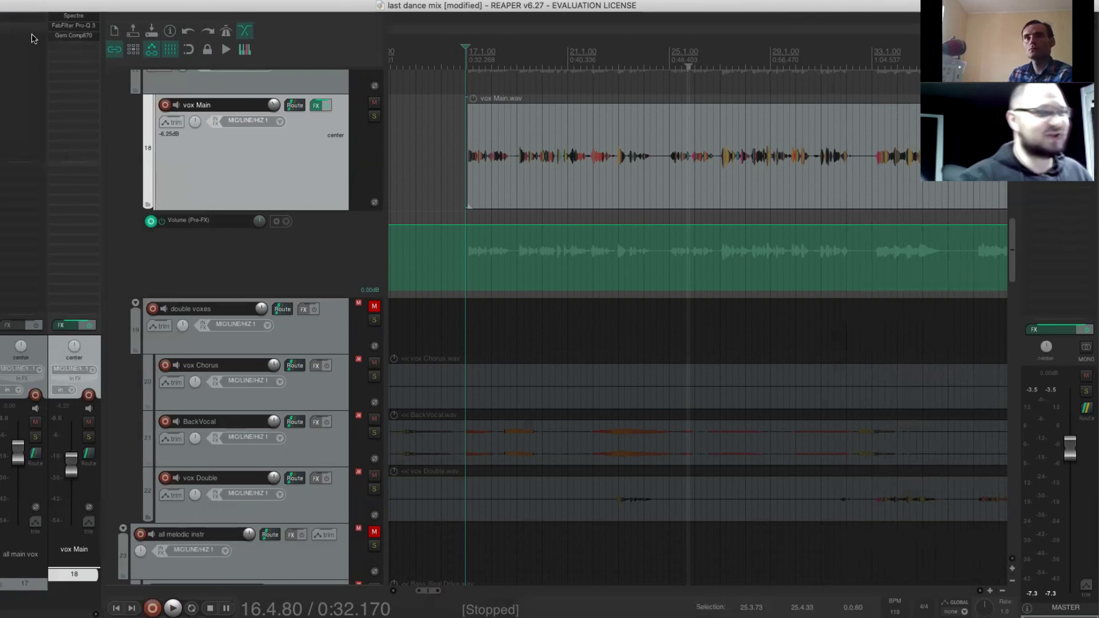
Reopen Comp670 on the vox Main track, lower the plug-in's overall wet mix slightly and close its window
{"action": "left_click", "coordinate": [83, 38]}
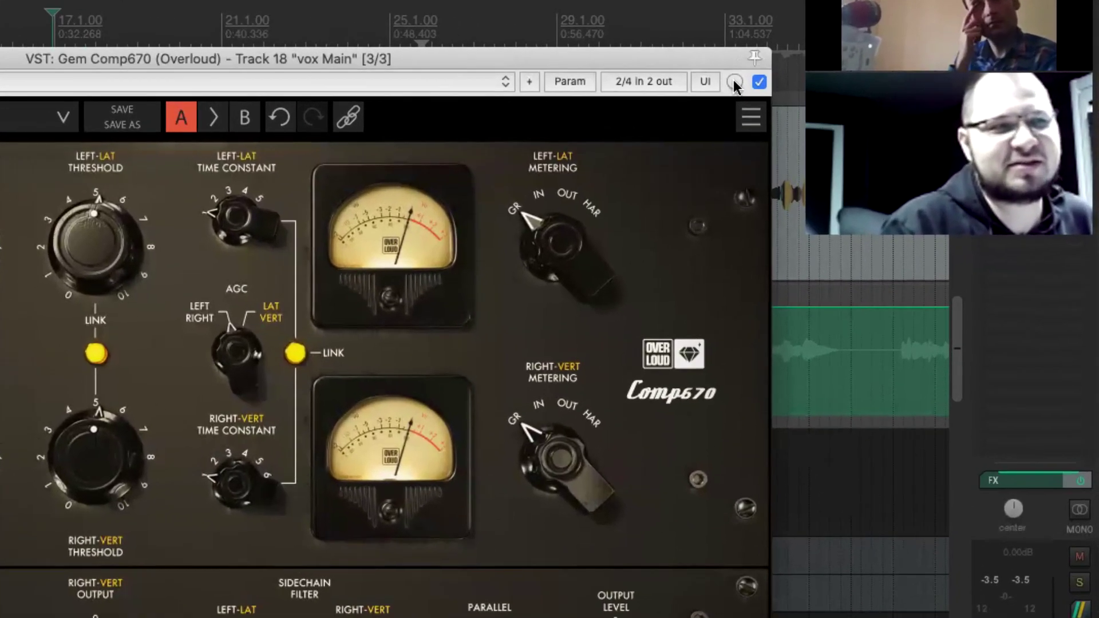
{"action": "left_click_drag", "start_coordinate": [733, 80], "coordinate": [733, 93]}
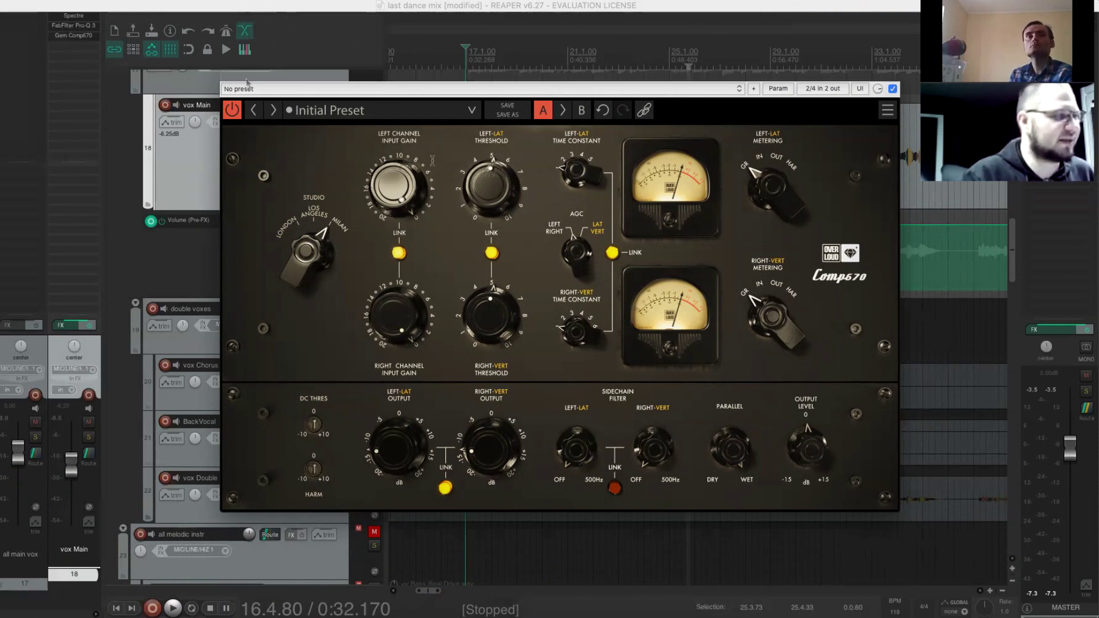
{"action": "left_click", "coordinate": [228, 75]}
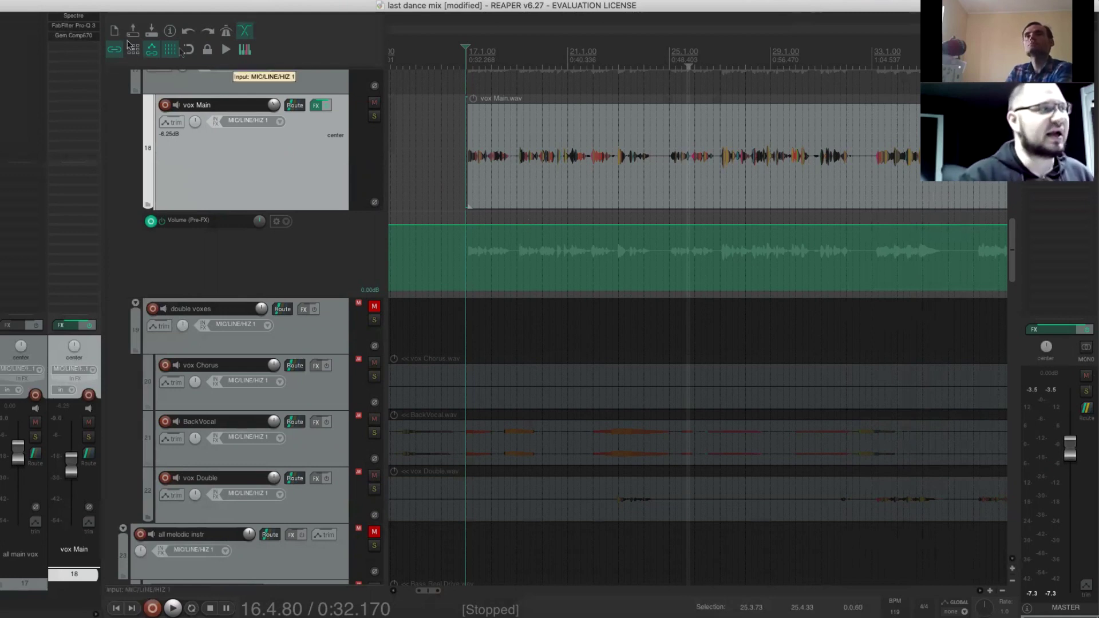
Add Gem Comp LA after Comp670 on vox Main, and during playback set its peak reduction to about 80 and gain to about 35
{"action": "double_click", "coordinate": [69, 44]}
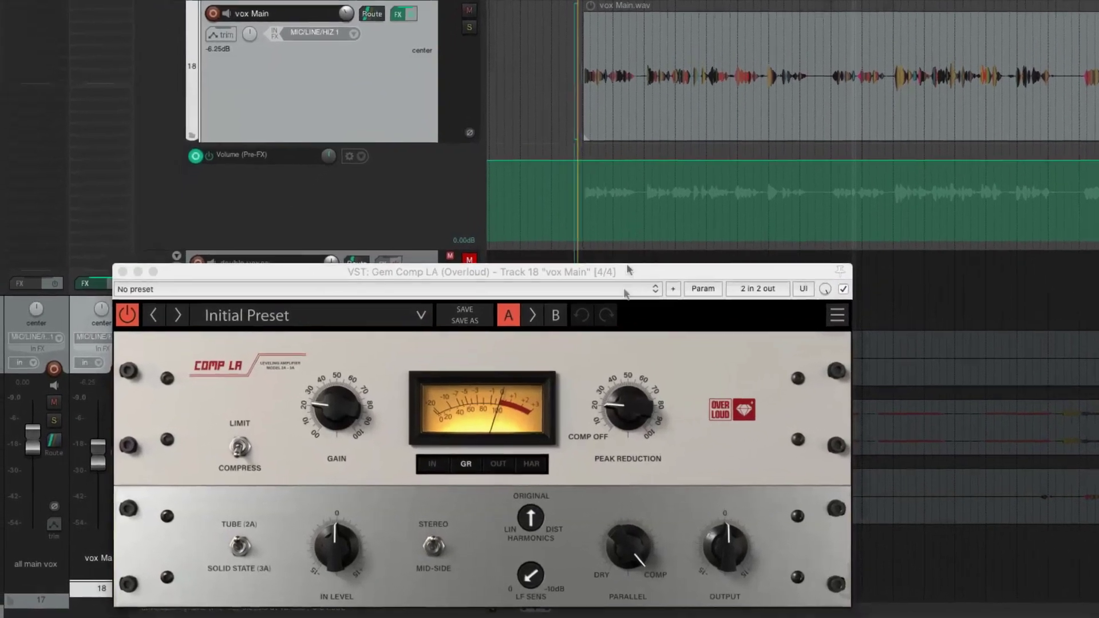
{"action": "key", "text": "space"}
{"action": "left_click_drag", "start_coordinate": [721, 394], "coordinate": [722, 347]}
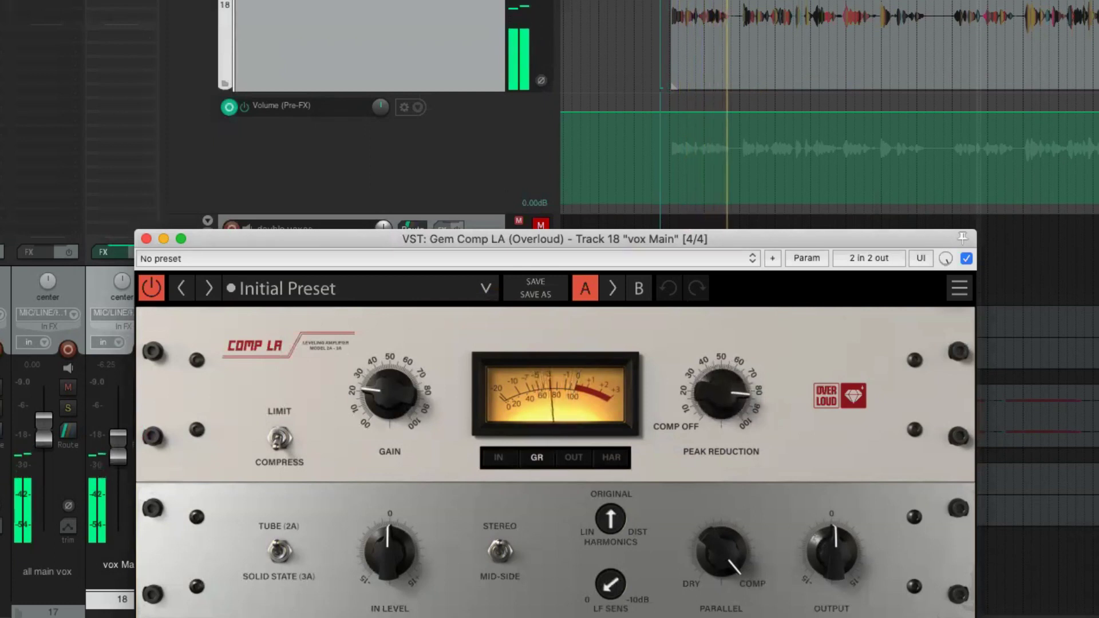
{"action": "left_click_drag", "start_coordinate": [389, 393], "coordinate": [390, 382]}
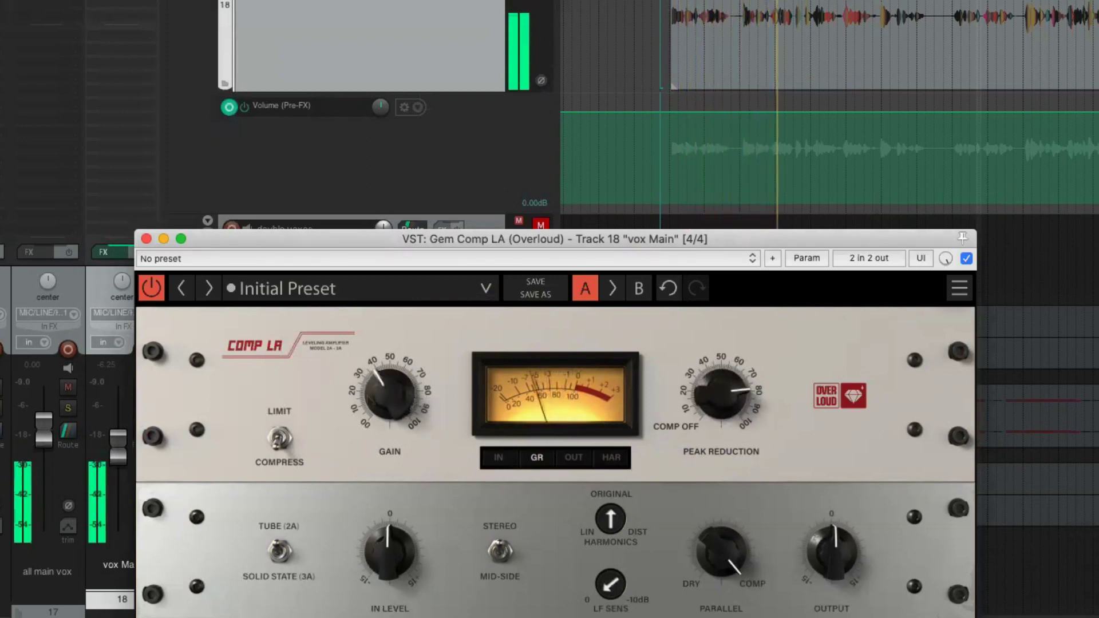
Listen to the vocal with Comp LA bypassed and active, leave it enabled and put its window away
{"action": "left_click", "coordinate": [967, 258]}
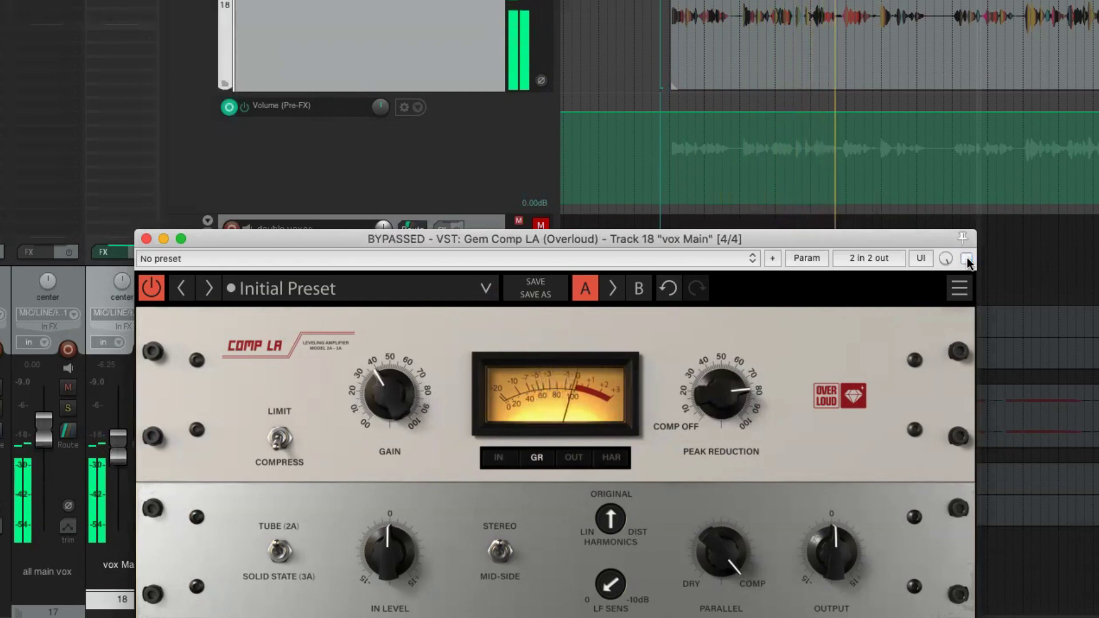
{"action": "left_click", "coordinate": [967, 258]}
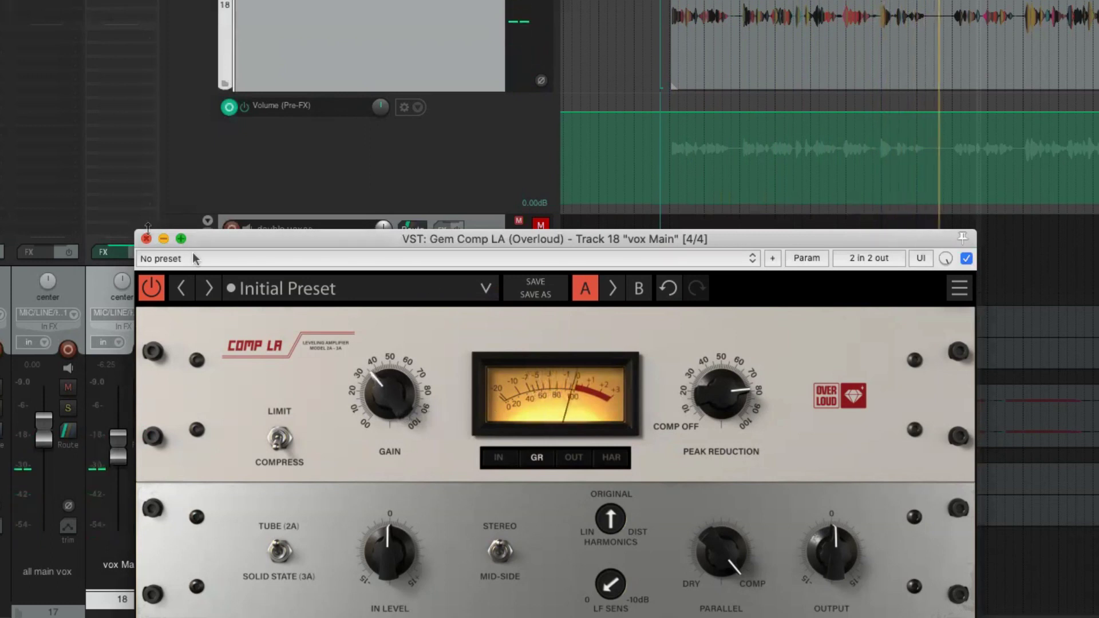
{"action": "left_click", "coordinate": [163, 239]}
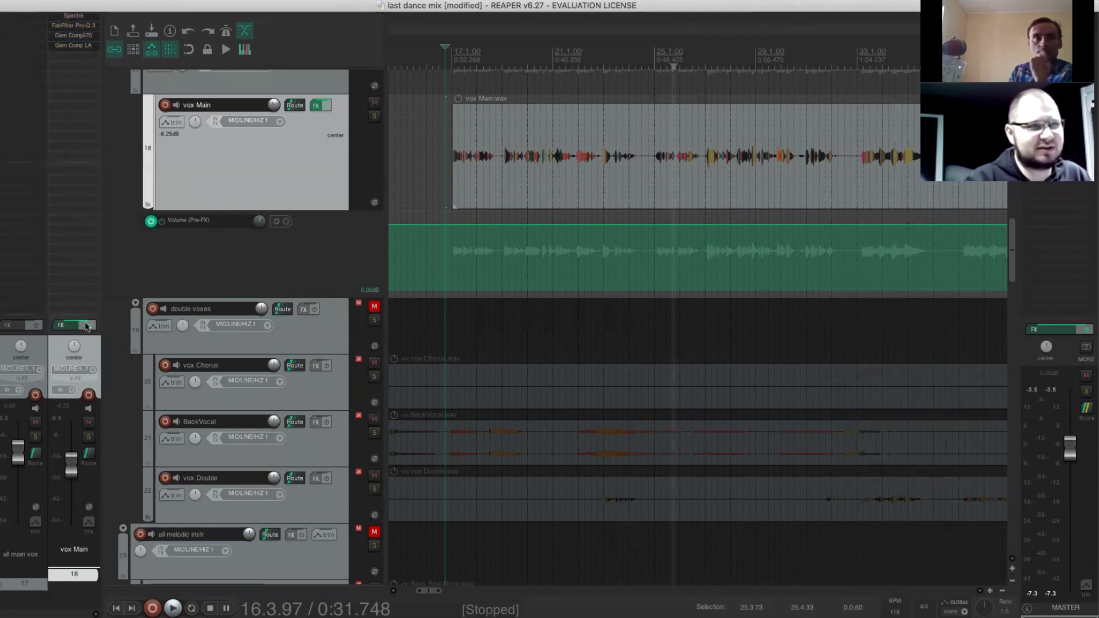
Reopen Comp LA and compare the vocal with it bypassed and active over playback from 0:50.353, leaving the compressor enabled
{"action": "left_click", "coordinate": [73, 45]}
{"action": "left_click_drag", "start_coordinate": [641, 315], "coordinate": [633, 194]}
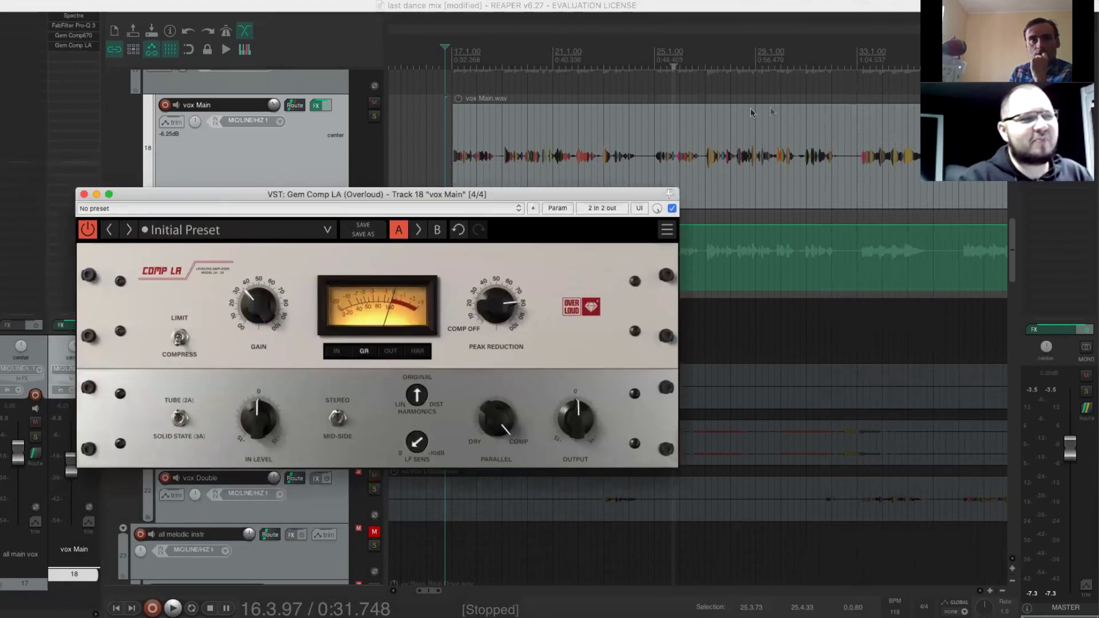
{"action": "left_click", "coordinate": [678, 57]}
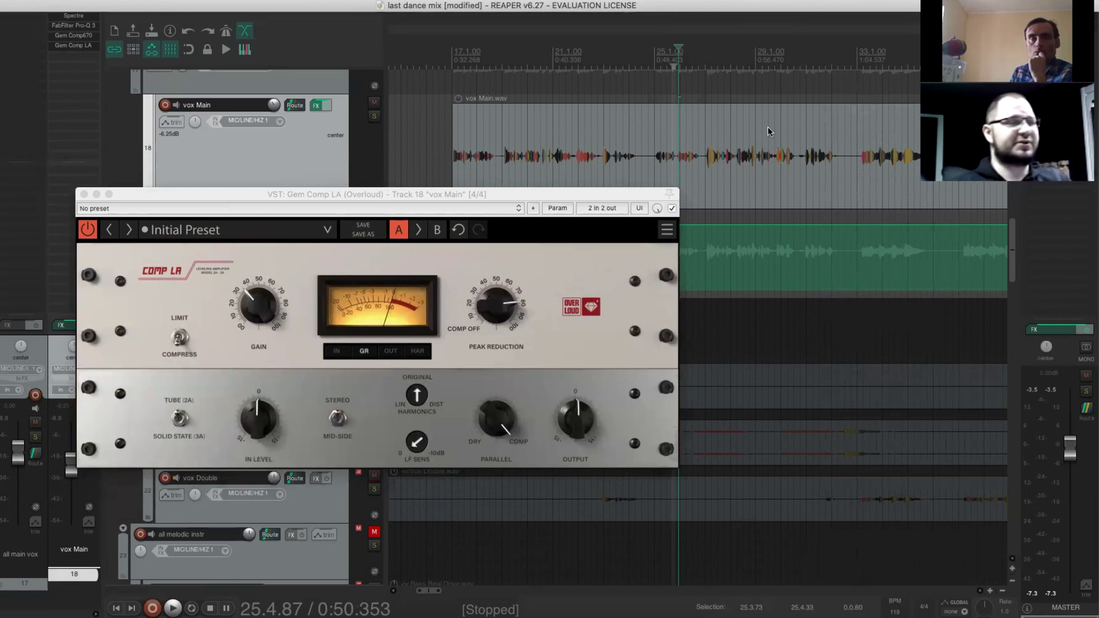
{"action": "key", "text": "space"}
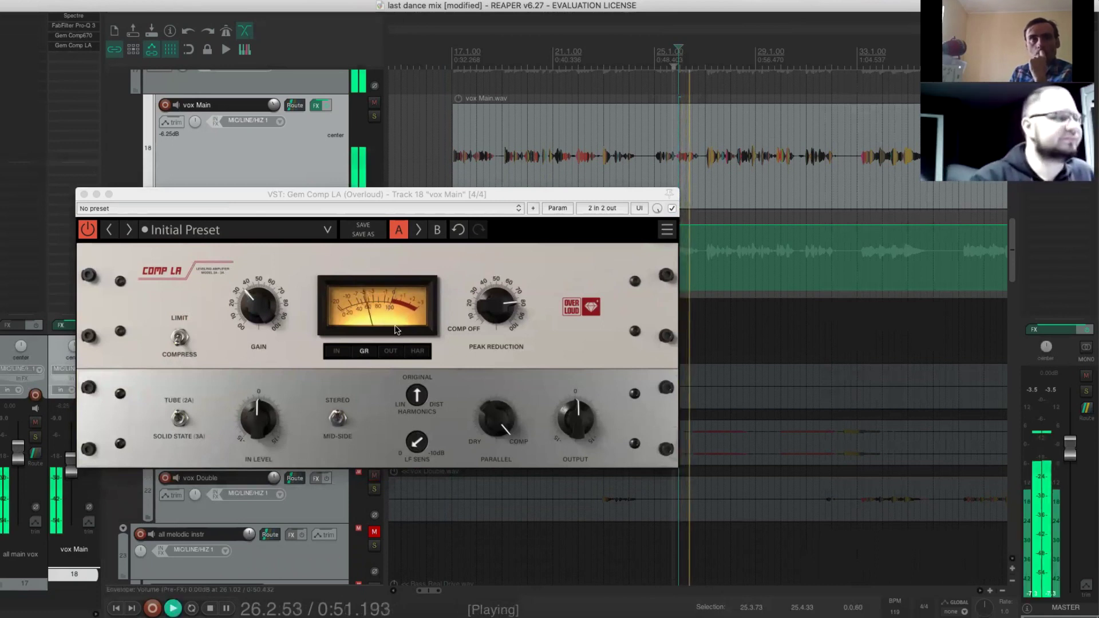
{"action": "left_click", "coordinate": [673, 209]}
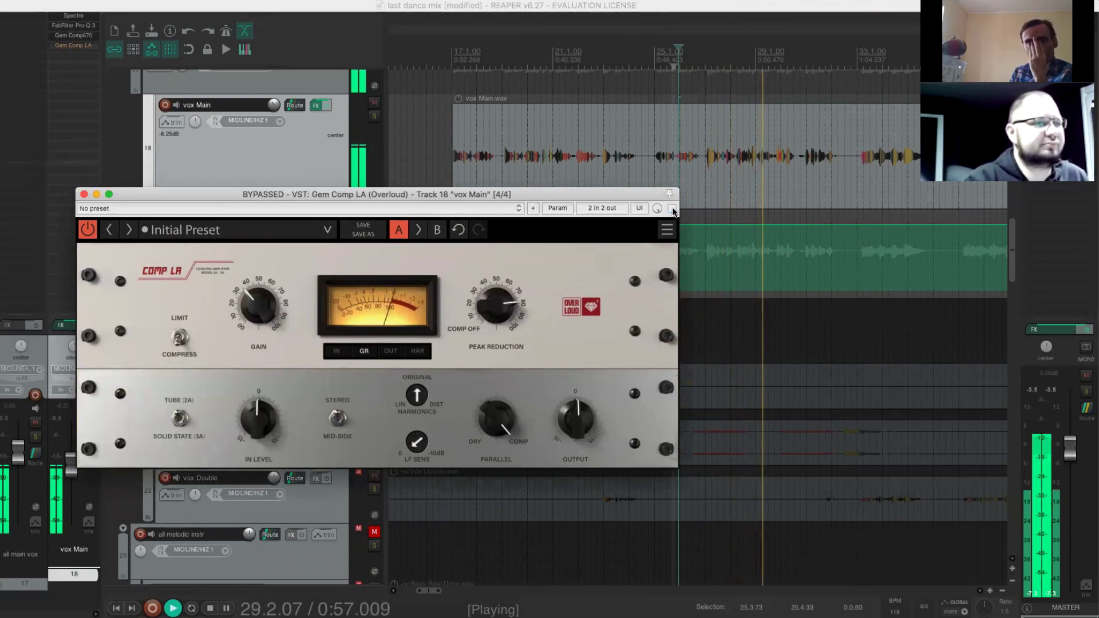
{"action": "left_click", "coordinate": [672, 209]}
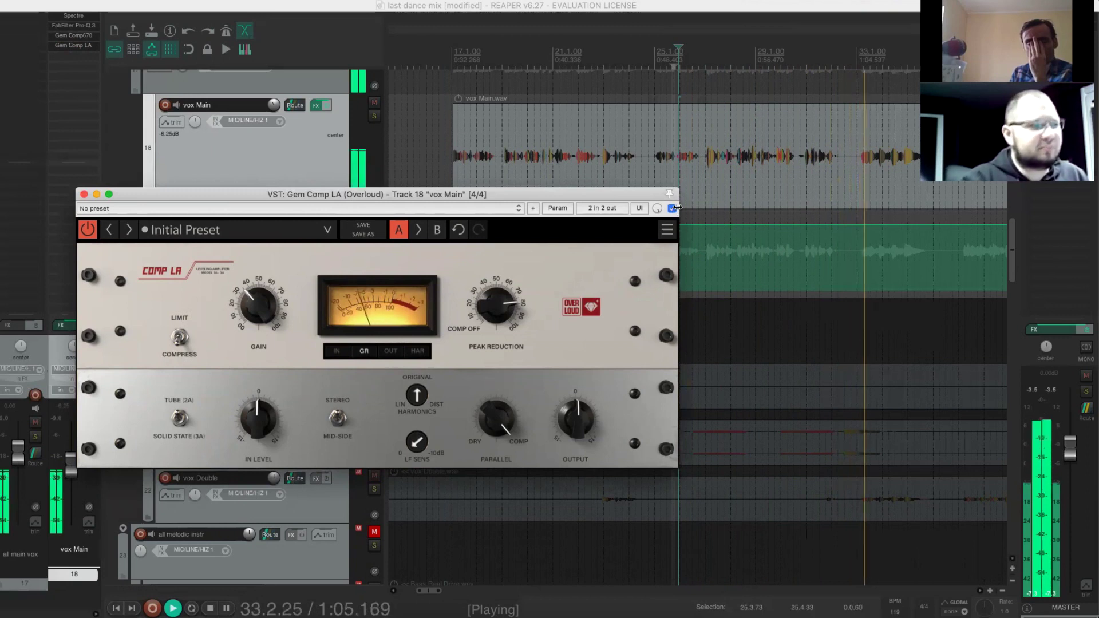
{"action": "left_click", "coordinate": [672, 208]}
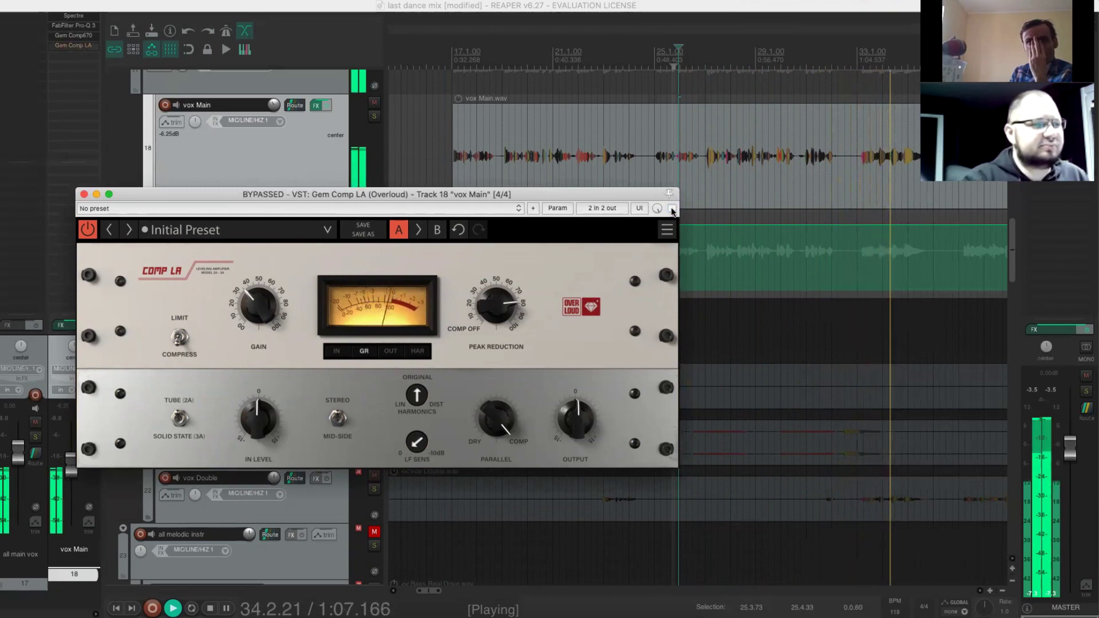
{"action": "left_click", "coordinate": [672, 208]}
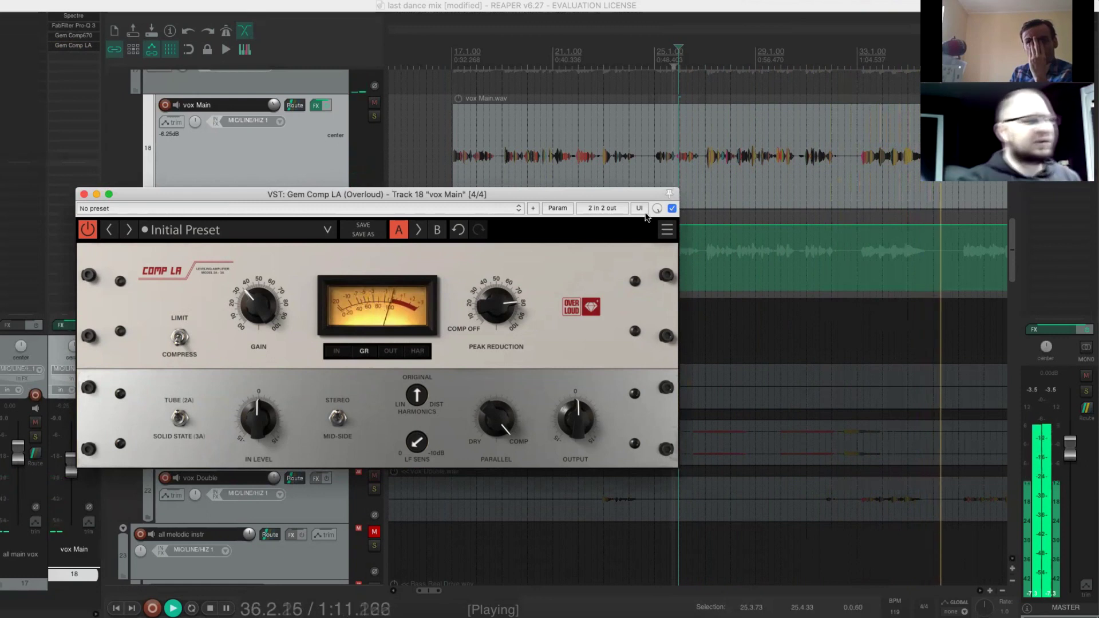
{"action": "left_click", "coordinate": [614, 165]}
{"action": "key", "text": "space"}
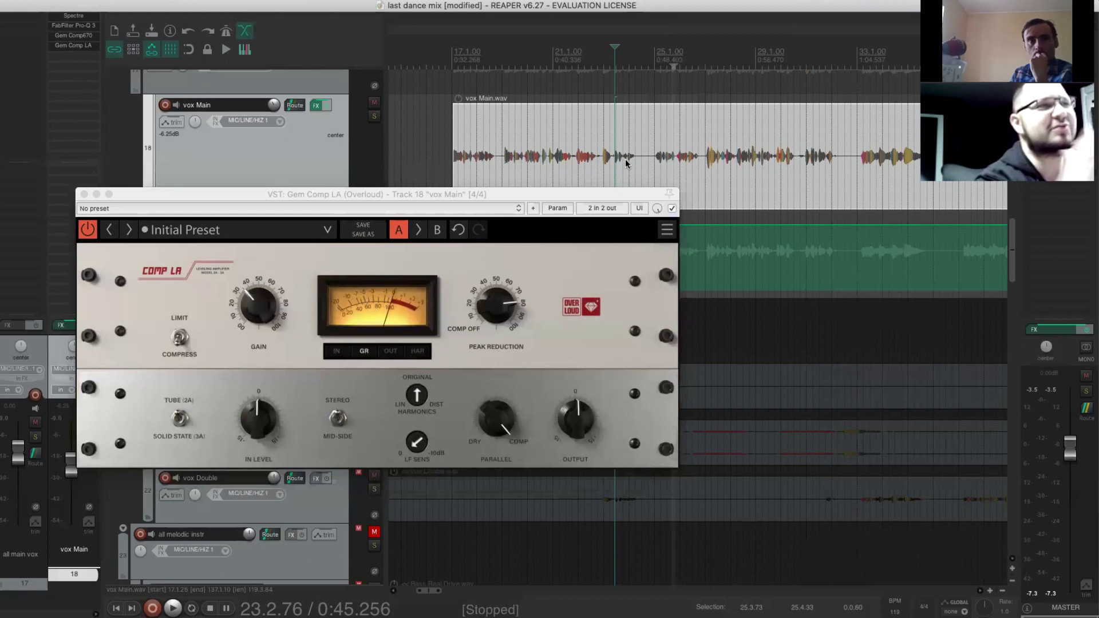
Lower Comp LA's overall wet mix, and during playback from 0:36.254 set peak reduction to about 85 and gain to about 40
{"action": "left_click", "coordinate": [657, 208]}
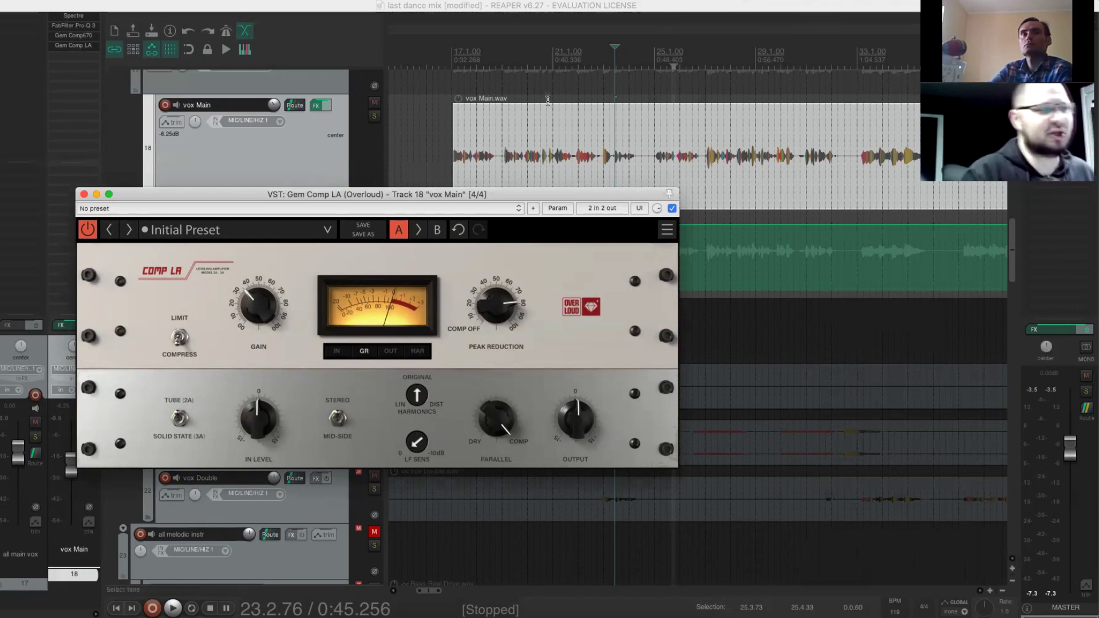
{"action": "left_click", "coordinate": [500, 64]}
{"action": "key", "text": "space"}
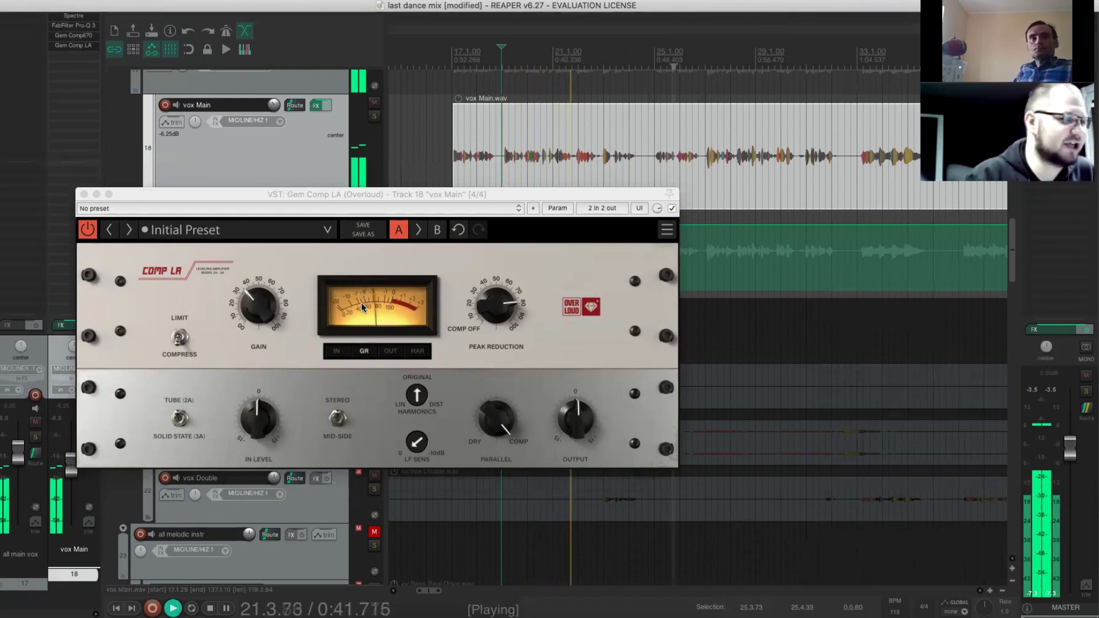
{"action": "left_click", "coordinate": [500, 303]}
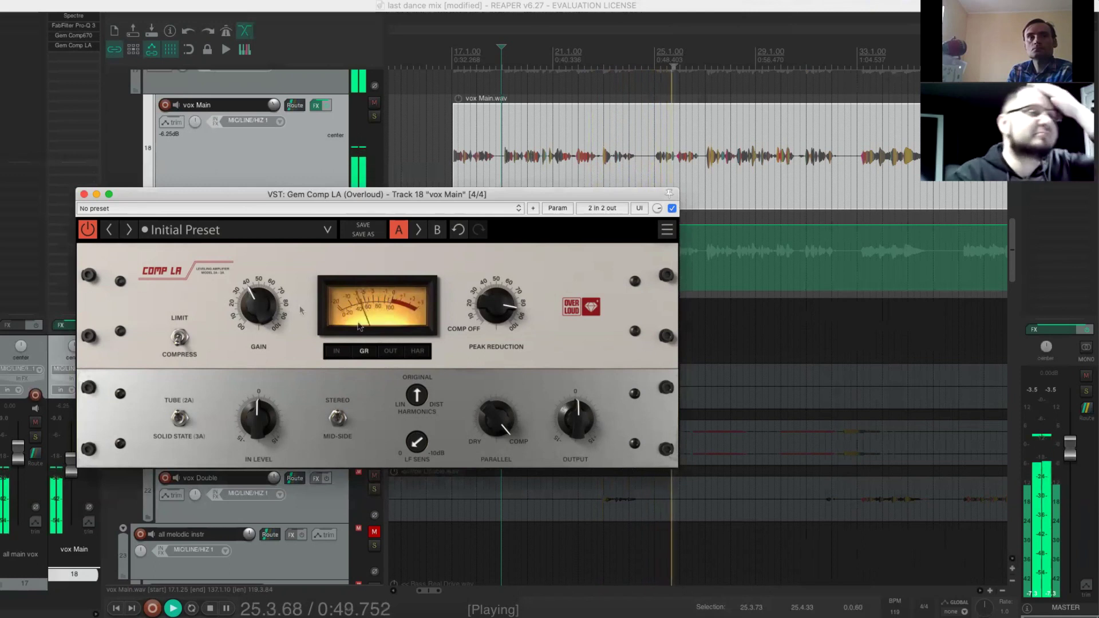
{"action": "key", "text": "space"}
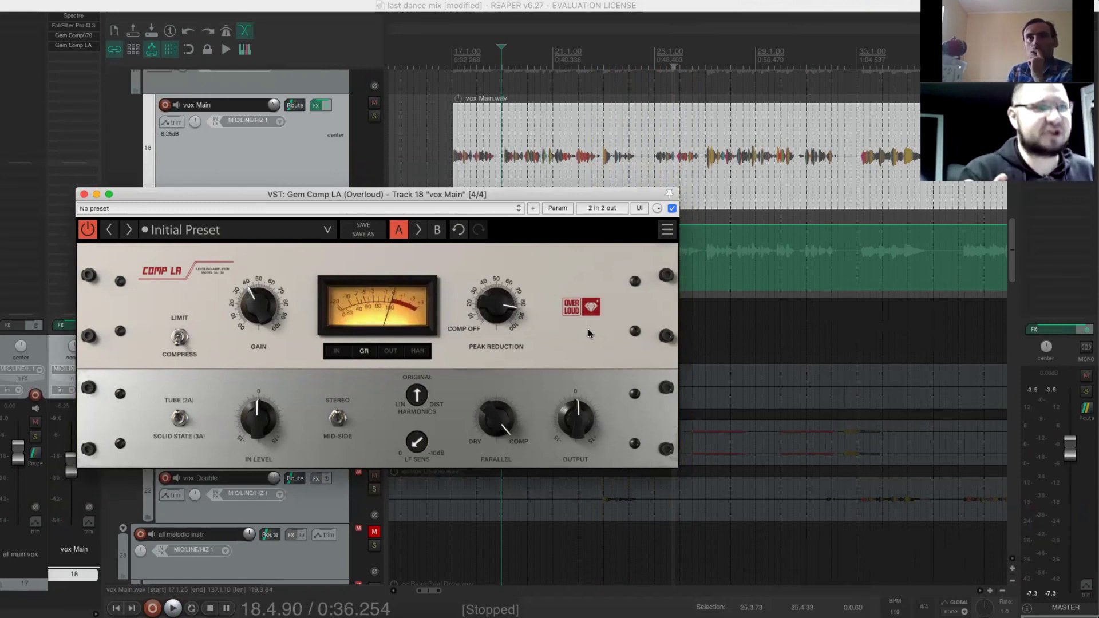
Compare the vocal from 0:48.628 with the whole vox Main effects chain active and bypassed, leaving the chain enabled
{"action": "left_click", "coordinate": [657, 58]}
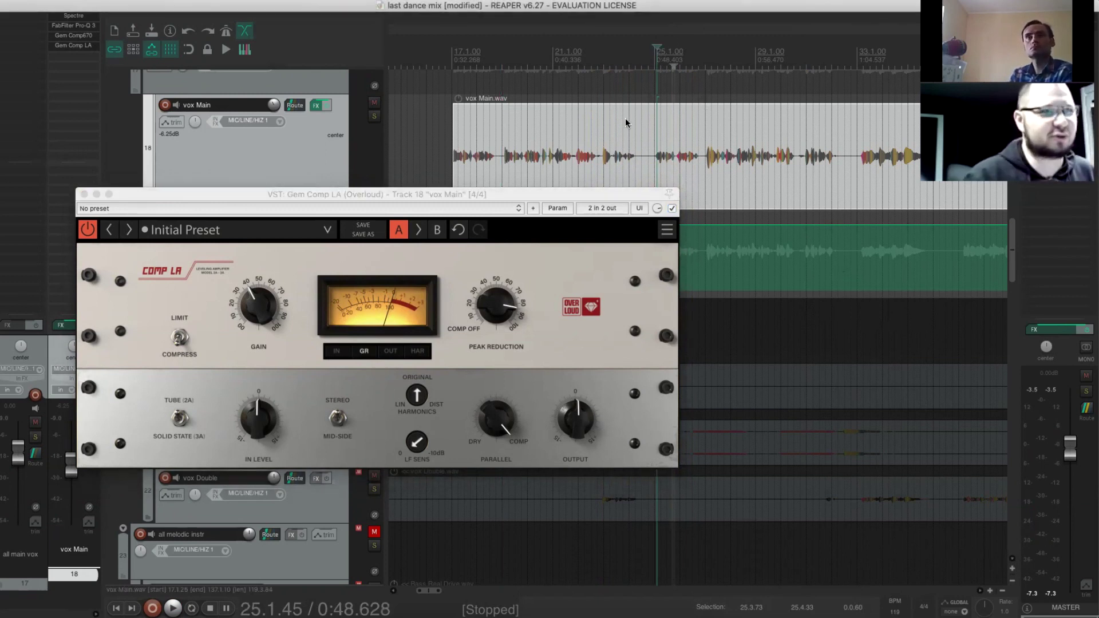
{"action": "key", "text": "space"}
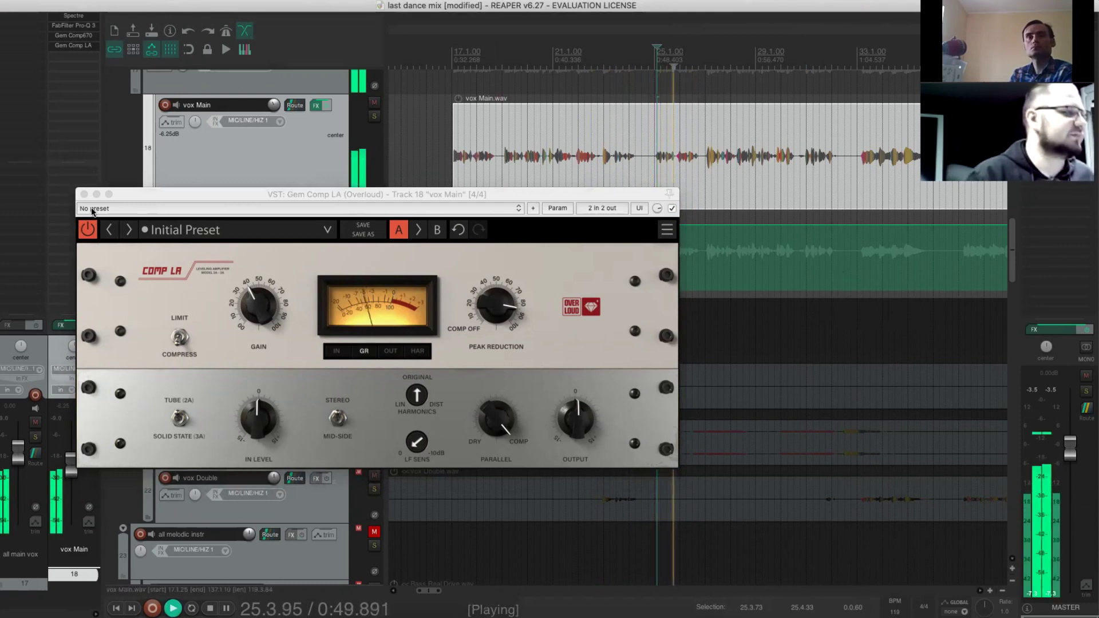
{"action": "left_click_drag", "start_coordinate": [98, 196], "coordinate": [287, 194]}
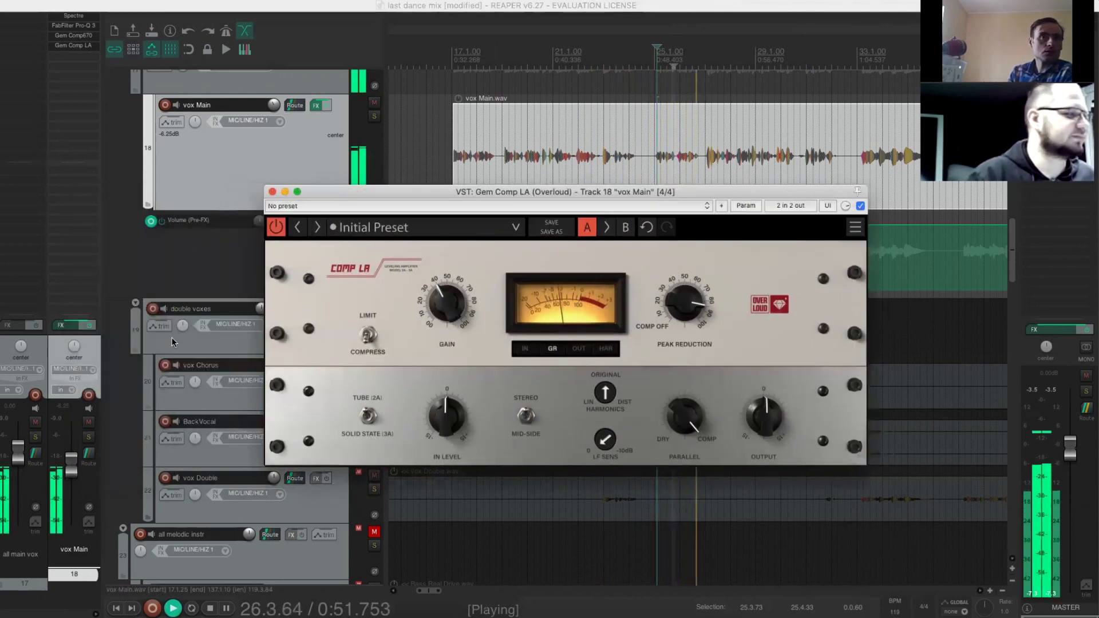
{"action": "left_click", "coordinate": [327, 104]}
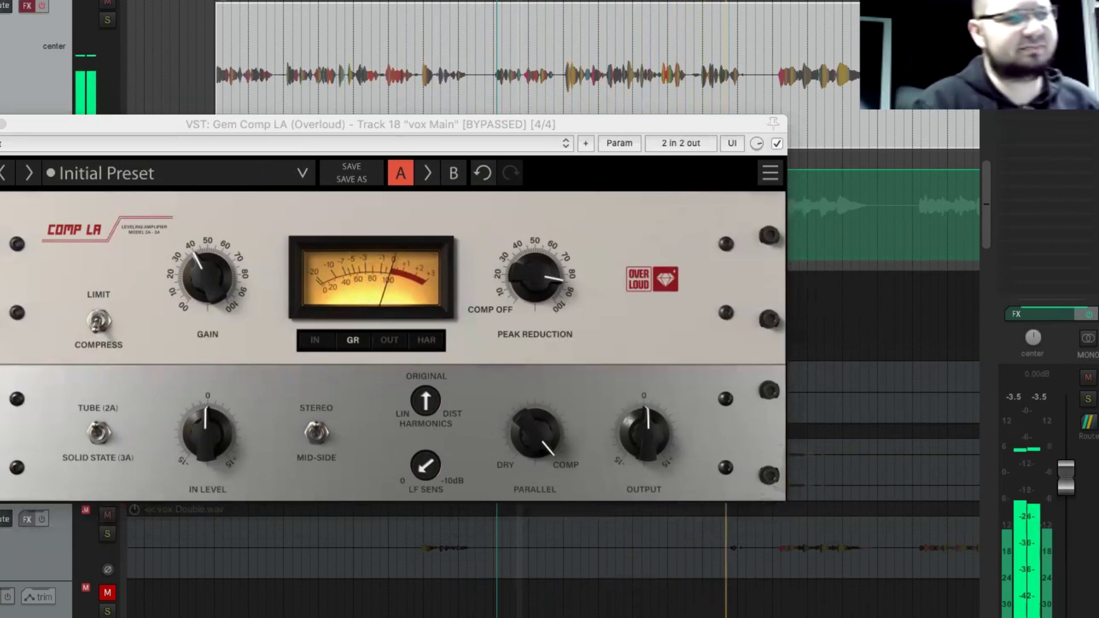
{"action": "key", "text": "space"}
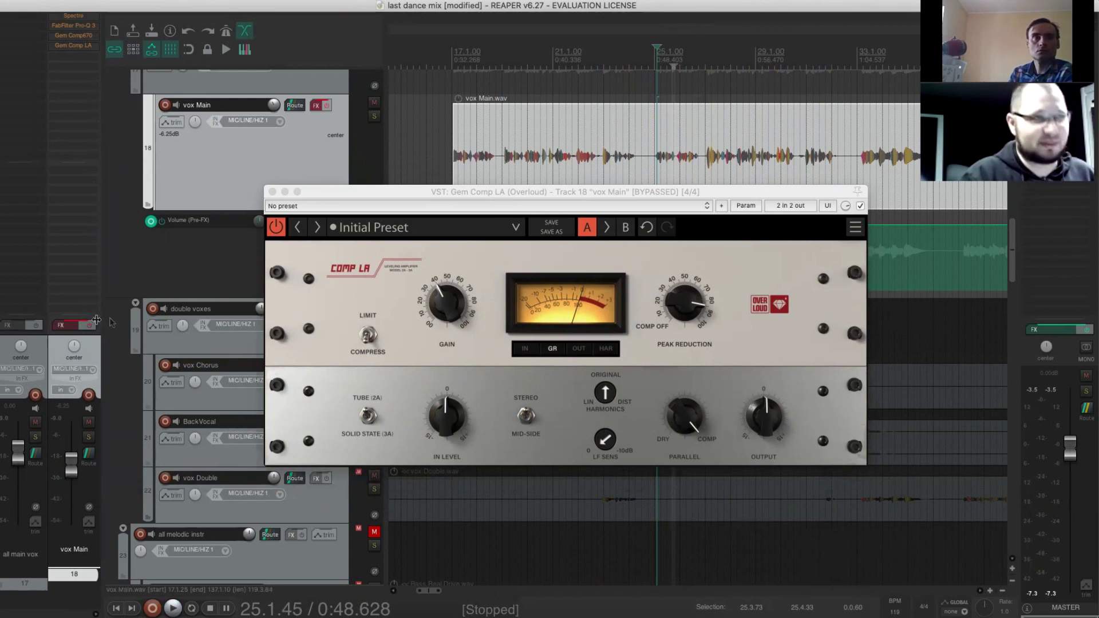
{"action": "left_click", "coordinate": [85, 326]}
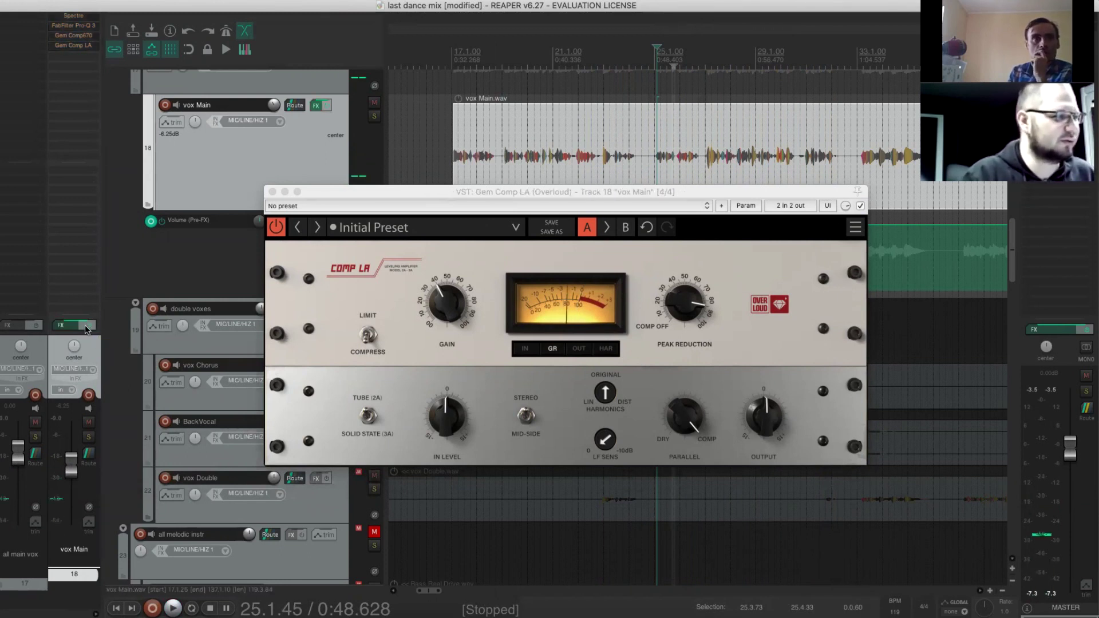
{"action": "key", "text": "space"}
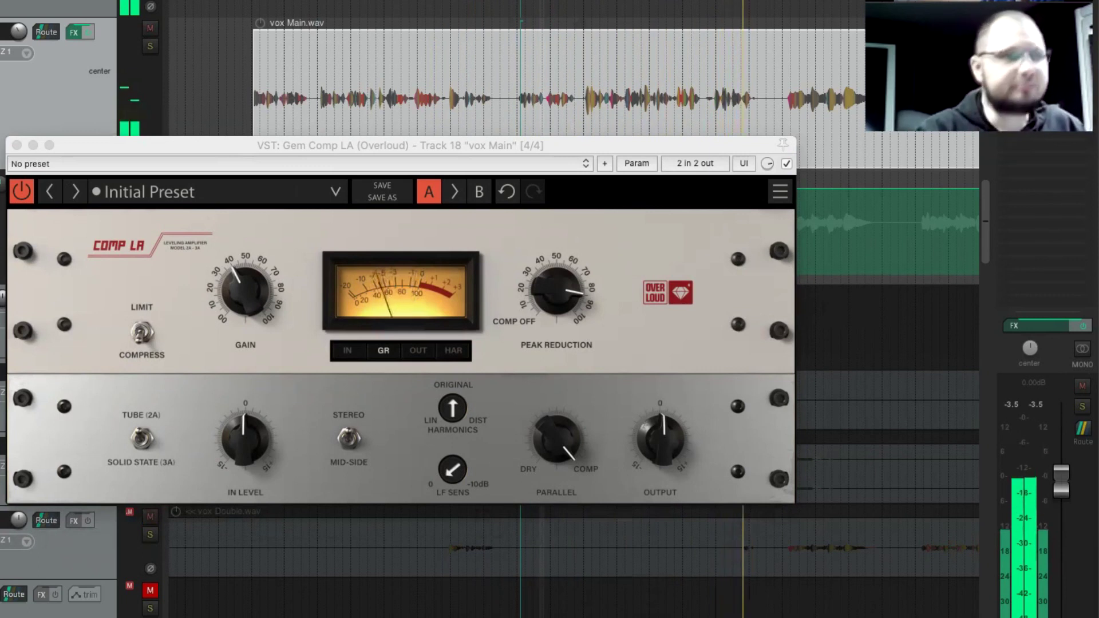
{"action": "key", "text": "space"}
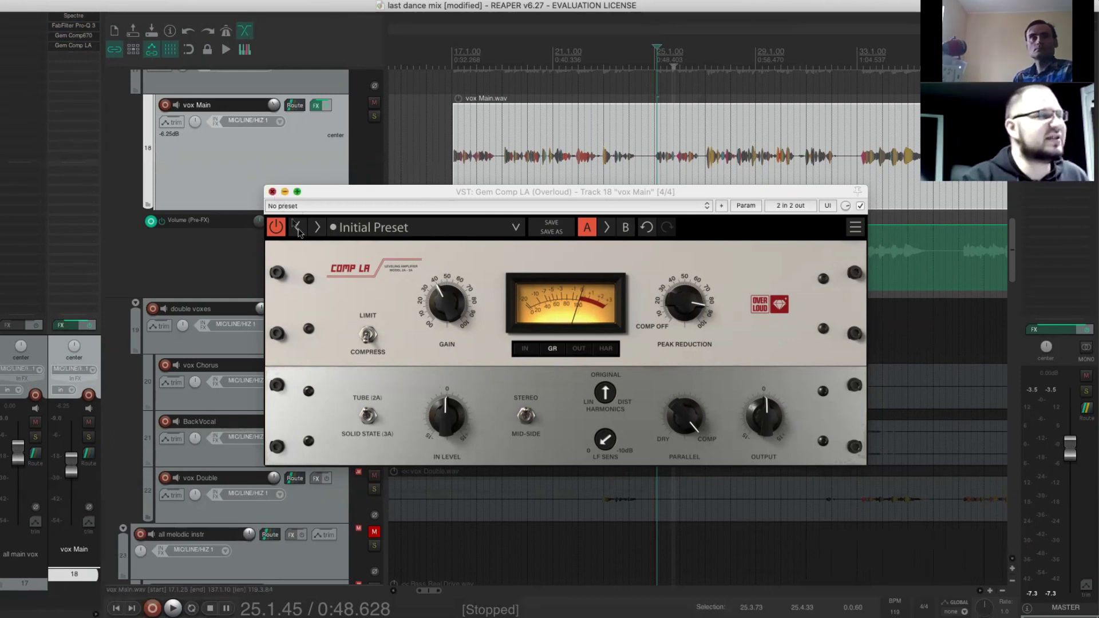
Review the Pro-Q 3, Comp670 and Comp LA settings on the vox Main track, leaving the plug-in windows closed
{"action": "left_click", "coordinate": [273, 191]}
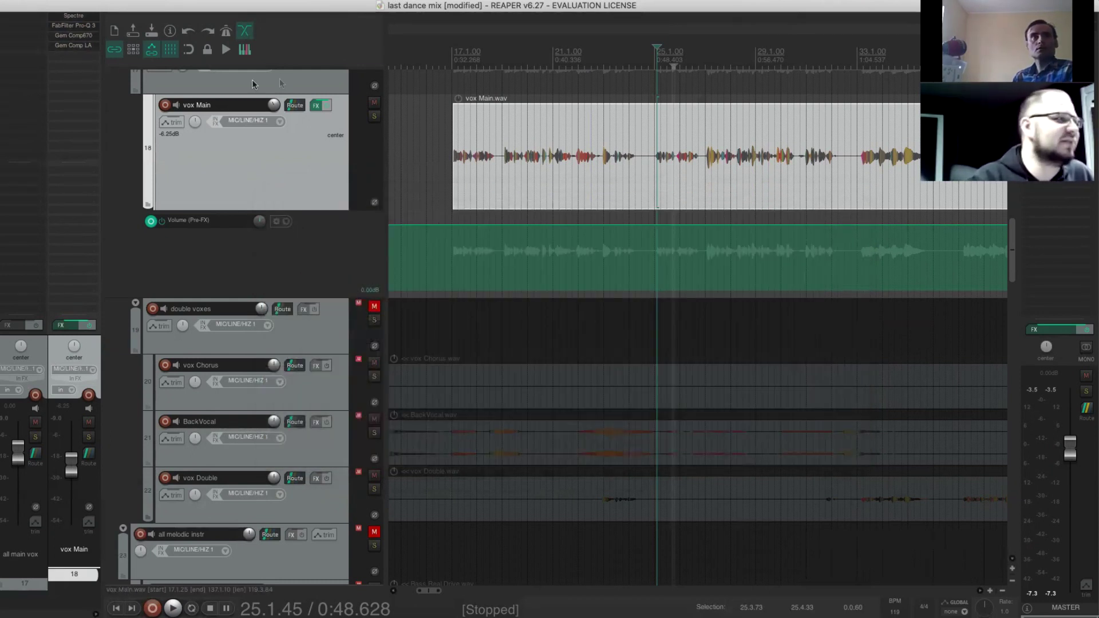
{"action": "left_click", "coordinate": [71, 26]}
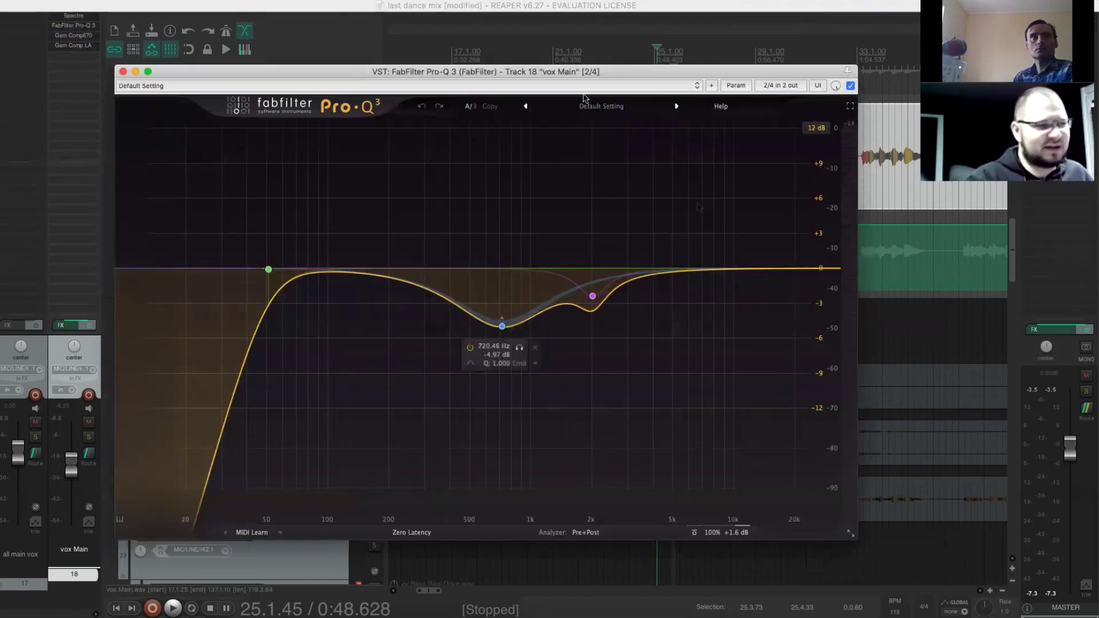
{"action": "left_click", "coordinate": [87, 35]}
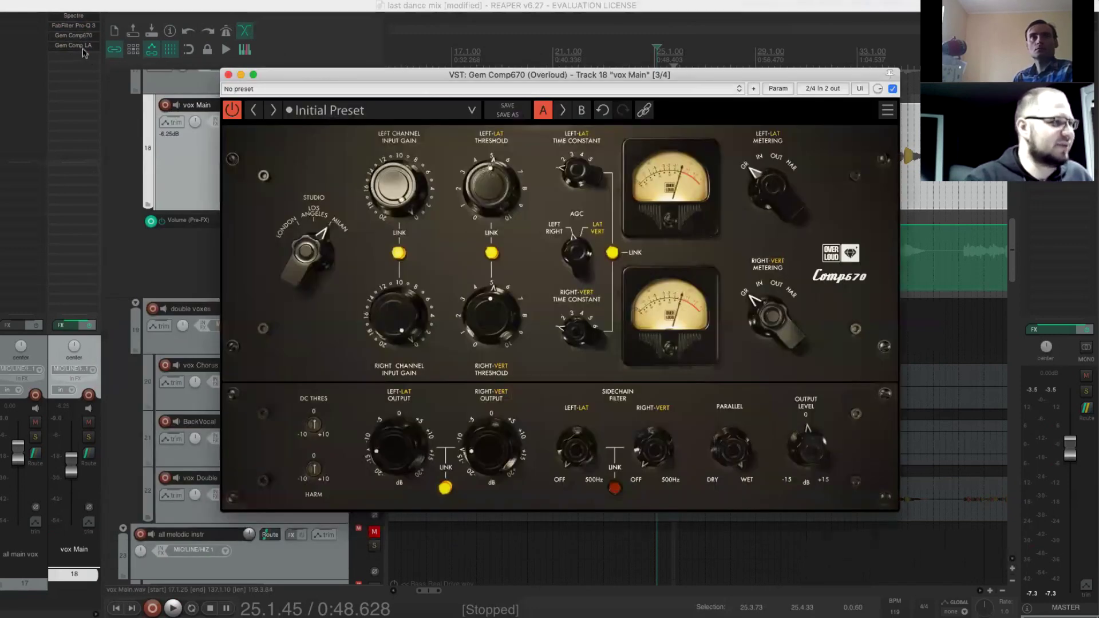
{"action": "left_click", "coordinate": [84, 48]}
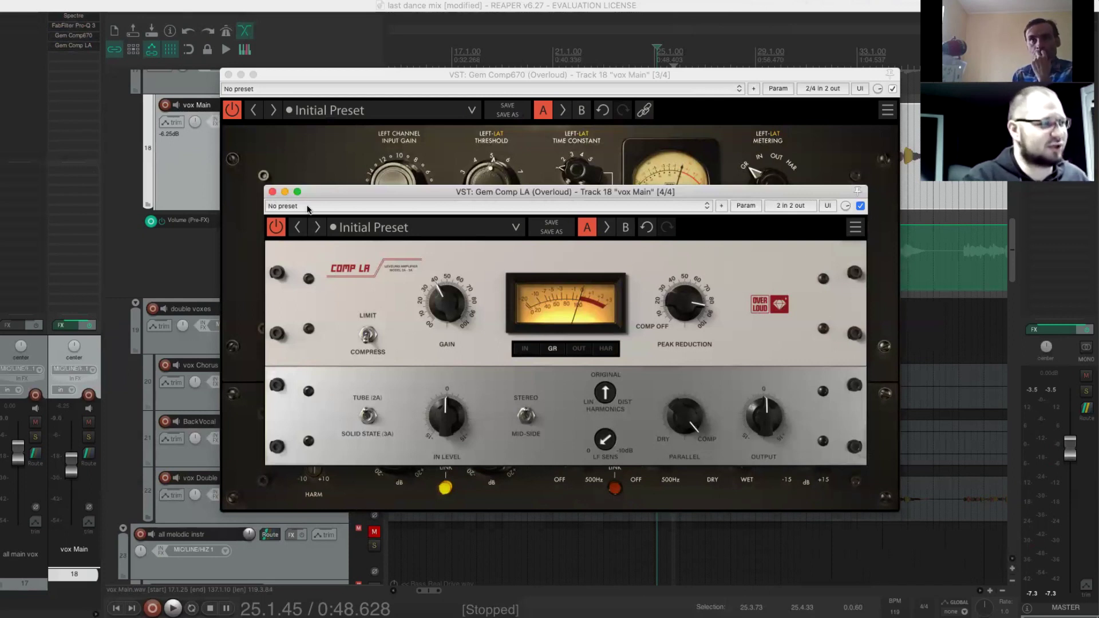
{"action": "left_click", "coordinate": [272, 193]}
{"action": "left_click", "coordinate": [229, 75]}
Play the soloed vocal from 0:36.254 and compare it with the vox Main effects chain bypassed and active, leaving the chain enabled
{"action": "key", "text": "space"}
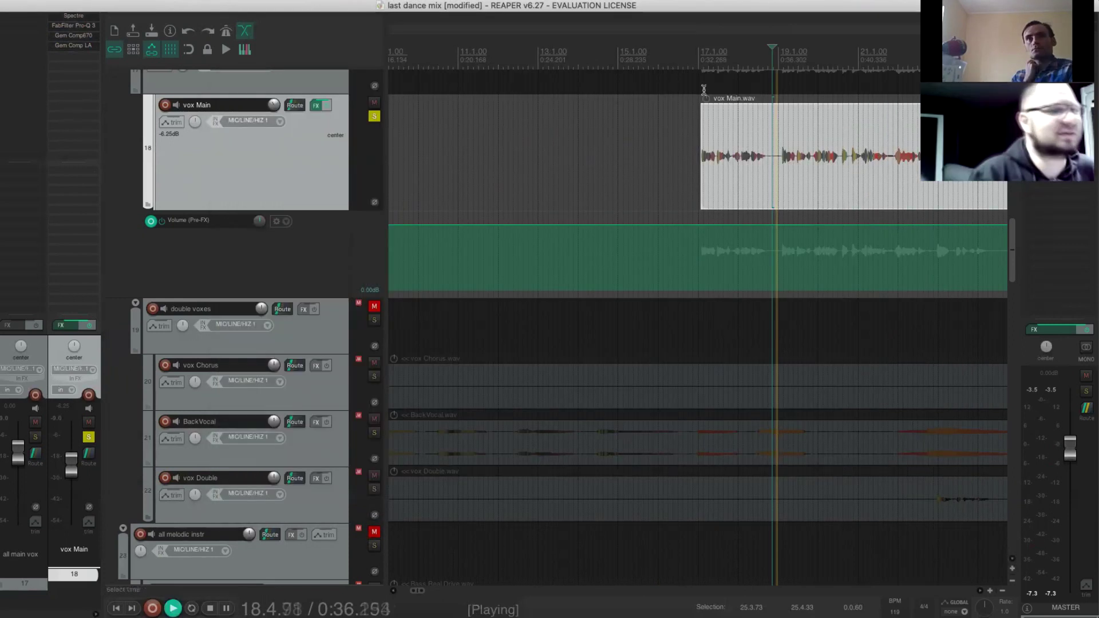
{"action": "left_click", "coordinate": [89, 327]}
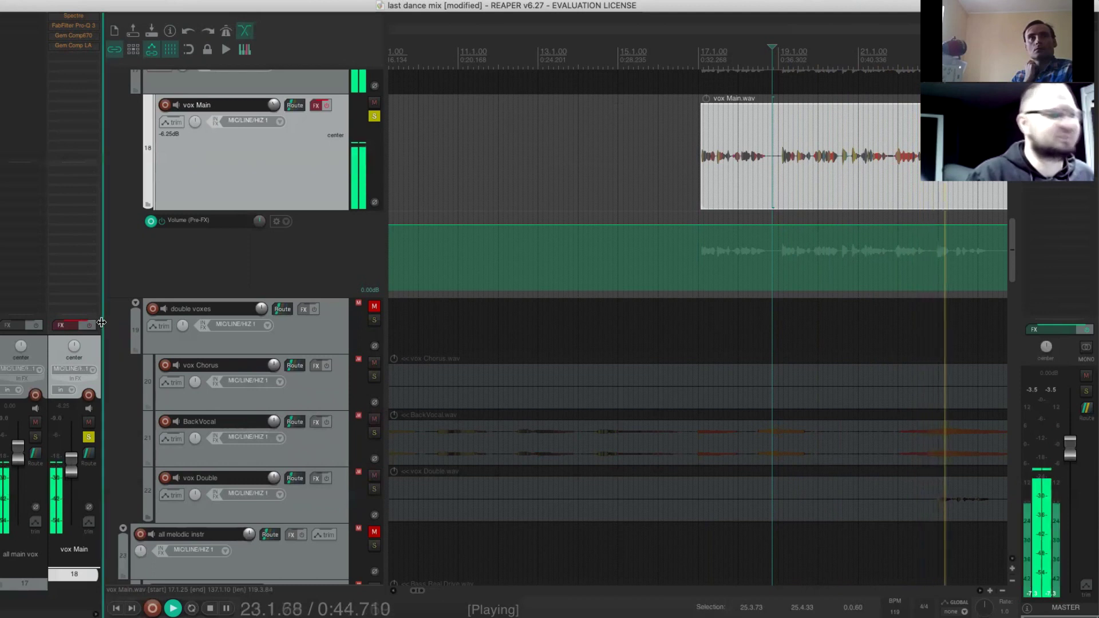
{"action": "scroll", "coordinate": [272, 324], "scroll_direction": "down", "scroll_amount": 5}
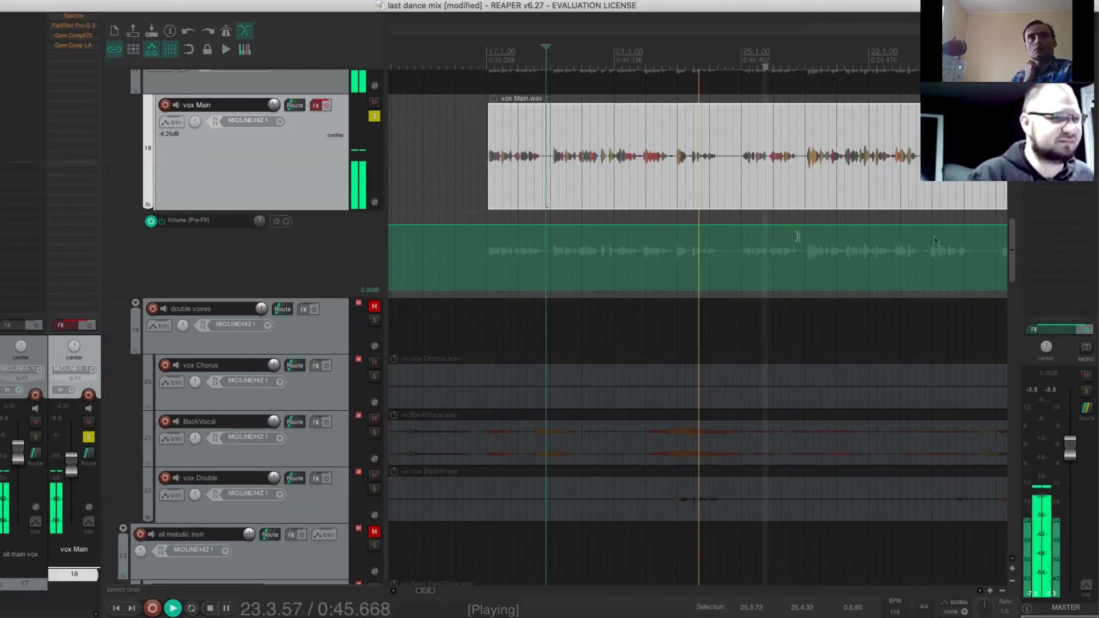
{"action": "scroll", "coordinate": [847, 299], "scroll_direction": "down", "scroll_amount": 3}
{"action": "scroll", "coordinate": [995, 274], "scroll_direction": "down", "scroll_amount": 5}
{"action": "scroll", "coordinate": [985, 266], "scroll_direction": "up", "scroll_amount": 15}
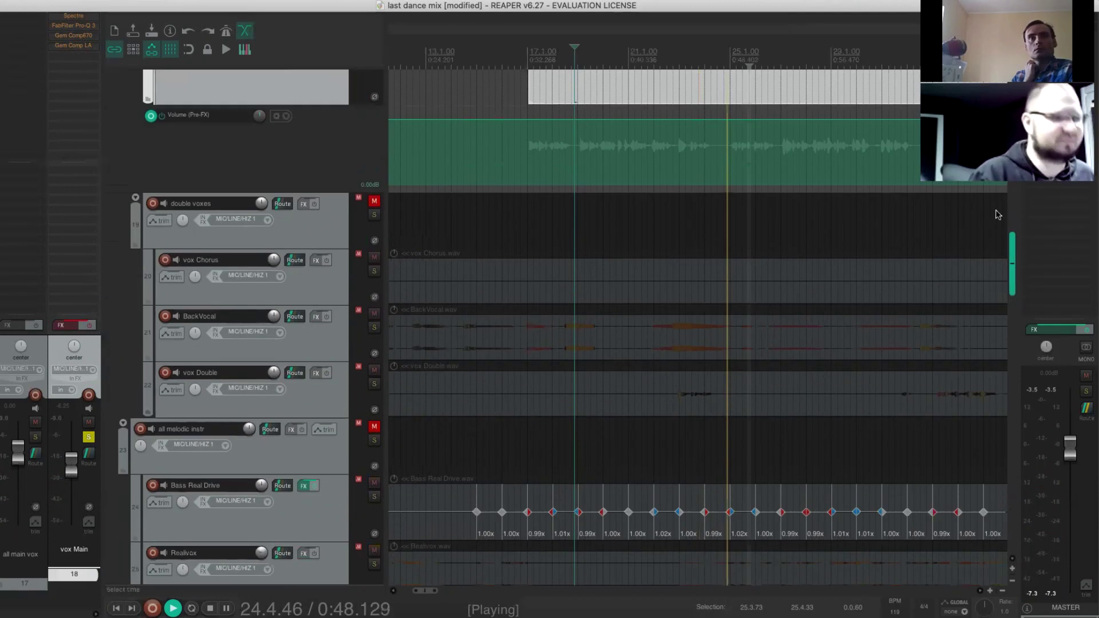
{"action": "scroll", "coordinate": [970, 259], "scroll_direction": "down", "scroll_amount": 5}
{"action": "left_click", "coordinate": [90, 326]}
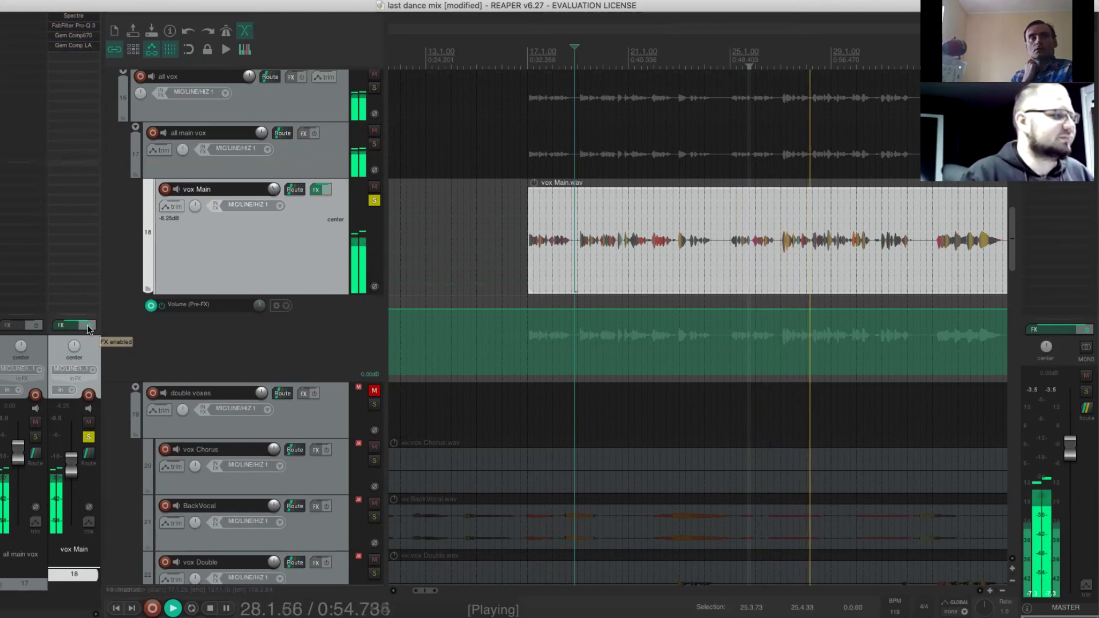
{"action": "left_click", "coordinate": [89, 325]}
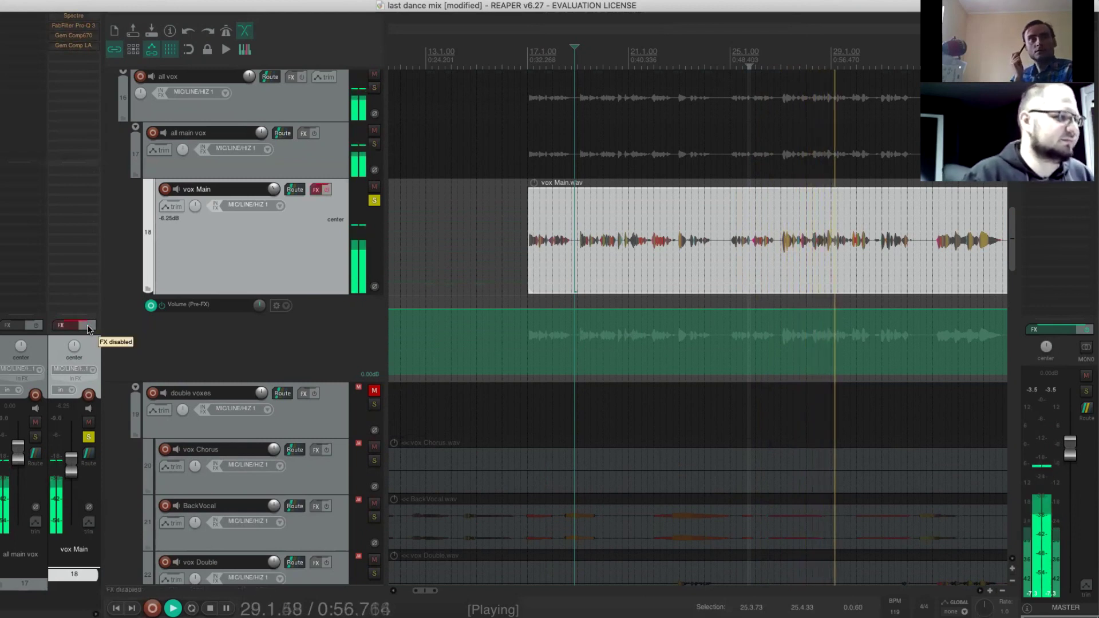
{"action": "left_click", "coordinate": [90, 326]}
{"action": "key", "text": "space"}
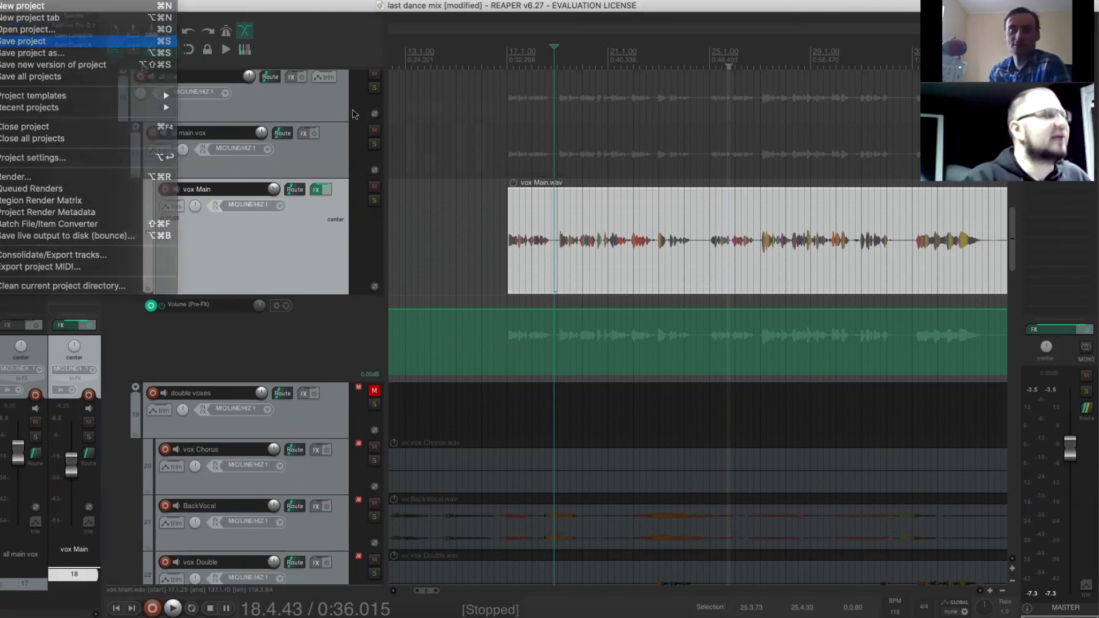
Save the project and place the edit cursor just ahead of the vox Main item at 0:32.150
{"action": "left_click", "coordinate": [35, 125]}
{"action": "left_click", "coordinate": [496, 60]}
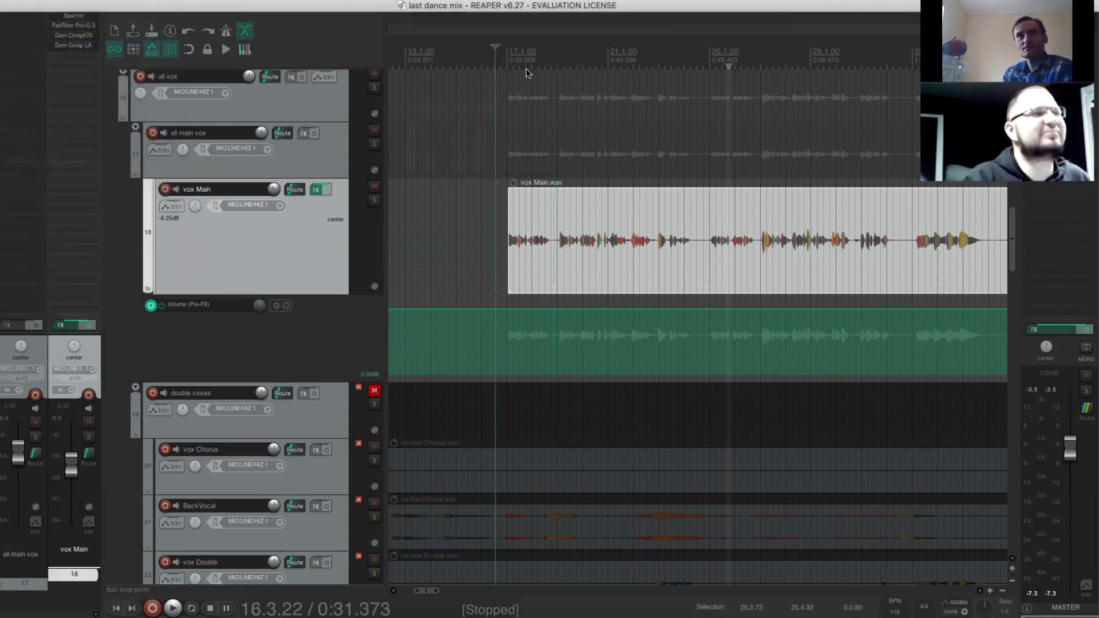
{"action": "scroll", "coordinate": [527, 71], "scroll_direction": "up", "scroll_amount": 1}
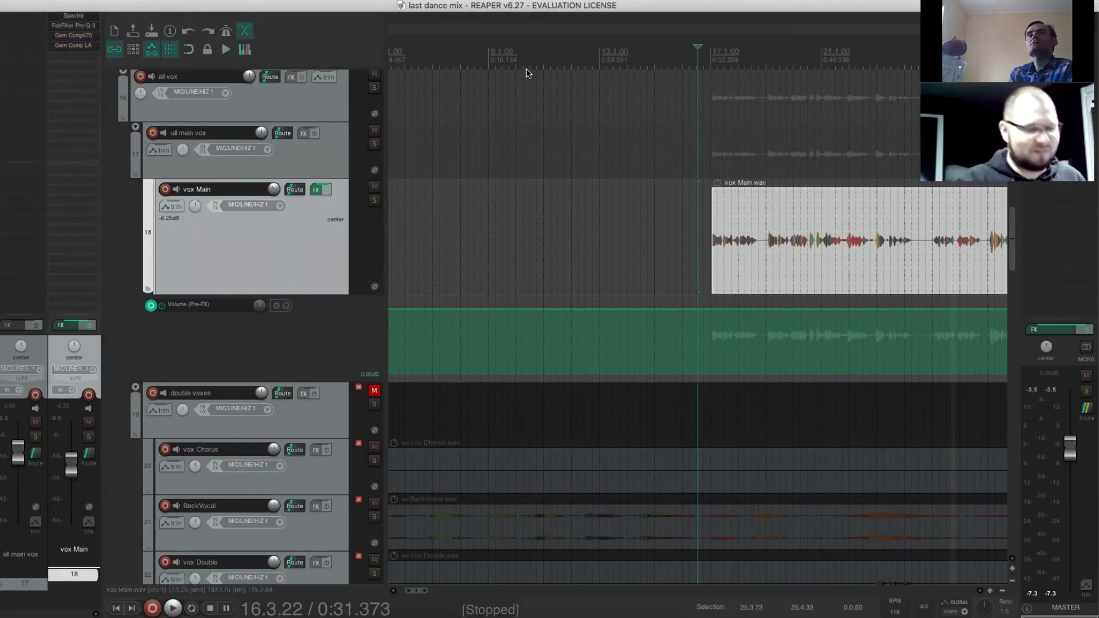
{"action": "left_click", "coordinate": [708, 72]}
{"action": "scroll", "coordinate": [709, 75], "scroll_direction": "up", "scroll_amount": 5}
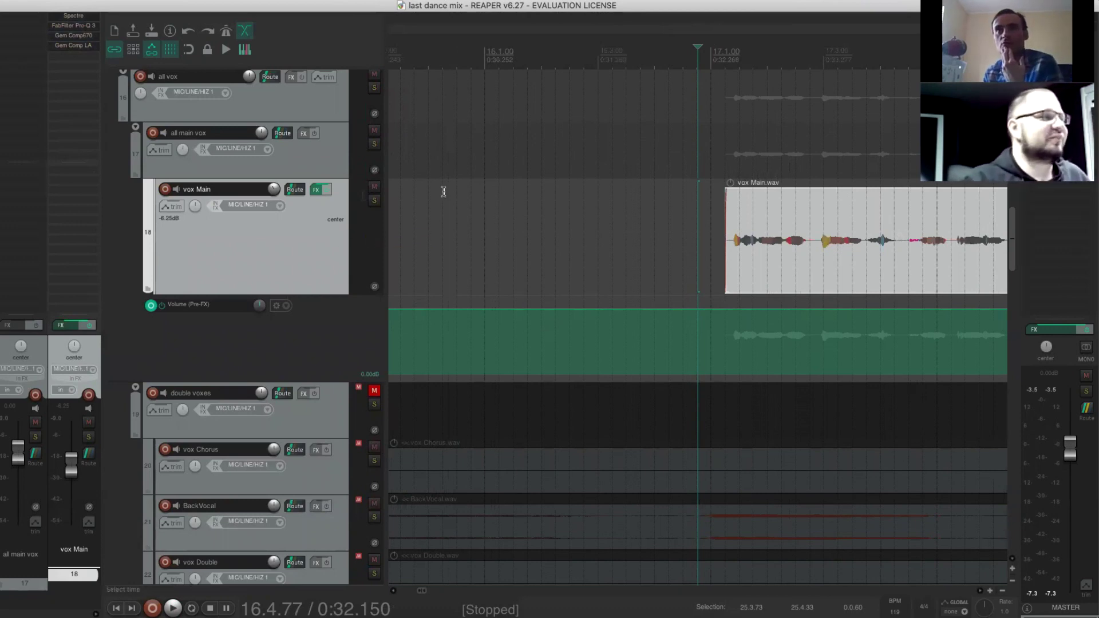
Move the edit cursor to 0:32.259 at the start of the vox Main item and select its Volume (Pre-FX) envelope
{"action": "scroll", "coordinate": [660, 234], "scroll_direction": "down", "scroll_amount": 3}
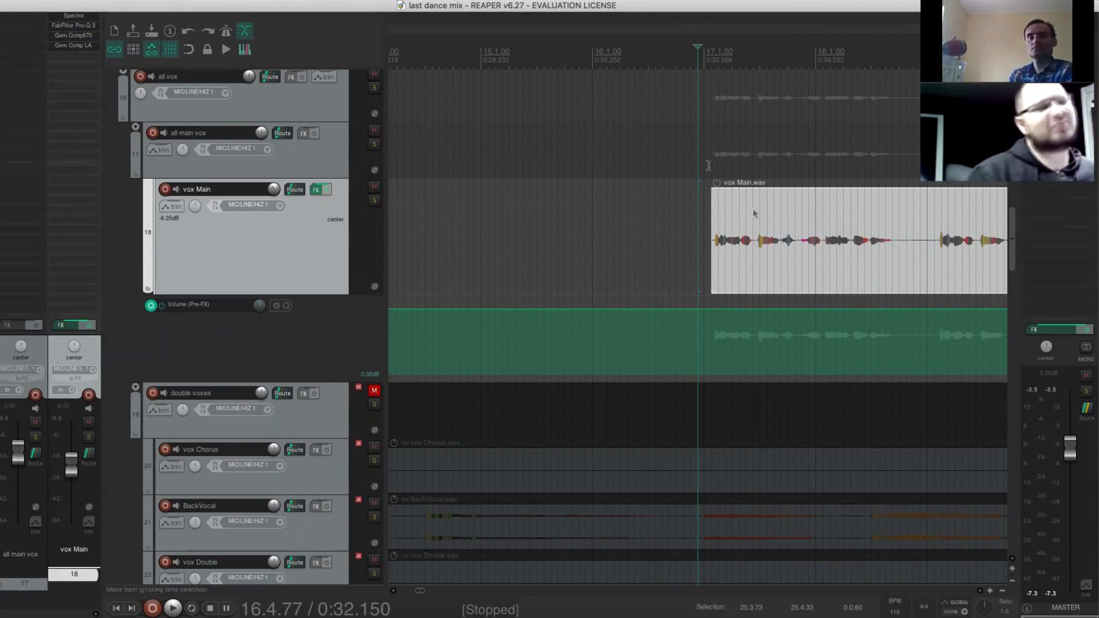
{"action": "scroll", "coordinate": [755, 52], "scroll_direction": "up", "scroll_amount": 6}
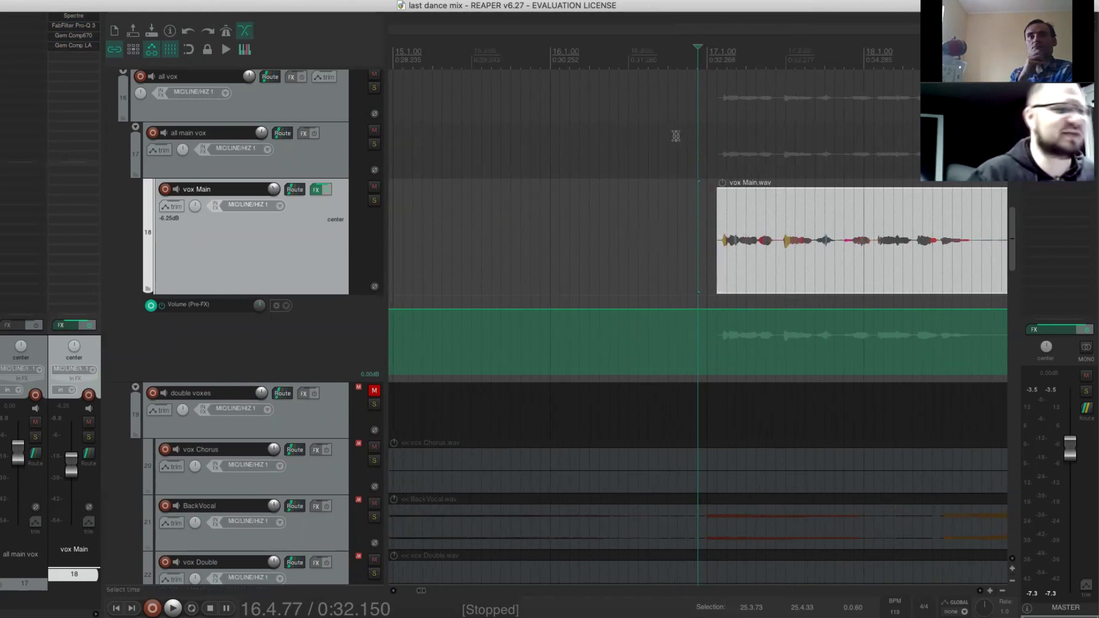
{"action": "left_click", "coordinate": [746, 51]}
{"action": "scroll", "coordinate": [729, 218], "scroll_direction": "down", "scroll_amount": 5}
{"action": "scroll", "coordinate": [730, 220], "scroll_direction": "down", "scroll_amount": 5}
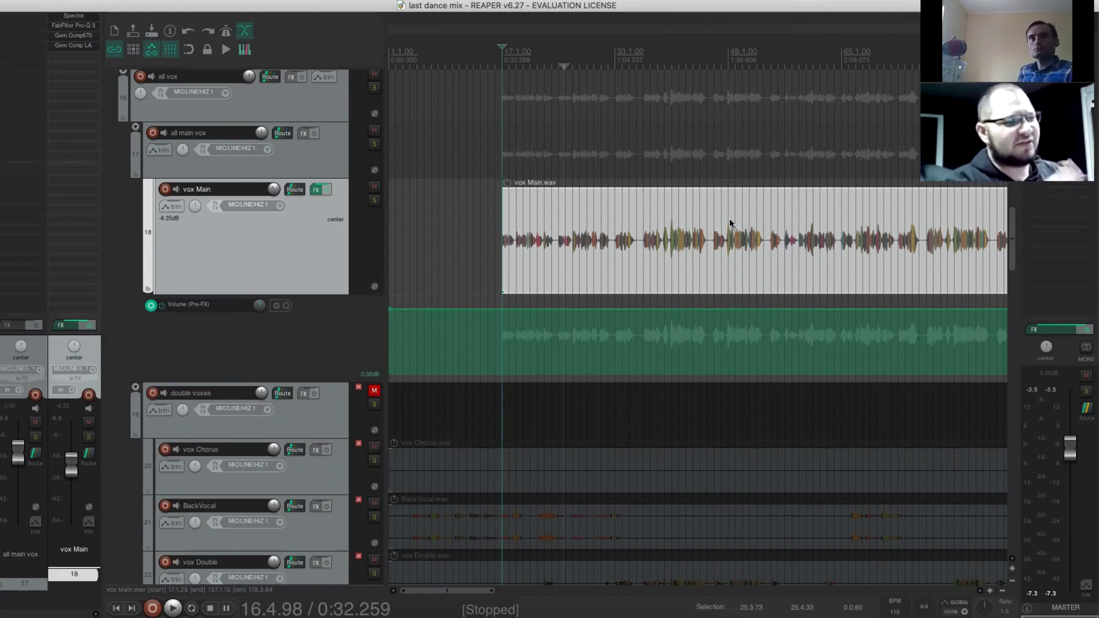
{"action": "left_click", "coordinate": [325, 360]}
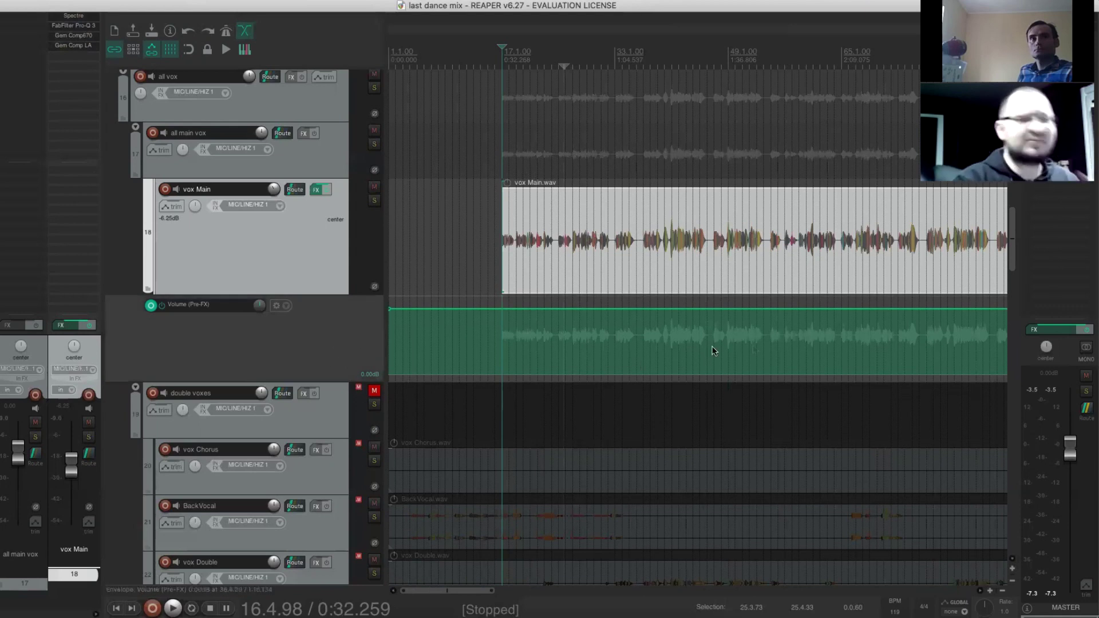
Play the vox Main recording from its start to hear the opening vocal line
{"action": "scroll", "coordinate": [762, 345], "scroll_direction": "up", "scroll_amount": 3}
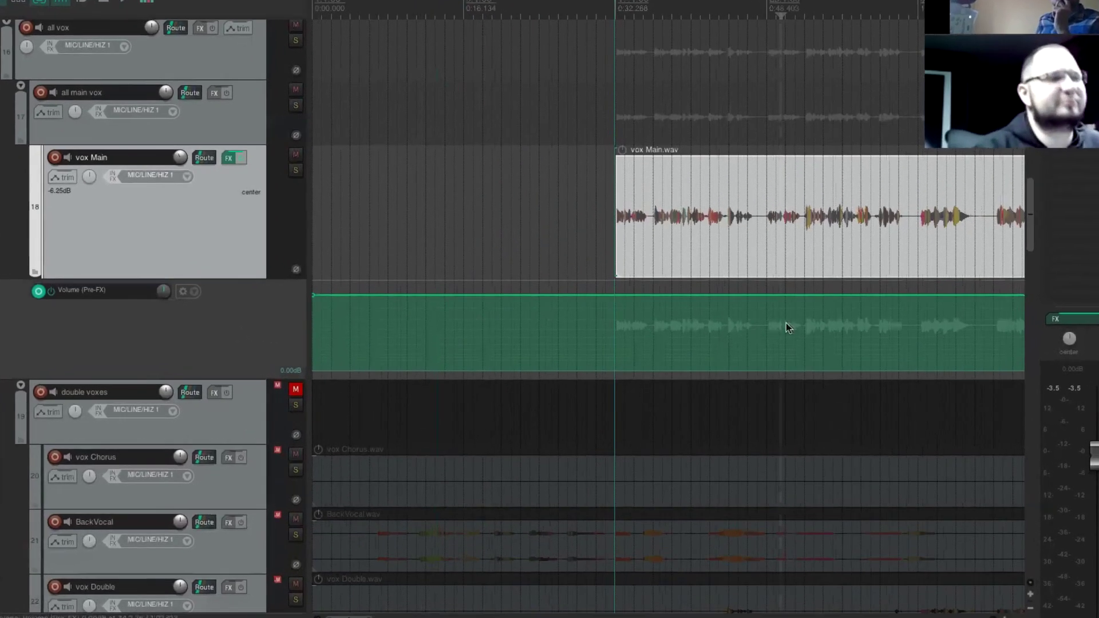
{"action": "scroll", "coordinate": [749, 316], "scroll_direction": "up", "scroll_amount": 4}
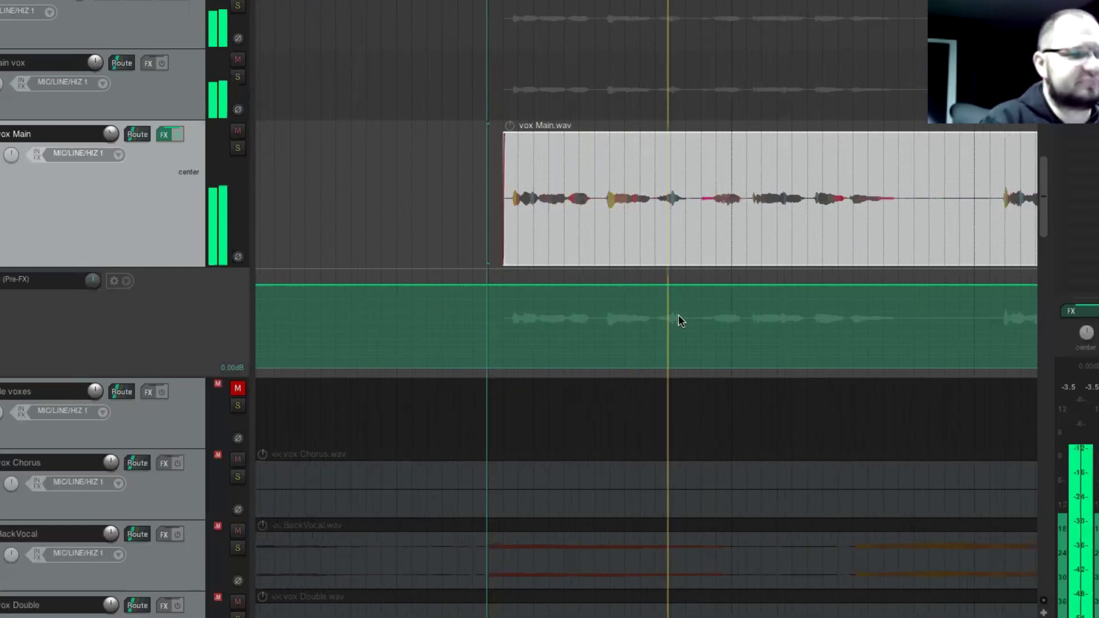
{"action": "scroll", "coordinate": [676, 319], "scroll_direction": "up", "scroll_amount": 5}
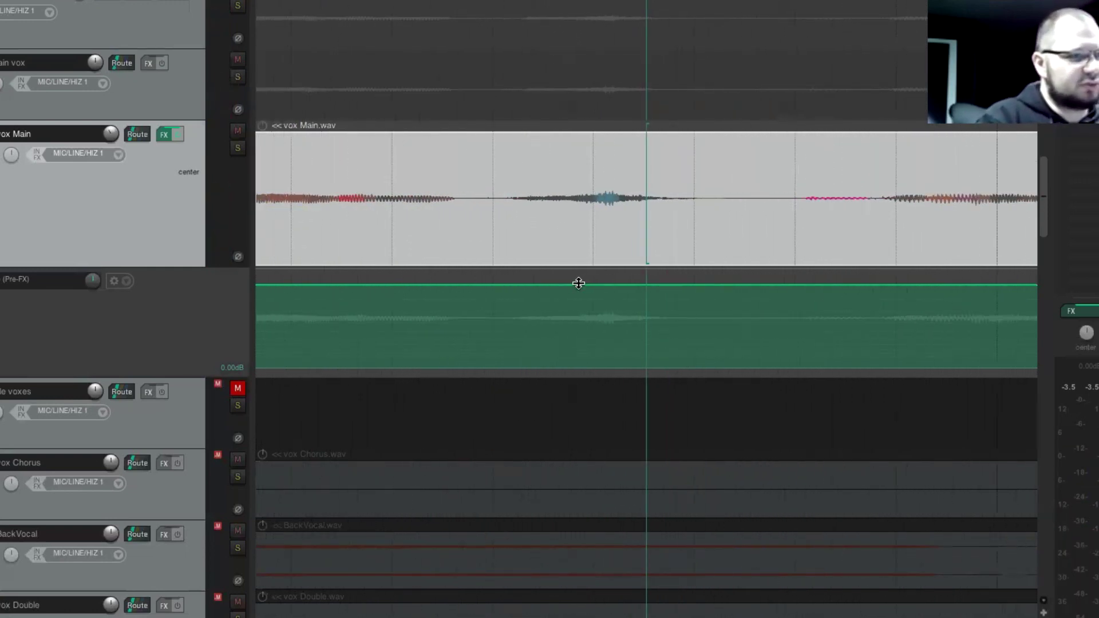
{"action": "scroll", "coordinate": [596, 281], "scroll_direction": "down", "scroll_amount": 5}
{"action": "left_click", "coordinate": [312, 302]}
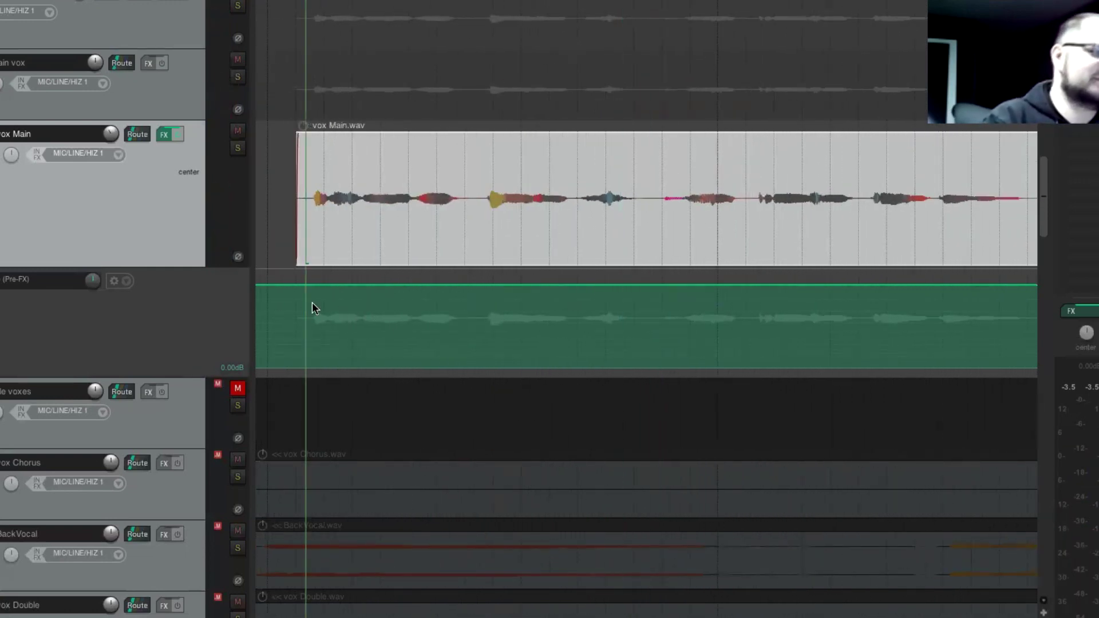
{"action": "key", "text": "space"}
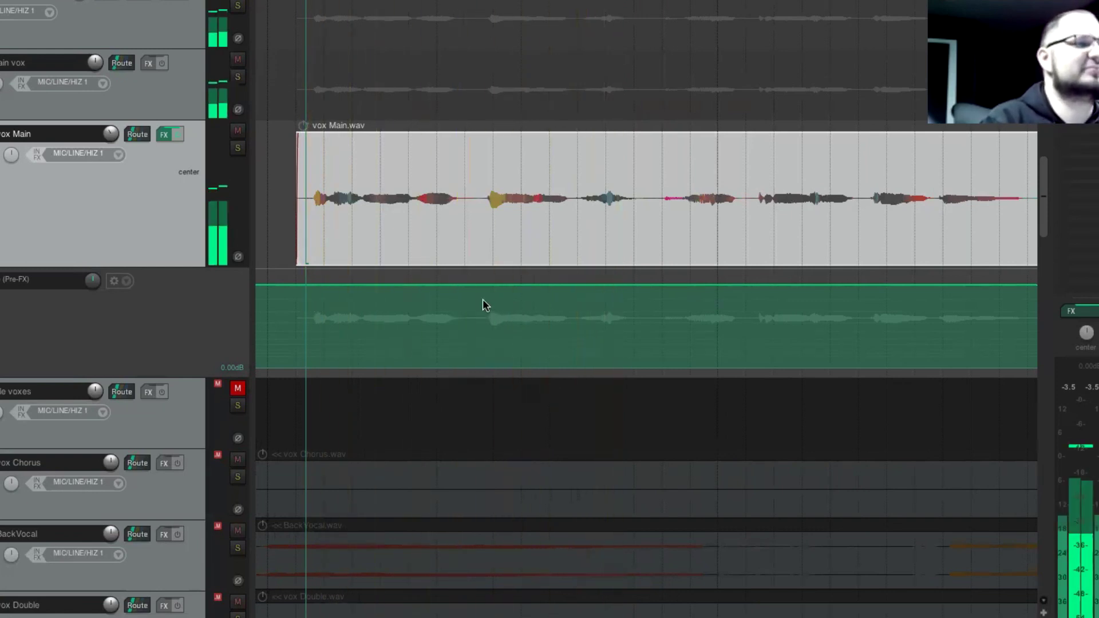
Add Volume (Pre-FX) envelope points around the second vocal burst, raise its tail slightly, and audition from the beginning
{"action": "left_click", "coordinate": [481, 285]}
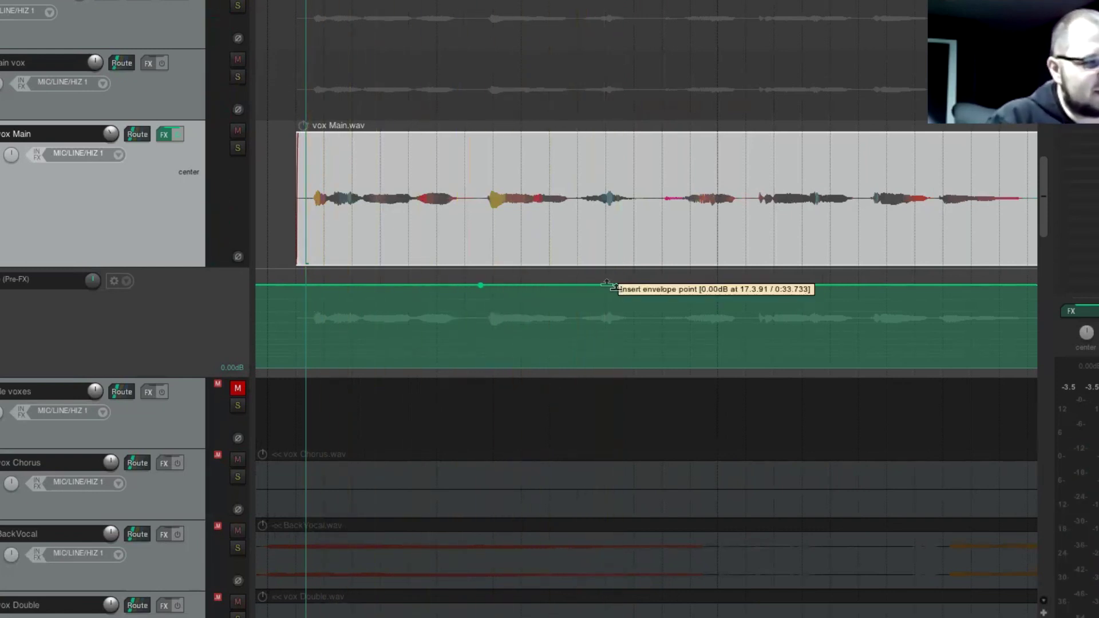
{"action": "left_click", "coordinate": [585, 284]}
{"action": "scroll", "coordinate": [575, 286], "scroll_direction": "left", "scroll_amount": 1}
{"action": "mouse_move", "coordinate": [575, 286]}
{"action": "left_mouse_down"}
{"action": "mouse_move", "coordinate": [584, 279]}
{"action": "mouse_move", "coordinate": [561, 287]}
{"action": "left_mouse_up"}
{"action": "left_click", "coordinate": [308, 294]}
{"action": "key", "text": "space"}
{"action": "key", "text": "space"}
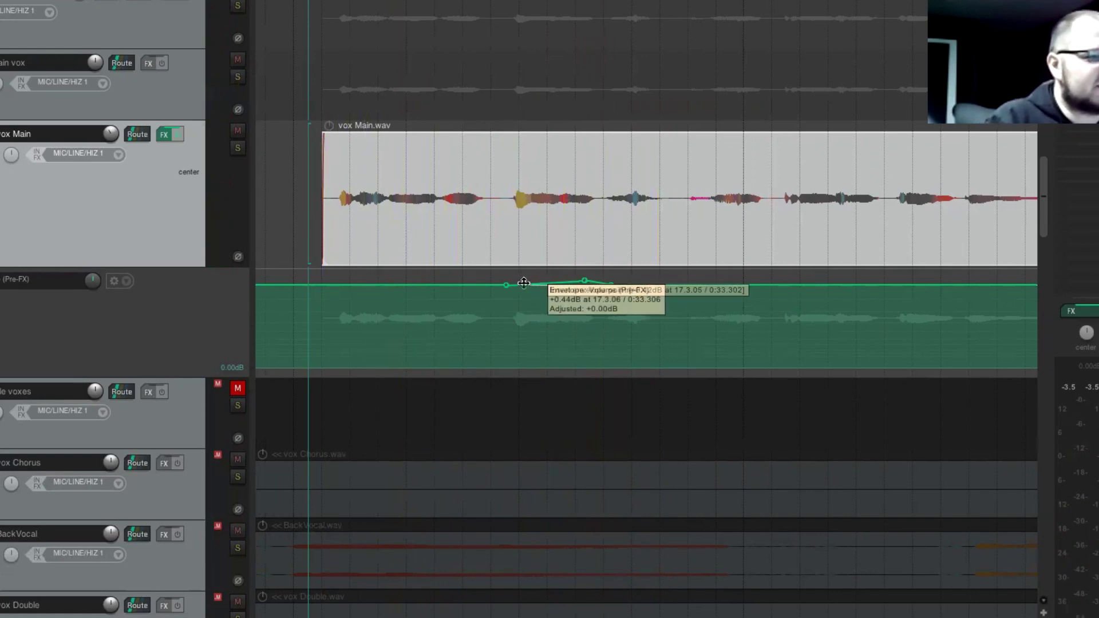
Lower the pre-FX volume envelope slightly at the attack of the second vocal burst and play the line
{"action": "left_click_drag", "start_coordinate": [523, 286], "coordinate": [523, 288]}
{"action": "key", "text": "space"}
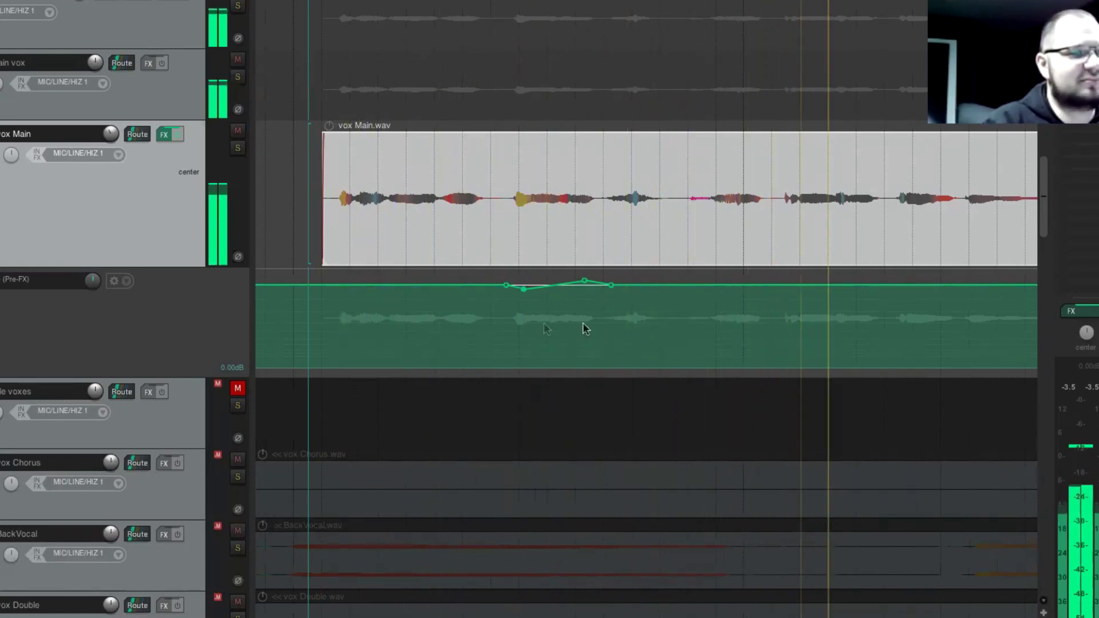
{"action": "key", "text": "space"}
Cut a narrow dip of about 3 dB in the pre-FX volume envelope at the third burst's peak and audition it
{"action": "left_click", "coordinate": [633, 295]}
{"action": "scroll", "coordinate": [652, 307], "scroll_direction": "up", "scroll_amount": 10}
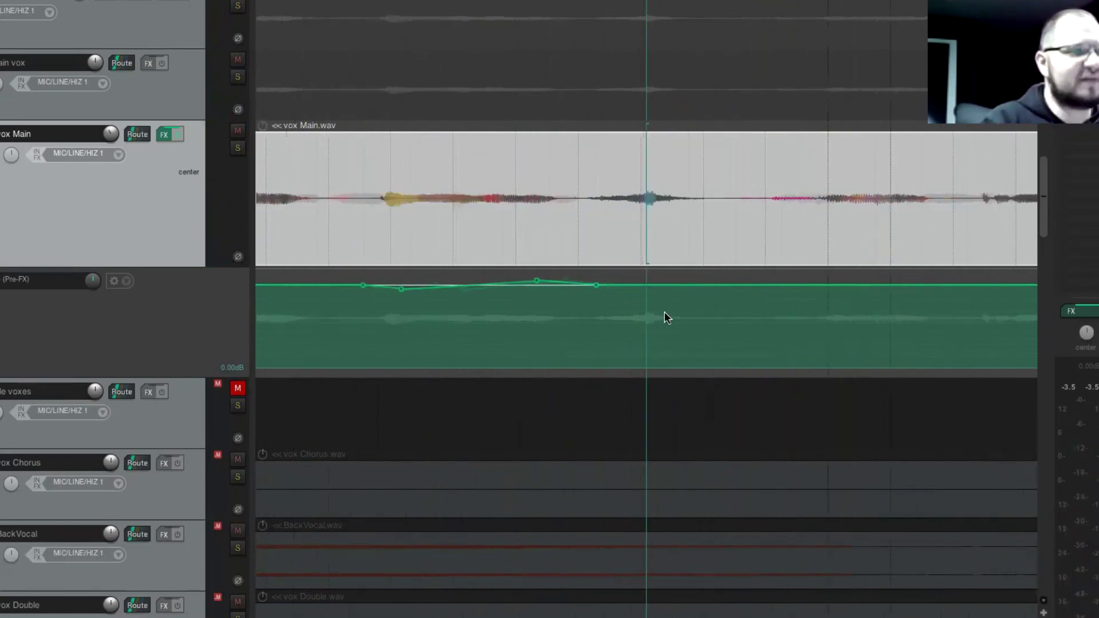
{"action": "left_click", "coordinate": [628, 284]}
{"action": "left_click", "coordinate": [674, 284]}
{"action": "left_click_drag", "start_coordinate": [651, 285], "coordinate": [640, 297]}
{"action": "scroll", "coordinate": [681, 337], "scroll_direction": "down", "scroll_amount": 2}
{"action": "scroll", "coordinate": [629, 332], "scroll_direction": "down", "scroll_amount": 6}
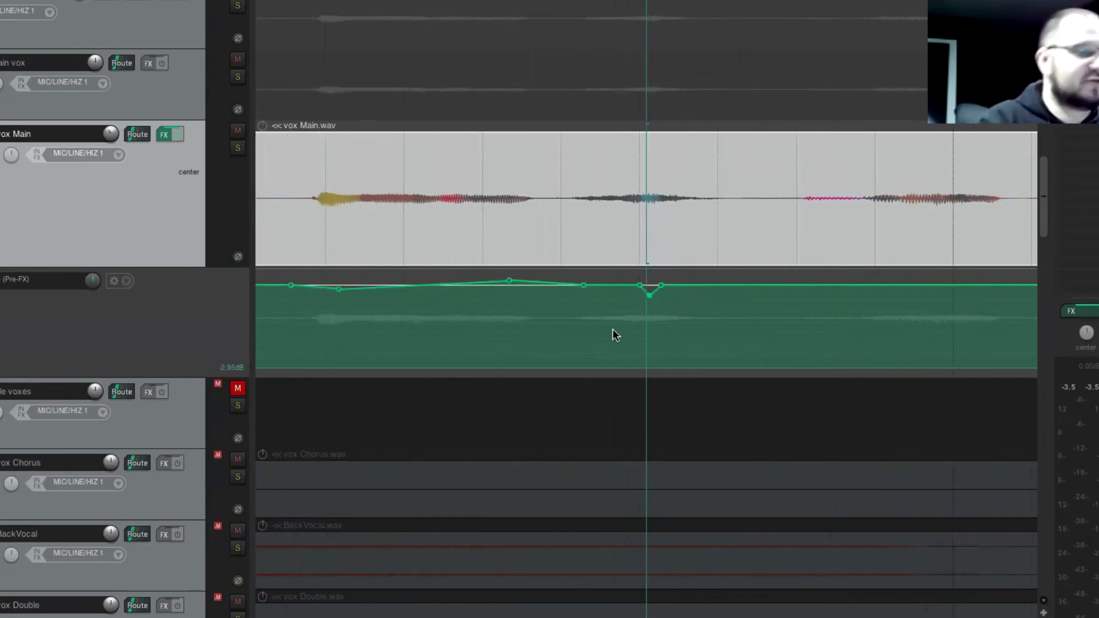
{"action": "scroll", "coordinate": [413, 325], "scroll_direction": "down", "scroll_amount": 1}
{"action": "left_click", "coordinate": [411, 324]}
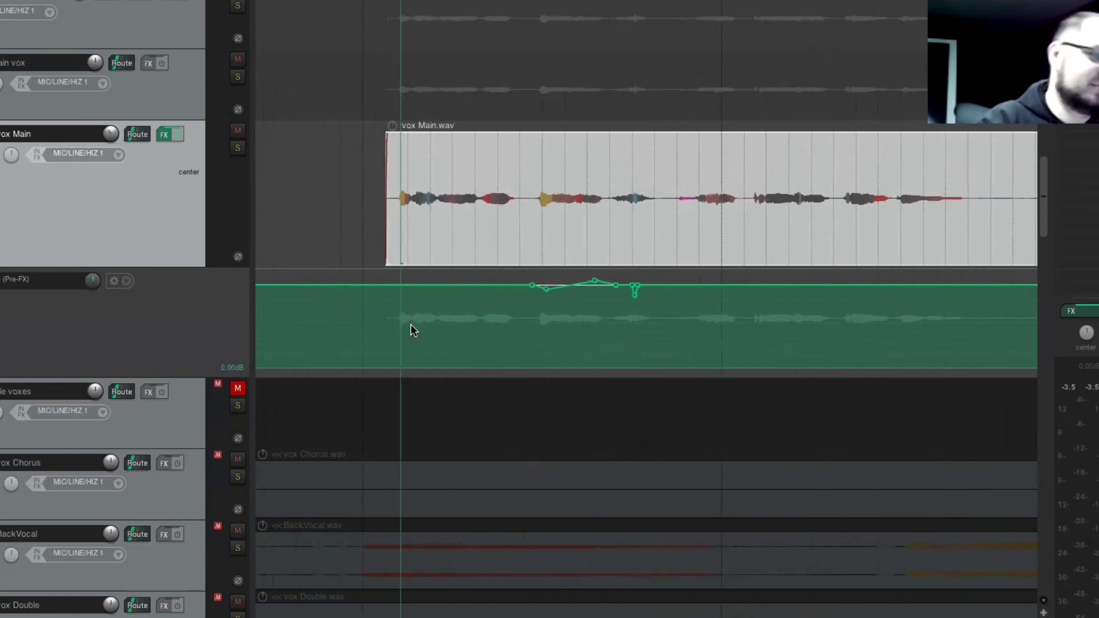
{"action": "key", "text": "space"}
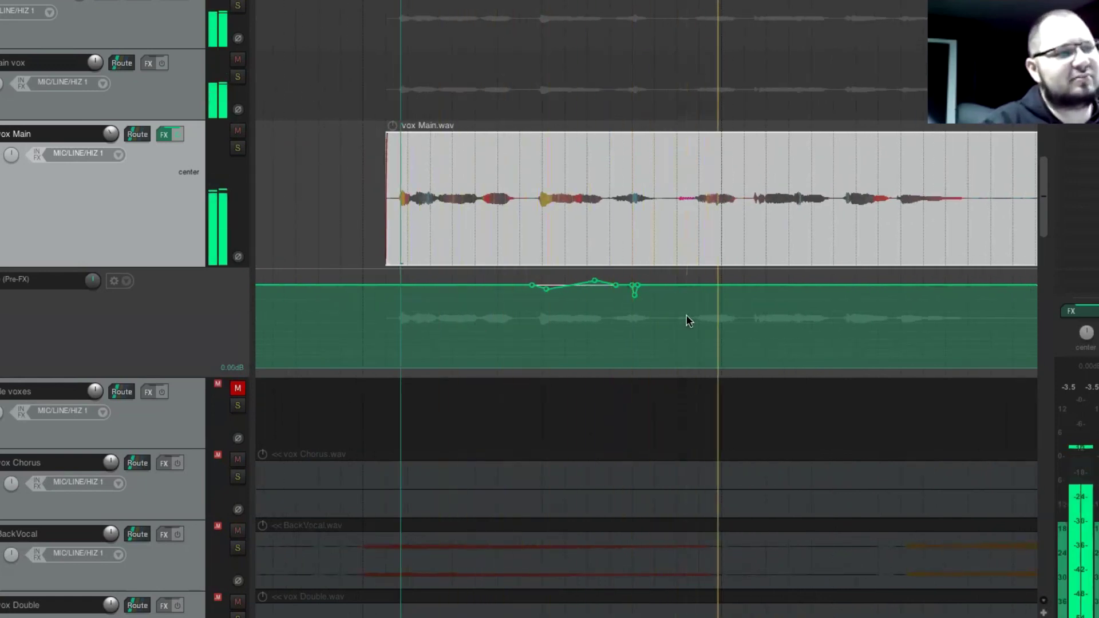
{"action": "scroll", "coordinate": [701, 314], "scroll_direction": "down", "scroll_amount": 2}
{"action": "key", "text": "space"}
Add envelope points around the fourth vocal burst, ramp the volume down slightly toward its end, and audition the change
{"action": "scroll", "coordinate": [596, 320], "scroll_direction": "up", "scroll_amount": 4}
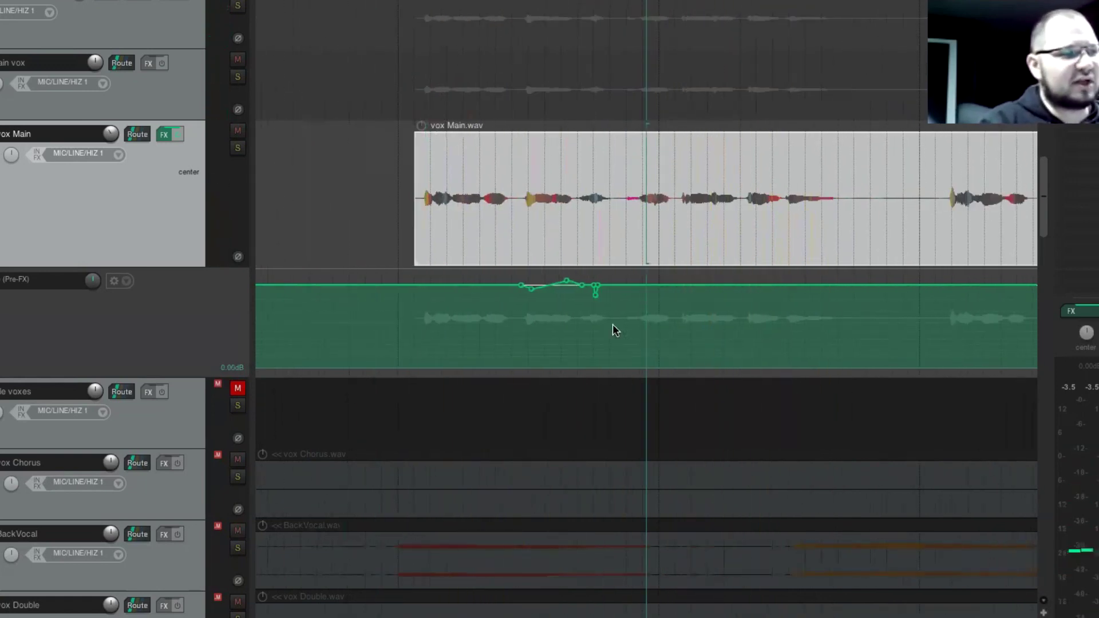
{"action": "left_click", "coordinate": [556, 285]}
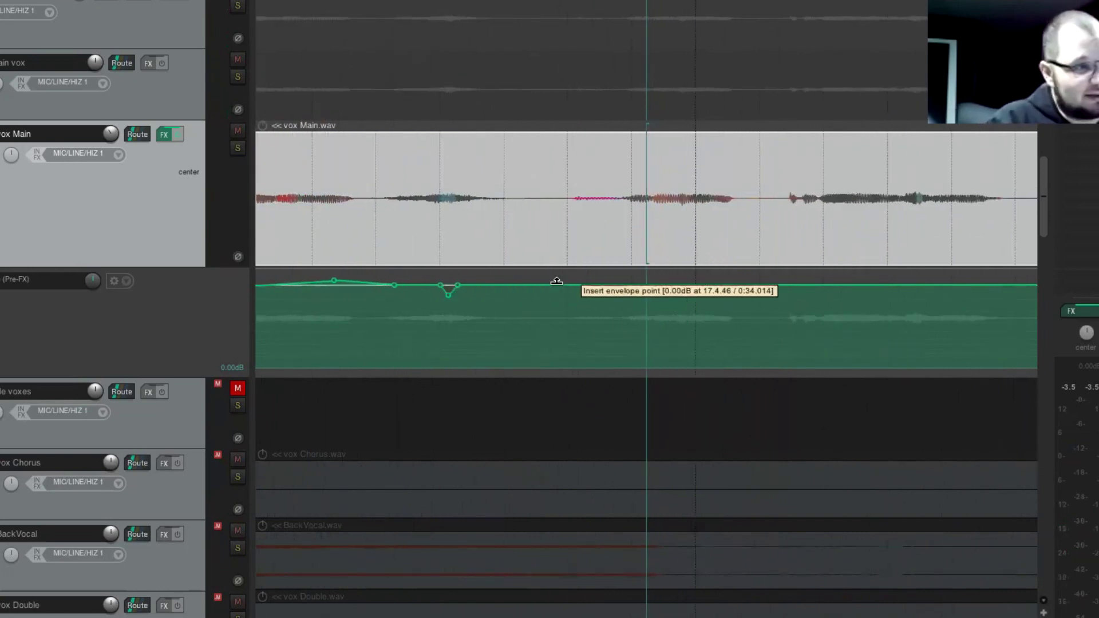
{"action": "left_click_drag", "start_coordinate": [728, 285], "coordinate": [728, 294]}
{"action": "left_click", "coordinate": [517, 306]}
{"action": "key", "text": "space"}
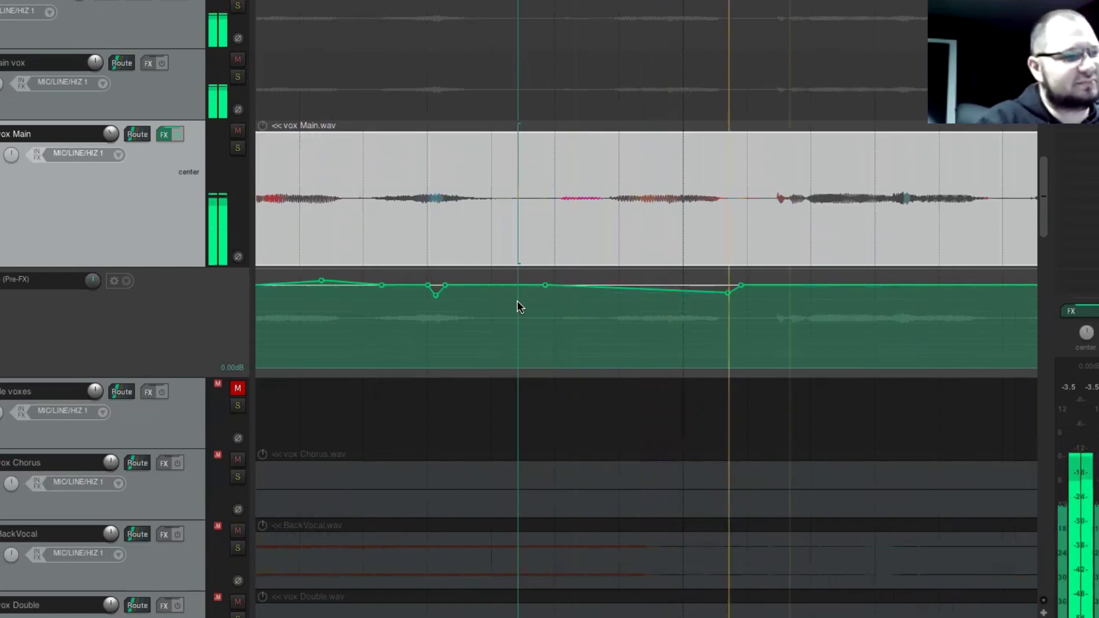
{"action": "scroll", "coordinate": [690, 297], "scroll_direction": "down", "scroll_amount": 2}
{"action": "scroll", "coordinate": [742, 290], "scroll_direction": "down", "scroll_amount": 1}
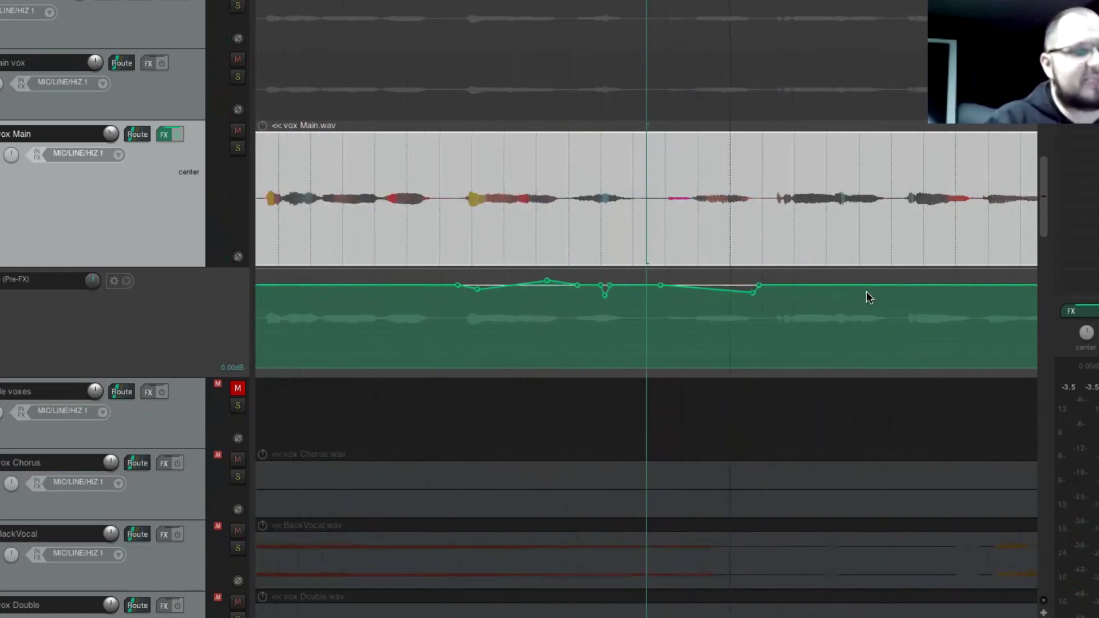
{"action": "key", "text": "space"}
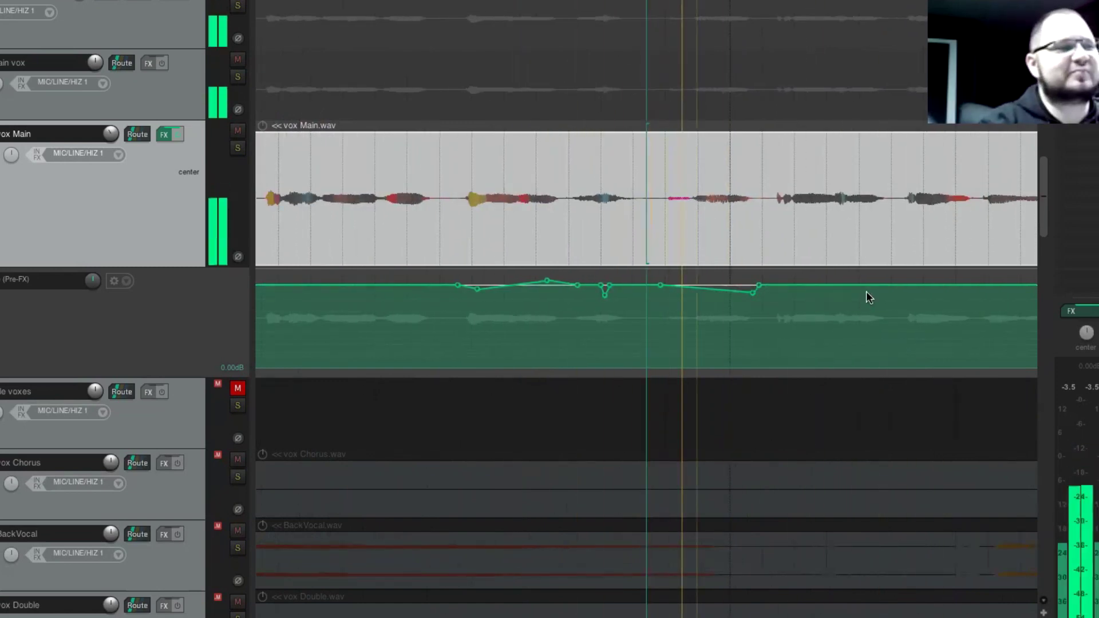
{"action": "scroll", "coordinate": [801, 300], "scroll_direction": "down", "scroll_amount": 2}
{"action": "key", "text": "space"}
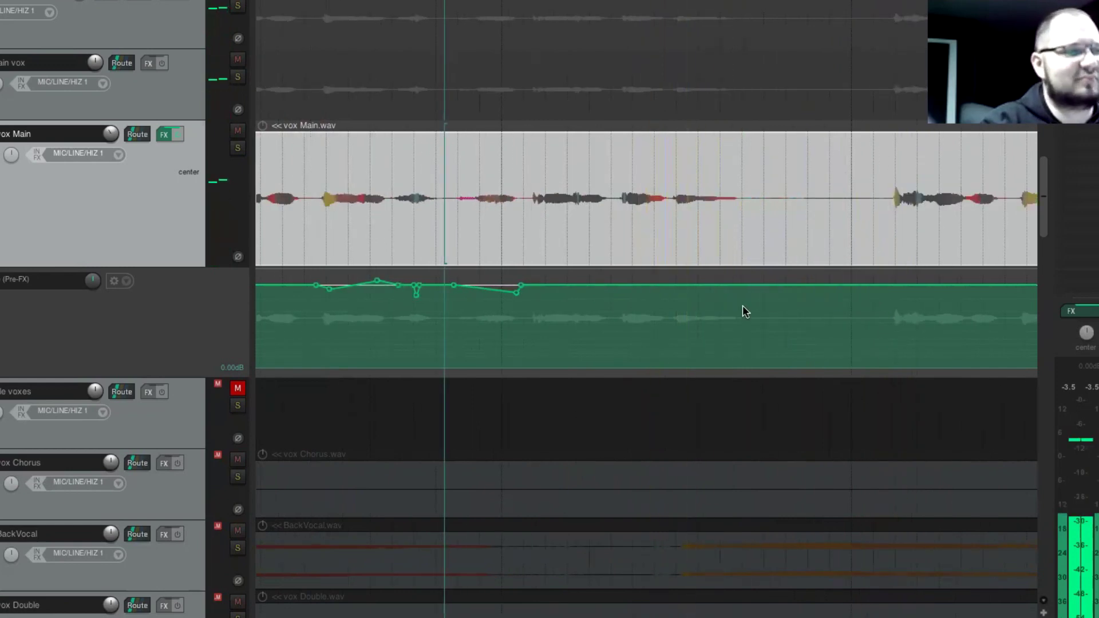
Raise the pre-FX volume envelope gradually over the fading last word of the opening line and play it back
{"action": "left_click", "coordinate": [666, 285]}
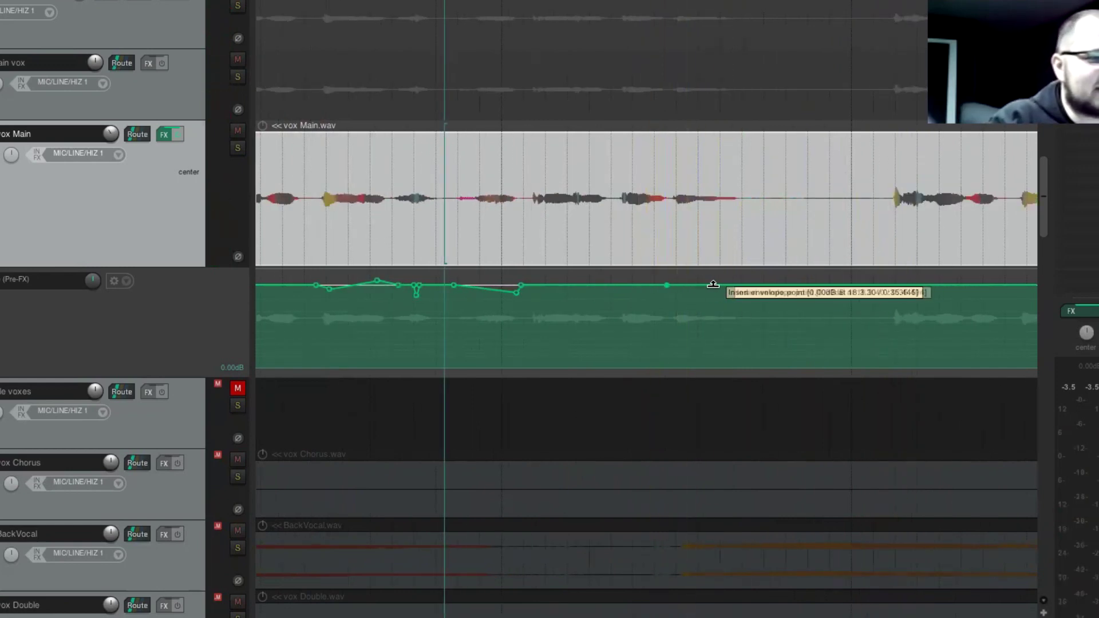
{"action": "left_click_drag", "start_coordinate": [719, 284], "coordinate": [668, 282]}
{"action": "key", "text": "space"}
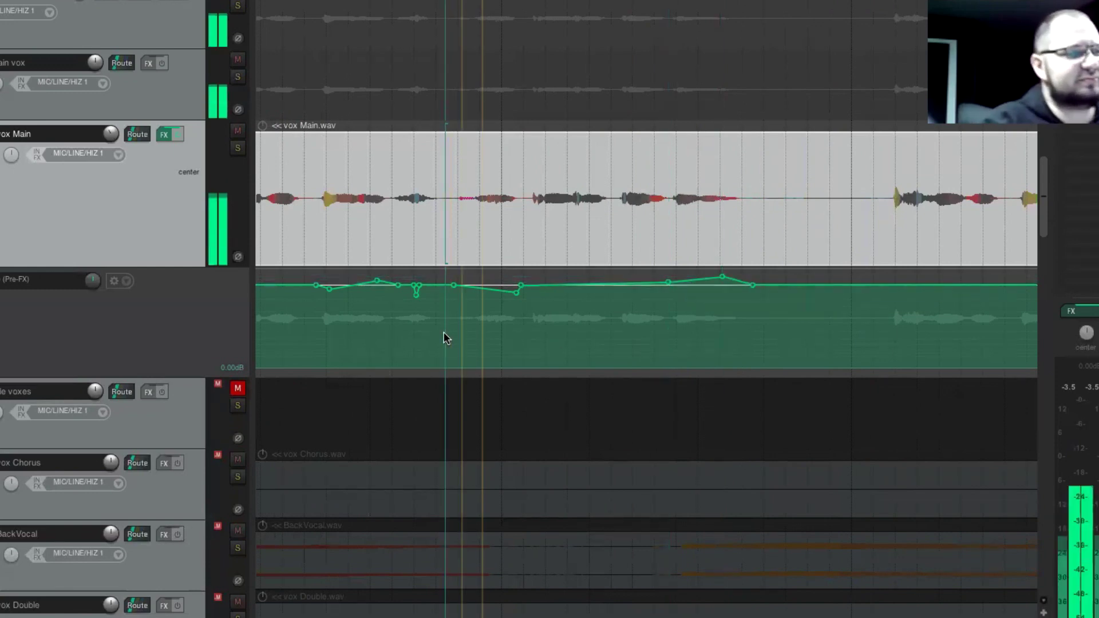
{"action": "key", "text": "space"}
Play the opening vocal line from its start twice with the volume automation active
{"action": "scroll", "coordinate": [805, 346], "scroll_direction": "down", "scroll_amount": 6}
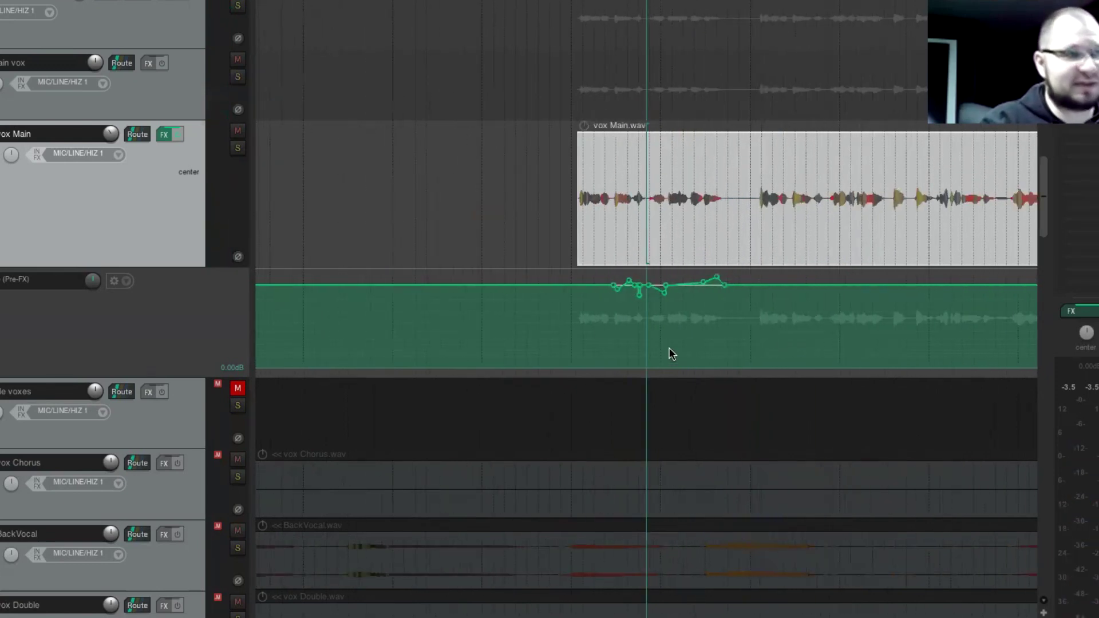
{"action": "left_click", "coordinate": [572, 302]}
{"action": "key", "text": "space"}
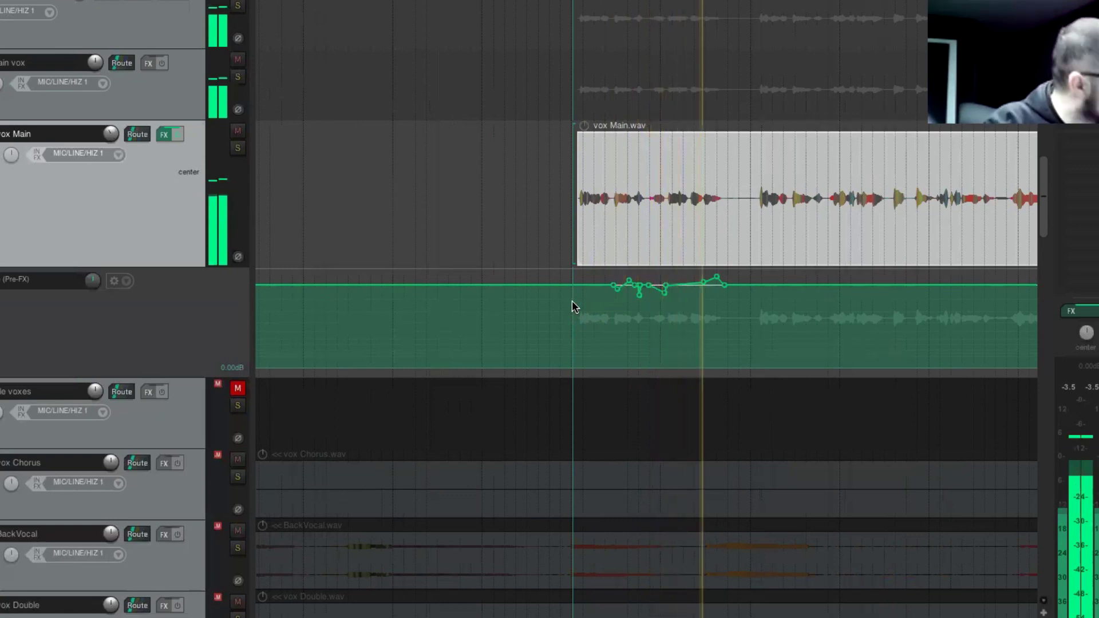
{"action": "key", "text": "space"}
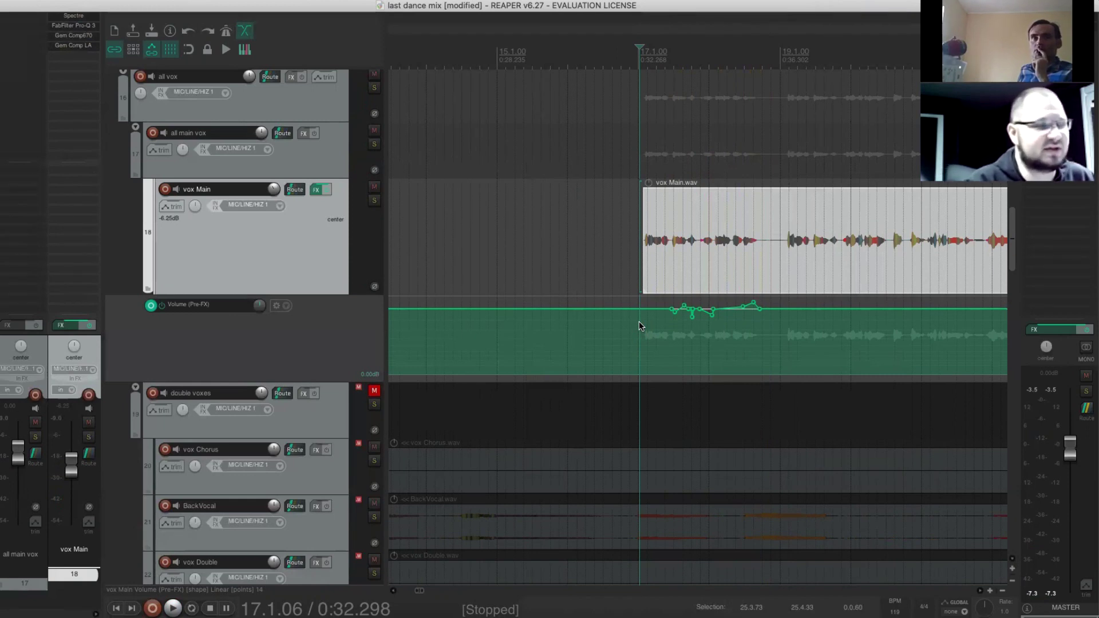
{"action": "key", "text": "space"}
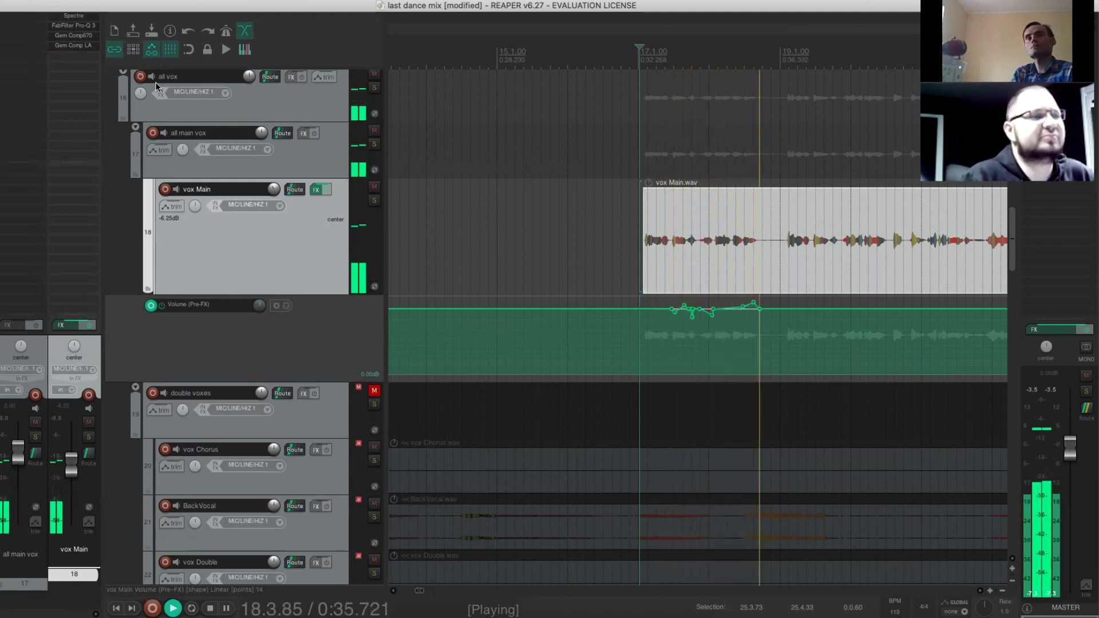
{"action": "key", "text": "space"}
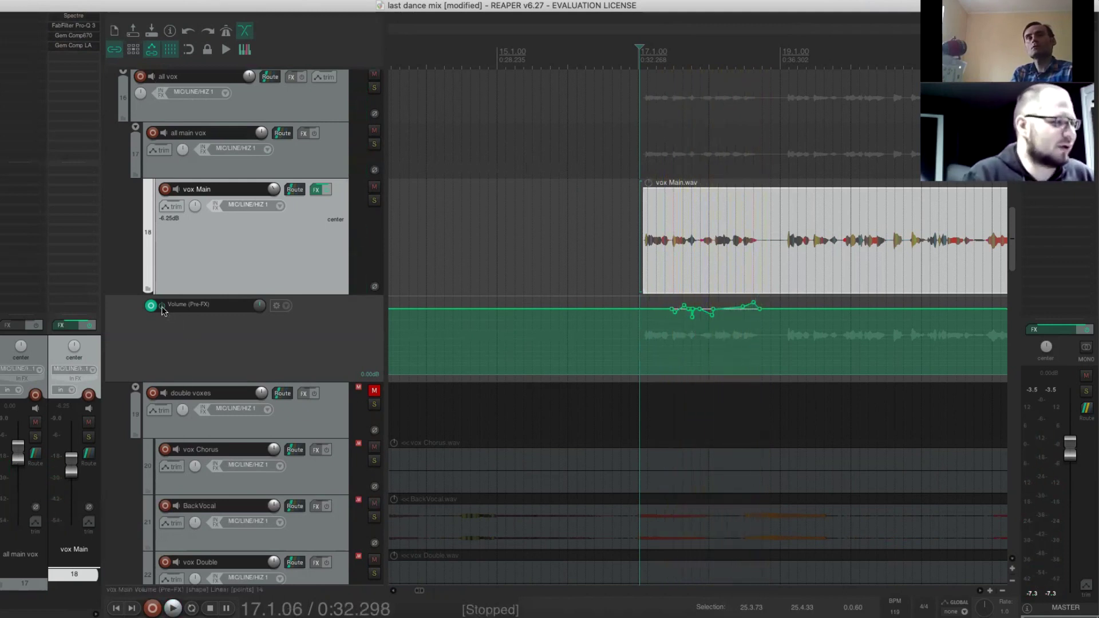
Bypass the Volume (Pre-FX) envelope, play the opening line for comparison, and re-enable the envelope
{"action": "left_click", "coordinate": [151, 305]}
{"action": "key", "text": "space"}
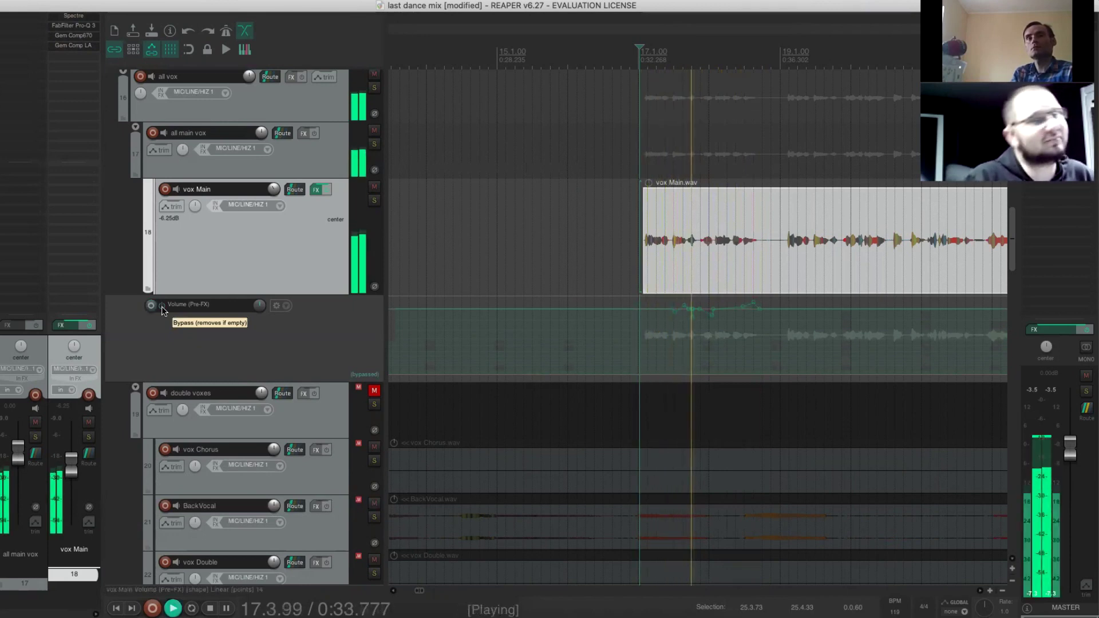
{"action": "key", "text": "space"}
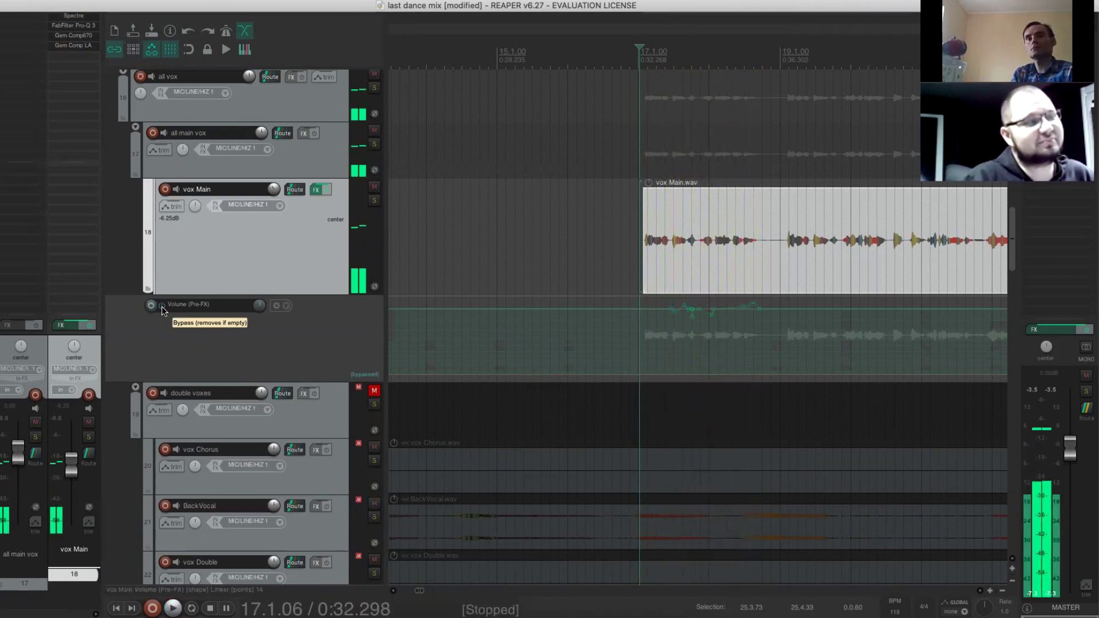
{"action": "left_click", "coordinate": [162, 310]}
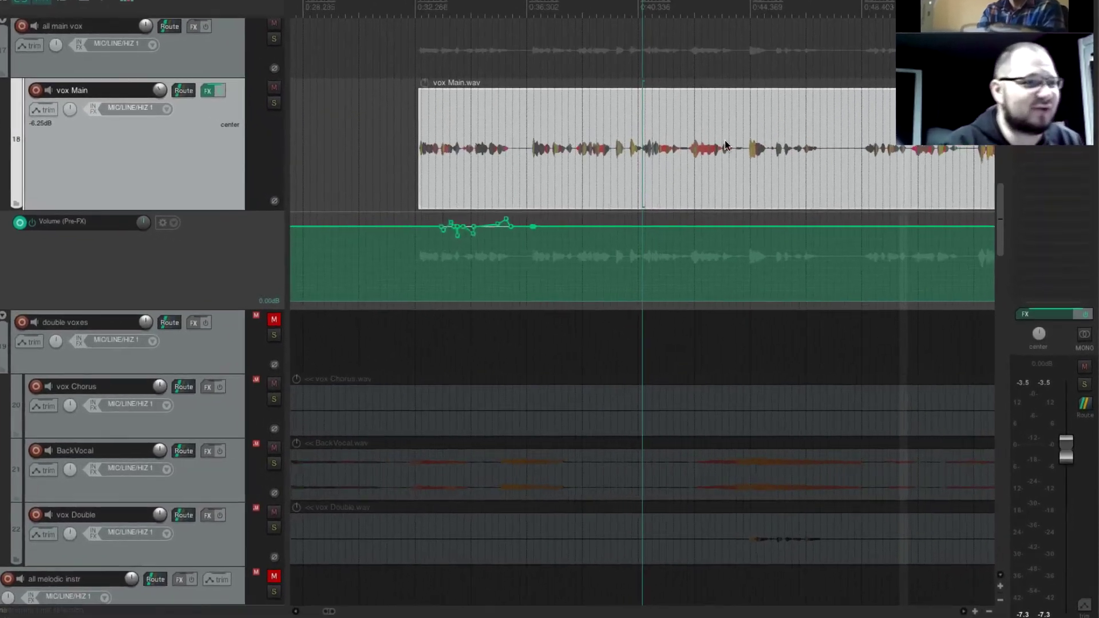
Insert two closely spaced volume envelope points at the edit cursor, just before the quieter words of the second line
{"action": "scroll", "coordinate": [644, 123], "scroll_direction": "up", "scroll_amount": 2}
{"action": "scroll", "coordinate": [531, 46], "scroll_direction": "up", "scroll_amount": 1}
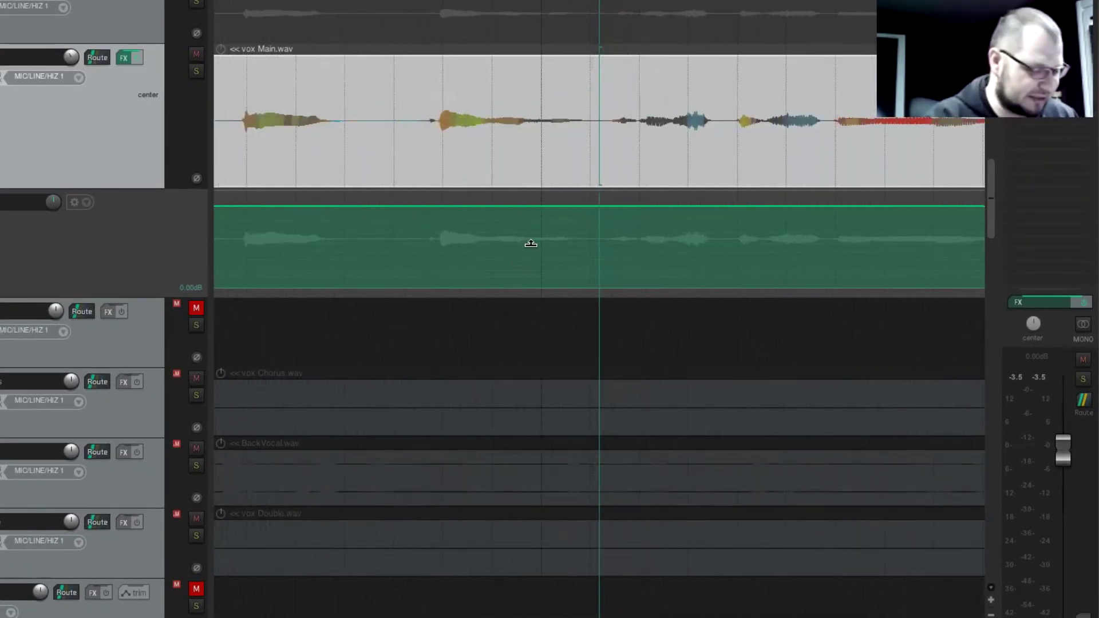
{"action": "left_click", "coordinate": [596, 206]}
{"action": "left_click", "coordinate": [604, 206]}
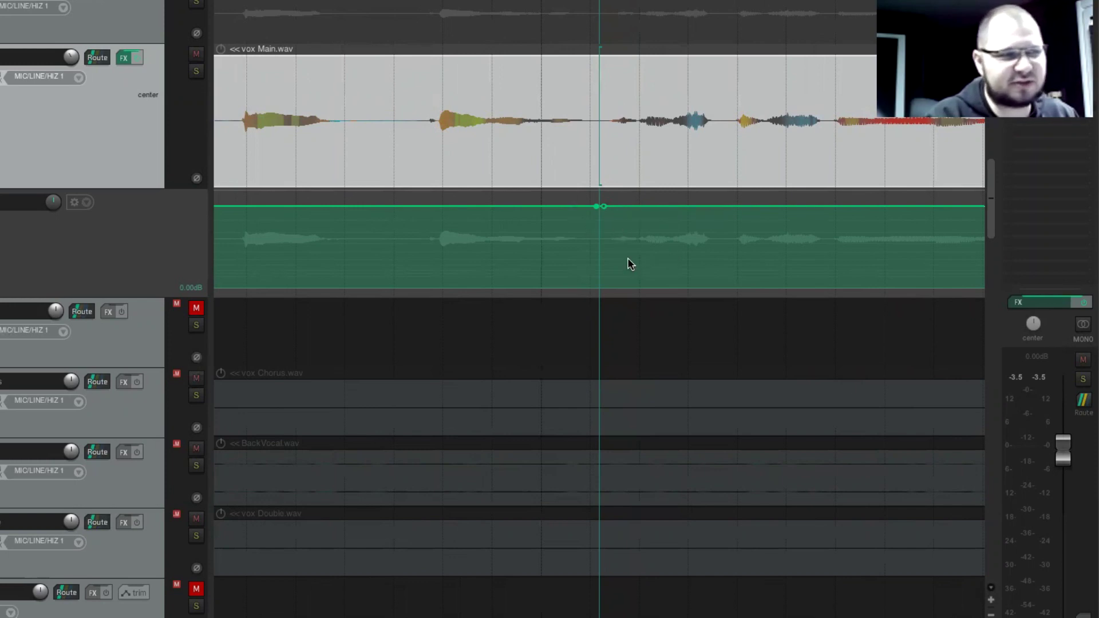
Play the second vocal line of vox Main from its start
{"action": "scroll", "coordinate": [627, 263], "scroll_direction": "down", "scroll_amount": 4}
{"action": "left_click", "coordinate": [428, 3]}
{"action": "key", "text": "space"}
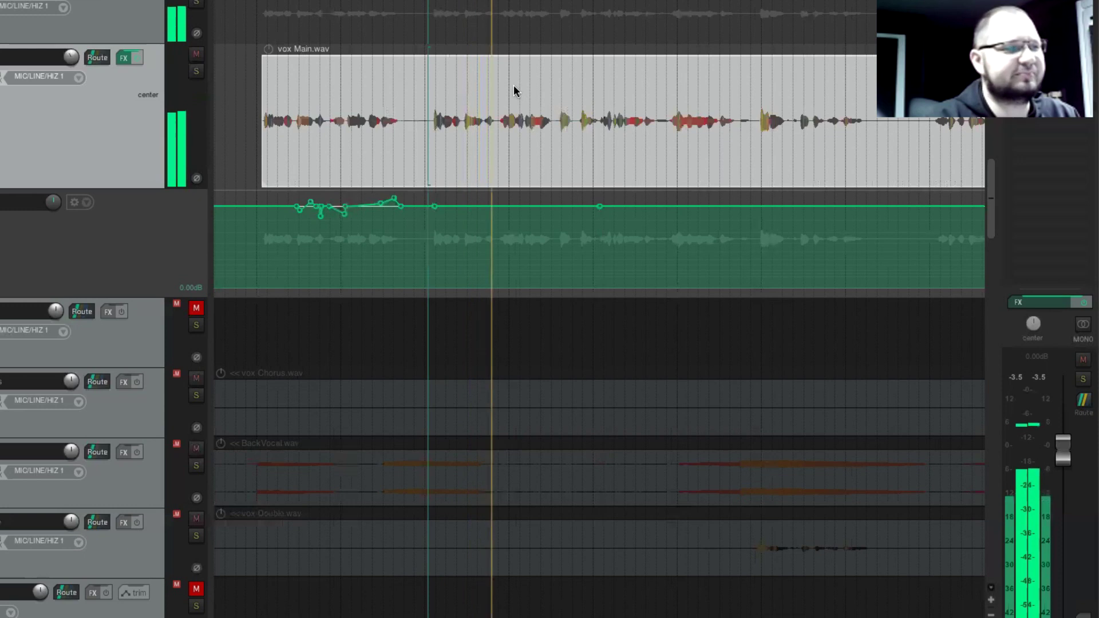
{"action": "key", "text": "space"}
Lower the volume envelope at the attack of the second vocal line, ramping back to 0 dB before its third burst, and audition it
{"action": "scroll", "coordinate": [544, 47], "scroll_direction": "left", "scroll_amount": 3}
{"action": "scroll", "coordinate": [664, 219], "scroll_direction": "up", "scroll_amount": 6}
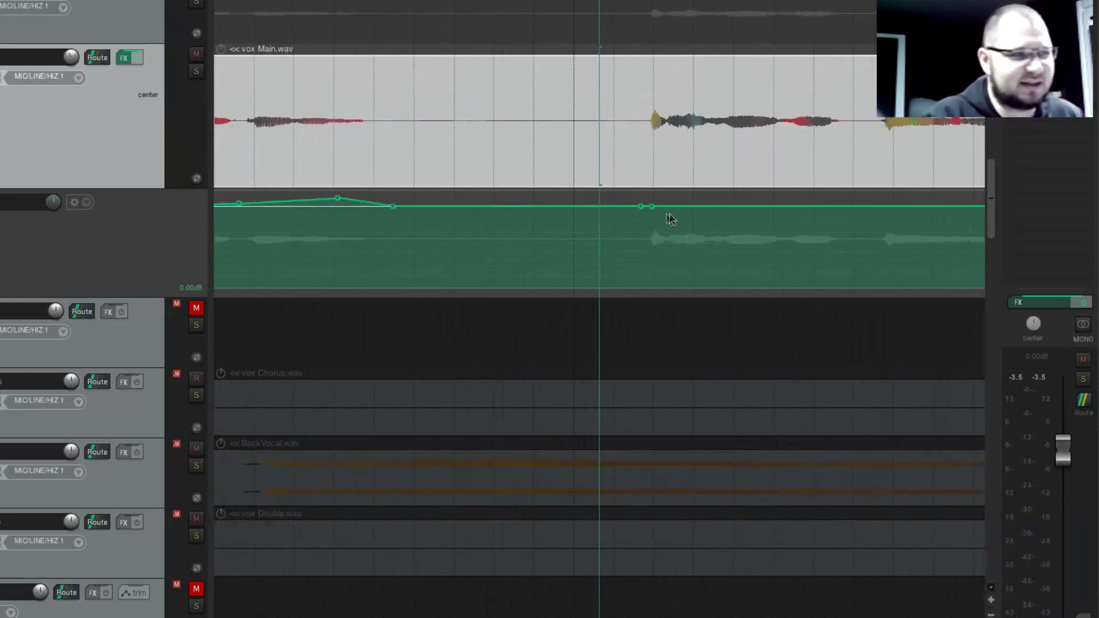
{"action": "scroll", "coordinate": [850, 218], "scroll_direction": "down", "scroll_amount": 3}
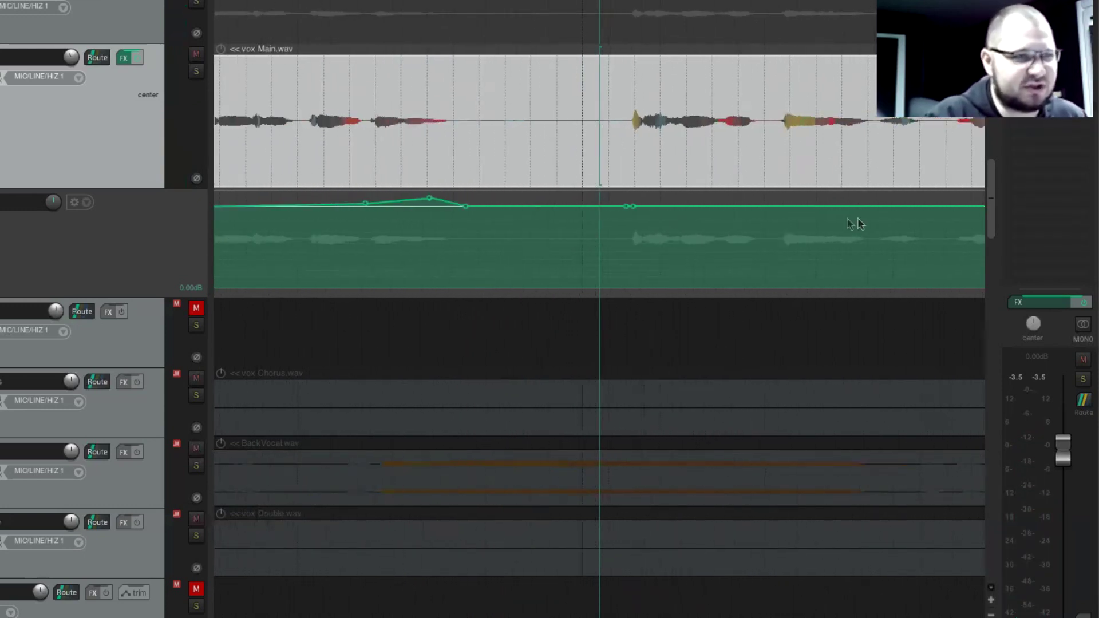
{"action": "left_click", "coordinate": [894, 205]}
{"action": "left_click_drag", "start_coordinate": [627, 206], "coordinate": [629, 216]}
{"action": "left_click", "coordinate": [528, 37]}
{"action": "key", "text": "space"}
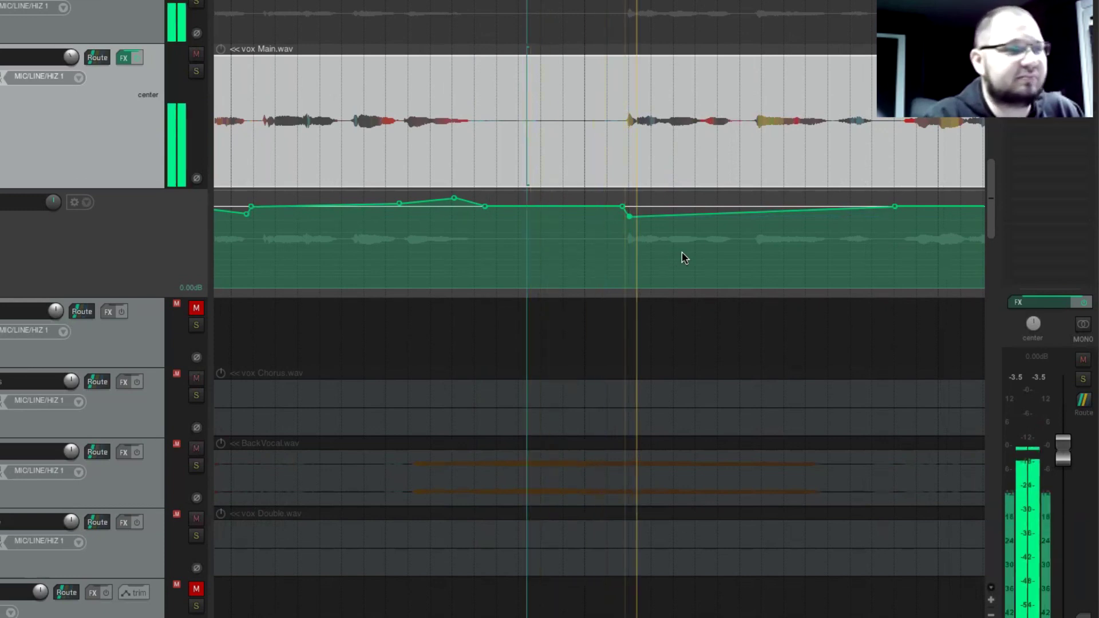
Make the envelope dip at the start of the second vocal line shallower and replay the line
{"action": "key", "text": "space"}
{"action": "left_click_drag", "start_coordinate": [510, 217], "coordinate": [510, 212]}
{"action": "key", "text": "space"}
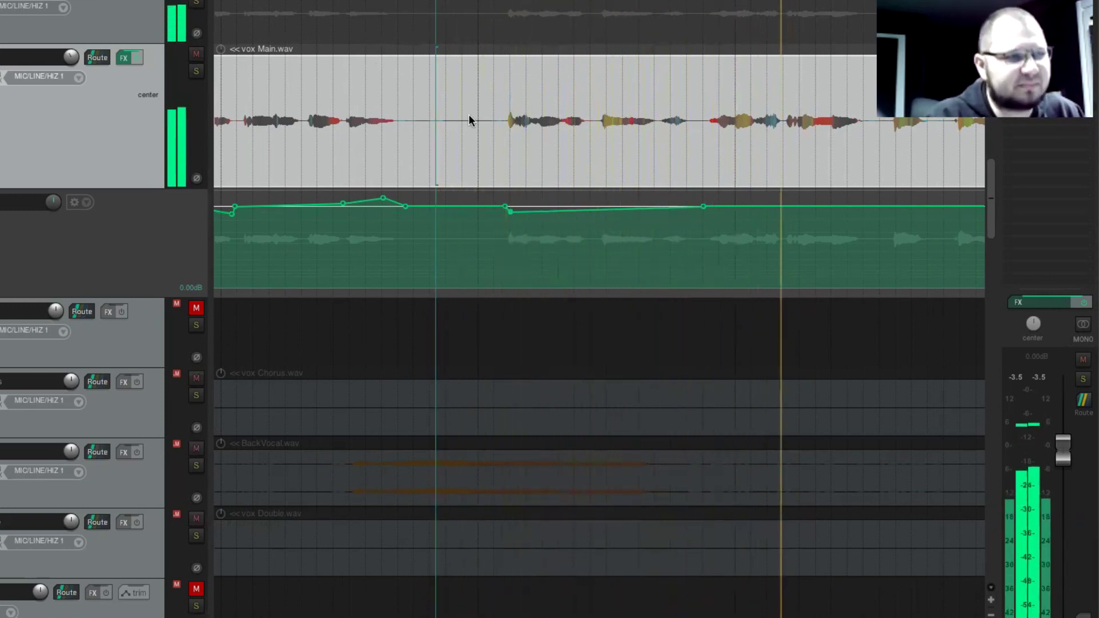
Raise the volume envelope slightly at the third burst of the second vocal line, sloping back to 0 dB, and audition it
{"action": "key", "text": "space"}
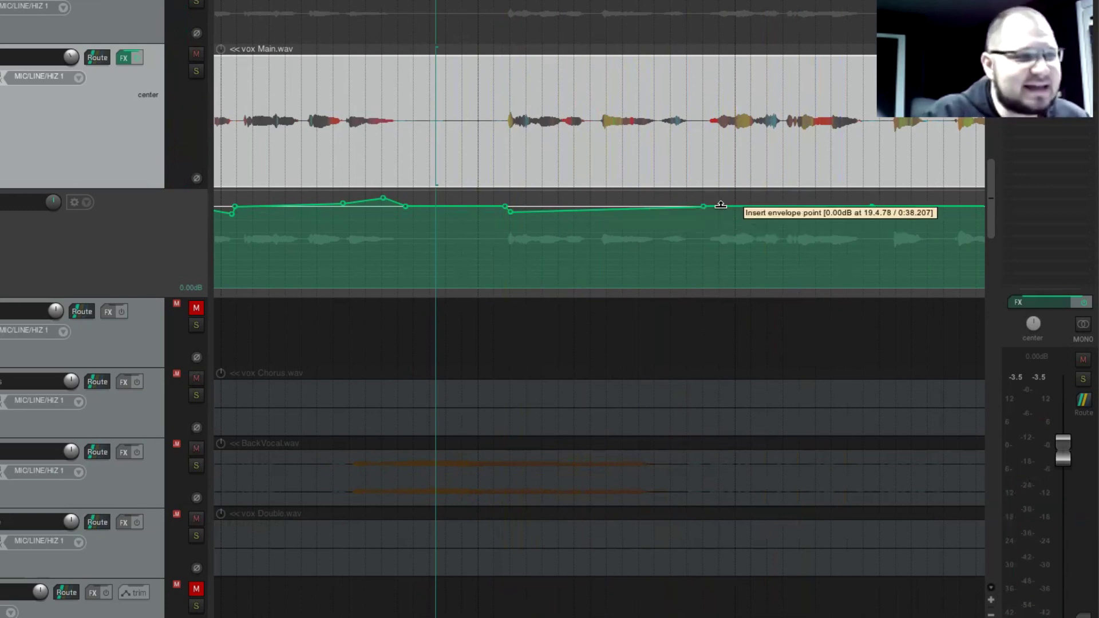
{"action": "left_click_drag", "start_coordinate": [720, 205], "coordinate": [725, 201]}
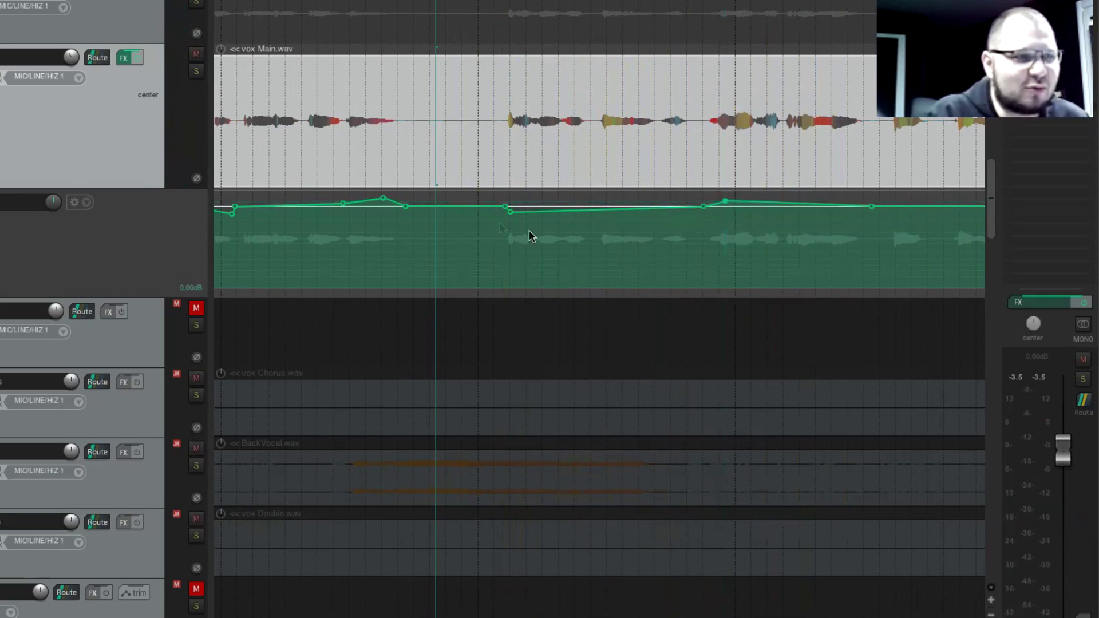
{"action": "left_click", "coordinate": [476, 234]}
{"action": "key", "text": "space"}
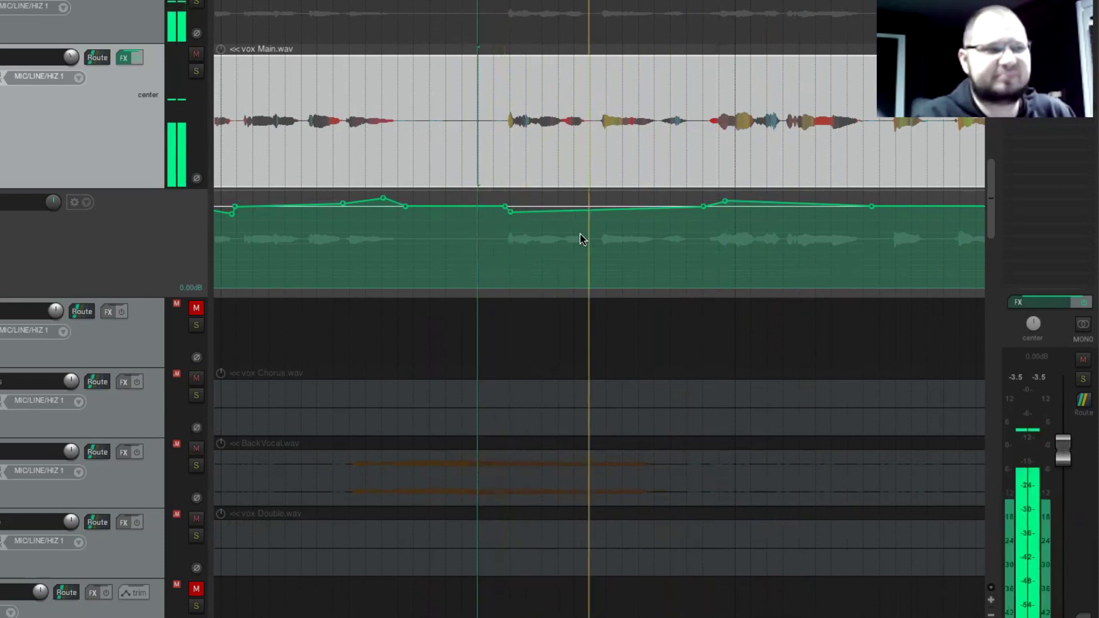
{"action": "scroll", "coordinate": [580, 234], "scroll_direction": "down", "scroll_amount": 2}
{"action": "scroll", "coordinate": [580, 233], "scroll_direction": "down", "scroll_amount": 2}
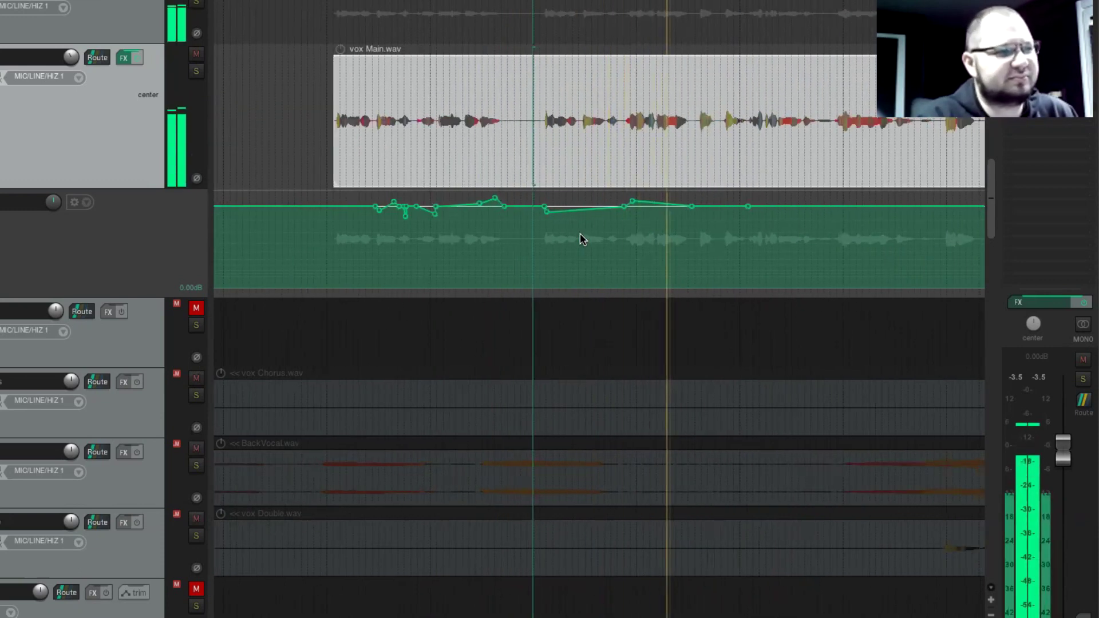
{"action": "key", "text": "space"}
Dip the volume envelope to about -3.4 dB at the loud word just before bar 21 and replay the second line
{"action": "left_click", "coordinate": [732, 226]}
{"action": "scroll", "coordinate": [731, 226], "scroll_direction": "up", "scroll_amount": 5}
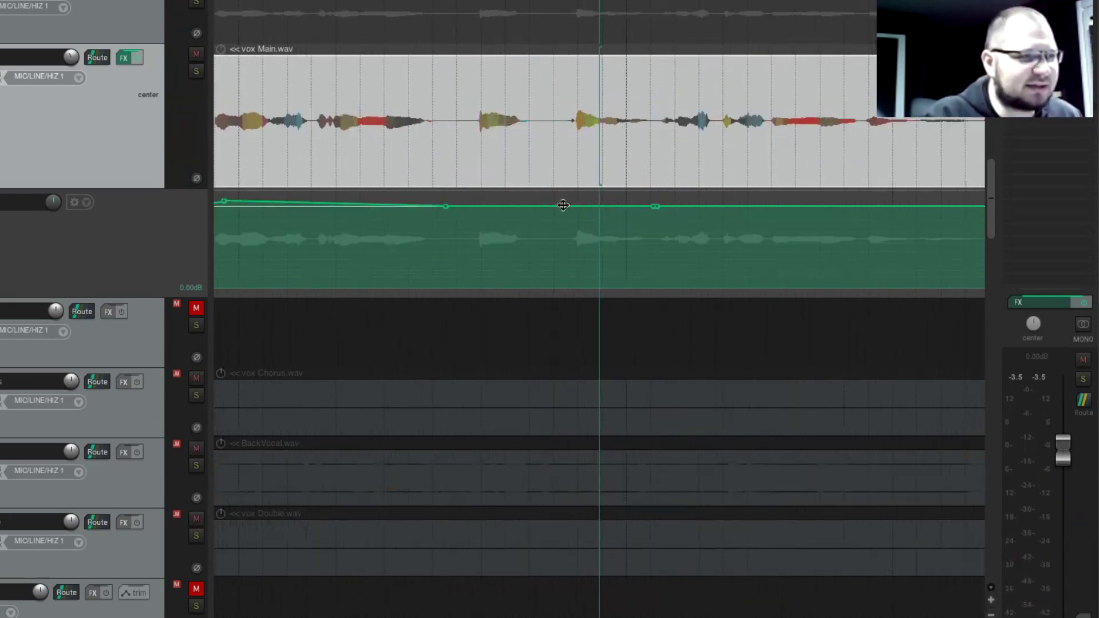
{"action": "left_click_drag", "start_coordinate": [584, 206], "coordinate": [583, 217]}
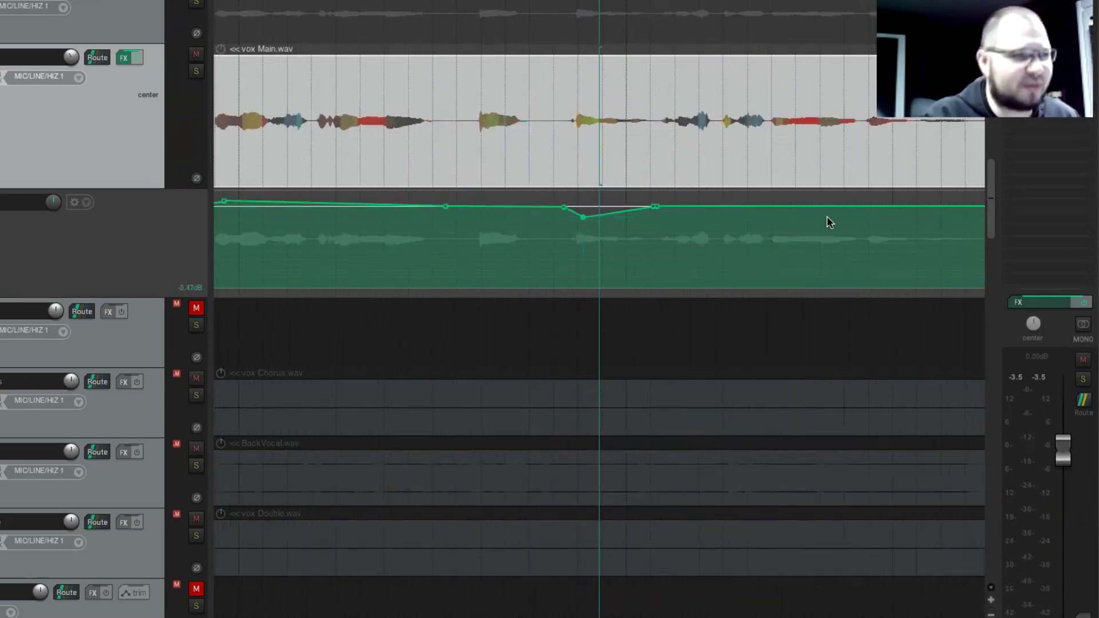
{"action": "scroll", "coordinate": [606, 218], "scroll_direction": "down", "scroll_amount": 6}
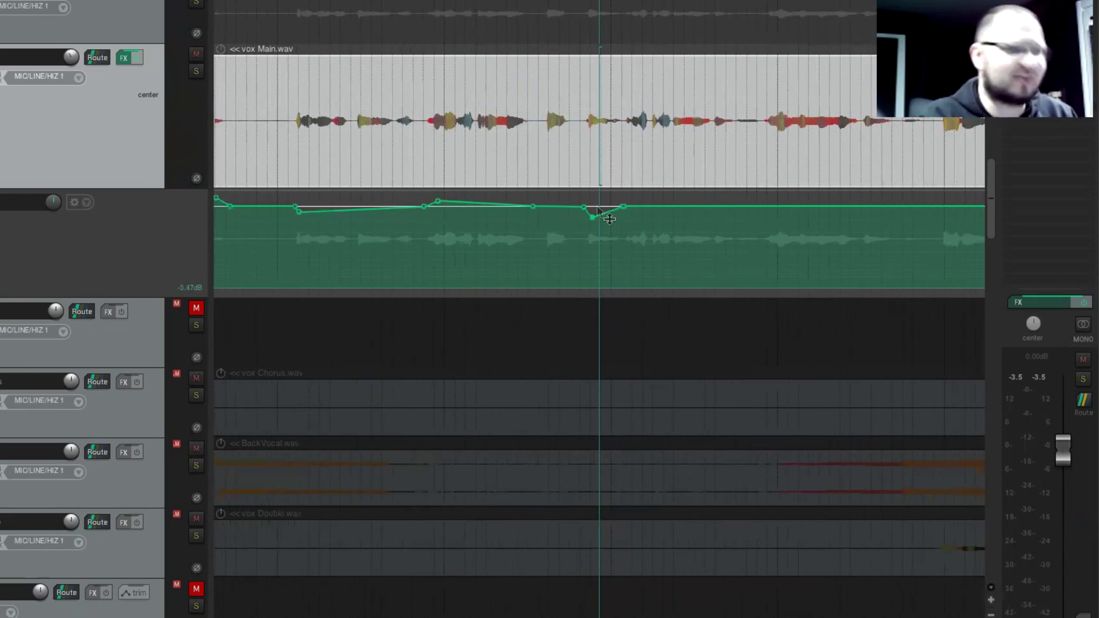
{"action": "scroll", "coordinate": [398, 2], "scroll_direction": "down", "scroll_amount": 1}
{"action": "left_click", "coordinate": [365, 2]}
{"action": "key", "text": "space"}
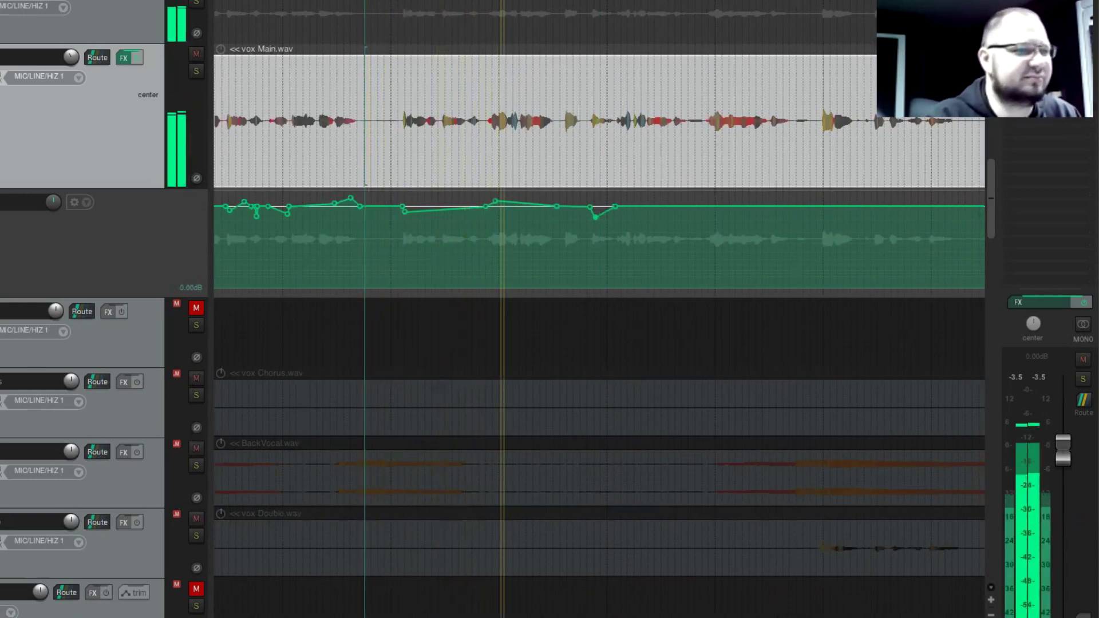
Raise the volume envelope slightly over the word starting at 19.3, returning to 0 dB at its end, and audition it
{"action": "left_click", "coordinate": [454, 225]}
{"action": "scroll", "coordinate": [456, 226], "scroll_direction": "up", "scroll_amount": 2}
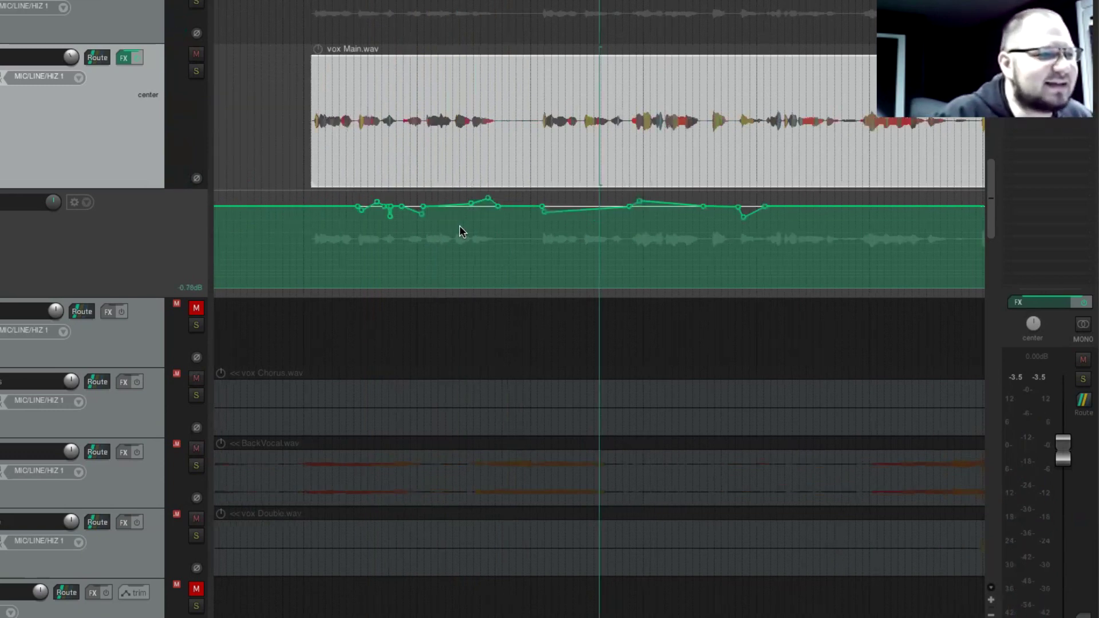
{"action": "scroll", "coordinate": [558, 235], "scroll_direction": "up", "scroll_amount": 2}
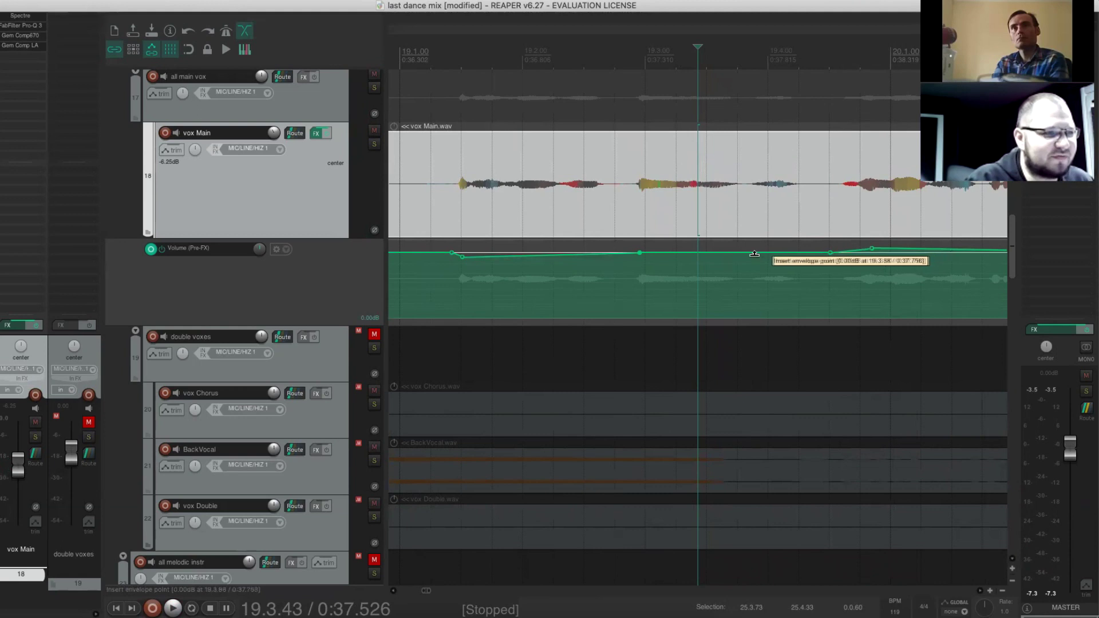
{"action": "left_click_drag", "start_coordinate": [661, 252], "coordinate": [663, 244]}
{"action": "left_click", "coordinate": [421, 282]}
{"action": "key", "text": "space"}
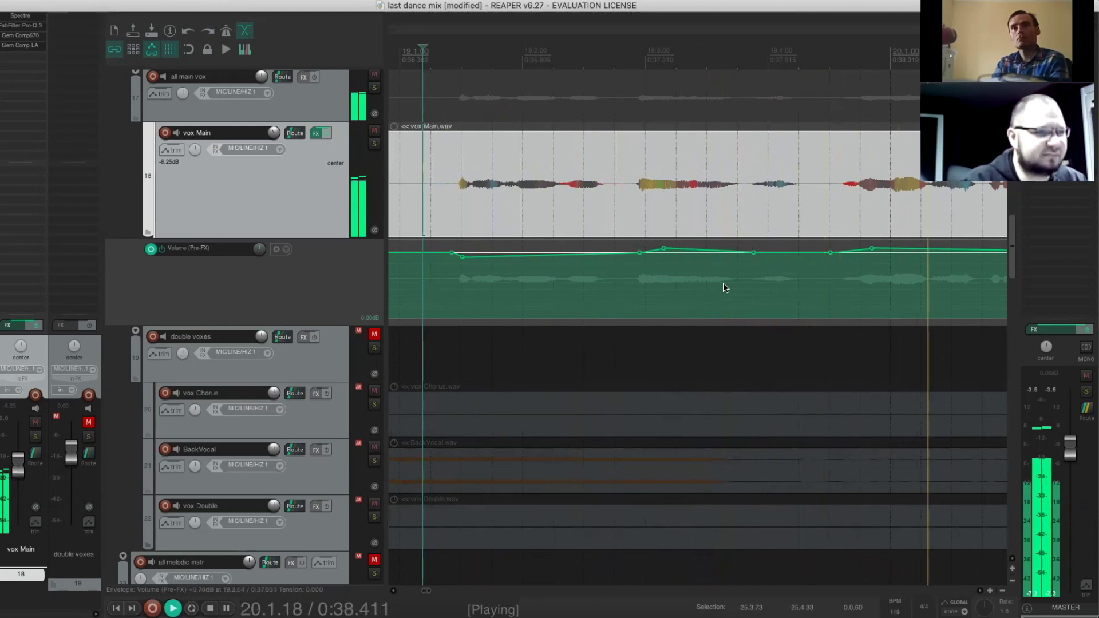
{"action": "key", "text": "space"}
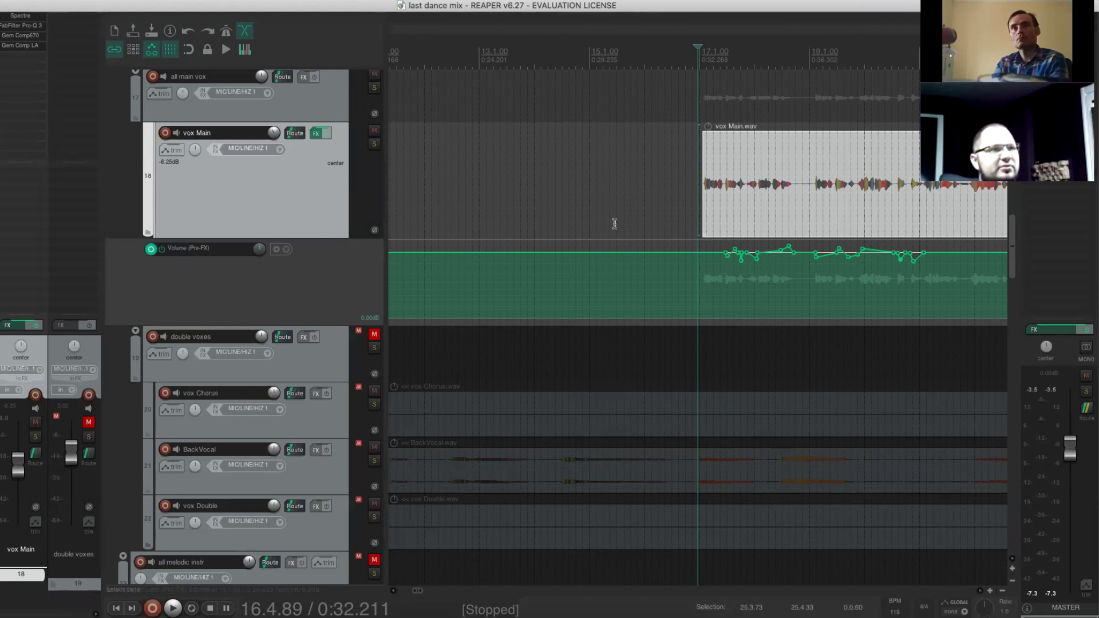
Play vox Main from its start through bar 21 to check the volume automation so far
{"action": "scroll", "coordinate": [718, 257], "scroll_direction": "down", "scroll_amount": 3}
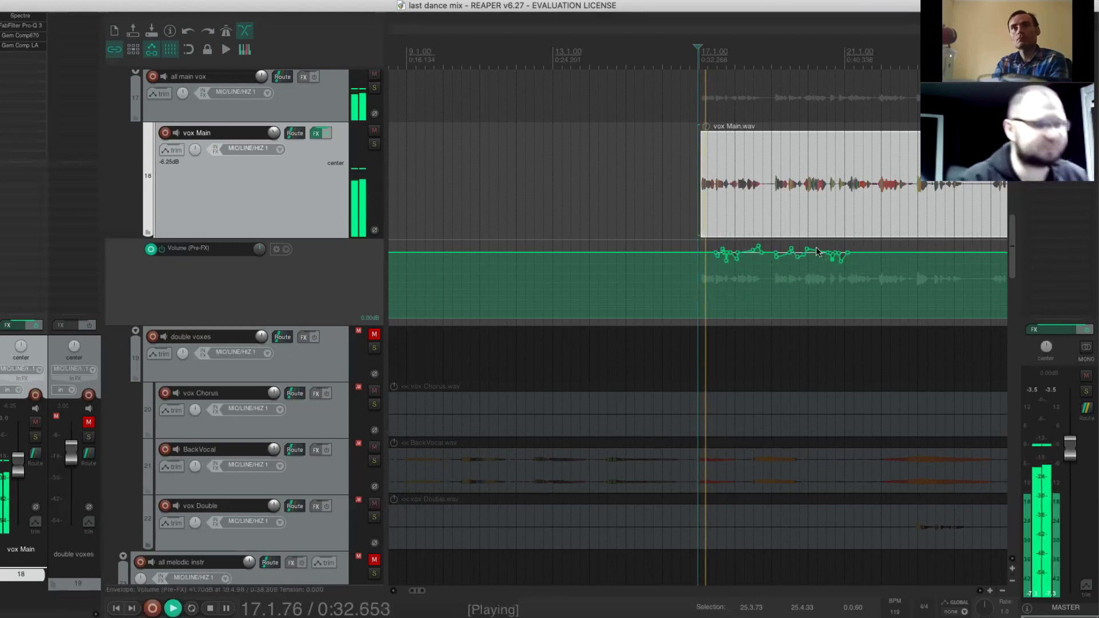
{"action": "scroll", "coordinate": [791, 242], "scroll_direction": "down", "scroll_amount": 2}
{"action": "scroll", "coordinate": [798, 243], "scroll_direction": "up", "scroll_amount": 5}
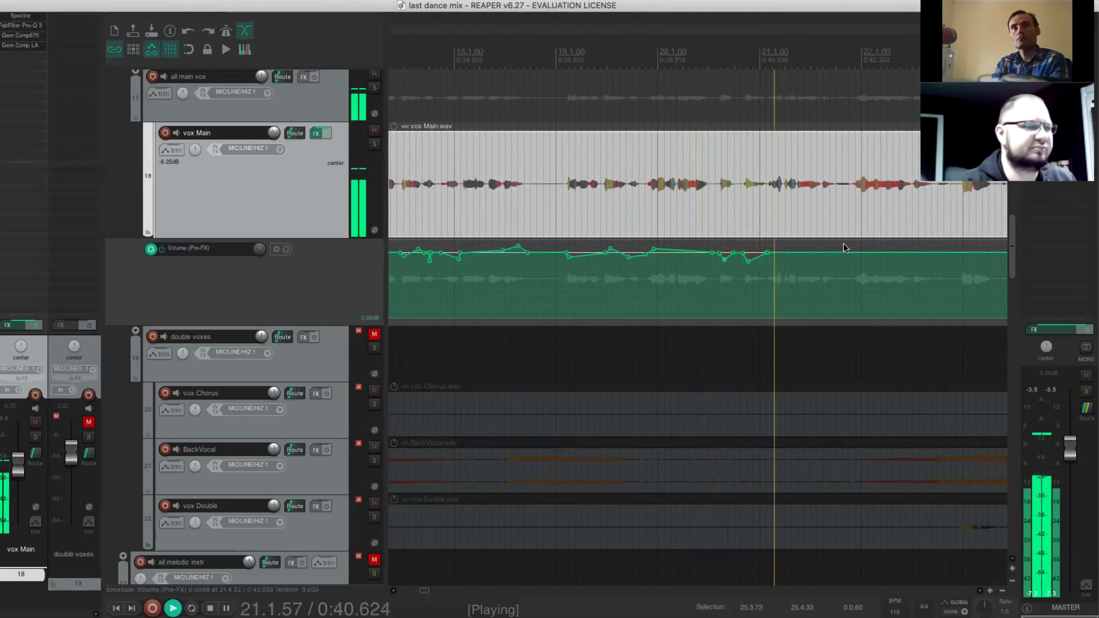
{"action": "scroll", "coordinate": [857, 243], "scroll_direction": "down", "scroll_amount": 3}
{"action": "scroll", "coordinate": [738, 152], "scroll_direction": "down", "scroll_amount": 2}
{"action": "key", "text": "space"}
Replay the vocal phrase from just before bar 21 to examine the short word around 21.3.50
{"action": "left_click", "coordinate": [708, 137]}
{"action": "scroll", "coordinate": [729, 131], "scroll_direction": "up", "scroll_amount": 2}
{"action": "scroll", "coordinate": [731, 146], "scroll_direction": "up", "scroll_amount": 4}
{"action": "scroll", "coordinate": [740, 142], "scroll_direction": "down", "scroll_amount": 3}
{"action": "scroll", "coordinate": [742, 146], "scroll_direction": "down", "scroll_amount": 1}
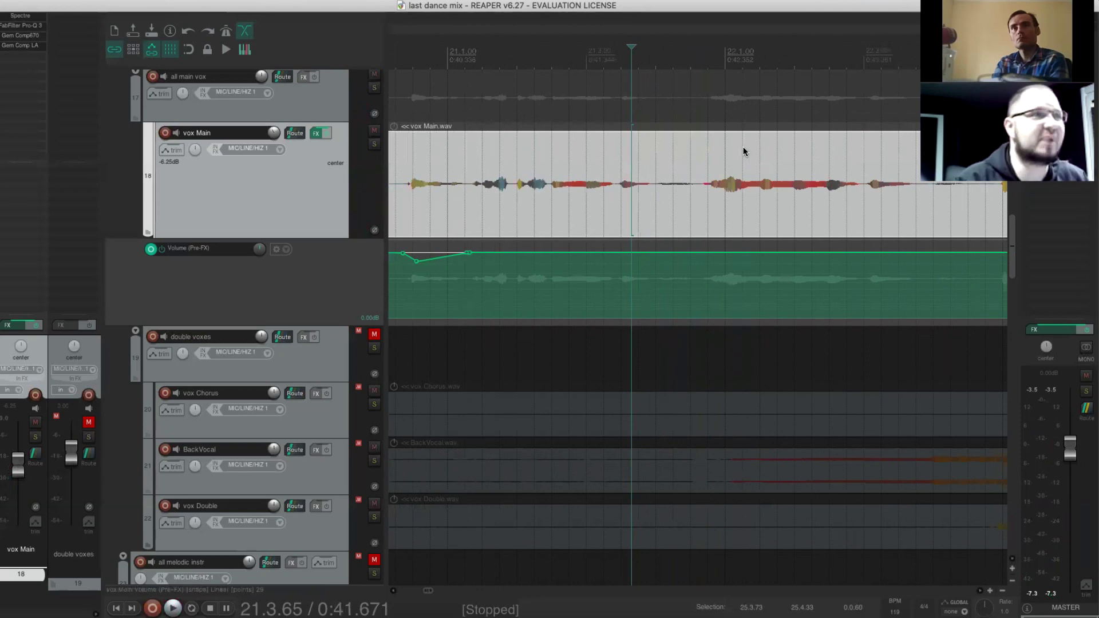
{"action": "left_click", "coordinate": [441, 49]}
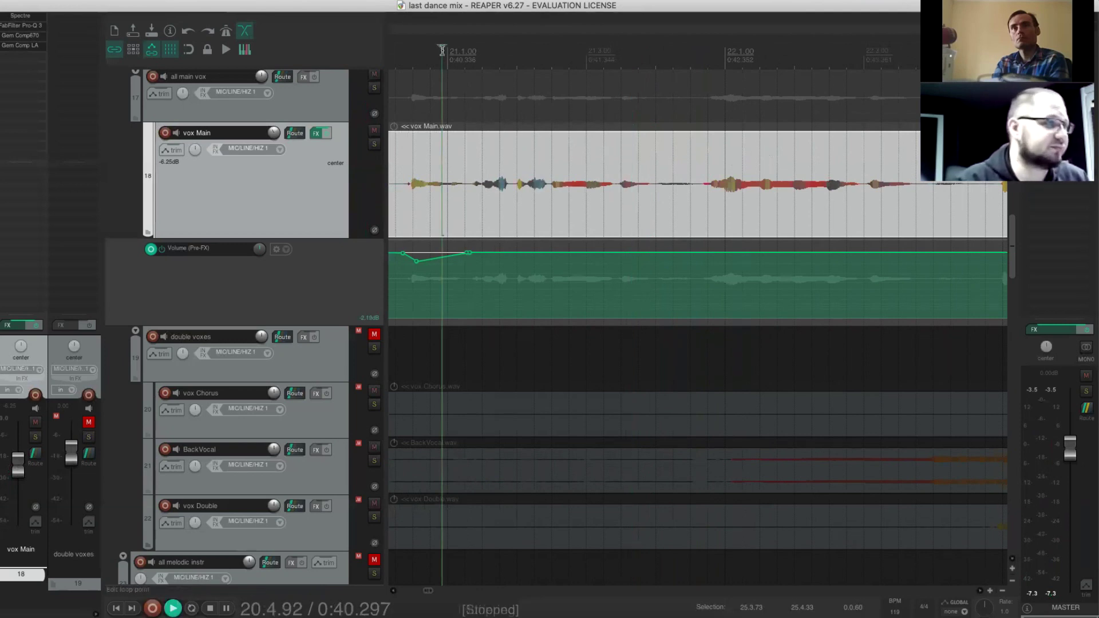
{"action": "key", "text": "space"}
{"action": "key", "text": "space"}
{"action": "key", "text": "space"}
{"action": "key", "text": "space"}
Insert closely spaced envelope points around 21.3.51 and raise the segment between them into a narrow boost on the word's attack
{"action": "left_click", "coordinate": [625, 107]}
{"action": "scroll", "coordinate": [653, 145], "scroll_direction": "up", "scroll_amount": 2}
{"action": "scroll", "coordinate": [683, 184], "scroll_direction": "up", "scroll_amount": 4}
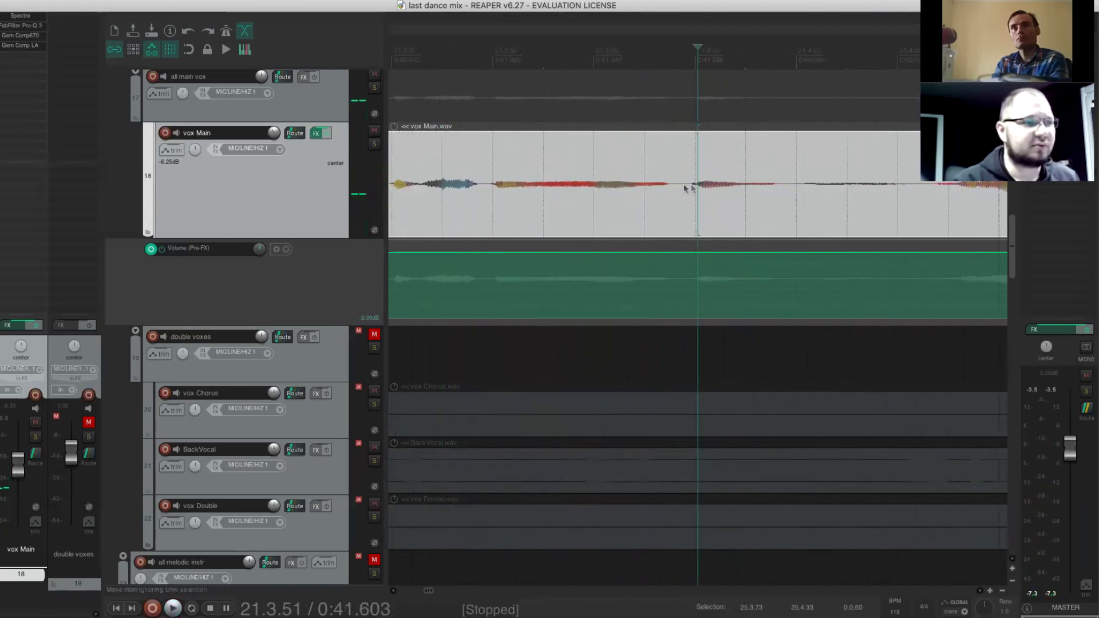
{"action": "left_click", "coordinate": [651, 252]}
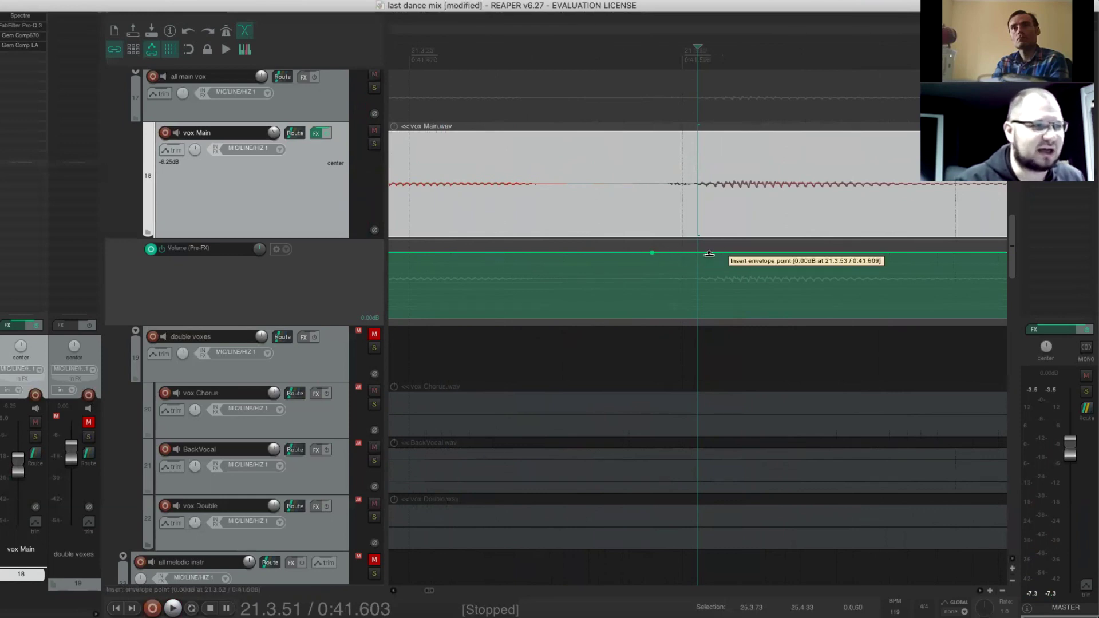
{"action": "left_click", "coordinate": [709, 252]}
{"action": "mouse_move", "coordinate": [684, 252]}
{"action": "left_mouse_down"}
{"action": "mouse_move", "coordinate": [684, 269]}
{"action": "mouse_move", "coordinate": [683, 244]}
{"action": "left_mouse_up"}
{"action": "scroll", "coordinate": [790, 312], "scroll_direction": "down", "scroll_amount": 5}
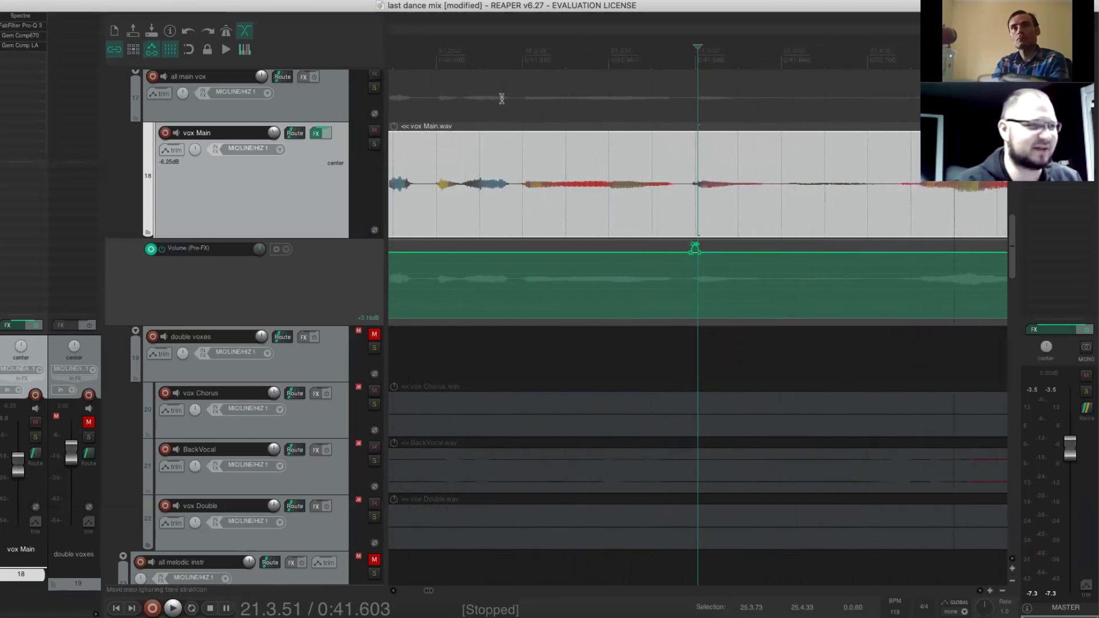
Play the phrase from 21.1.59 to check the narrow boost at the word's attack
{"action": "scroll", "coordinate": [490, 60], "scroll_direction": "down", "scroll_amount": 2}
{"action": "left_click", "coordinate": [467, 57]}
{"action": "key", "text": "space"}
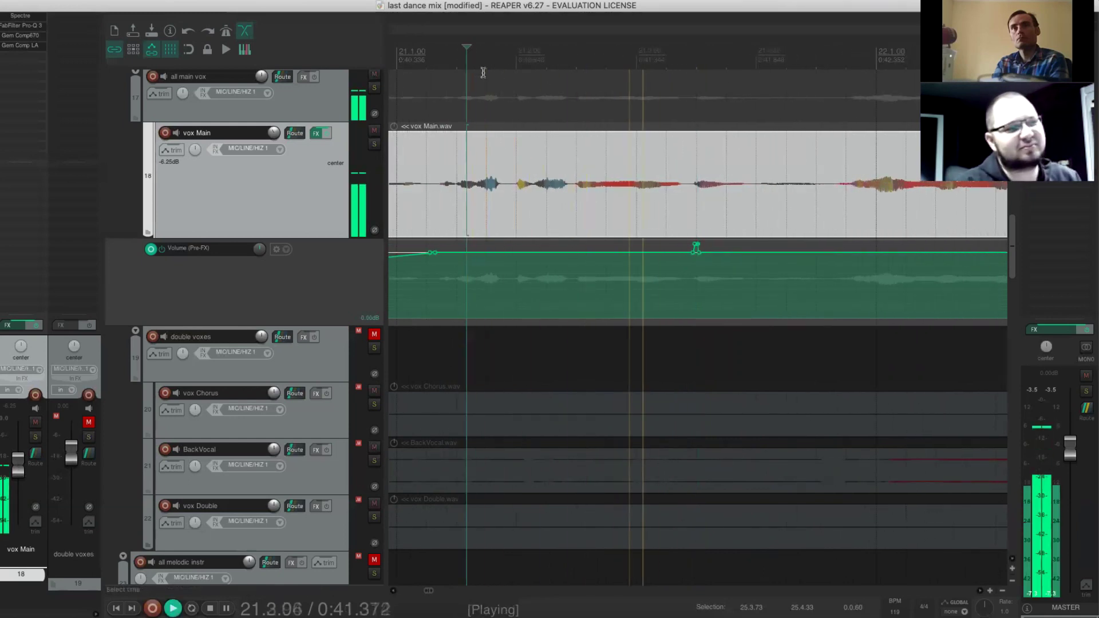
{"action": "key", "text": "space"}
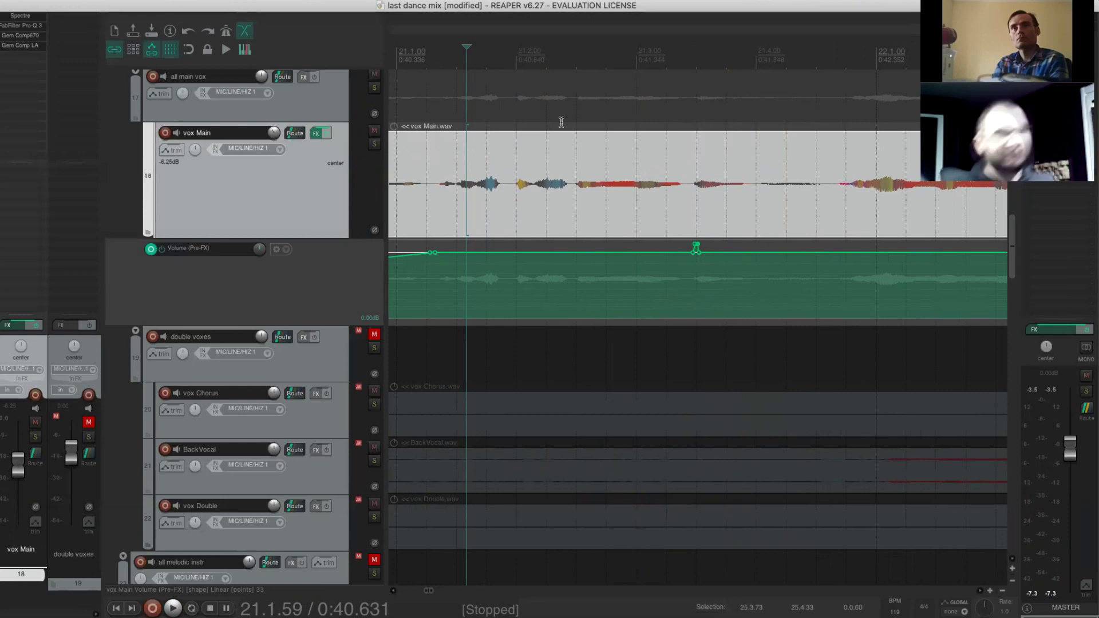
{"action": "key", "text": "space"}
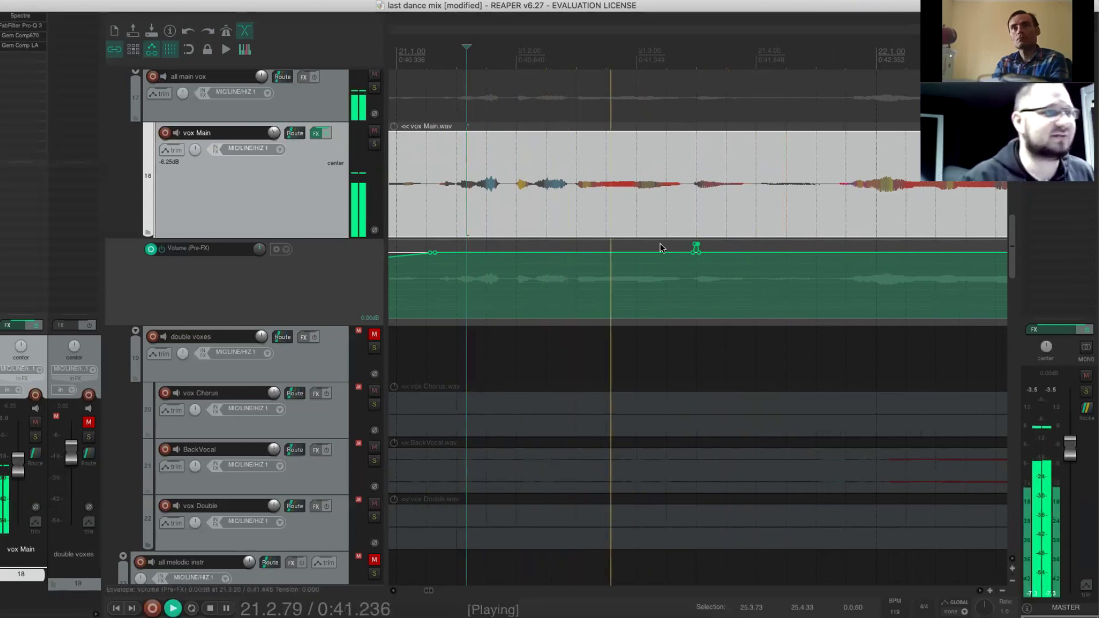
{"action": "key", "text": "space"}
Add four envelope points around the breath before bar 22, lower the segment between them to about -8.4 dB, and audition it
{"action": "left_click", "coordinate": [745, 251]}
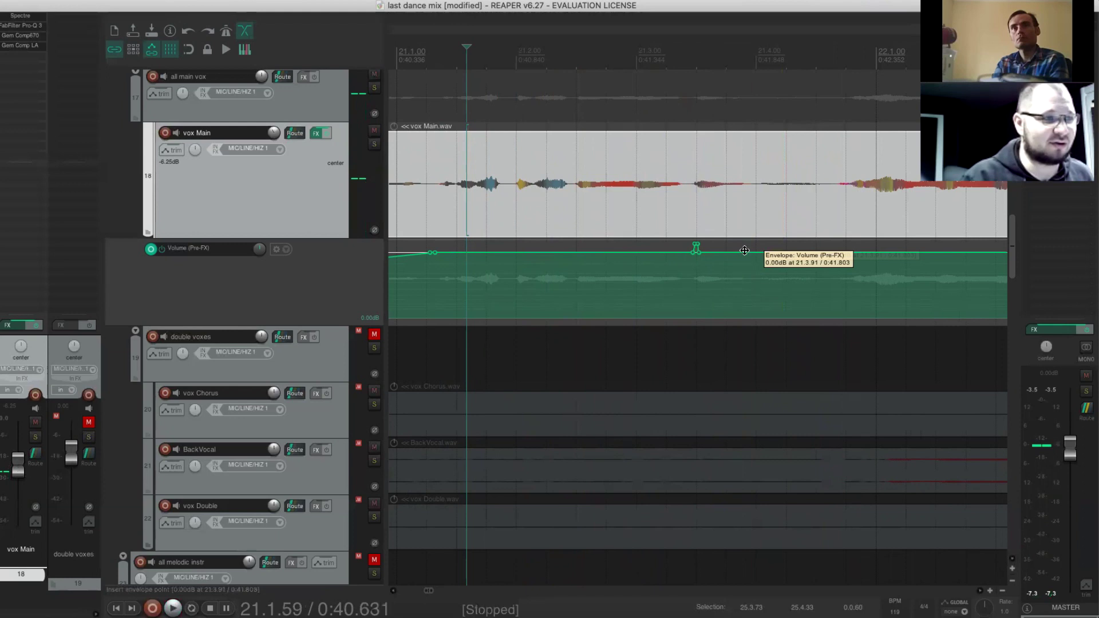
{"action": "left_click", "coordinate": [849, 252]}
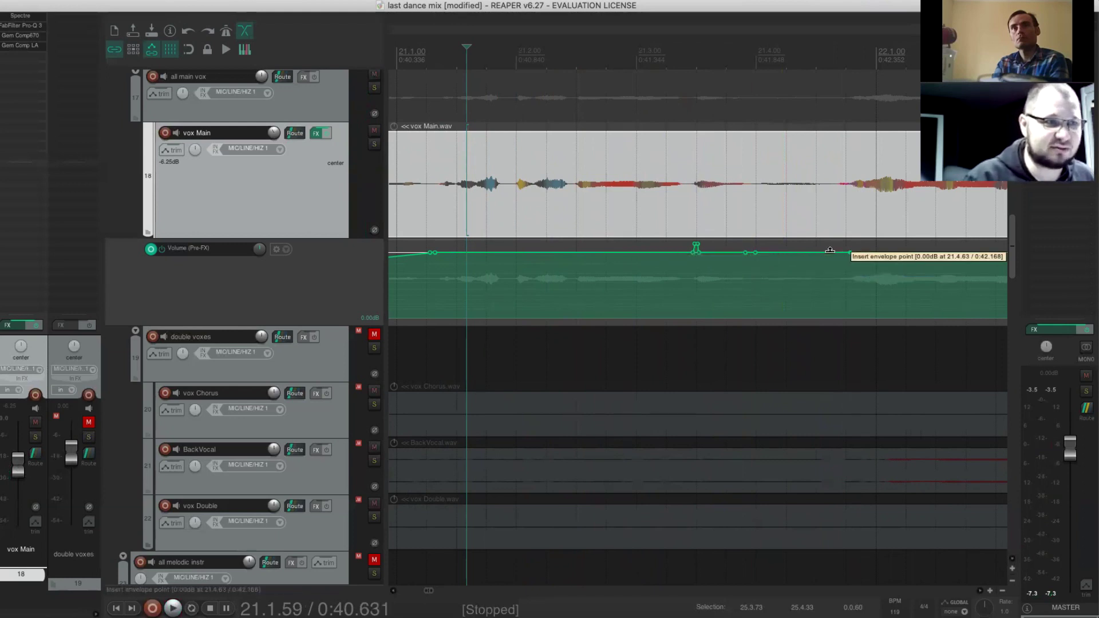
{"action": "left_click", "coordinate": [840, 253]}
{"action": "left_click_drag", "start_coordinate": [811, 252], "coordinate": [790, 269]}
{"action": "key", "text": "space"}
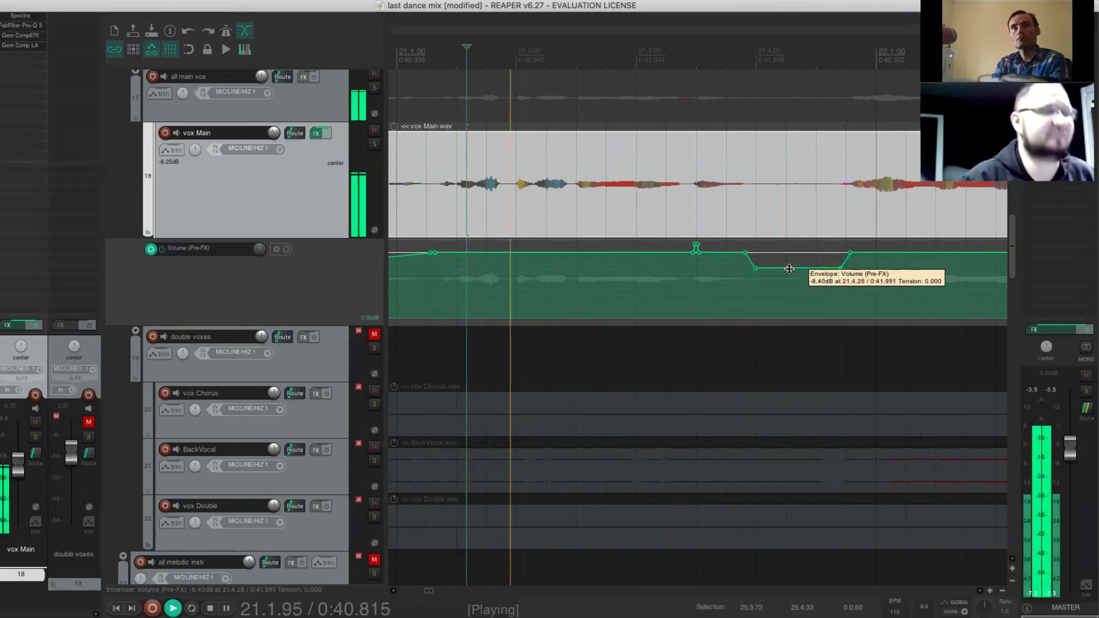
{"action": "key", "text": "space"}
Raise the breath's envelope segment to about -0.2 dB and replay the phrase for comparison
{"action": "left_click_drag", "start_coordinate": [780, 269], "coordinate": [803, 238]}
{"action": "key", "text": "space"}
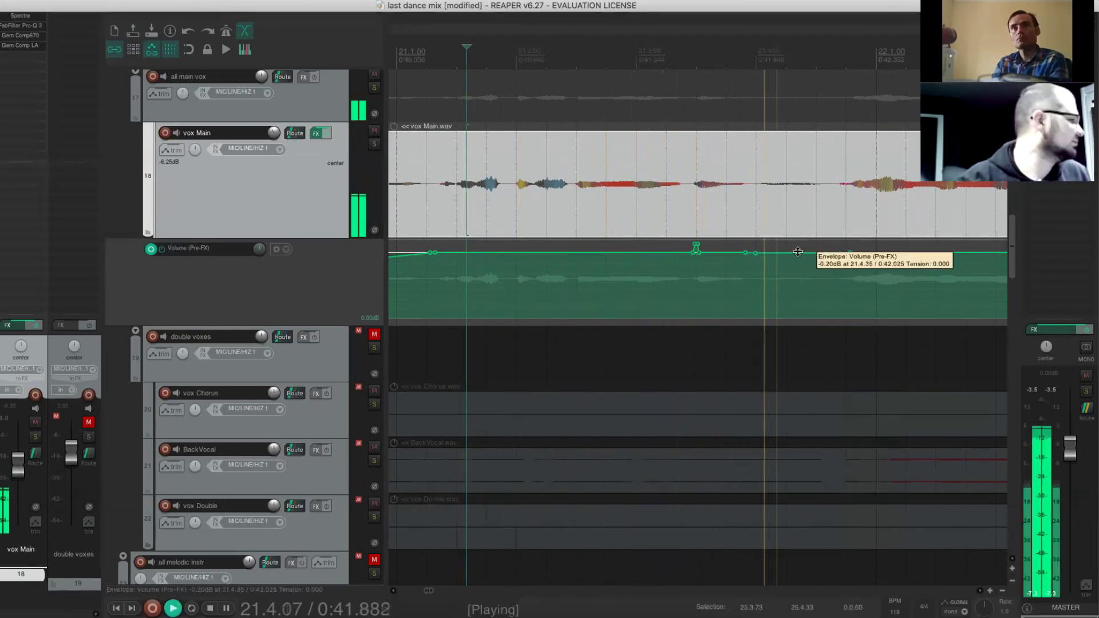
{"action": "key", "text": "space"}
Lower the breath's envelope segment to about -14 dB, audition it, and make the dip somewhat shallower
{"action": "left_click_drag", "start_coordinate": [799, 253], "coordinate": [791, 294]}
{"action": "key", "text": "space"}
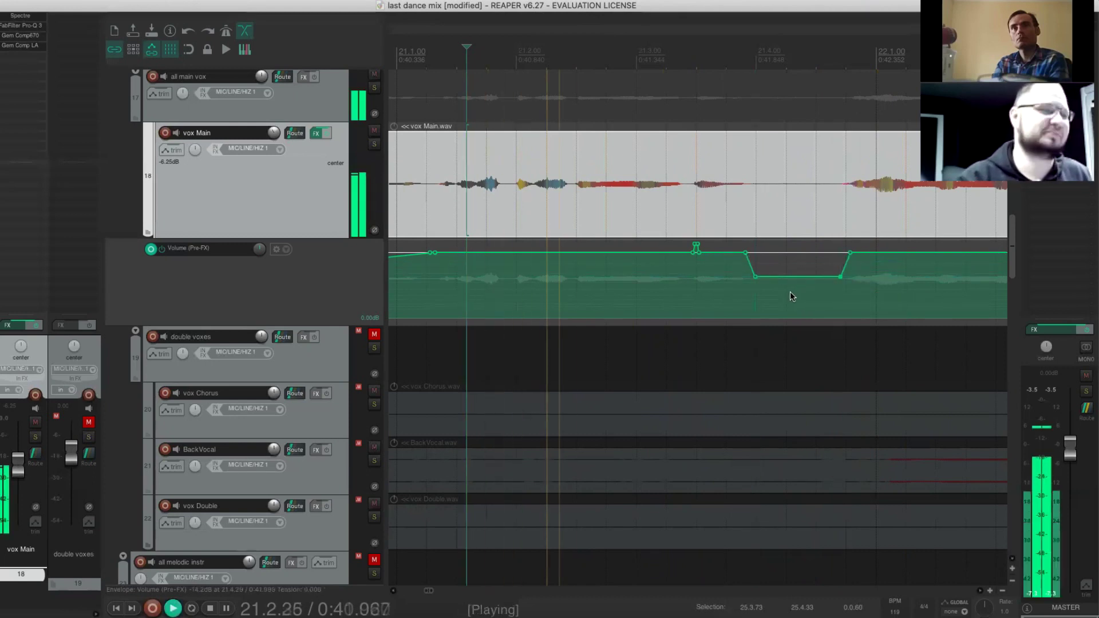
{"action": "key", "text": "space"}
{"action": "left_click_drag", "start_coordinate": [806, 283], "coordinate": [797, 270]}
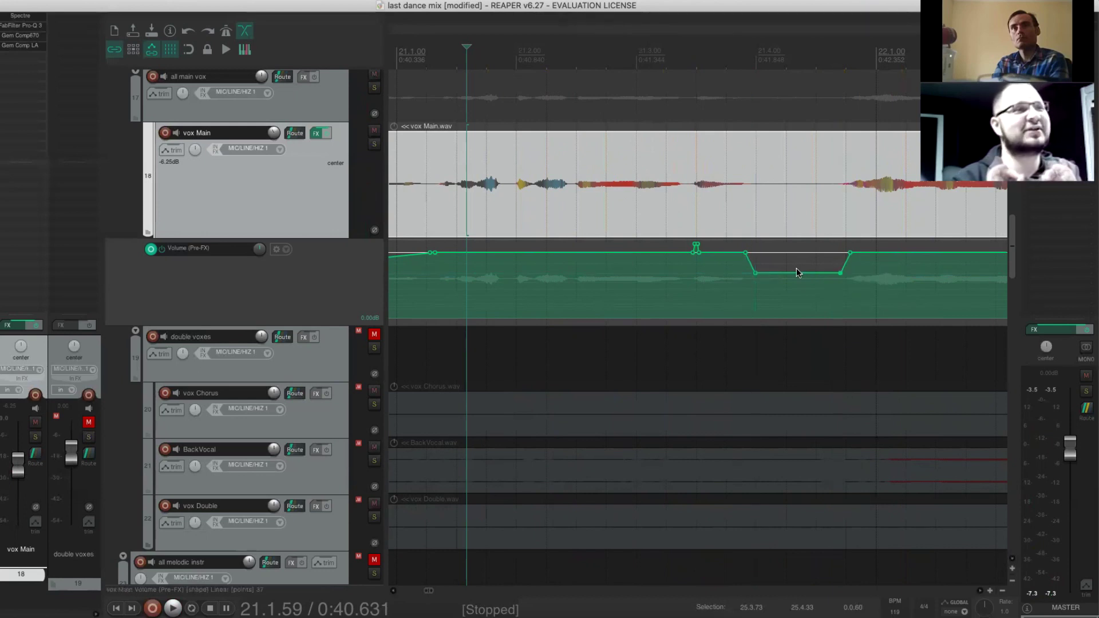
Replay the phrase around bar 21 from different start points to judge the level of the words after 21.1
{"action": "scroll", "coordinate": [561, 97], "scroll_direction": "down", "scroll_amount": 2}
{"action": "key", "text": "space"}
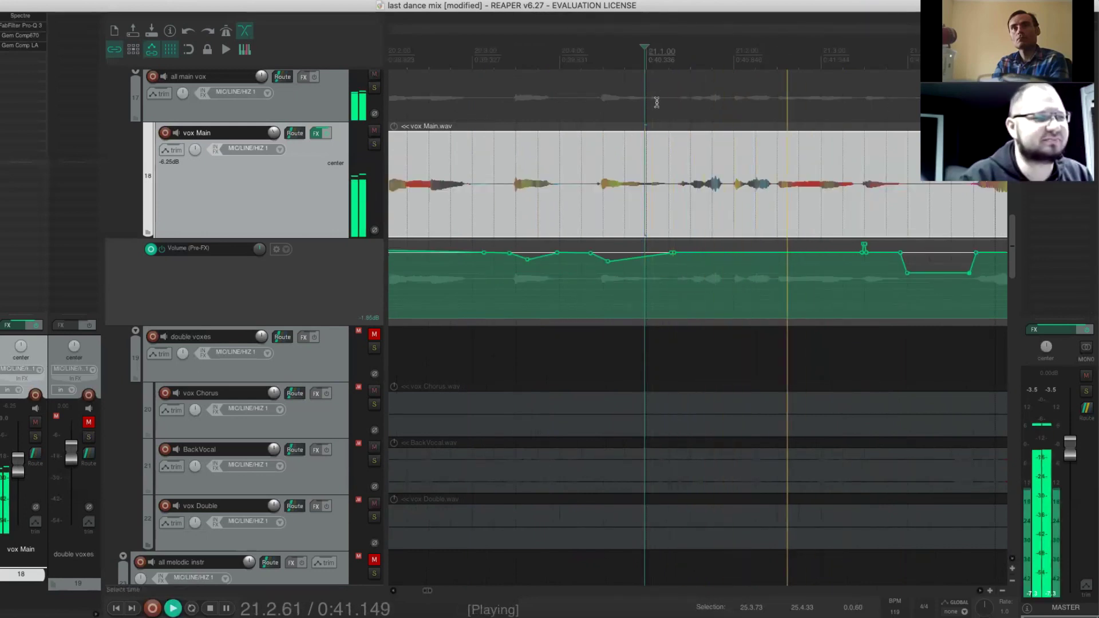
{"action": "key", "text": "space"}
{"action": "left_click", "coordinate": [552, 98]}
{"action": "key", "text": "space"}
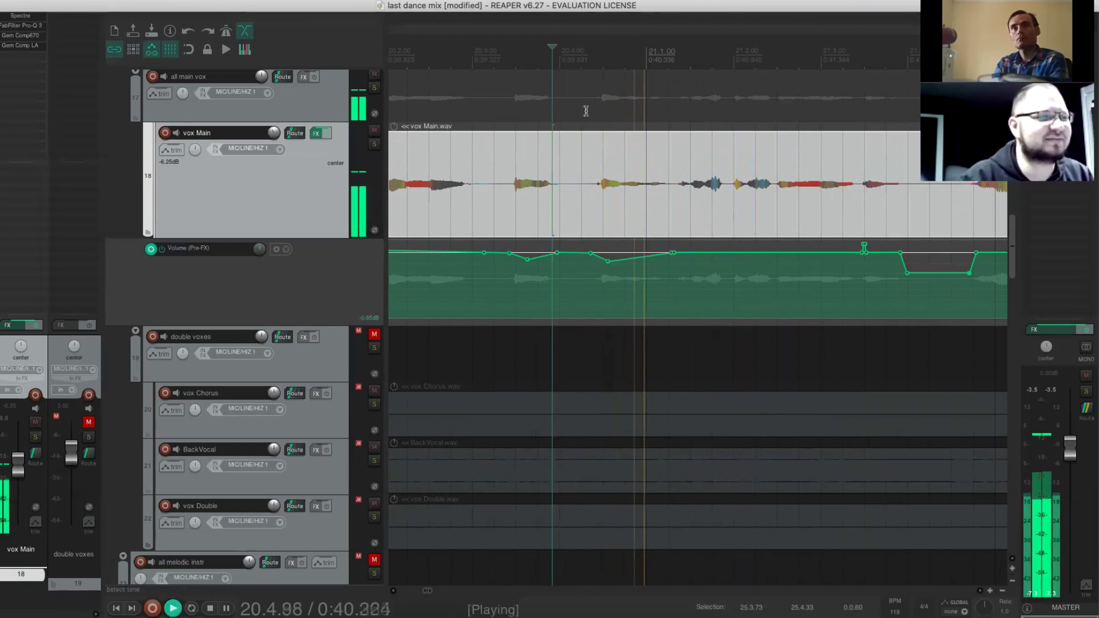
{"action": "key", "text": "space"}
{"action": "key", "text": "space"}
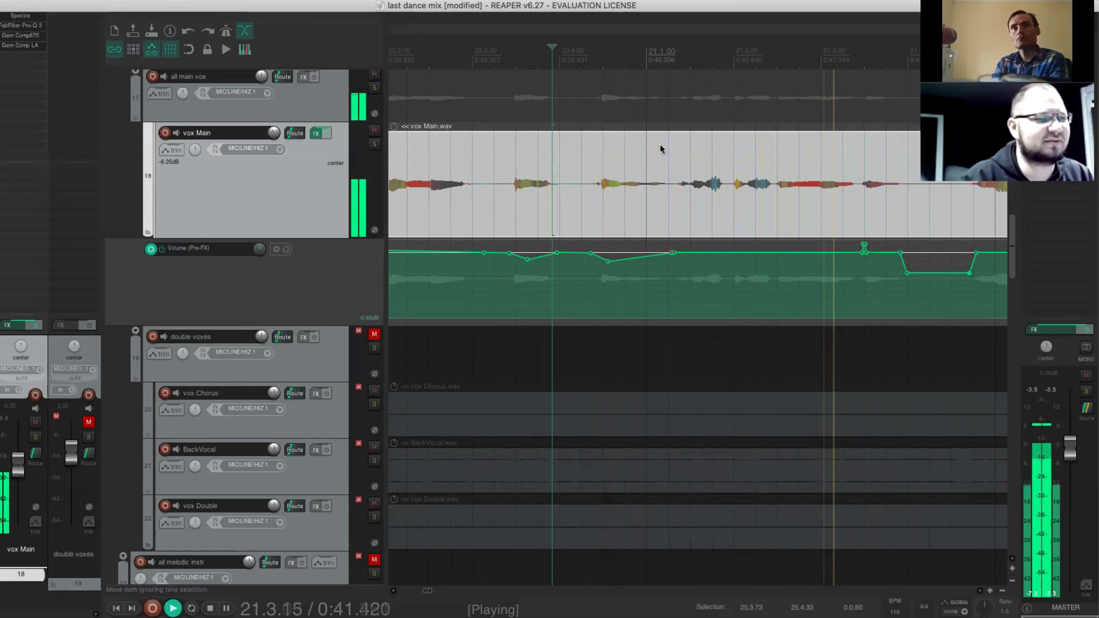
{"action": "key", "text": "space"}
Raise the envelope to about +2.4 dB on the quiet syllable before 21.1.50 and bring it back near 0 dB right after it
{"action": "left_click", "coordinate": [686, 59]}
{"action": "scroll", "coordinate": [698, 108], "scroll_direction": "up", "scroll_amount": 5}
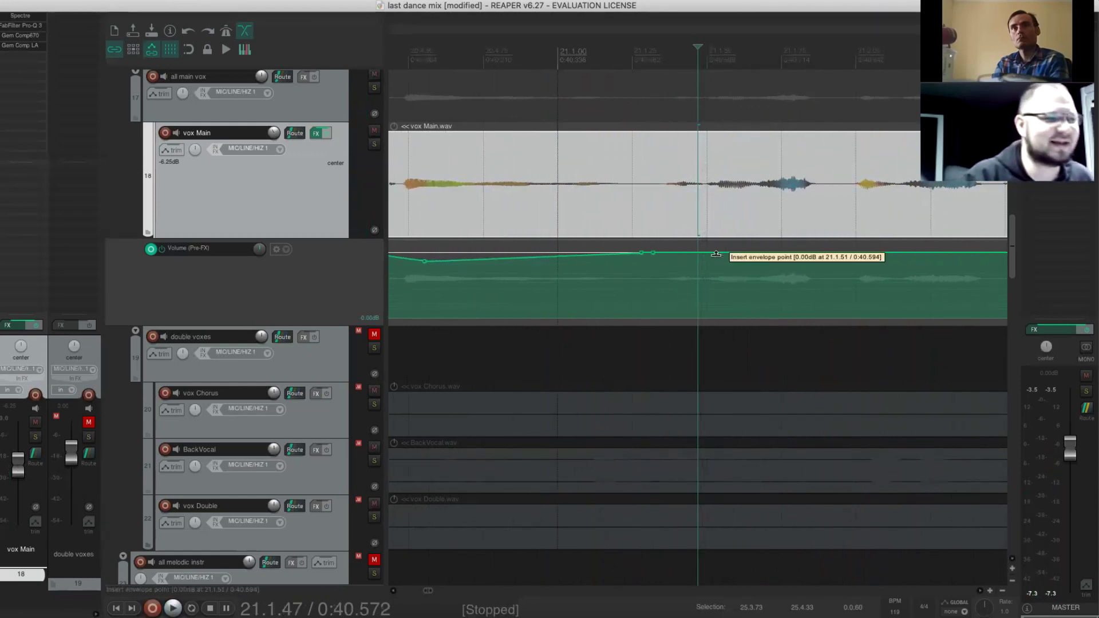
{"action": "left_click_drag", "start_coordinate": [656, 254], "coordinate": [671, 248]}
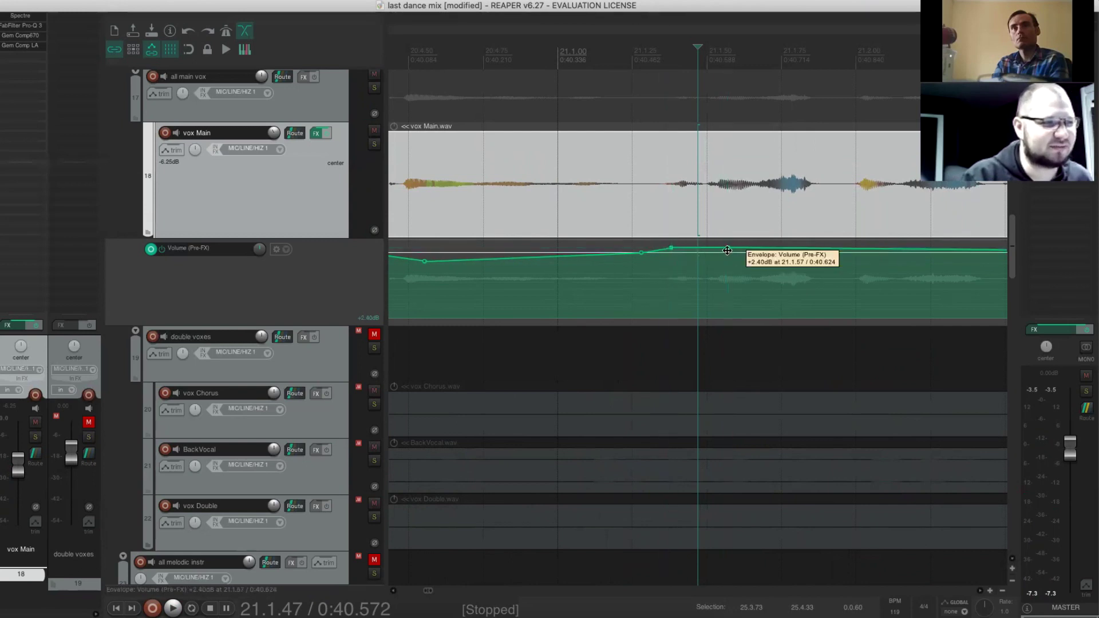
{"action": "left_click", "coordinate": [739, 277]}
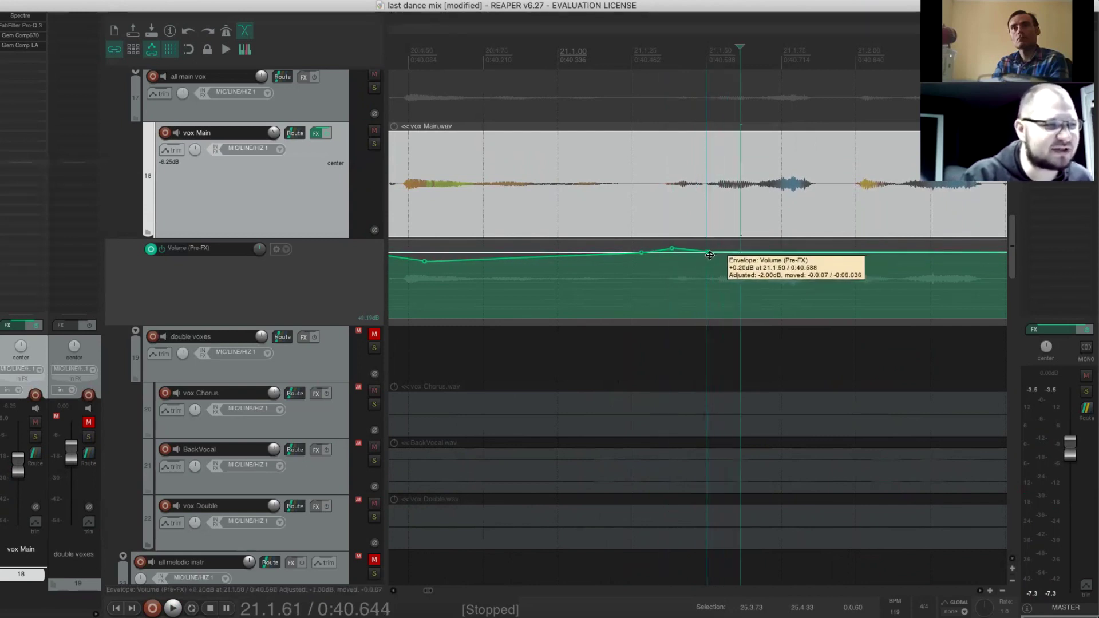
{"action": "scroll", "coordinate": [754, 294], "scroll_direction": "down", "scroll_amount": 3}
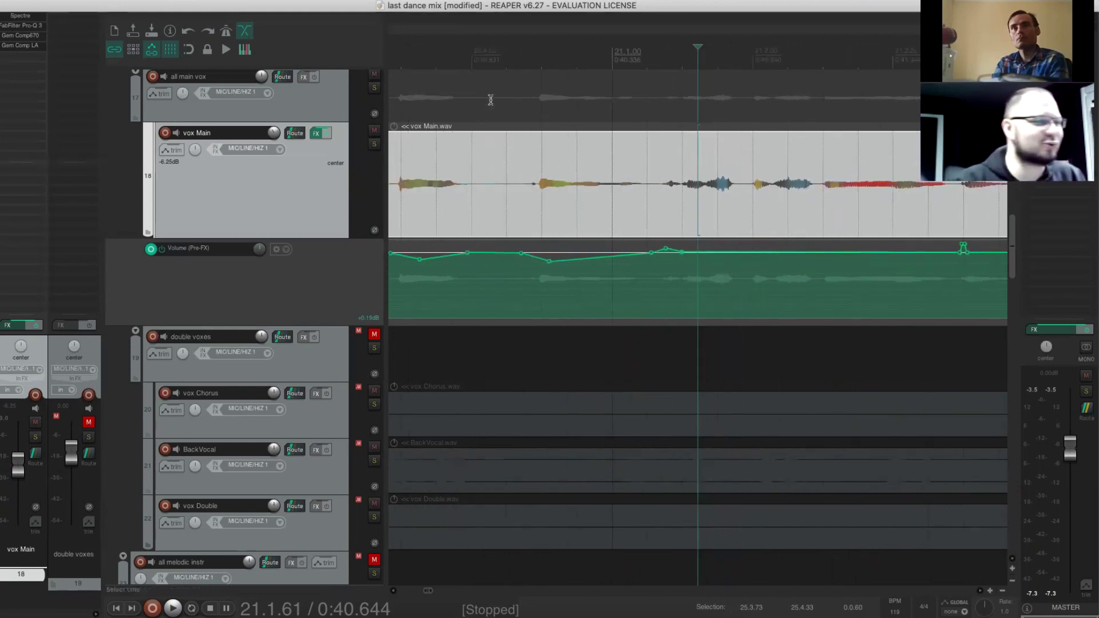
Replay the vocal phrase from 20.4.10 to judge the level after the boosted syllable in bar 21
{"action": "left_click", "coordinate": [482, 70]}
{"action": "key", "text": "space"}
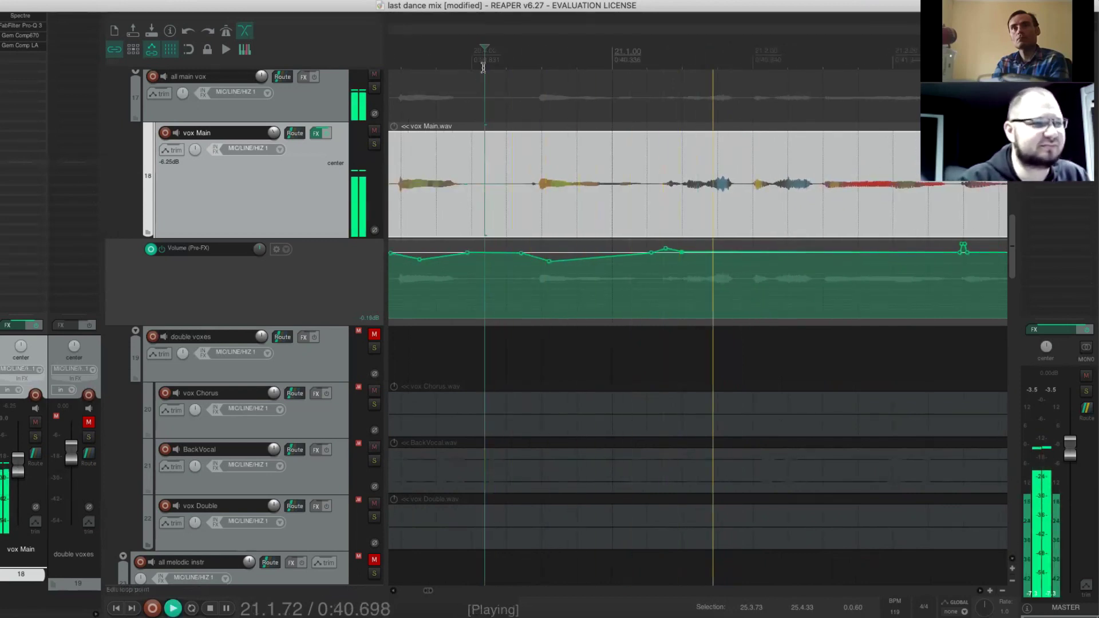
{"action": "key", "text": "space"}
{"action": "key", "text": "space"}
{"action": "key", "text": "space"}
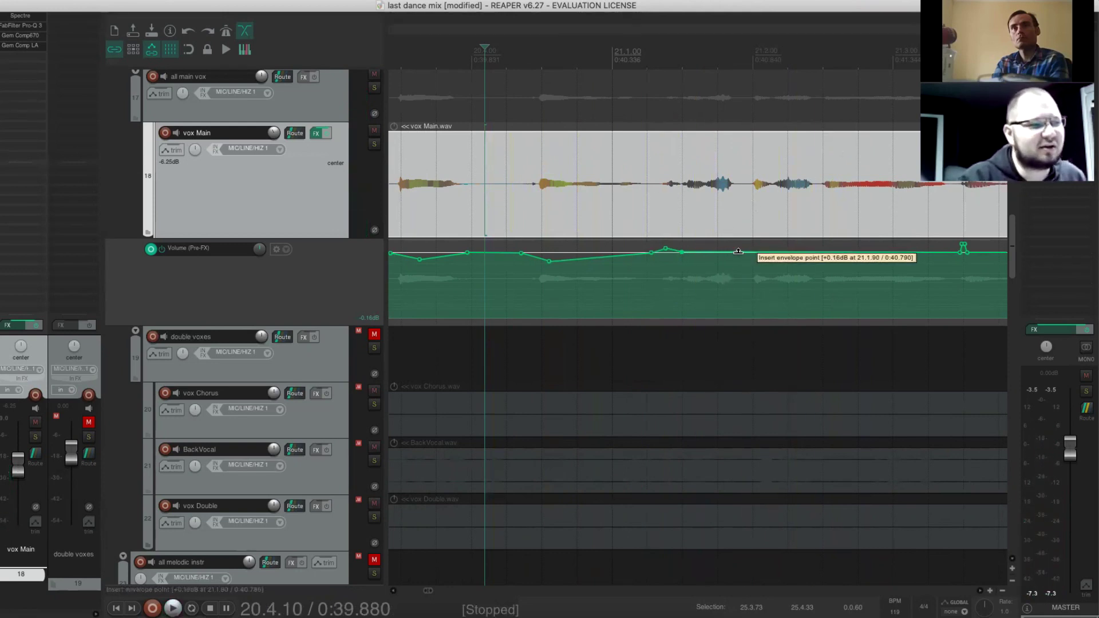
{"action": "key", "text": "space"}
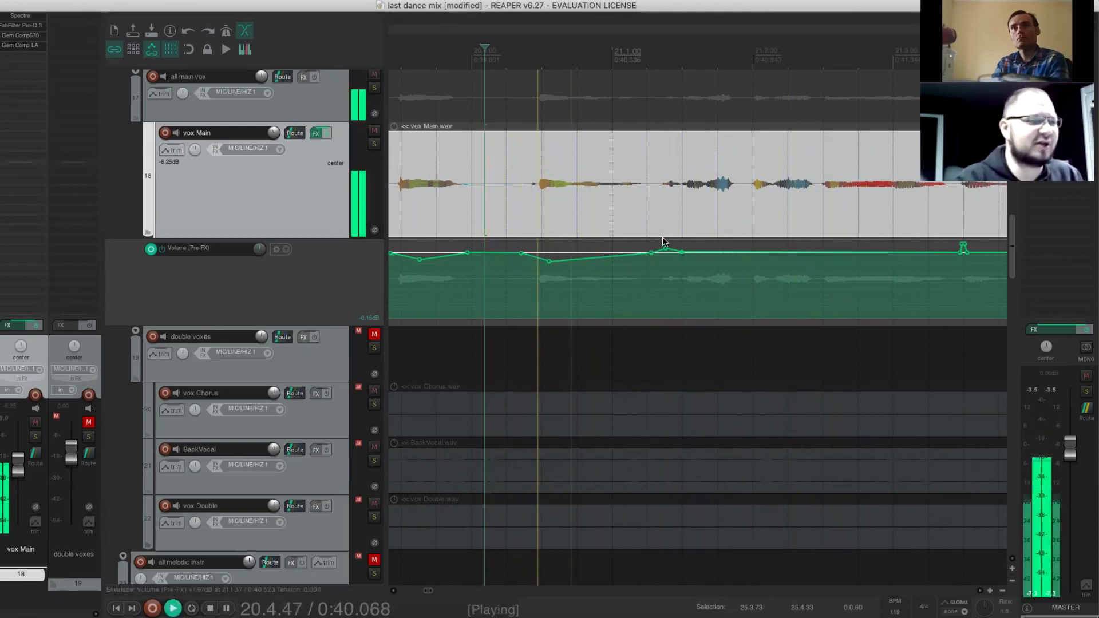
{"action": "key", "text": "space"}
Lower the envelope to about -2.5 dB after the boosted syllable, raise the point before the breath dip slightly, and replay the phrase
{"action": "left_click_drag", "start_coordinate": [691, 253], "coordinate": [718, 268]}
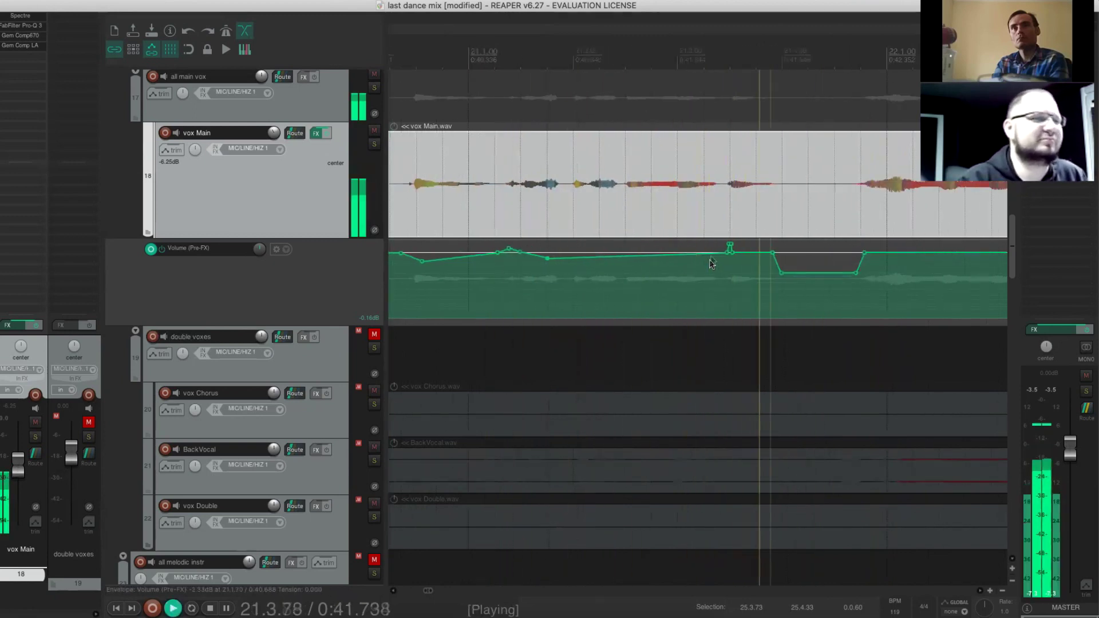
{"action": "key", "text": "space"}
{"action": "left_click_drag", "start_coordinate": [773, 253], "coordinate": [773, 247]}
{"action": "key", "text": "space"}
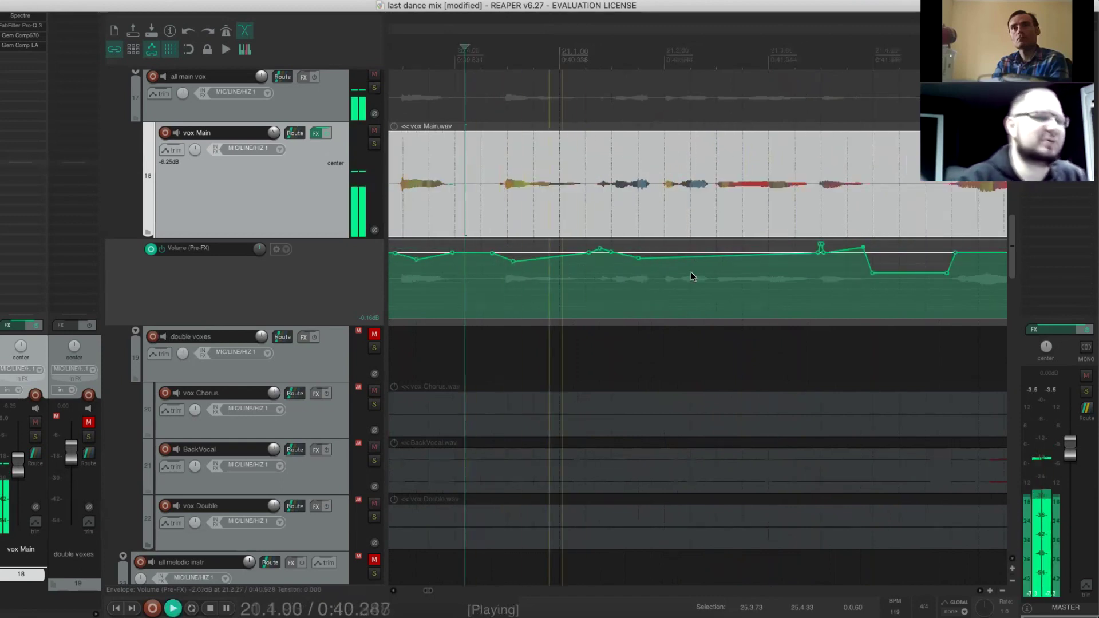
{"action": "key", "text": "space"}
{"action": "key", "text": "space"}
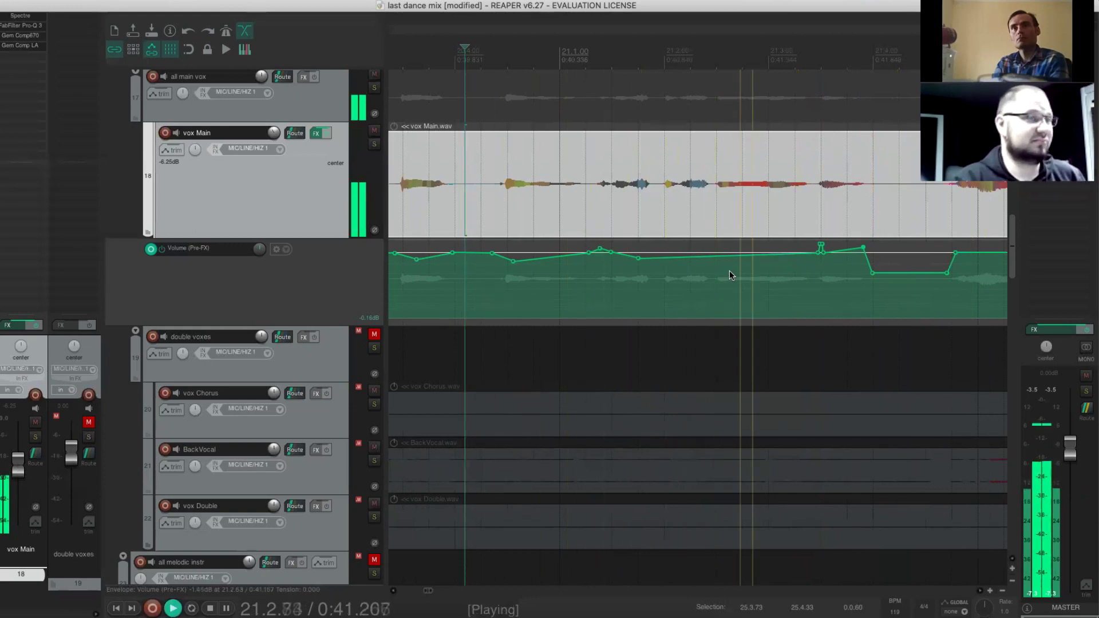
{"action": "key", "text": "space"}
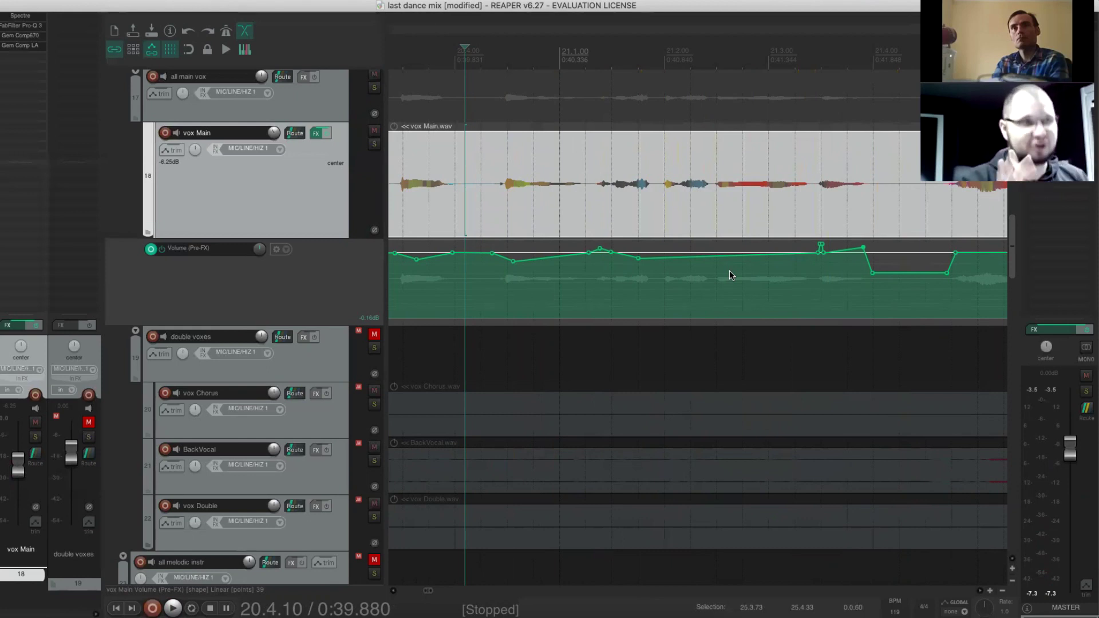
Compare the vocal from 16.3.89 with the pre-FX volume envelope bypassed and with it active again
{"action": "scroll", "coordinate": [853, 285], "scroll_direction": "down", "scroll_amount": 8}
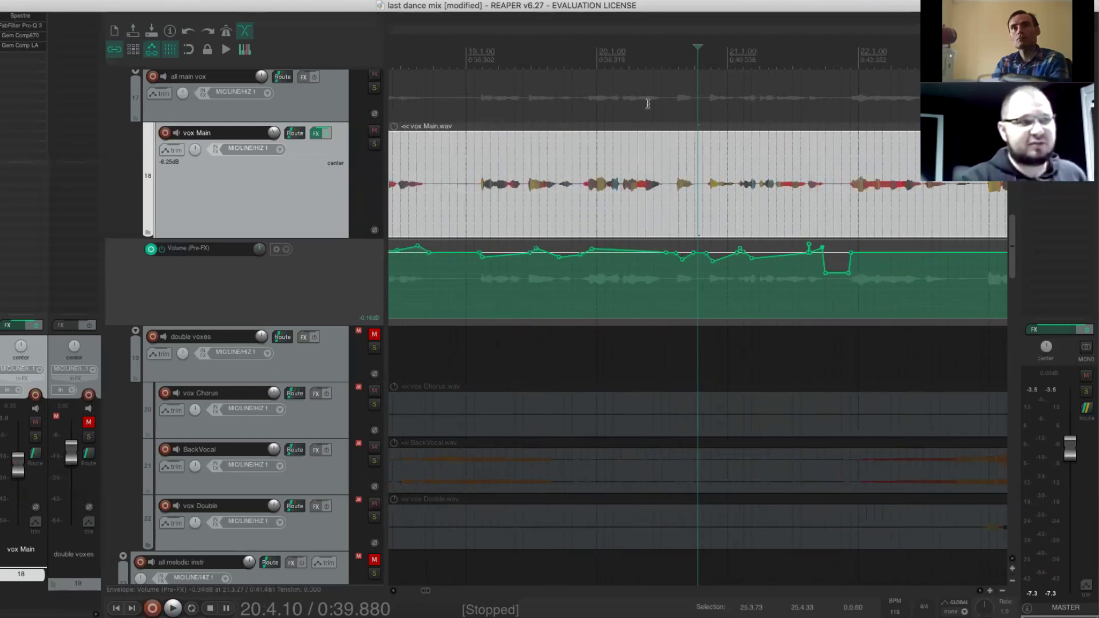
{"action": "scroll", "coordinate": [592, 77], "scroll_direction": "down", "scroll_amount": 2}
{"action": "left_click", "coordinate": [580, 81]}
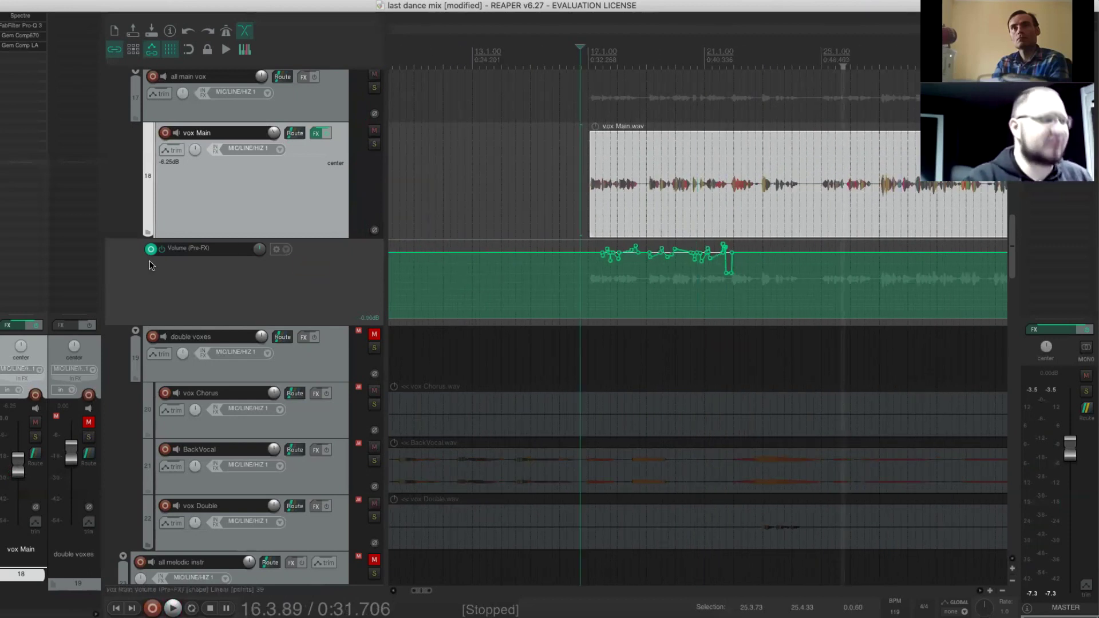
{"action": "left_click", "coordinate": [160, 250]}
{"action": "key", "text": "space"}
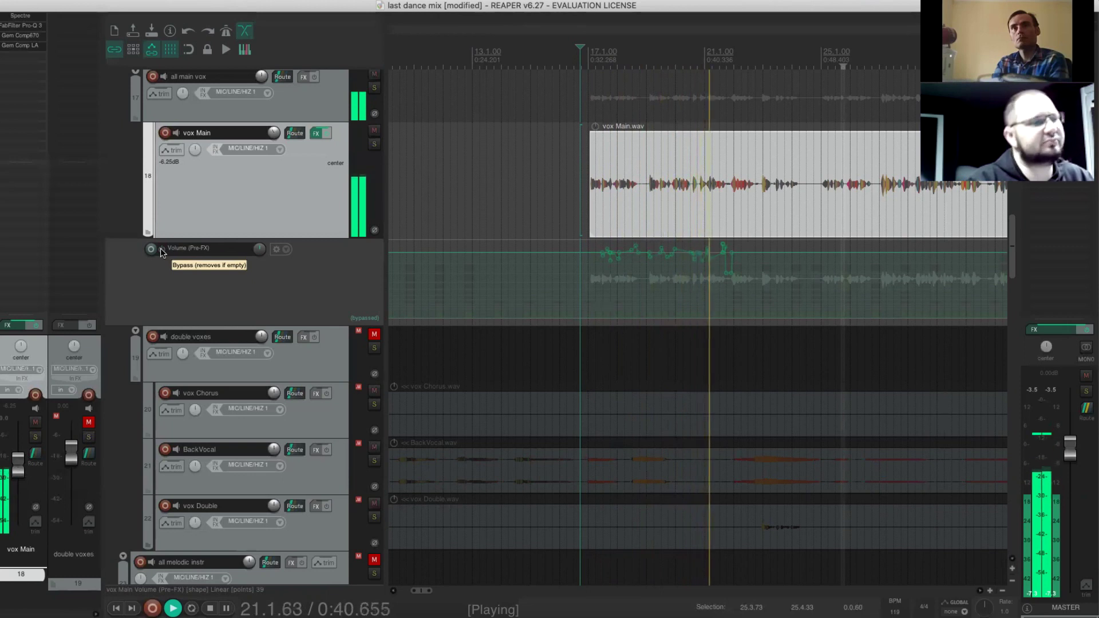
{"action": "key", "text": "space"}
{"action": "left_click", "coordinate": [161, 250]}
{"action": "key", "text": "space"}
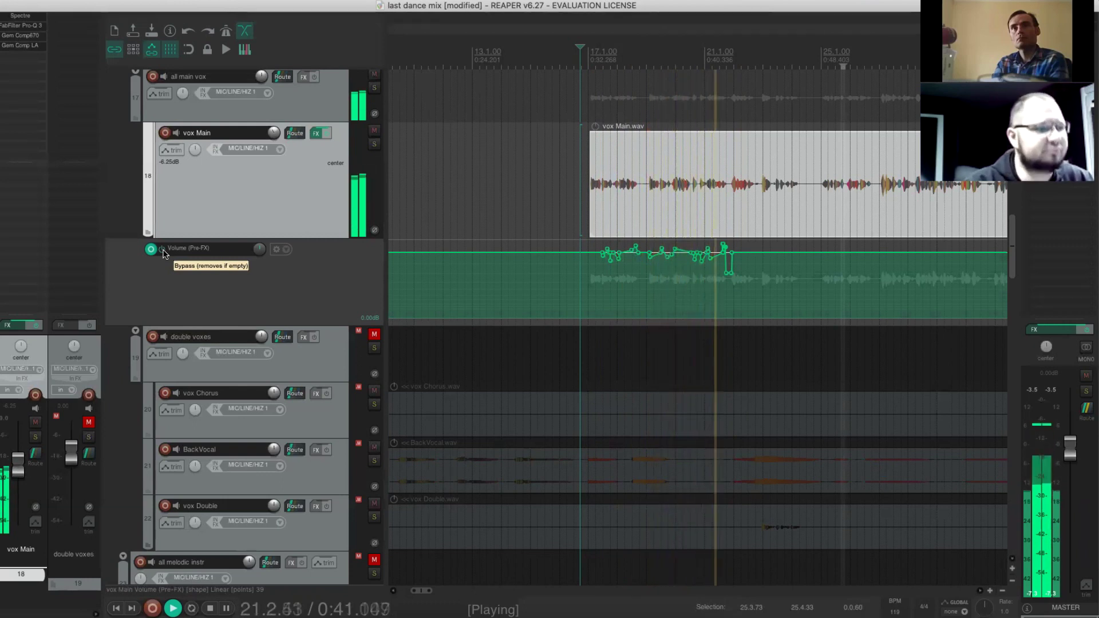
{"action": "key", "text": "space"}
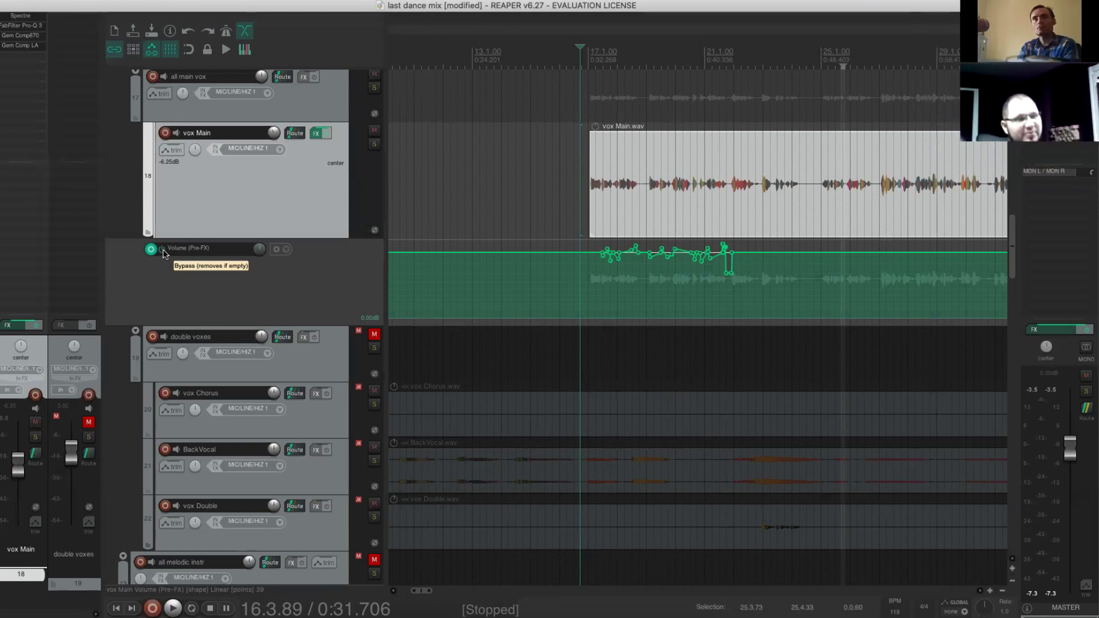
Save the project with the automated opening phrases
{"action": "key", "text": "ctrl+s"}
{"action": "scroll", "coordinate": [592, 285], "scroll_direction": "down", "scroll_amount": 3}
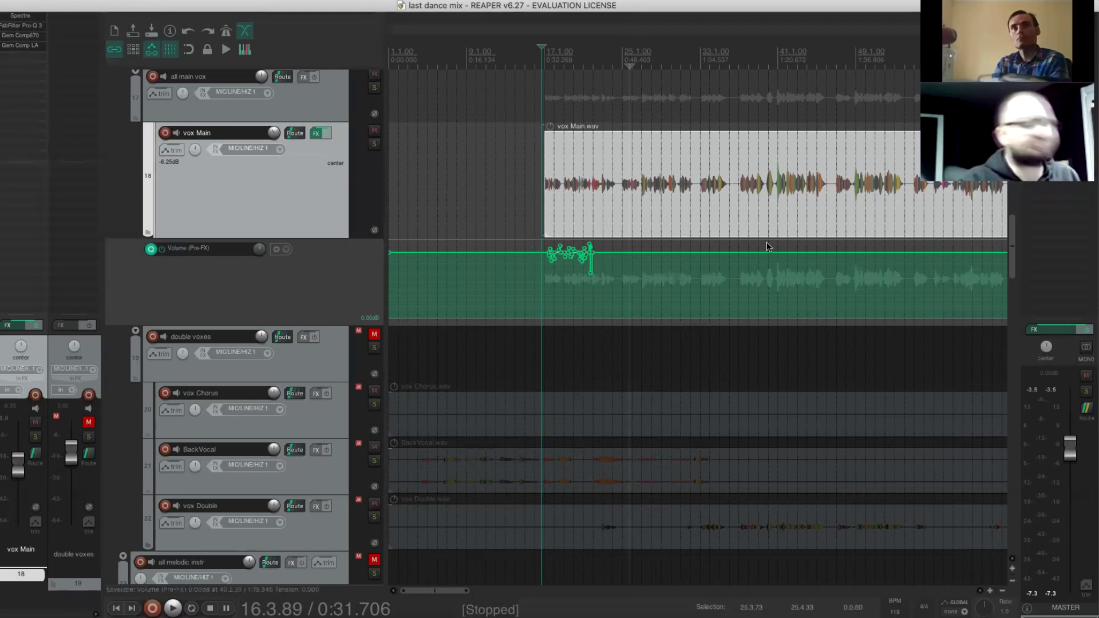
{"action": "scroll", "coordinate": [588, 196], "scroll_direction": "right", "scroll_amount": 3}
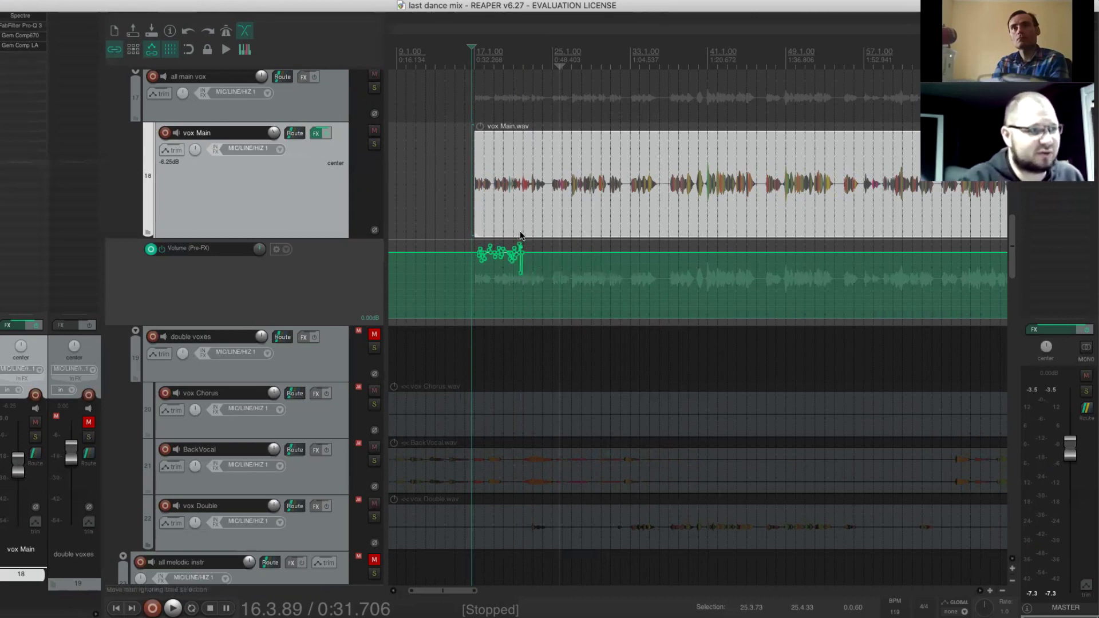
{"action": "scroll", "coordinate": [535, 238], "scroll_direction": "right", "scroll_amount": 5}
{"action": "scroll", "coordinate": [536, 235], "scroll_direction": "left", "scroll_amount": 6}
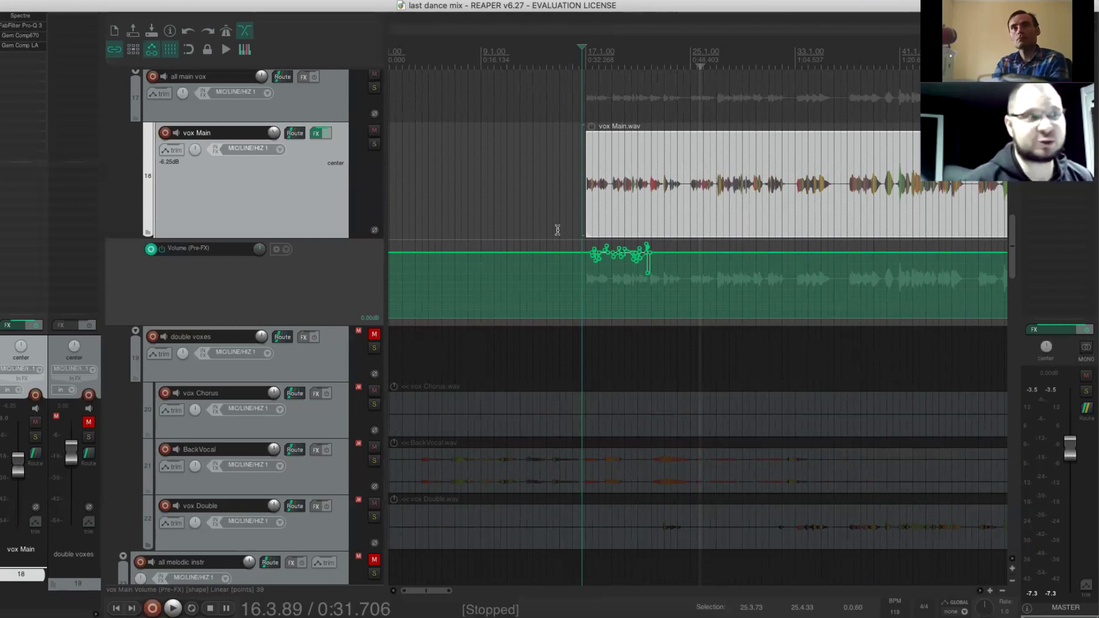
Play the vocal entry from just before bar 17 to judge the level of its first word
{"action": "left_click", "coordinate": [580, 66]}
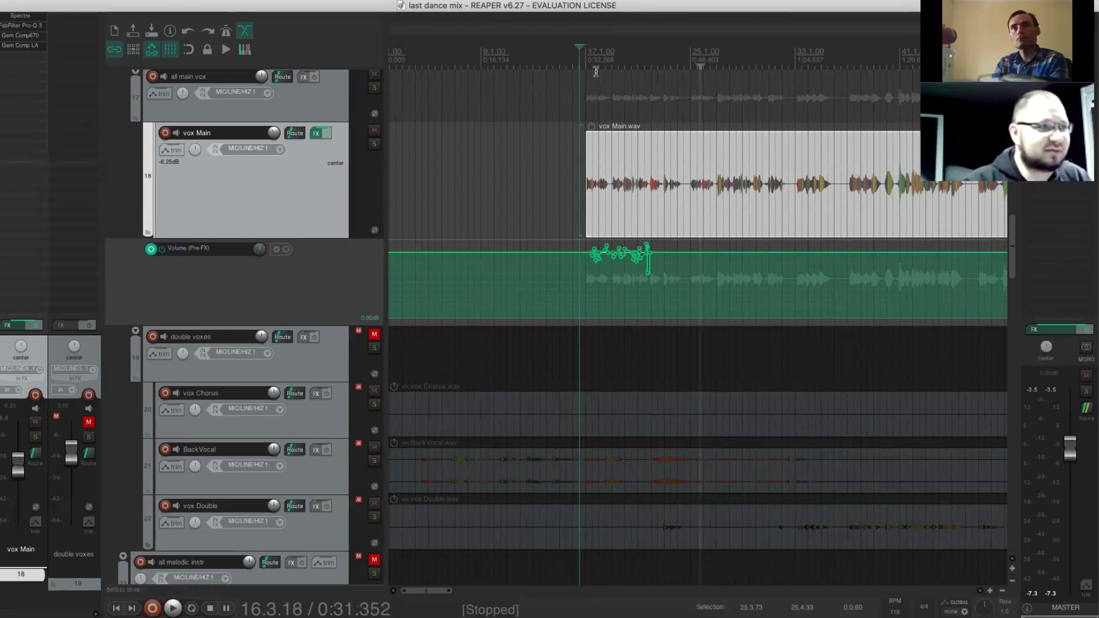
{"action": "scroll", "coordinate": [628, 120], "scroll_direction": "up", "scroll_amount": 2}
{"action": "scroll", "coordinate": [628, 121], "scroll_direction": "up", "scroll_amount": 3}
{"action": "key", "text": "space"}
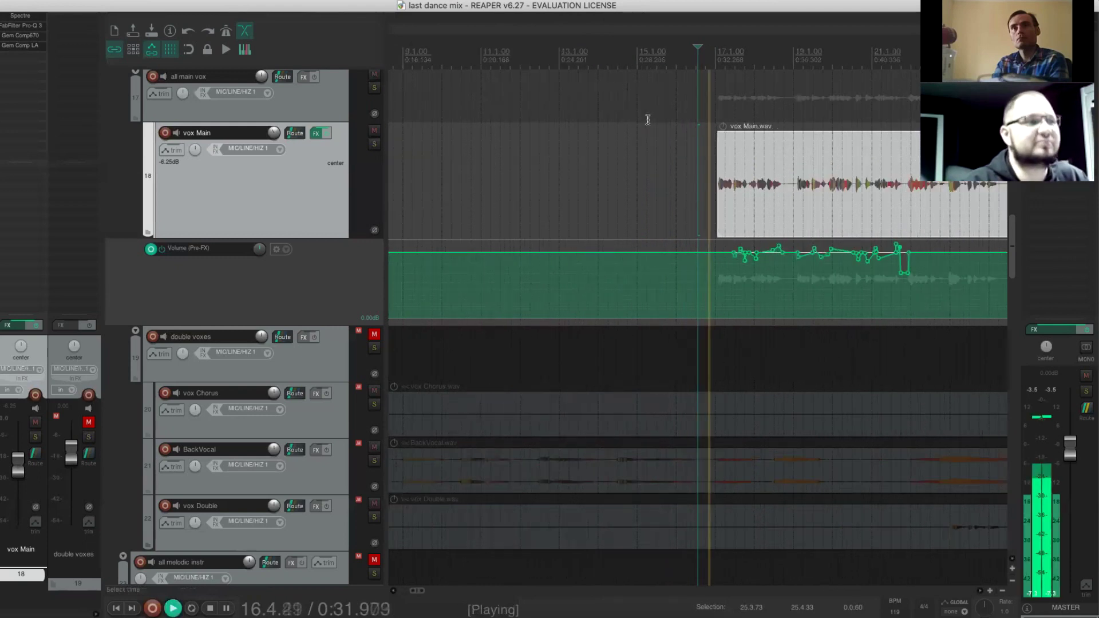
{"action": "key", "text": "space"}
Raise the envelope to about +2.6 dB over the first syllable after 17.1, levelling both upper points of the boost
{"action": "scroll", "coordinate": [669, 119], "scroll_direction": "up", "scroll_amount": 2}
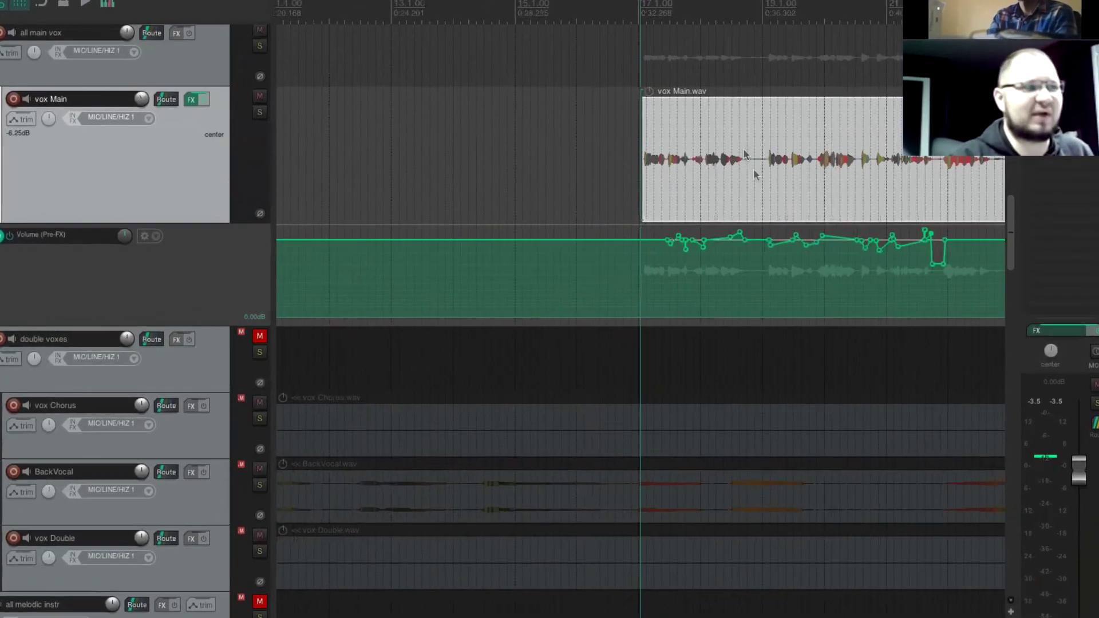
{"action": "scroll", "coordinate": [733, 149], "scroll_direction": "up", "scroll_amount": 2}
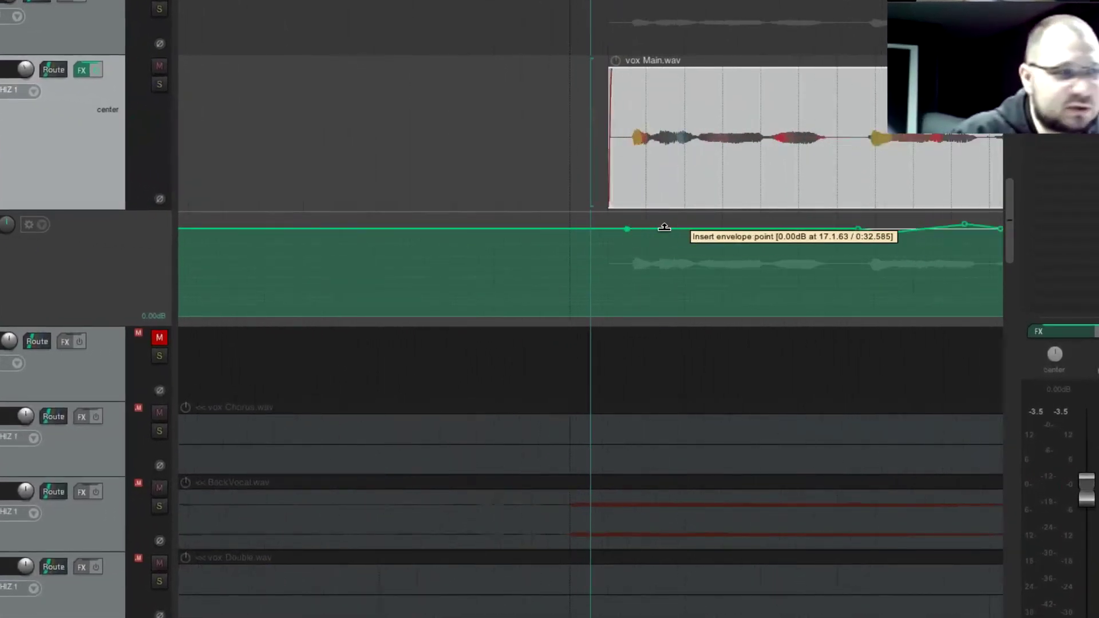
{"action": "left_click_drag", "start_coordinate": [643, 227], "coordinate": [651, 220]}
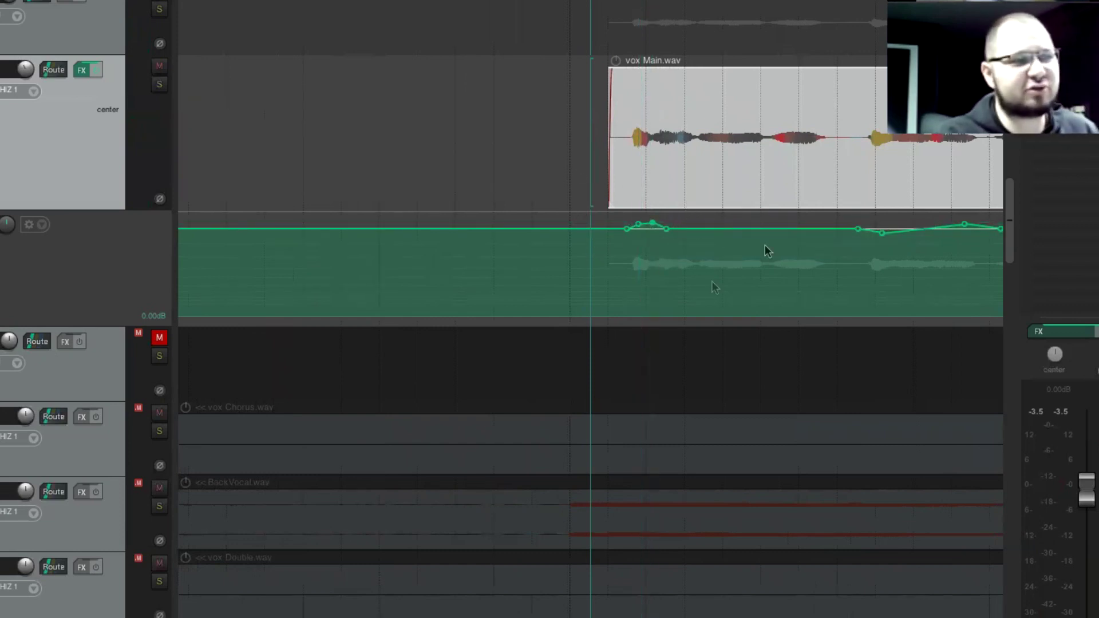
{"action": "scroll", "coordinate": [628, 221], "scroll_direction": "up", "scroll_amount": 3}
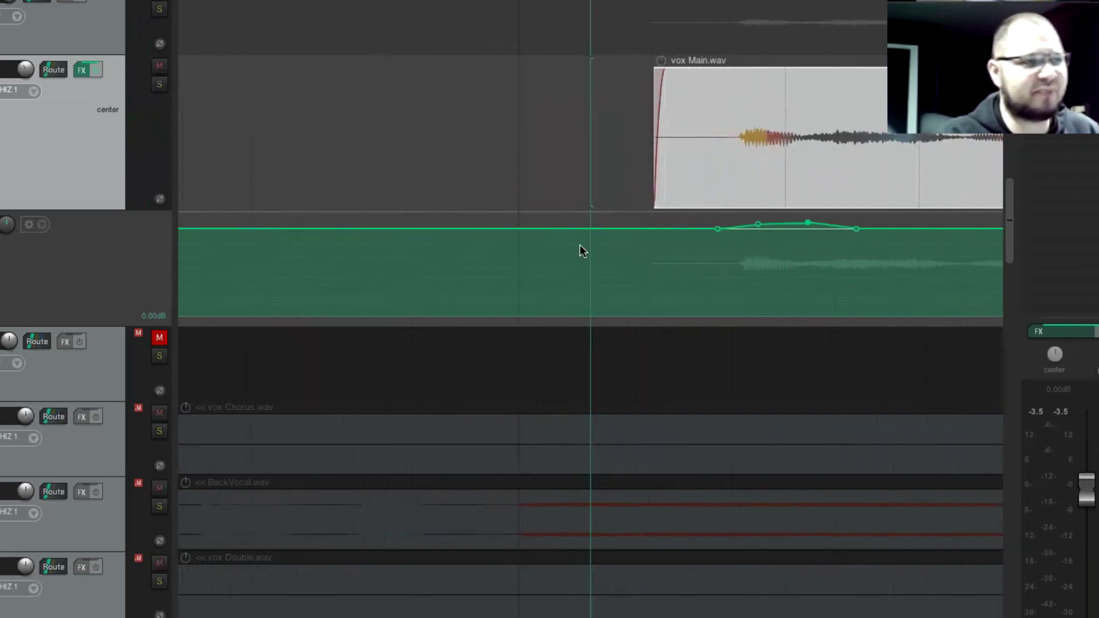
{"action": "left_click_drag", "start_coordinate": [758, 224], "coordinate": [809, 225]}
{"action": "key", "text": "space"}
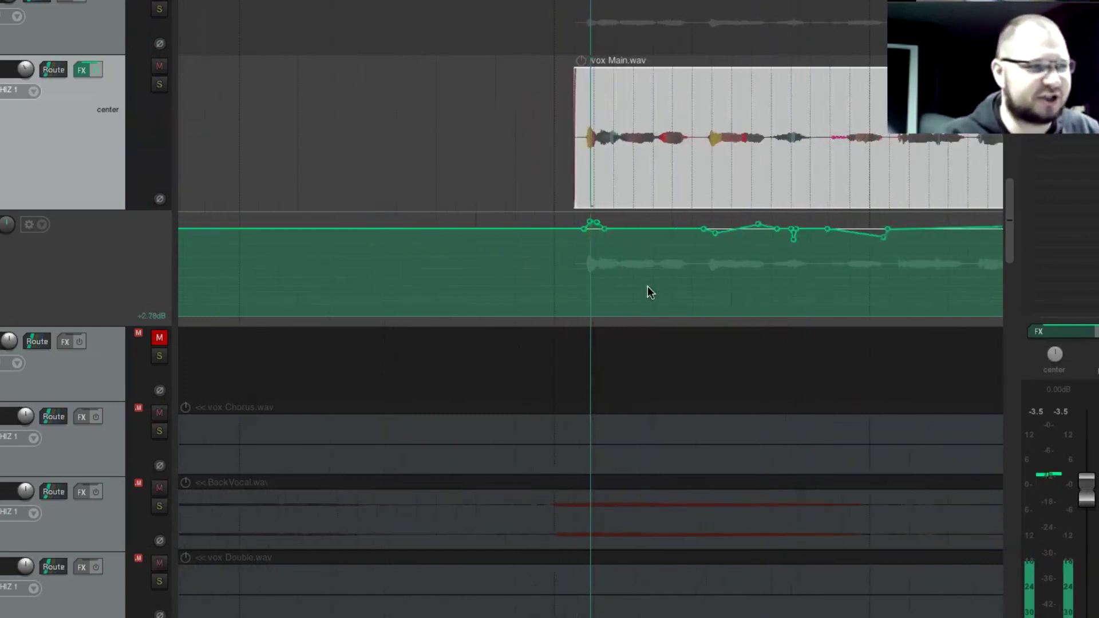
{"action": "left_click_drag", "start_coordinate": [585, 219], "coordinate": [574, 222]}
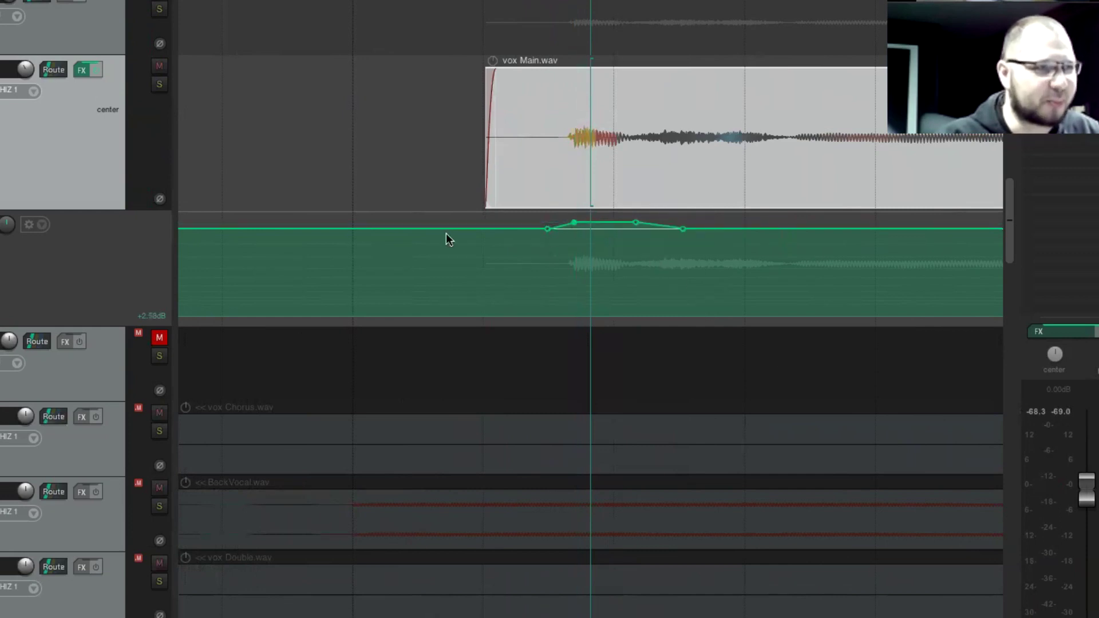
Replay the opening phrase from before the vocal entry to check the boosted first syllable
{"action": "scroll", "coordinate": [804, 356], "scroll_direction": "down", "scroll_amount": 5}
{"action": "key", "text": "space"}
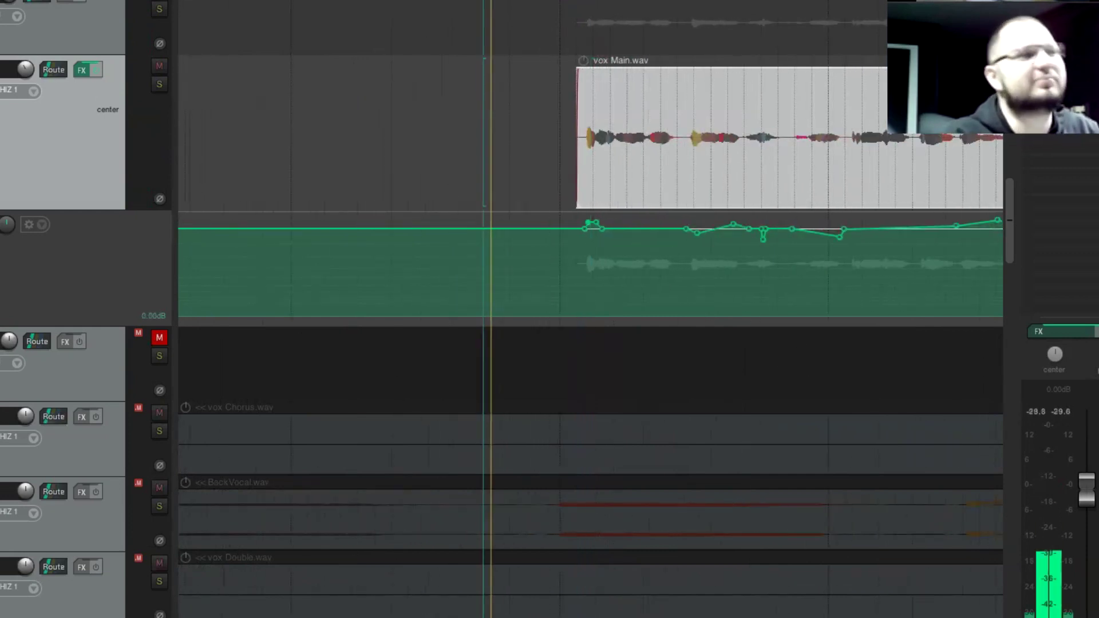
{"action": "key", "text": "s"}
{"action": "scroll", "coordinate": [692, 195], "scroll_direction": "down", "scroll_amount": 1}
{"action": "key", "text": "ctrl+z"}
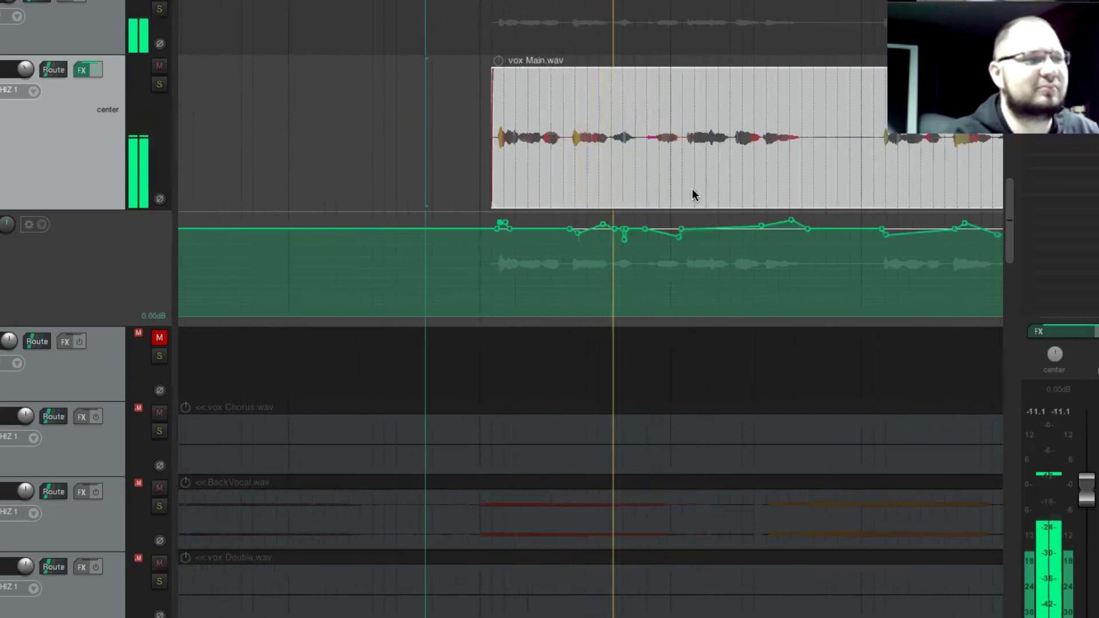
Add envelope points around the consonant just after 18.1.35 and raise them into a short, narrow boost
{"action": "scroll", "coordinate": [692, 189], "scroll_direction": "up", "scroll_amount": 2}
{"action": "scroll", "coordinate": [601, 173], "scroll_direction": "up", "scroll_amount": 6}
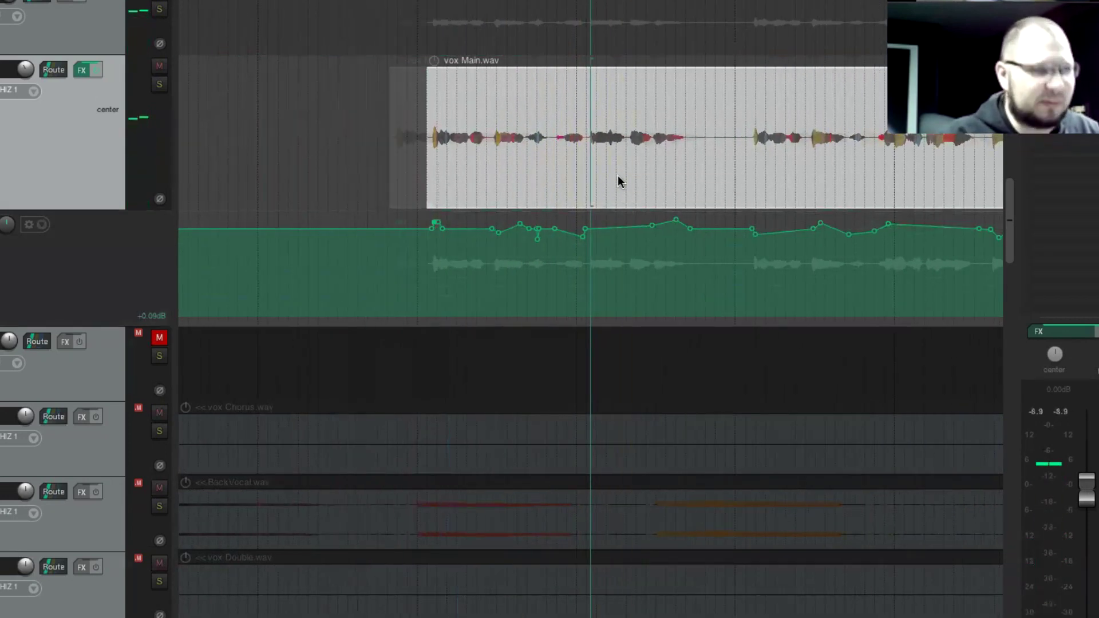
{"action": "left_click", "coordinate": [585, 229]}
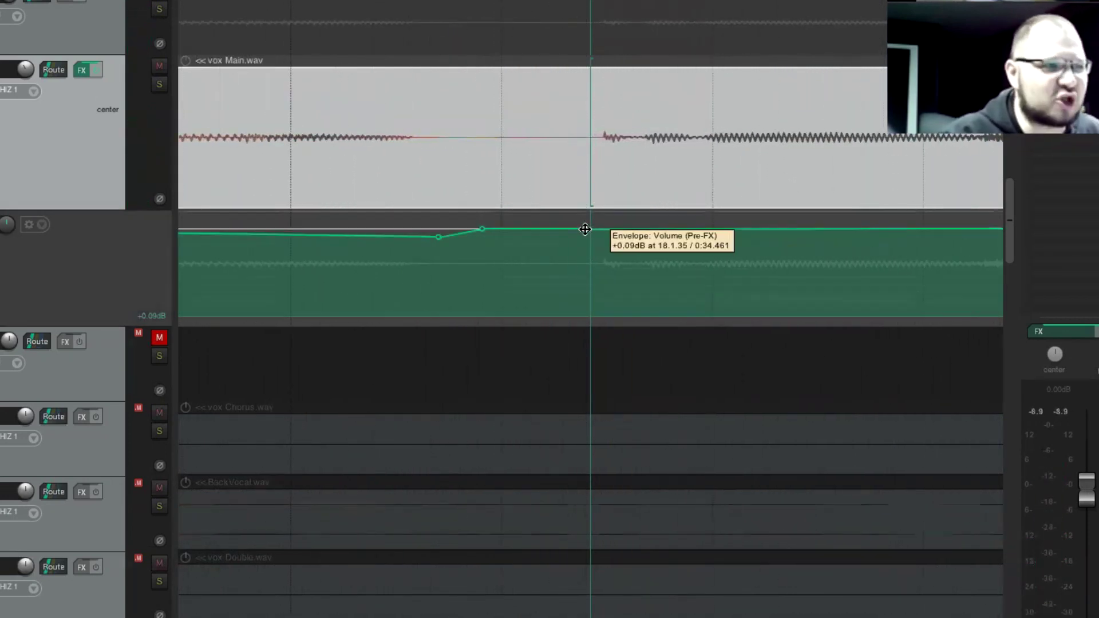
{"action": "left_click", "coordinate": [629, 229]}
{"action": "left_click", "coordinate": [595, 228]}
{"action": "left_click_drag", "start_coordinate": [596, 228], "coordinate": [609, 216]}
Replay the phrase from shortly before the boosted consonant and again from 17.1.00 to judge the new peak
{"action": "scroll", "coordinate": [705, 251], "scroll_direction": "down", "scroll_amount": 8}
{"action": "left_click", "coordinate": [347, 279]}
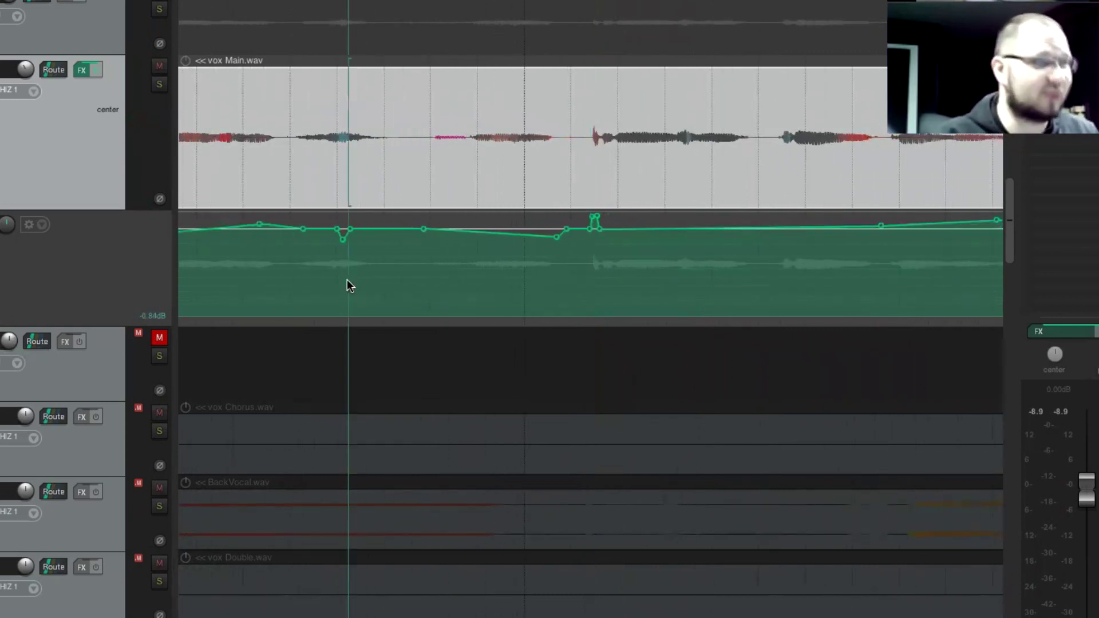
{"action": "key", "text": "space"}
{"action": "key", "text": "space"}
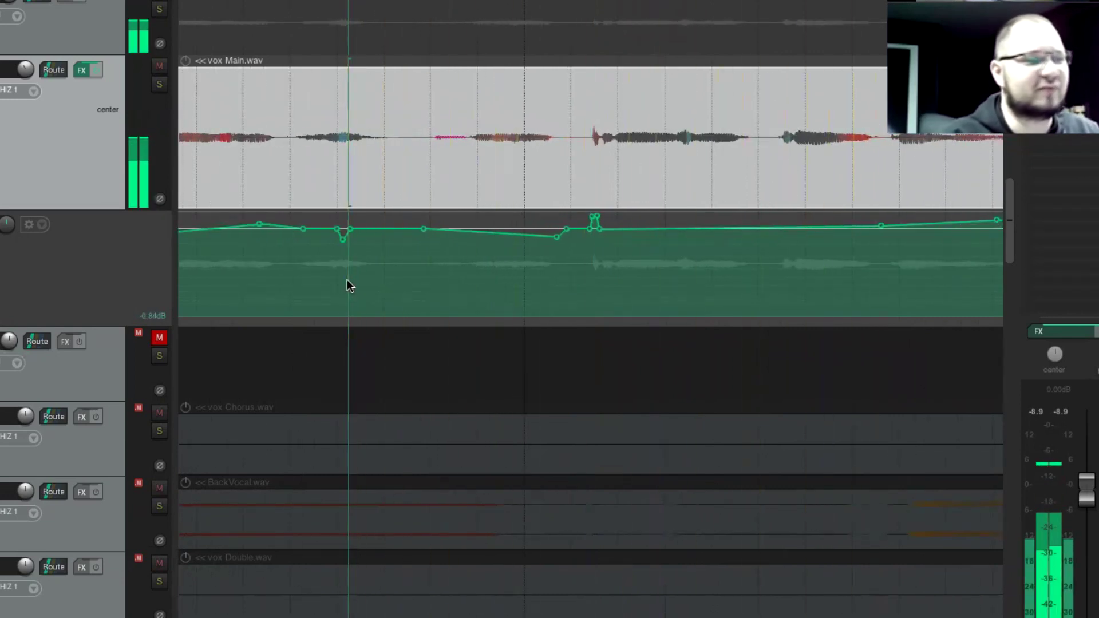
{"action": "scroll", "coordinate": [518, 256], "scroll_direction": "down", "scroll_amount": 4}
{"action": "scroll", "coordinate": [519, 255], "scroll_direction": "down", "scroll_amount": 3}
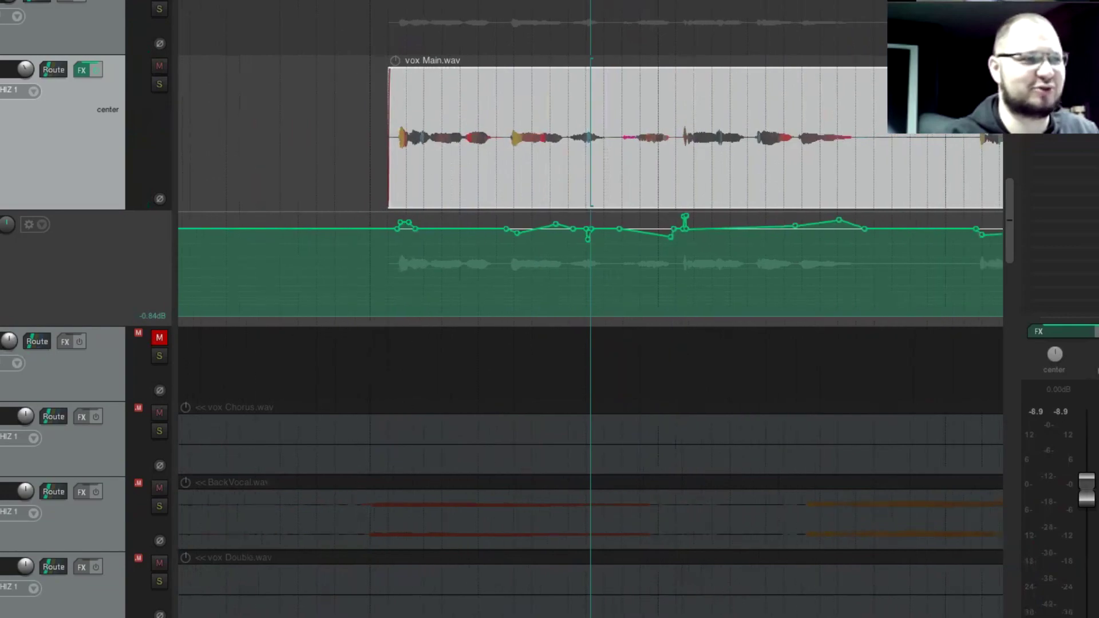
{"action": "left_click", "coordinate": [565, 54]}
{"action": "key", "text": "space"}
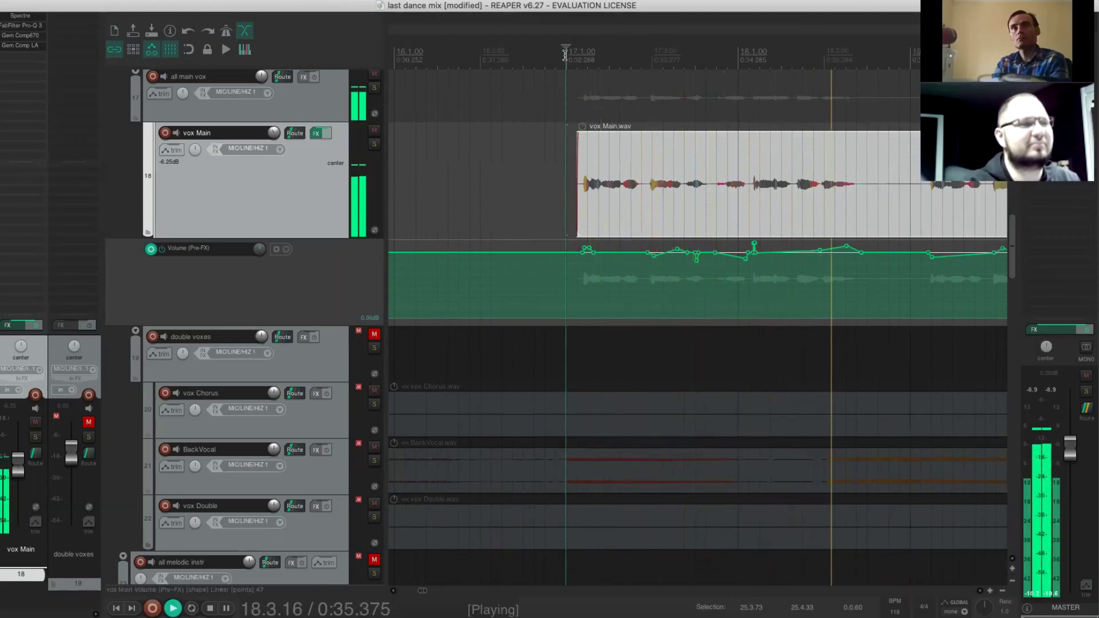
{"action": "key", "text": "space"}
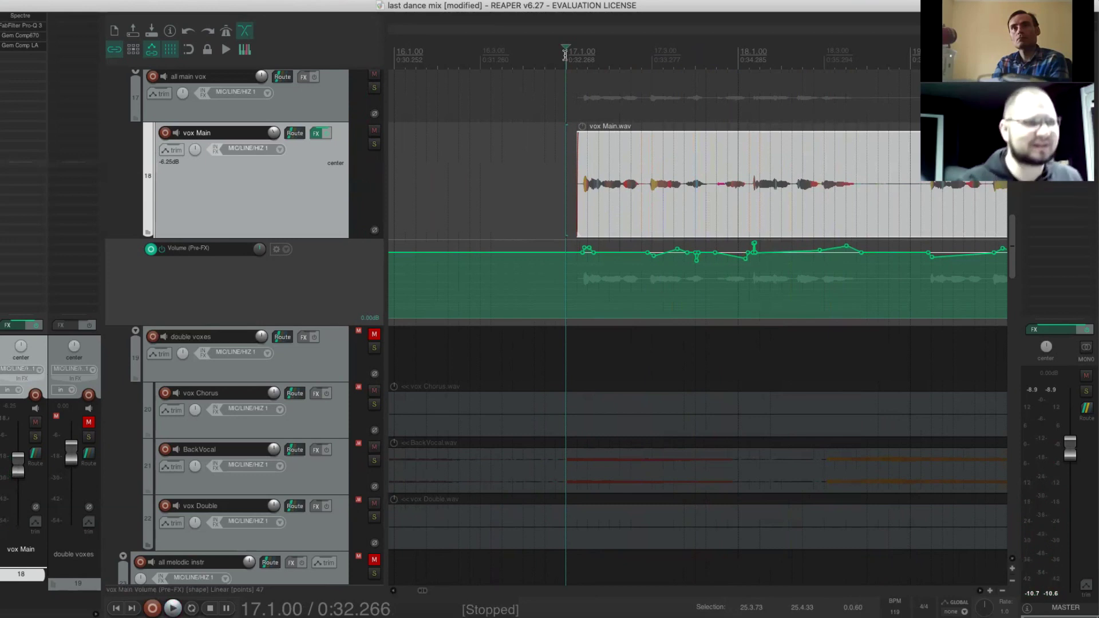
Readjust the short envelope boost on the consonant near 18.1.44
{"action": "left_click", "coordinate": [759, 269]}
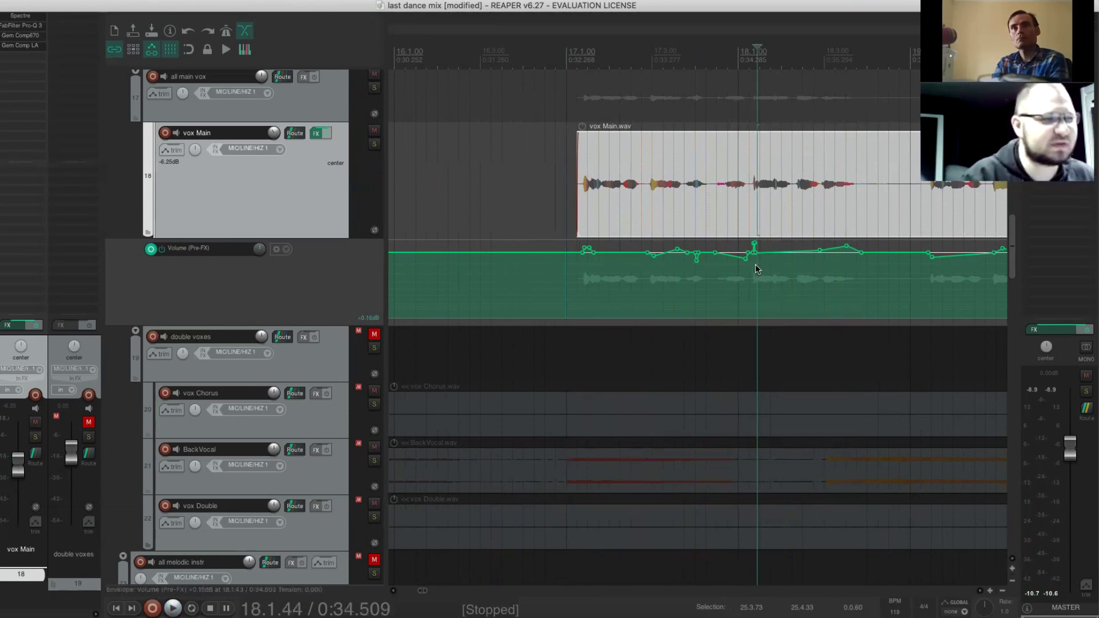
{"action": "scroll", "coordinate": [759, 273], "scroll_direction": "up", "scroll_amount": 6}
{"action": "left_click_drag", "start_coordinate": [652, 240], "coordinate": [625, 243]}
{"action": "scroll", "coordinate": [548, 292], "scroll_direction": "down", "scroll_amount": 6}
Raise a short envelope boost on the consonant near 18.3.57 and replay the phrase from 17.3.40
{"action": "scroll", "coordinate": [473, 289], "scroll_direction": "up", "scroll_amount": 6}
{"action": "left_click_drag", "start_coordinate": [658, 249], "coordinate": [676, 240]}
{"action": "scroll", "coordinate": [723, 276], "scroll_direction": "down", "scroll_amount": 6}
{"action": "left_click", "coordinate": [505, 294]}
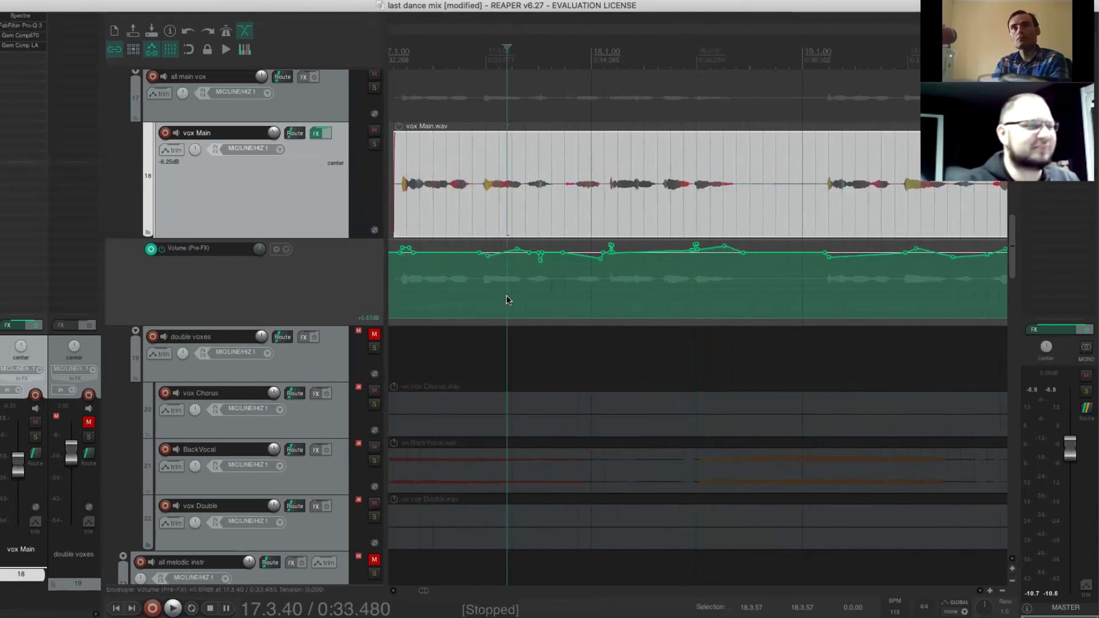
{"action": "key", "text": "space"}
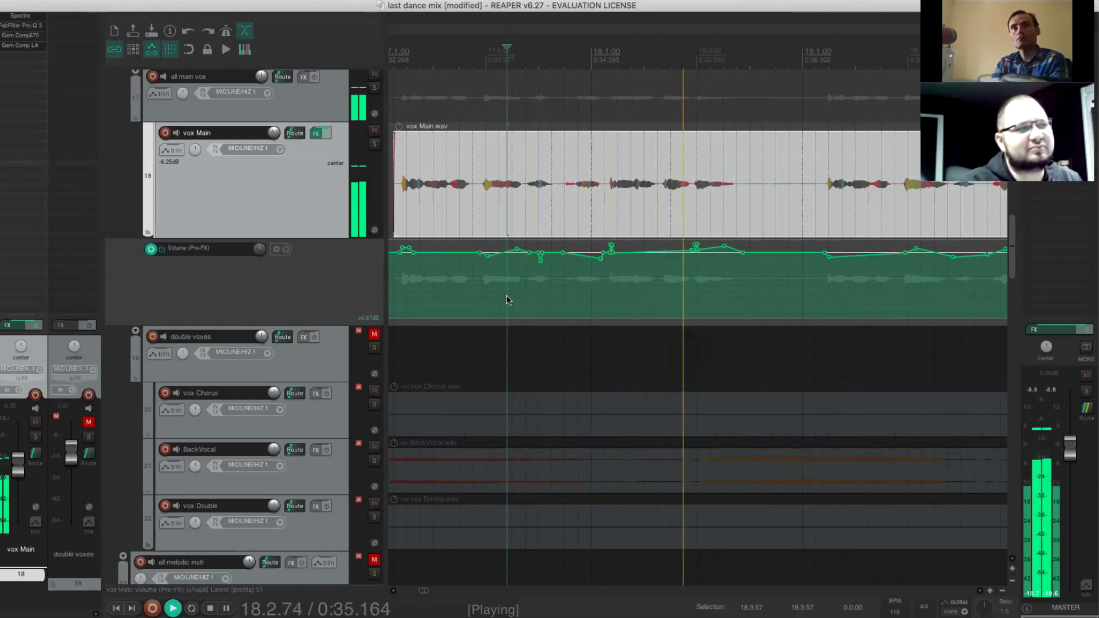
Stop playback and try lowering the flat Volume (Pre-FX) envelope section after the edited phrases to -3.00 dB
{"action": "key", "text": "space"}
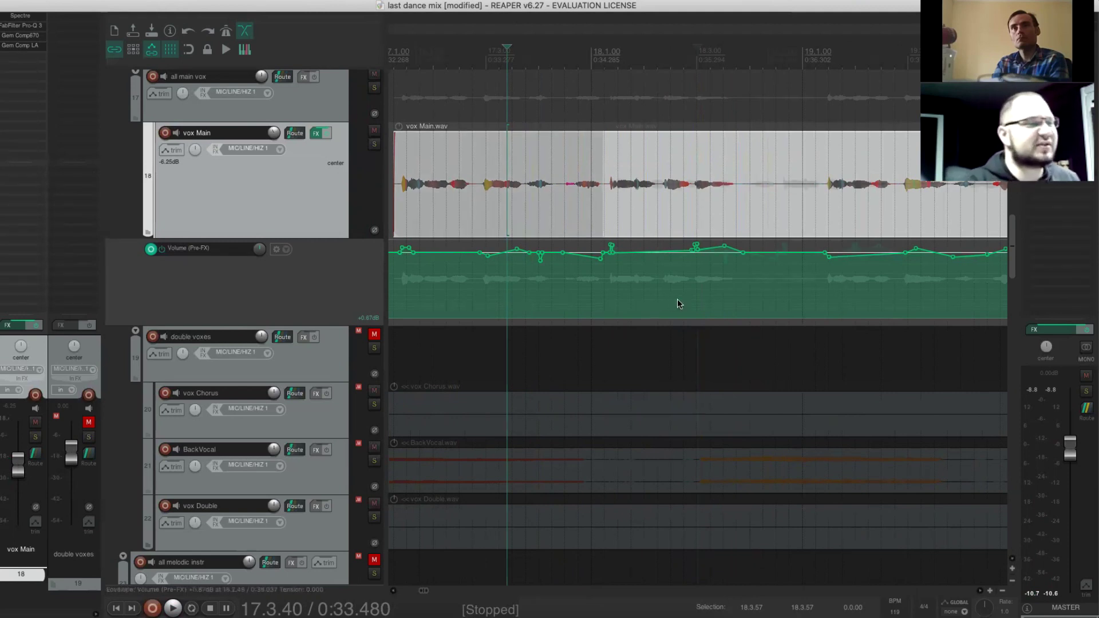
{"action": "scroll", "coordinate": [681, 308], "scroll_direction": "down", "scroll_amount": 3}
{"action": "scroll", "coordinate": [684, 304], "scroll_direction": "down", "scroll_amount": 4}
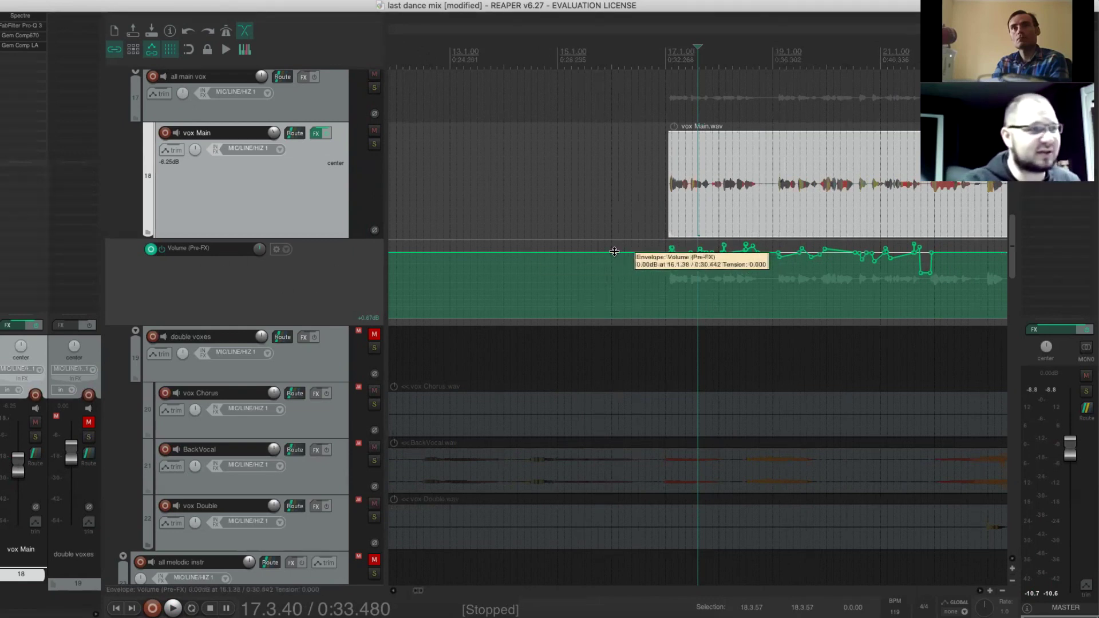
{"action": "scroll", "coordinate": [601, 297], "scroll_direction": "down", "scroll_amount": 5}
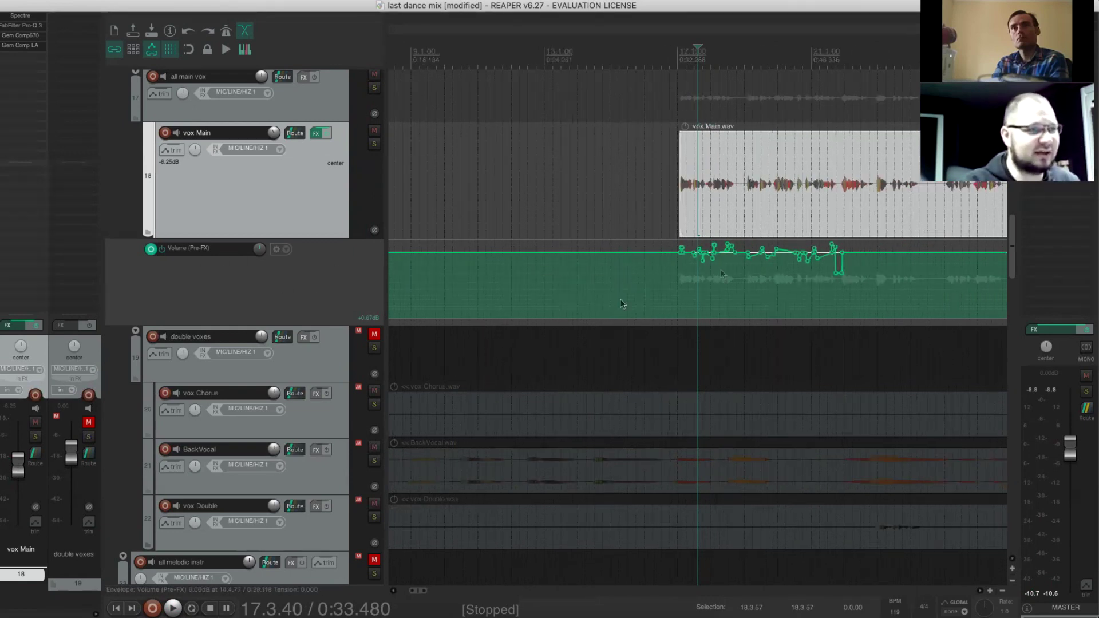
{"action": "left_click_drag", "start_coordinate": [437, 231], "coordinate": [776, 321]}
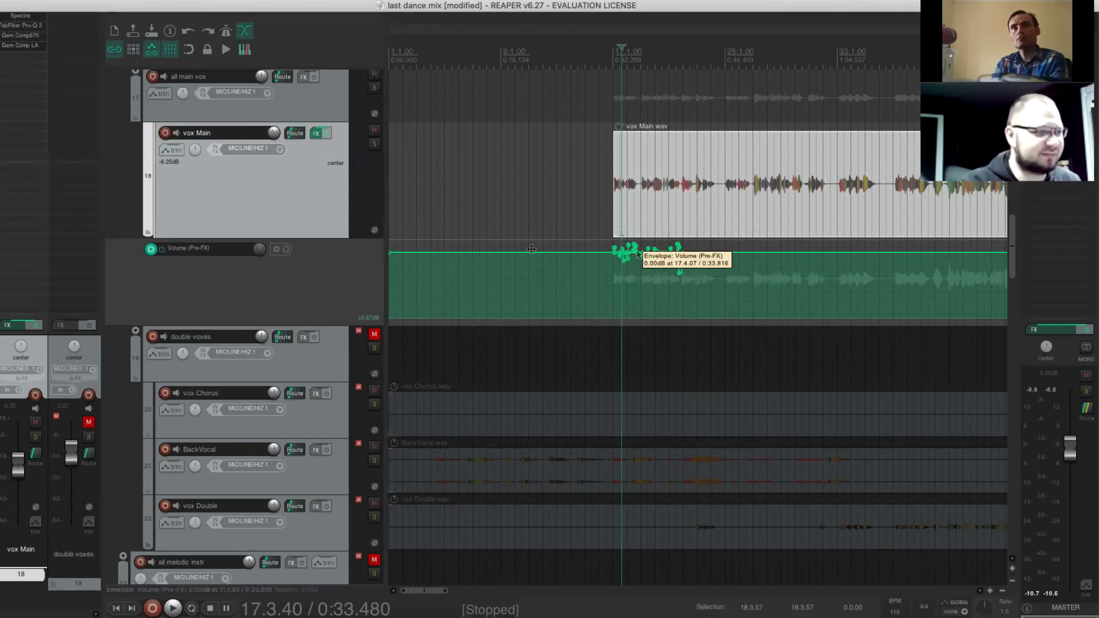
{"action": "left_click_drag", "start_coordinate": [768, 234], "coordinate": [351, 321]}
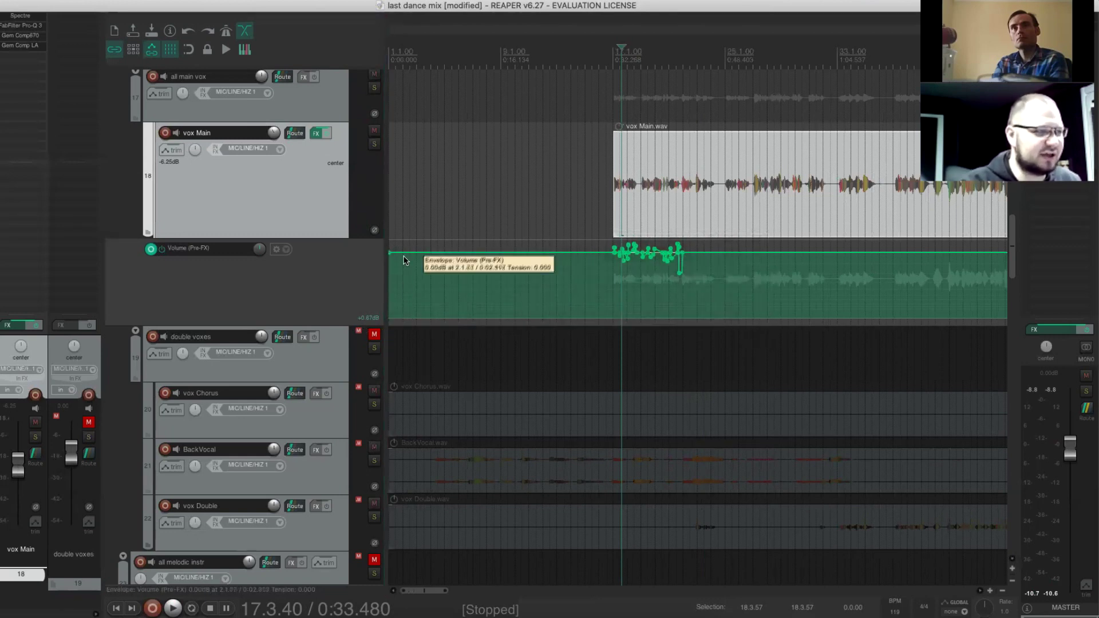
{"action": "left_click", "coordinate": [511, 282]}
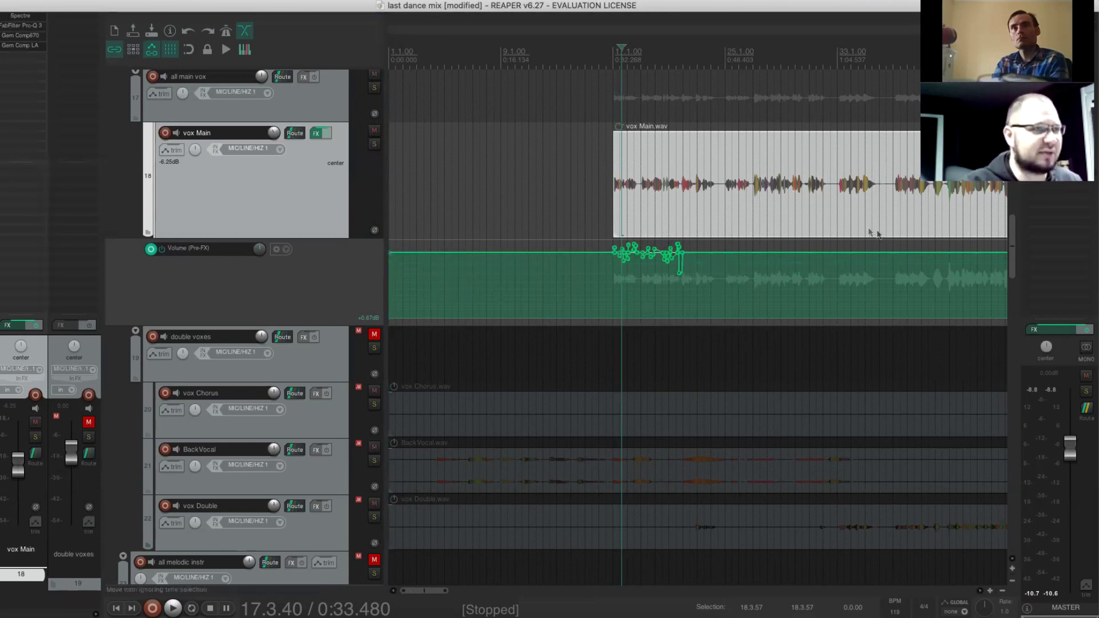
{"action": "left_click_drag", "start_coordinate": [715, 253], "coordinate": [717, 260]}
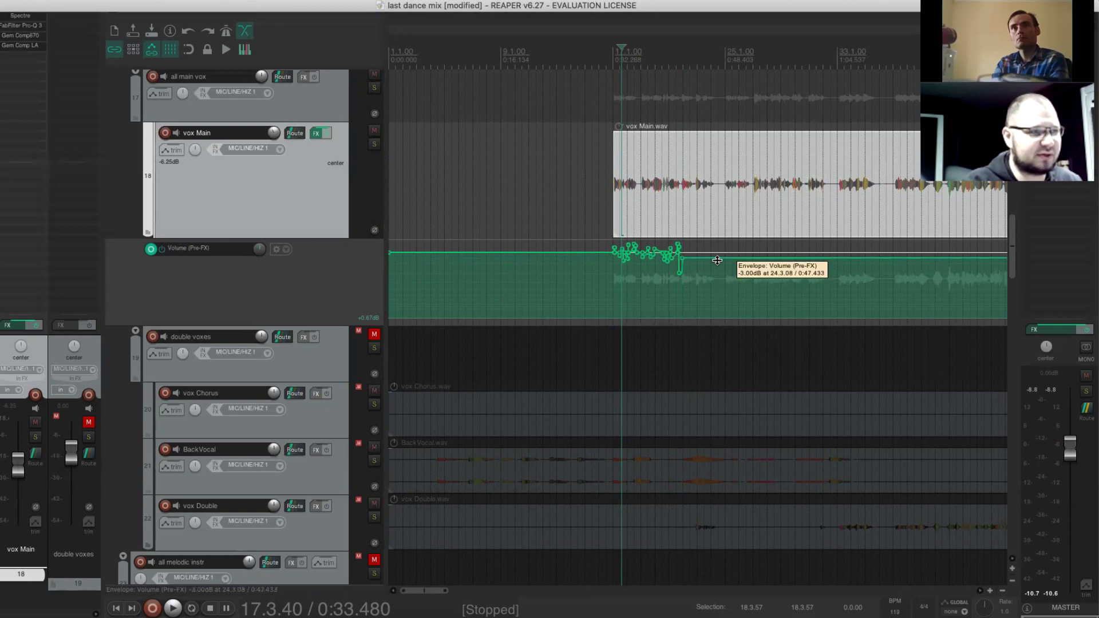
{"action": "key", "text": "super+z"}
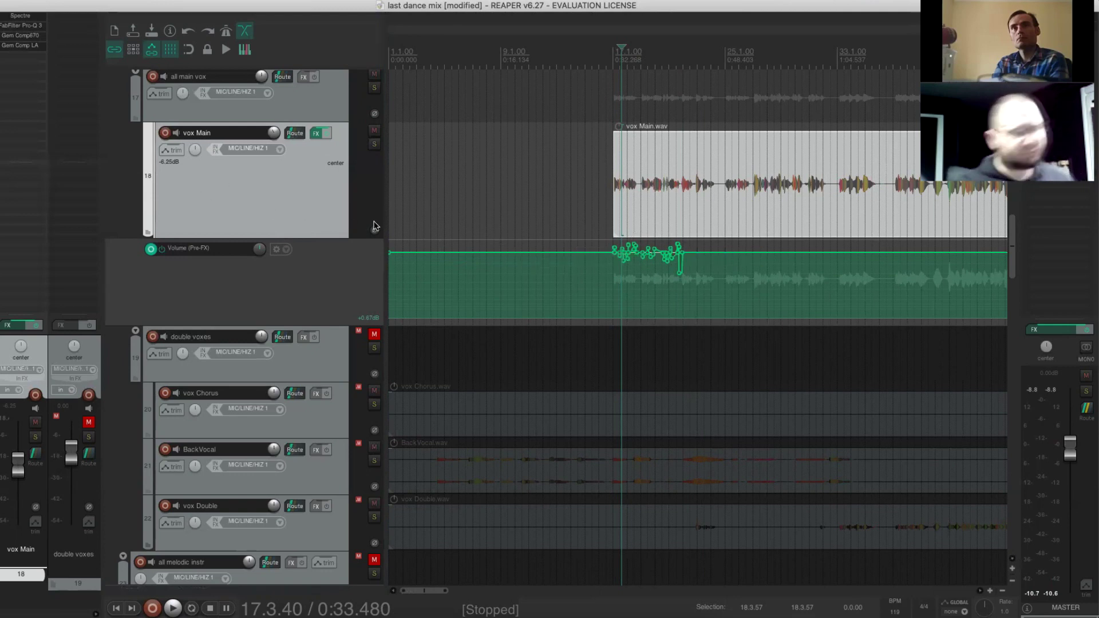
Try lowering the edited envelope points from 17.1.00 onwards as a group, and undo the change
{"action": "left_click", "coordinate": [608, 277]}
{"action": "scroll", "coordinate": [678, 291], "scroll_direction": "up", "scroll_amount": 3}
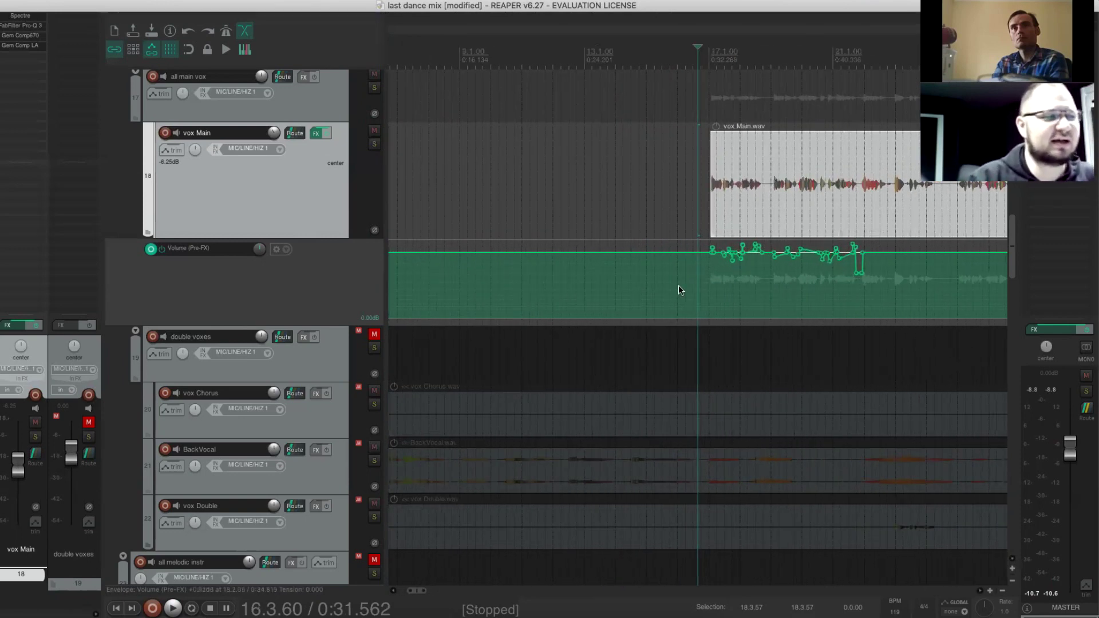
{"action": "left_click_drag", "start_coordinate": [666, 230], "coordinate": [923, 316]}
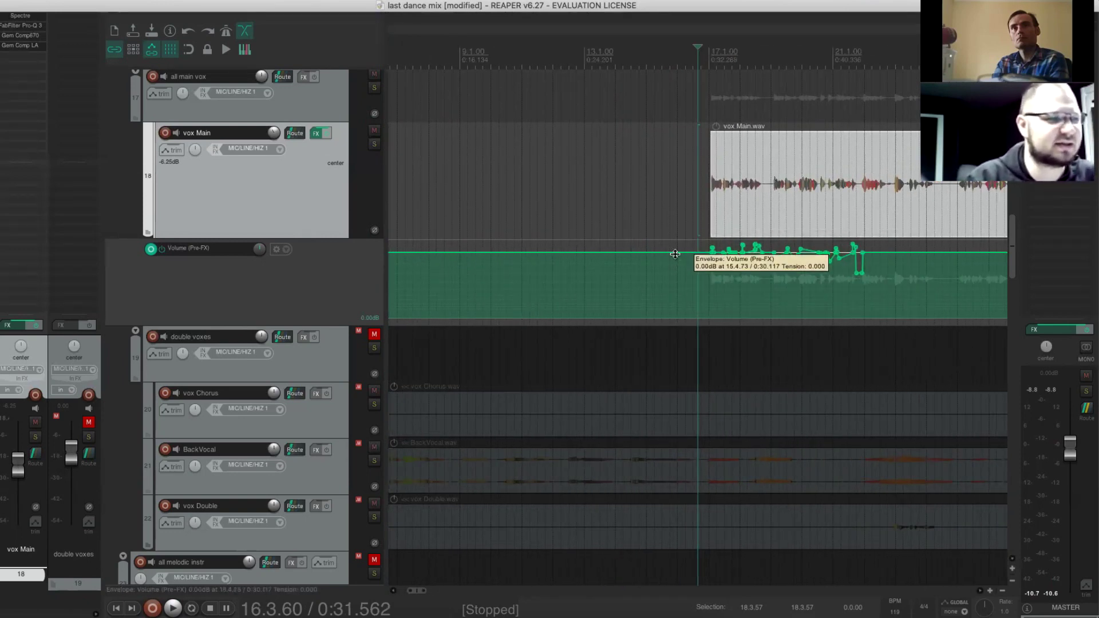
{"action": "left_click_drag", "start_coordinate": [673, 261], "coordinate": [675, 276]}
{"action": "key", "text": "ctrl+z"}
Select all vox Main envelope points and lower the whole Volume (Pre-FX) envelope to a base level of -8.40 dB
{"action": "scroll", "coordinate": [859, 292], "scroll_direction": "down", "scroll_amount": 8}
{"action": "left_click", "coordinate": [747, 56]}
{"action": "left_click_drag", "start_coordinate": [747, 56], "coordinate": [865, 58]}
{"action": "scroll", "coordinate": [439, 279], "scroll_direction": "up", "scroll_amount": 2}
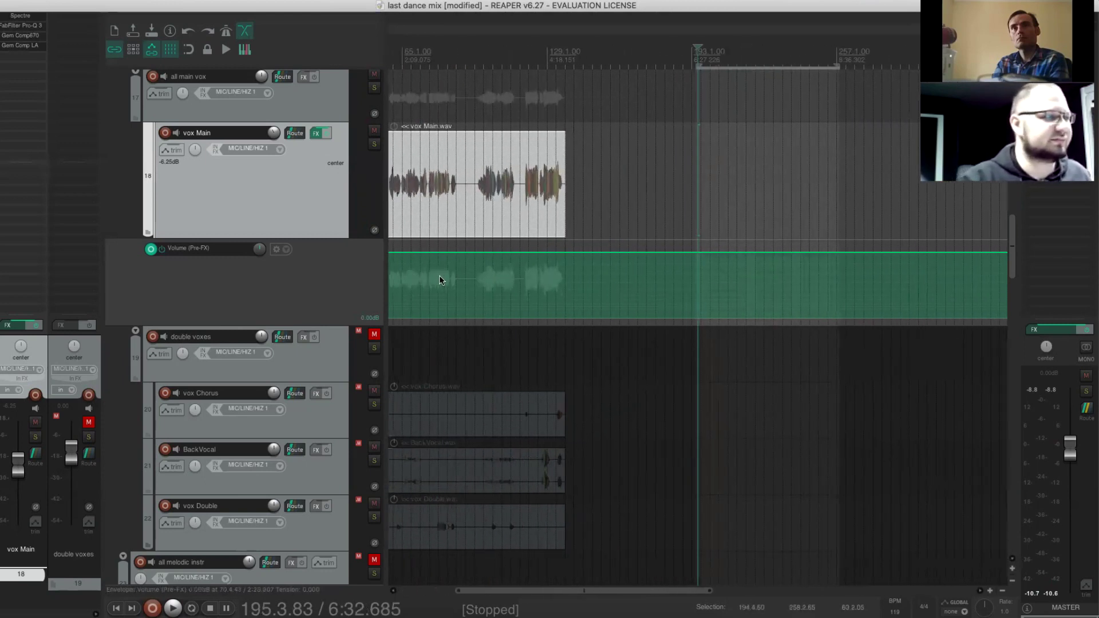
{"action": "scroll", "coordinate": [475, 269], "scroll_direction": "down", "scroll_amount": 3}
{"action": "left_click_drag", "start_coordinate": [452, 243], "coordinate": [351, 295]}
{"action": "left_click_drag", "start_coordinate": [410, 254], "coordinate": [410, 277]}
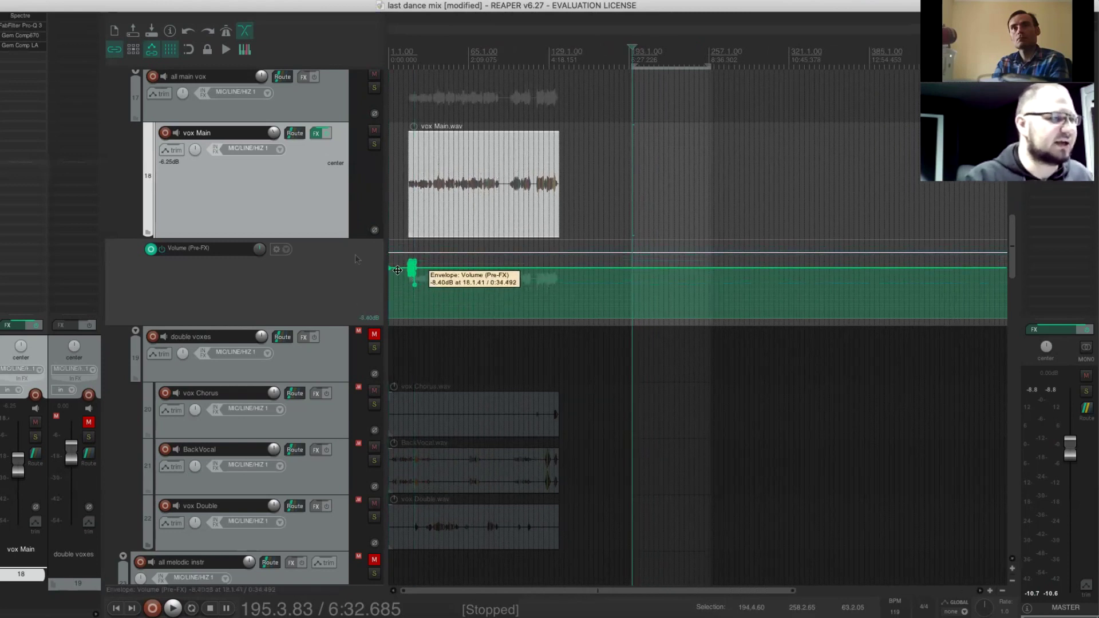
Set the vox Main track volume to -2.27 dB and place the edit cursor at 16.3.18
{"action": "left_click_drag", "start_coordinate": [275, 133], "coordinate": [276, 129]}
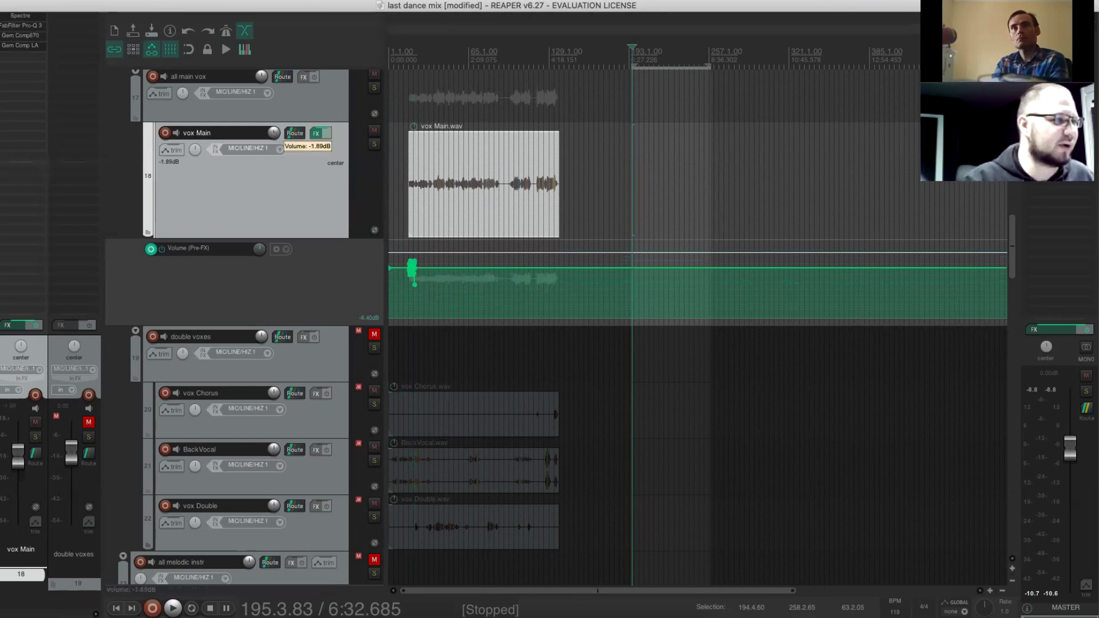
{"action": "left_click_drag", "start_coordinate": [274, 133], "coordinate": [274, 134]}
{"action": "left_click", "coordinate": [408, 60]}
{"action": "scroll", "coordinate": [408, 60], "scroll_direction": "up", "scroll_amount": 5}
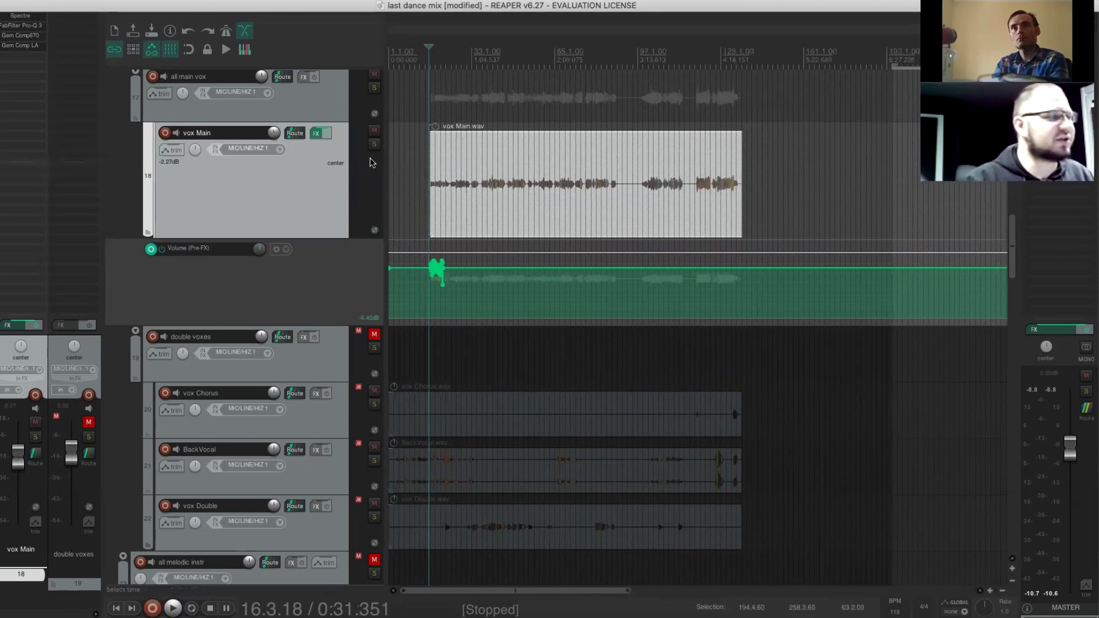
Open the envelope list of vox Main and its automation mode choices
{"action": "scroll", "coordinate": [370, 160], "scroll_direction": "up", "scroll_amount": 3}
{"action": "left_click", "coordinate": [172, 150]}
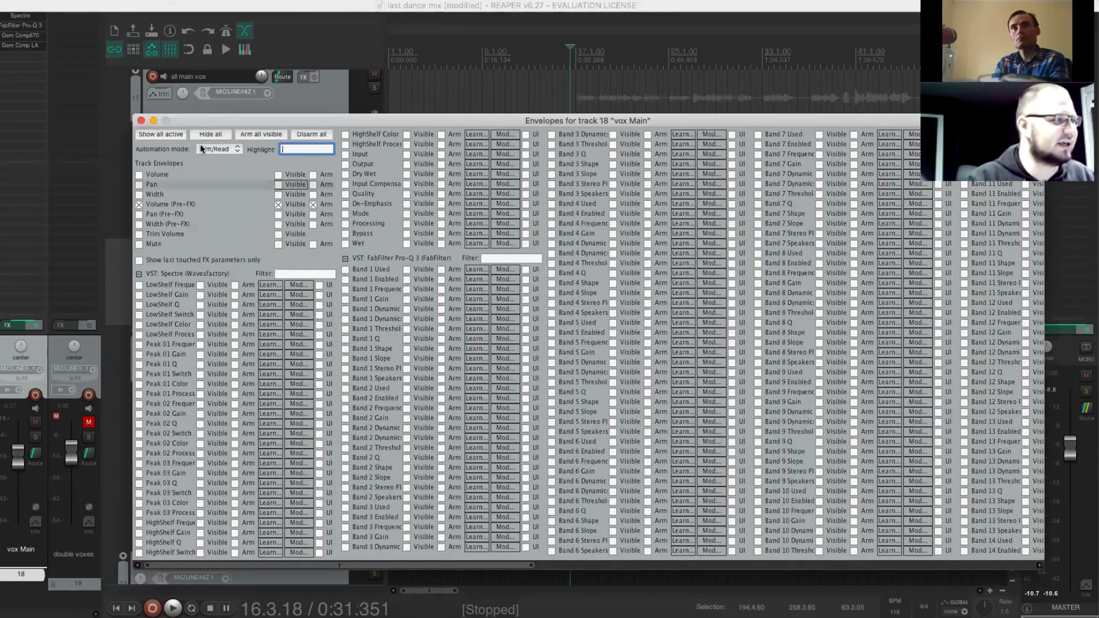
{"action": "left_click", "coordinate": [219, 148]}
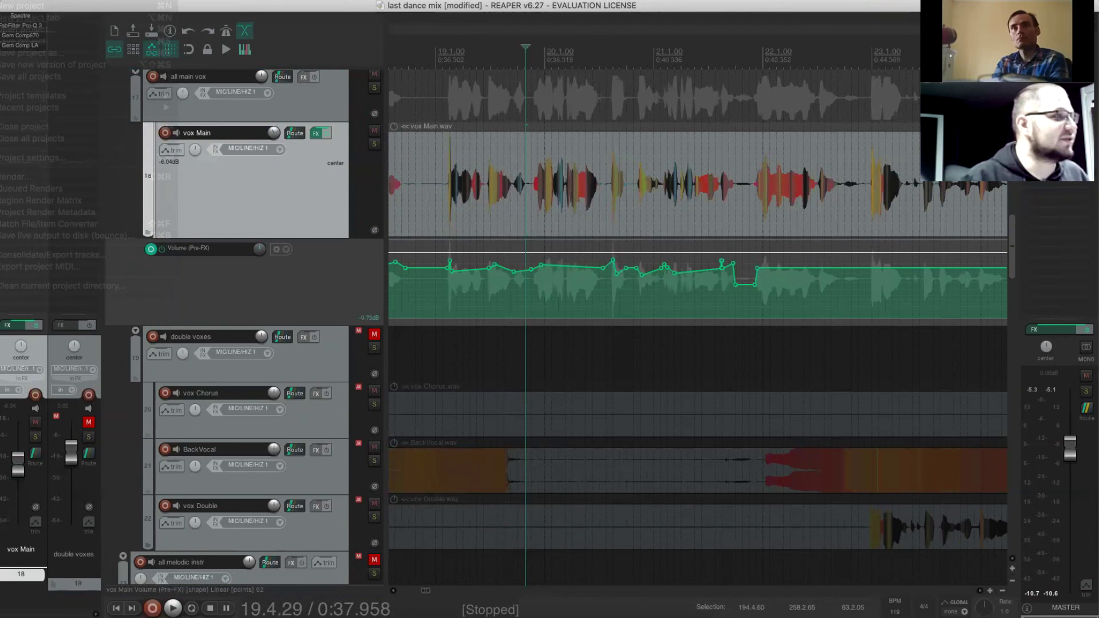
Save the project
{"action": "left_click", "coordinate": [18, 1]}
{"action": "left_click", "coordinate": [18, 42]}
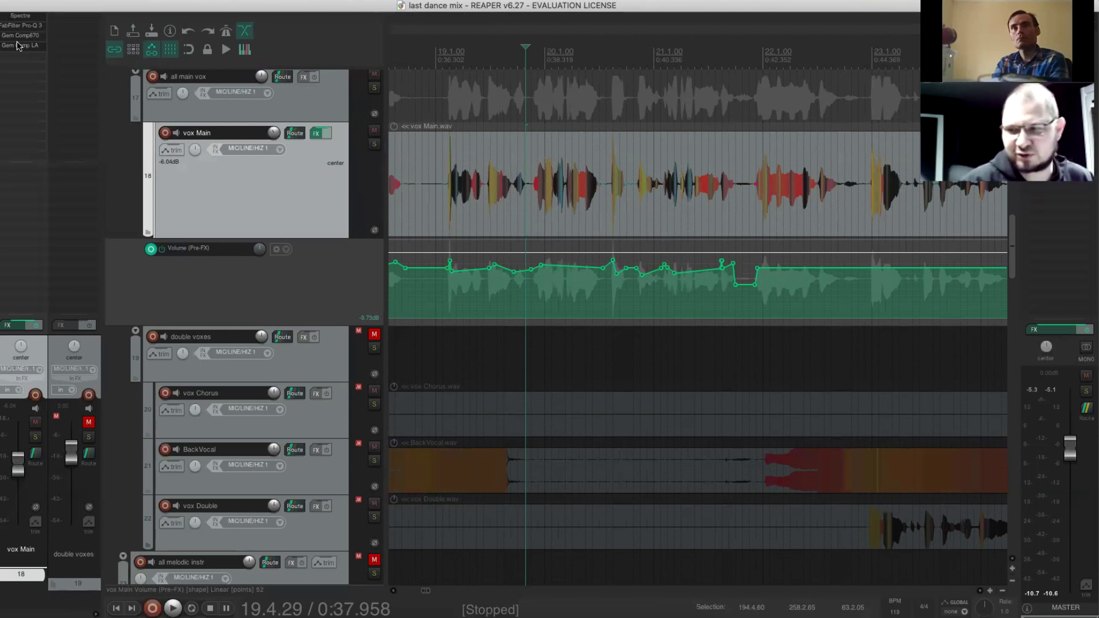
Insert a new track above vox Main and create a post-fader send to it from vox Main at +0.00 dB
{"action": "key", "text": "minus"}
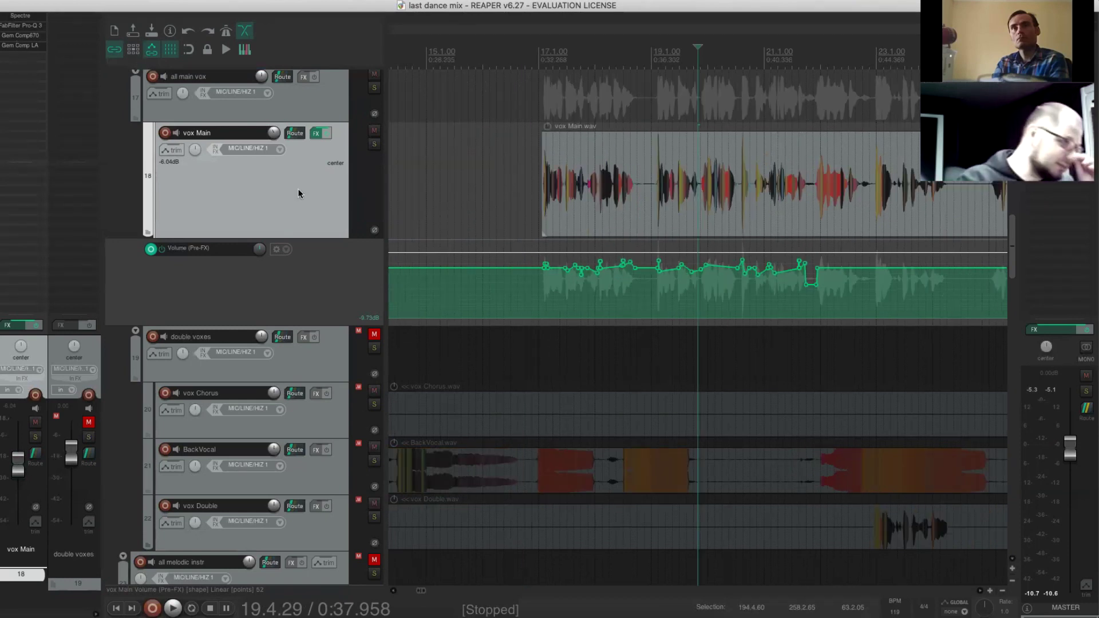
{"action": "key", "text": "super+t"}
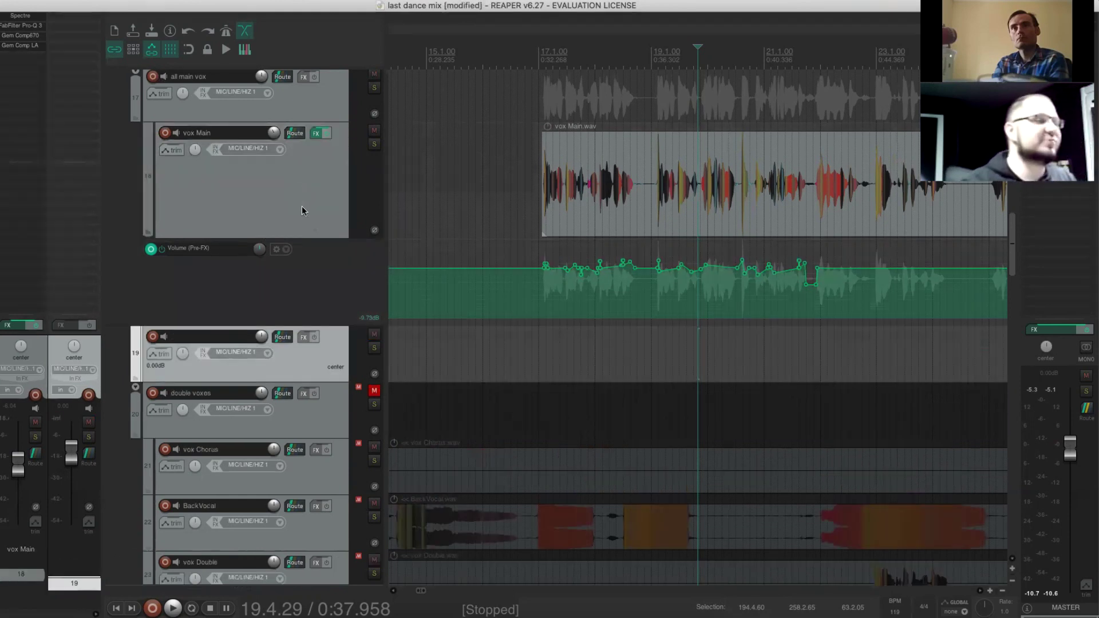
{"action": "left_click_drag", "start_coordinate": [298, 369], "coordinate": [318, 142]}
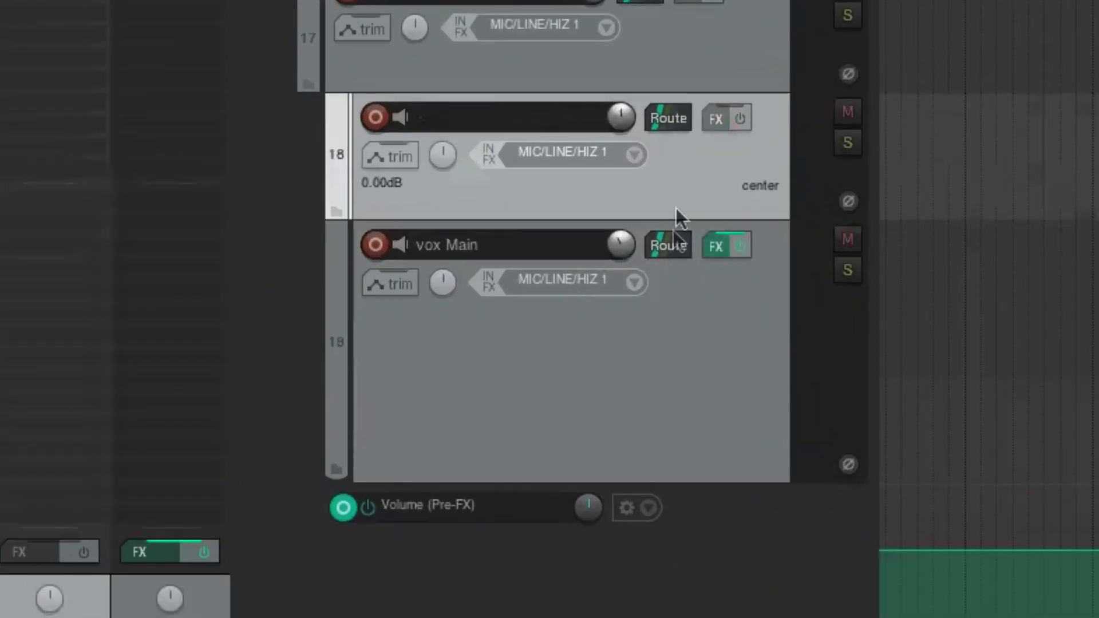
{"action": "left_click_drag", "start_coordinate": [675, 208], "coordinate": [689, 211]}
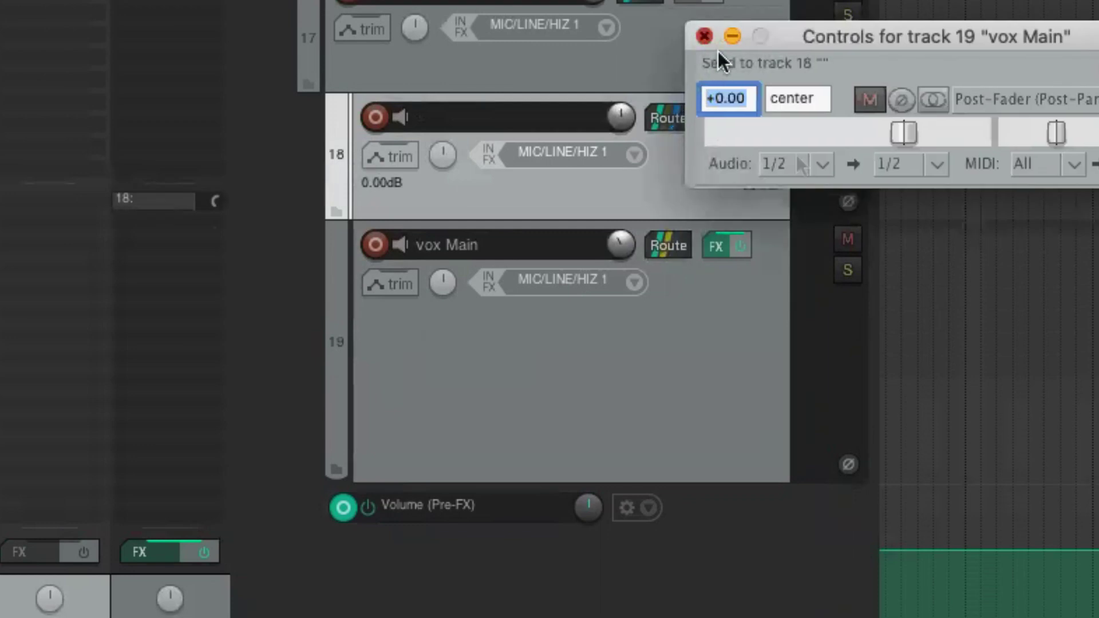
{"action": "left_click", "coordinate": [705, 36]}
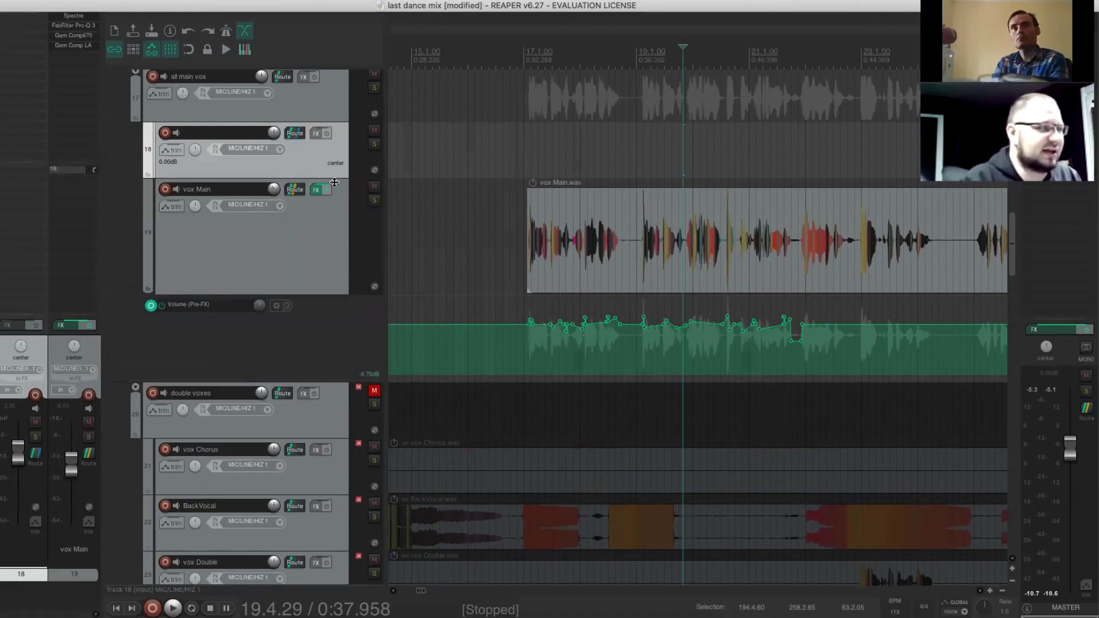
Name the new track above vox Main "vox parralel"
{"action": "left_click_drag", "start_coordinate": [757, 218], "coordinate": [814, 306]}
{"action": "double_click", "coordinate": [223, 134]}
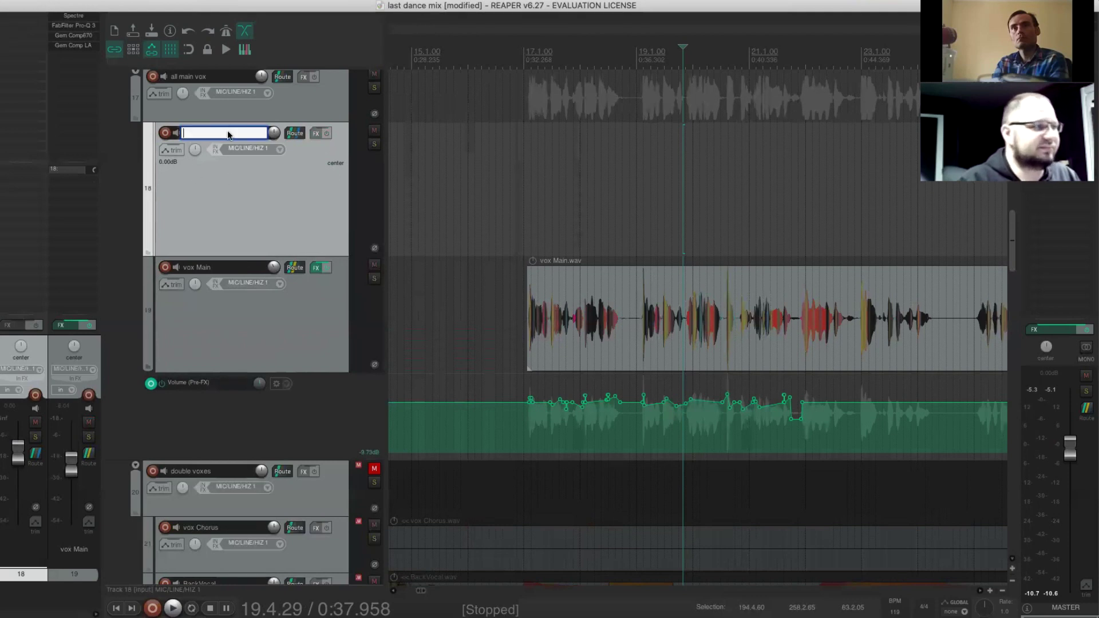
{"action": "type", "text": "vox parra"}
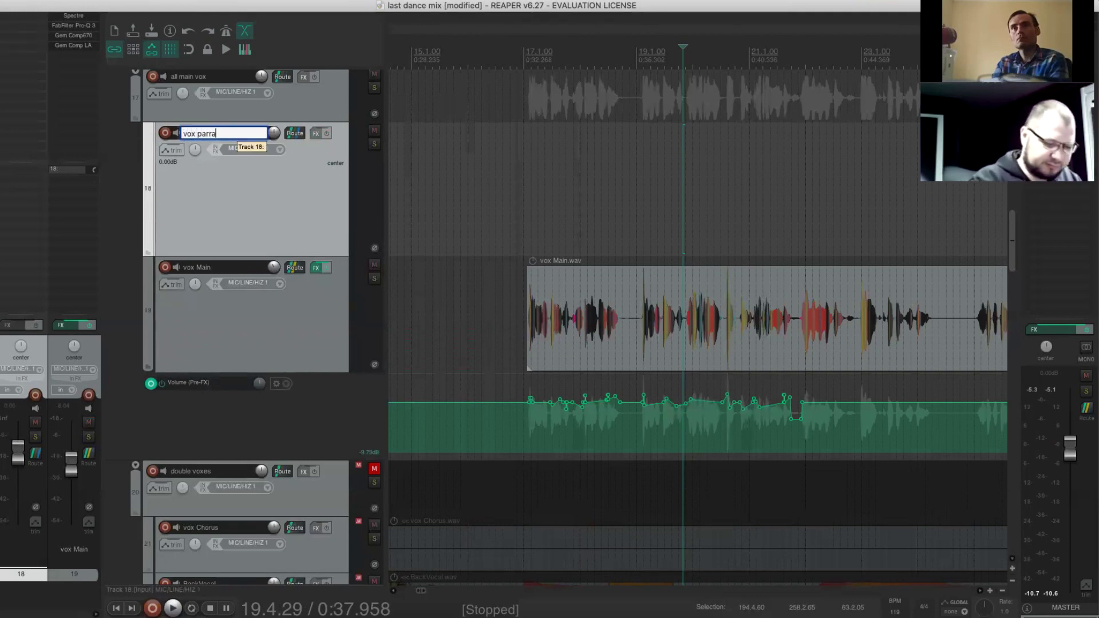
{"action": "type", "text": "lel"}
{"action": "key", "text": "Return"}
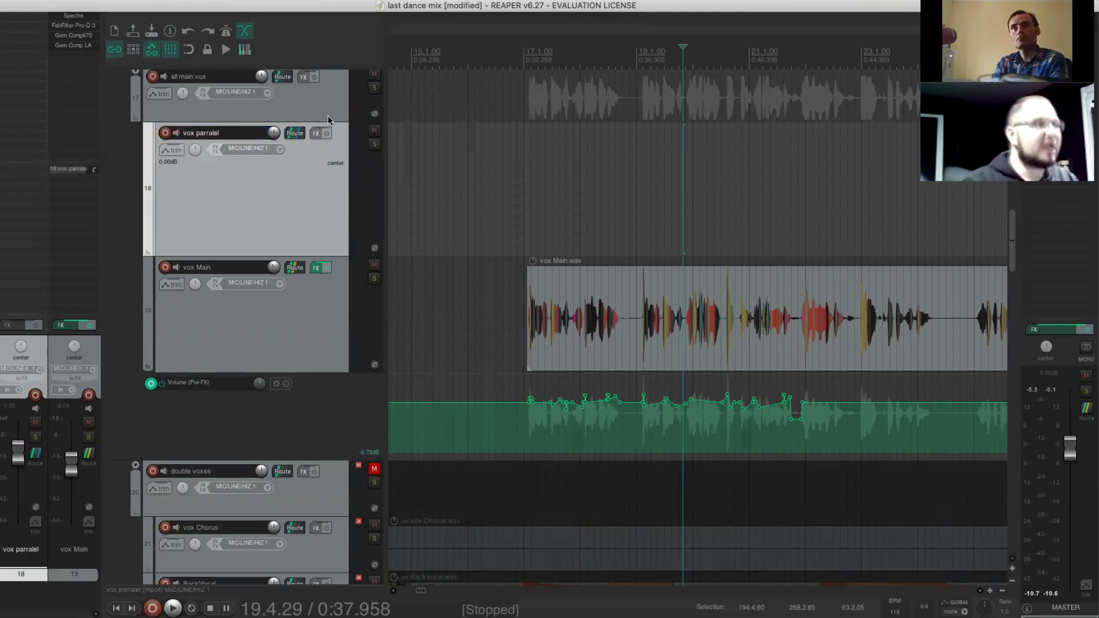
Solo the vox parralel track and play it briefly from 17.1.13
{"action": "left_click", "coordinate": [373, 144]}
{"action": "left_click", "coordinate": [526, 51]}
{"action": "key", "text": "space"}
{"action": "key", "text": "space"}
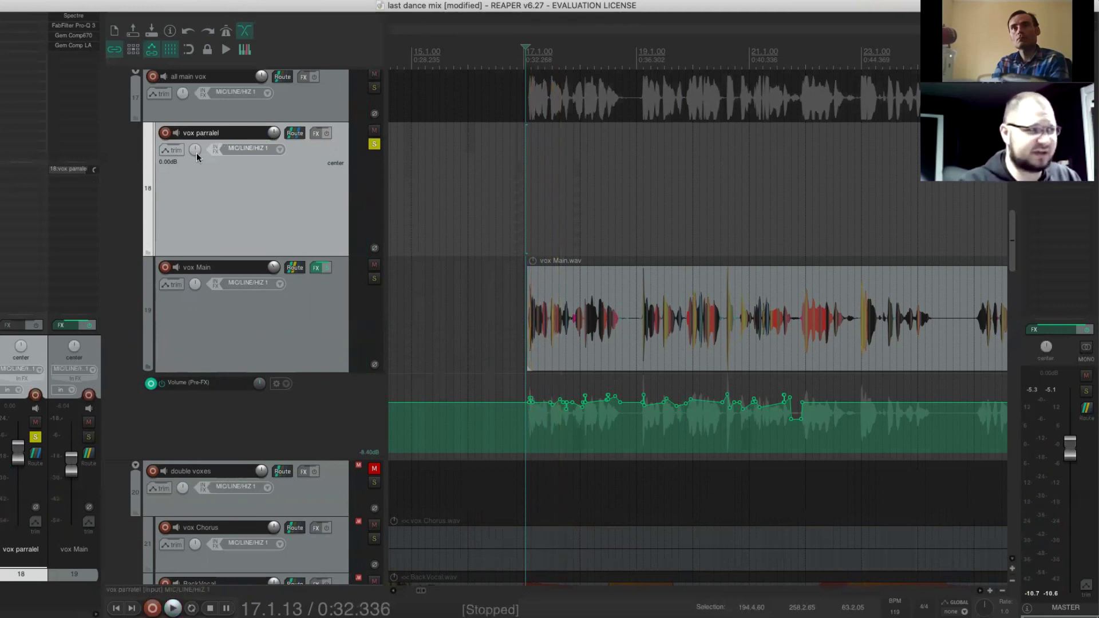
Add the "disto" FX chain to vox parralel and move the Disto-S window clear of the track controls
{"action": "right_click", "coordinate": [18, 17]}
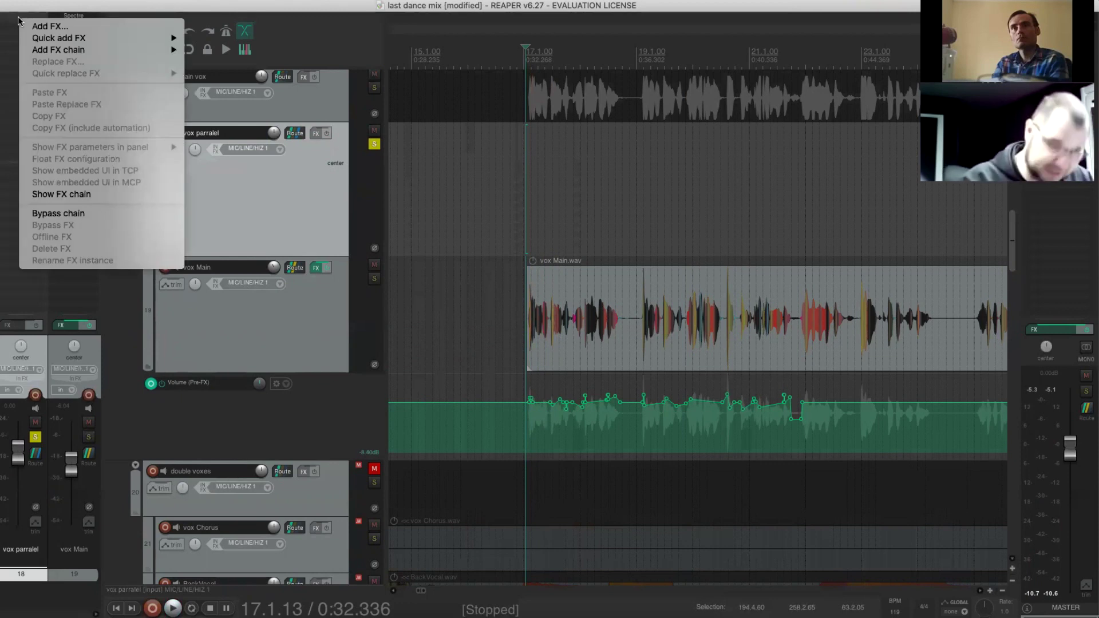
{"action": "key", "text": "Escape"}
{"action": "right_click", "coordinate": [19, 18]}
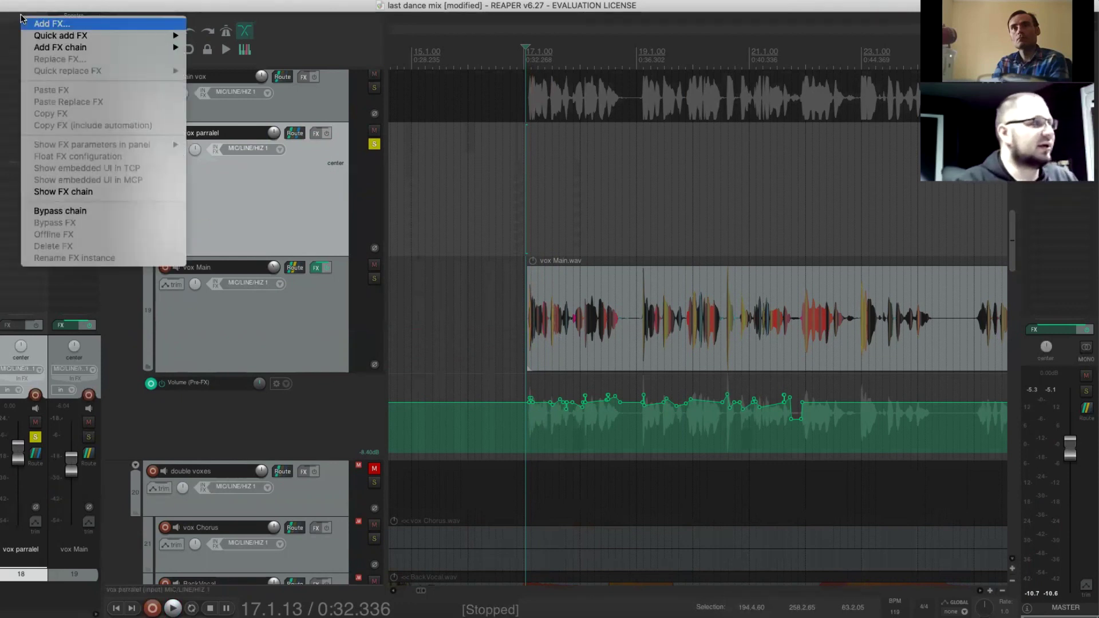
{"action": "mouse_move", "coordinate": [119, 48]}
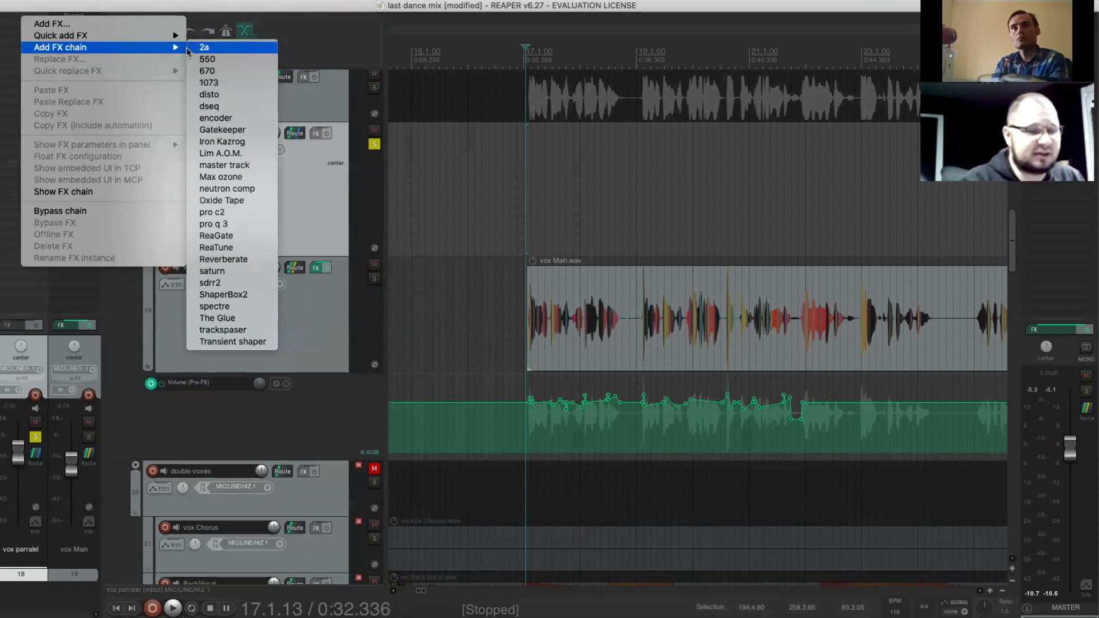
{"action": "left_click", "coordinate": [209, 95]}
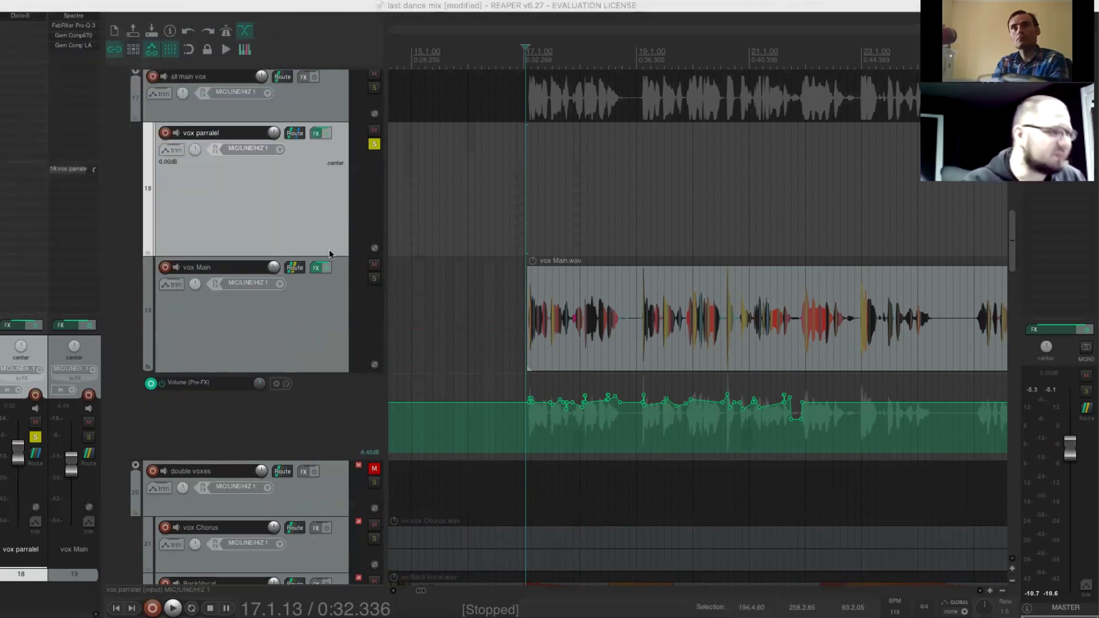
{"action": "left_click_drag", "start_coordinate": [338, 69], "coordinate": [695, 259]}
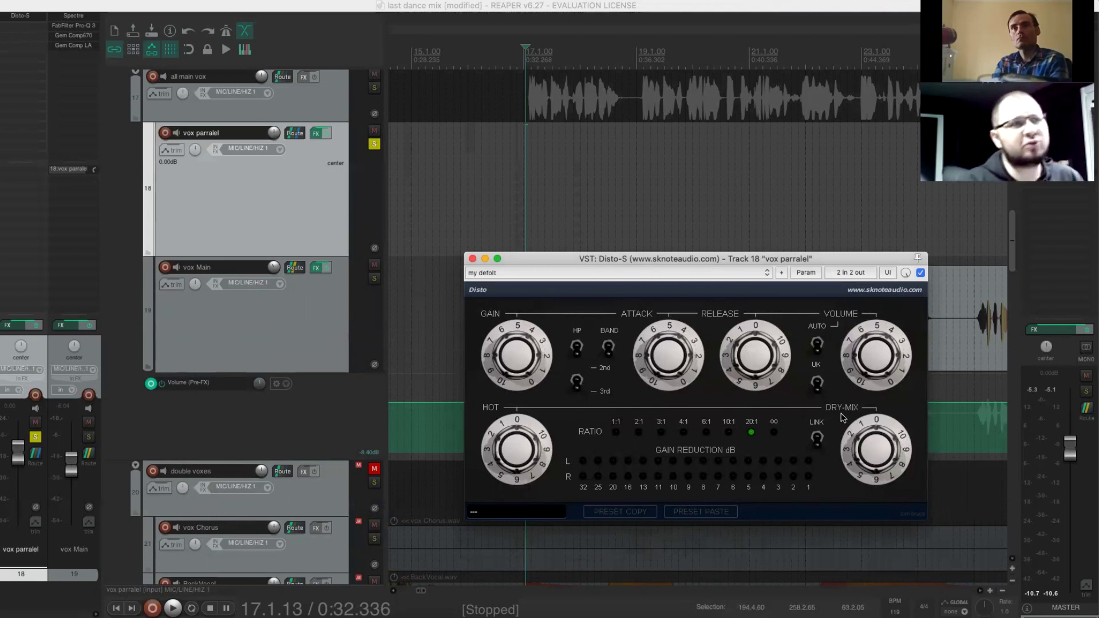
Set the Disto-S Volume to -13.60 dB and its Gain to 20.00 dB
{"action": "left_click_drag", "start_coordinate": [880, 336], "coordinate": [919, 383]}
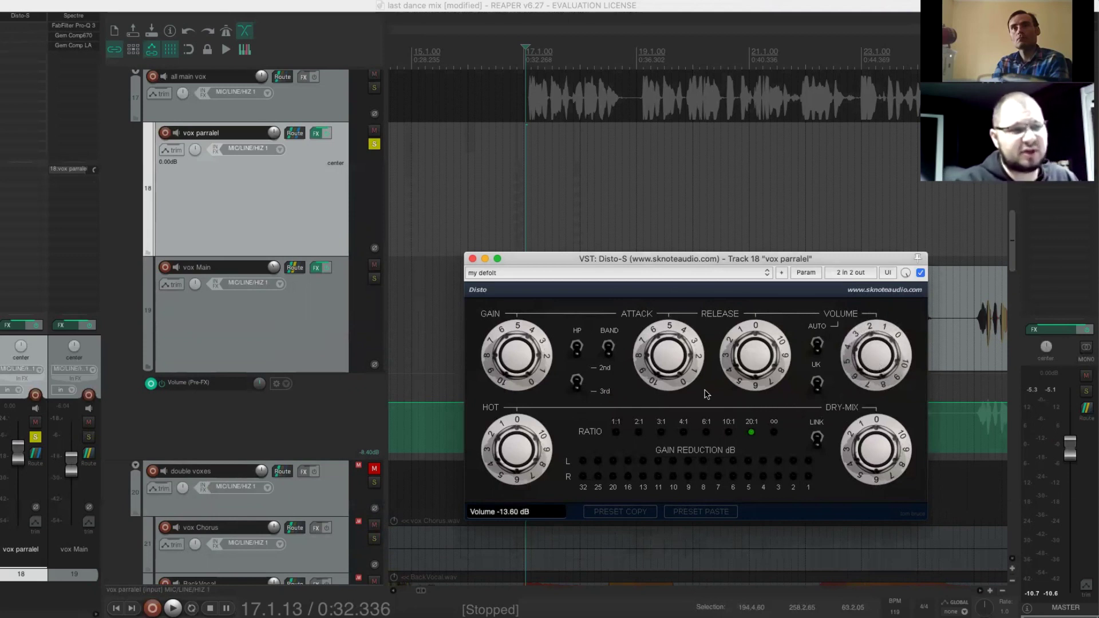
{"action": "left_click_drag", "start_coordinate": [519, 375], "coordinate": [561, 347]}
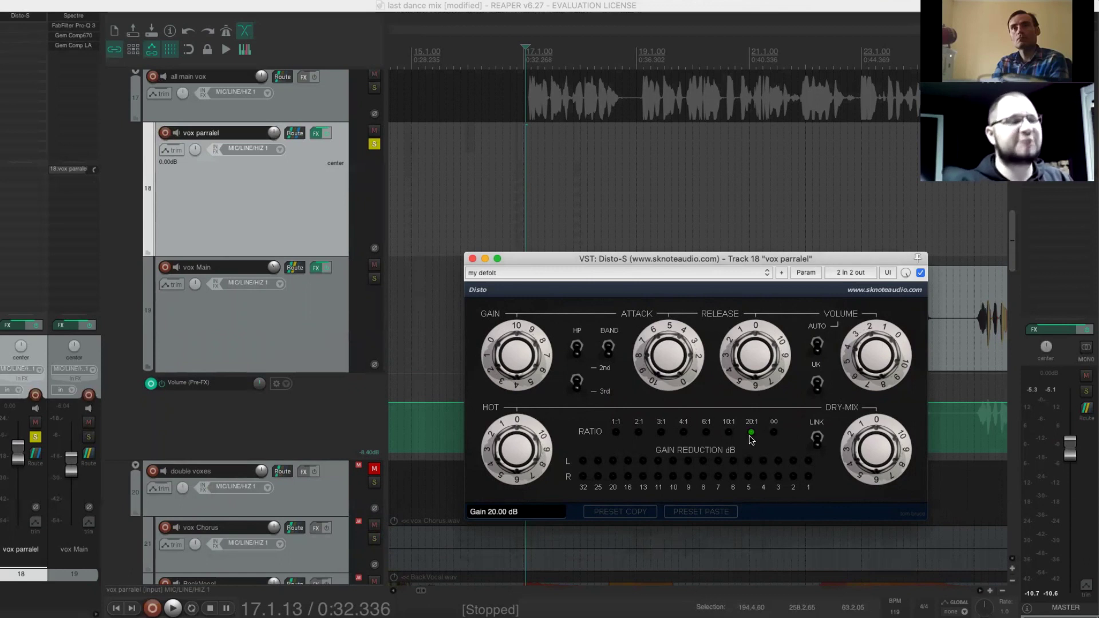
Play the soloed vox parralel from 17.1.13 to hear the Disto-S processing, and select the vox Main track
{"action": "key", "text": "space"}
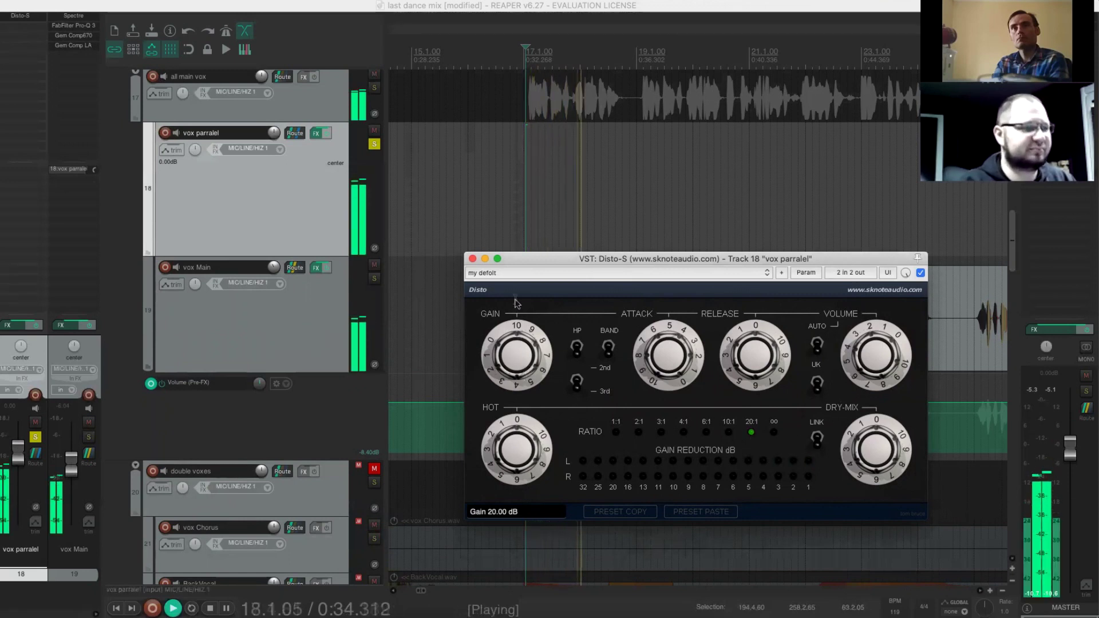
{"action": "key", "text": "space"}
{"action": "left_click", "coordinate": [293, 331]}
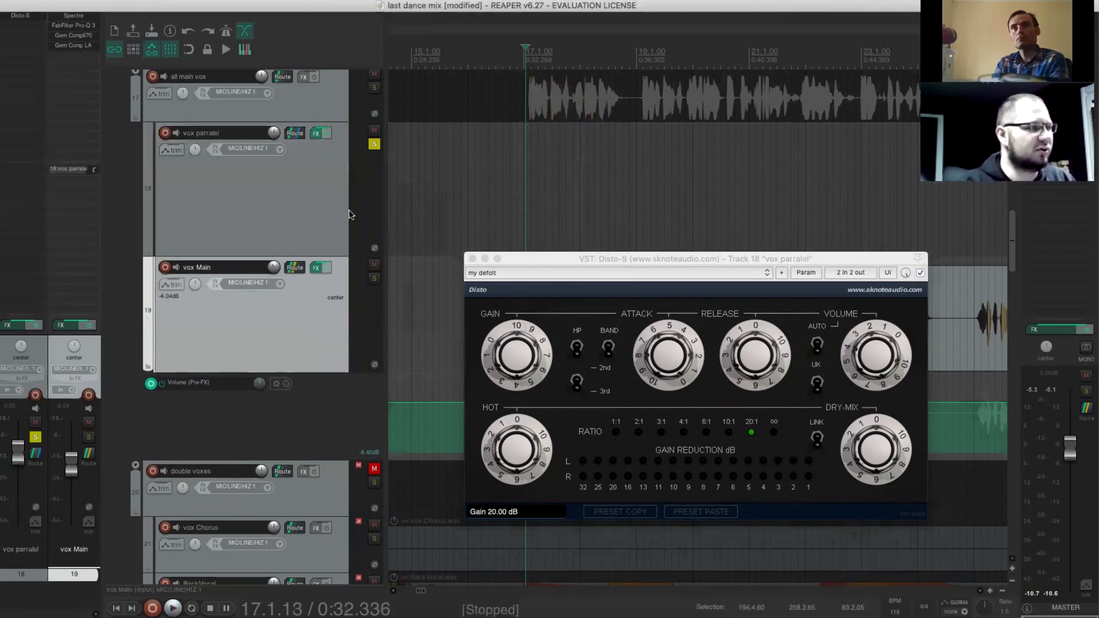
Replay the soloed vox parralel from 17.1.13 to check its level into Disto-S, and select the vox parralel track
{"action": "key", "text": "space"}
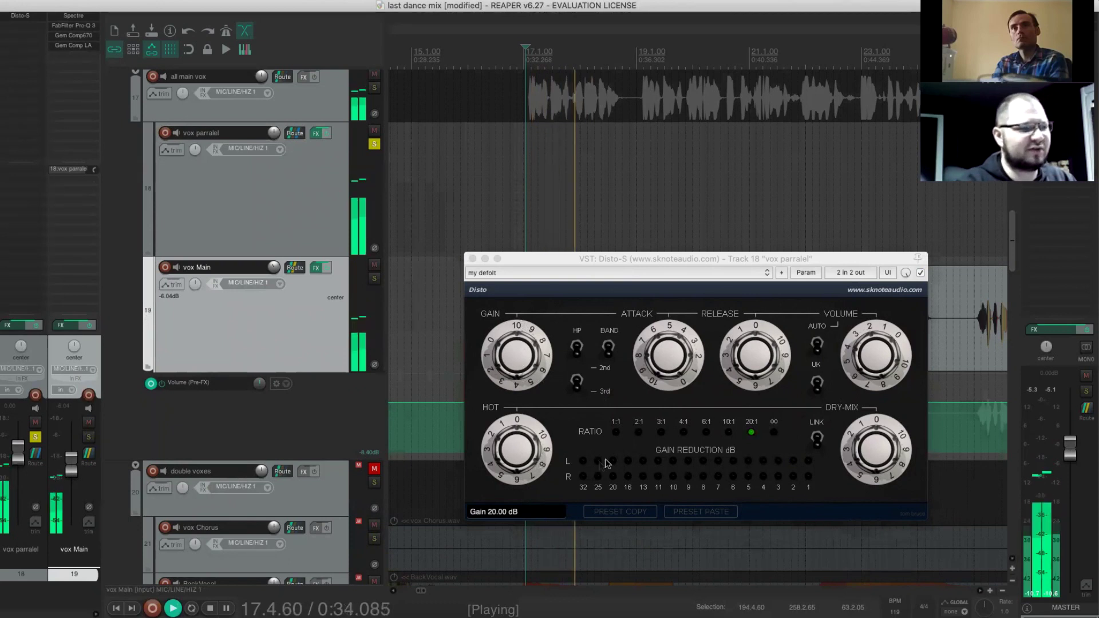
{"action": "left_click", "coordinate": [275, 220]}
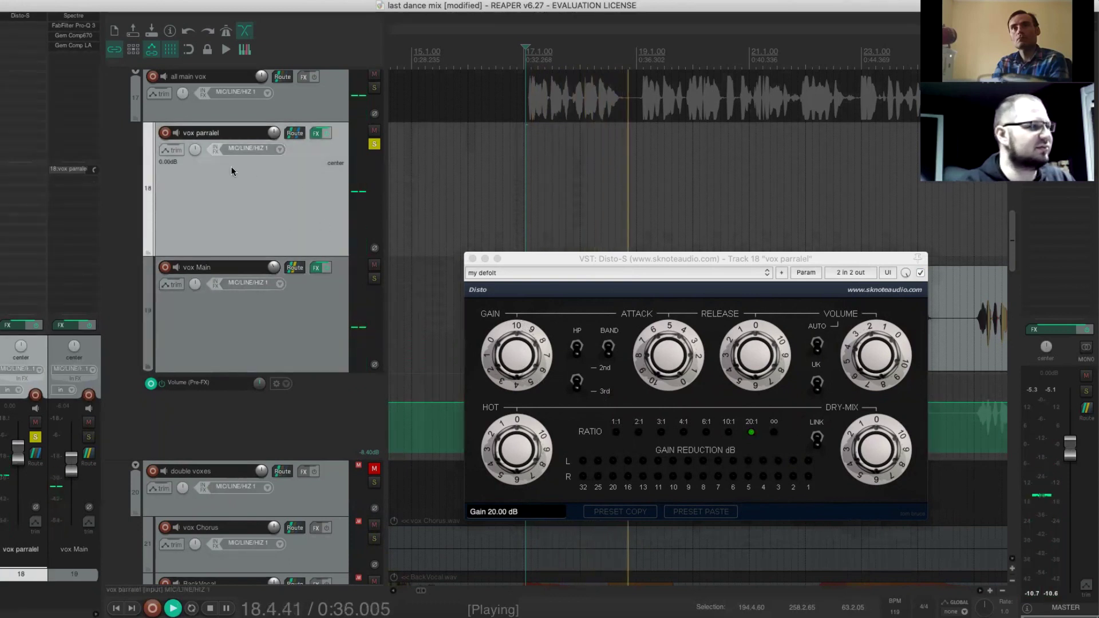
{"action": "key", "text": "space"}
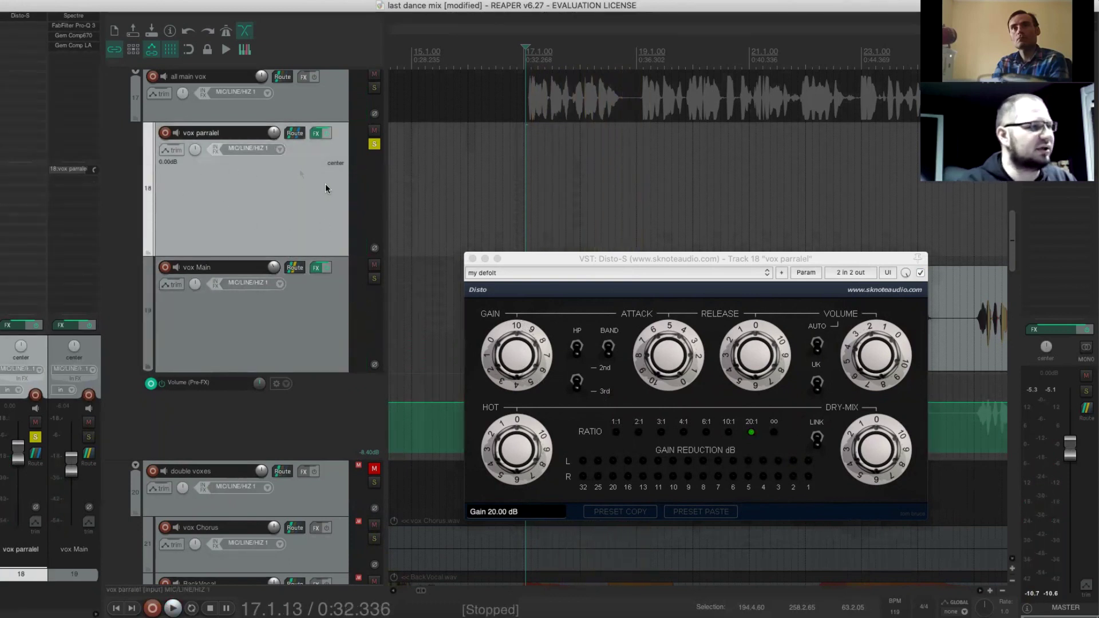
Raise the vox Main send to vox parralel to +12.00 dB and play it to check the Disto-S gain reduction
{"action": "left_click", "coordinate": [290, 271]}
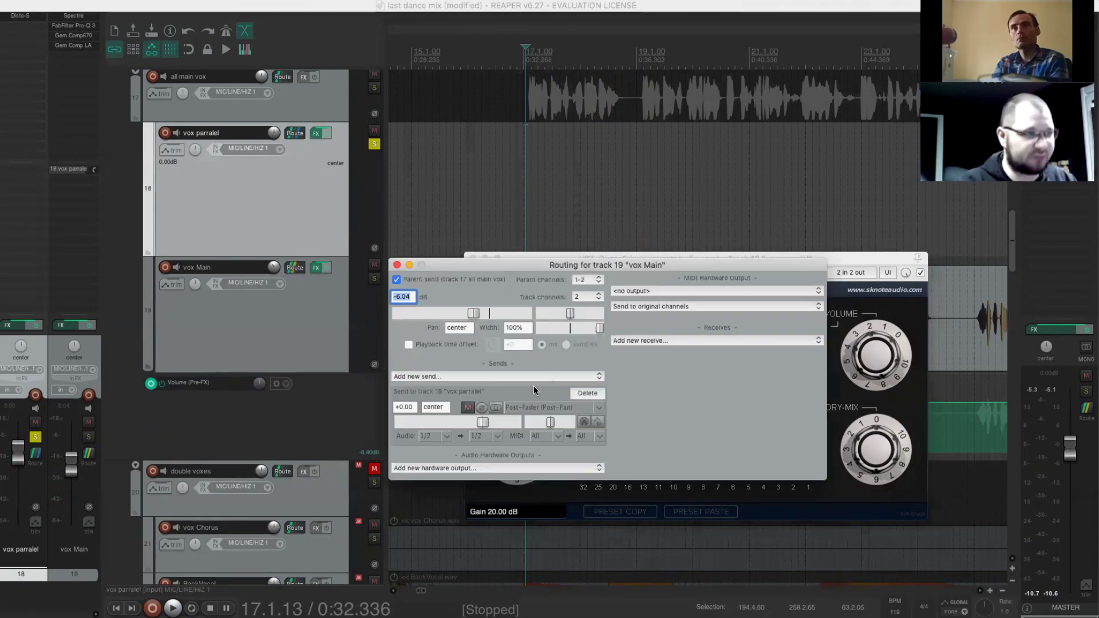
{"action": "left_click_drag", "start_coordinate": [482, 423], "coordinate": [514, 423]}
{"action": "key", "text": "space"}
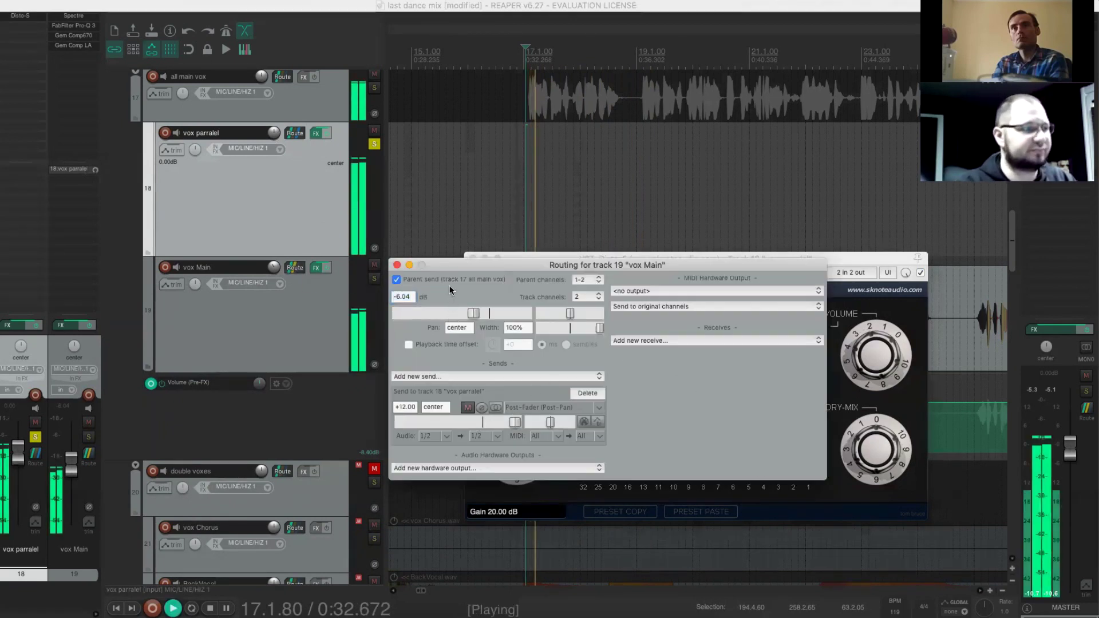
{"action": "key", "text": "Escape"}
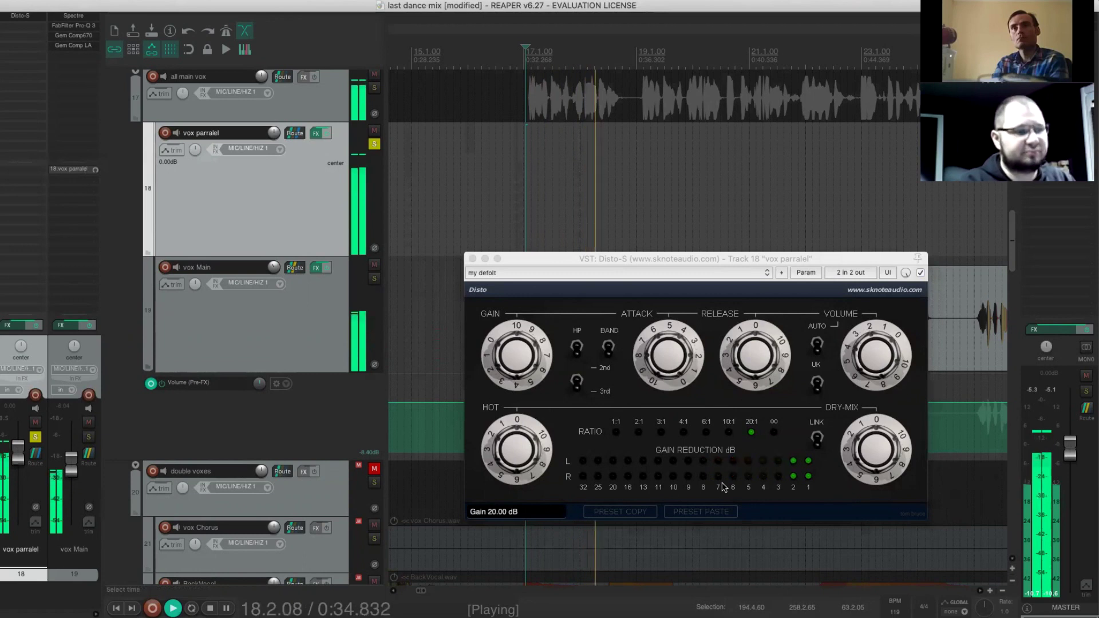
{"action": "key", "text": "space"}
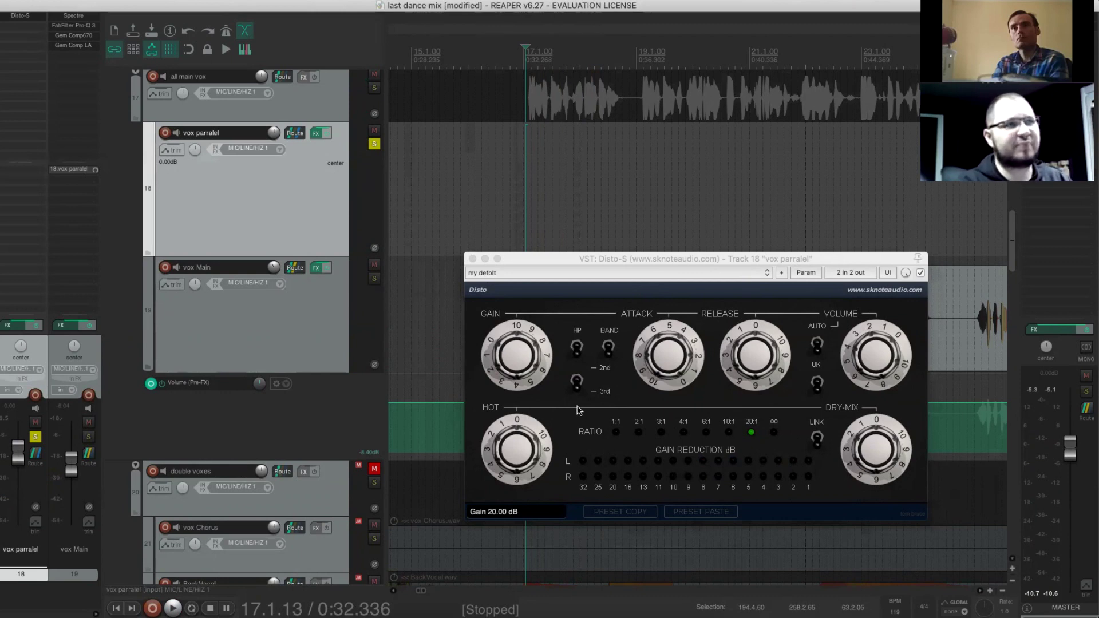
Set the Disto-S Volume to -12.40 dB, compare the plugin bypassed and active during playback, and close its window
{"action": "left_click_drag", "start_coordinate": [717, 259], "coordinate": [702, 192]}
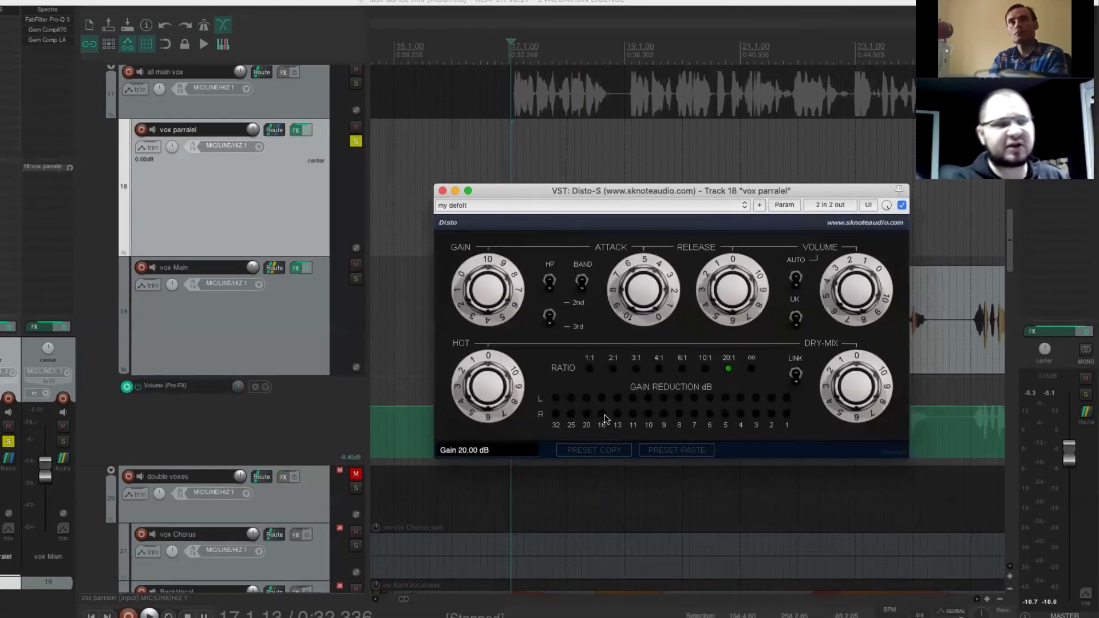
{"action": "key", "text": "space"}
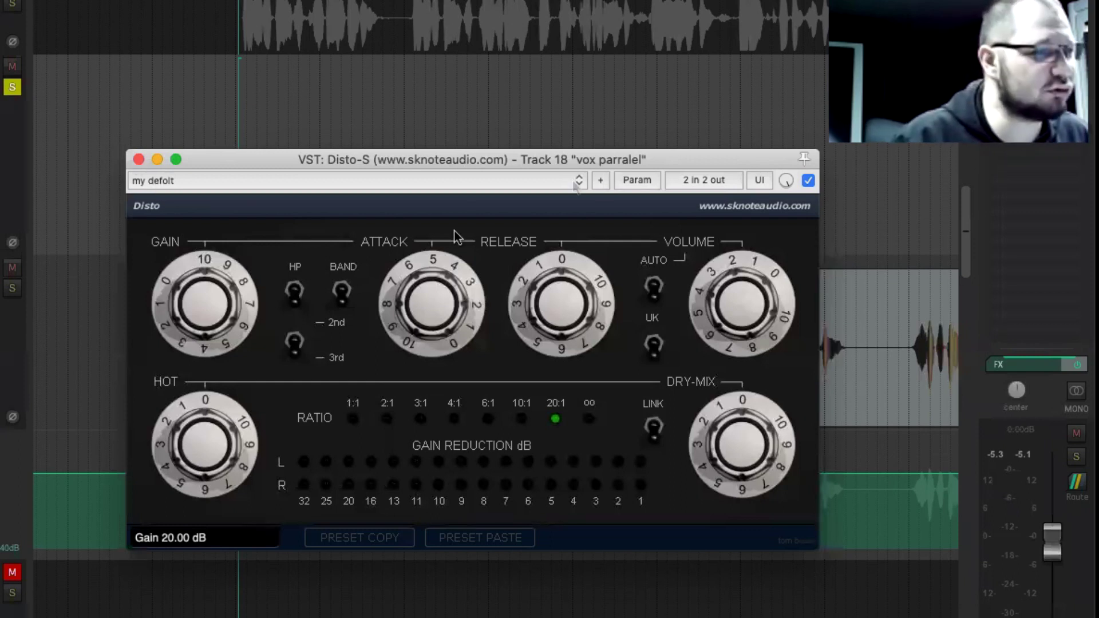
{"action": "left_click_drag", "start_coordinate": [741, 303], "coordinate": [773, 242]}
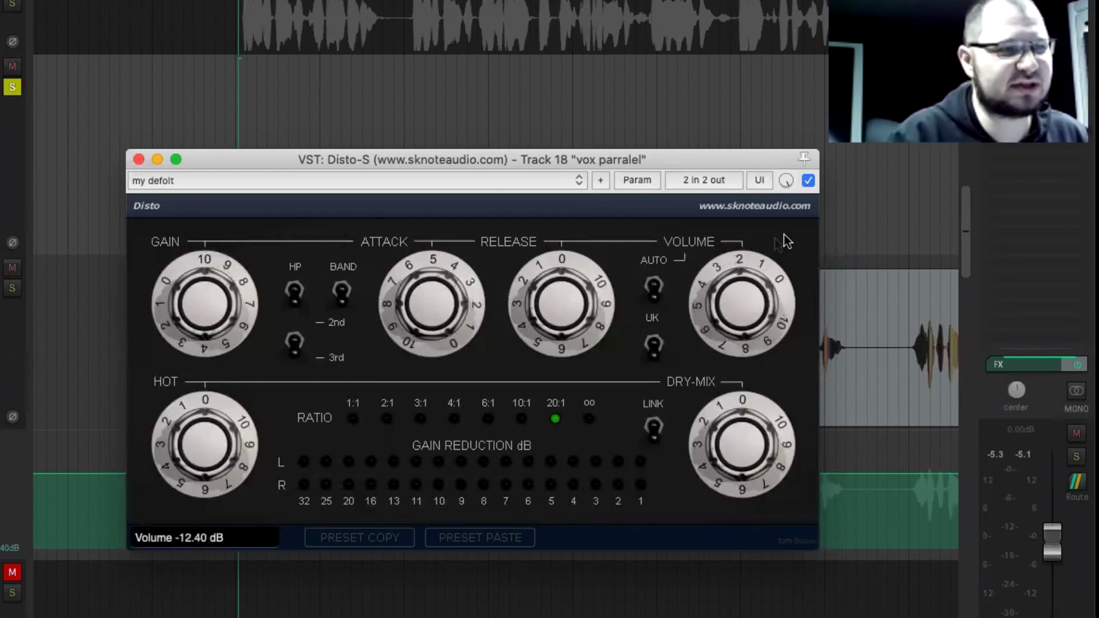
{"action": "left_click", "coordinate": [807, 181]}
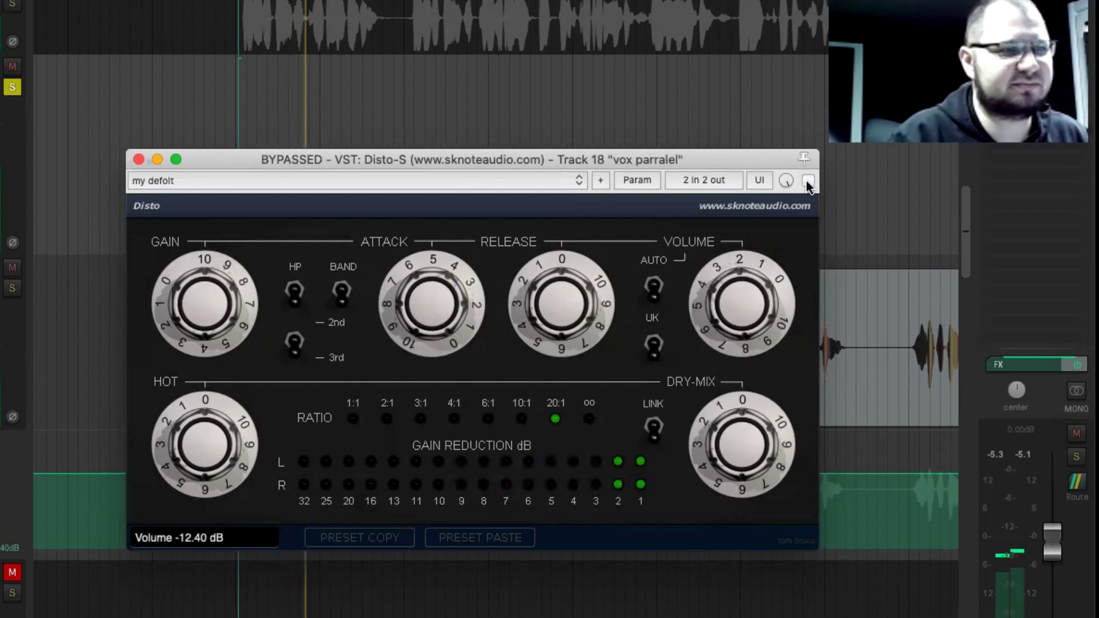
{"action": "left_click", "coordinate": [807, 181]}
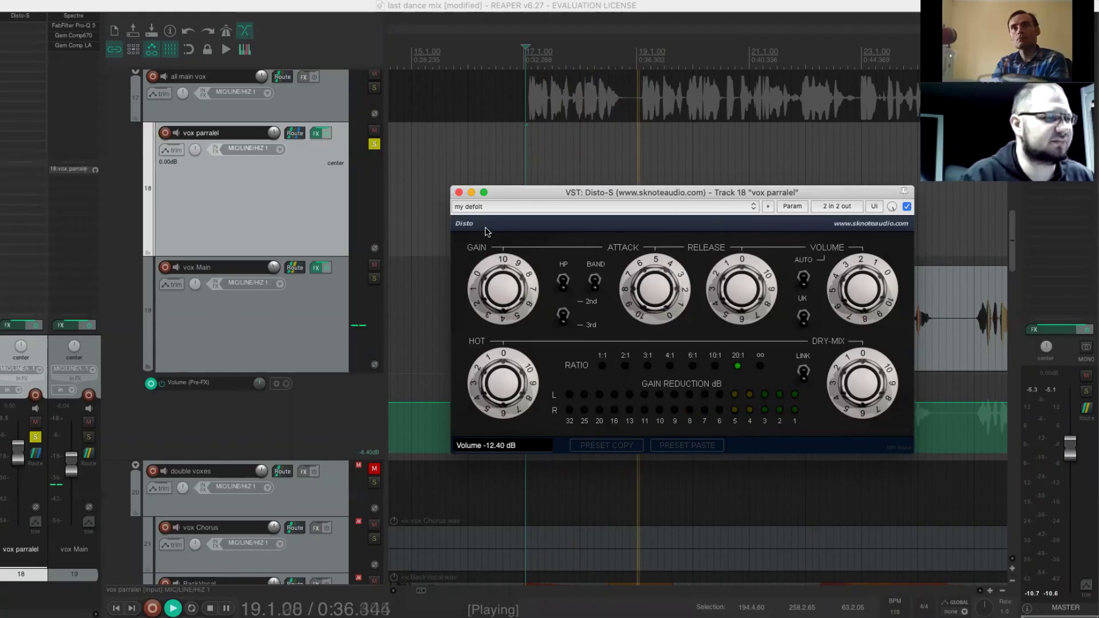
{"action": "left_click", "coordinate": [458, 192]}
{"action": "key", "text": "space"}
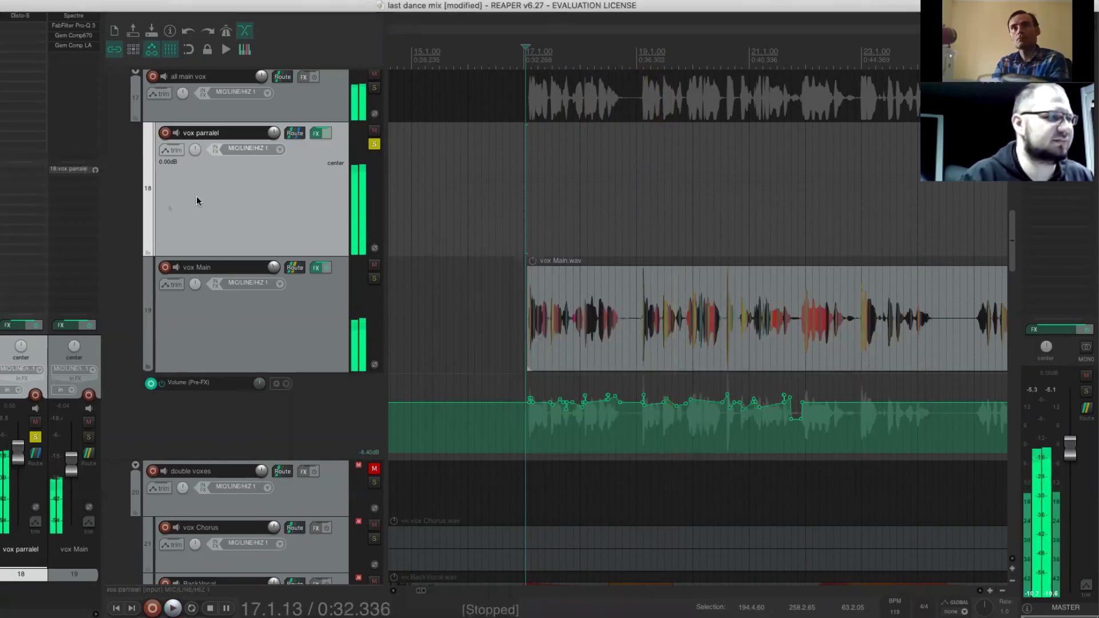
Keep vox parralel panned center, unsolo it and lower its track volume to -15.48 dB
{"action": "left_click_drag", "start_coordinate": [190, 154], "coordinate": [190, 178]}
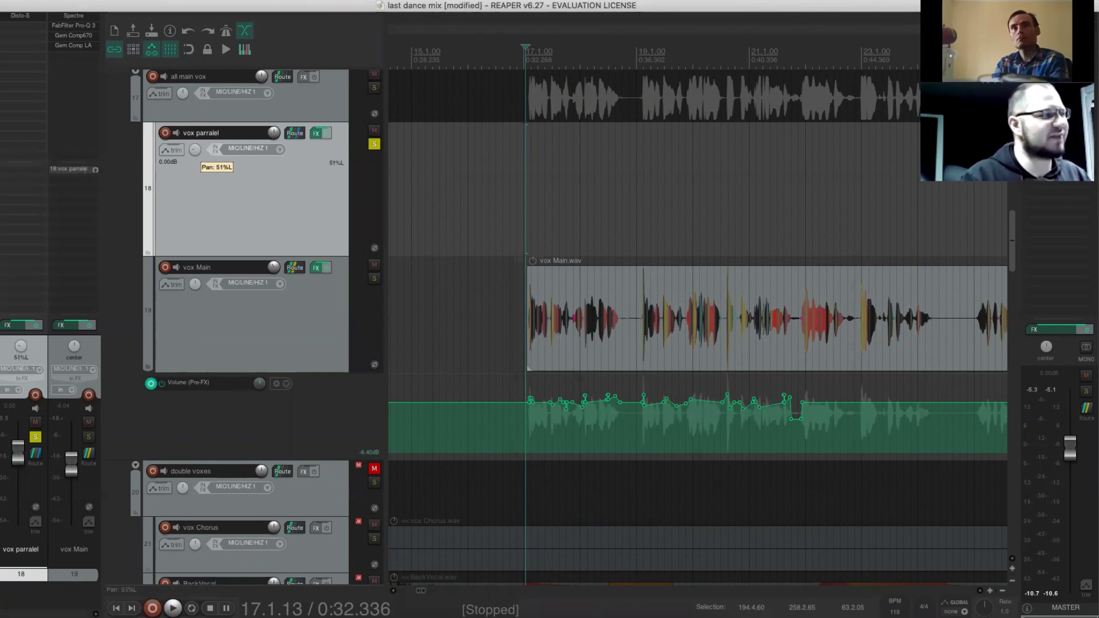
{"action": "double_click", "coordinate": [192, 150]}
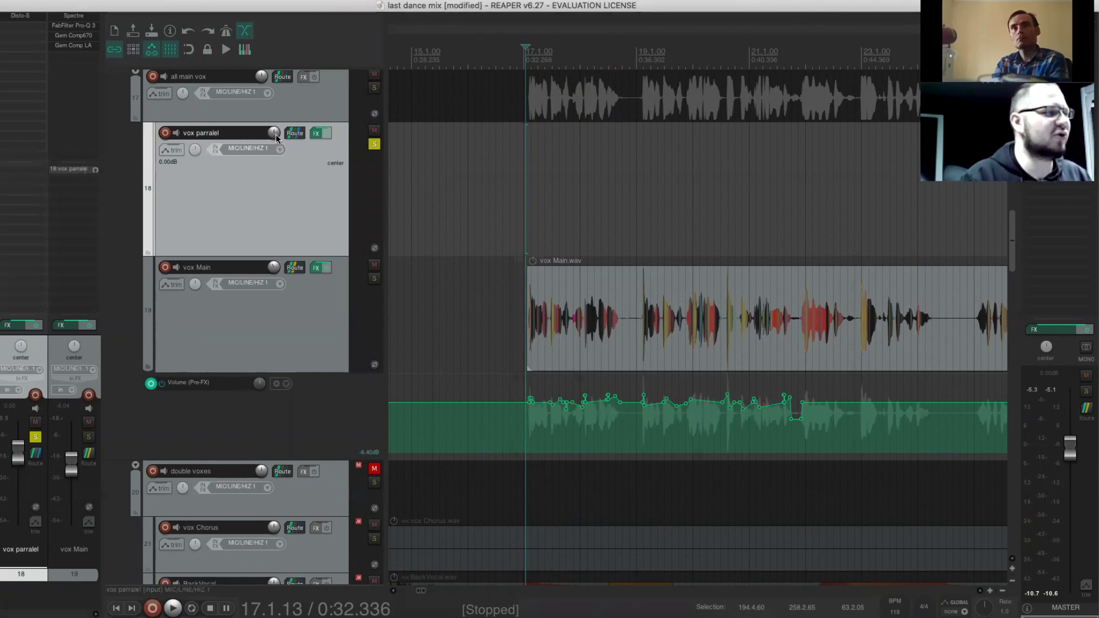
{"action": "left_click", "coordinate": [374, 145]}
{"action": "left_click_drag", "start_coordinate": [279, 140], "coordinate": [278, 166]}
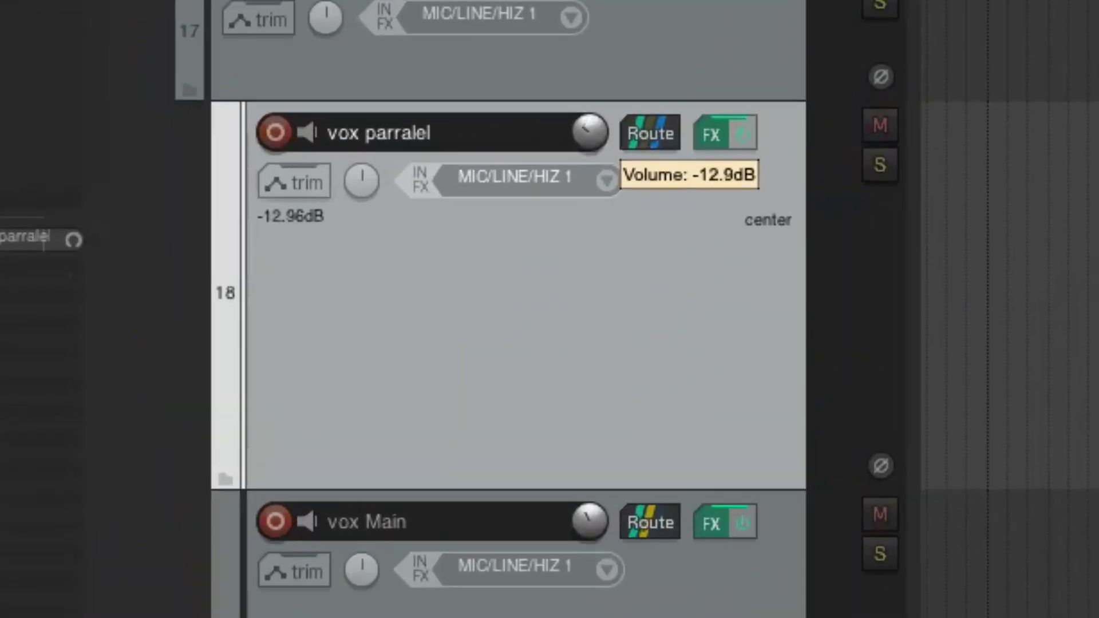
{"action": "left_click_drag", "start_coordinate": [589, 132], "coordinate": [590, 139]}
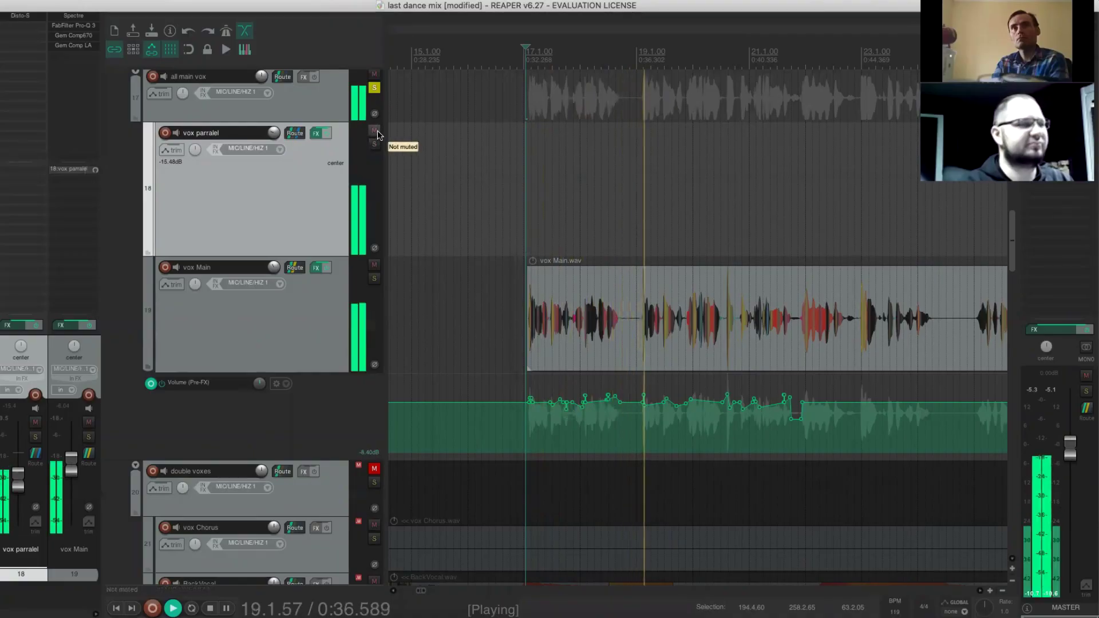
Mute and unmute vox parralel while all main vox plays soloed to compare the vocal with and without parallel compression
{"action": "left_click", "coordinate": [376, 133]}
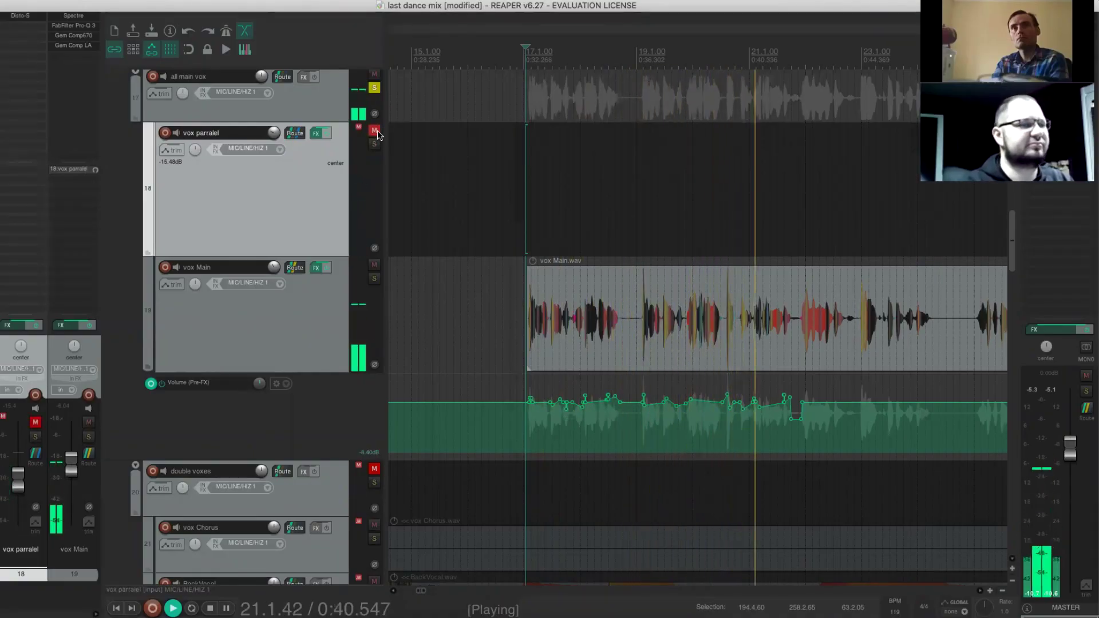
{"action": "left_click", "coordinate": [376, 132]}
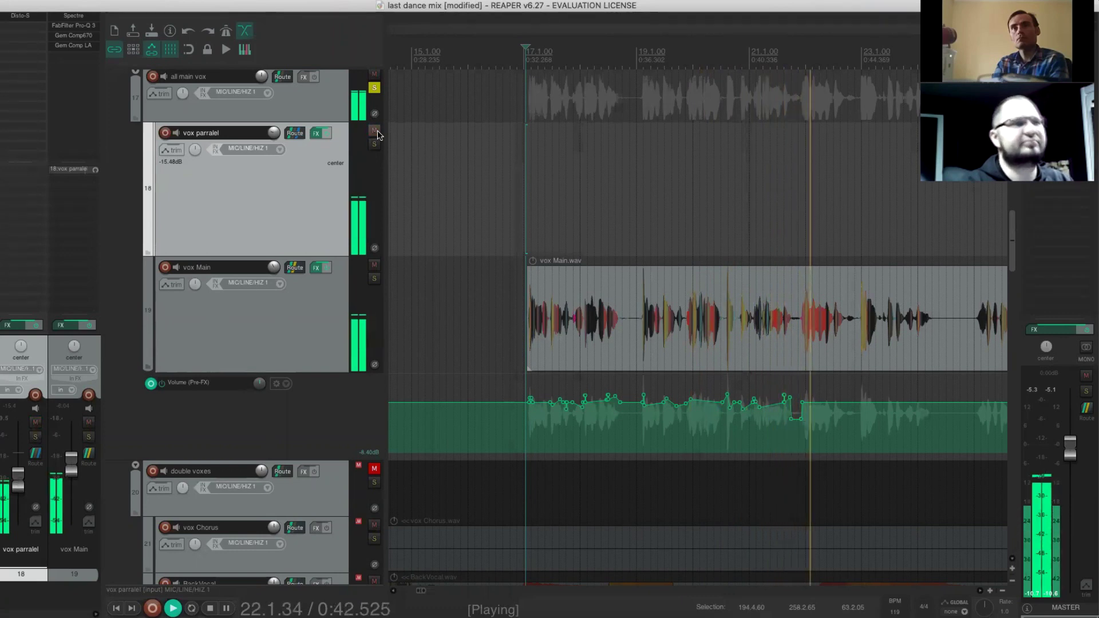
{"action": "key", "text": "space"}
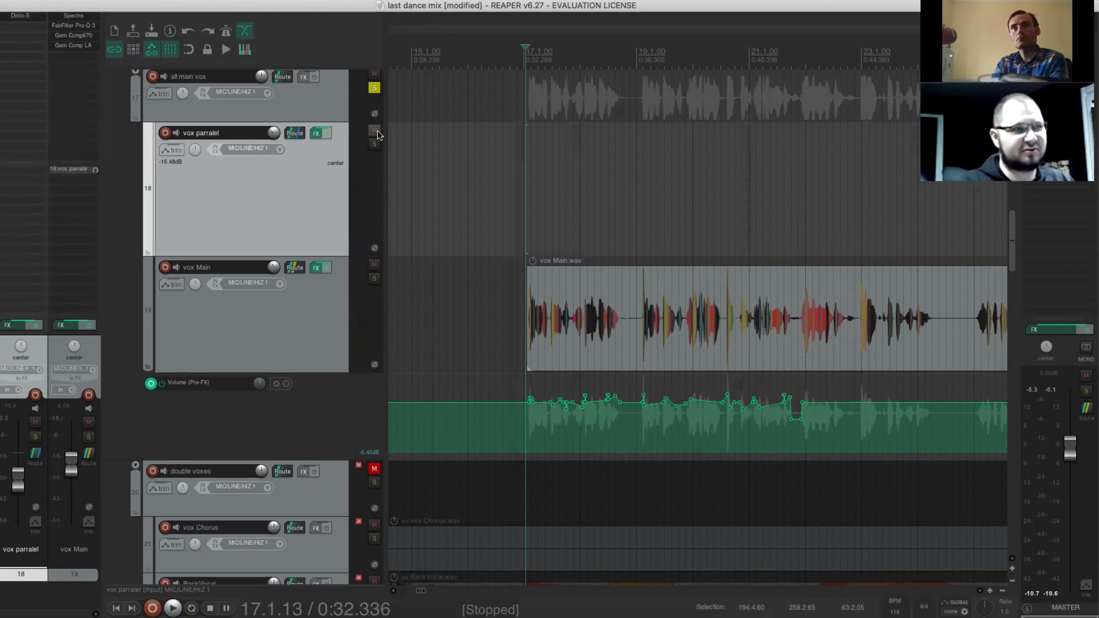
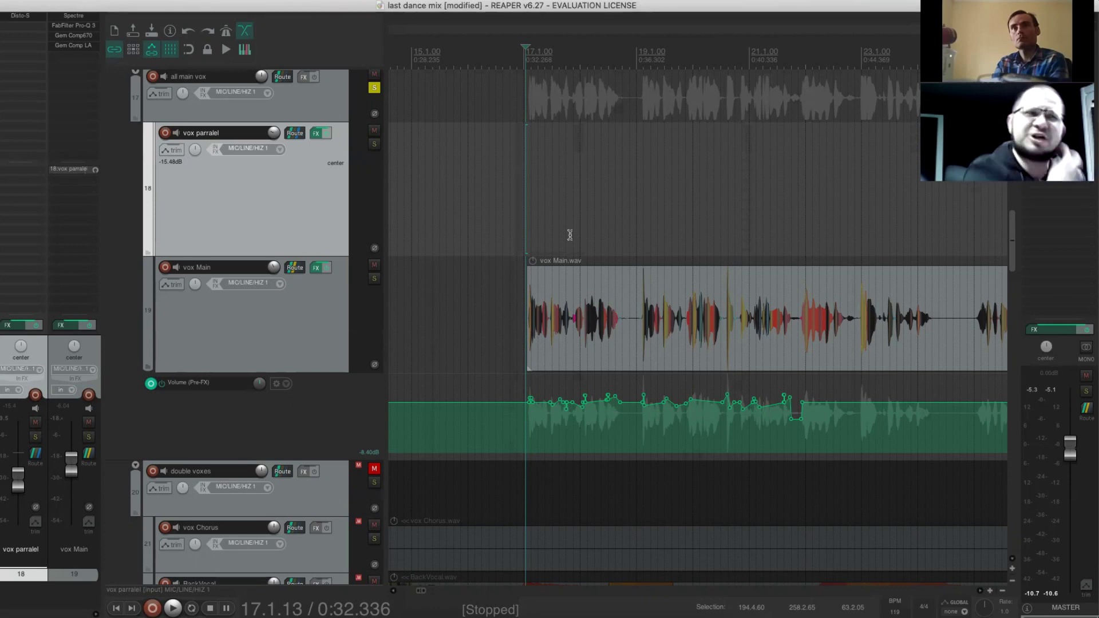
Select vox Main and review the Disto-S settings on vox parralel, closing the plugin window when done
{"action": "left_click", "coordinate": [256, 325]}
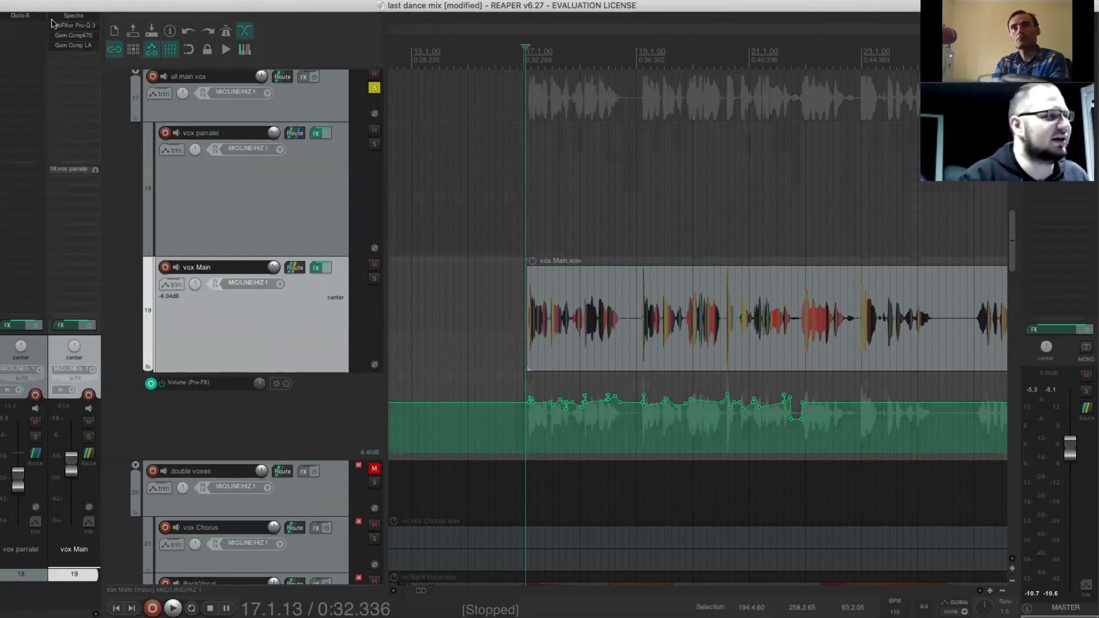
{"action": "left_click", "coordinate": [21, 16]}
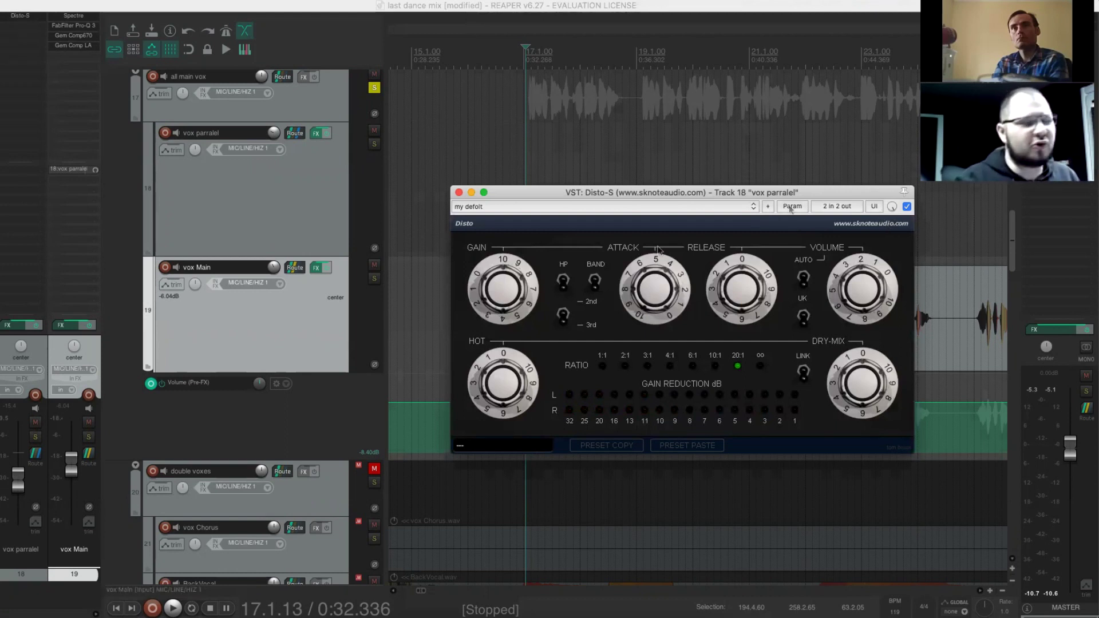
{"action": "left_click", "coordinate": [459, 193]}
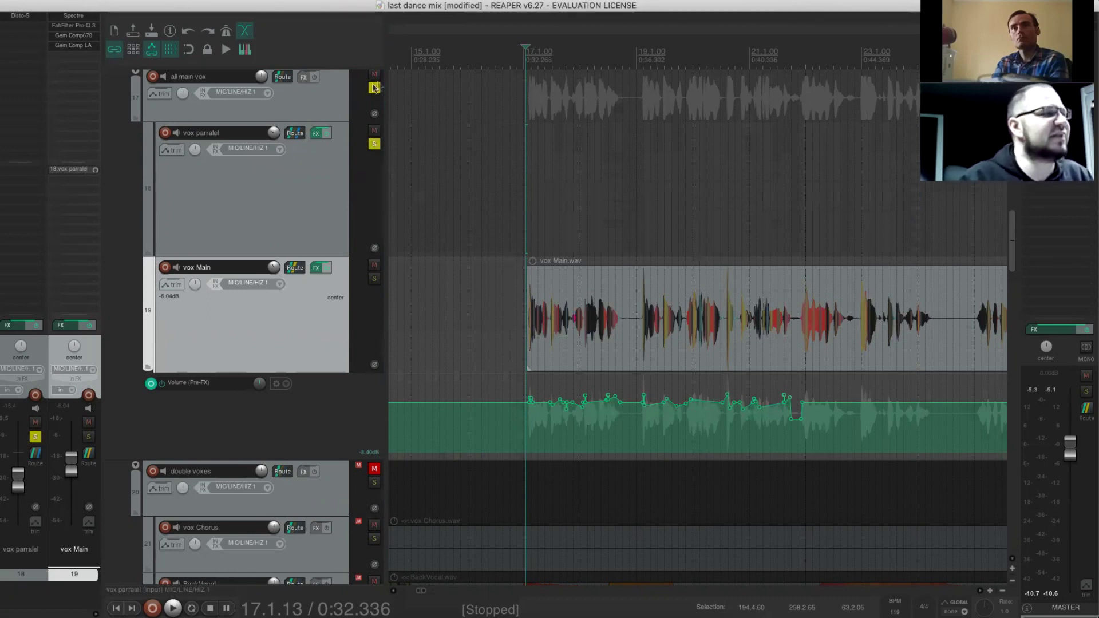
Solo only vox parralel, start playback and add the saved FabFilter Pro-Q 3 FX chain after Disto-S on that track
{"action": "left_click", "coordinate": [374, 87]}
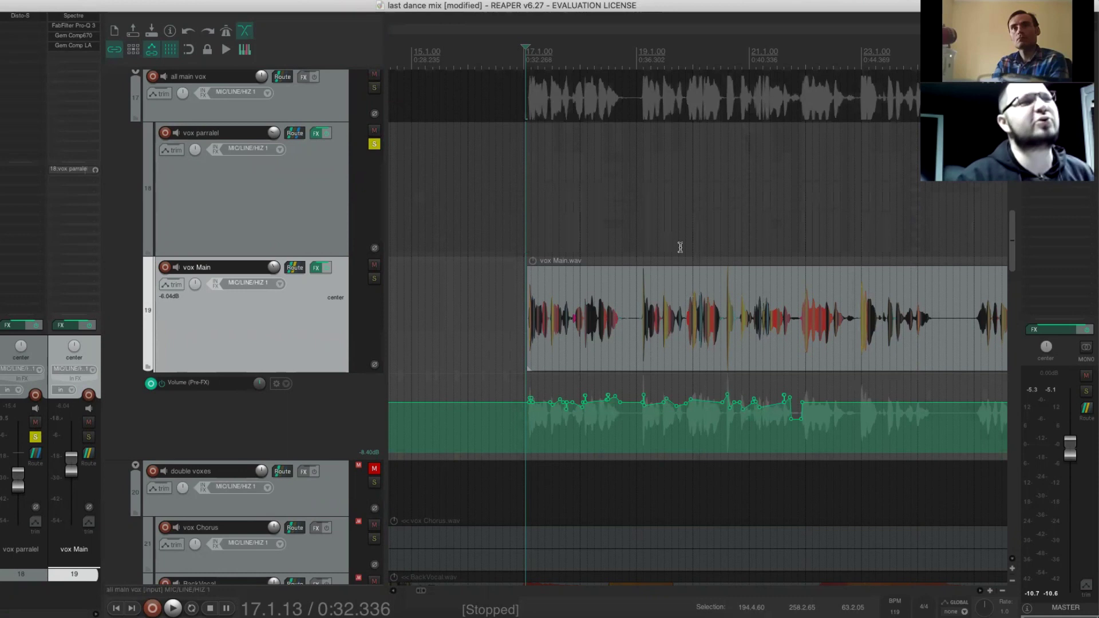
{"action": "key", "text": "space"}
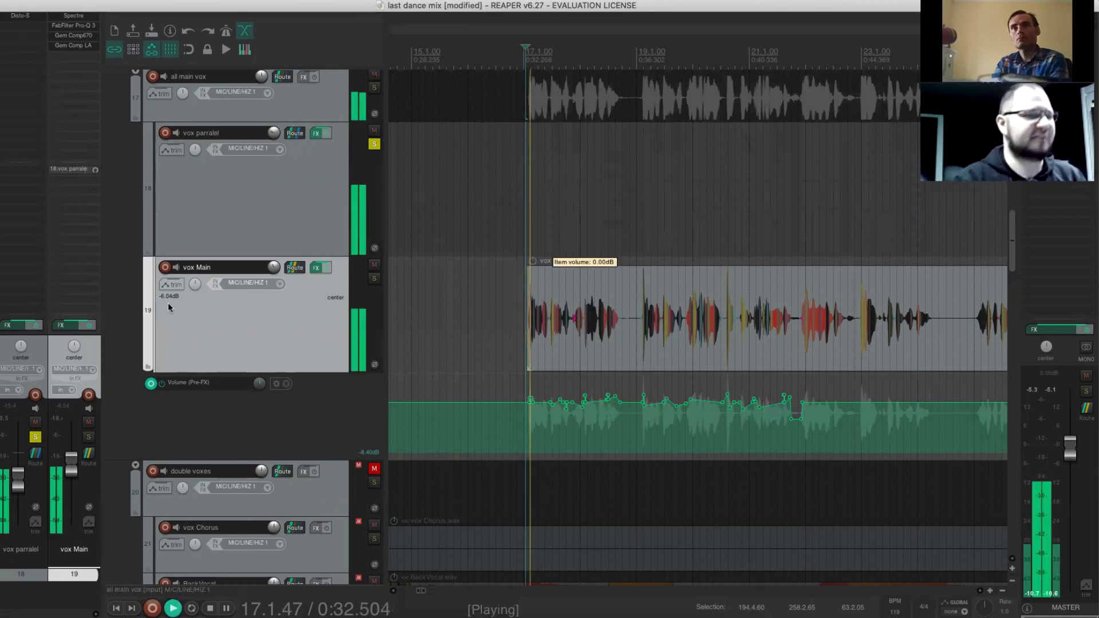
{"action": "double_click", "coordinate": [27, 37]}
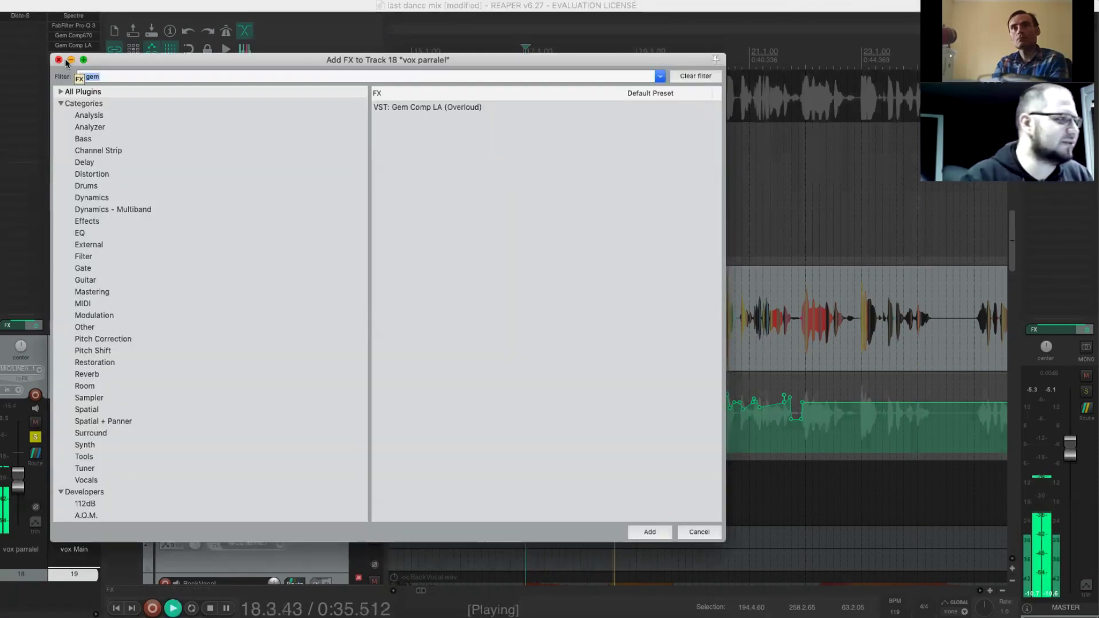
{"action": "left_click", "coordinate": [57, 61]}
{"action": "right_click", "coordinate": [21, 31]}
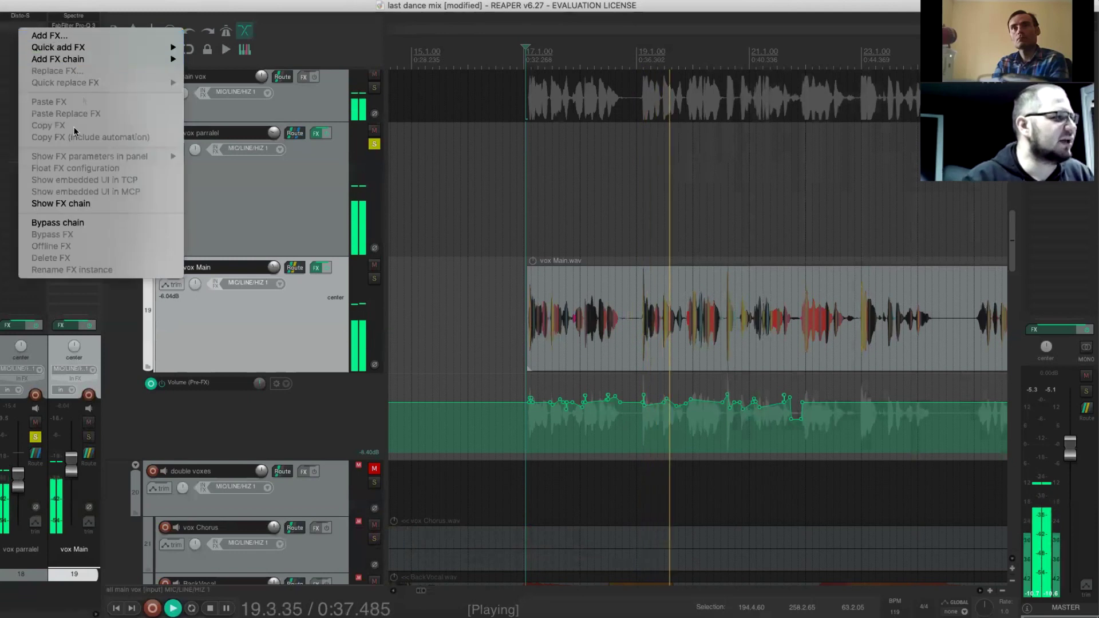
{"action": "mouse_move", "coordinate": [57, 59]}
{"action": "left_click", "coordinate": [211, 122]}
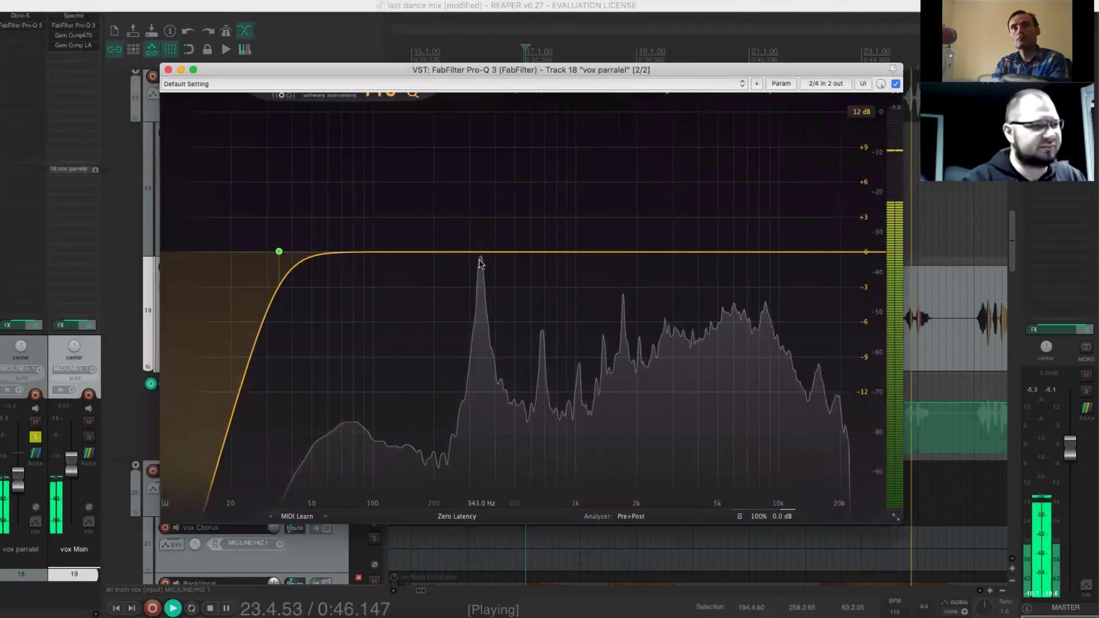
Add a bell band in Pro-Q 3 cutting about -6.45 dB at about 290 Hz with Q 0.472
{"action": "left_click", "coordinate": [464, 243]}
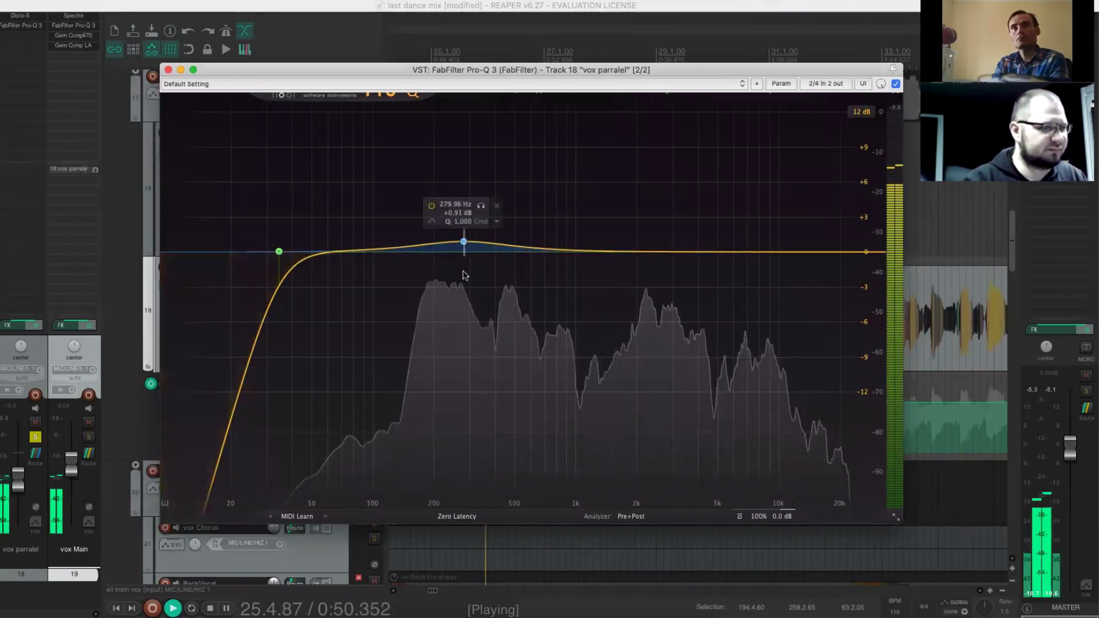
{"action": "left_click_drag", "start_coordinate": [463, 242], "coordinate": [464, 304]}
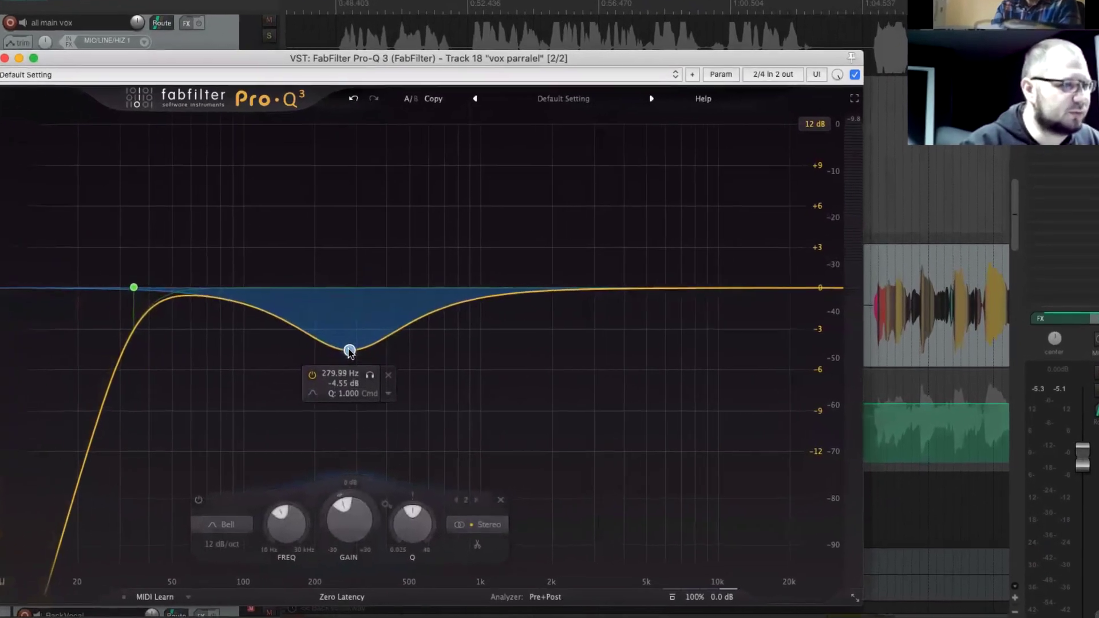
{"action": "left_click_drag", "start_coordinate": [350, 353], "coordinate": [355, 382]}
{"action": "scroll", "coordinate": [331, 380], "scroll_direction": "down", "scroll_amount": 10}
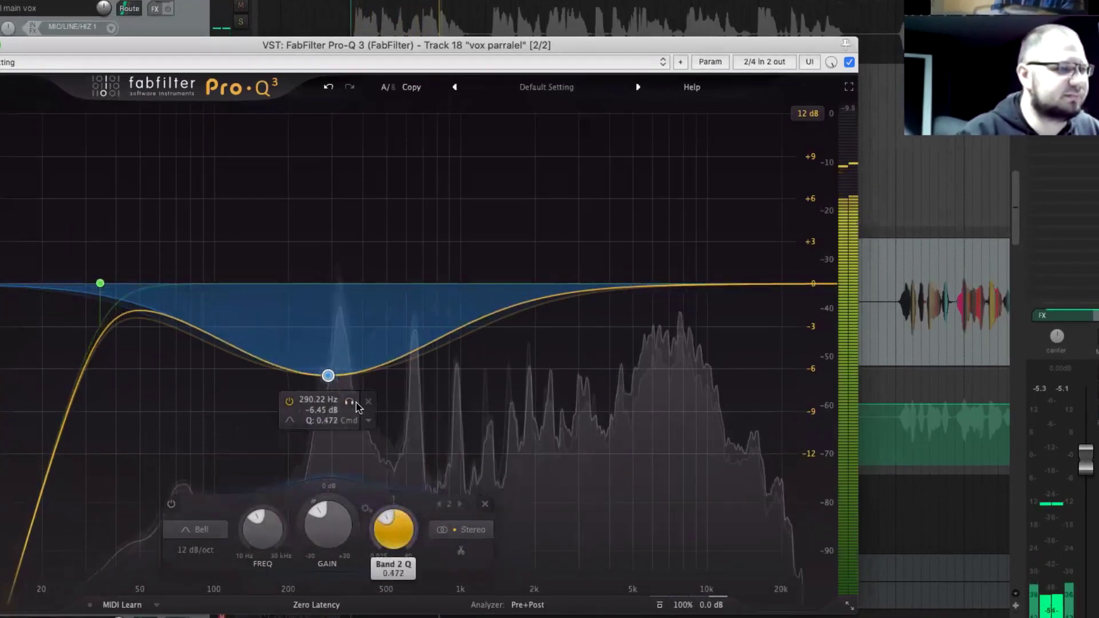
Ease the bell cut to -3.05 dB at about 288 Hz with a wider Q of 0.380, and stop playback
{"action": "left_click_drag", "start_coordinate": [330, 380], "coordinate": [329, 346]}
{"action": "mouse_move", "coordinate": [100, 283]}
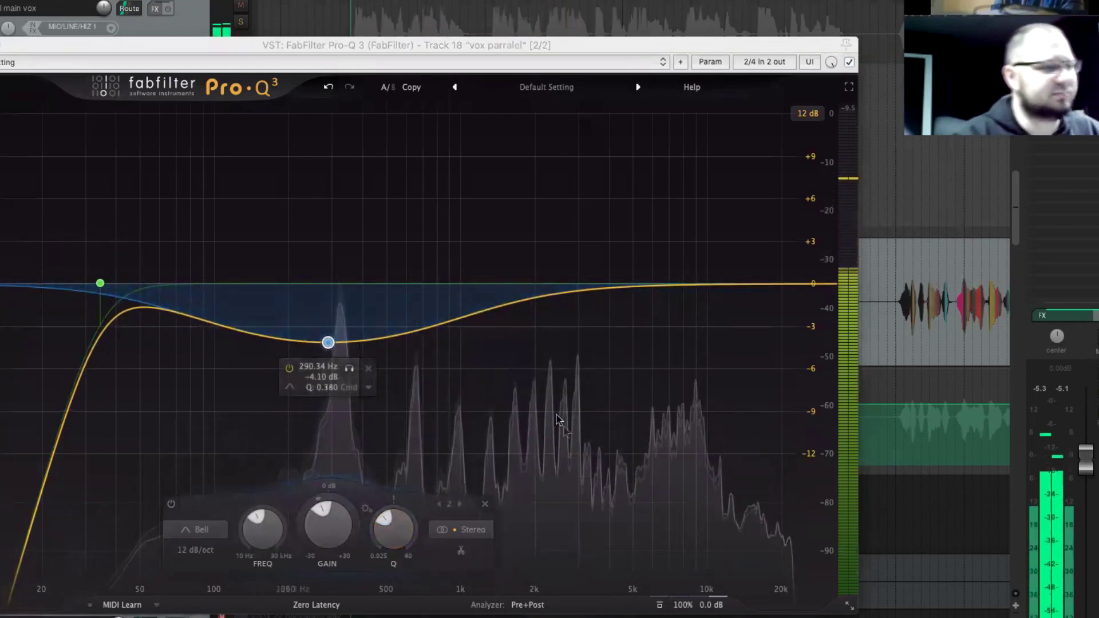
{"action": "key", "text": "space"}
{"action": "left_click_drag", "start_coordinate": [328, 343], "coordinate": [326, 329]}
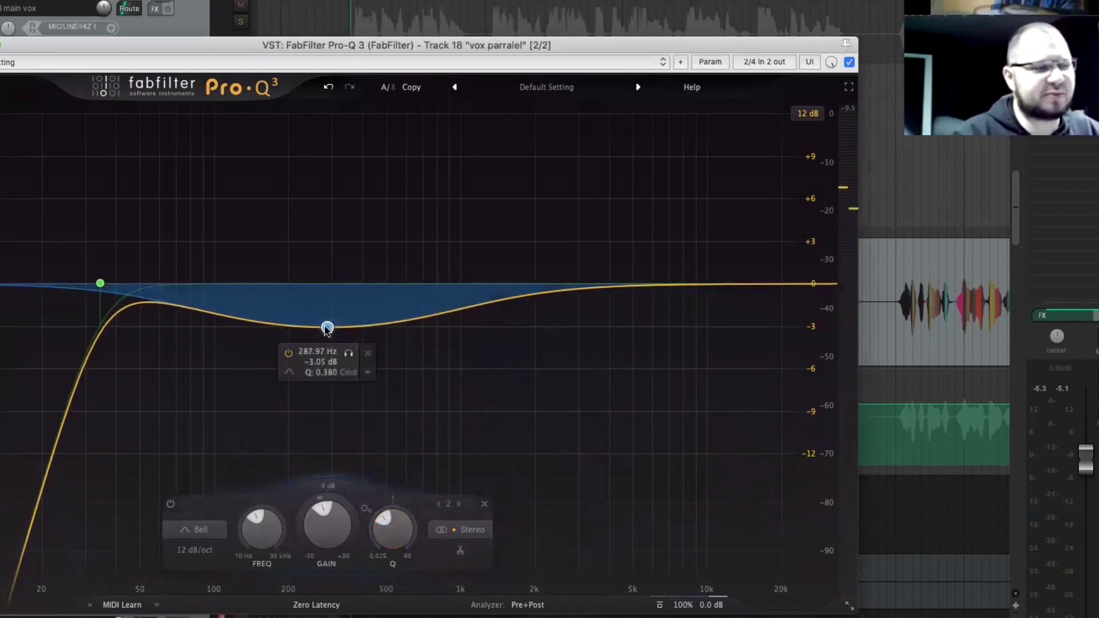
{"action": "scroll", "coordinate": [387, 521], "scroll_direction": "down", "scroll_amount": 3}
{"action": "scroll", "coordinate": [387, 520], "scroll_direction": "up", "scroll_amount": 5}
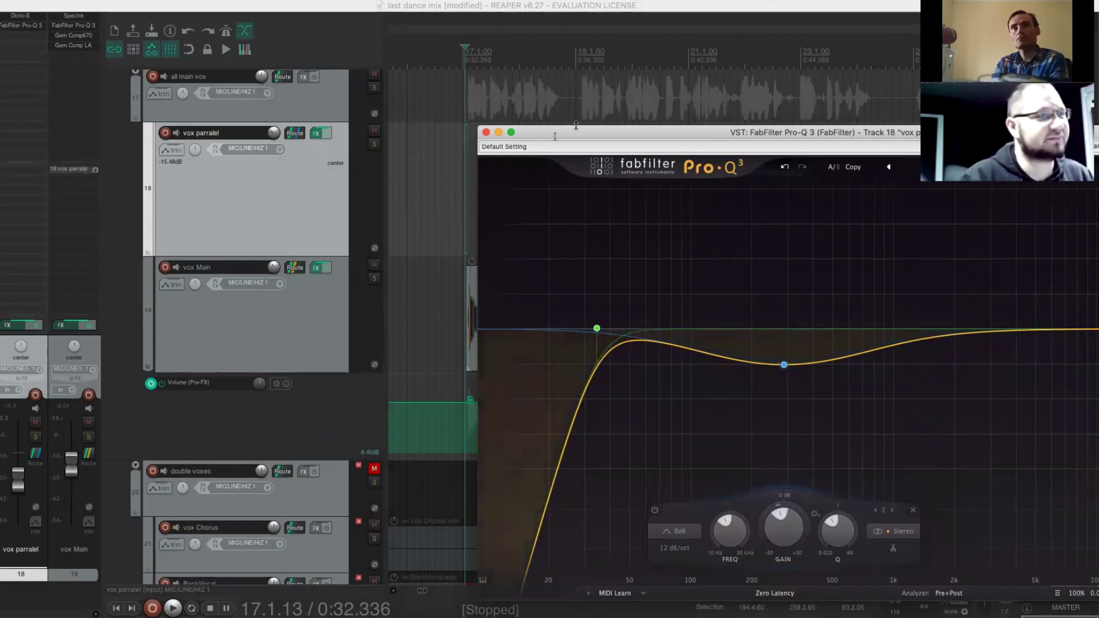
Solo vox parralel and play it briefly to audition its Pro-Q 3 curve, keeping the plugin window clear of the mixer
{"action": "left_click_drag", "start_coordinate": [555, 136], "coordinate": [421, 129]}
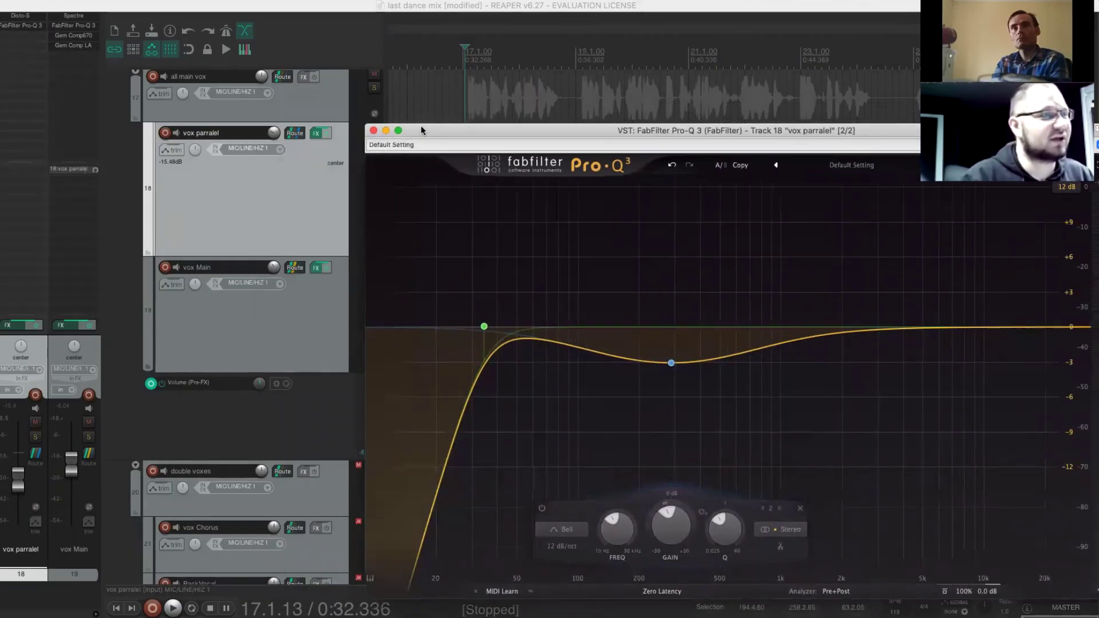
{"action": "left_click", "coordinate": [37, 439]}
{"action": "key", "text": "space"}
{"action": "key", "text": "space"}
{"action": "left_click_drag", "start_coordinate": [597, 139], "coordinate": [328, 86]}
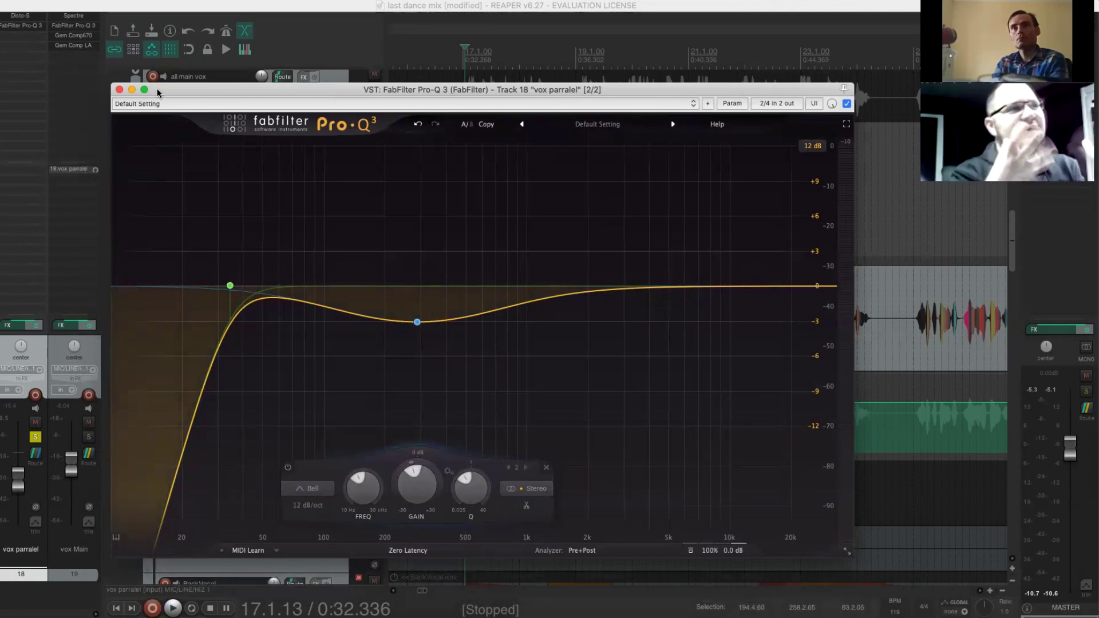
Raise the Pro-Q 3 output level on vox parralel to +1.1 dB and start playback
{"action": "mouse_move", "coordinate": [396, 344]}
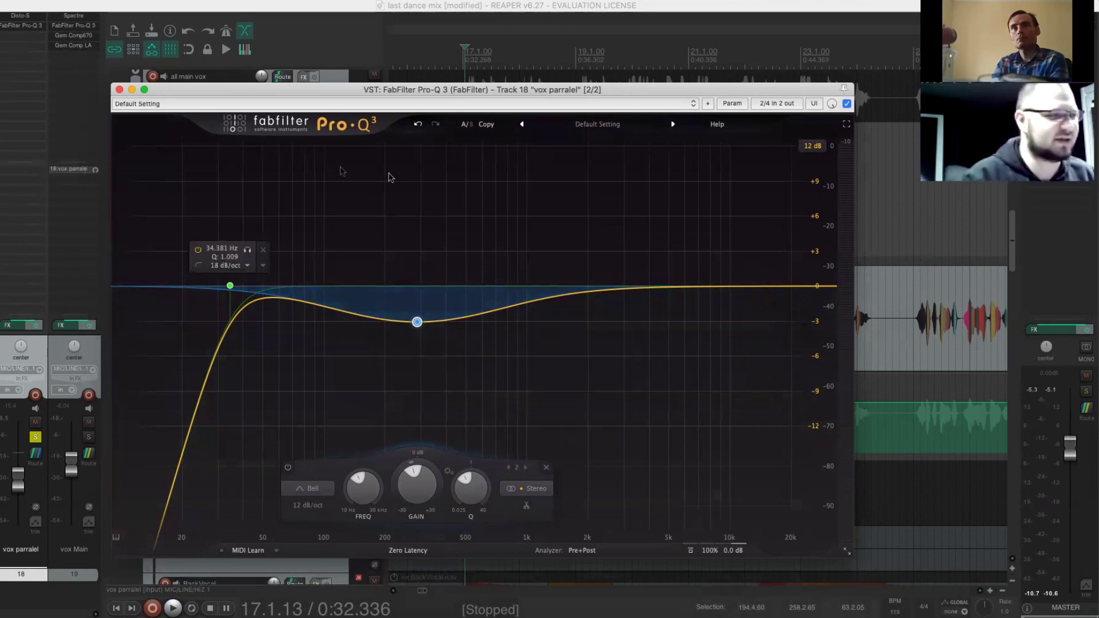
{"action": "left_click_drag", "start_coordinate": [464, 89], "coordinate": [684, 85]}
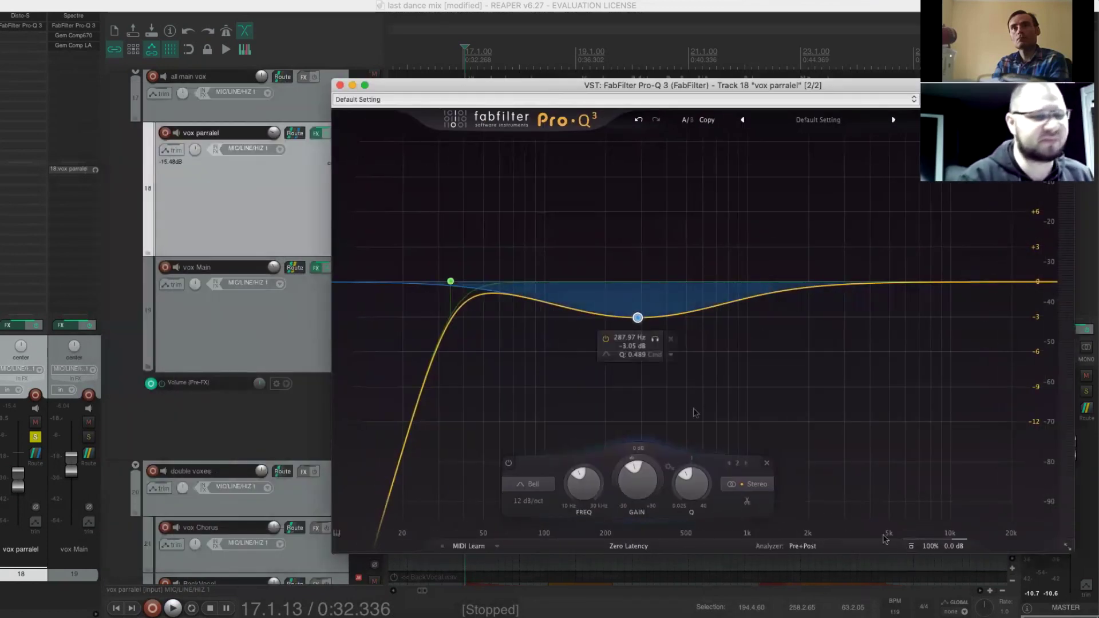
{"action": "mouse_move", "coordinate": [950, 547]}
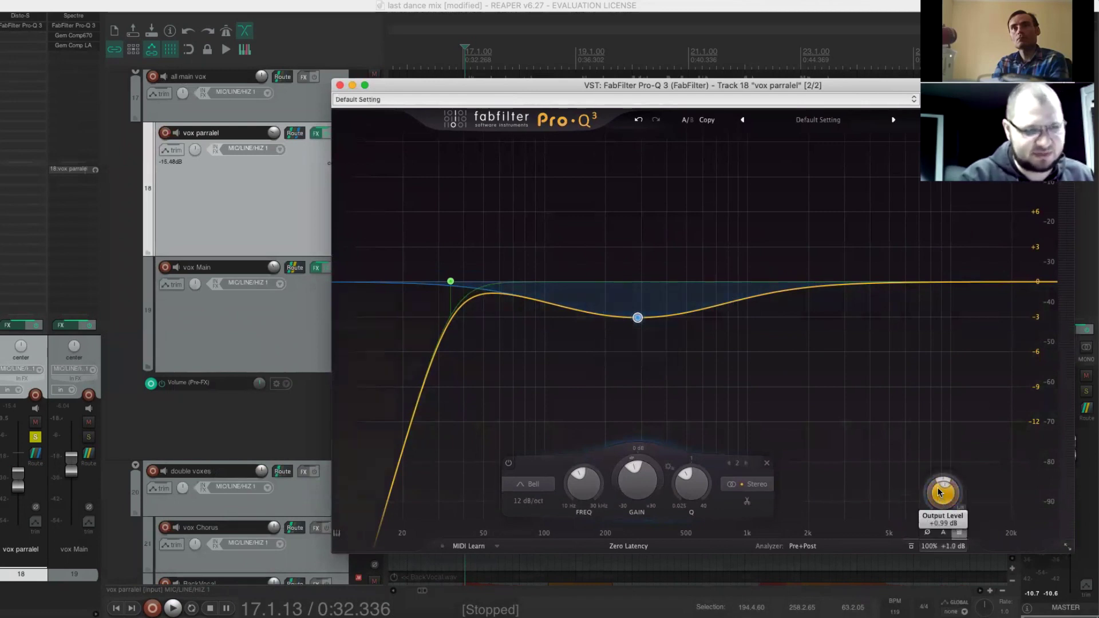
{"action": "key", "text": "space"}
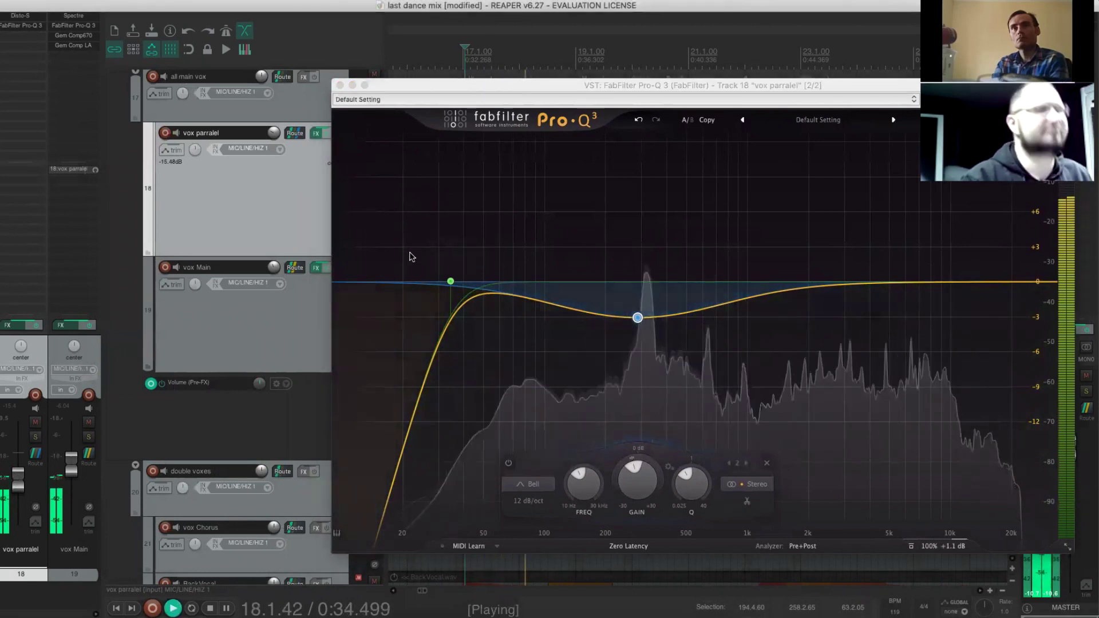
Compare vox parralel with Pro-Q 3 bypassed and enabled during playback, then stop and close the plugin window
{"action": "left_click_drag", "start_coordinate": [1076, 85], "coordinate": [906, 89]}
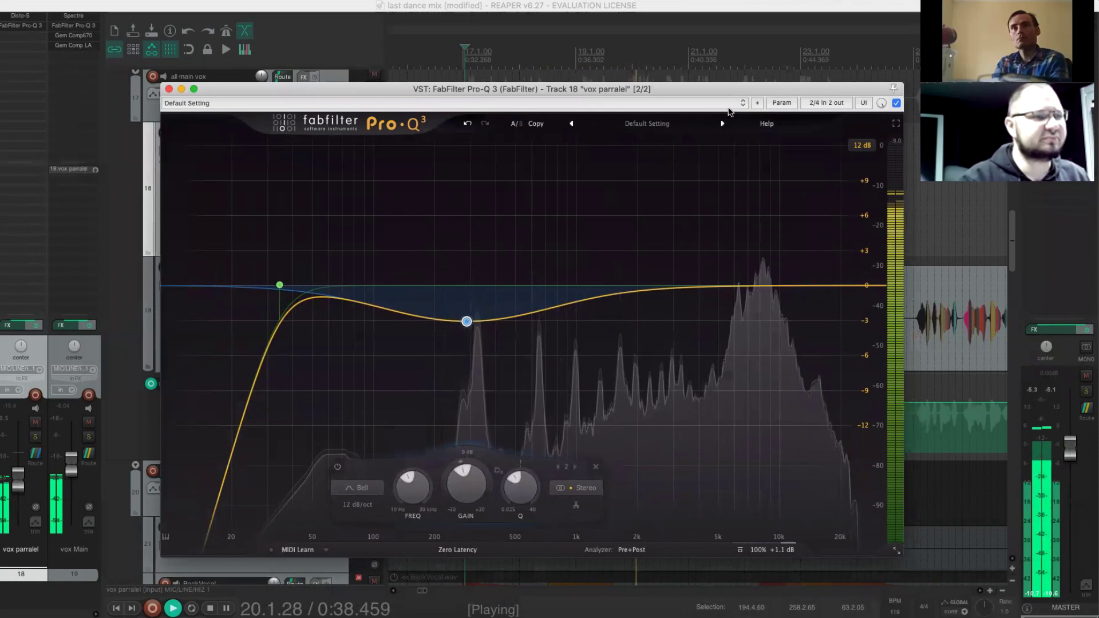
{"action": "left_click", "coordinate": [896, 103]}
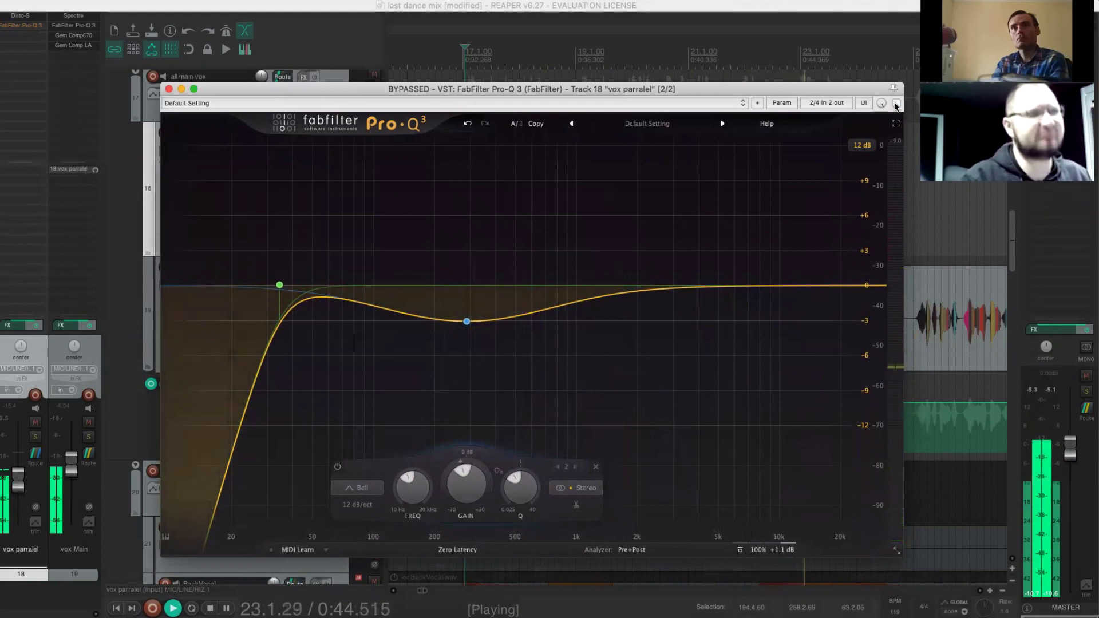
{"action": "left_click", "coordinate": [896, 104]}
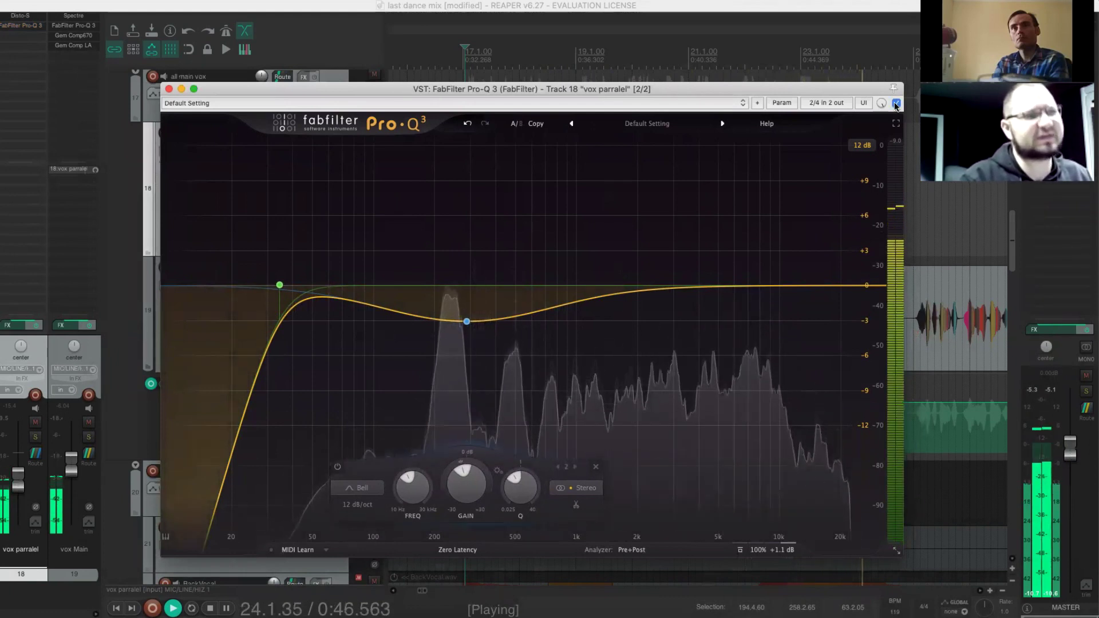
{"action": "key", "text": "space"}
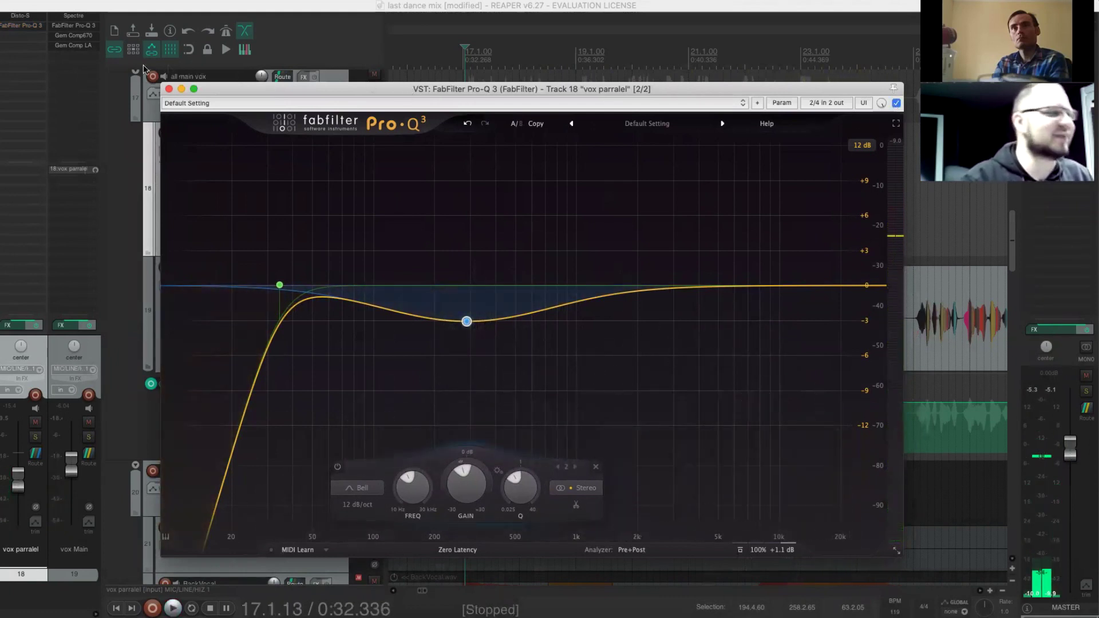
{"action": "left_click", "coordinate": [169, 89]}
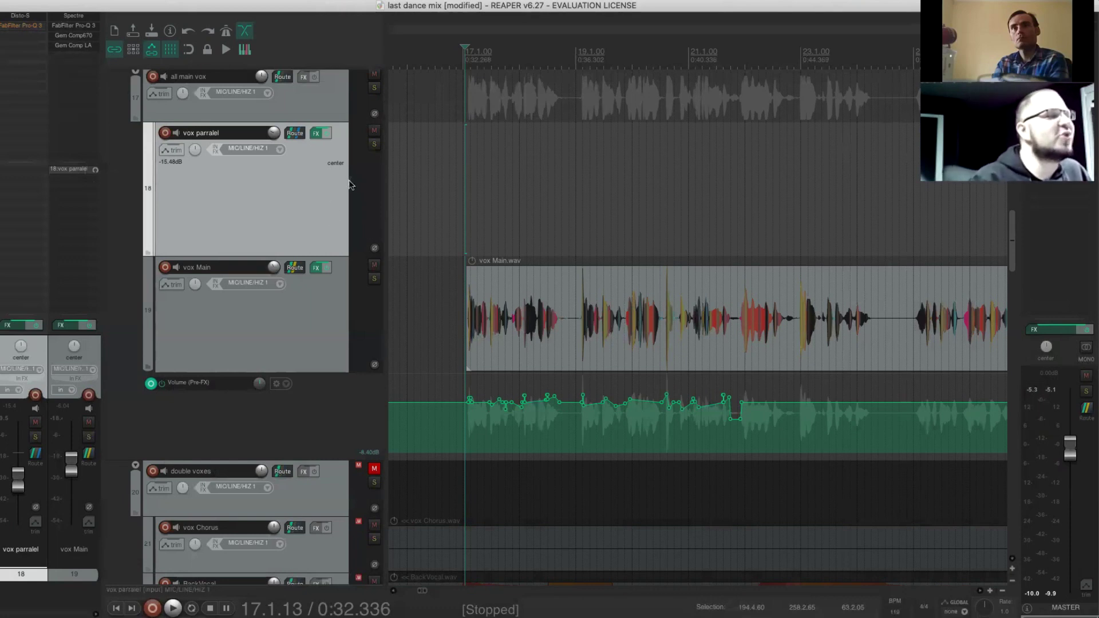
Solo vox parralel again and save the project
{"action": "left_click", "coordinate": [374, 145]}
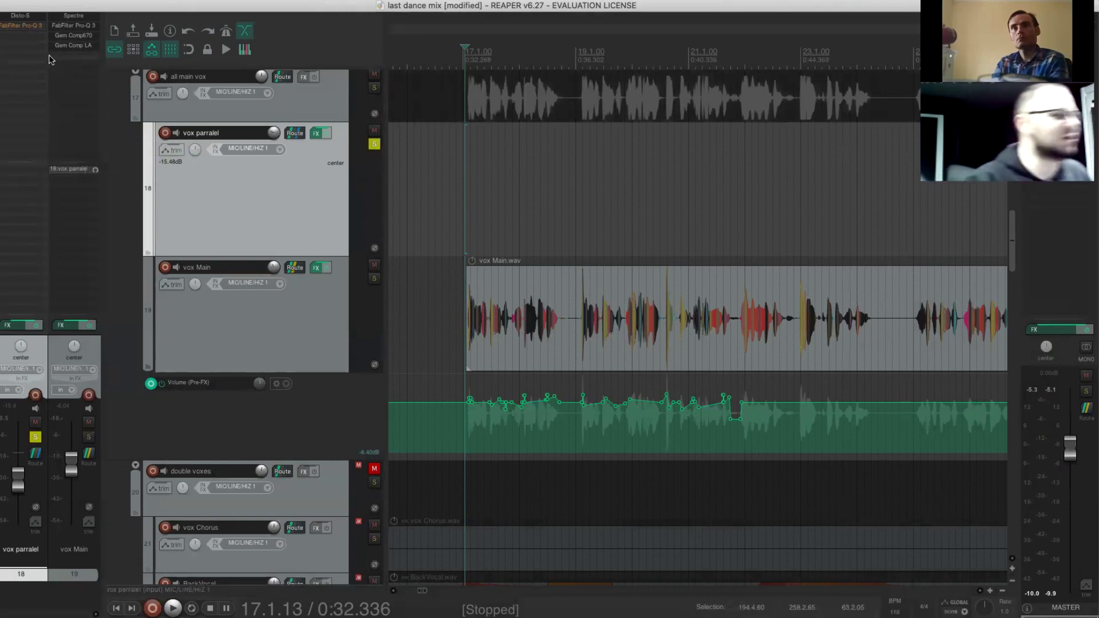
{"action": "left_click", "coordinate": [6, 3]}
{"action": "left_click", "coordinate": [23, 45]}
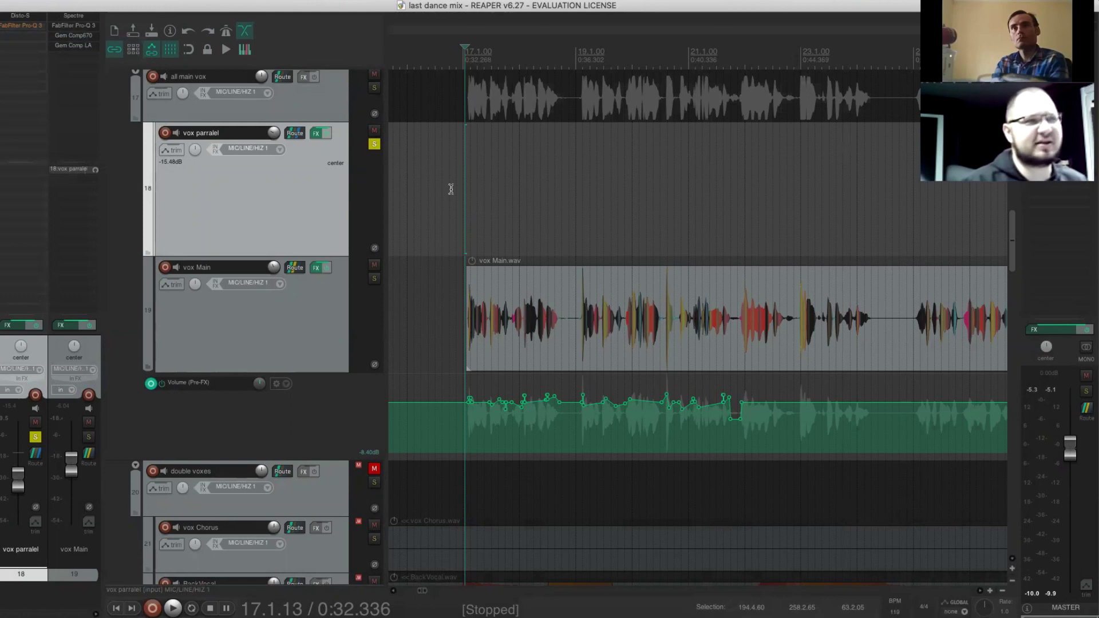
Add the saved ShaperBox2 FX chain after Pro-Q 3 on vox parralel and load a Volume shaper with the third Sidechain preset curve
{"action": "right_click", "coordinate": [30, 35]}
{"action": "mouse_move", "coordinate": [100, 67]}
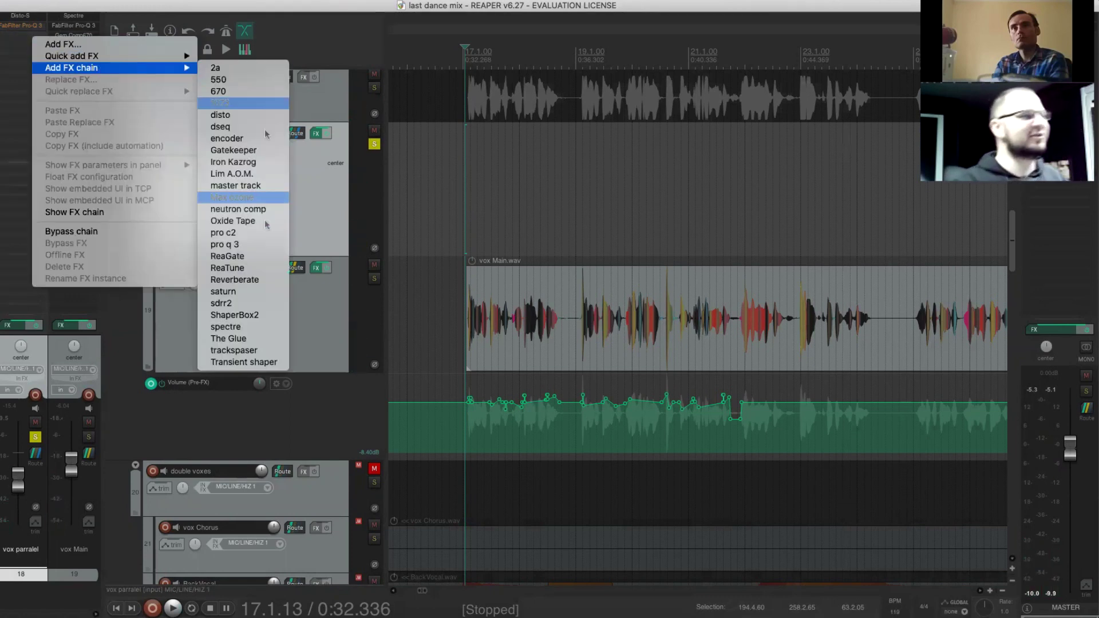
{"action": "left_click", "coordinate": [274, 316]}
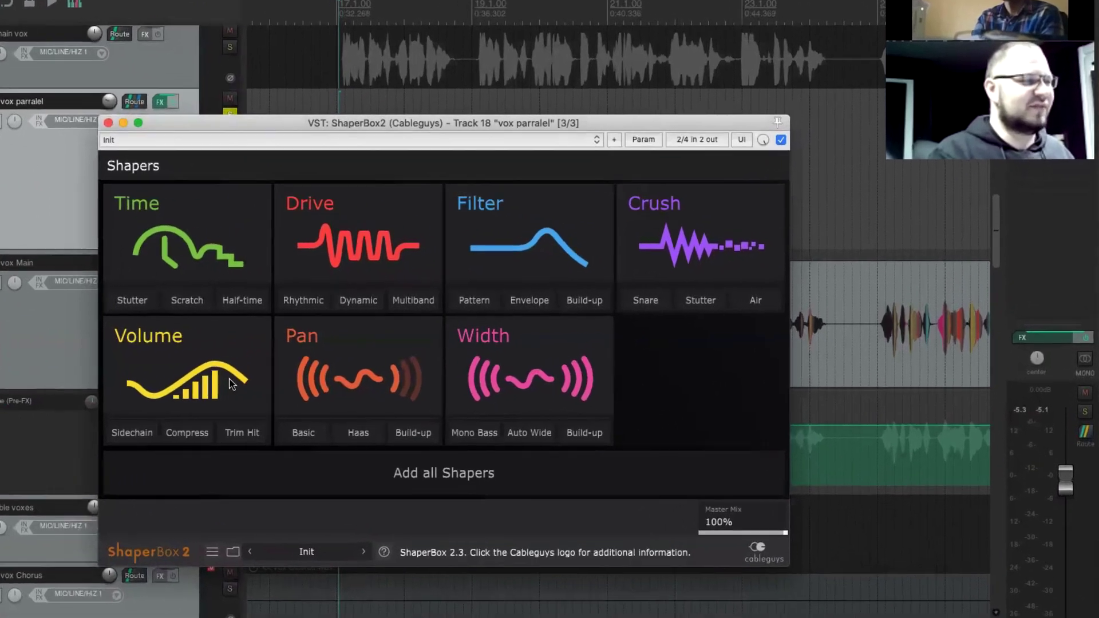
{"action": "left_click", "coordinate": [332, 358]}
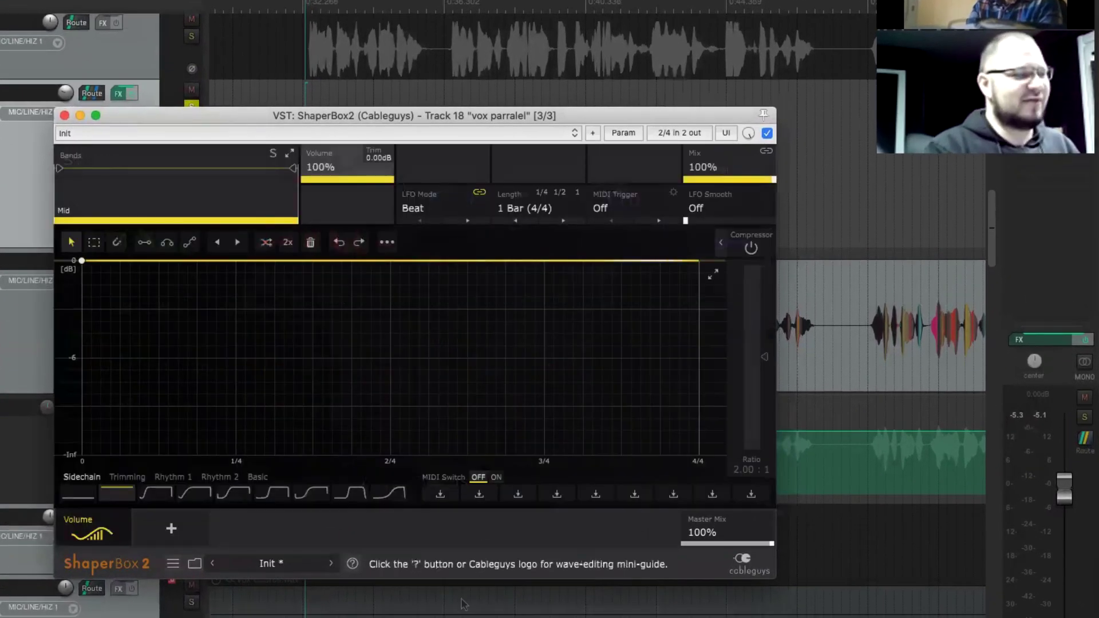
{"action": "left_click", "coordinate": [159, 493]}
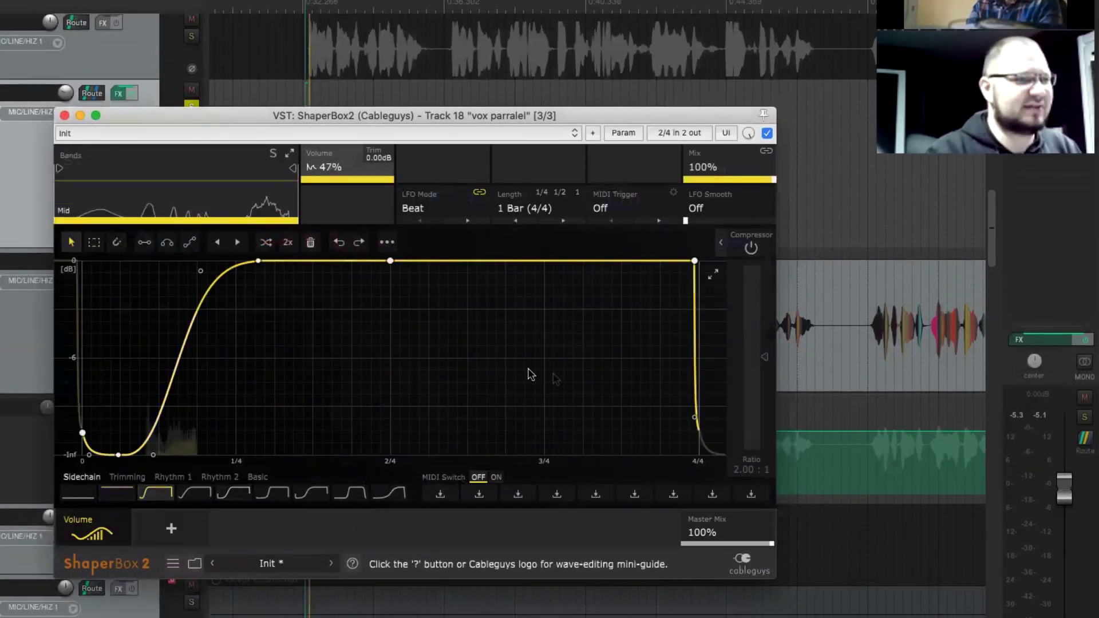
Set the Volume shaper's LFO length to 1/4 and its mix to 61%, and stop playback
{"action": "left_click", "coordinate": [528, 210]}
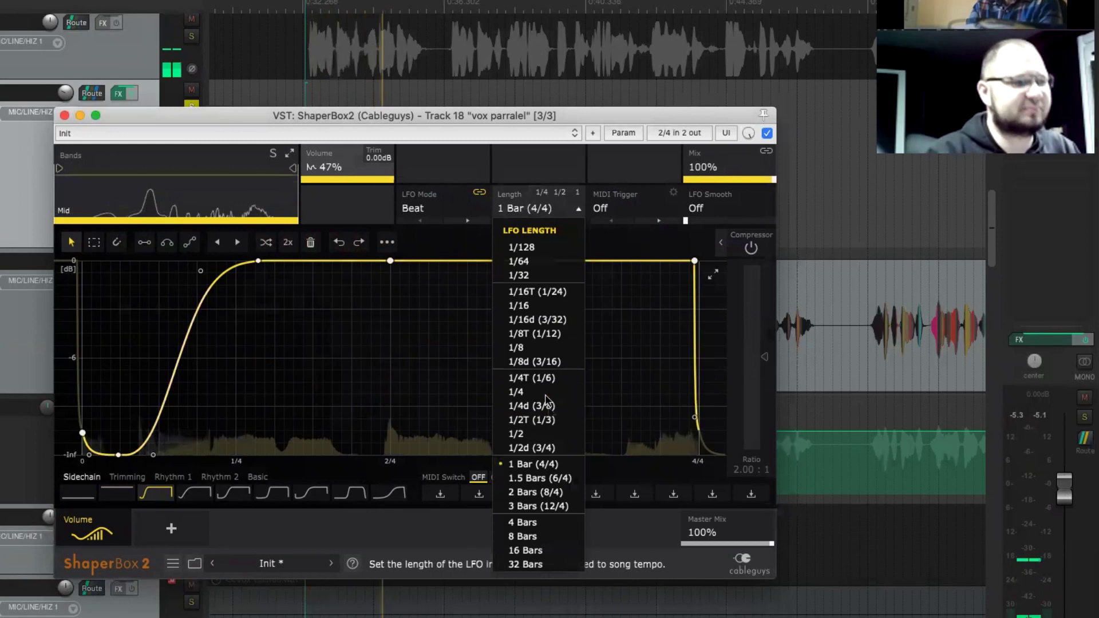
{"action": "left_click", "coordinate": [544, 393]}
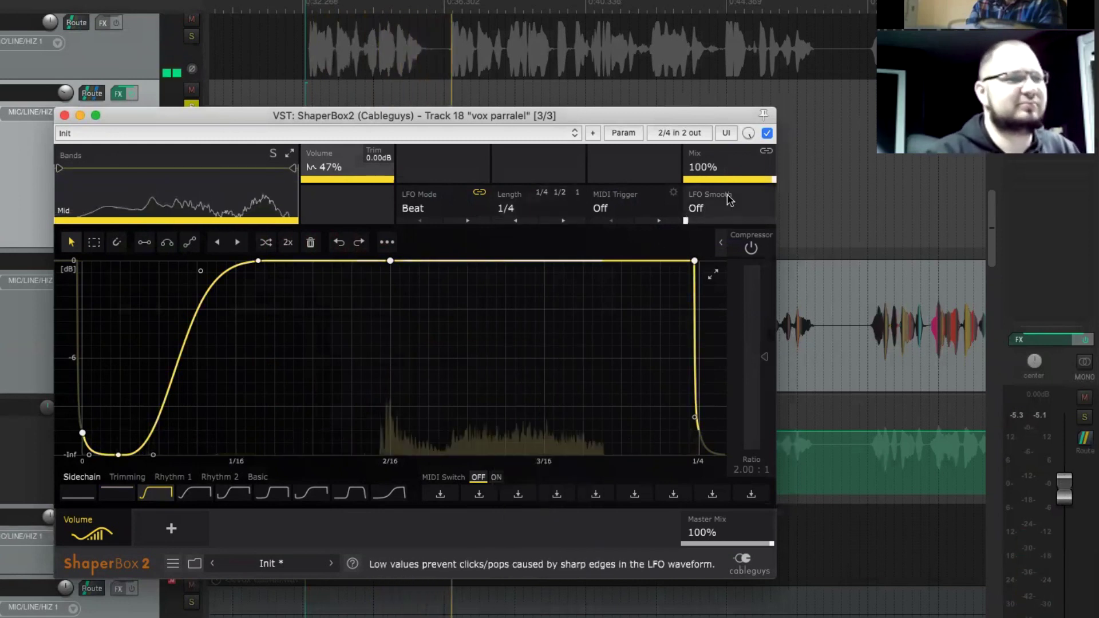
{"action": "left_click_drag", "start_coordinate": [709, 167], "coordinate": [710, 185]}
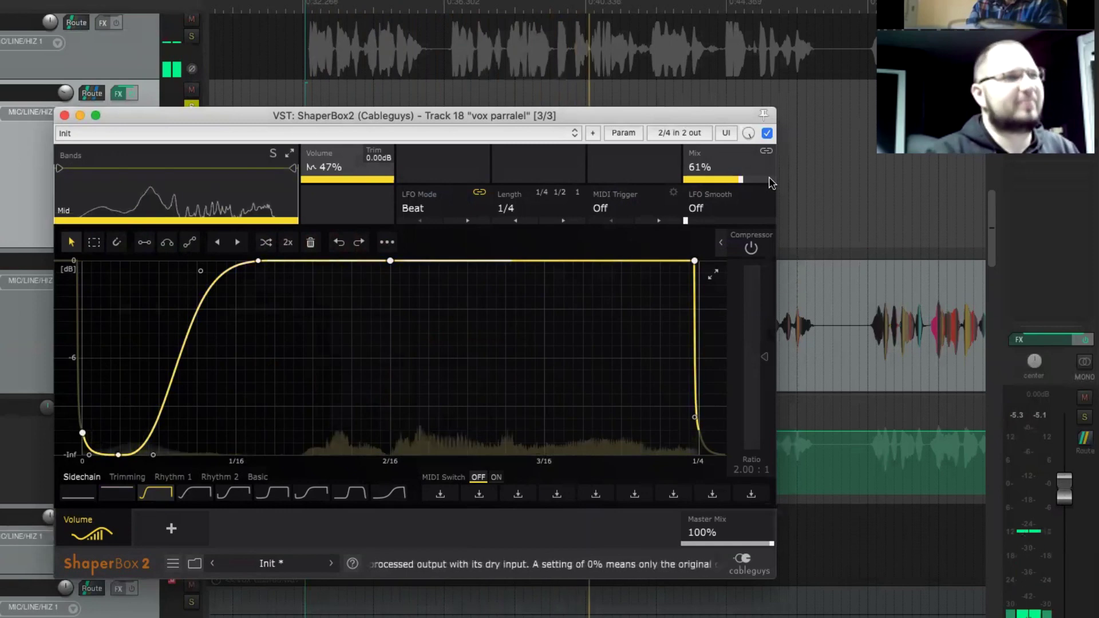
{"action": "key", "text": "space"}
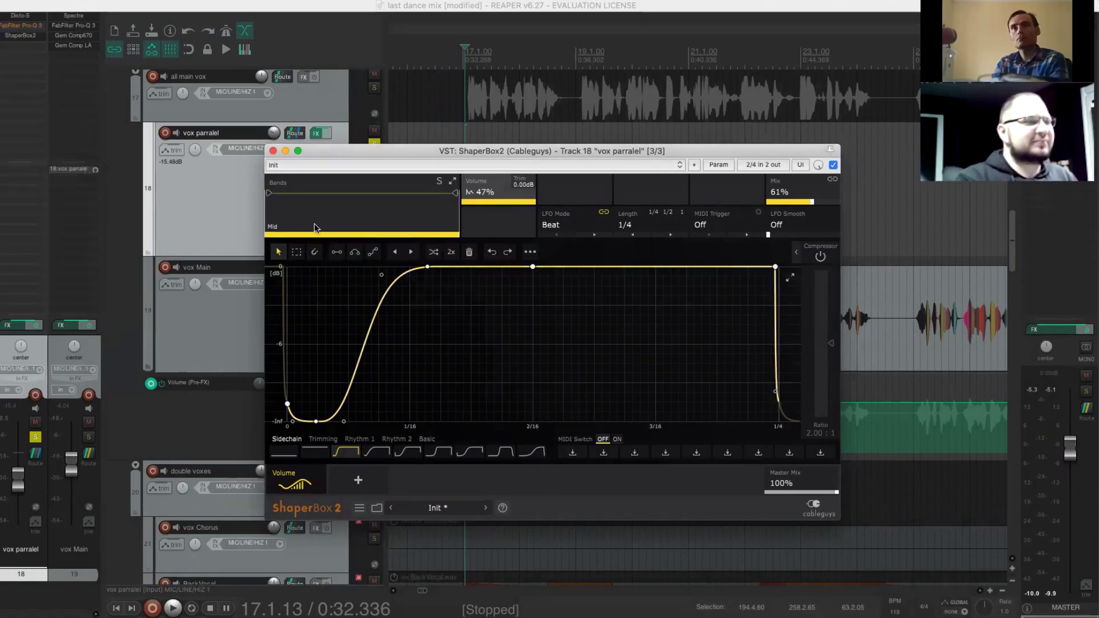
Raise the Volume shaper's mix to 74% while vox parralel plays
{"action": "left_click_drag", "start_coordinate": [362, 153], "coordinate": [482, 191]}
{"action": "key", "text": "space"}
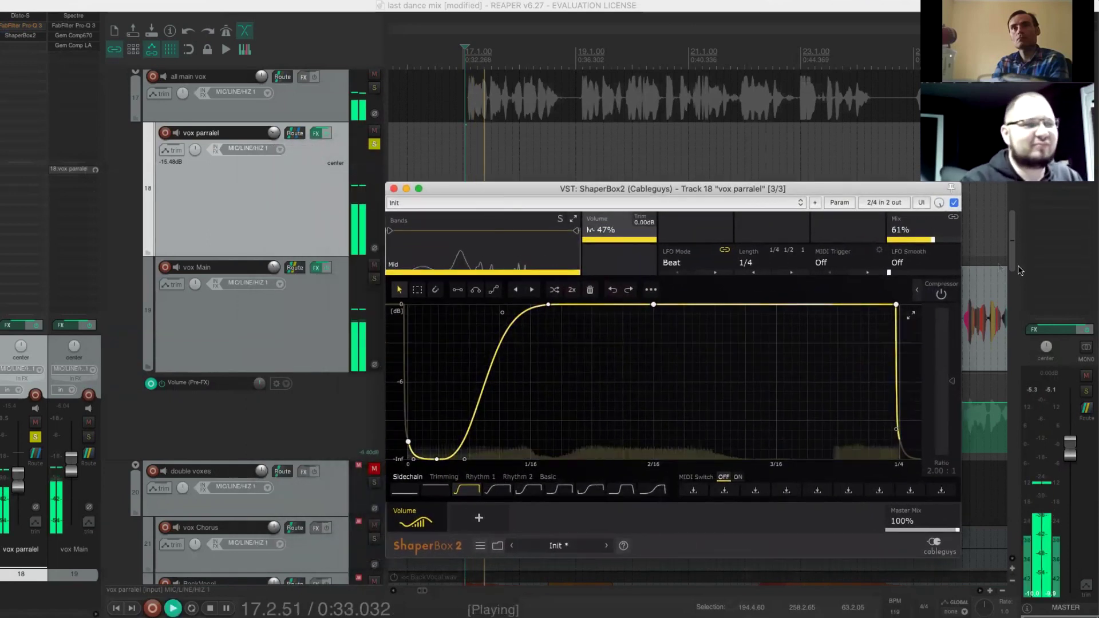
{"action": "scroll", "coordinate": [952, 244], "scroll_direction": "up", "scroll_amount": 3}
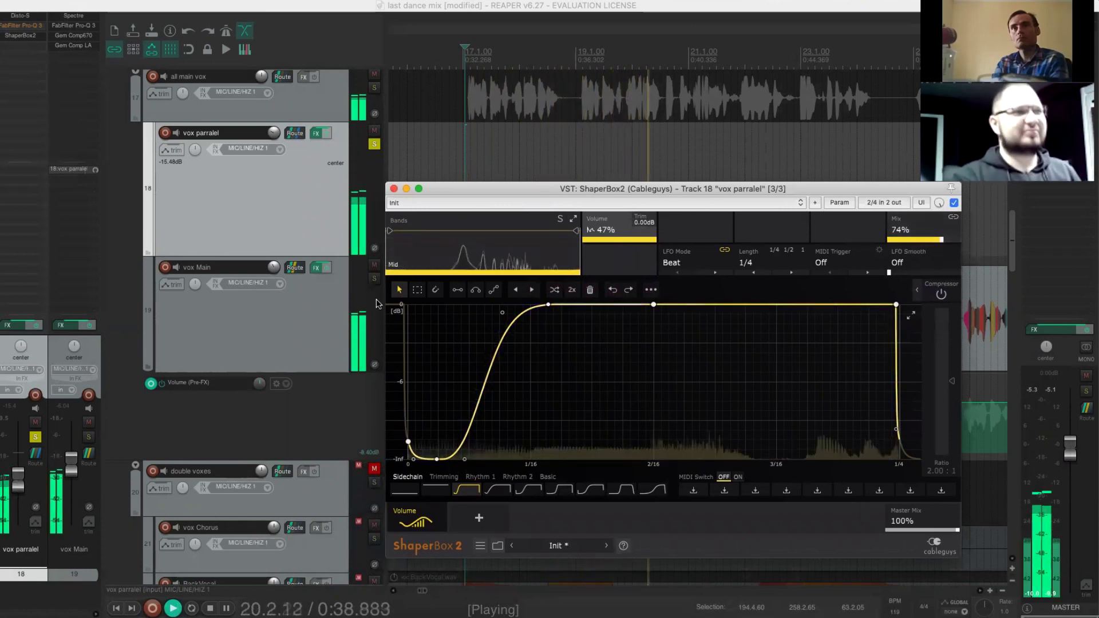
Move the solo from vox parralel to all main vox and compare playback with vox parralel muted and unmuted
{"action": "left_click", "coordinate": [374, 144]}
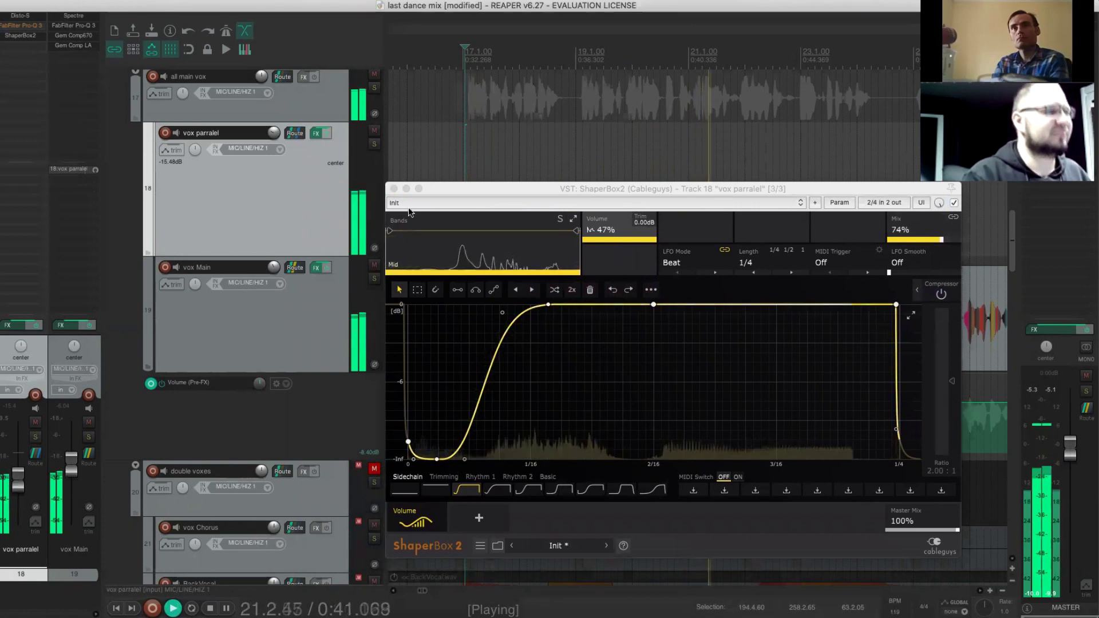
{"action": "left_click", "coordinate": [374, 87]}
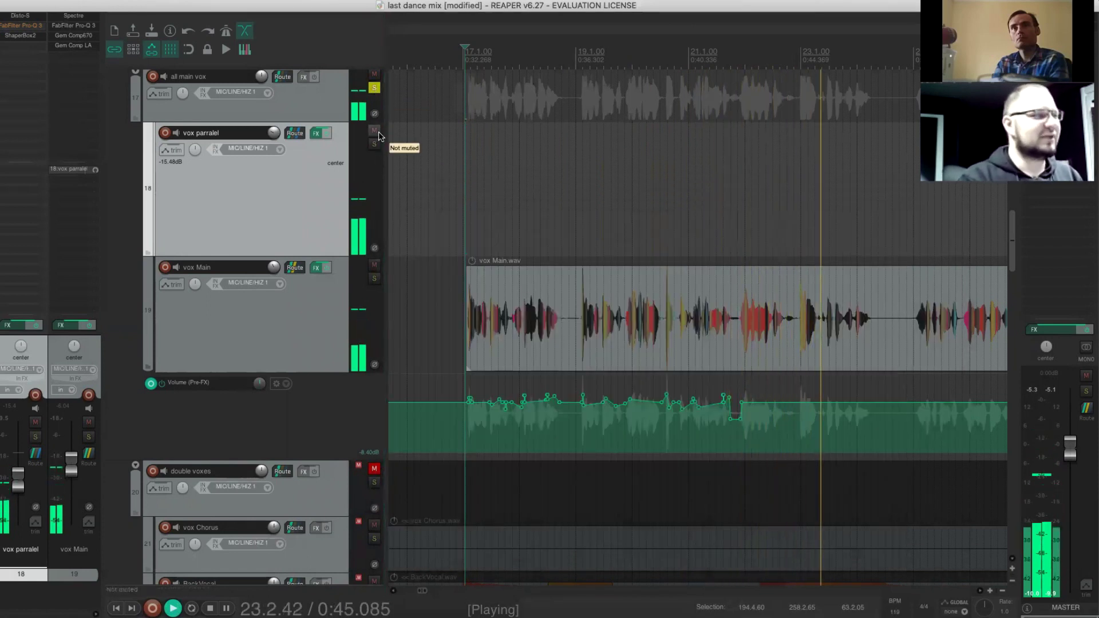
{"action": "key", "text": "space"}
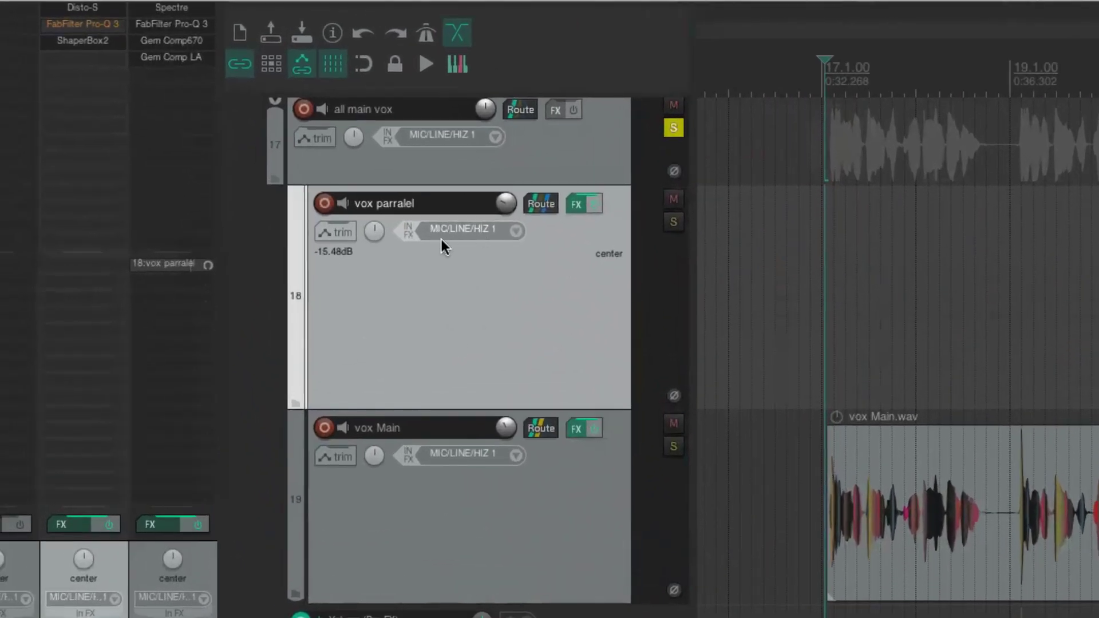
{"action": "key", "text": "space"}
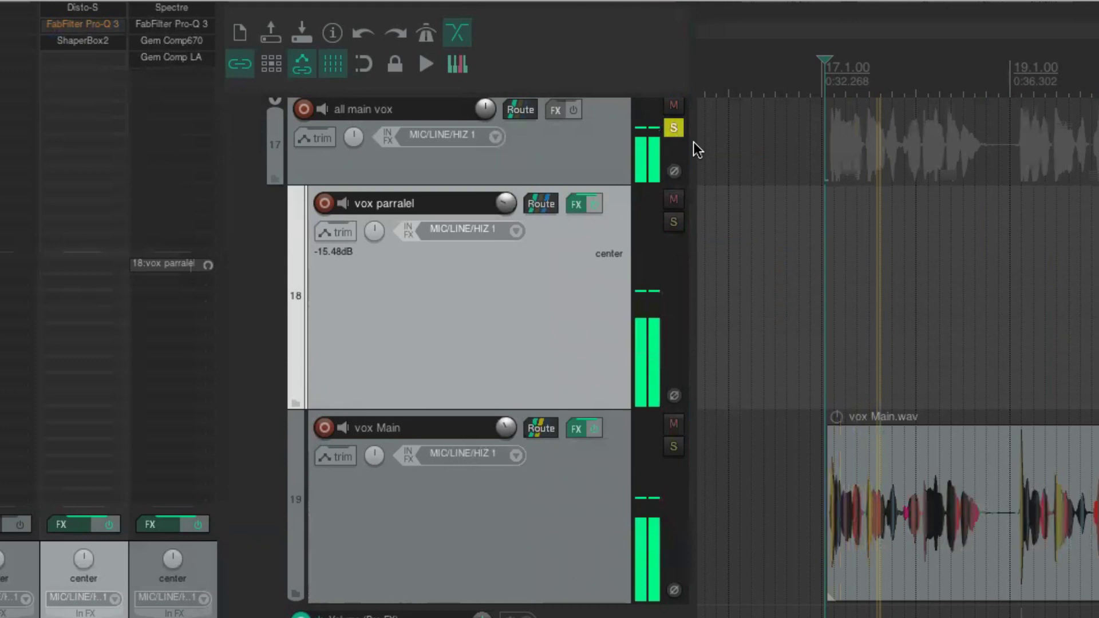
{"action": "left_click", "coordinate": [674, 200]}
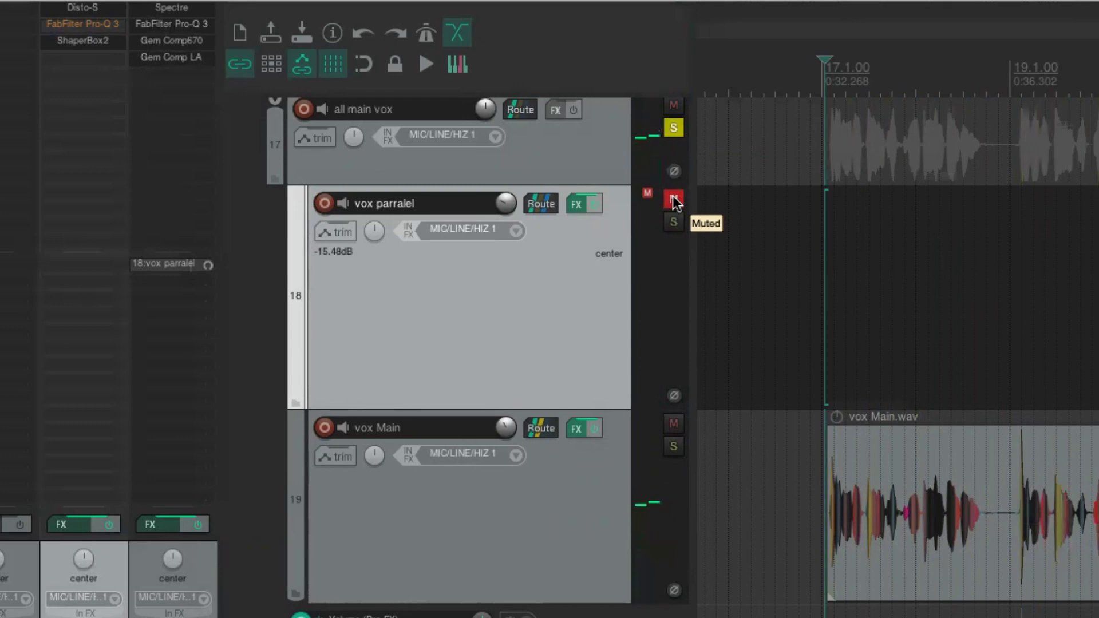
{"action": "left_click", "coordinate": [675, 201]}
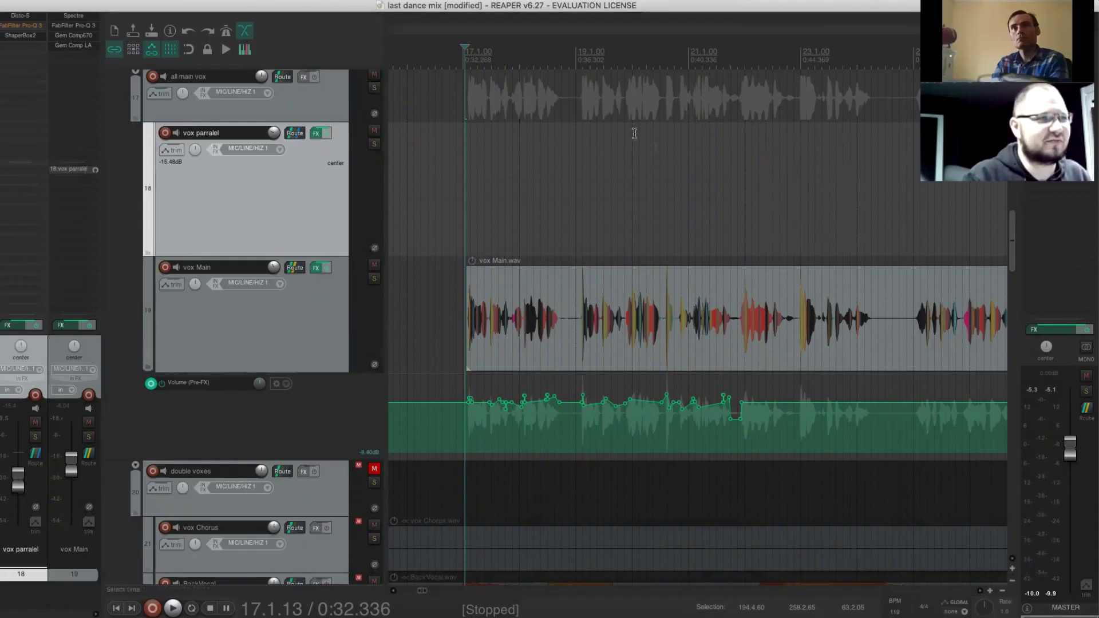
Place the edit cursor just before the vox Main clip and save the project
{"action": "left_click", "coordinate": [461, 127]}
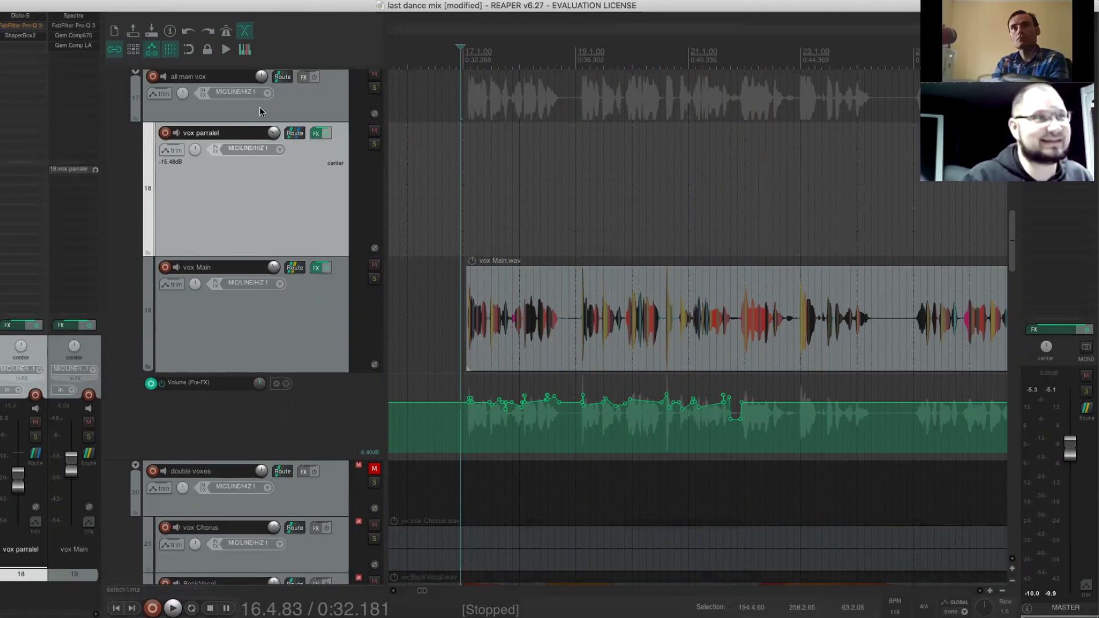
{"action": "left_click", "coordinate": [8, 0]}
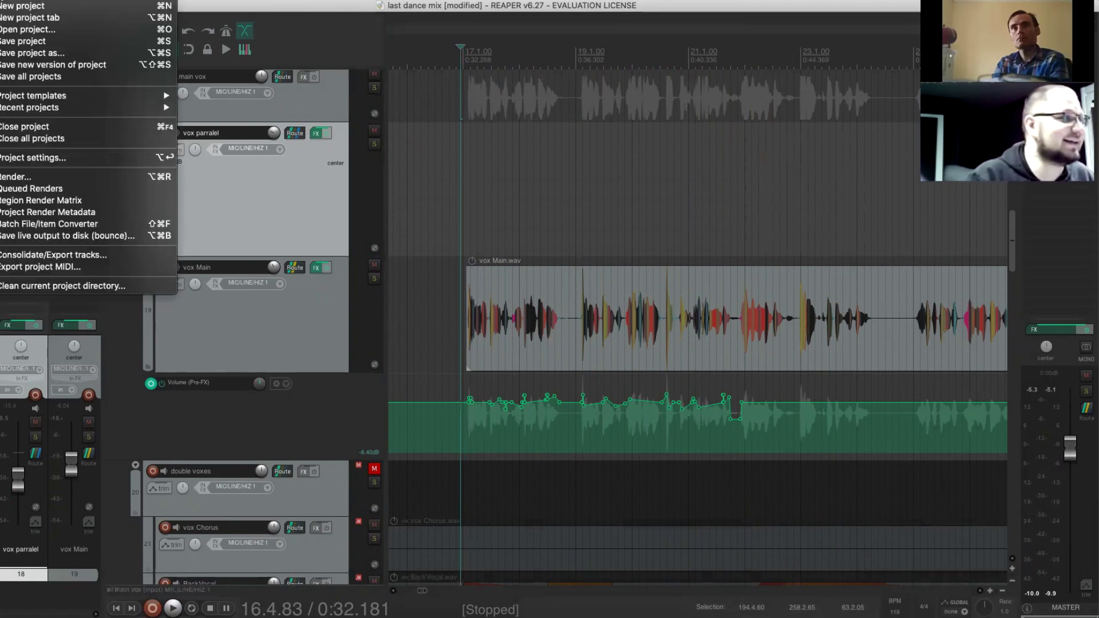
{"action": "left_click", "coordinate": [13, 41]}
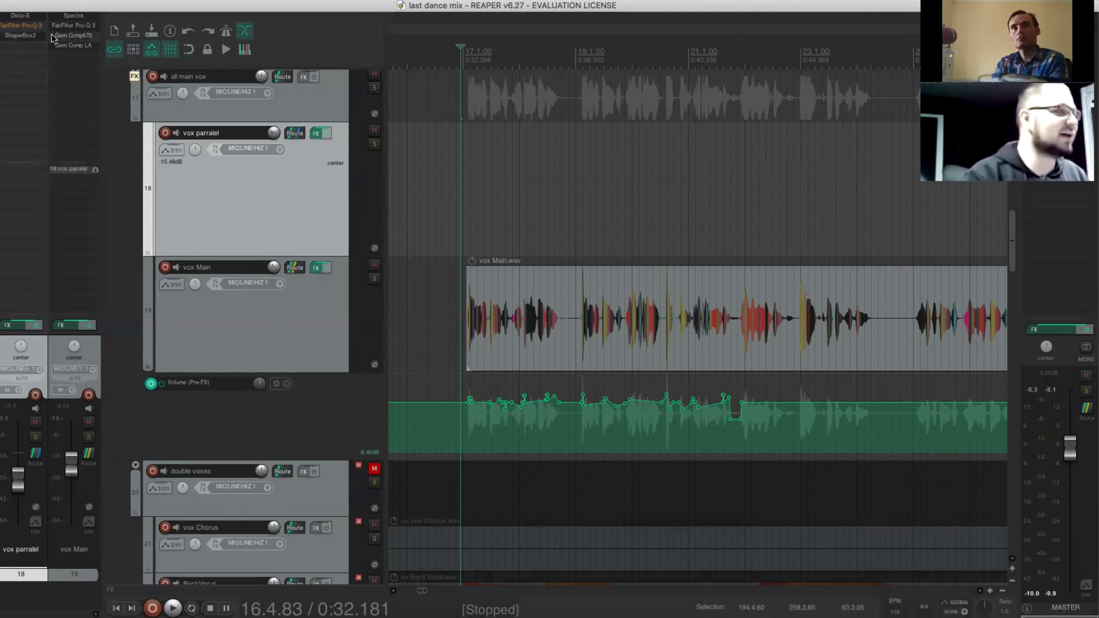
Review ShaperBox2 on vox parralel, play the full mix from slightly before the vox Main clip and close the plugin window
{"action": "left_click", "coordinate": [21, 35]}
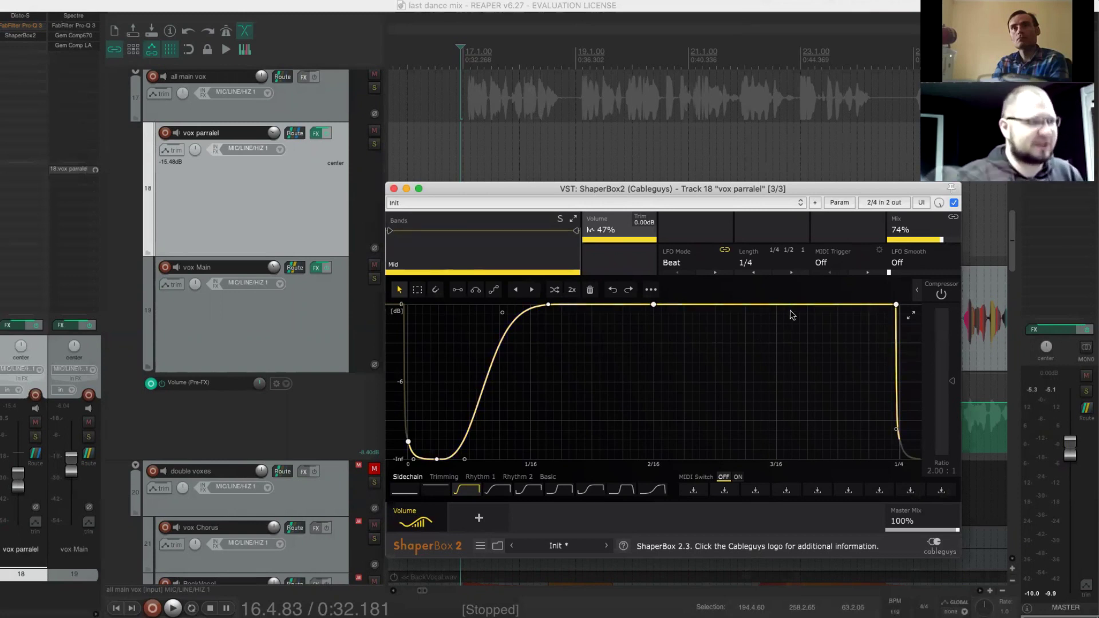
{"action": "left_click", "coordinate": [452, 143]}
{"action": "key", "text": "space"}
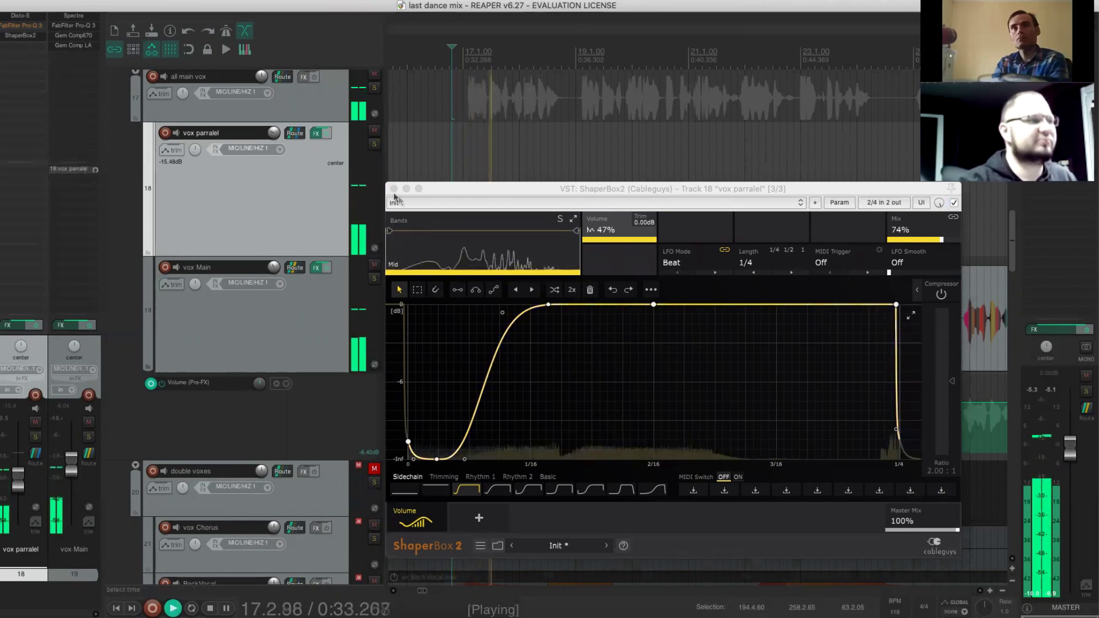
{"action": "key", "text": "Escape"}
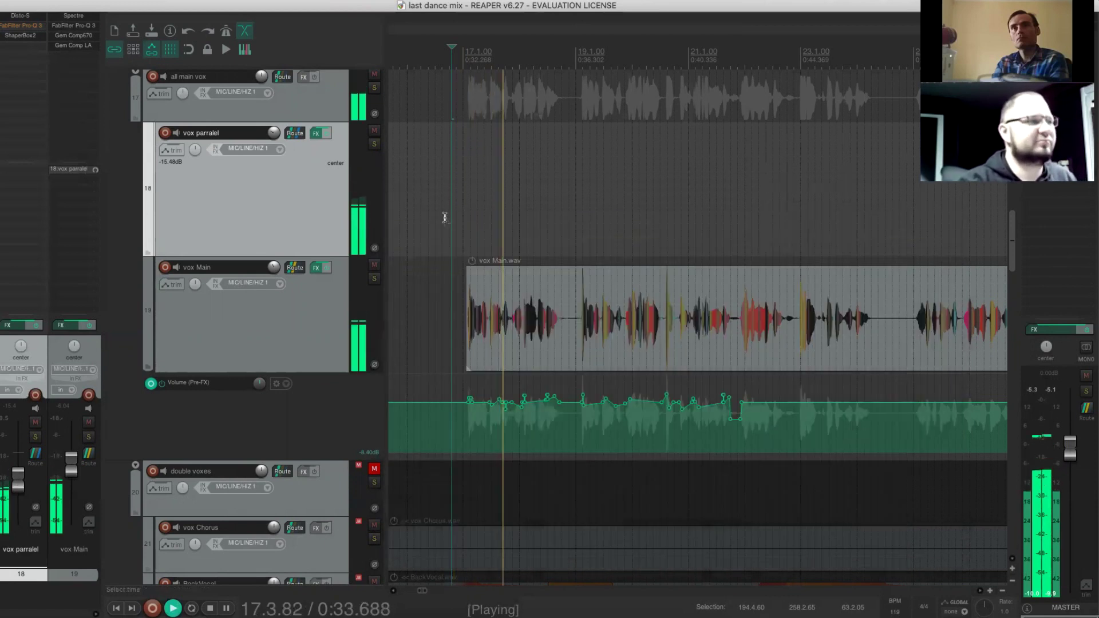
Lower vox parralel's volume to about -19 dB after comparing the mix with it muted and unmuted, and save the project
{"action": "left_click", "coordinate": [375, 132]}
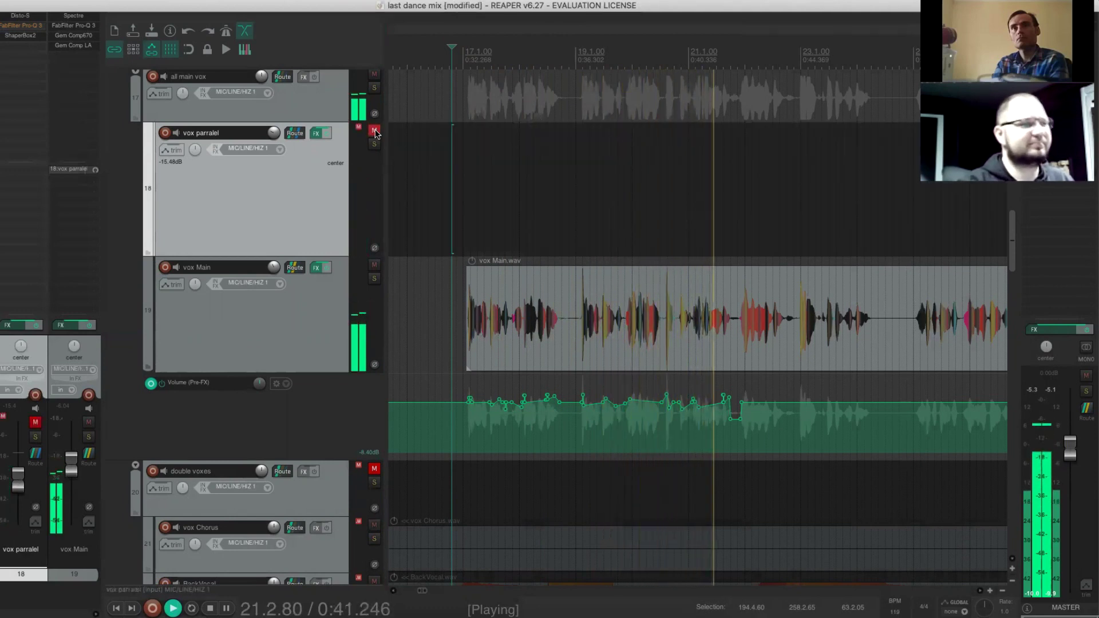
{"action": "left_click", "coordinate": [375, 132]}
{"action": "left_click_drag", "start_coordinate": [274, 132], "coordinate": [274, 142]}
{"action": "key", "text": "space"}
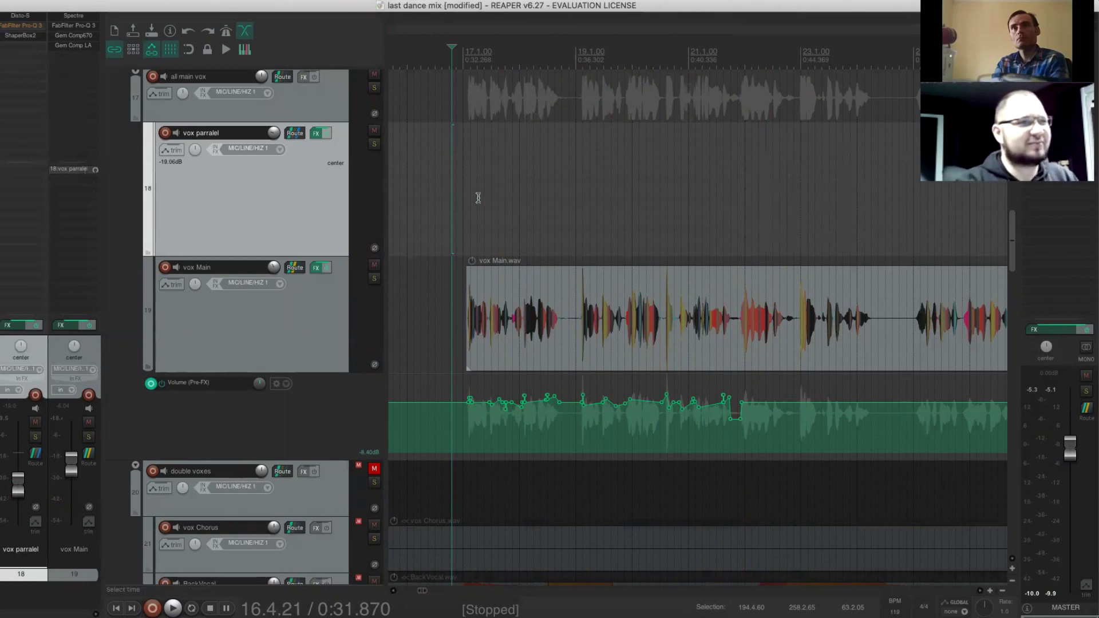
{"action": "left_click", "coordinate": [3, 3]}
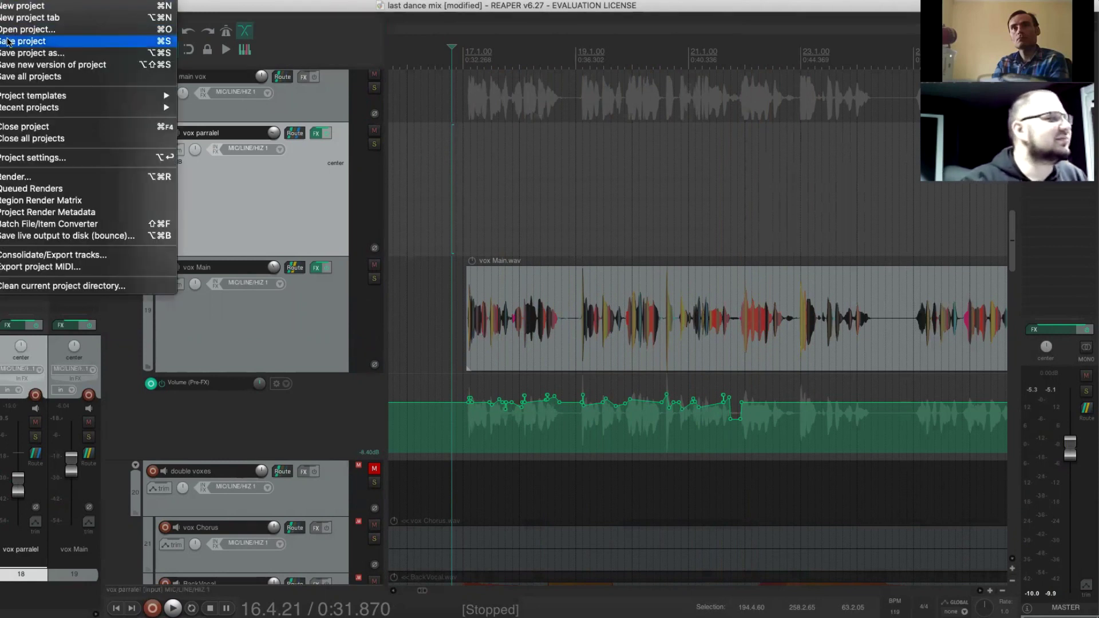
{"action": "left_click", "coordinate": [8, 41]}
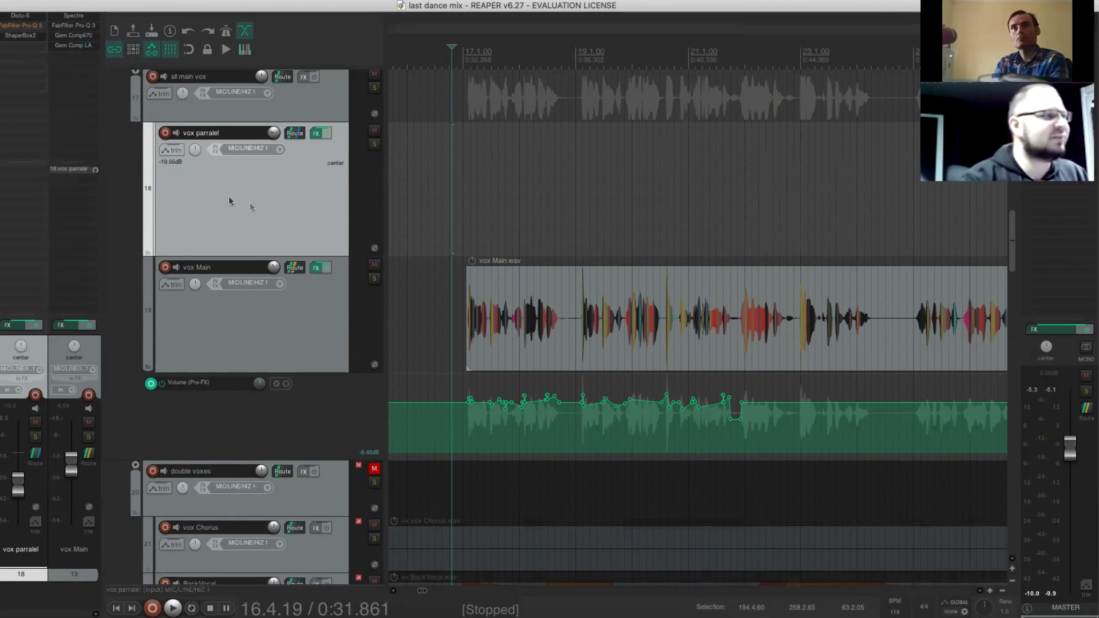
Compare the mix with ShaperBox2 on vox parralel bypassed and enabled, playing from just before the vox Main clip
{"action": "left_click", "coordinate": [25, 38]}
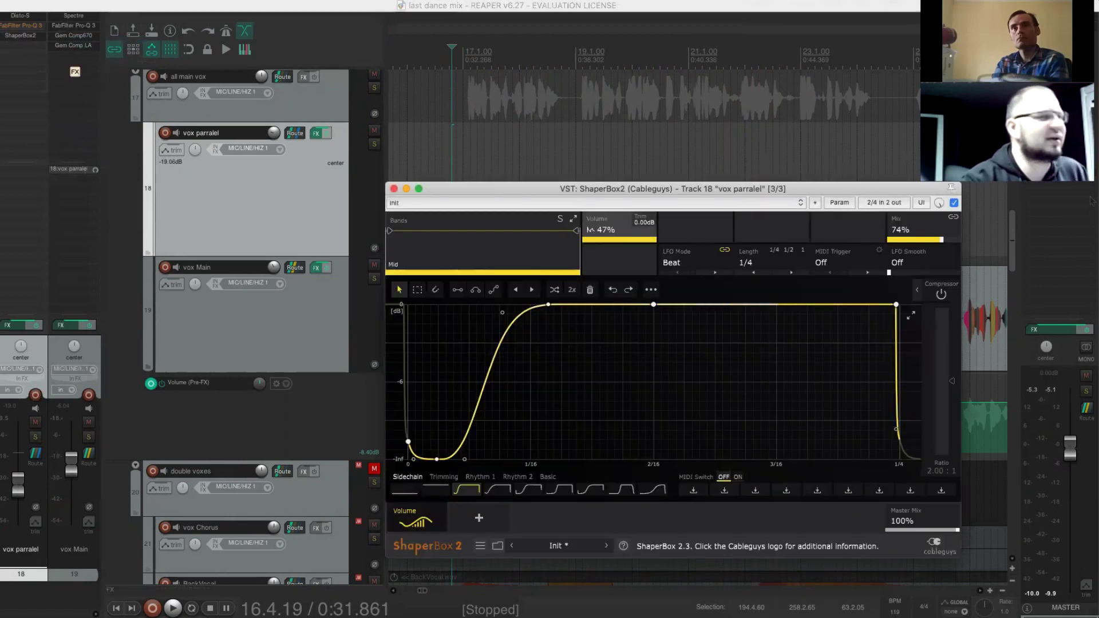
{"action": "left_click", "coordinate": [953, 203]}
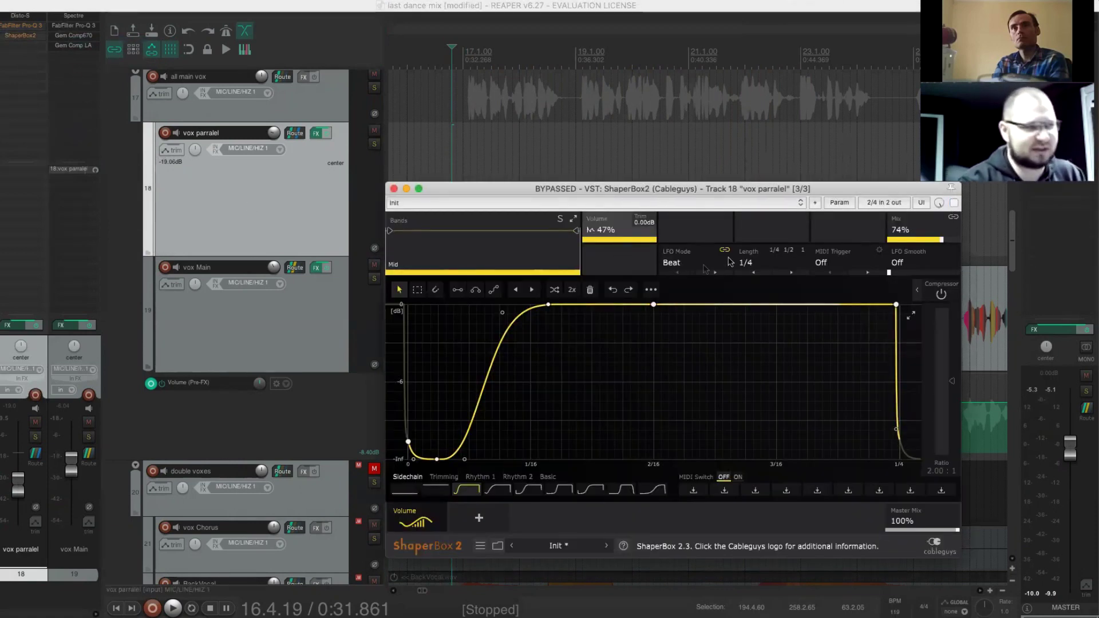
{"action": "left_click", "coordinate": [458, 59]}
{"action": "key", "text": "space"}
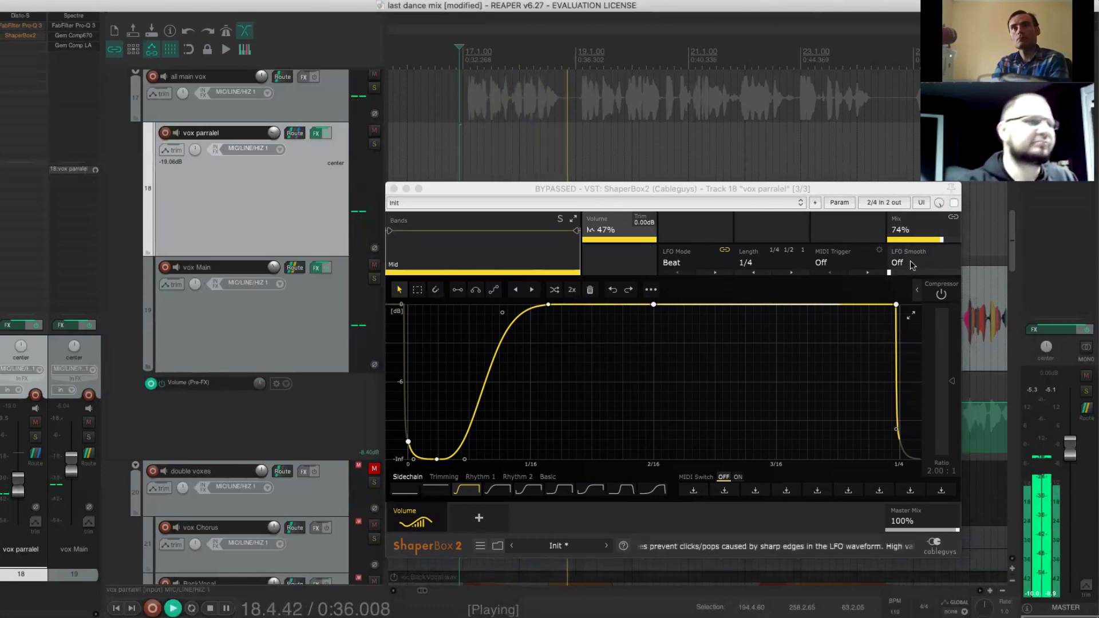
{"action": "left_click", "coordinate": [954, 203]}
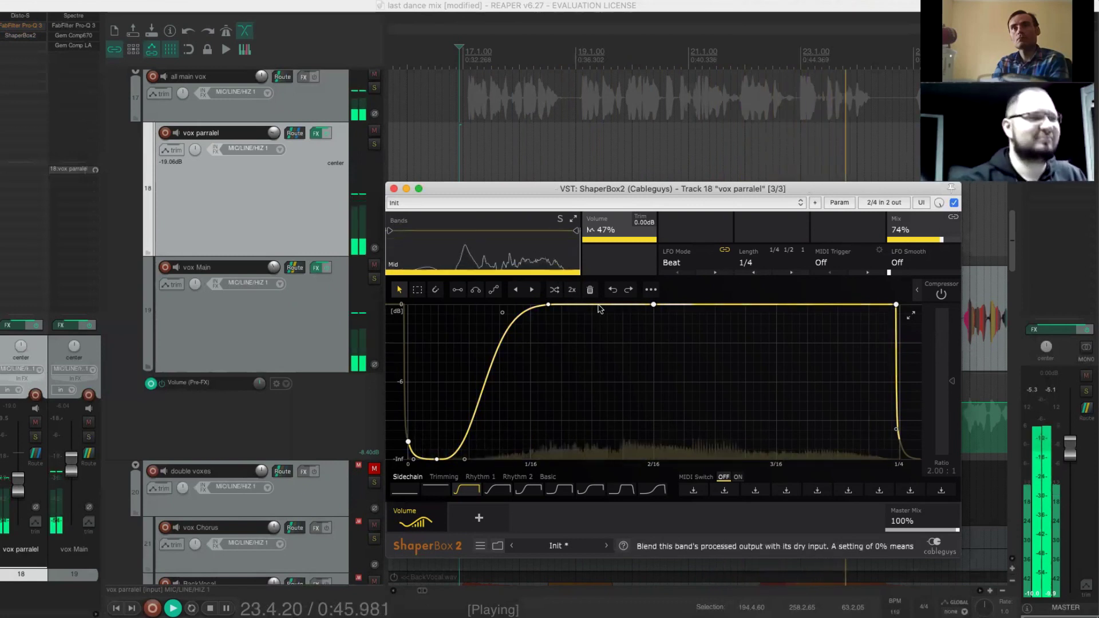
{"action": "left_click", "coordinate": [394, 188]}
{"action": "key", "text": "space"}
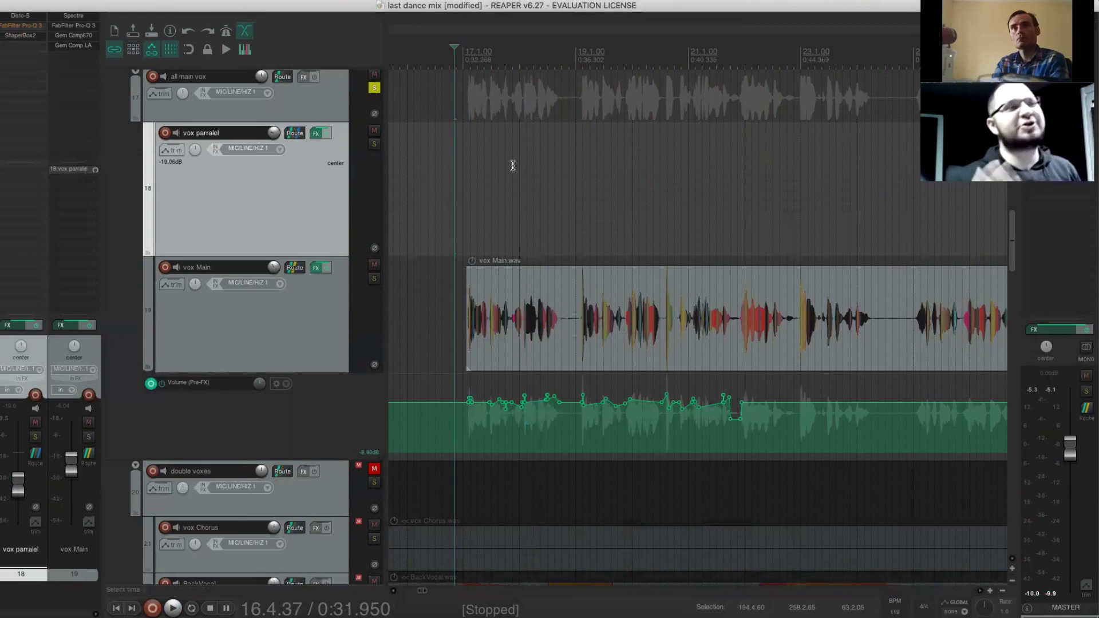
Play all main vox in solo from just before the vocal clip, save the project and clear the solo
{"action": "key", "text": "space"}
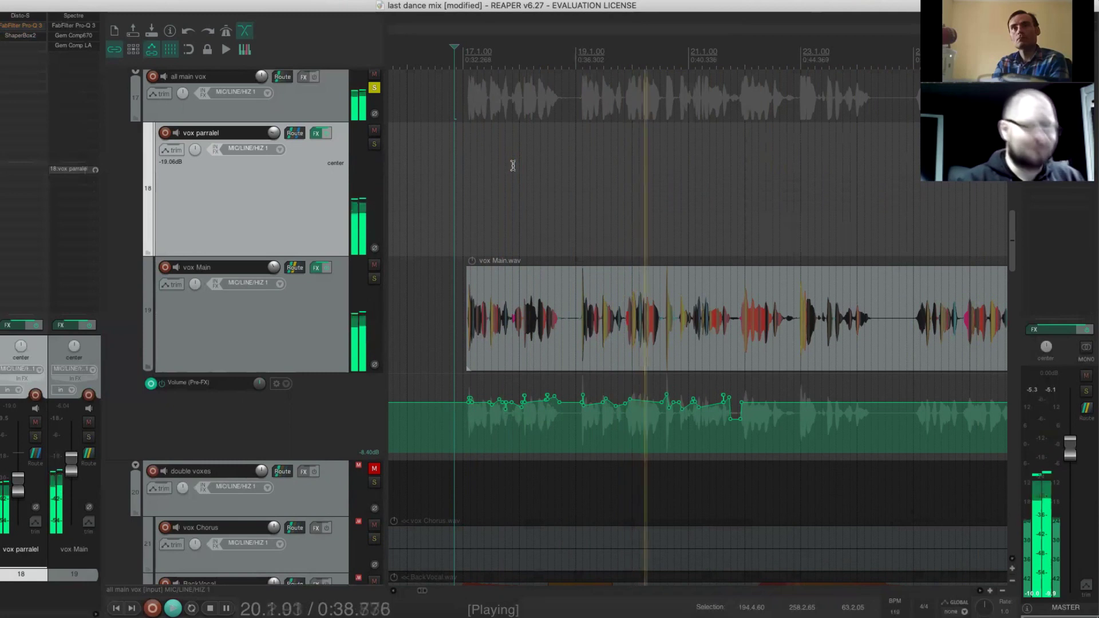
{"action": "key", "text": "space"}
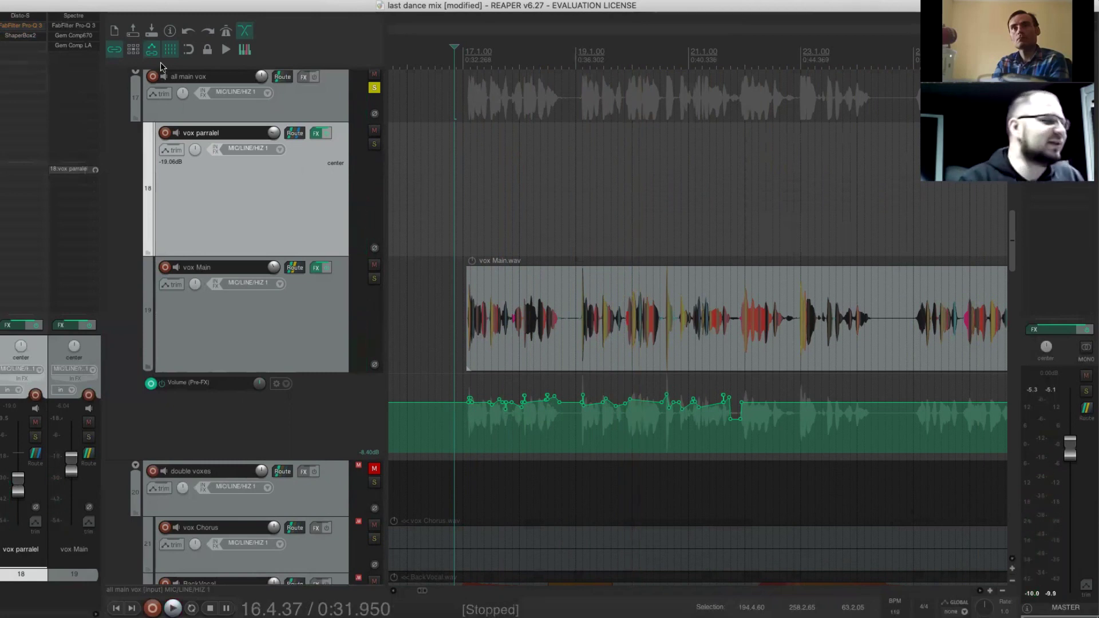
{"action": "left_click", "coordinate": [29, 7]}
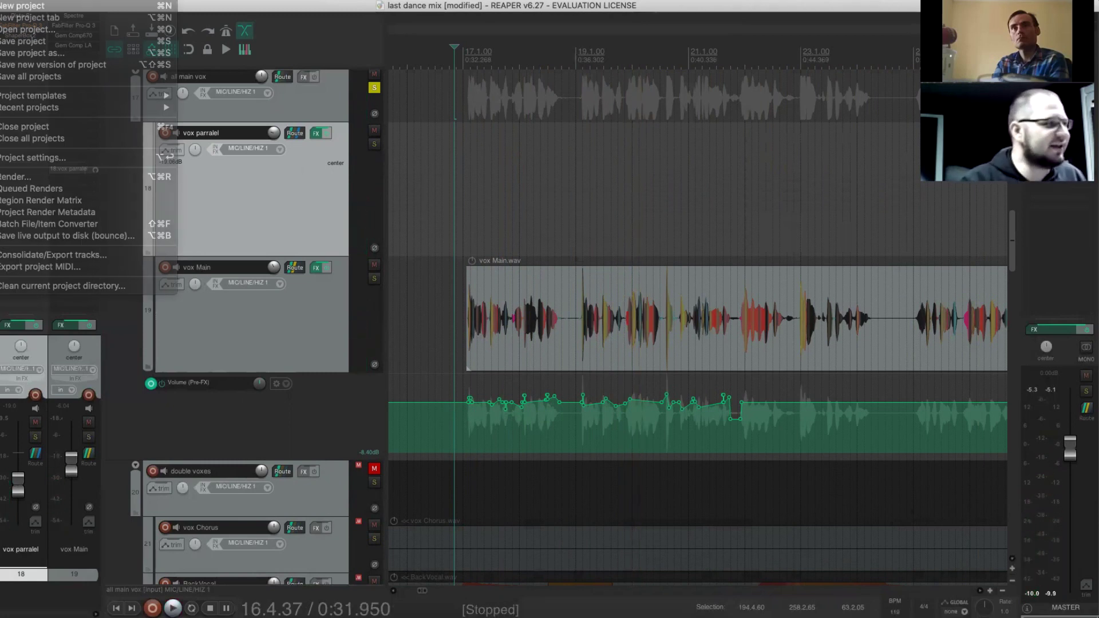
{"action": "left_click", "coordinate": [22, 39]}
{"action": "left_click", "coordinate": [374, 88]}
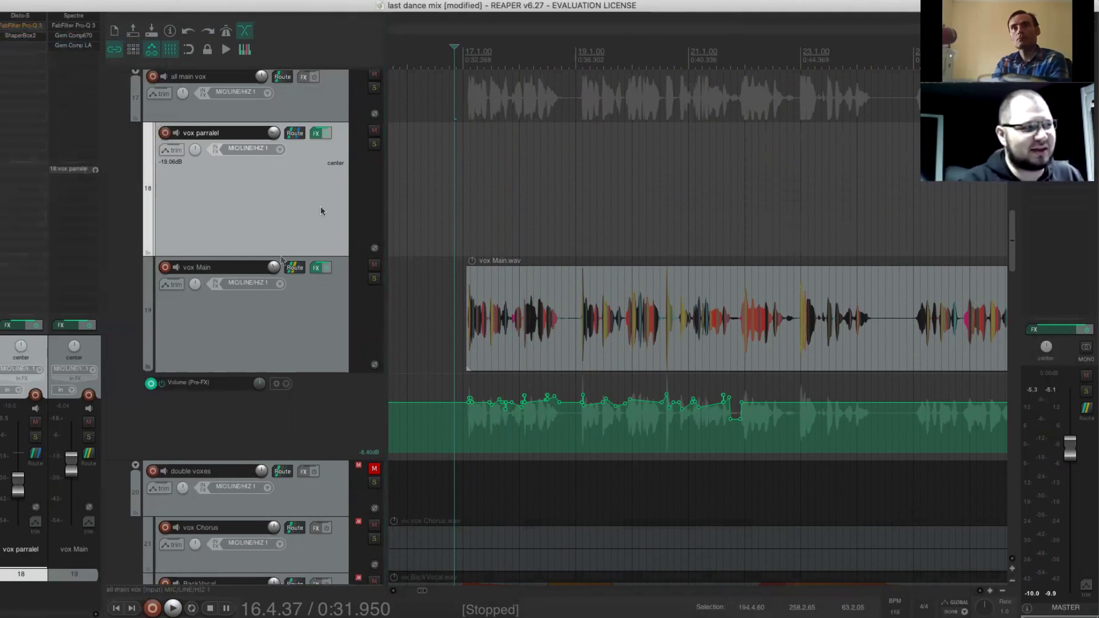
Add a Drive shaper to ShaperBox2 on vox parralel and give it the two-hump curve from the Sweeps 1 presets
{"action": "left_click", "coordinate": [312, 320]}
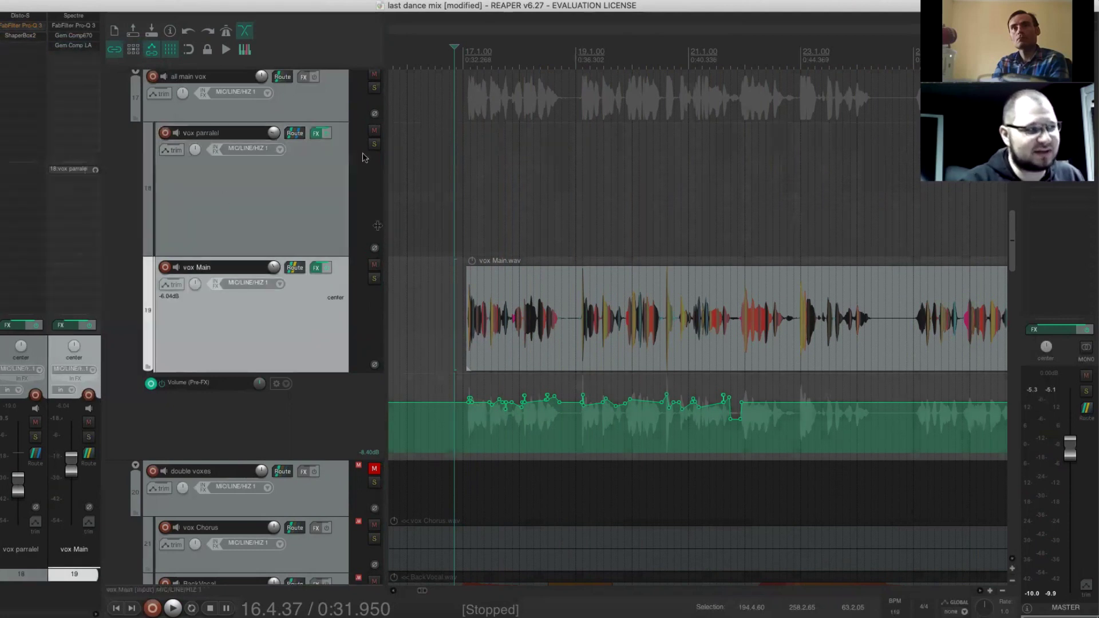
{"action": "left_click", "coordinate": [132, 123]}
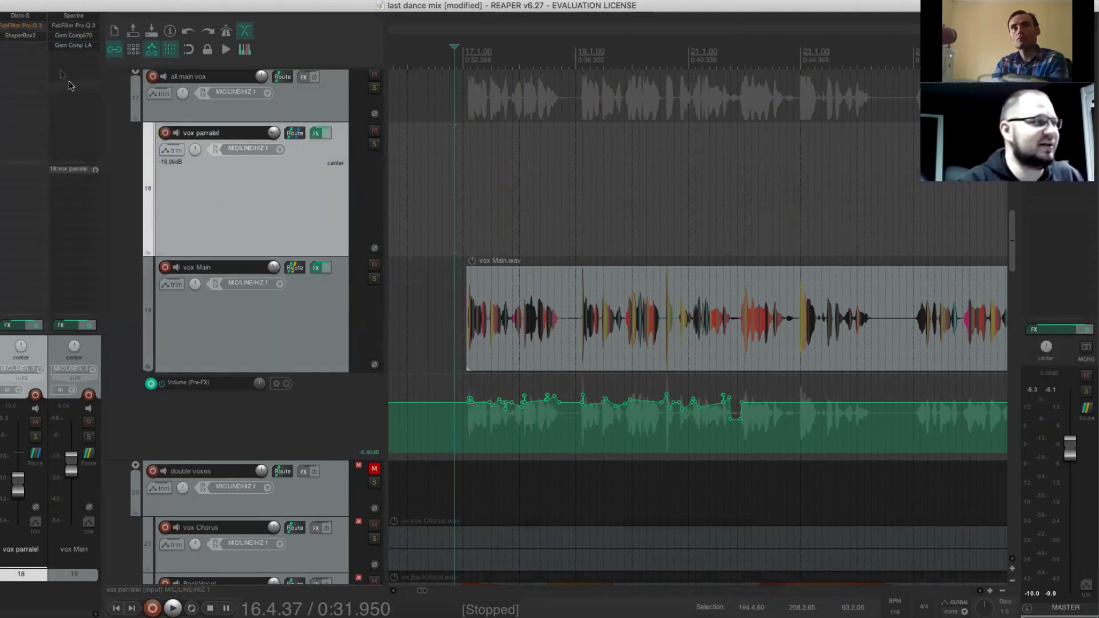
{"action": "left_click", "coordinate": [17, 36]}
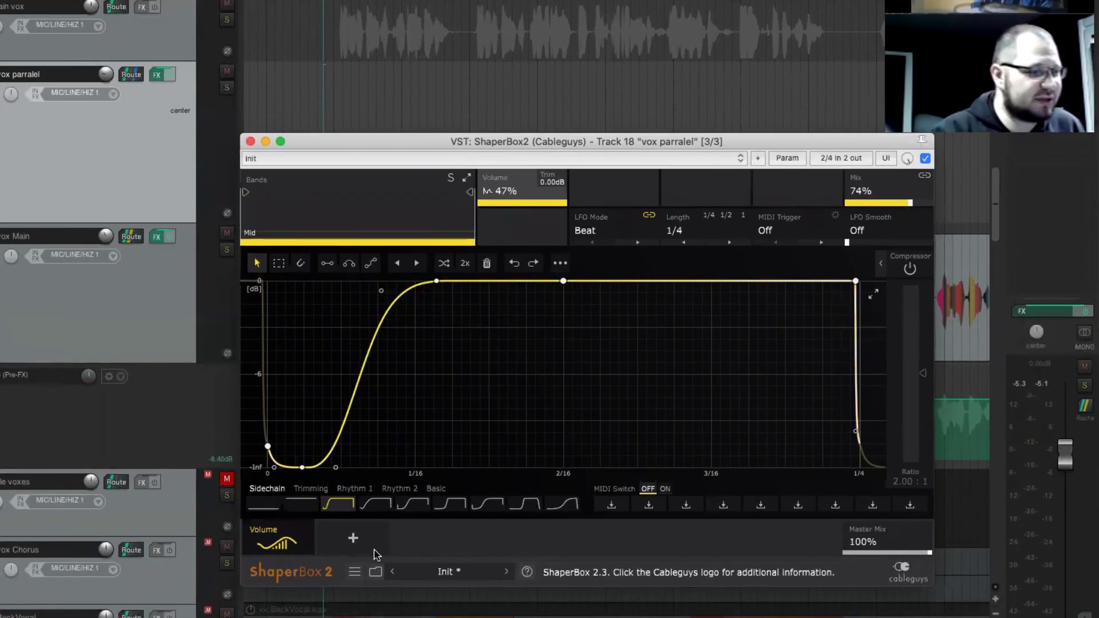
{"action": "left_click", "coordinate": [479, 518]}
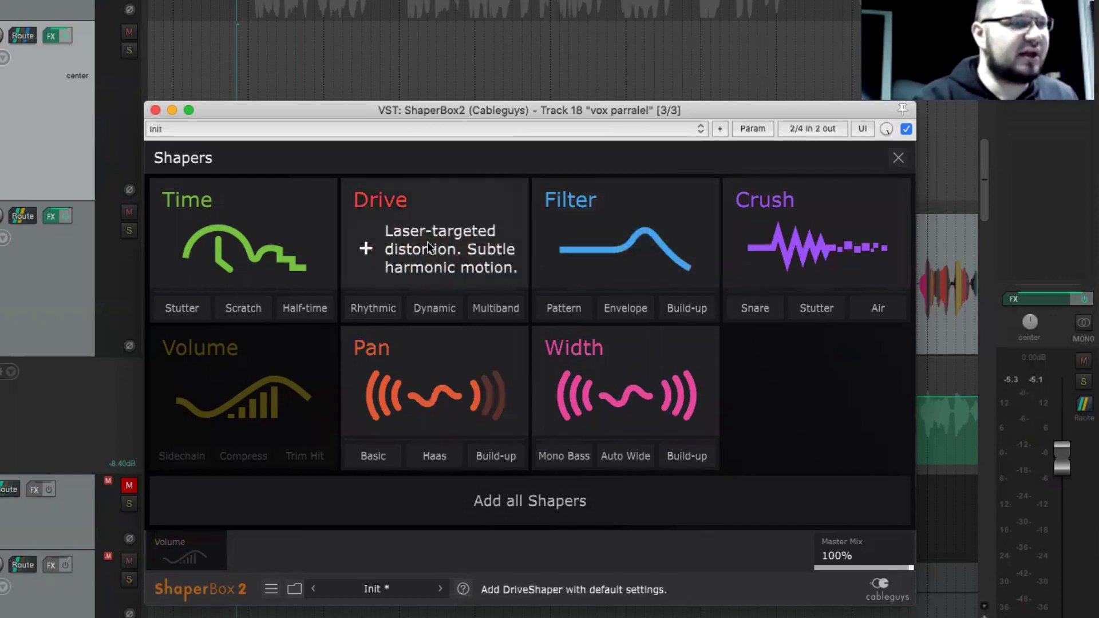
{"action": "left_click", "coordinate": [457, 243]}
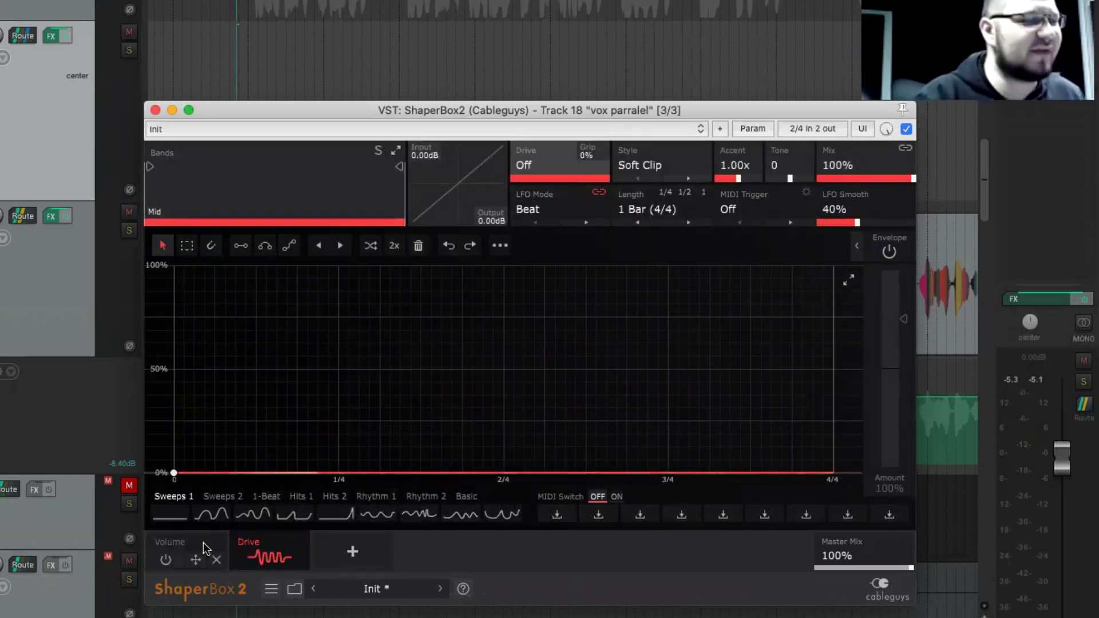
{"action": "left_click", "coordinate": [211, 513]}
Set the Drive shaper's LFO length to 1/4 and mix to 21% with vox parralel soloed, and check it in the full mix
{"action": "key", "text": "space"}
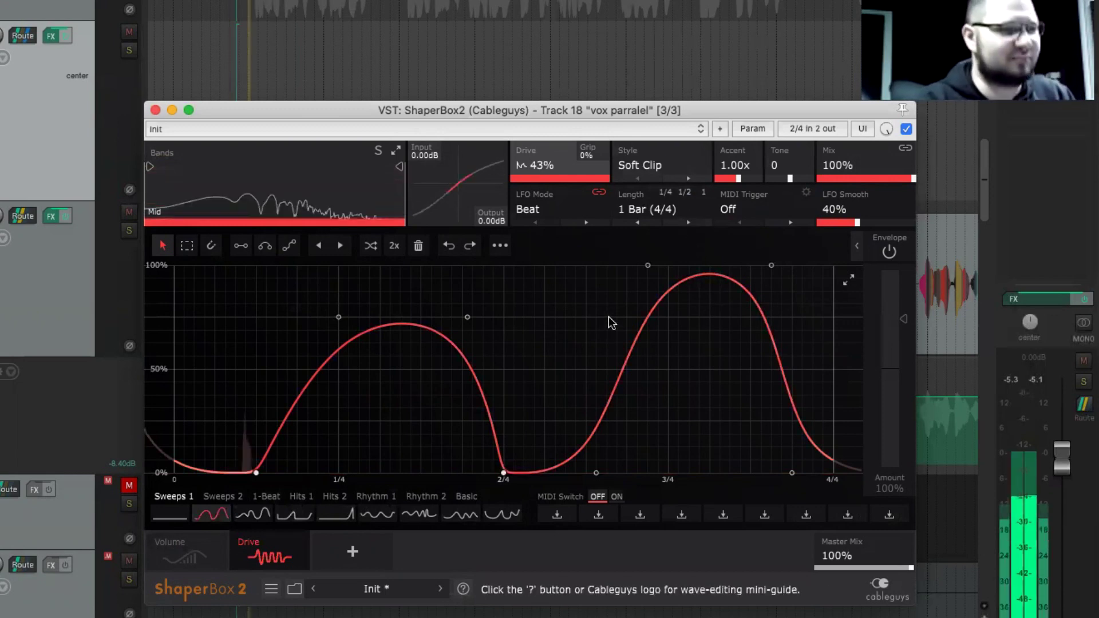
{"action": "left_click", "coordinate": [130, 50]}
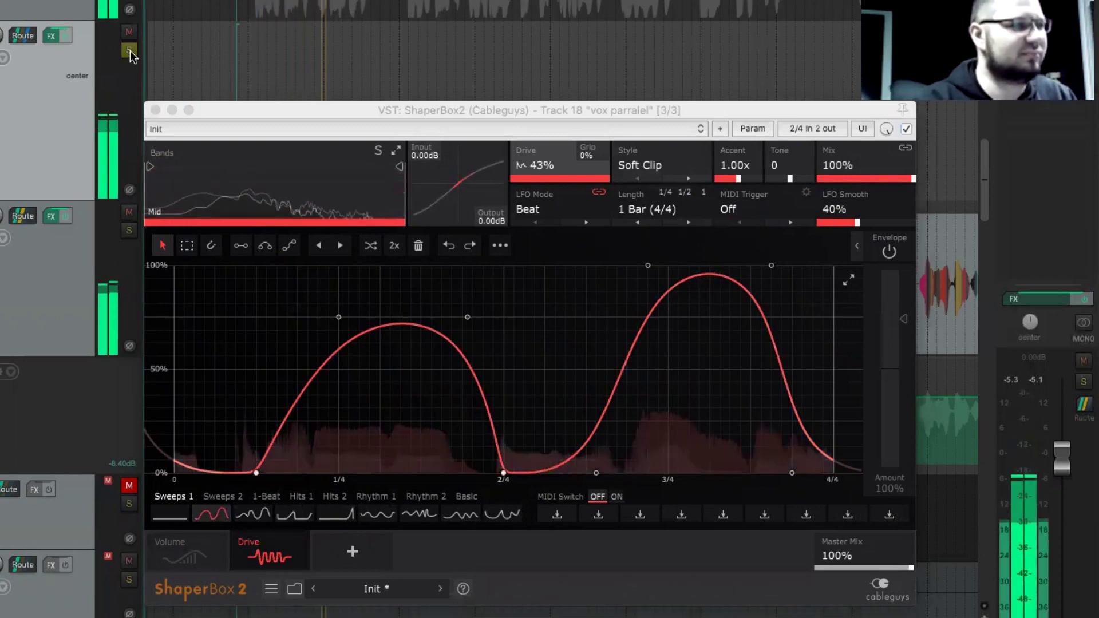
{"action": "left_click_drag", "start_coordinate": [837, 166], "coordinate": [838, 195]}
{"action": "left_click", "coordinate": [647, 210]}
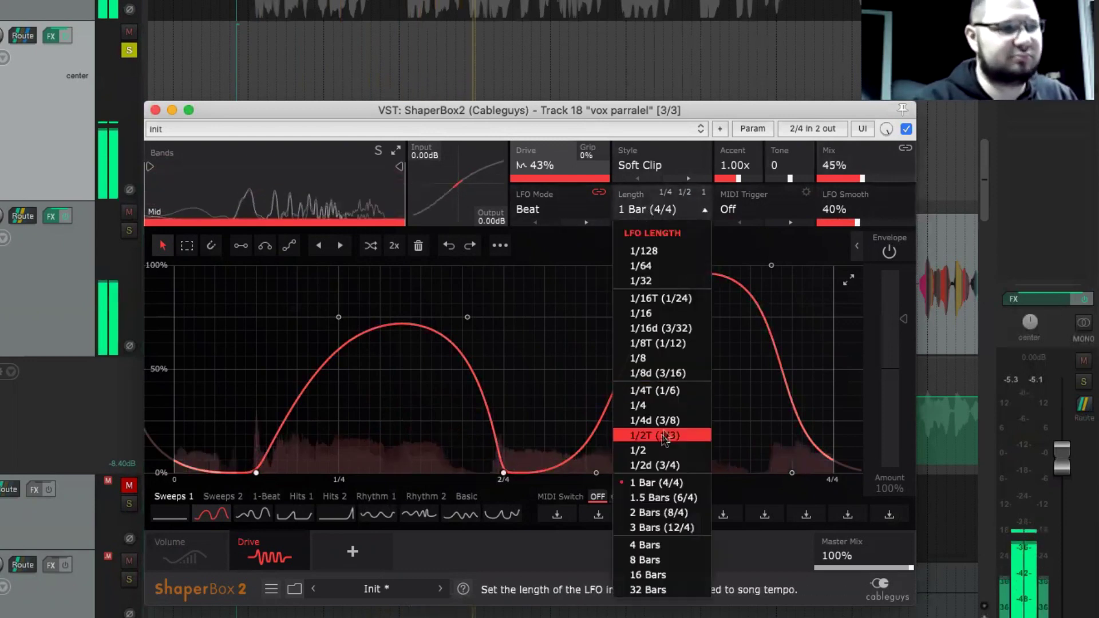
{"action": "left_click", "coordinate": [653, 406]}
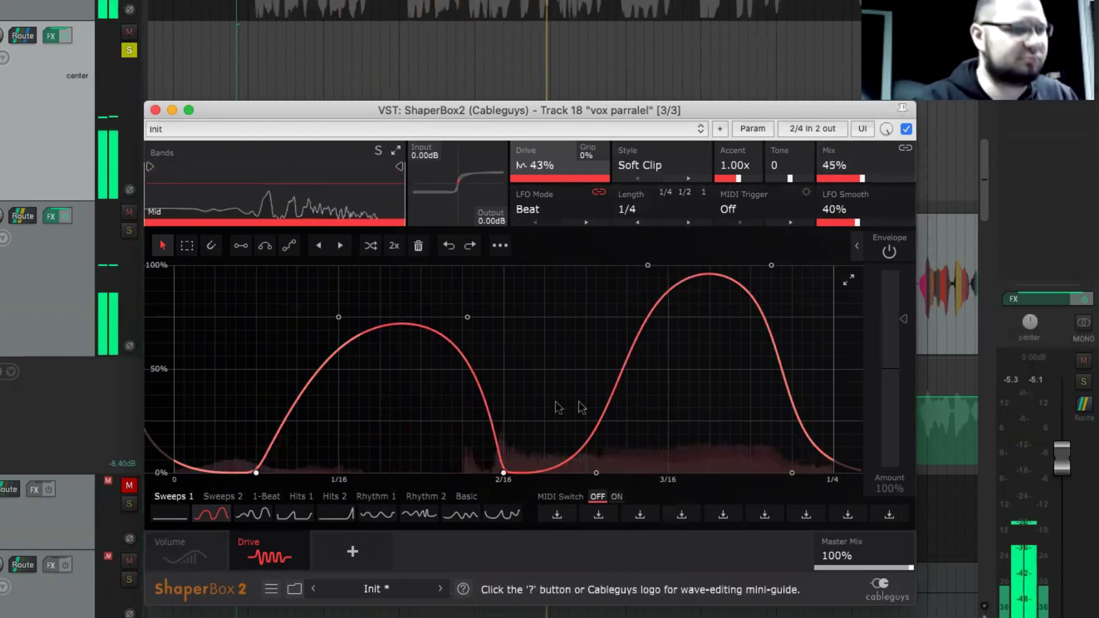
{"action": "left_click_drag", "start_coordinate": [837, 166], "coordinate": [837, 170]}
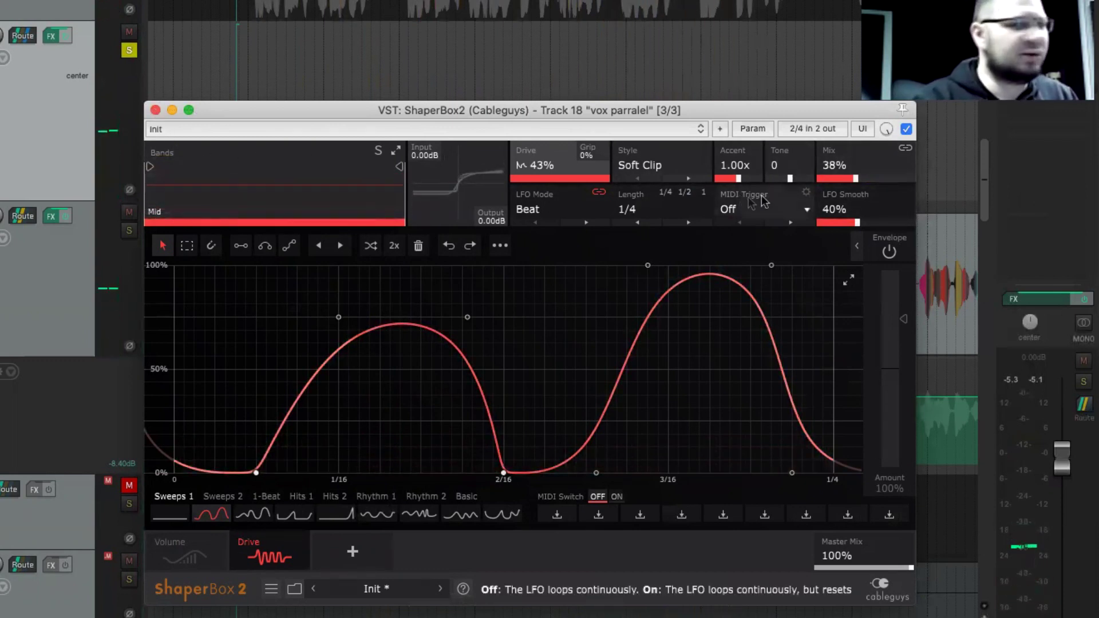
{"action": "left_click_drag", "start_coordinate": [842, 186], "coordinate": [842, 195]}
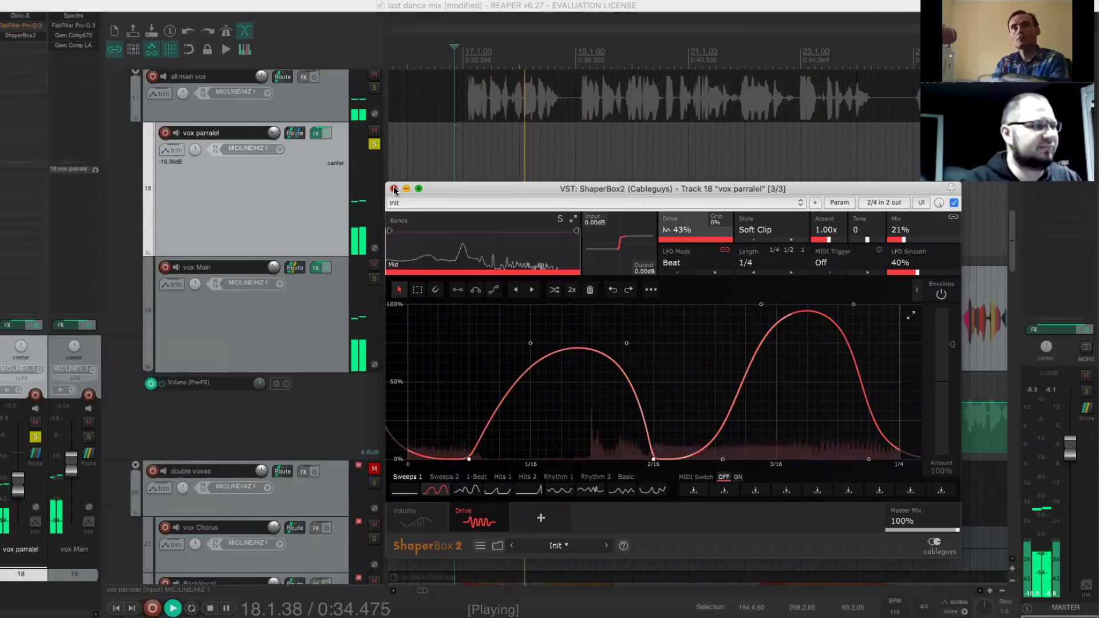
{"action": "left_click", "coordinate": [155, 110]}
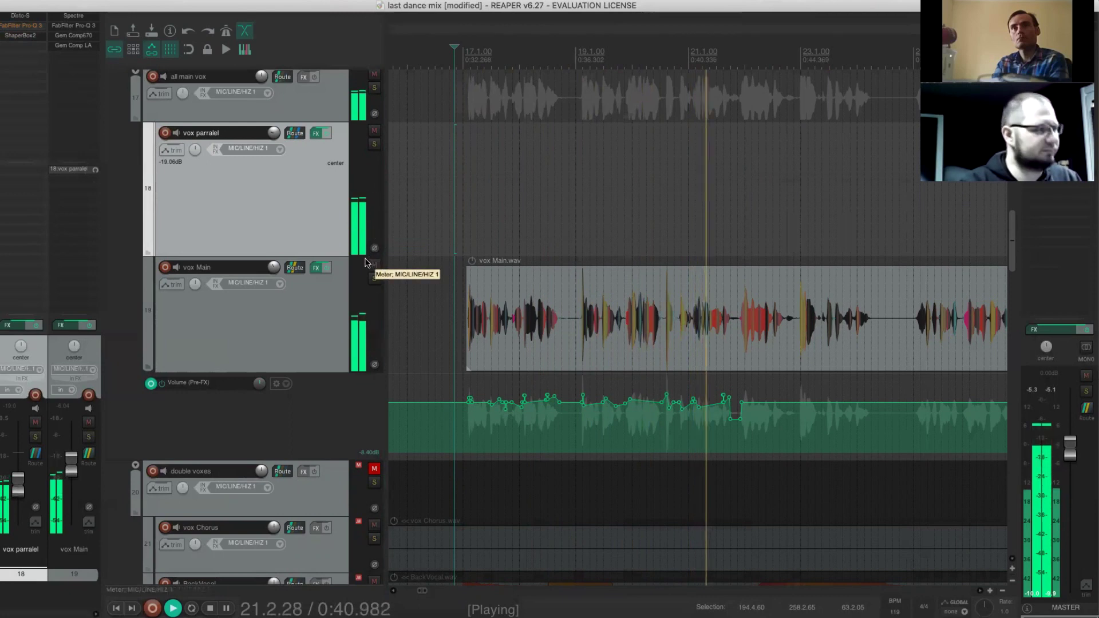
{"action": "key", "text": "space"}
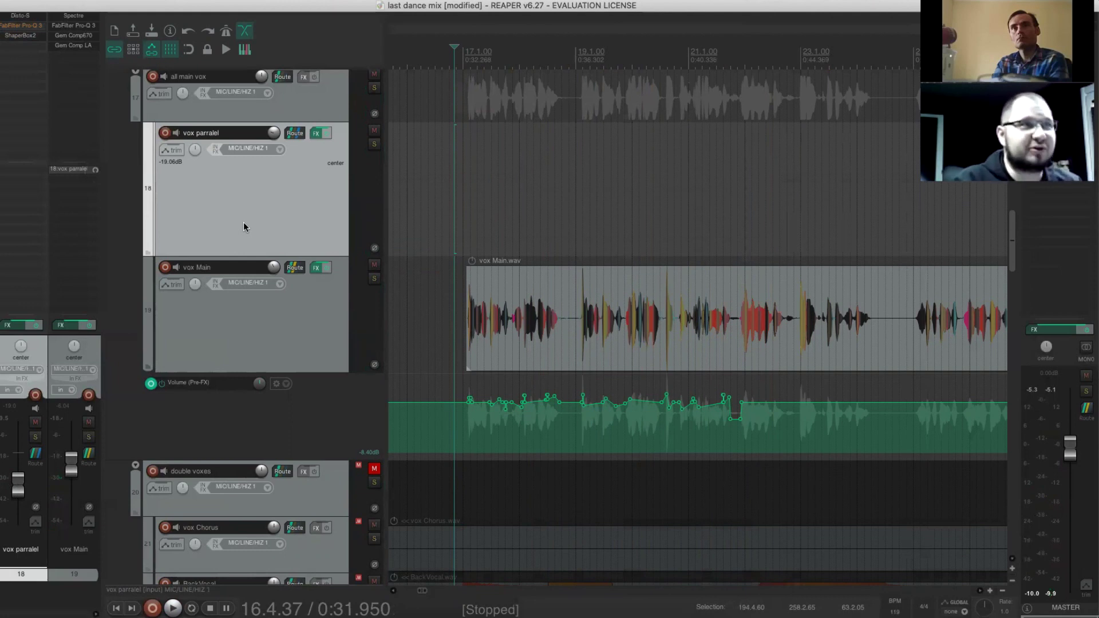
Switch the Drive shaper to the last Sweeps 2 curve and set its mix to 29% during playback
{"action": "left_click", "coordinate": [20, 35]}
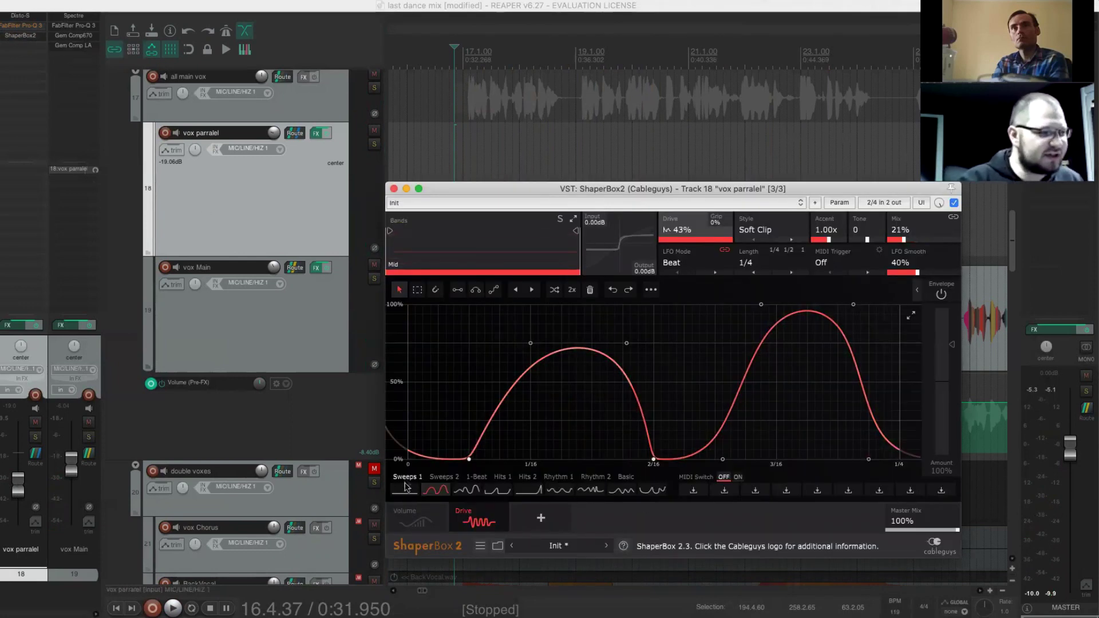
{"action": "left_click", "coordinate": [449, 478]}
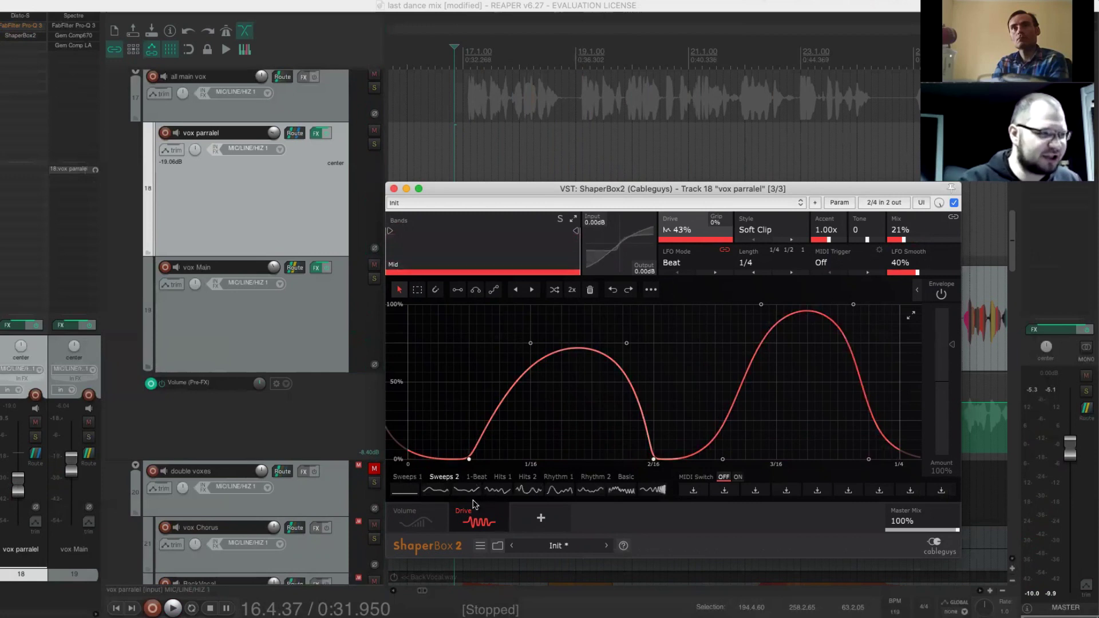
{"action": "left_click", "coordinate": [658, 489]}
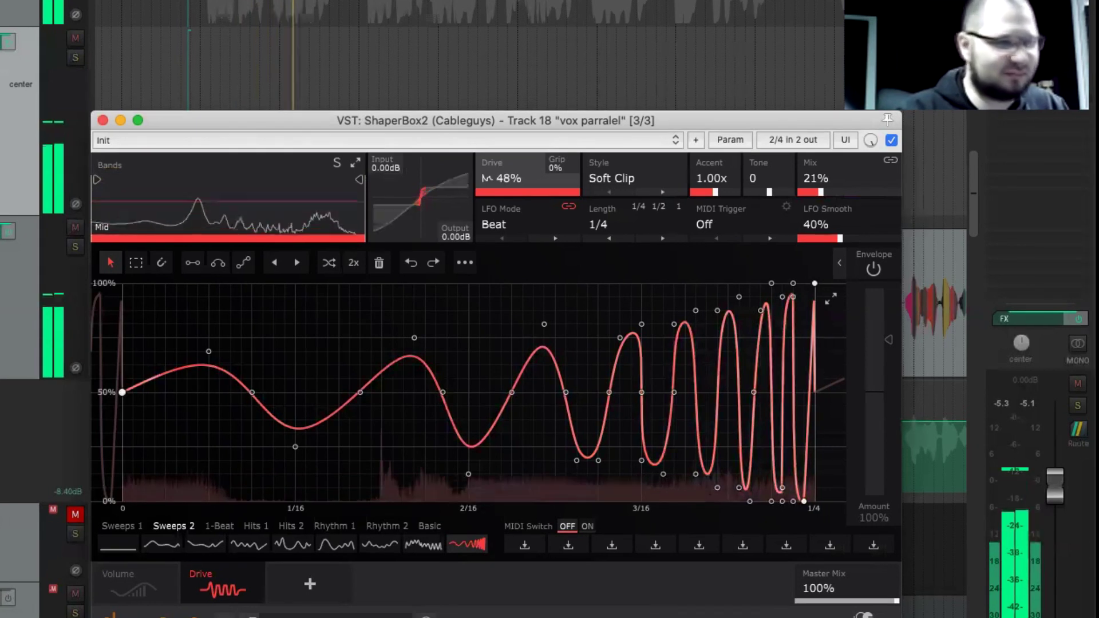
{"action": "scroll", "coordinate": [819, 192], "scroll_direction": "up", "scroll_amount": 15}
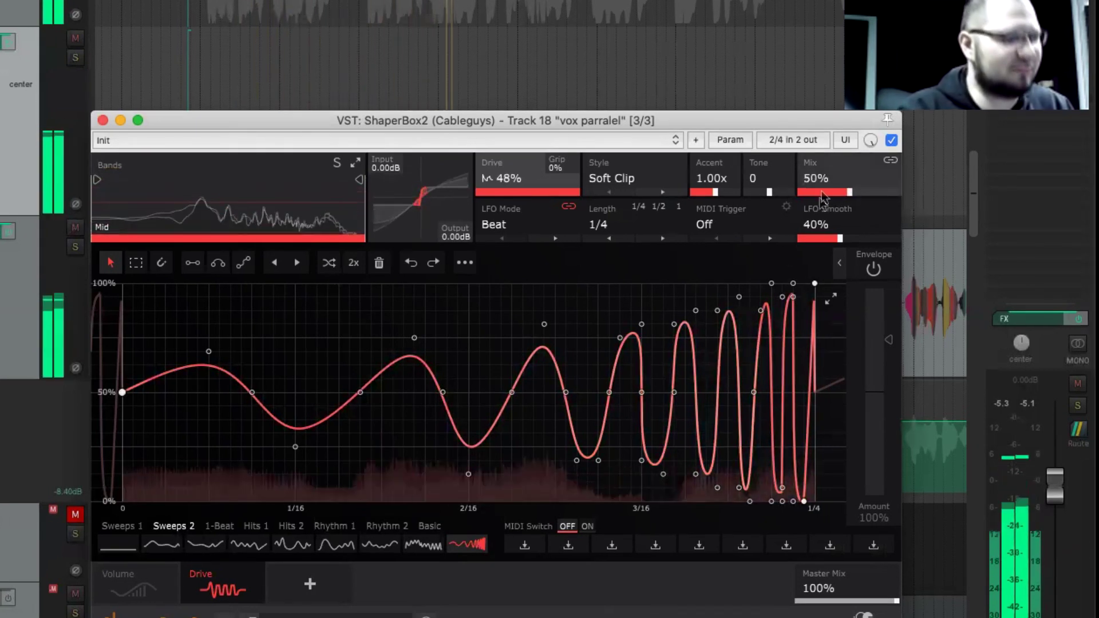
{"action": "scroll", "coordinate": [815, 200], "scroll_direction": "down", "scroll_amount": 12}
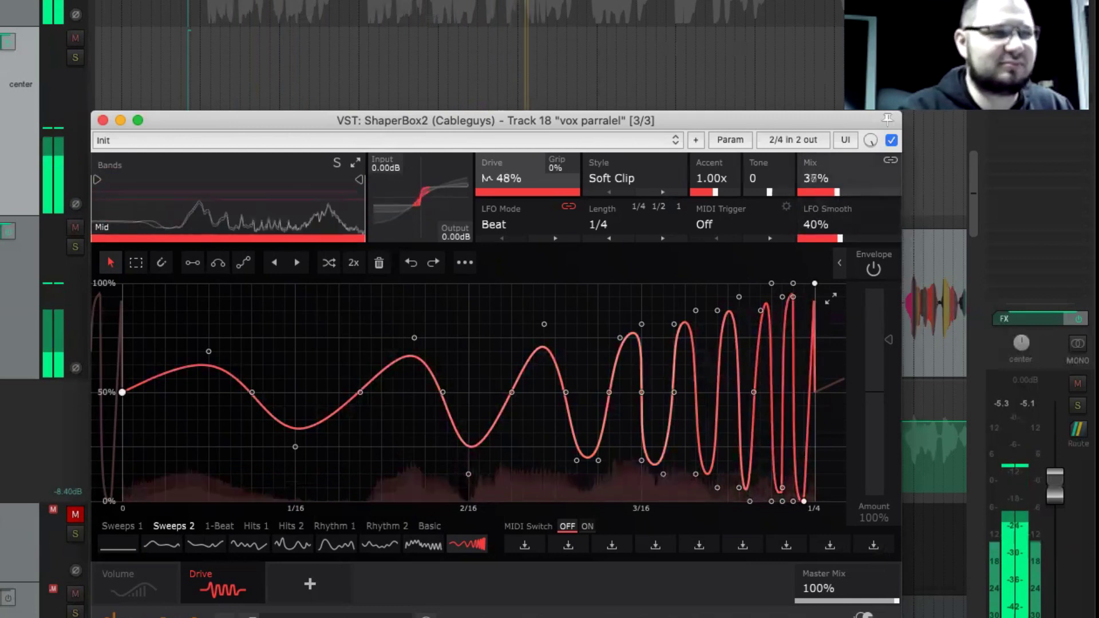
{"action": "key", "text": "space"}
Turn off the Drive shaper and add a Filter shaper with default settings to ShaperBox2
{"action": "mouse_move", "coordinate": [229, 578]}
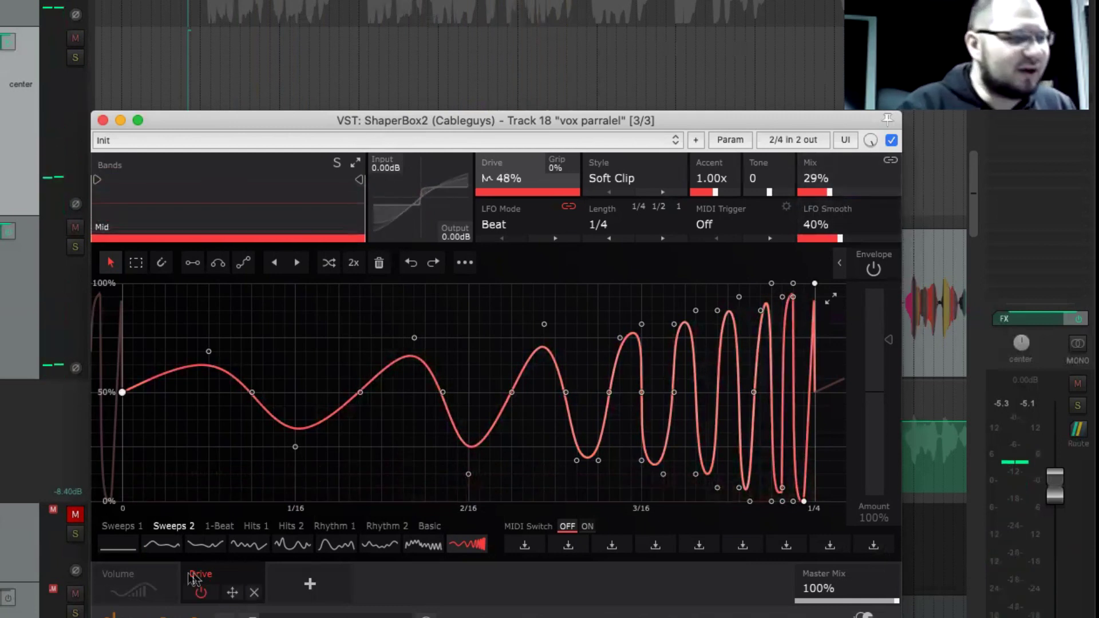
{"action": "left_click", "coordinate": [201, 592]}
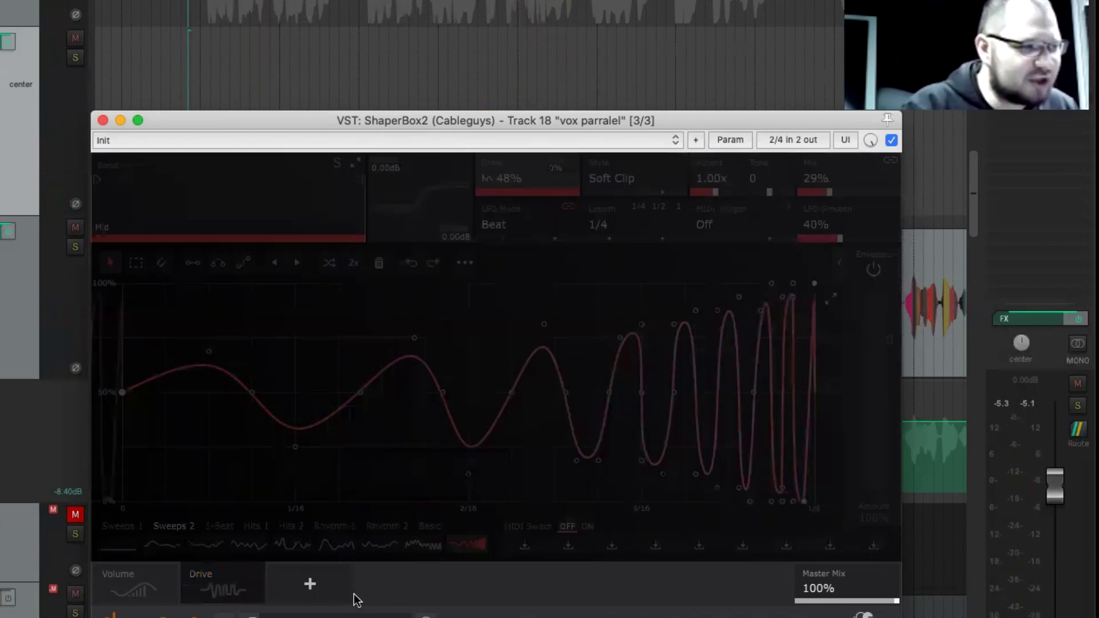
{"action": "left_click", "coordinate": [312, 587]}
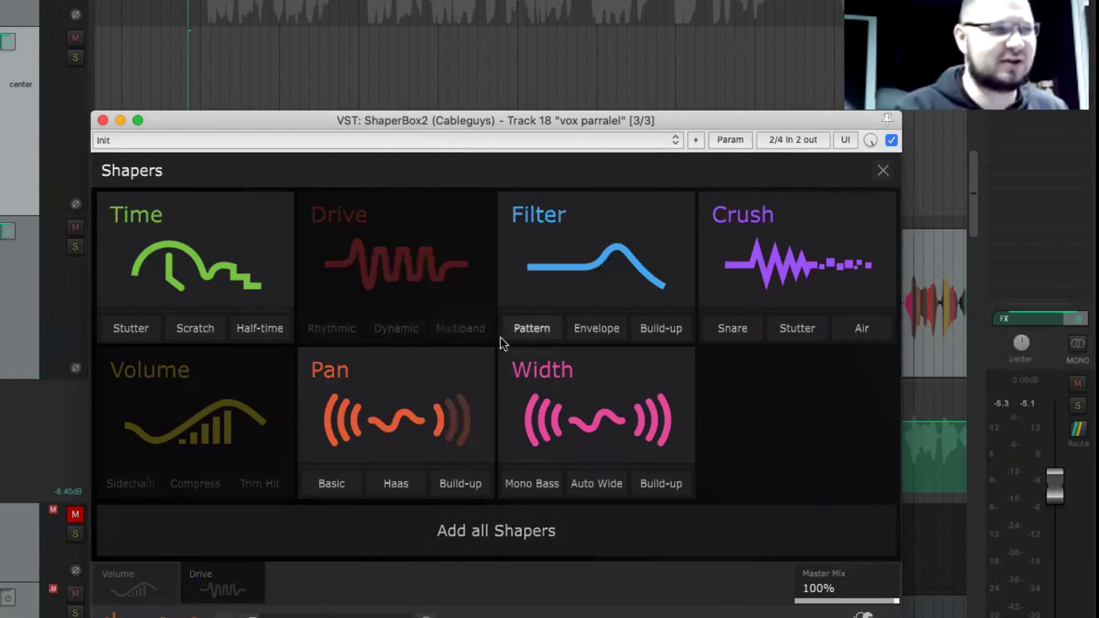
{"action": "left_click", "coordinate": [572, 286]}
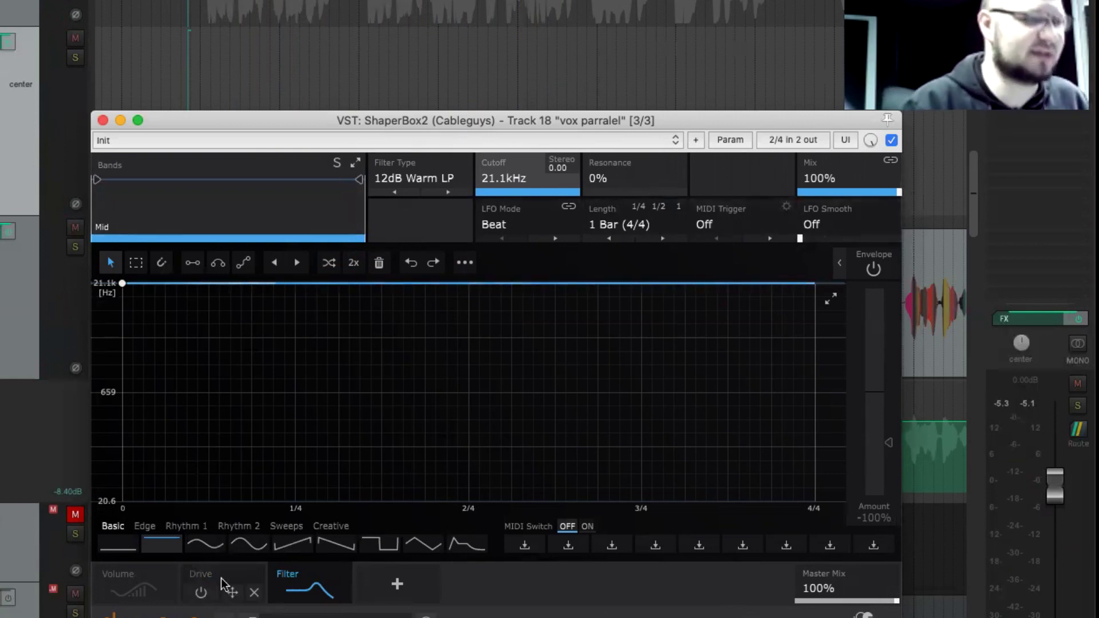
Give the Filter shaper a rising ramp, solo vox parralel and raise the ramp's start point for an average cutoff of 2.99 kHz during playback
{"action": "left_click", "coordinate": [292, 544]}
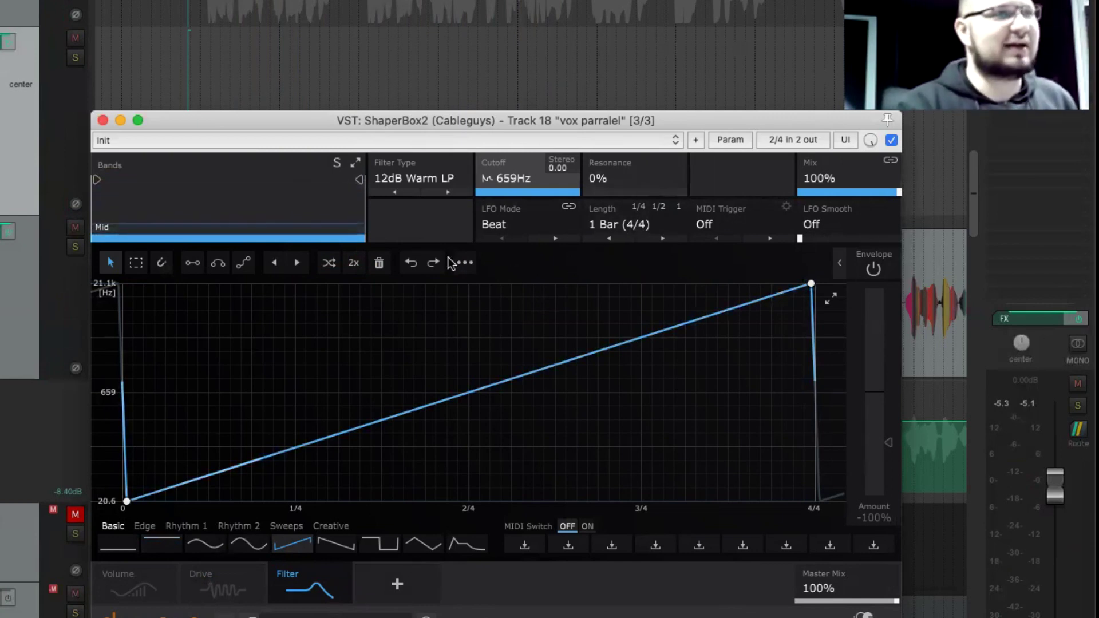
{"action": "key", "text": "space"}
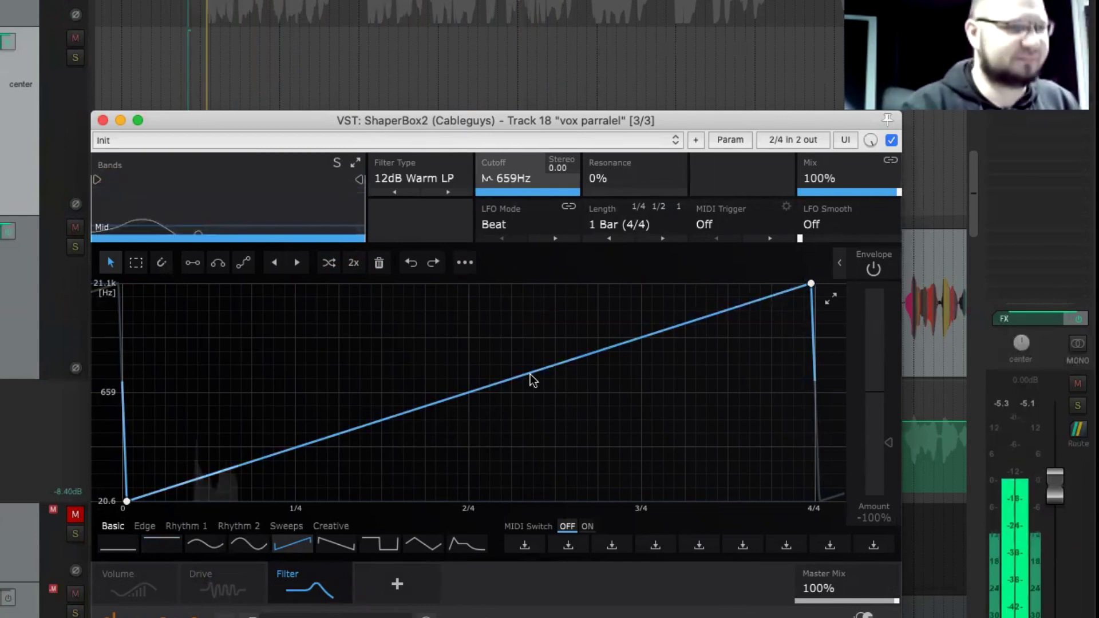
{"action": "left_click", "coordinate": [75, 58]}
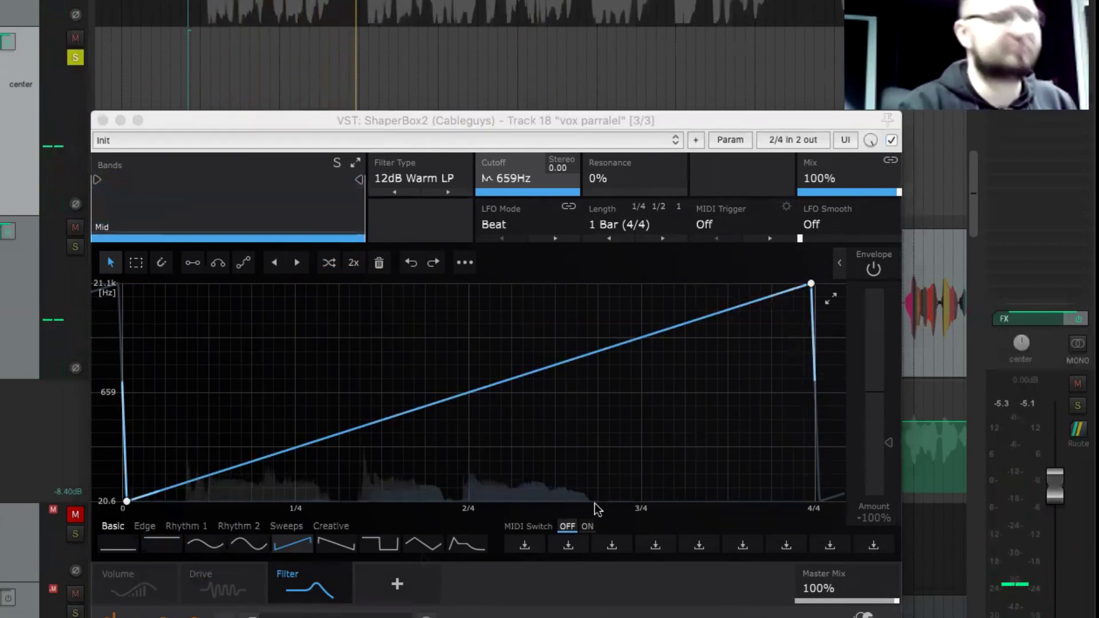
{"action": "left_click_drag", "start_coordinate": [111, 492], "coordinate": [110, 408]}
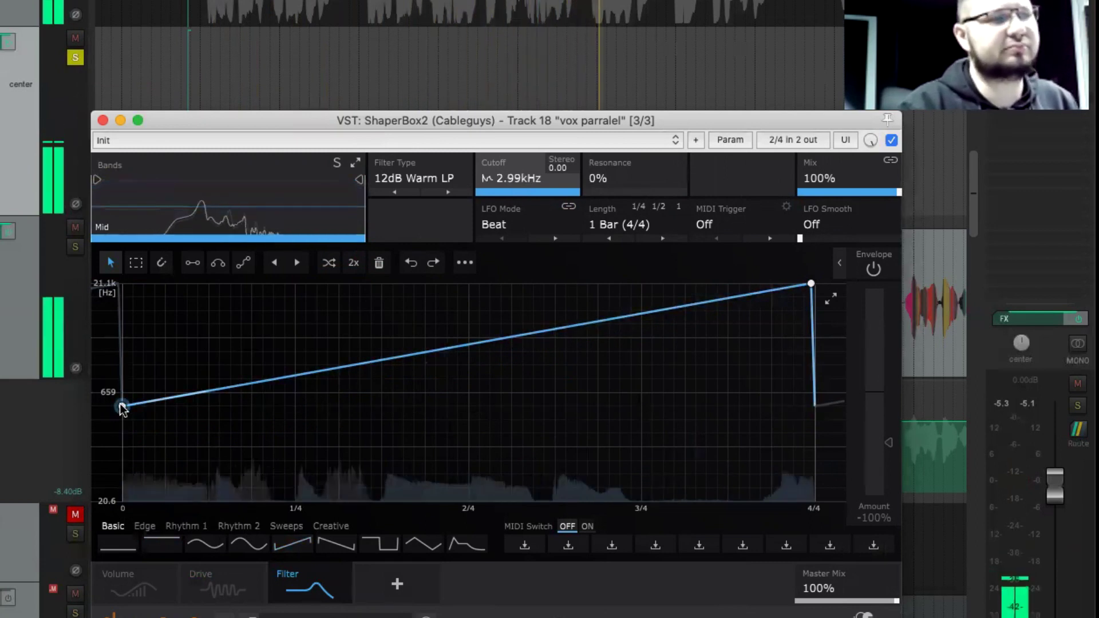
{"action": "key", "text": "space"}
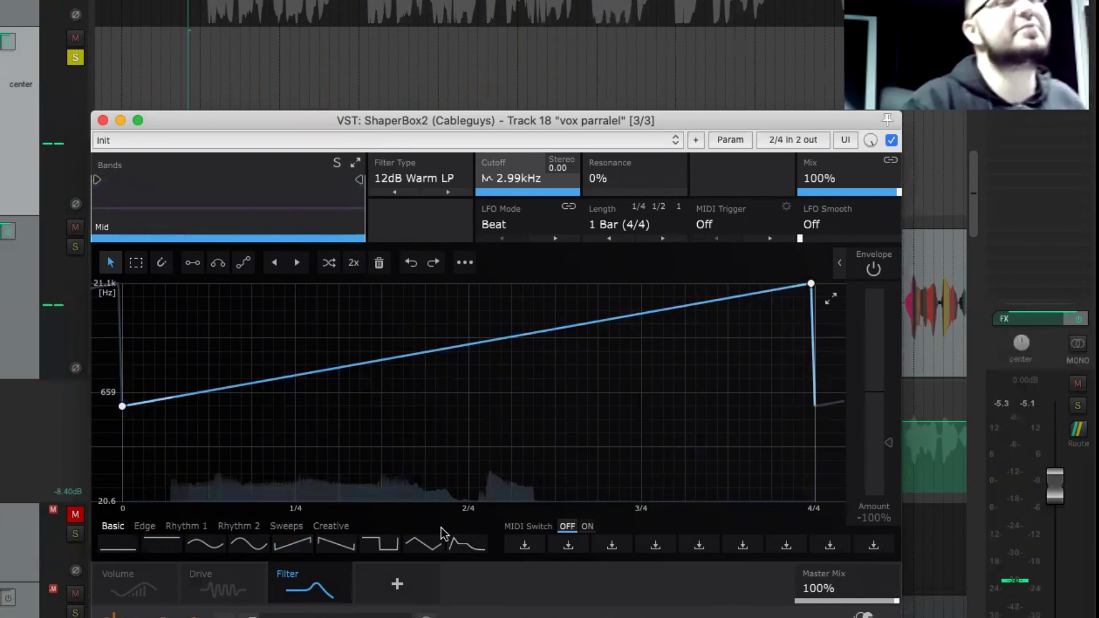
Set the Filter shaper's LFO length to 1/2 and check it with vox parralel soloed and in the full mix
{"action": "left_click", "coordinate": [630, 224]}
{"action": "left_click", "coordinate": [662, 476]}
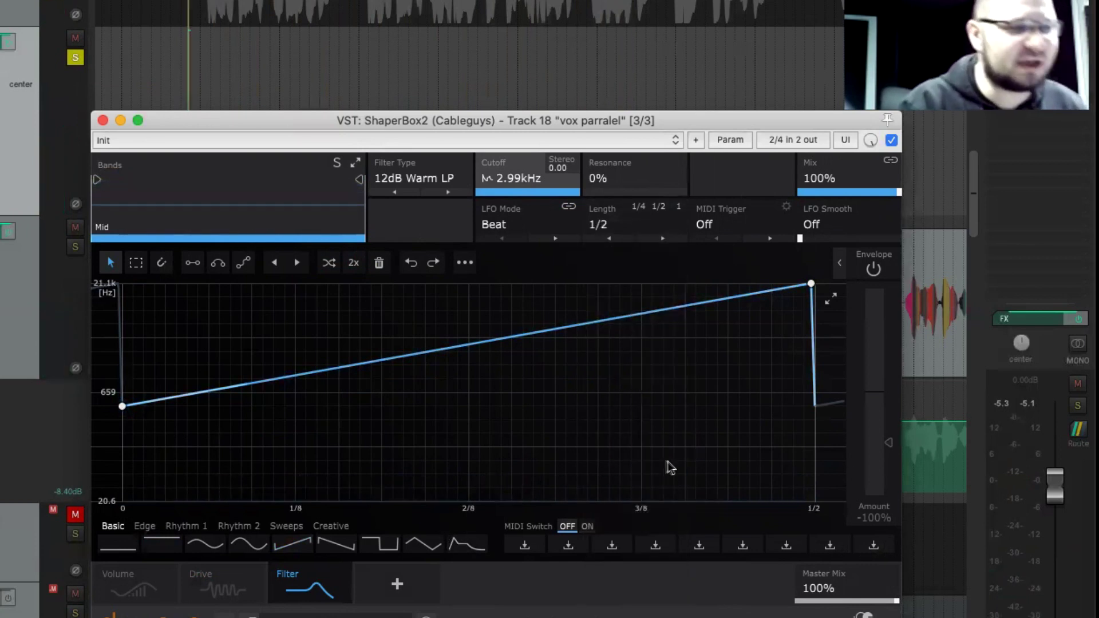
{"action": "key", "text": "space"}
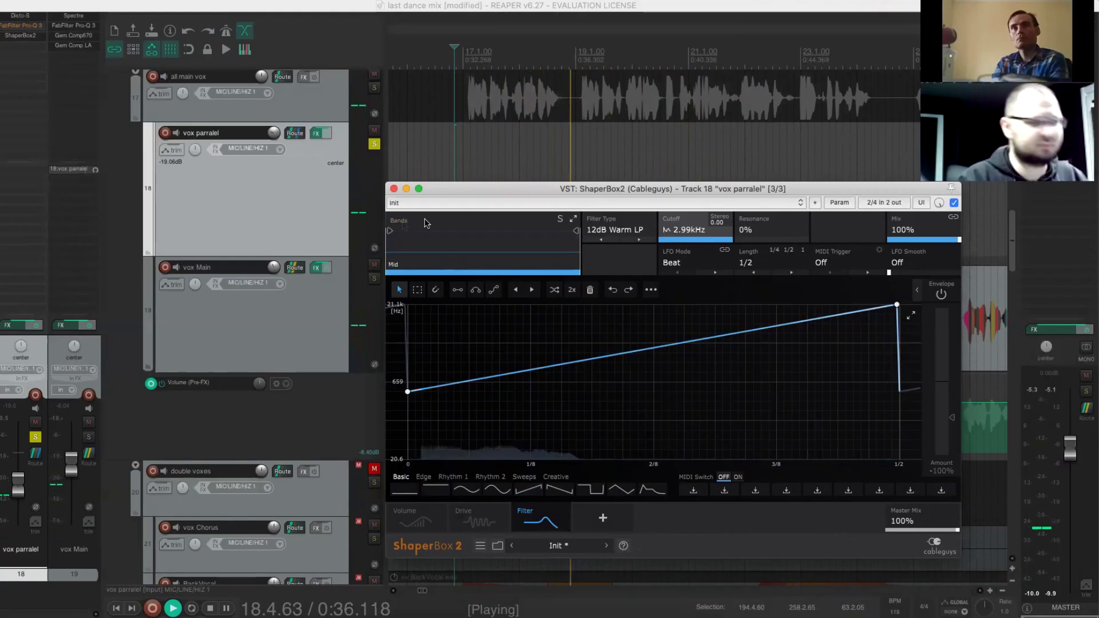
{"action": "left_click", "coordinate": [394, 189]}
{"action": "key", "text": "space"}
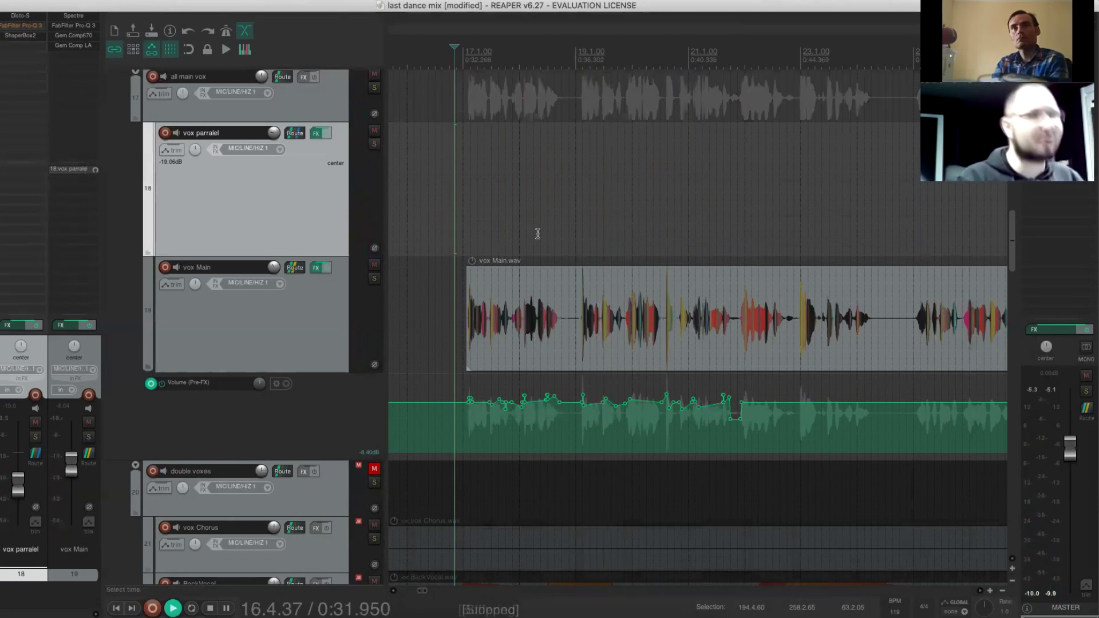
{"action": "key", "text": "space"}
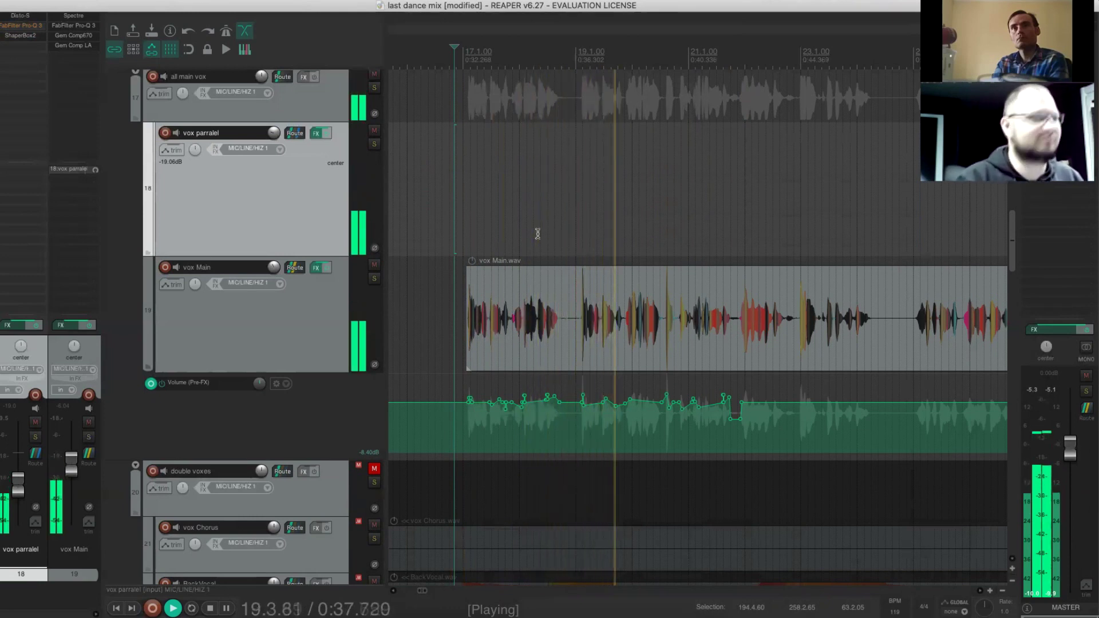
{"action": "key", "text": "space"}
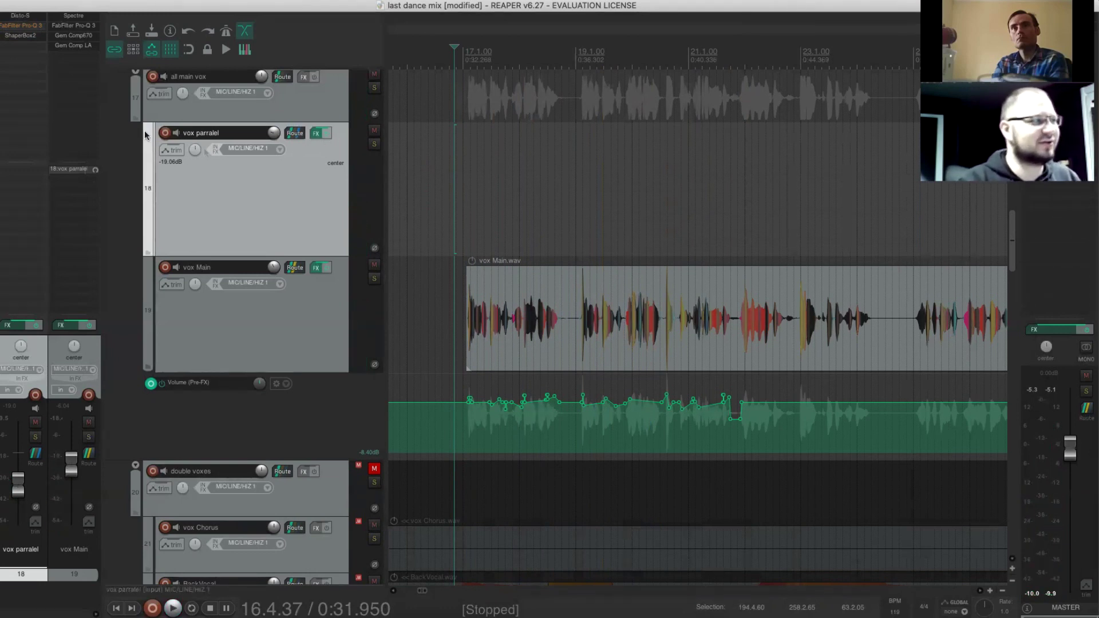
Set the Filter shaper's mix to 56%, turn the Volume shaper back on and listen to the result in the full mix
{"action": "left_click", "coordinate": [29, 38]}
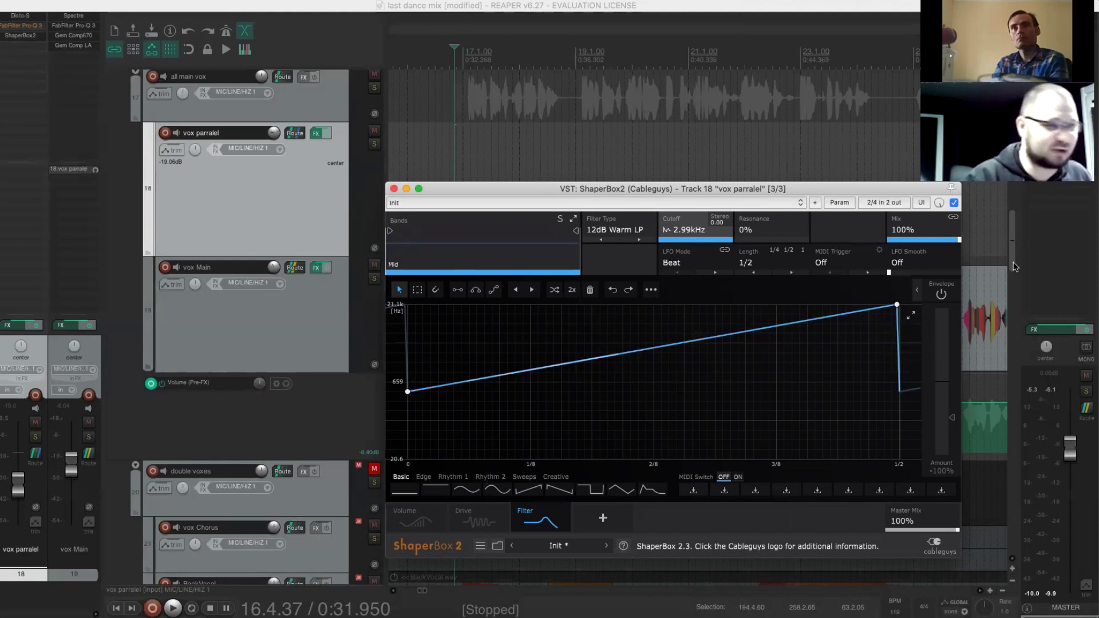
{"action": "left_click_drag", "start_coordinate": [959, 243], "coordinate": [927, 241]}
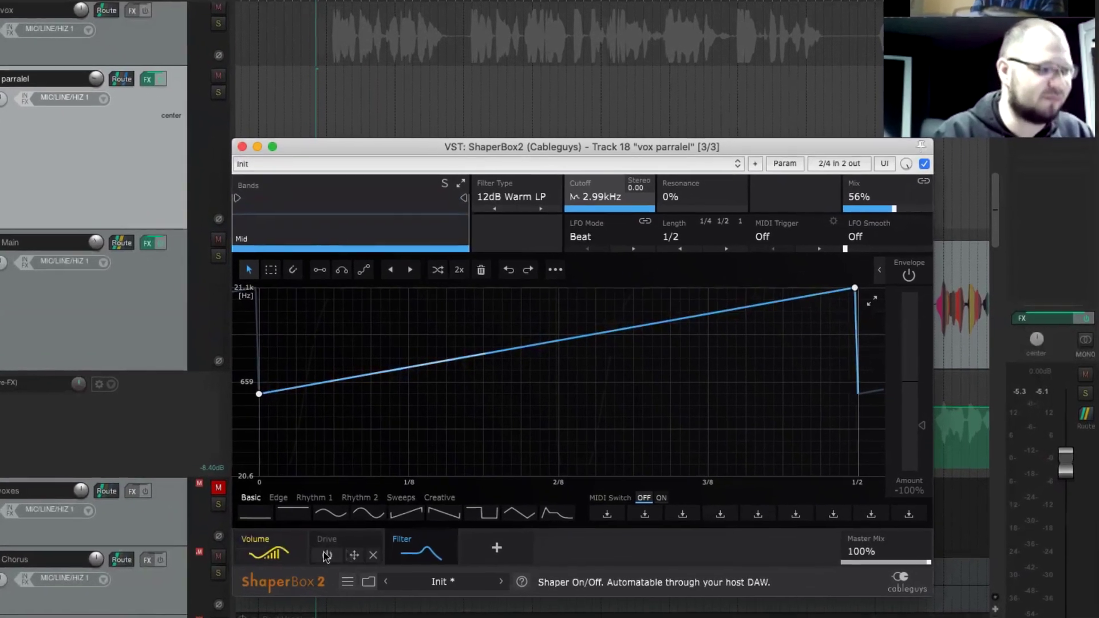
{"action": "key", "text": "space"}
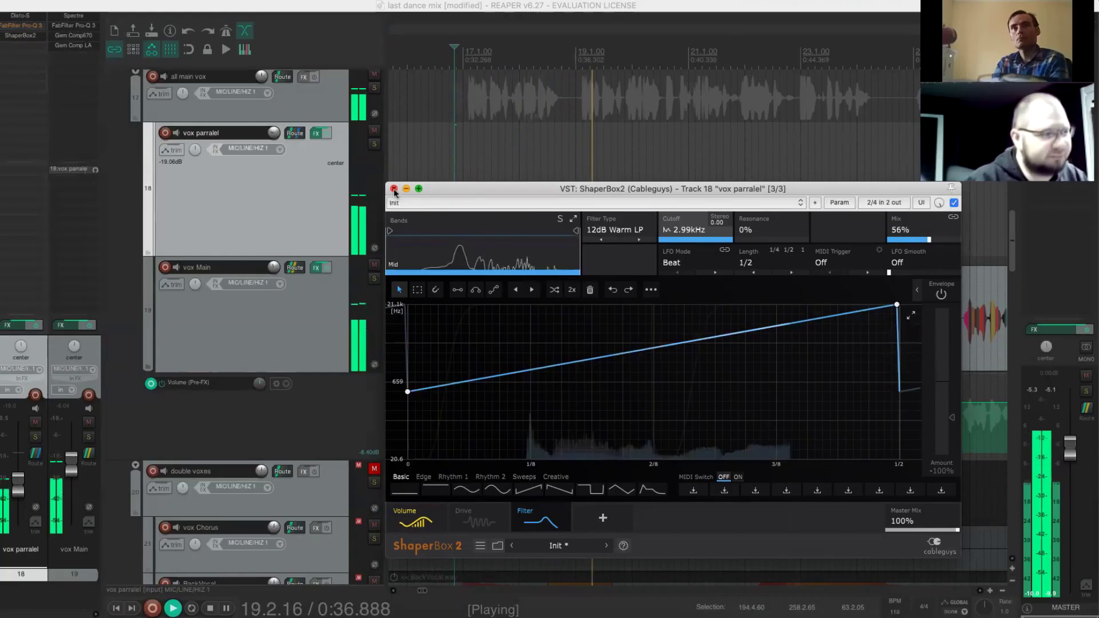
{"action": "left_click", "coordinate": [647, 160]}
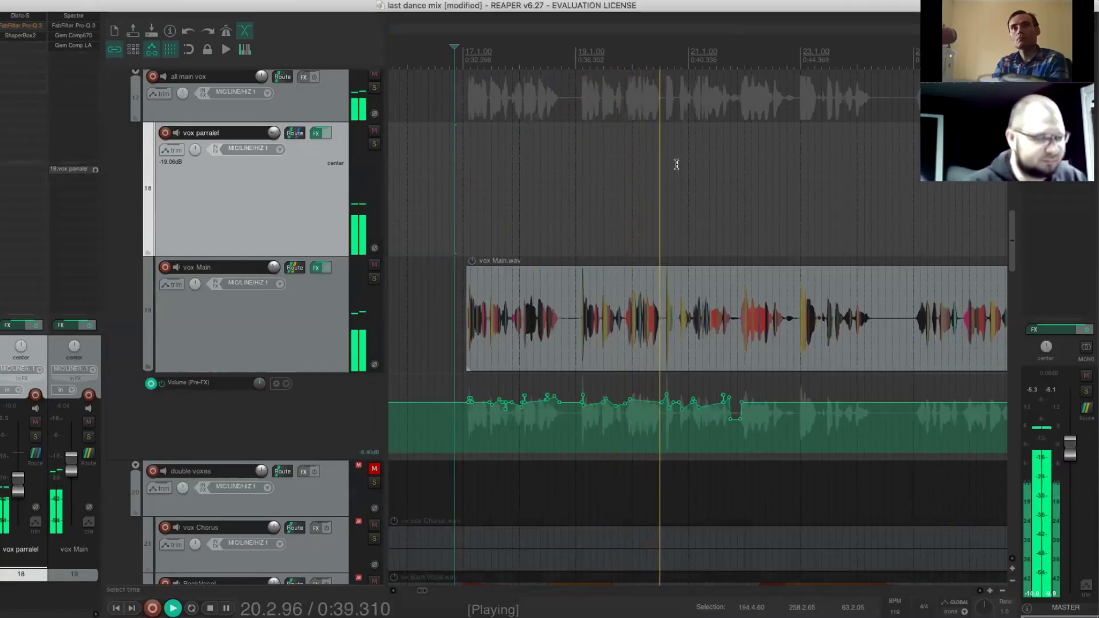
Compare the mix with vox parralel muted, listen to the track soloed, and restore normal playback of all tracks
{"action": "left_click", "coordinate": [375, 131]}
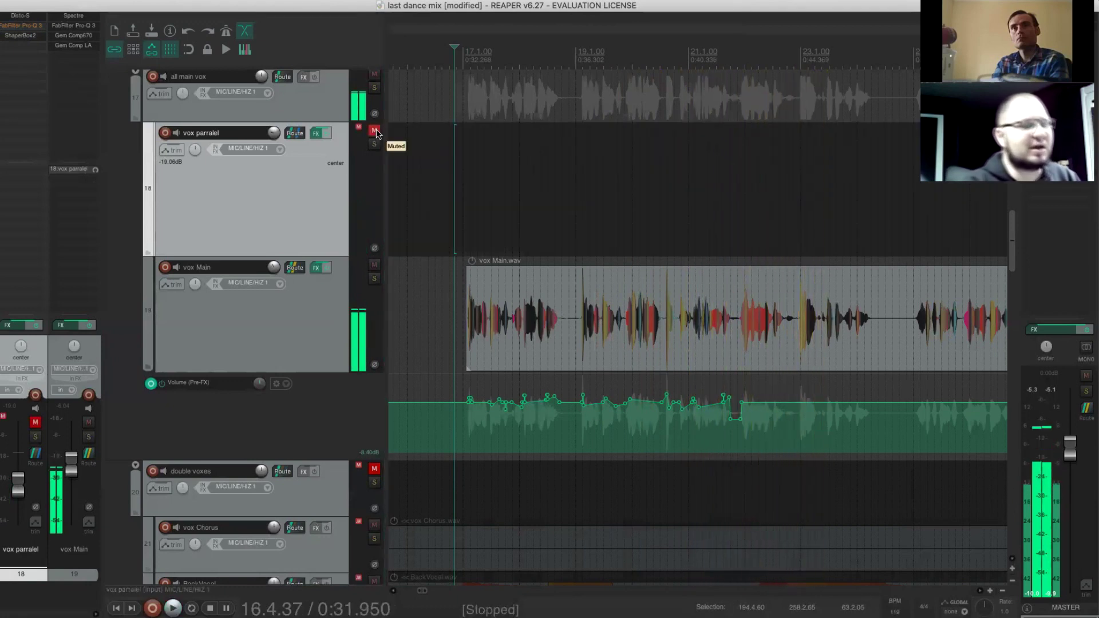
{"action": "key", "text": "space"}
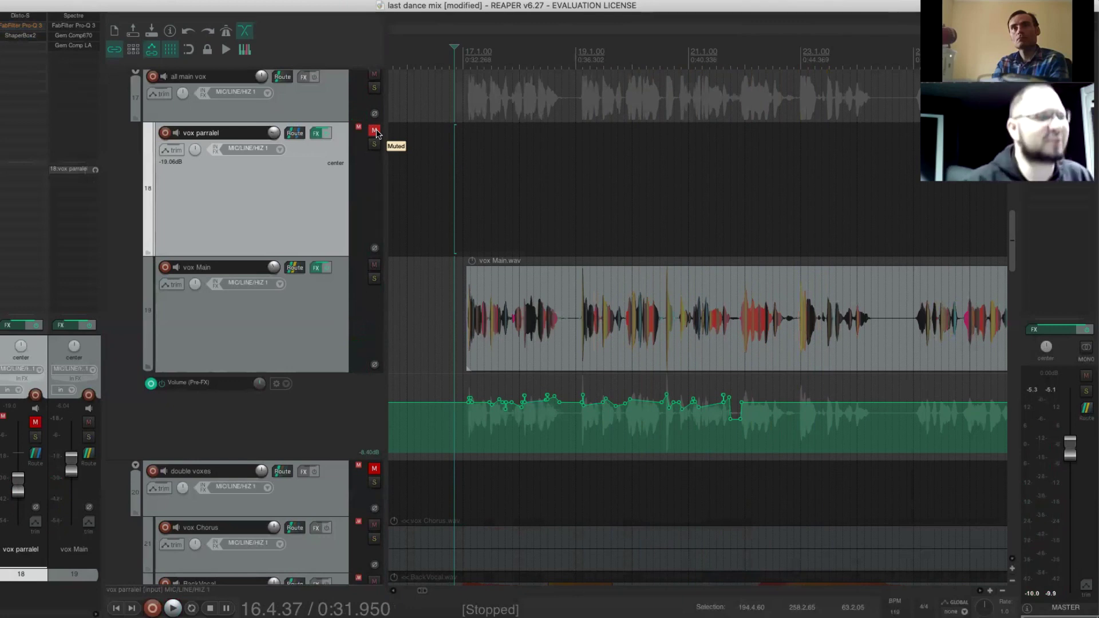
{"action": "left_click", "coordinate": [374, 132]}
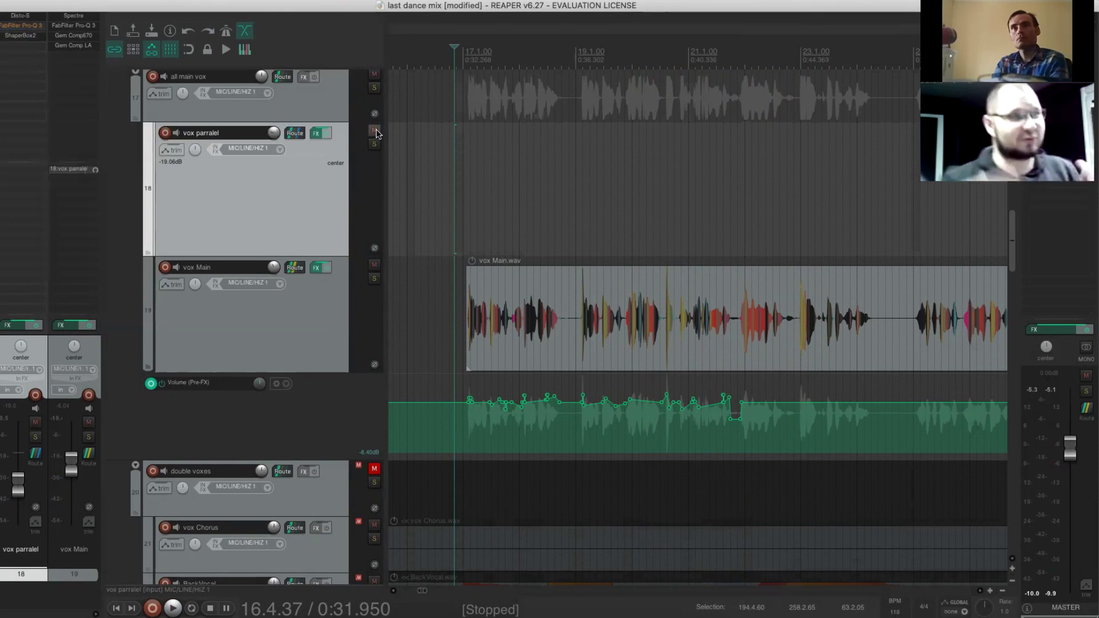
{"action": "left_click", "coordinate": [375, 144]}
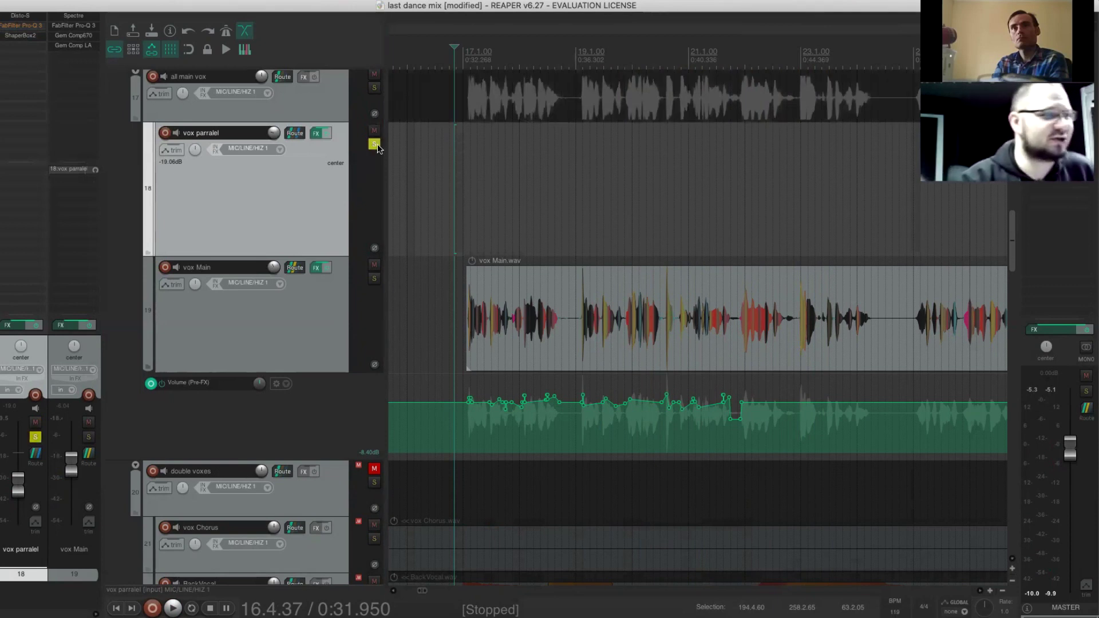
{"action": "key", "text": "space"}
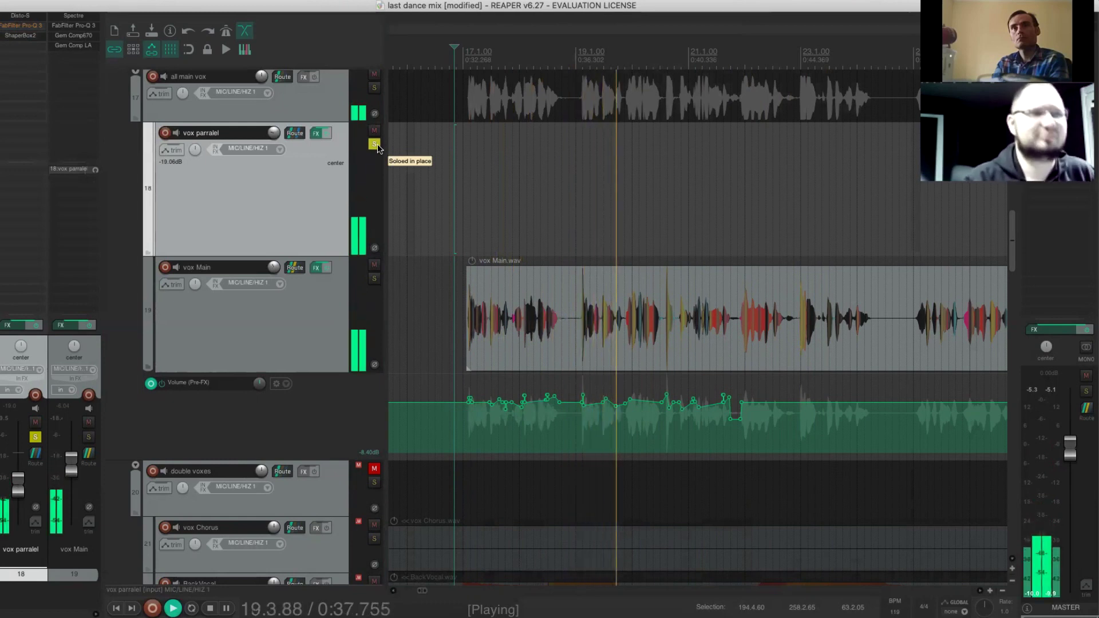
{"action": "key", "text": "space"}
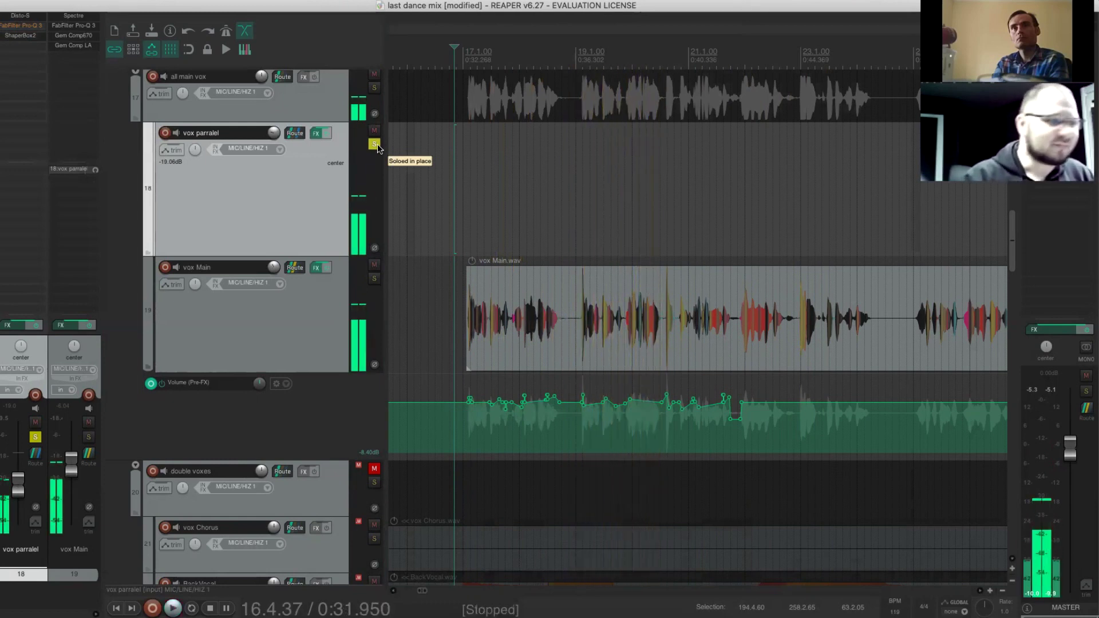
{"action": "left_click", "coordinate": [375, 146]}
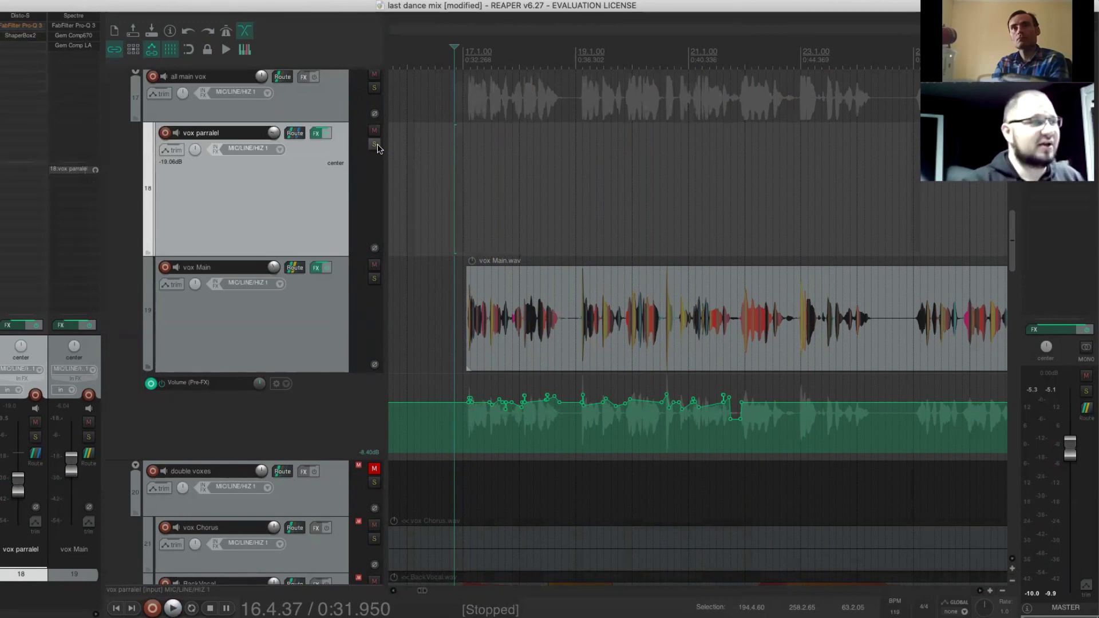
Save the project and place the edit cursor just before bar 17
{"action": "left_click", "coordinate": [11, 0]}
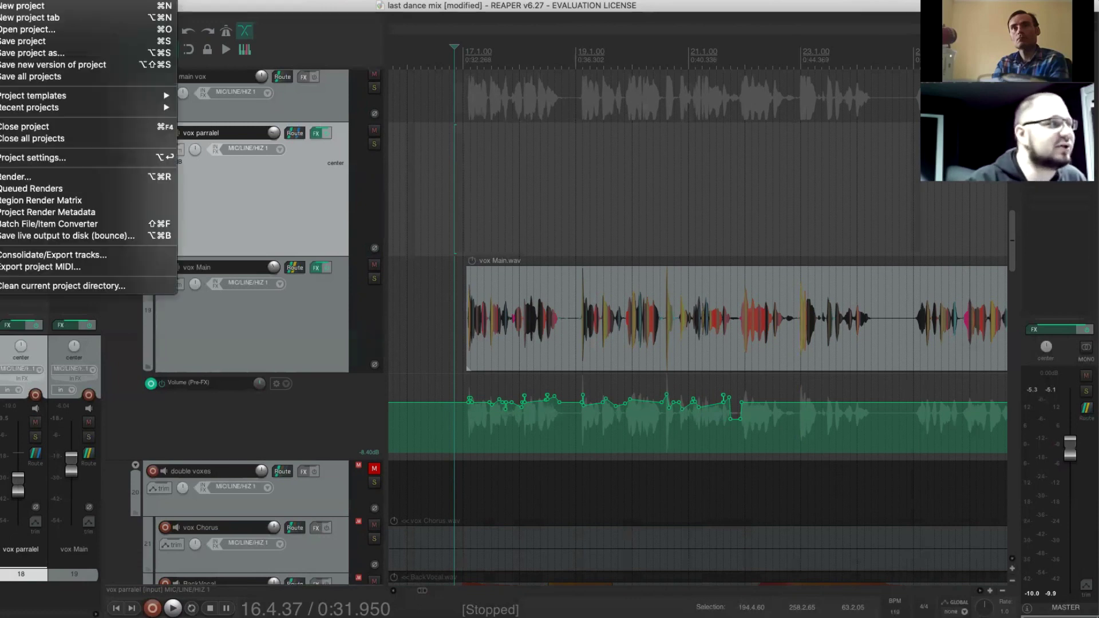
{"action": "left_click", "coordinate": [26, 41]}
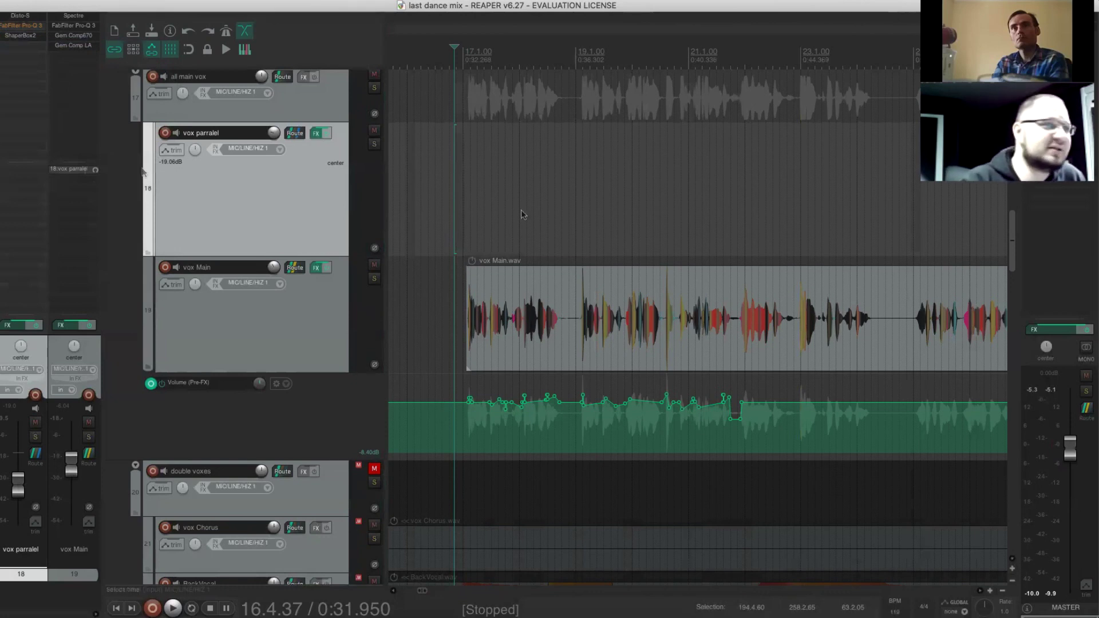
{"action": "left_click", "coordinate": [26, 35]}
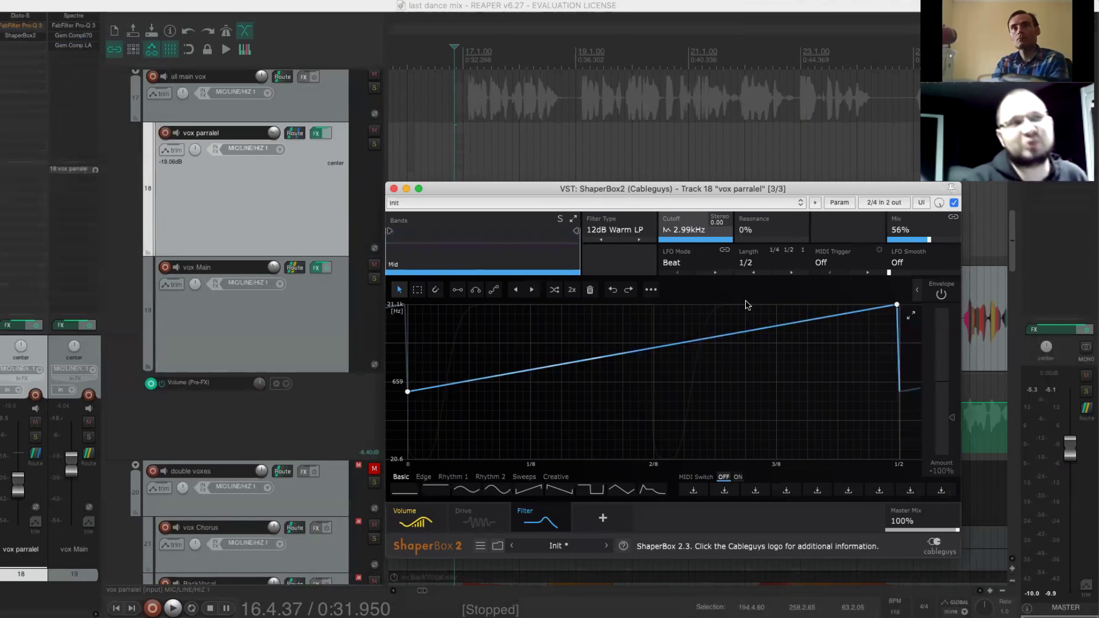
{"action": "left_click", "coordinate": [393, 188]}
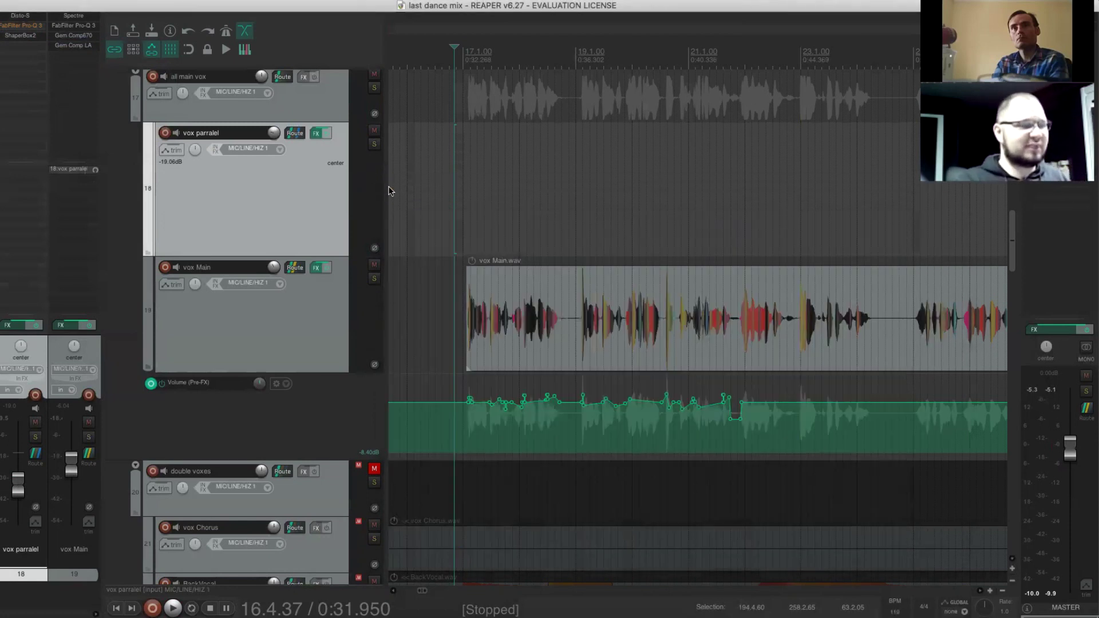
{"action": "left_click", "coordinate": [447, 63]}
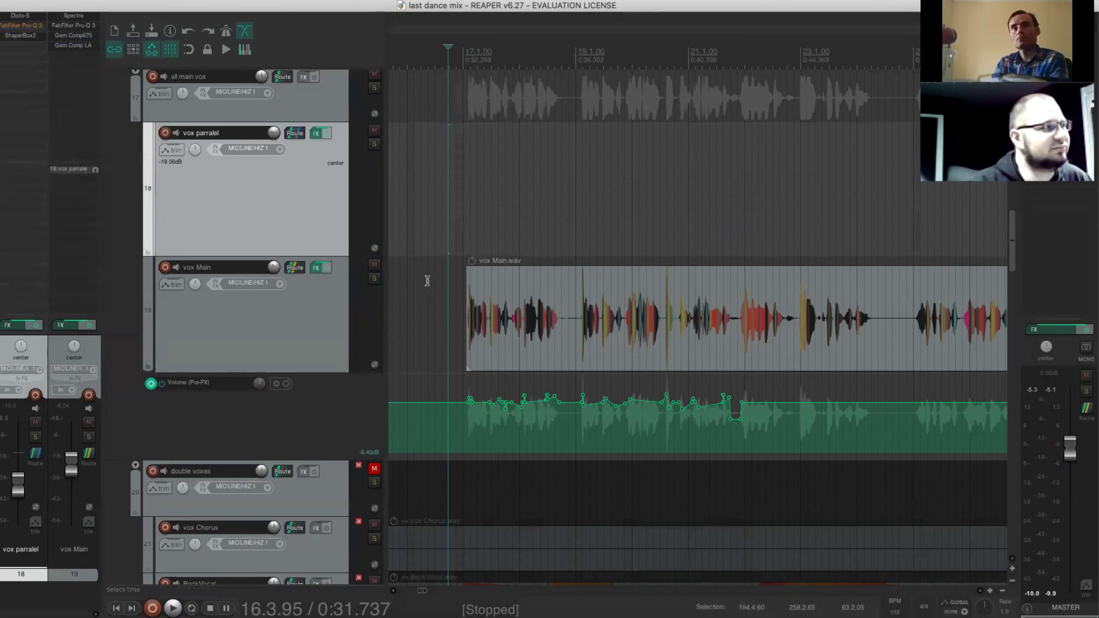
Open ShaperBox2 on vox parralel and examine the Volume shaper's curve preset categories, ending on Sidechain
{"action": "left_click", "coordinate": [10, 37]}
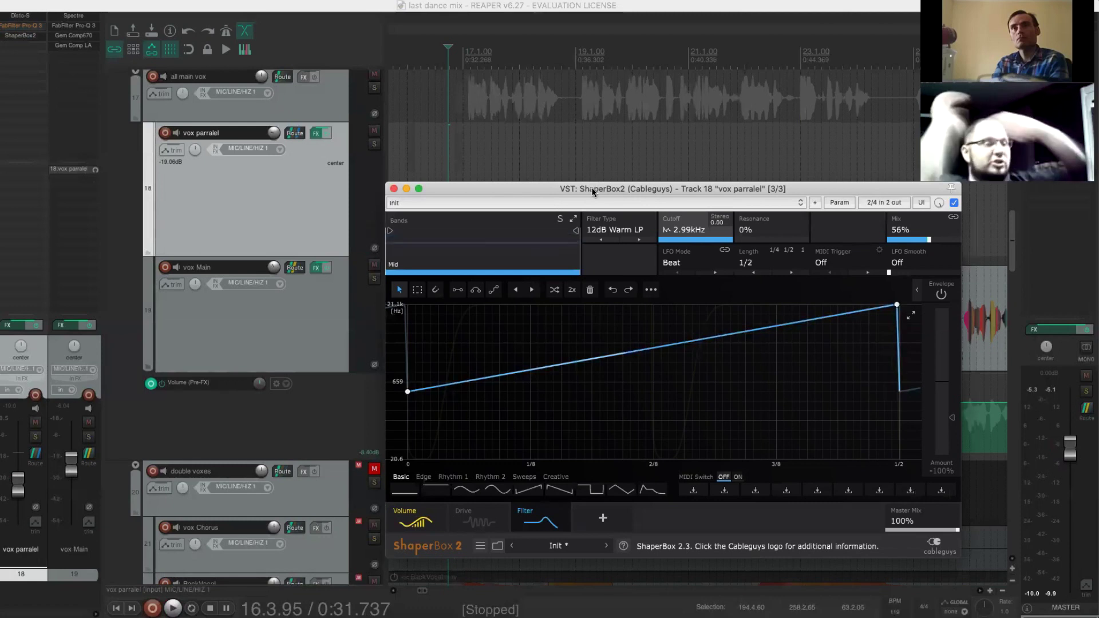
{"action": "left_click_drag", "start_coordinate": [571, 197], "coordinate": [534, 113]}
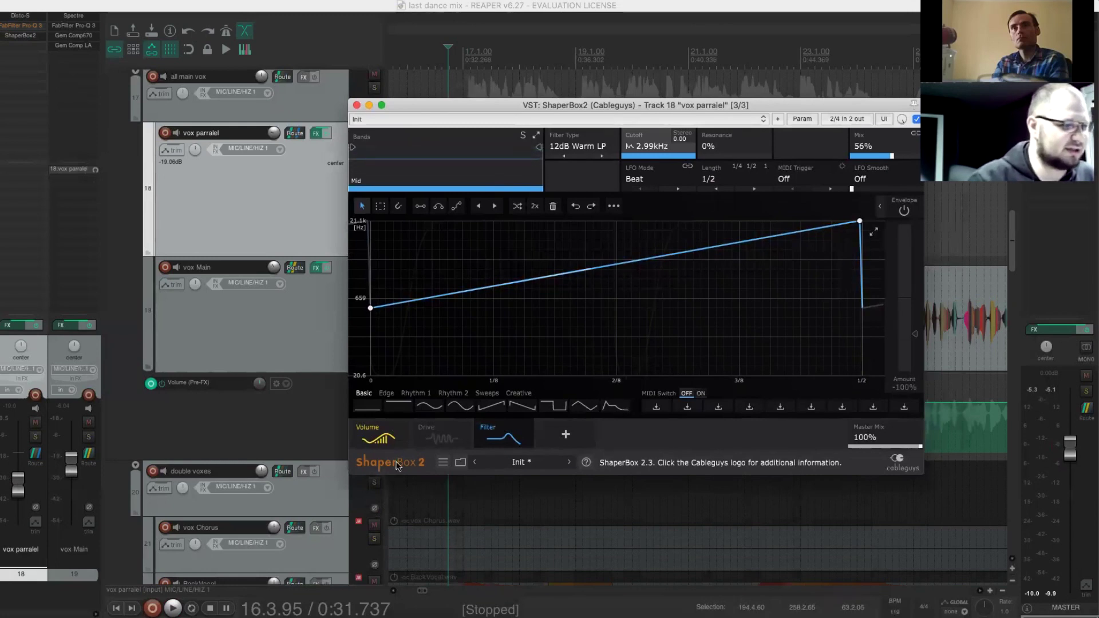
{"action": "left_click", "coordinate": [377, 436]}
{"action": "left_click", "coordinate": [405, 394]}
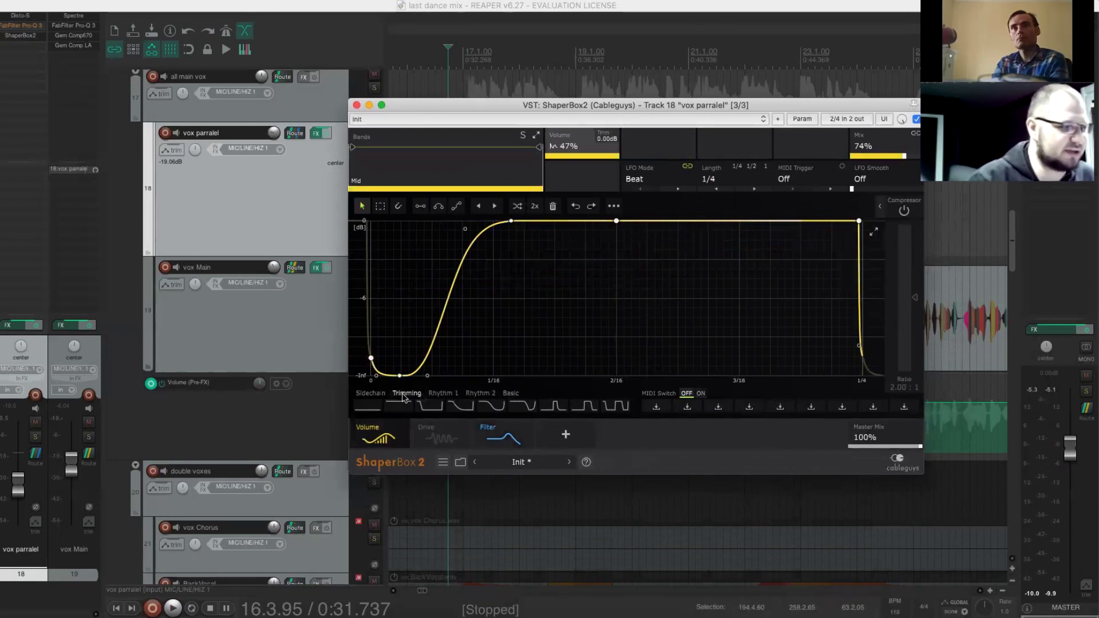
{"action": "left_click", "coordinate": [468, 394]}
{"action": "left_click", "coordinate": [370, 394]}
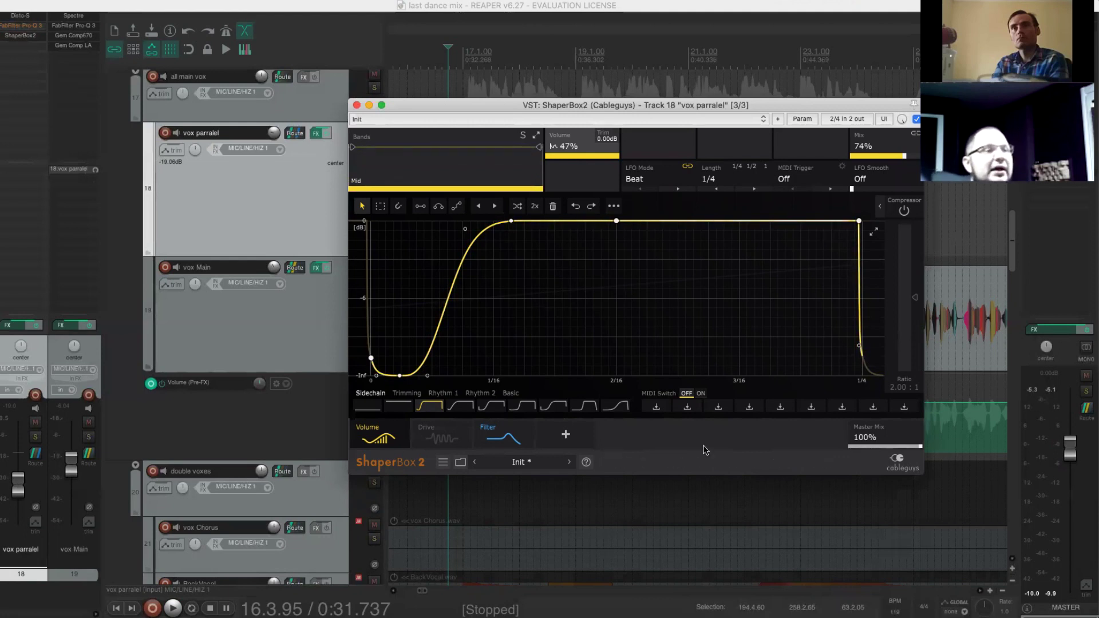
Try a 79% wet mix for the whole ShaperBox2 plugin on vox parralel, and restore it to fully wet
{"action": "left_click_drag", "start_coordinate": [642, 108], "coordinate": [508, 101]}
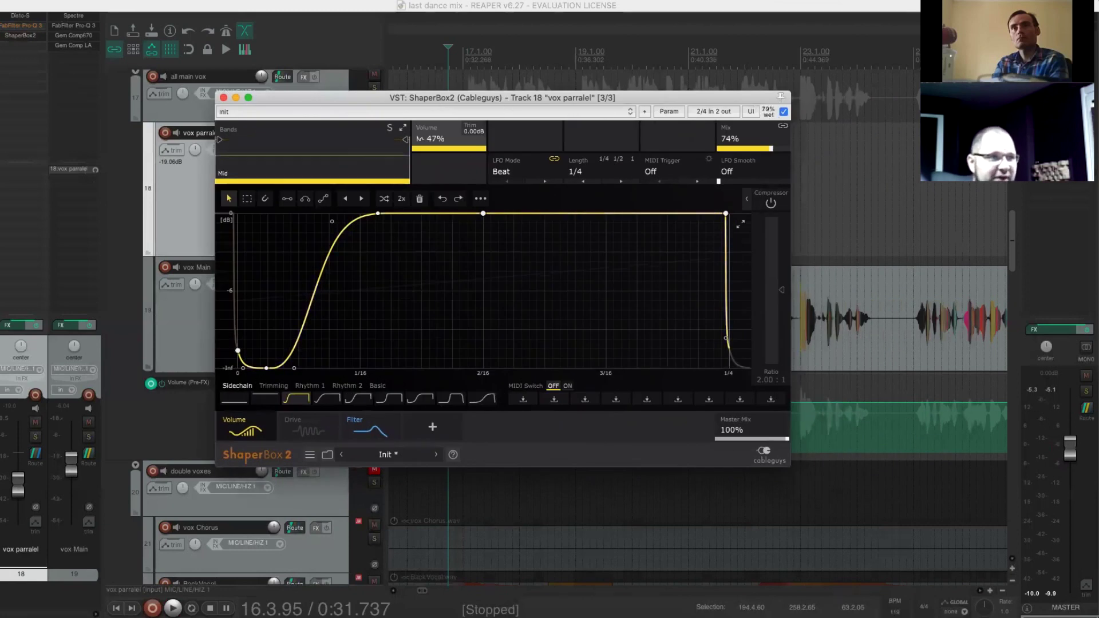
{"action": "left_click_drag", "start_coordinate": [769, 111], "coordinate": [781, 189]}
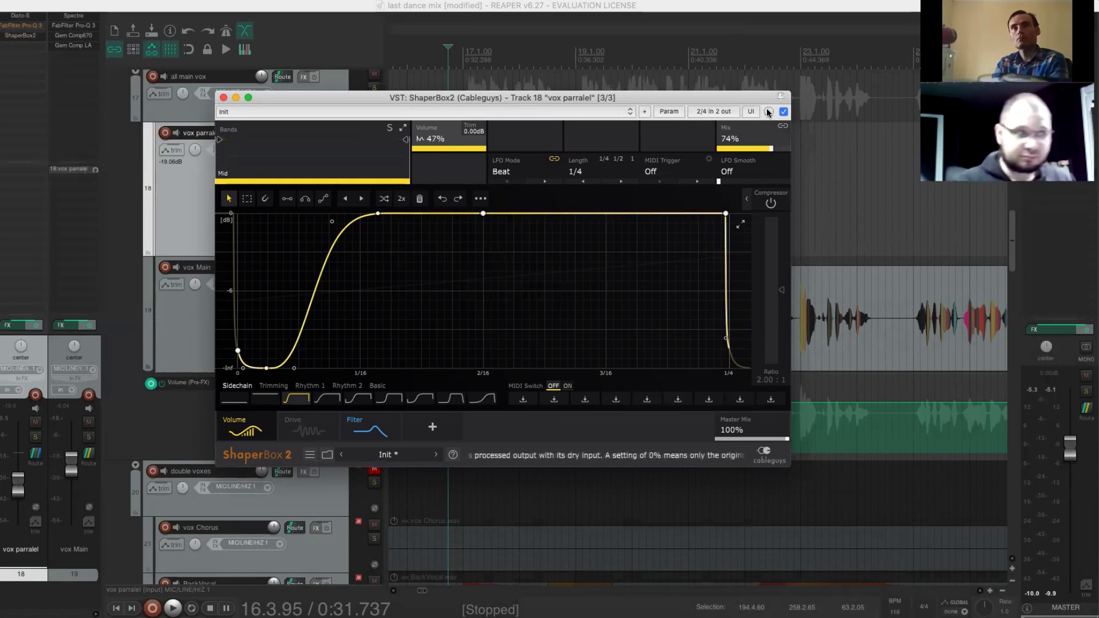
{"action": "left_click_drag", "start_coordinate": [490, 91], "coordinate": [542, 83]}
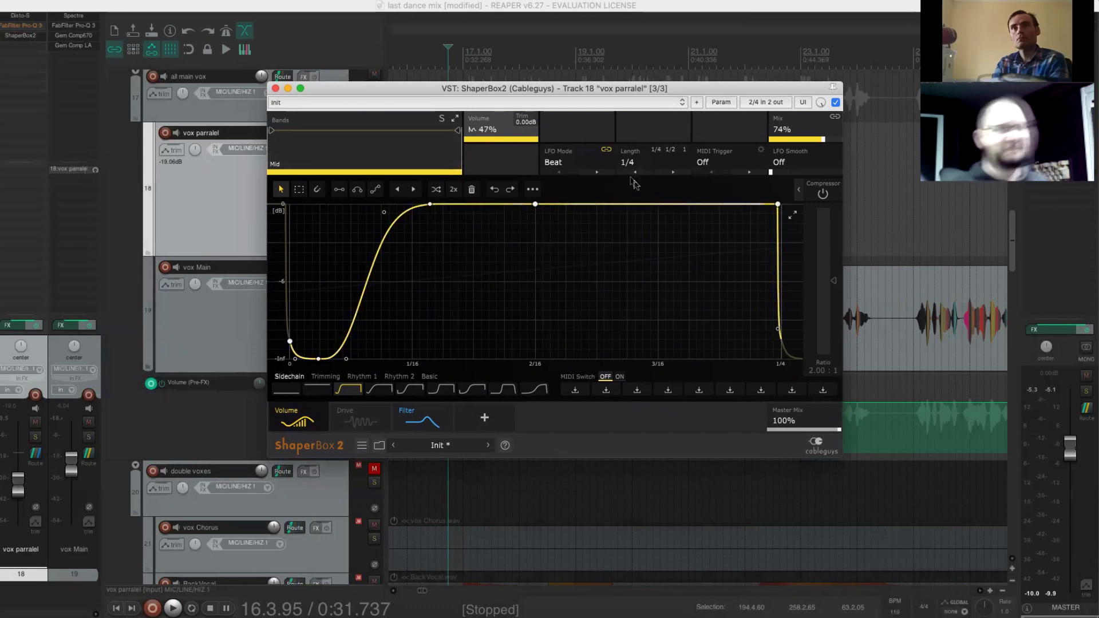
Try bending the flat end segment of the Volume shaper's curve downward, and undo the bend
{"action": "left_click", "coordinate": [641, 162]}
{"action": "left_click_drag", "start_coordinate": [743, 302], "coordinate": [766, 304]}
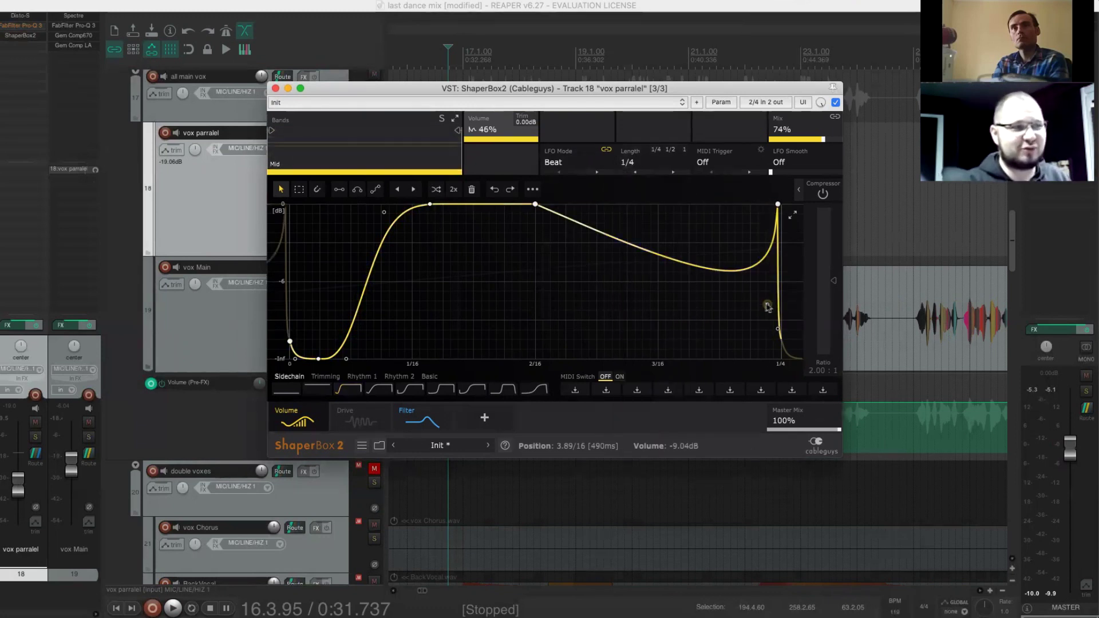
{"action": "key", "text": "super+z"}
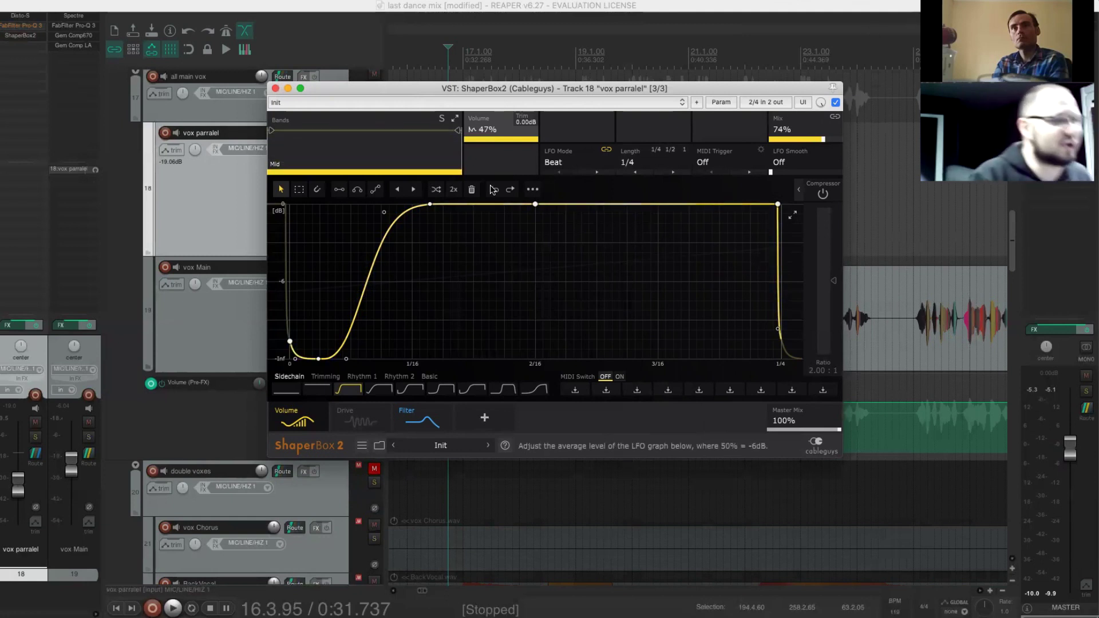
Look over the shapers that can be added to ShaperBox2 on vox parralel, and close the plugin window
{"action": "left_click", "coordinate": [484, 418]}
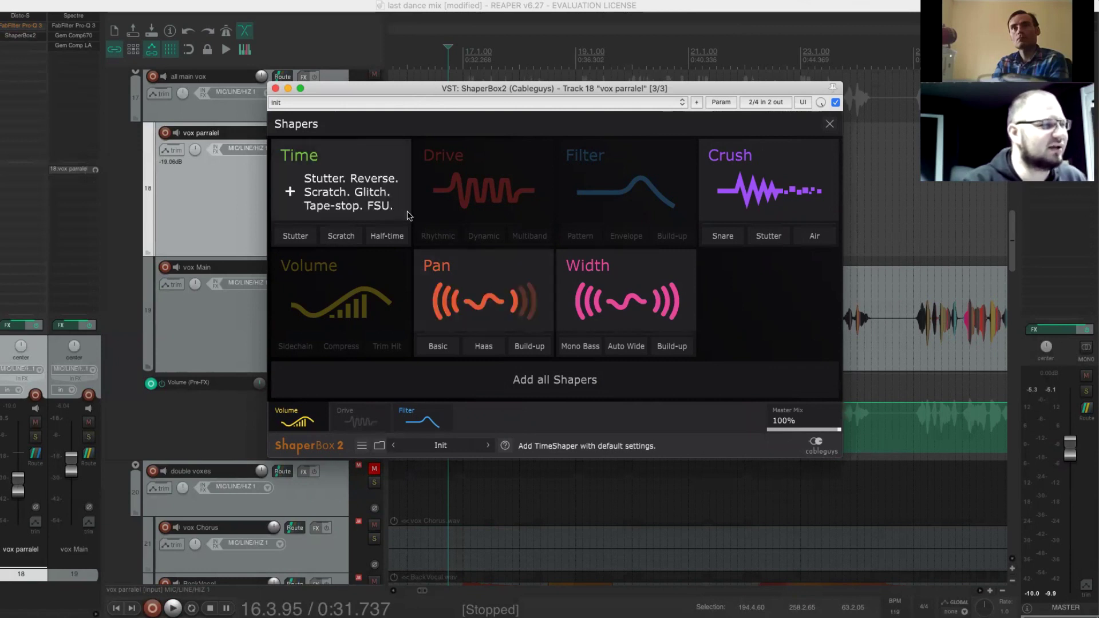
{"action": "key", "text": "Escape"}
Play from just before bar 17 with vox parralel muted and vox Main's effects and pre-FX volume envelope bypassed
{"action": "scroll", "coordinate": [716, 212], "scroll_direction": "down", "scroll_amount": 3}
{"action": "left_click", "coordinate": [705, 211]}
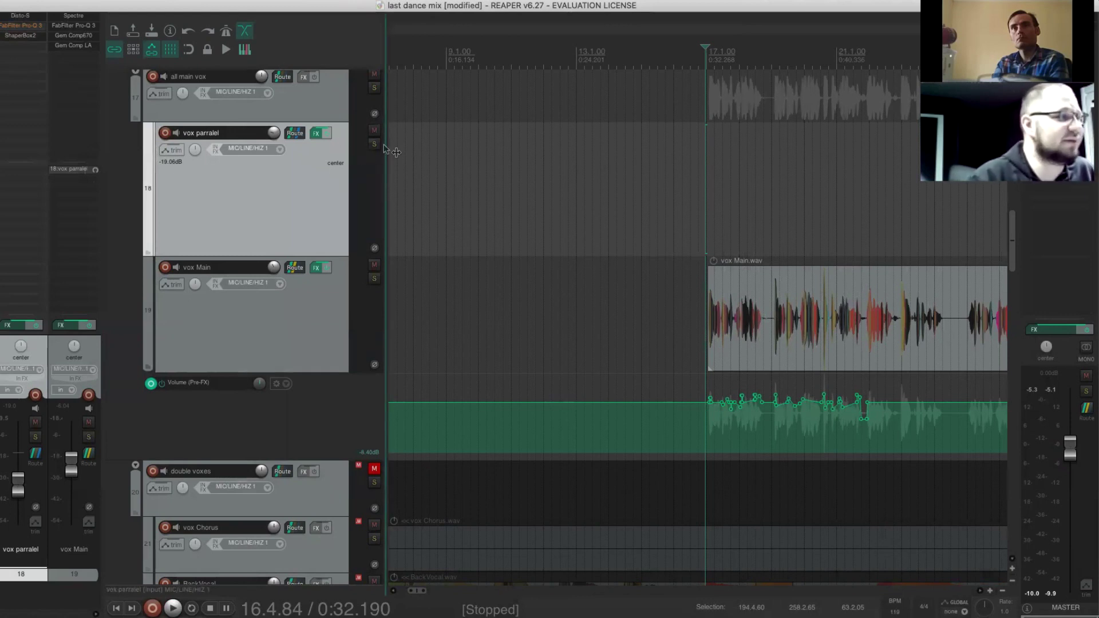
{"action": "left_click", "coordinate": [374, 130]}
{"action": "key", "text": "space"}
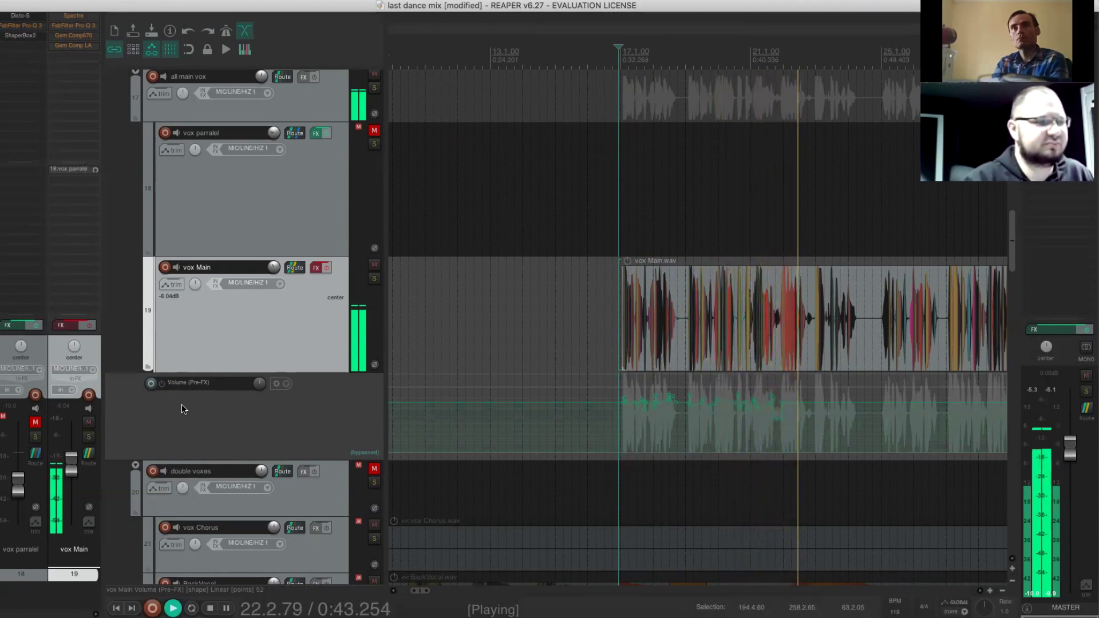
{"action": "key", "text": "space"}
Re-enable vox Main's pre-FX volume envelope and effects, unmute vox parralel, and play the processed vocal for comparison
{"action": "left_click", "coordinate": [162, 383]}
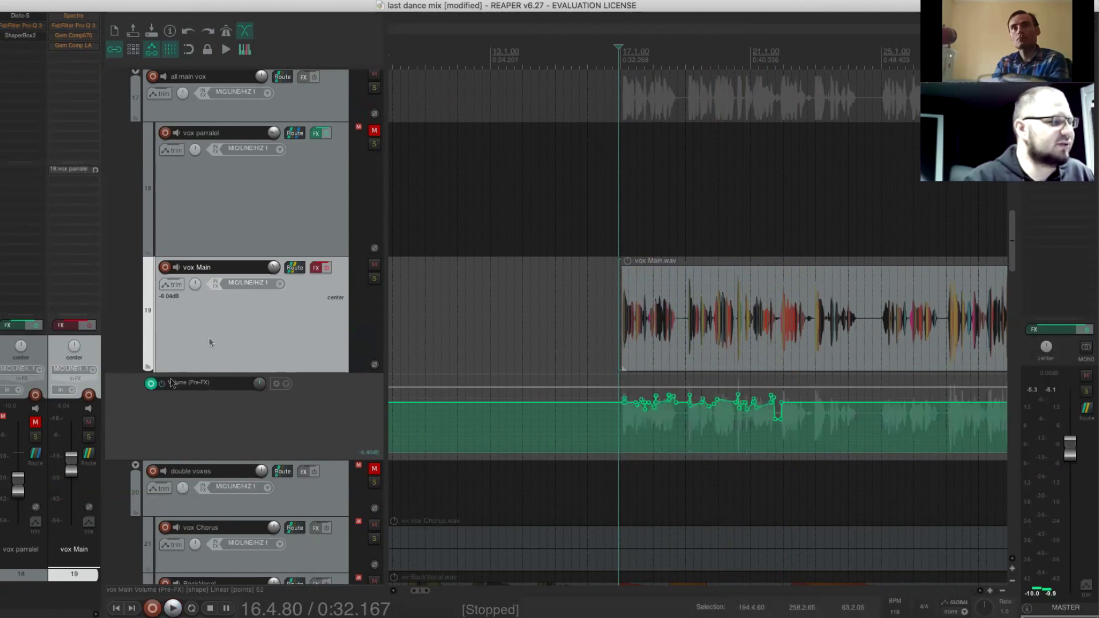
{"action": "left_click", "coordinate": [327, 268]}
{"action": "key", "text": "space"}
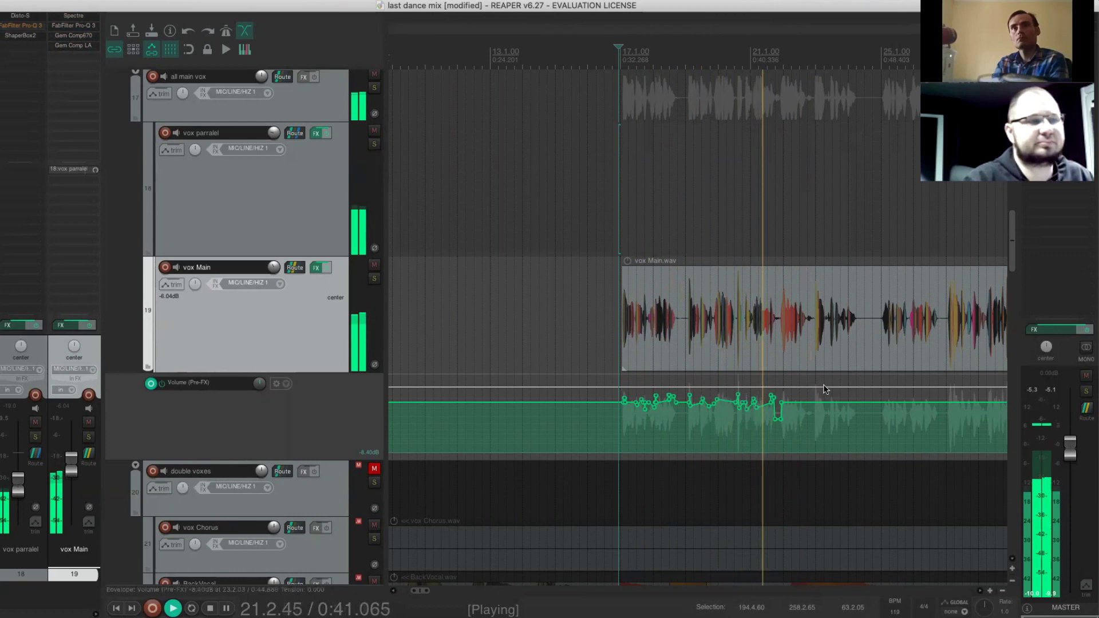
{"action": "key", "text": "space"}
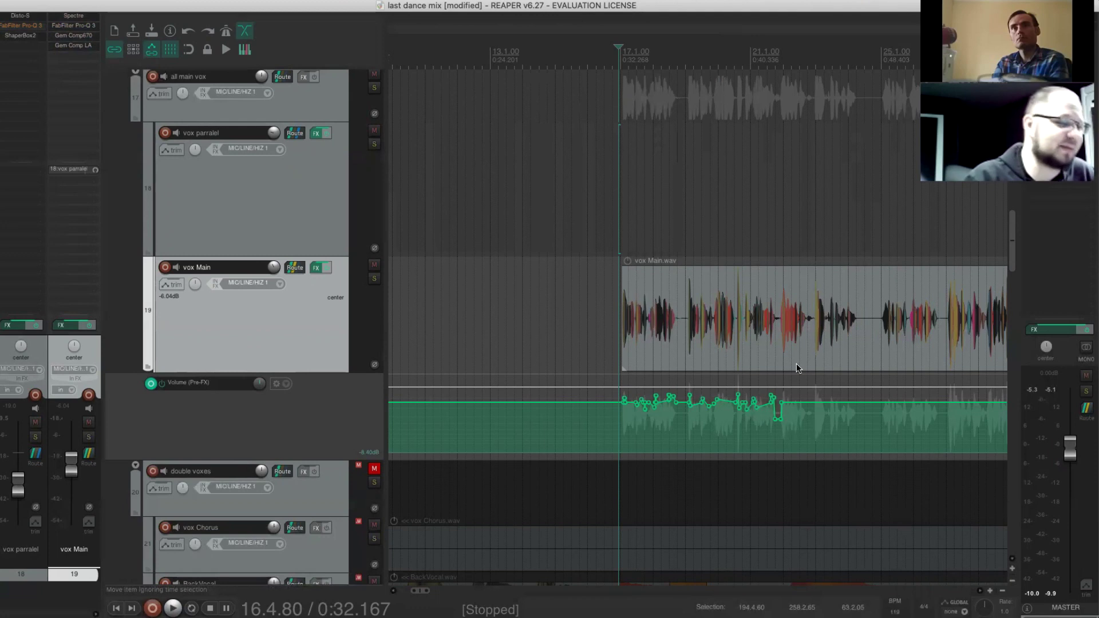
Review the ShaperBox2 Volume shaper settings on vox parralel, close the plugin window, and save the project
{"action": "mouse_move", "coordinate": [632, 394]}
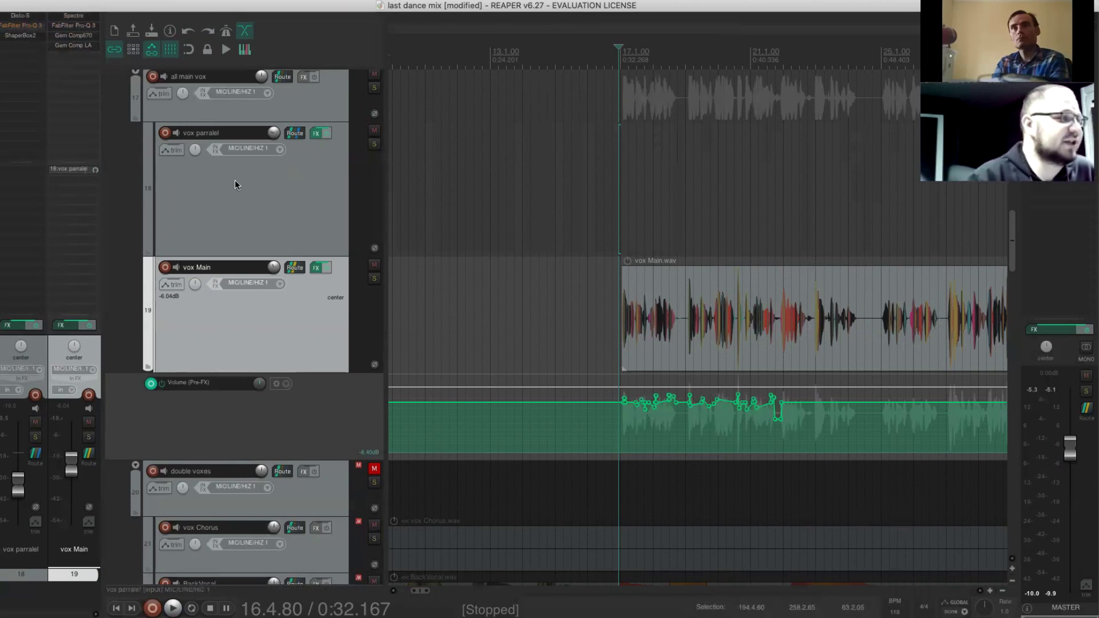
{"action": "left_click", "coordinate": [189, 181]}
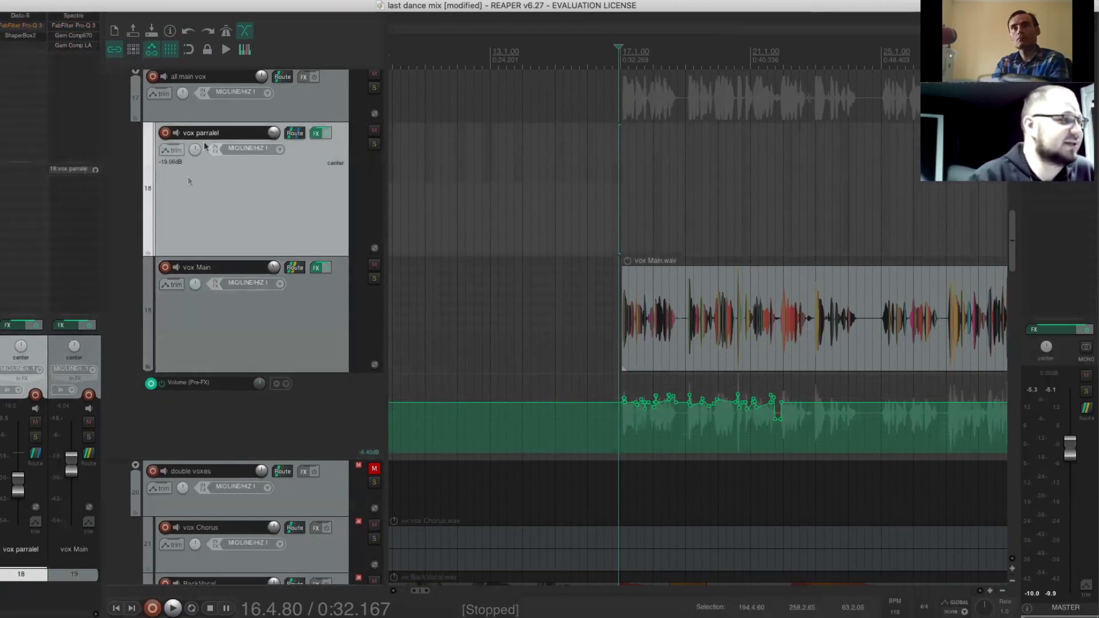
{"action": "left_click", "coordinate": [23, 37]}
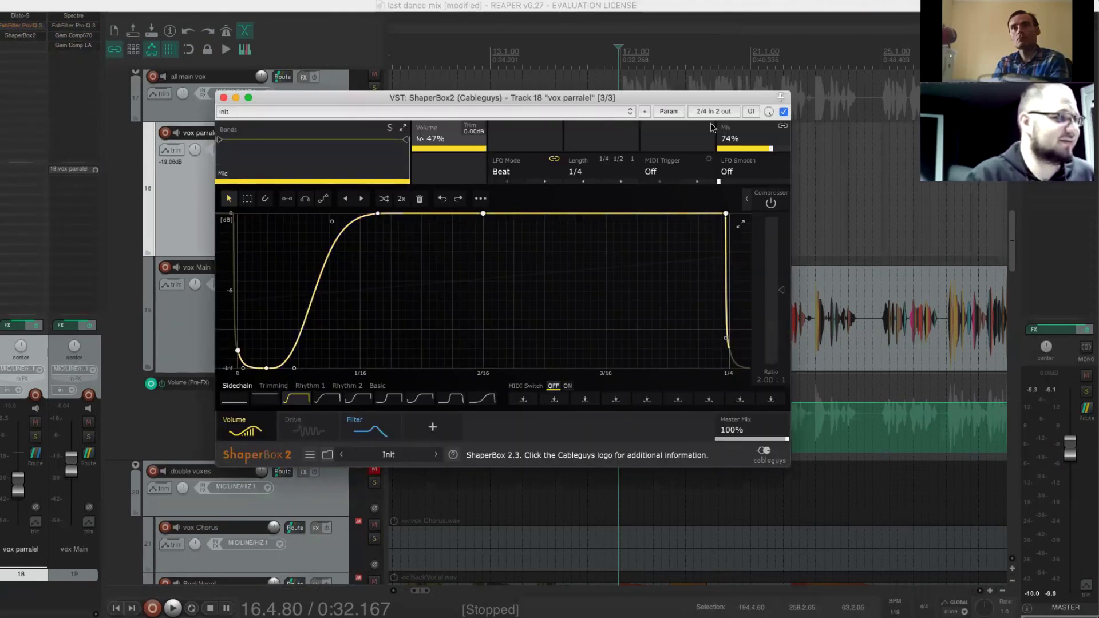
{"action": "left_click", "coordinate": [223, 97]}
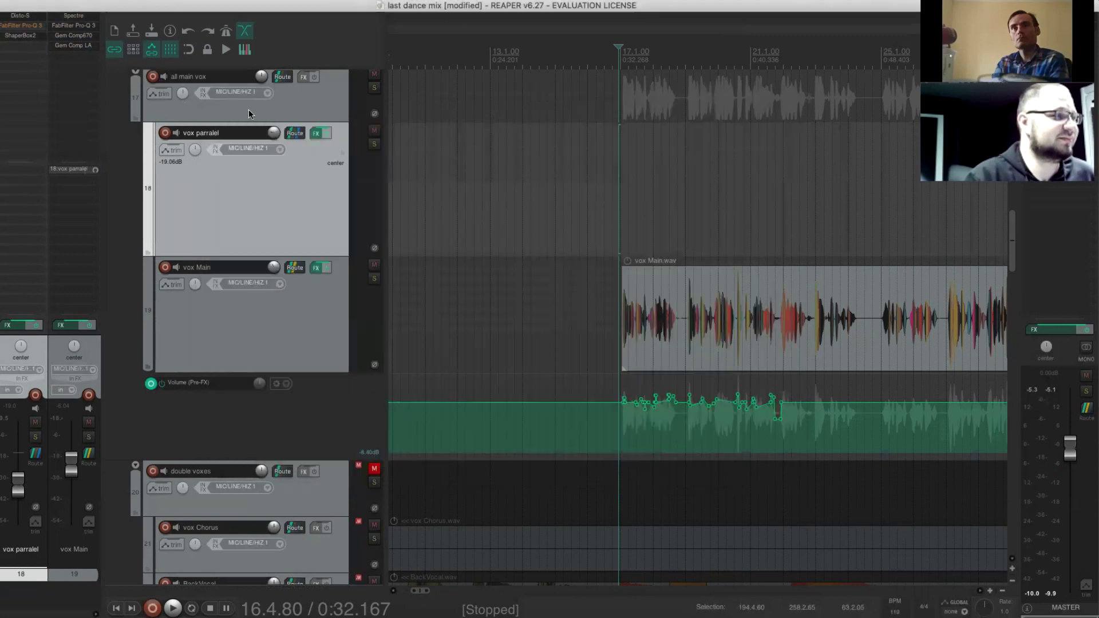
{"action": "left_click", "coordinate": [17, 0]}
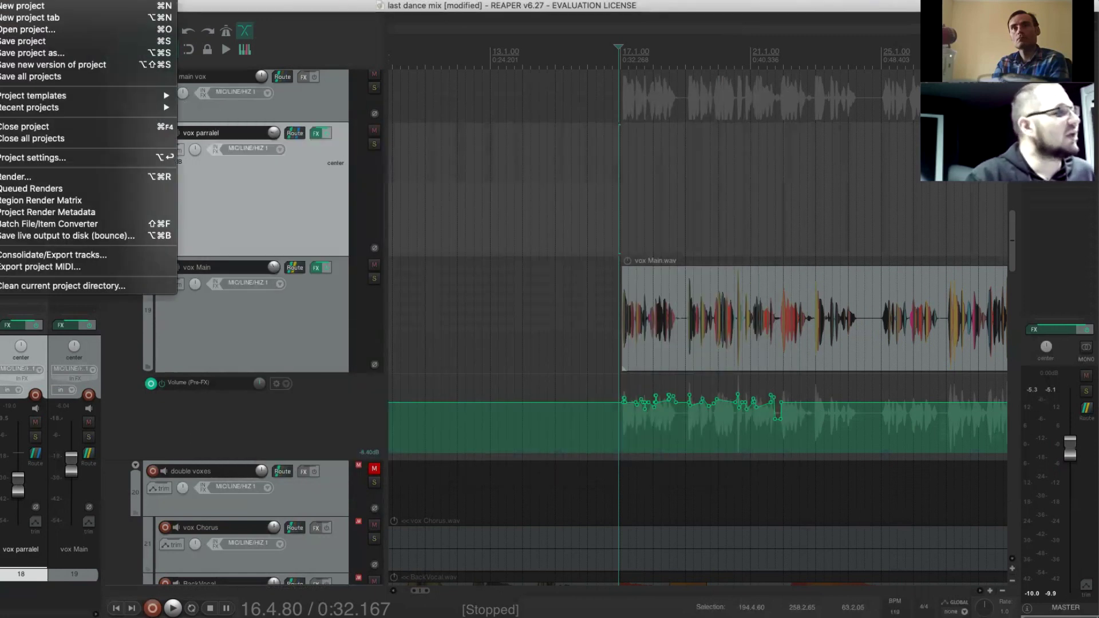
{"action": "left_click", "coordinate": [21, 41]}
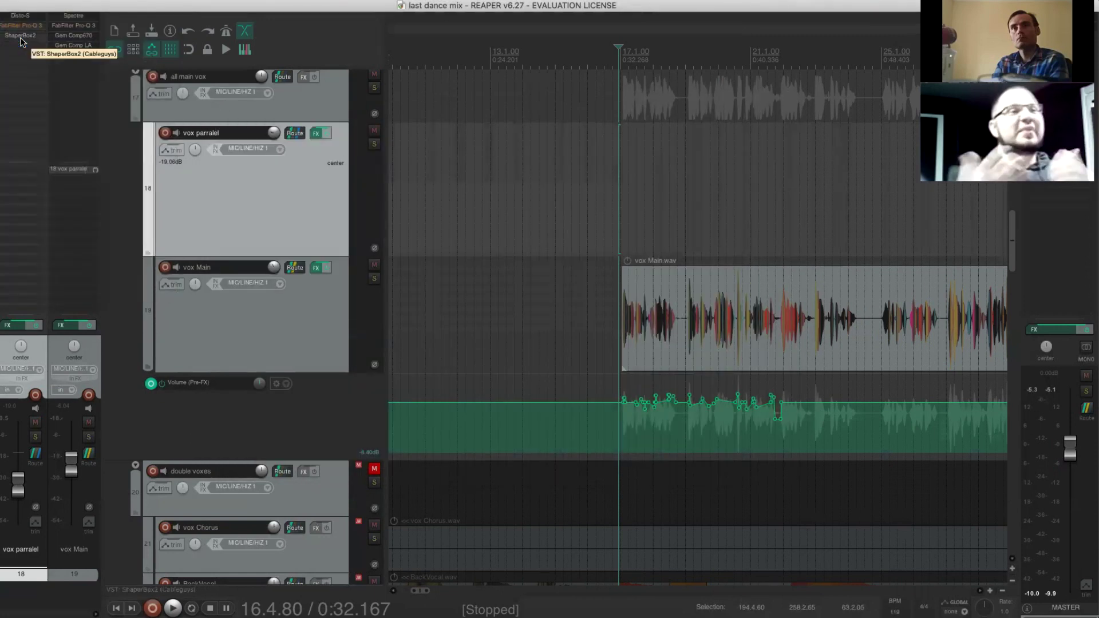